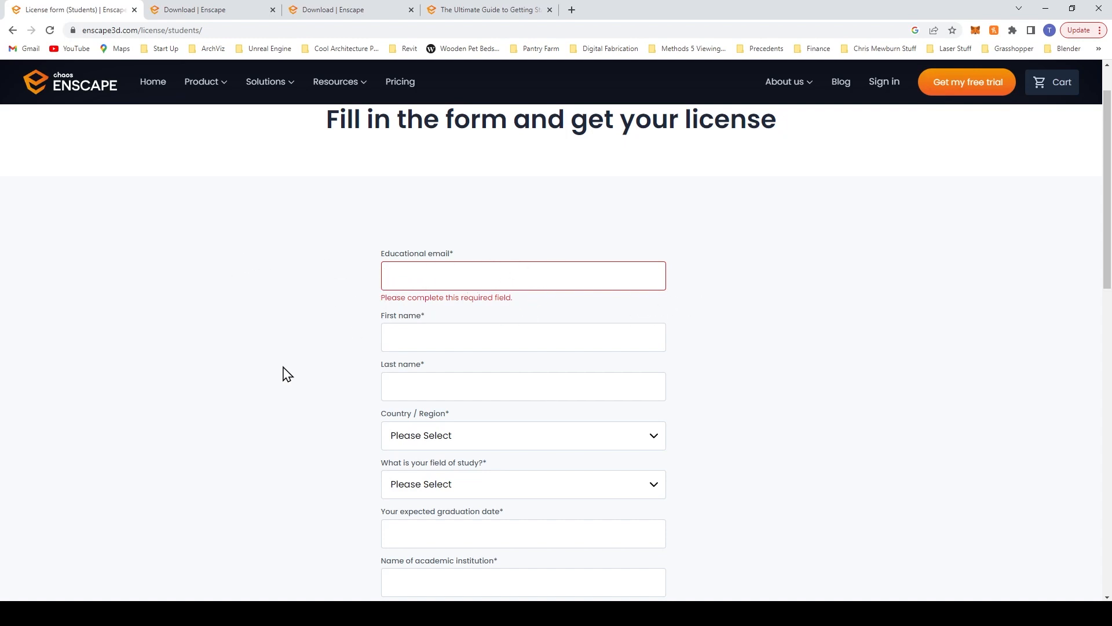
# Review the required fields of the Enscape student licence form
pyautogui.scroll(-2, 290, 371)
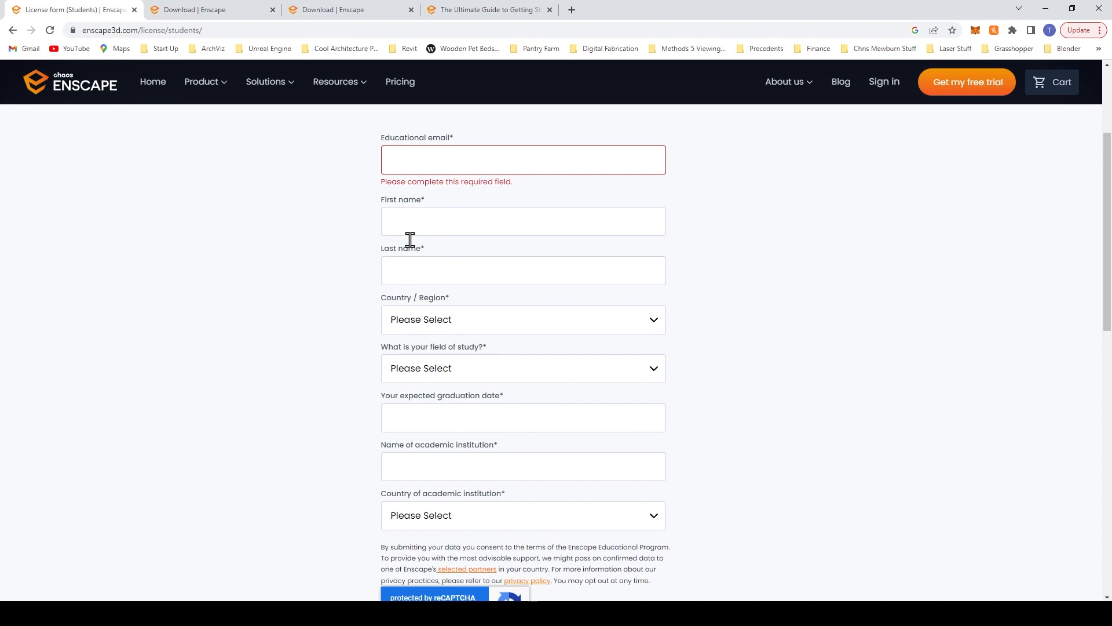
pyautogui.scroll(-2, 405, 471)
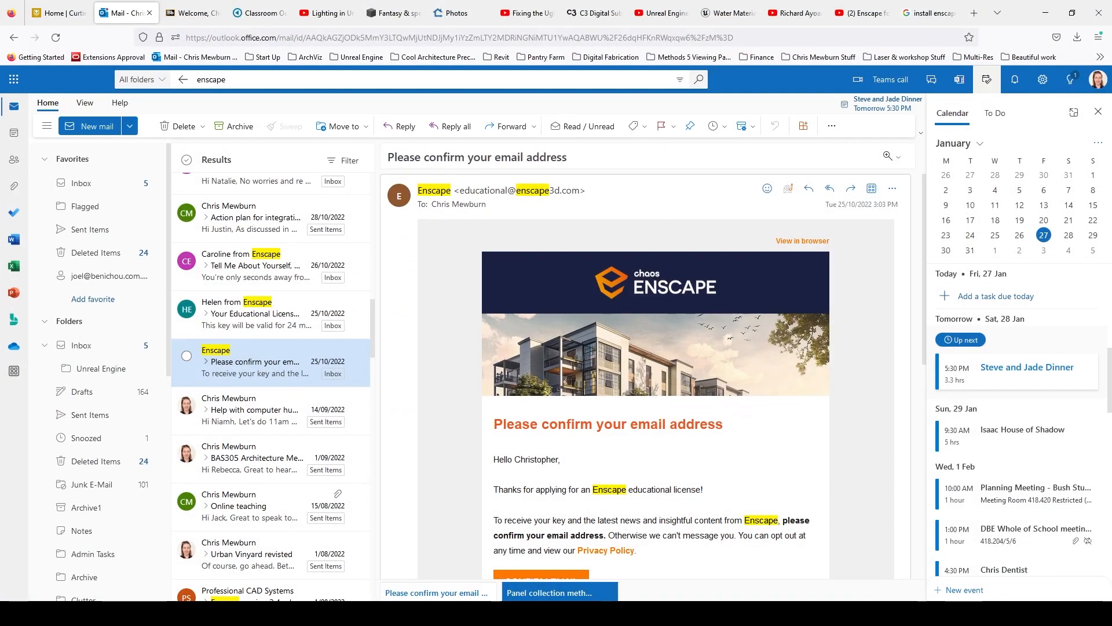
# Switch to Outlook and read the Enscape e-mail confirmation message and the educational licence message containing the key
pyautogui.scroll(-1, 631, 417)
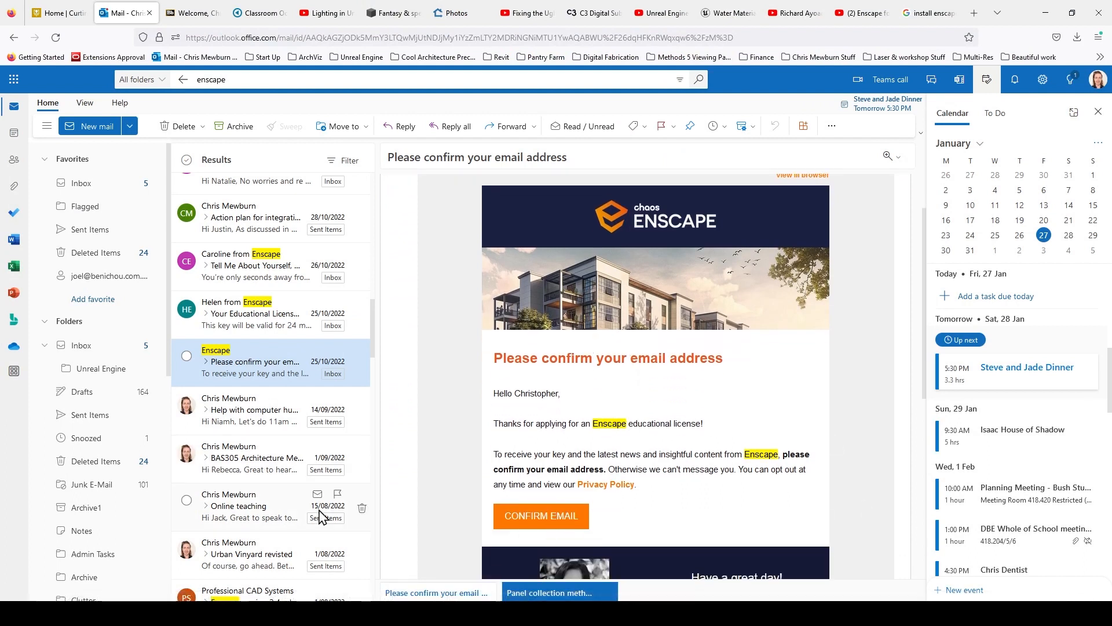
pyautogui.click(267, 322)
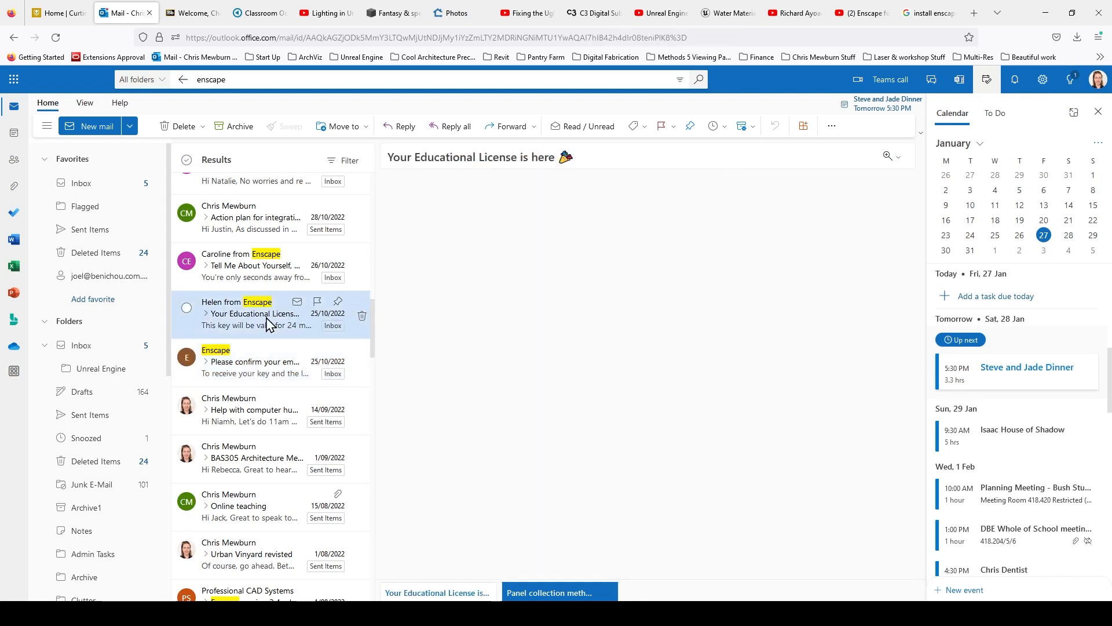
pyautogui.scroll(-3, 659, 461)
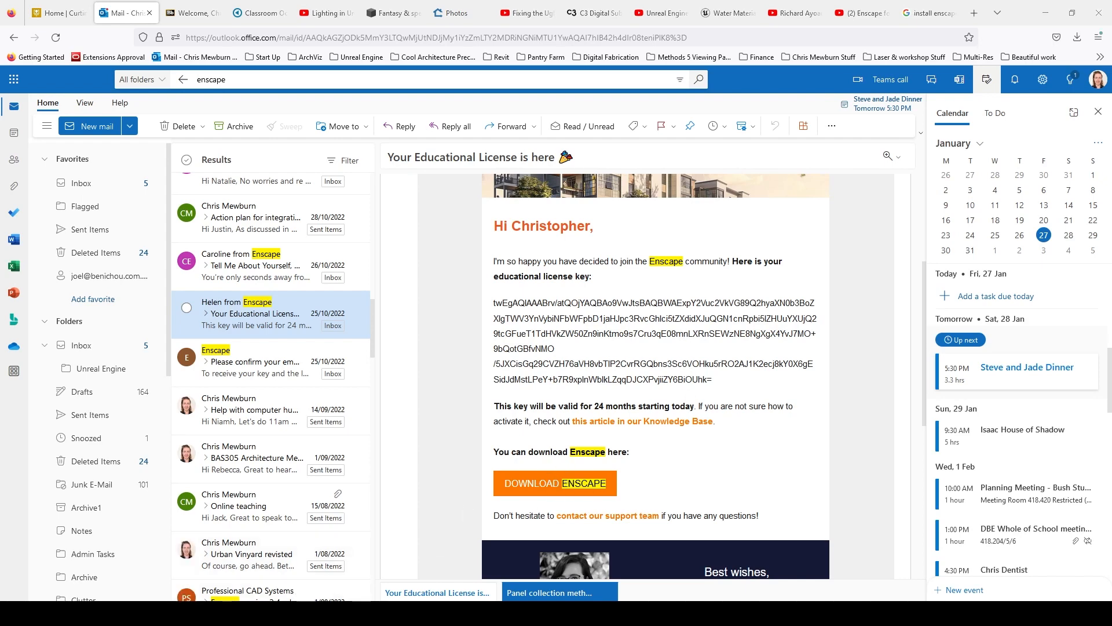
# Switch to the Enscape download page and check the Windows and Mac versions with their supported solutions
pyautogui.moveTo(292, 611)
pyautogui.click(404, 554)
pyautogui.click(193, 9)
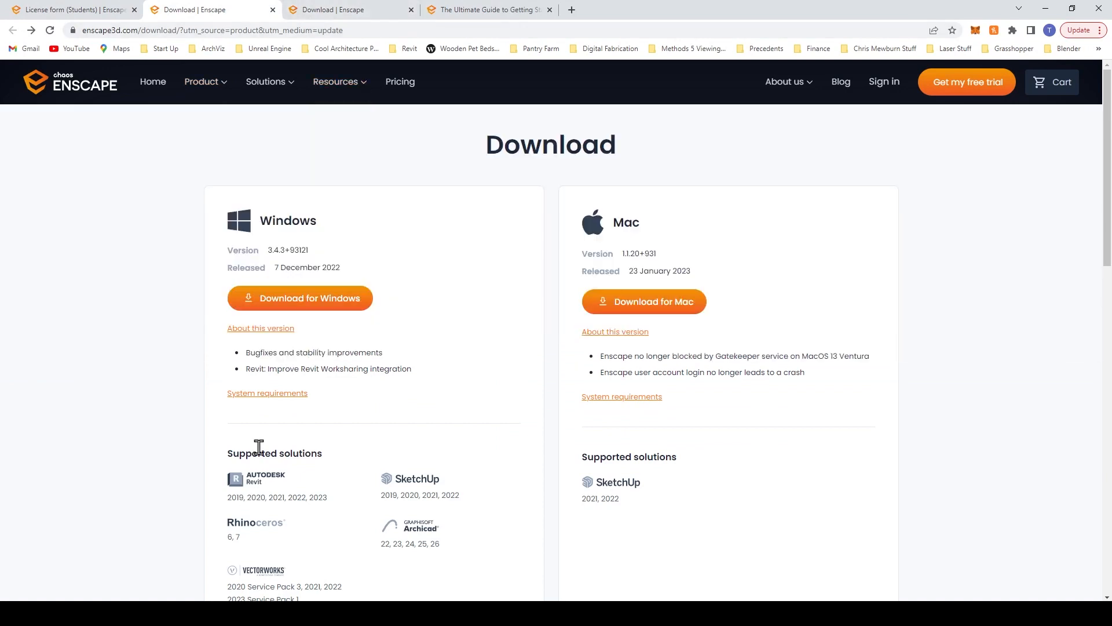
pyautogui.scroll(-1, 260, 443)
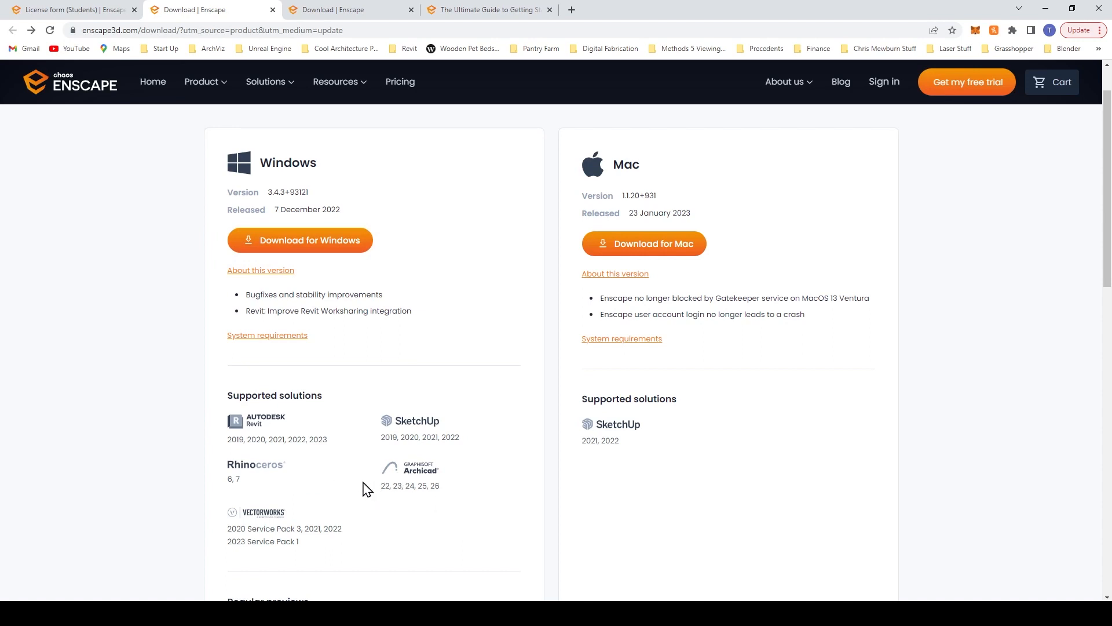
pyautogui.scroll(1, 338, 482)
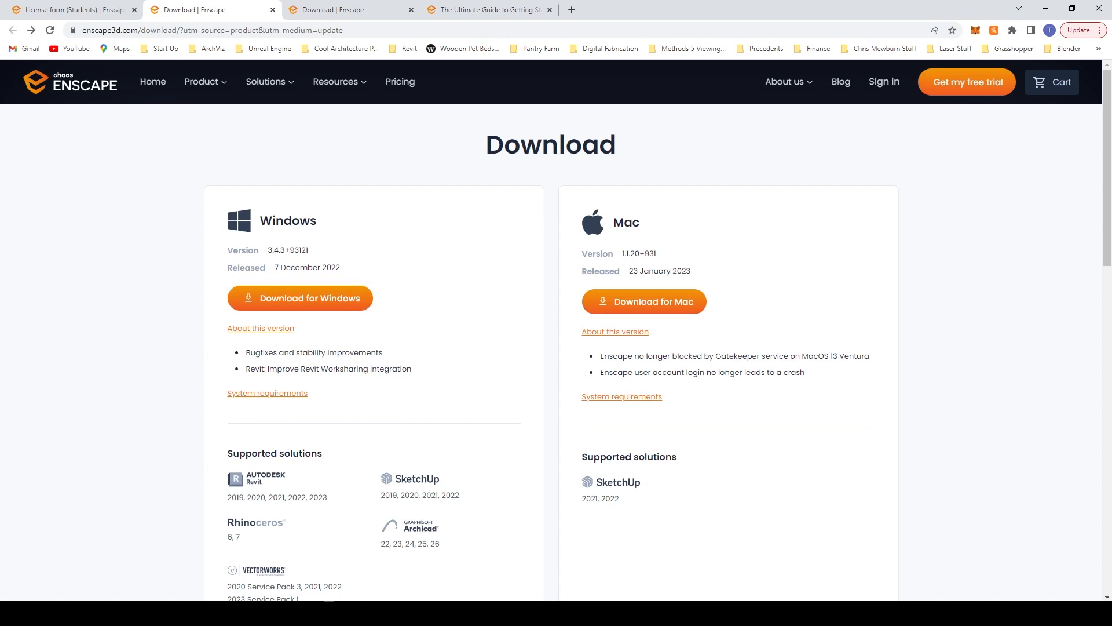
pyautogui.moveTo(318, 597)
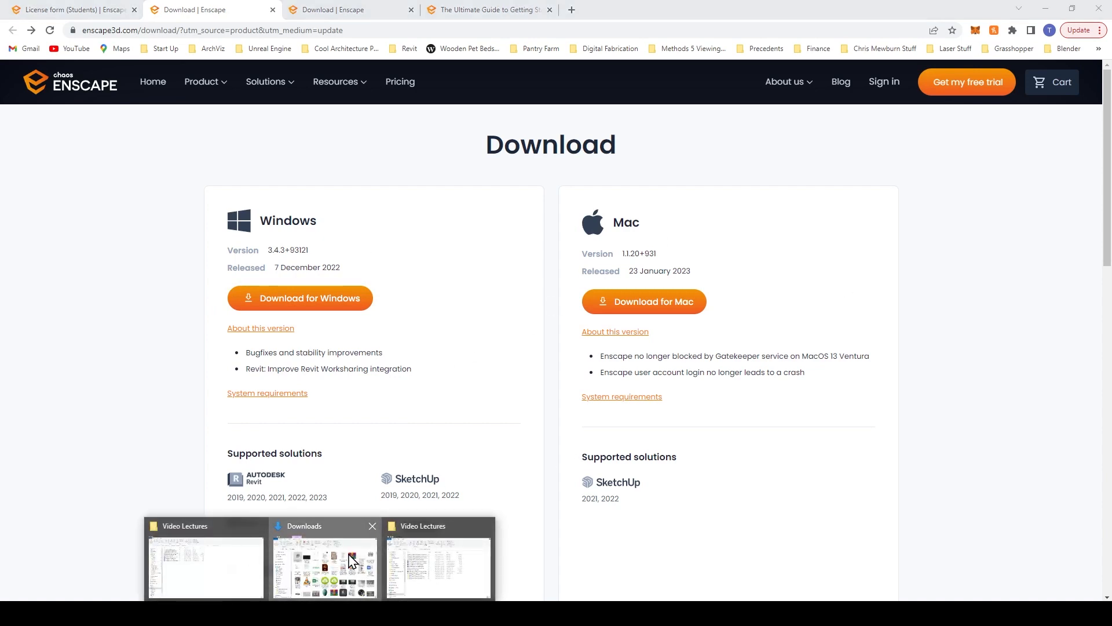
pyautogui.click(370, 281)
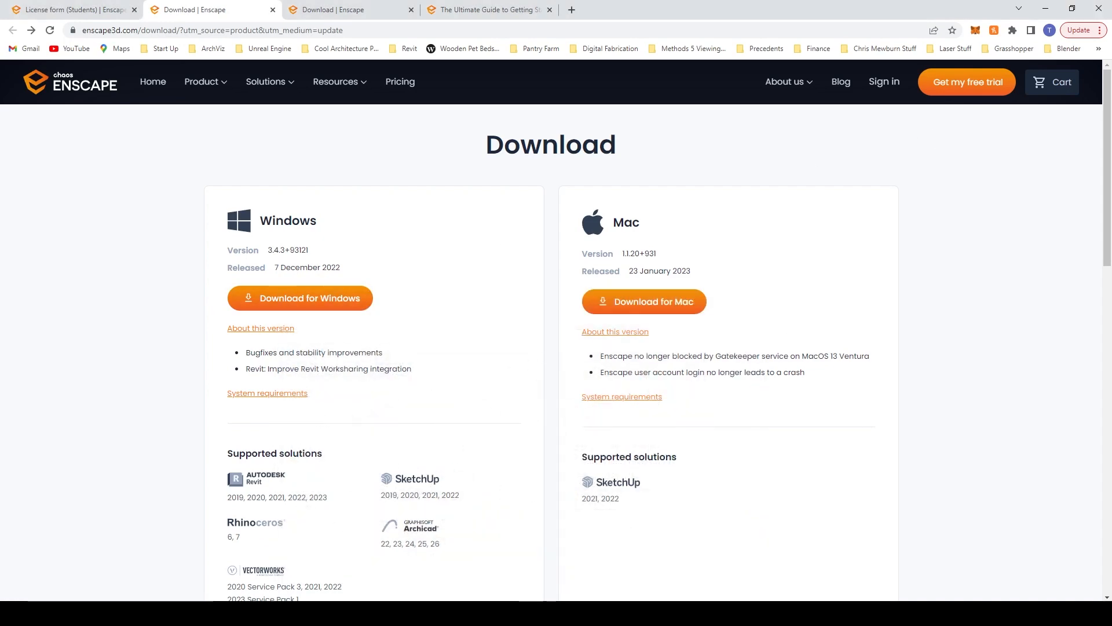
# Switch to SketchUp and look through the Enscape extension commands
pyautogui.hotkey('alt', 'Tab')
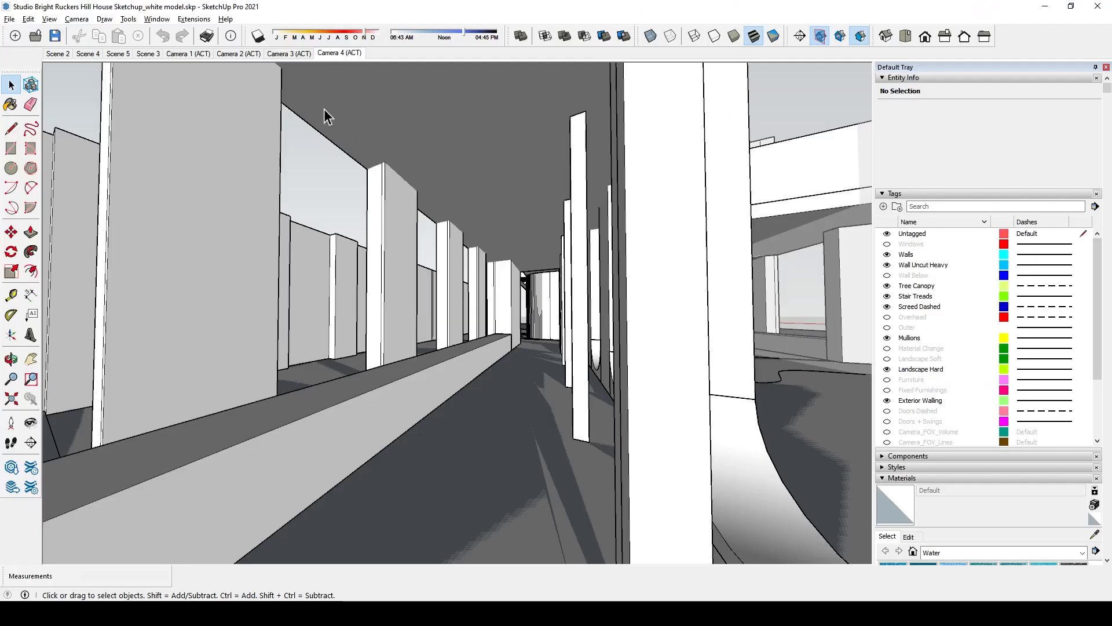
pyautogui.click(193, 19)
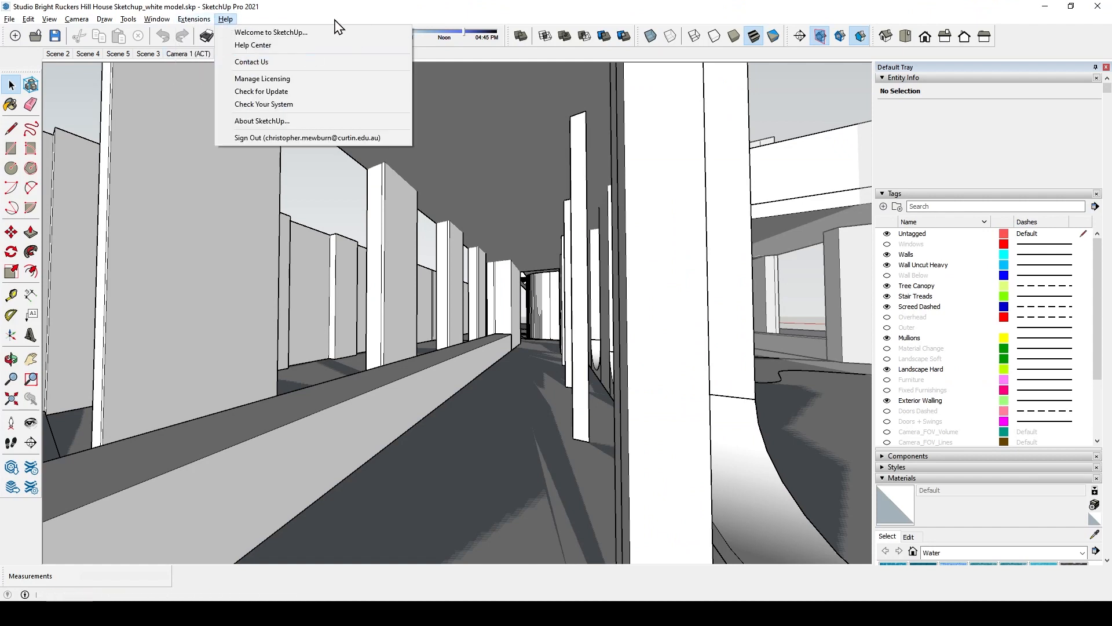
pyautogui.click(316, 12)
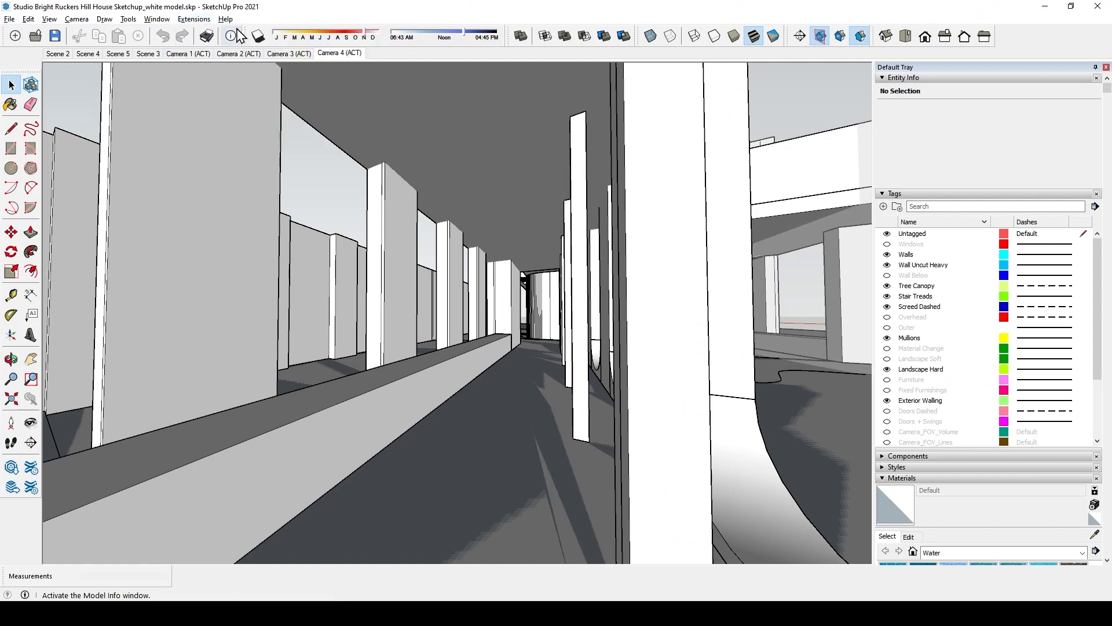
pyautogui.click(193, 19)
pyautogui.moveTo(219, 81)
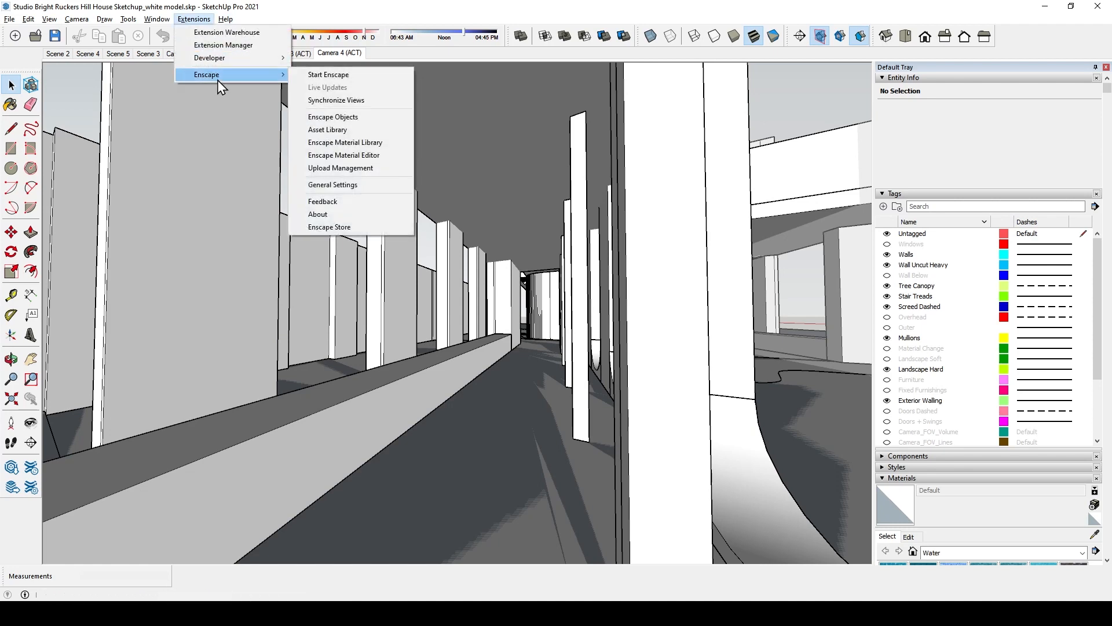
pyautogui.click(342, 81)
# Show the Enscape toolbar in SketchUp and dock it directly above the scene tabs
pyautogui.click(49, 19)
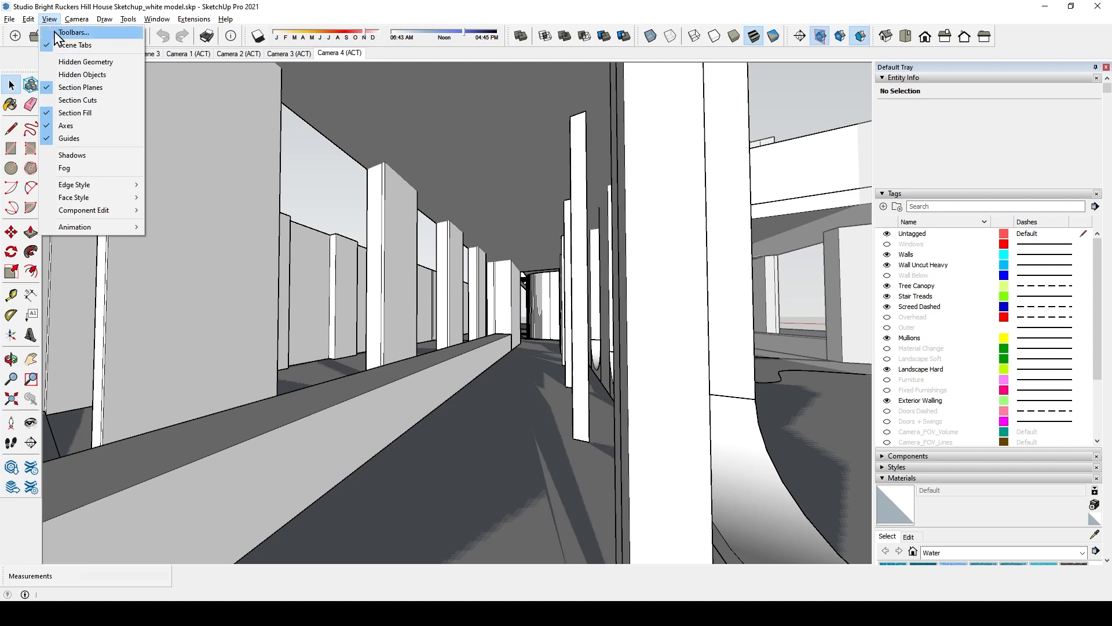
pyautogui.click(58, 35)
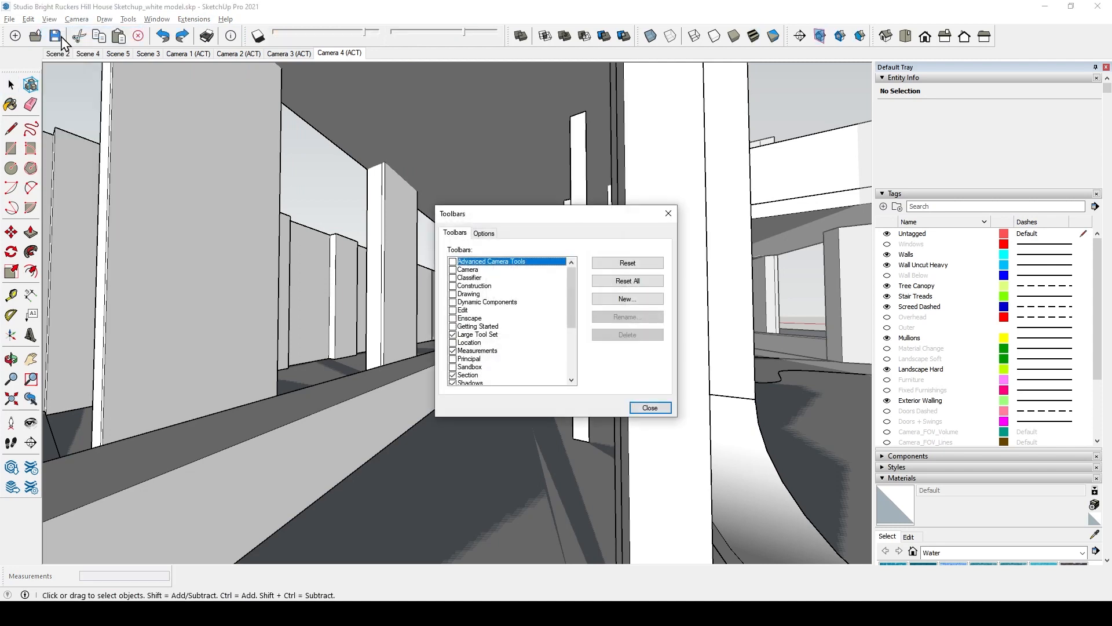
pyautogui.click(453, 319)
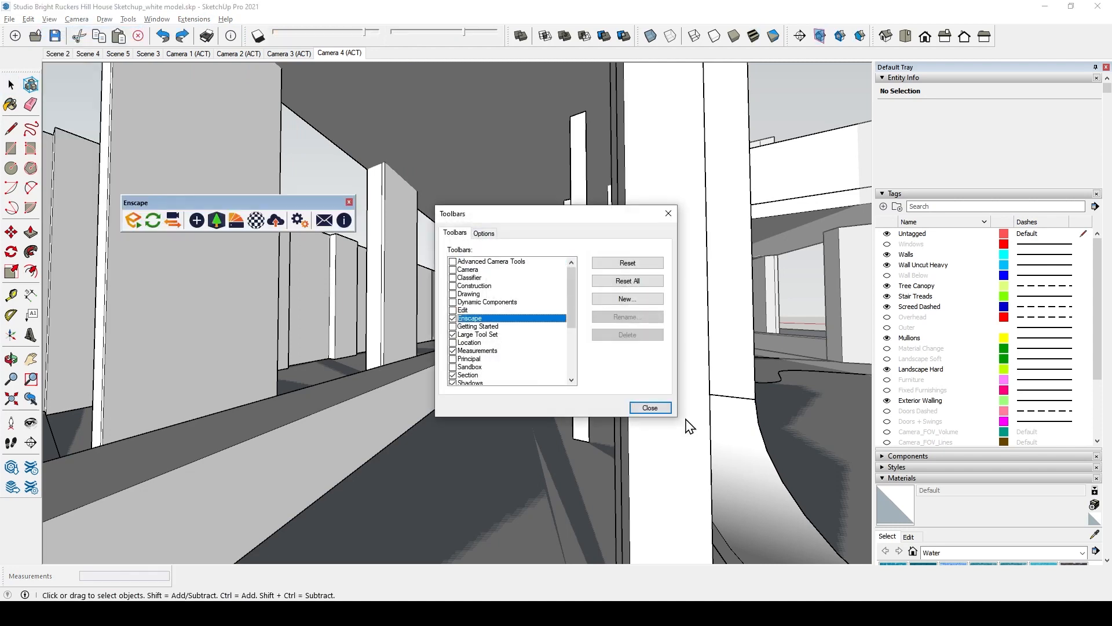
pyautogui.click(658, 406)
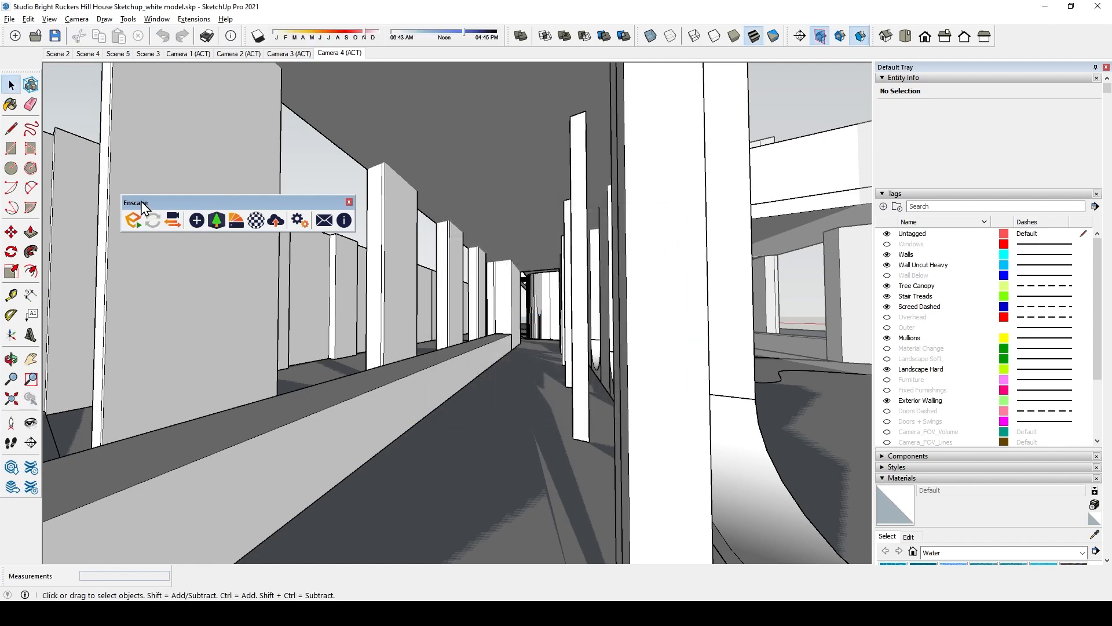
pyautogui.moveTo(143, 207); pyautogui.dragTo(62, 60)
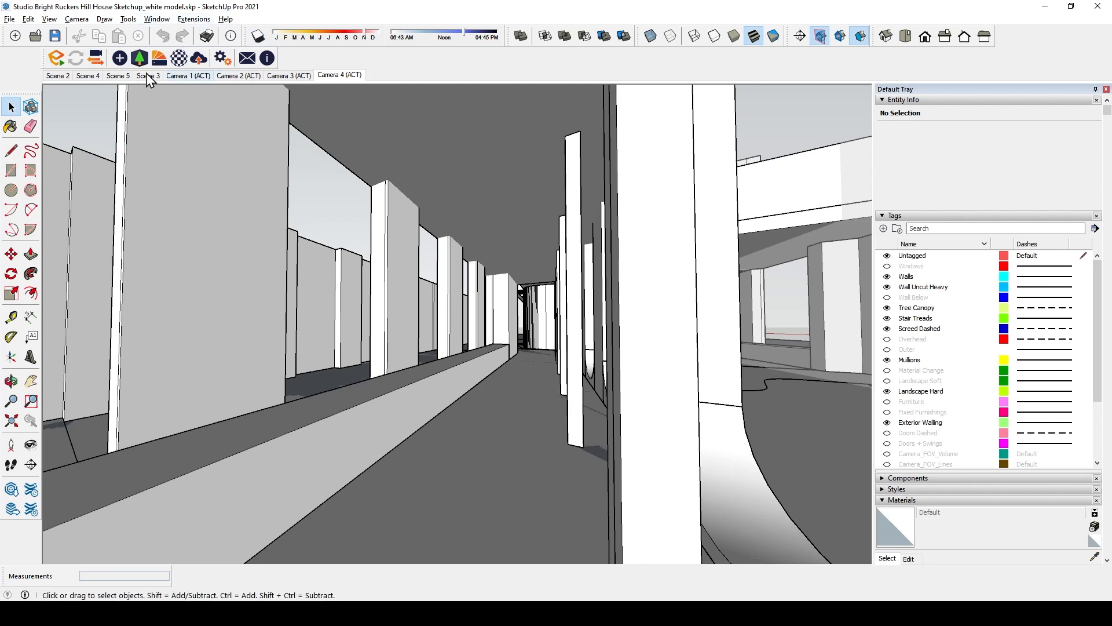
# Start Enscape to render the Camera 4 (ACT) view of the white house model in real time
pyautogui.click(56, 59)
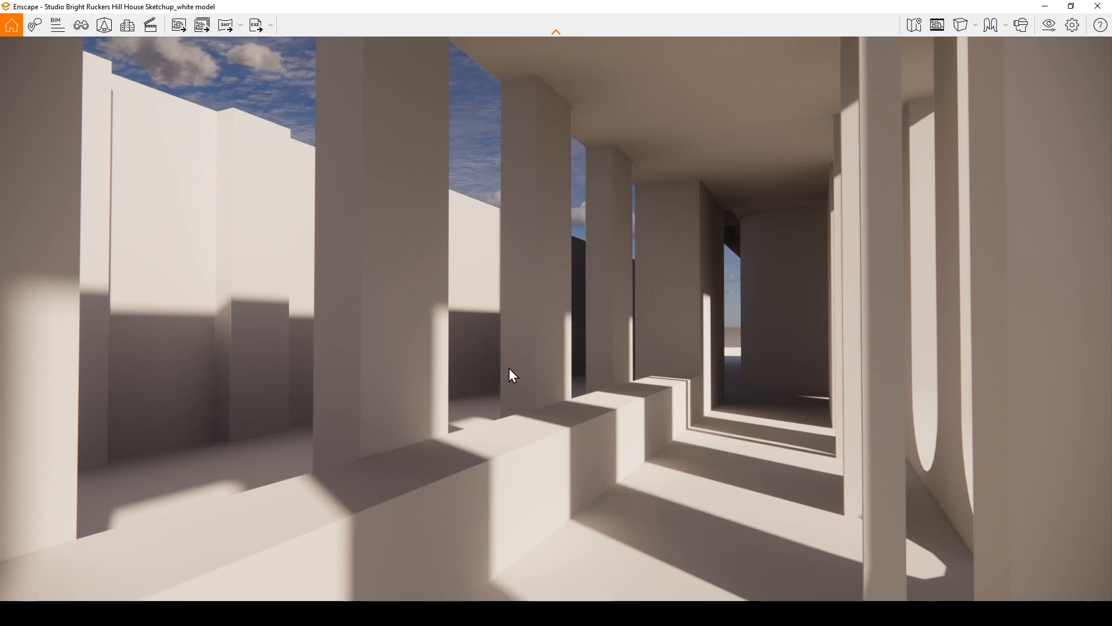
pyautogui.moveTo(423, 387); pyautogui.dragTo(702, 364)
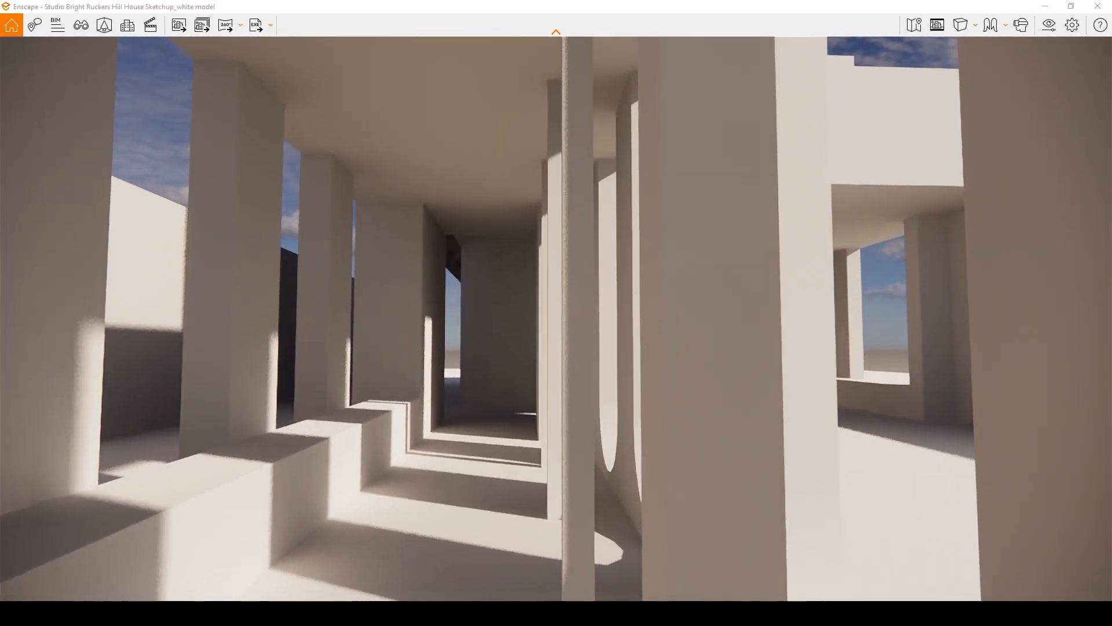
pyautogui.click(1049, 25)
pyautogui.click(748, 276)
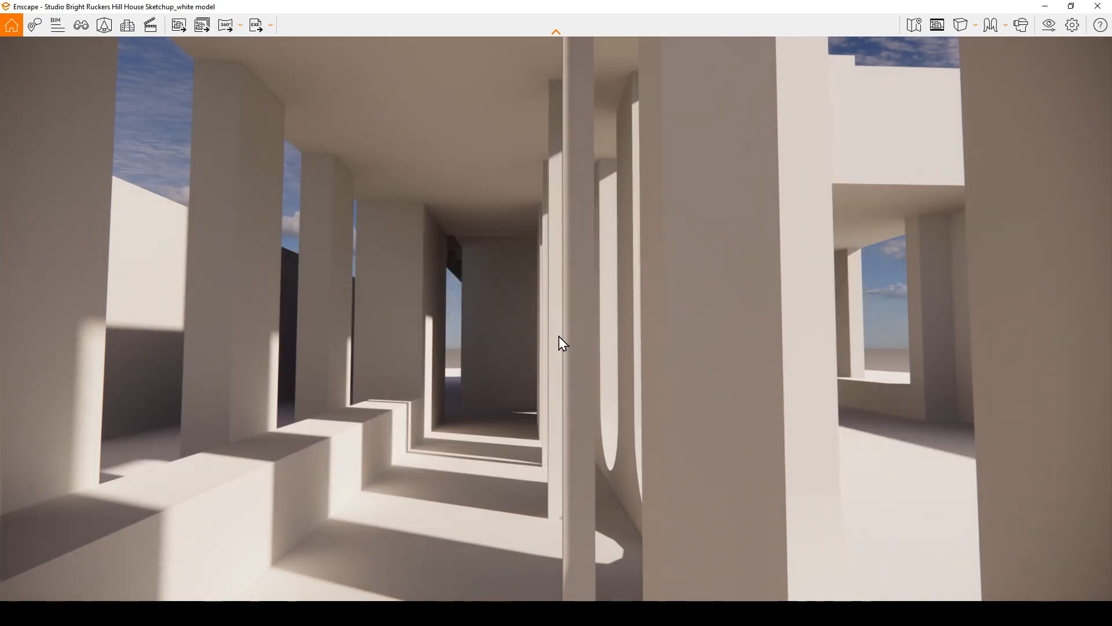
pyautogui.click(1046, 6)
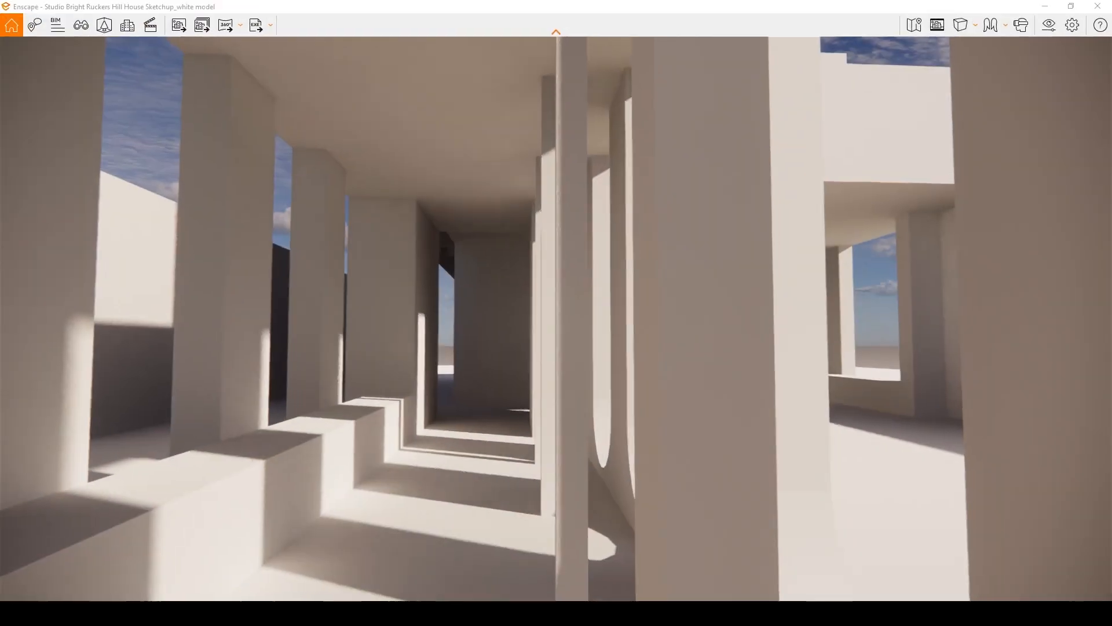
# Look around and orbit the rendered colonnade to examine its columns, low wall and curved openings
pyautogui.moveTo(474, 281); pyautogui.dragTo(536, 287)
pyautogui.moveTo(458, 272); pyautogui.dragTo(425, 257)
pyautogui.moveTo(530, 318); pyautogui.dragTo(544, 295)
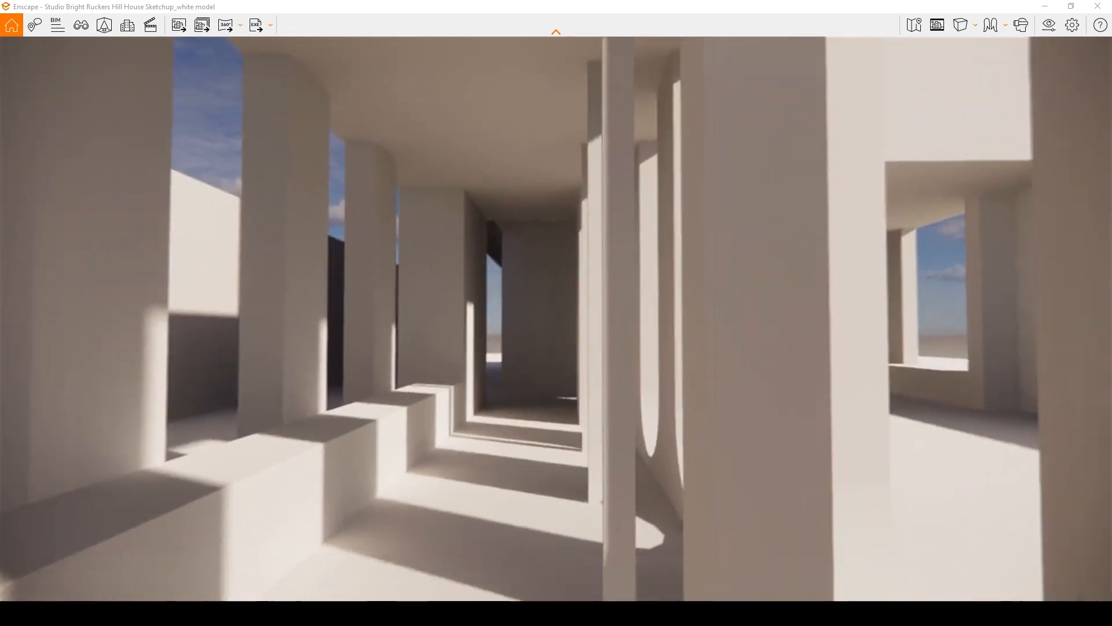
pyautogui.moveTo(608, 262); pyautogui.dragTo(551, 297)
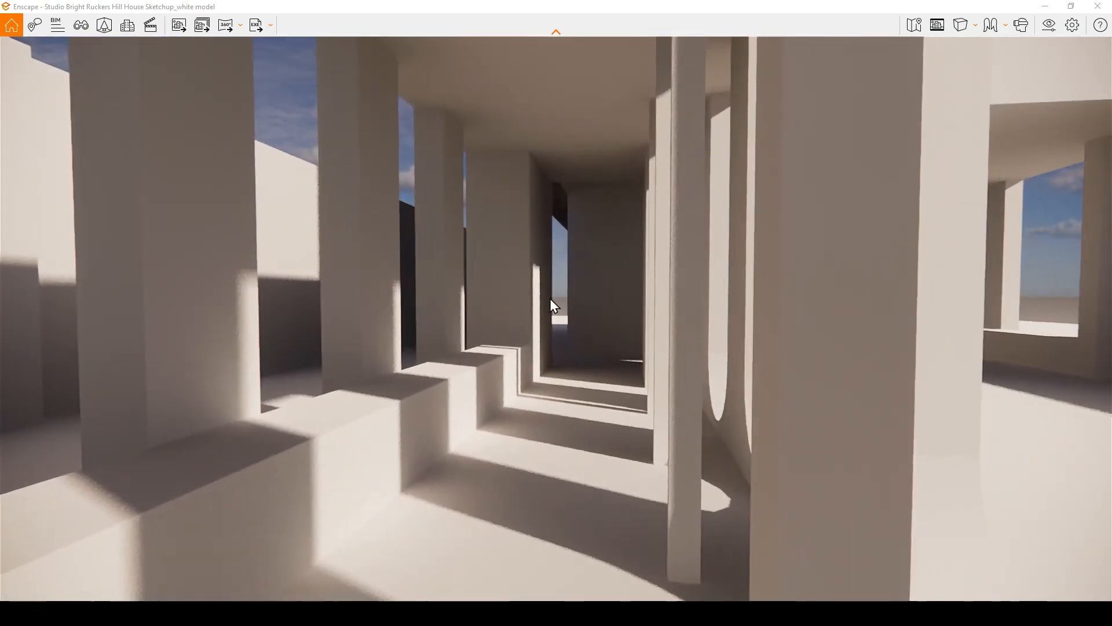
pyautogui.moveTo(746, 341)
pyautogui.mouseDown(button='right')
pyautogui.moveTo(530, 330)
pyautogui.moveTo(744, 339)
pyautogui.mouseUp(button='right')
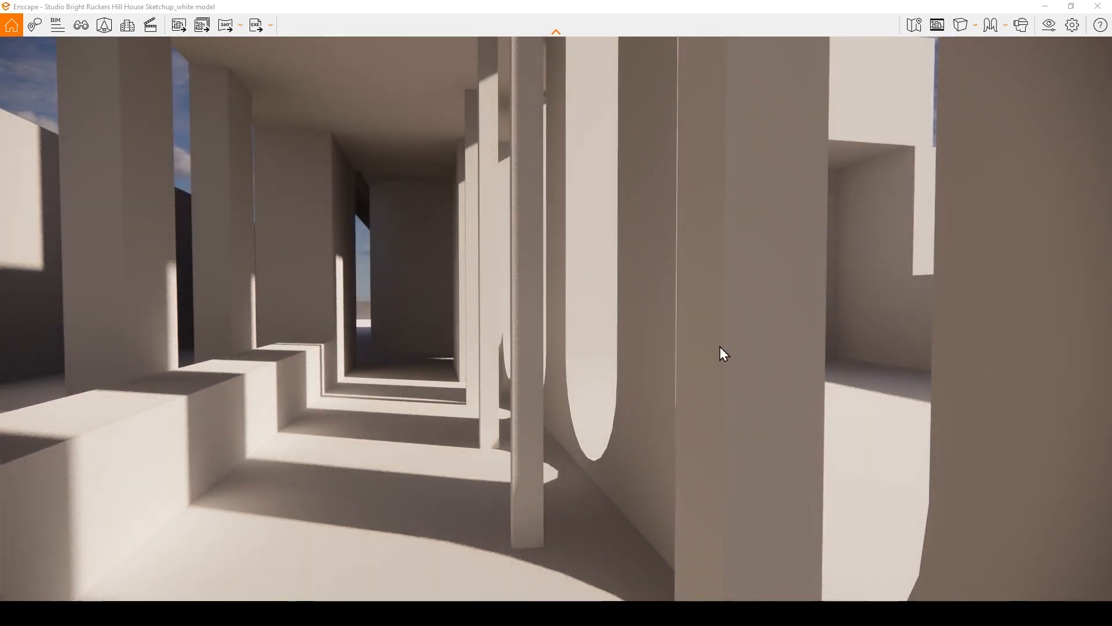
pyautogui.moveTo(487, 360); pyautogui.dragTo(672, 489, button='right')
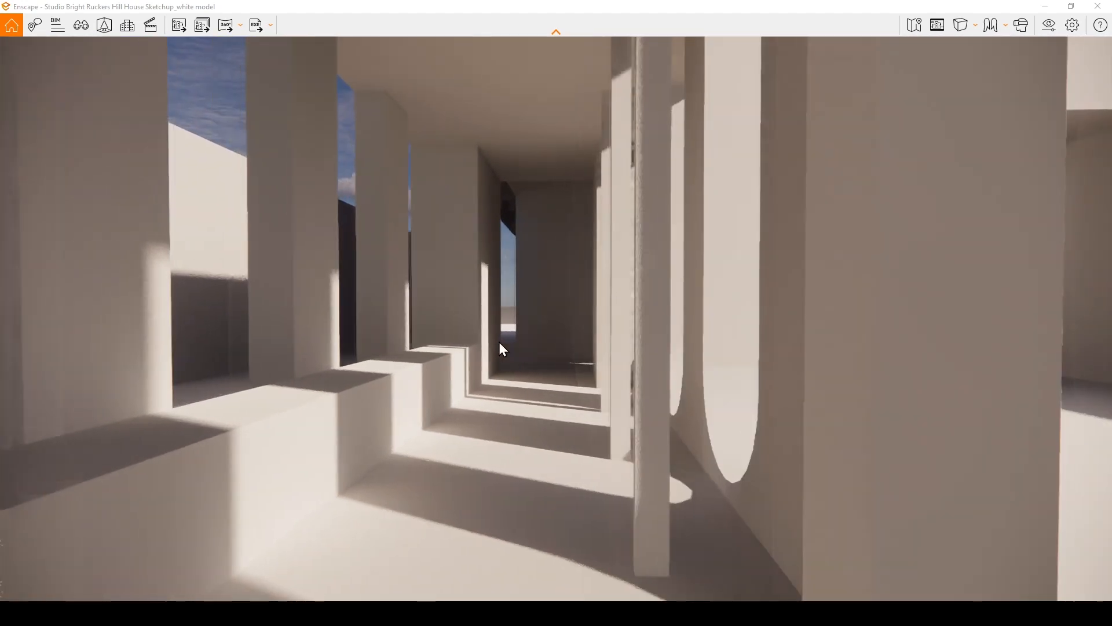
pyautogui.moveTo(498, 342); pyautogui.dragTo(411, 355, button='right')
# Fly up, down and forward through the rendered house to inspect the corridor and the interior spaces
pyautogui.press('q')
pyautogui.press('q')
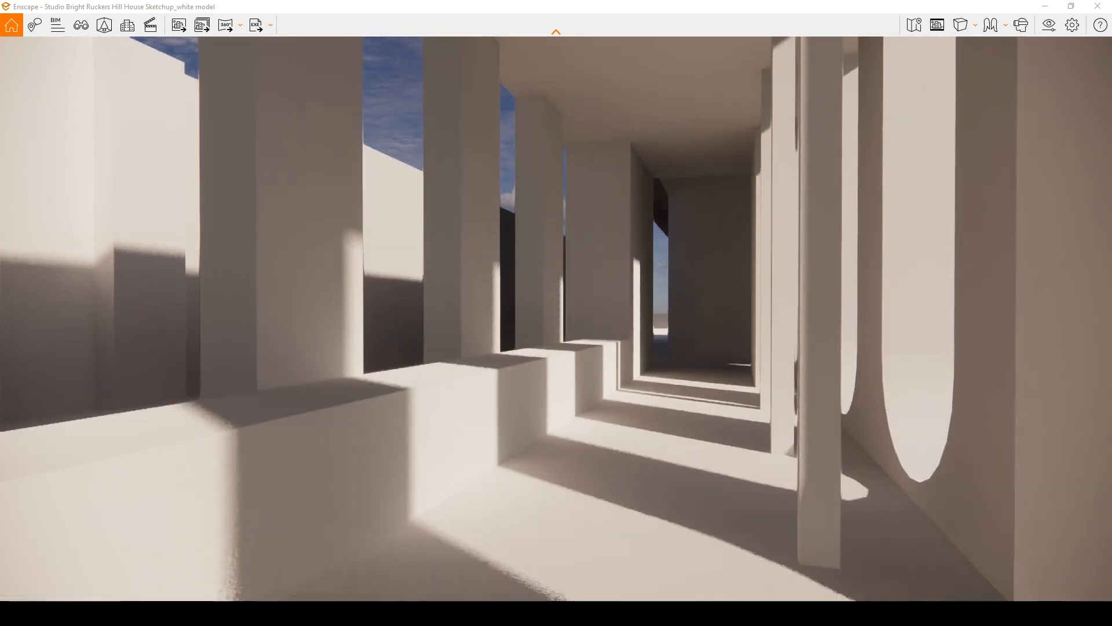
pyautogui.press('e')
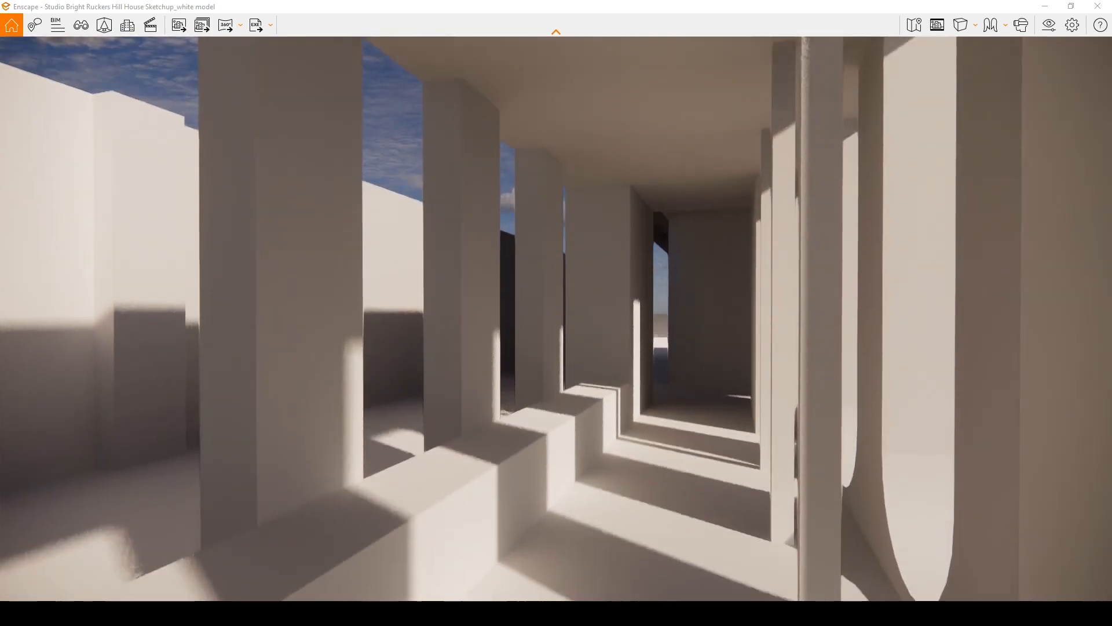
pyautogui.press('w')
pyautogui.press('q')
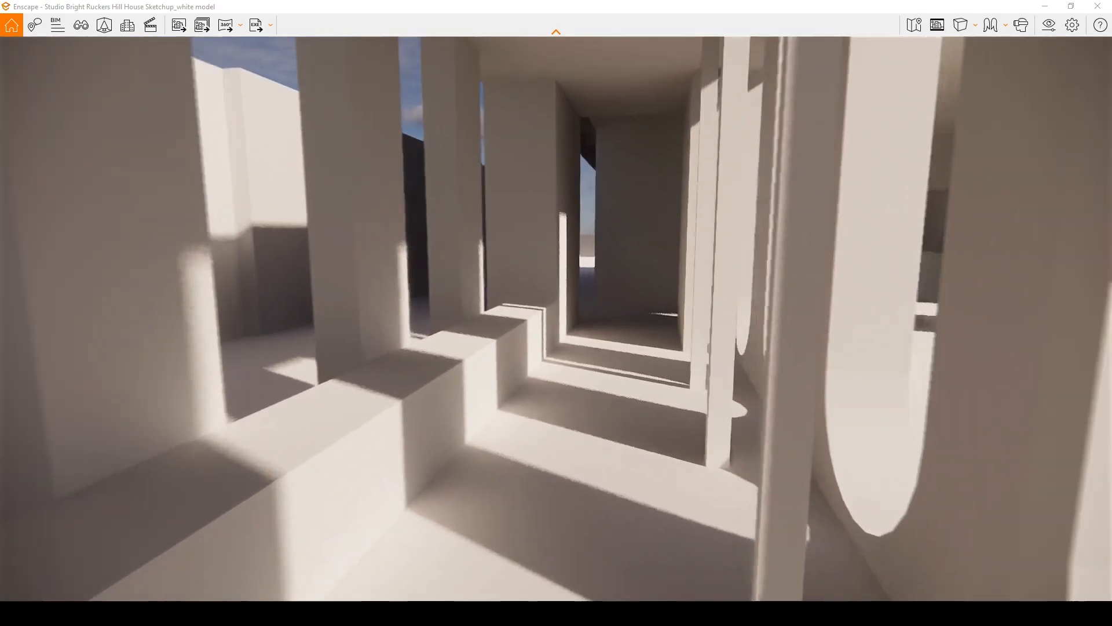
pyautogui.press('e')
pyautogui.press('w')
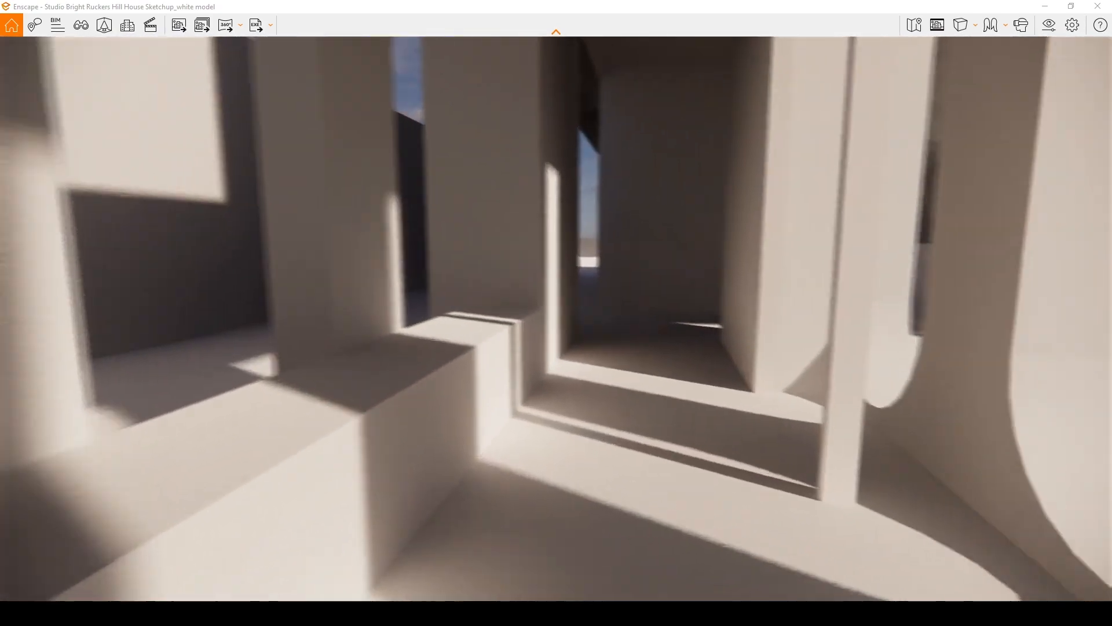
pyautogui.press('w')
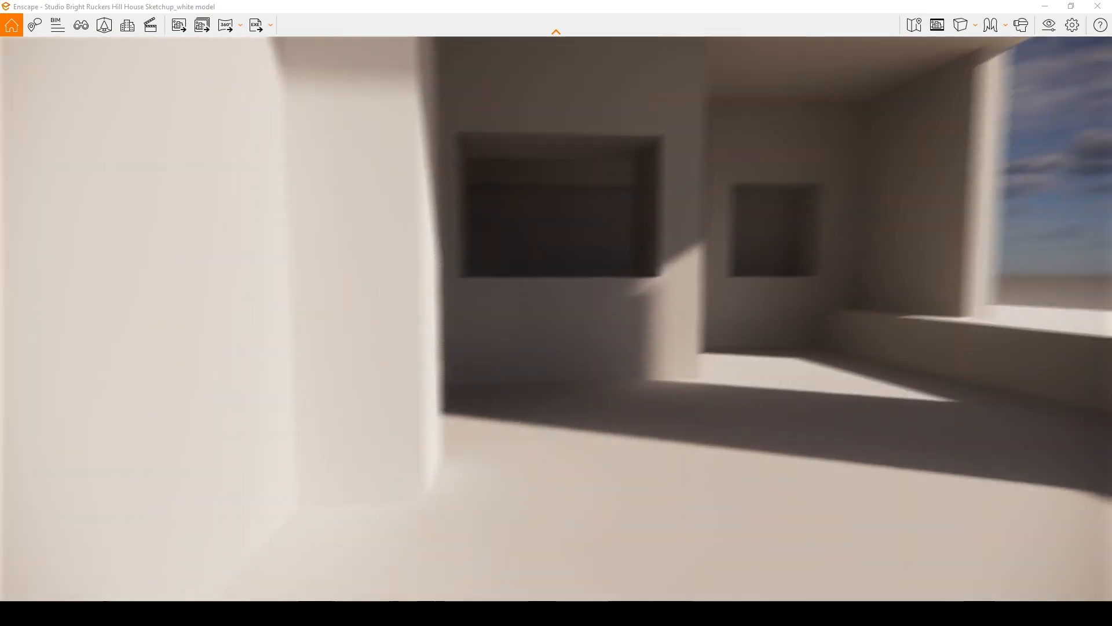
pyautogui.press('w')
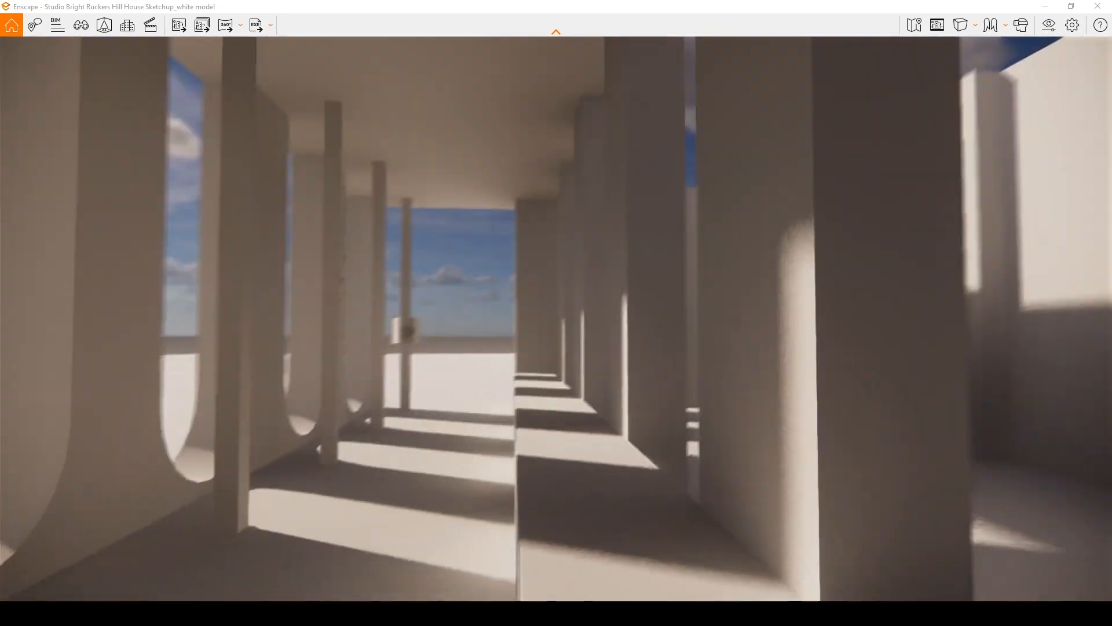
pyautogui.press('w')
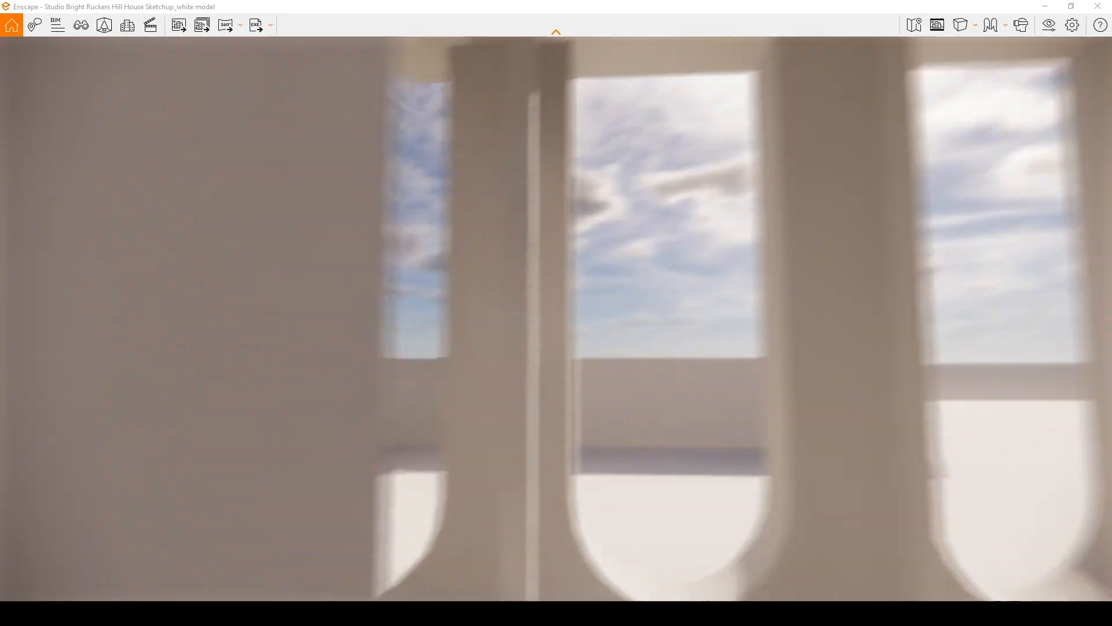
pyautogui.press('w')
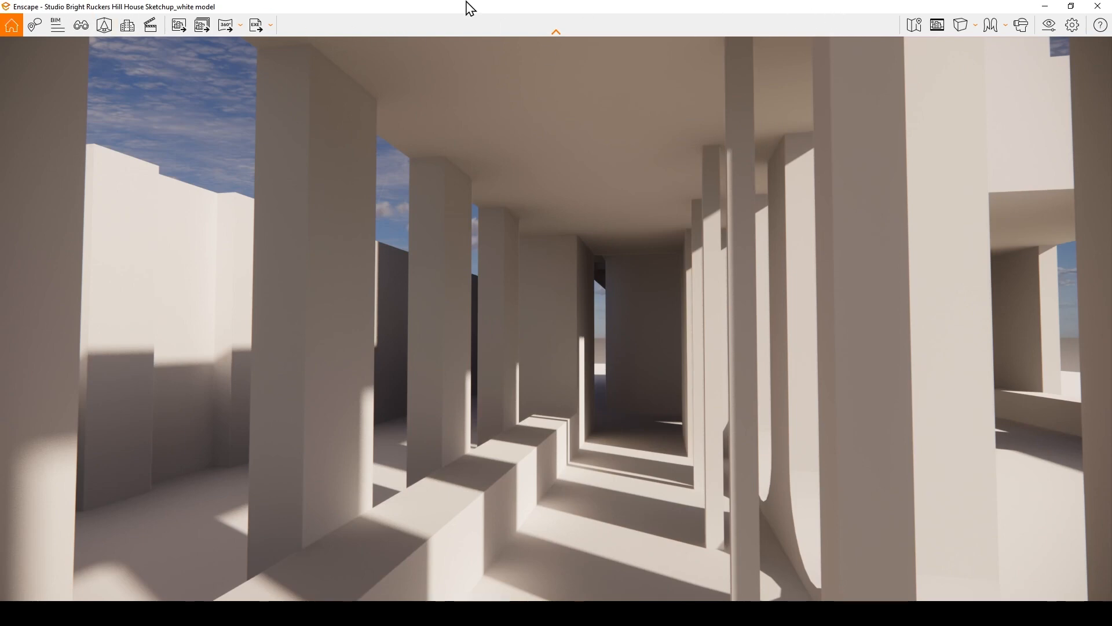
# Reset the camera's Movement Speed to the default 1.000 in the Enscape input settings
pyautogui.click(1077, 26)
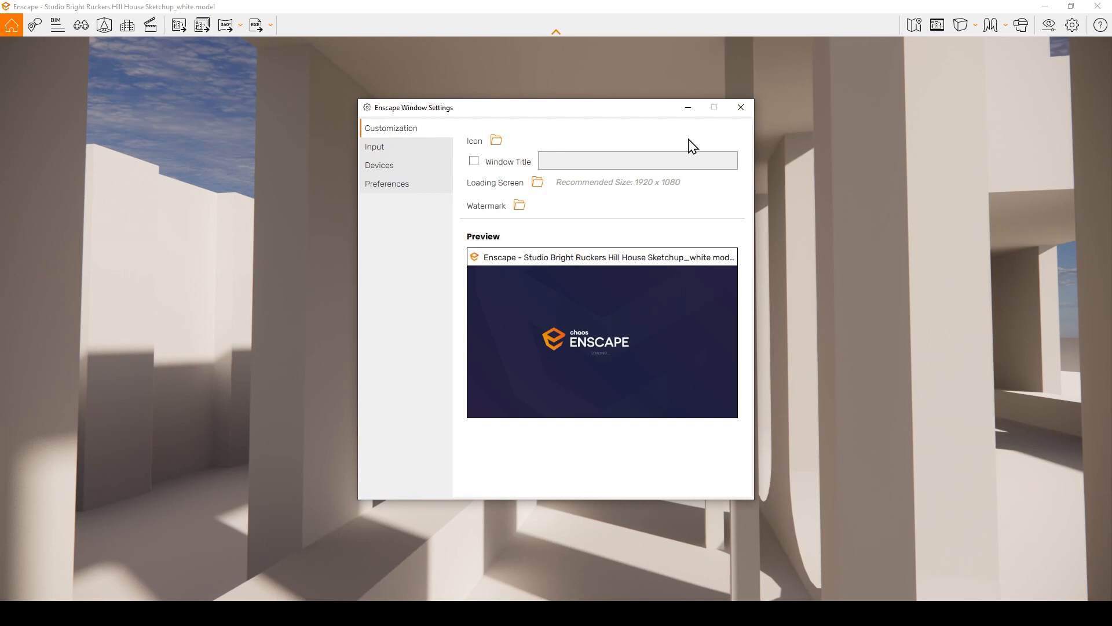
pyautogui.click(373, 148)
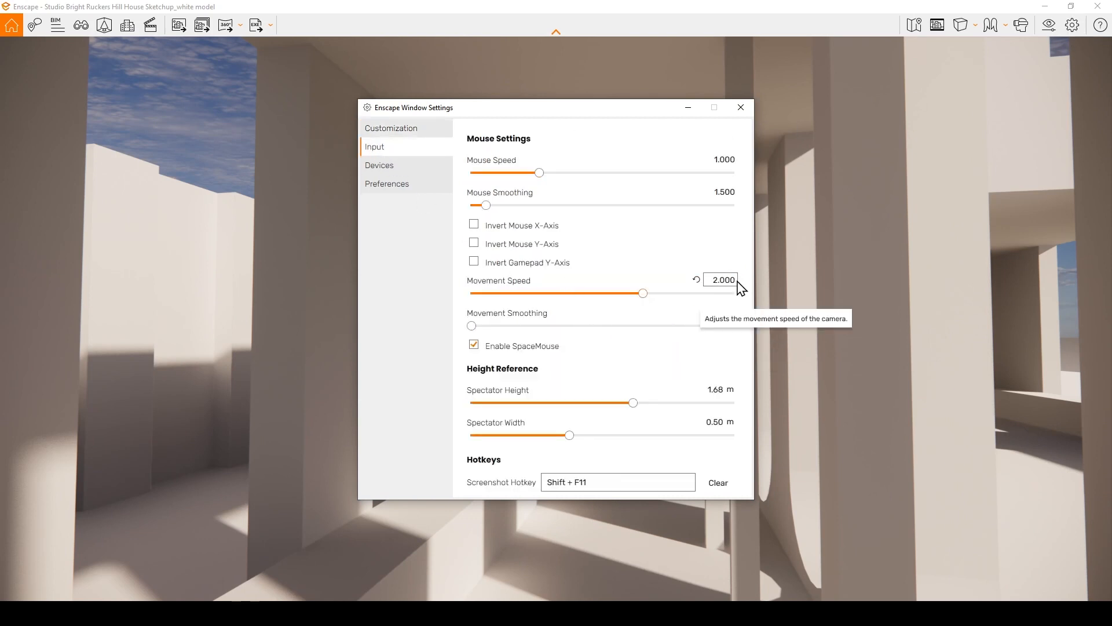
pyautogui.click(696, 280)
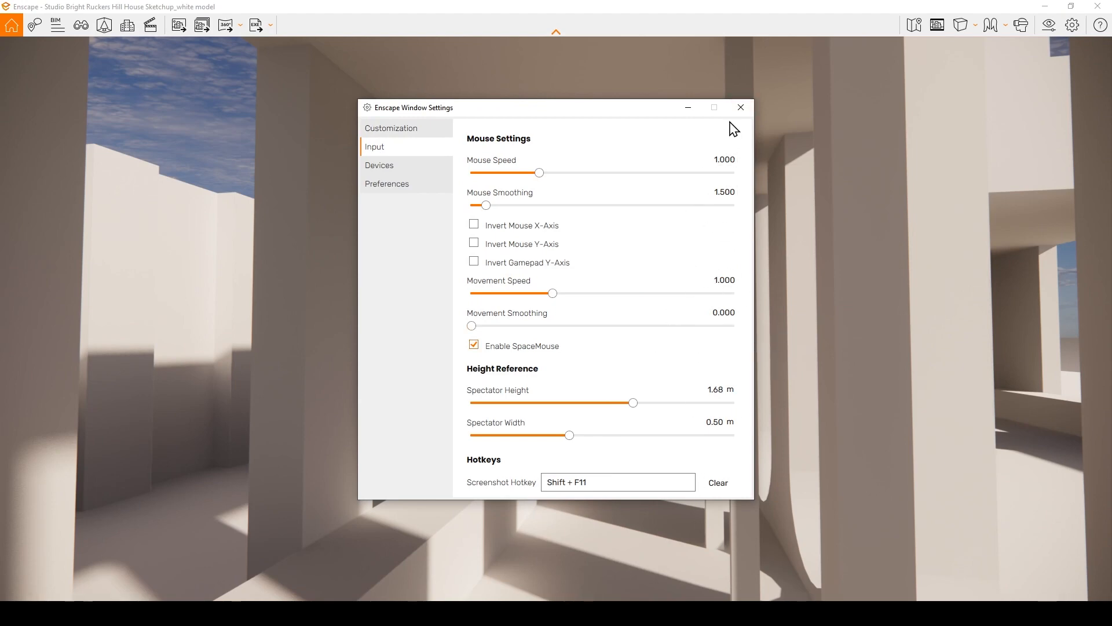
pyautogui.click(741, 107)
# Move forward and turn around in the rendered colonnade to test the camera's movement speed
pyautogui.press('w')
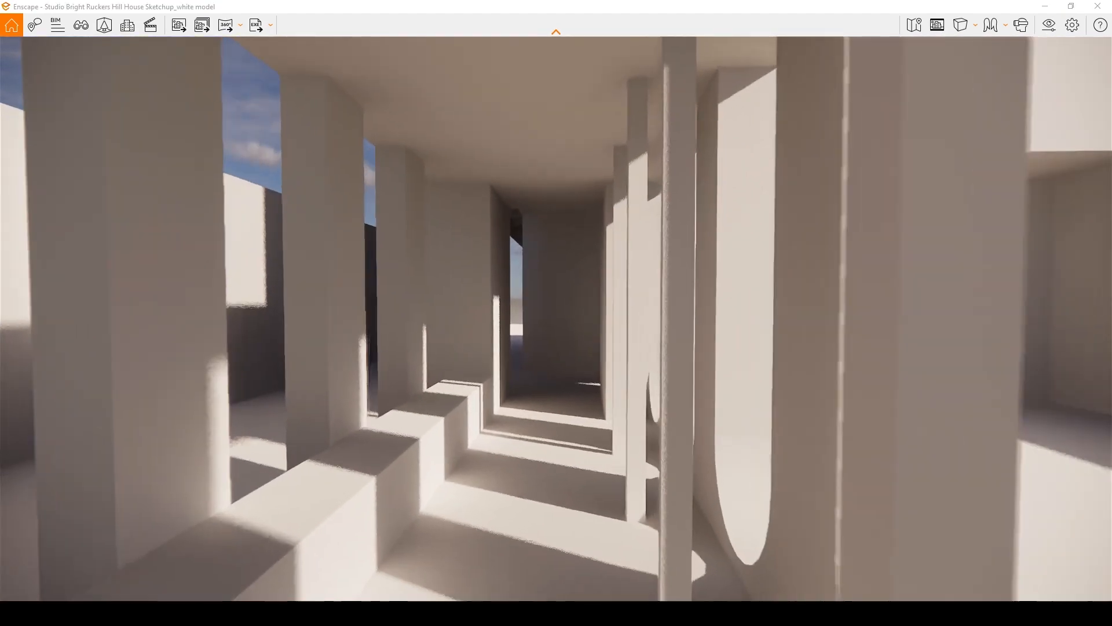
pyautogui.press('w')
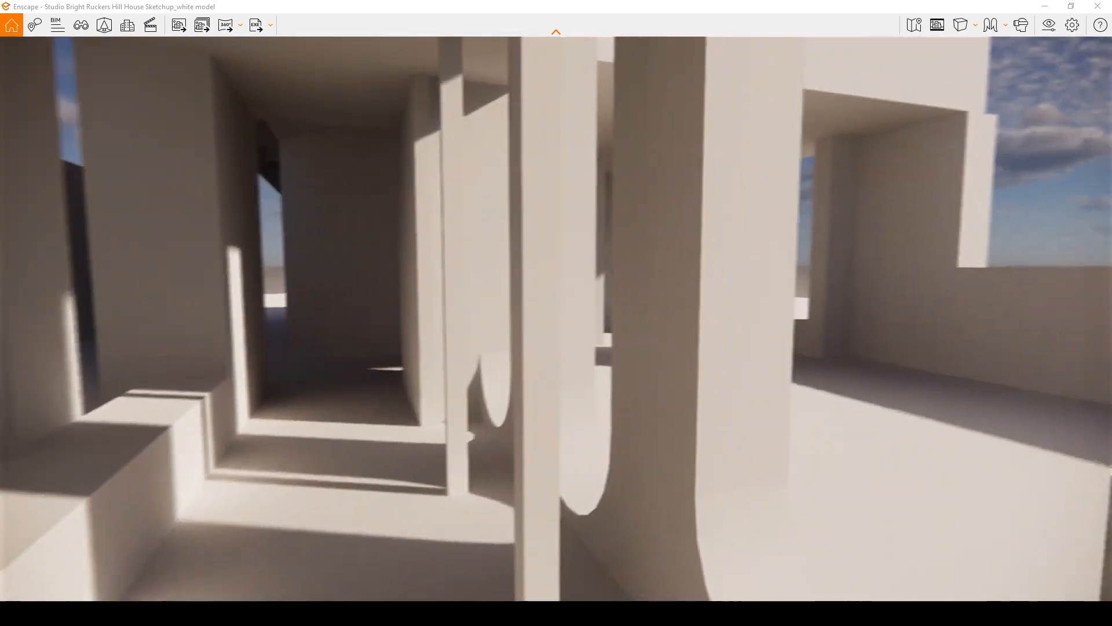
pyautogui.press('w')
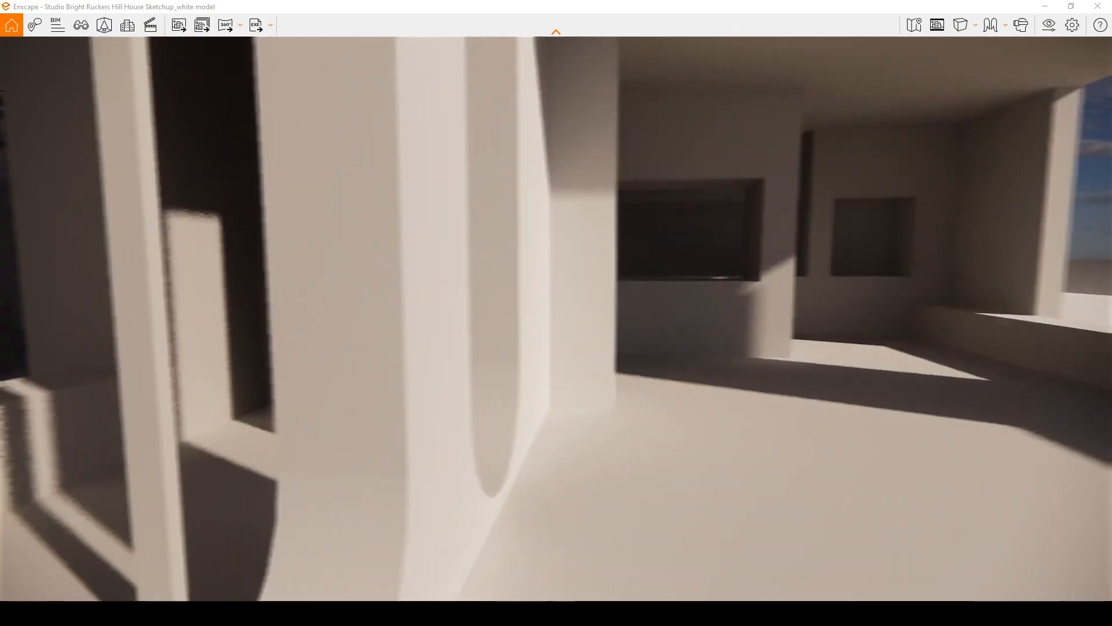
pyautogui.press('w')
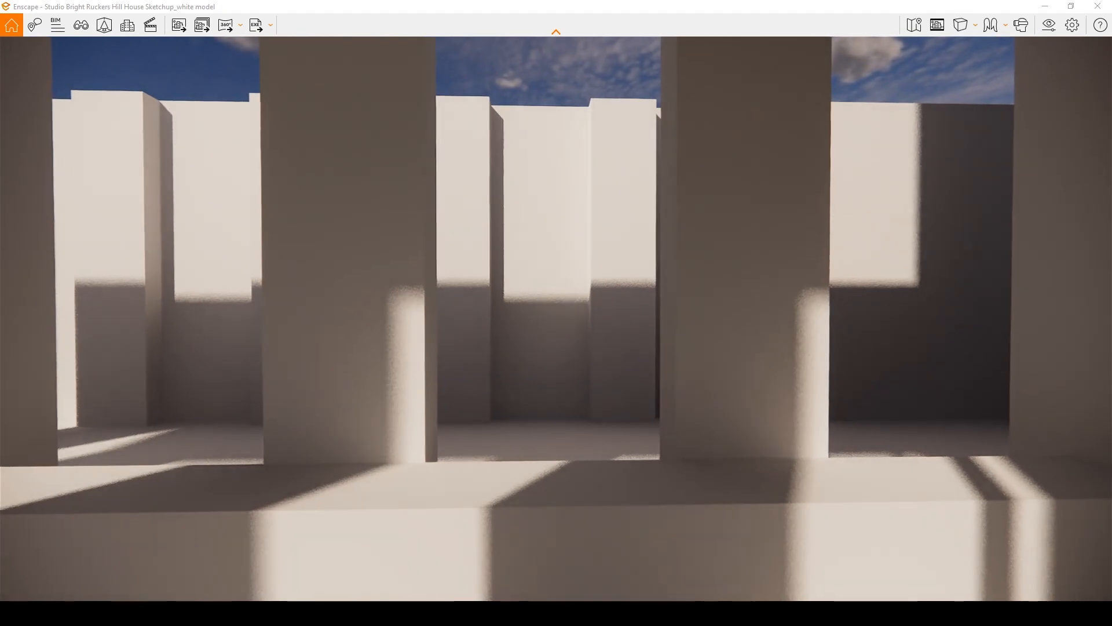
# Open the camera's Movement Speed value for editing in the Enscape input settings
pyautogui.click(1079, 26)
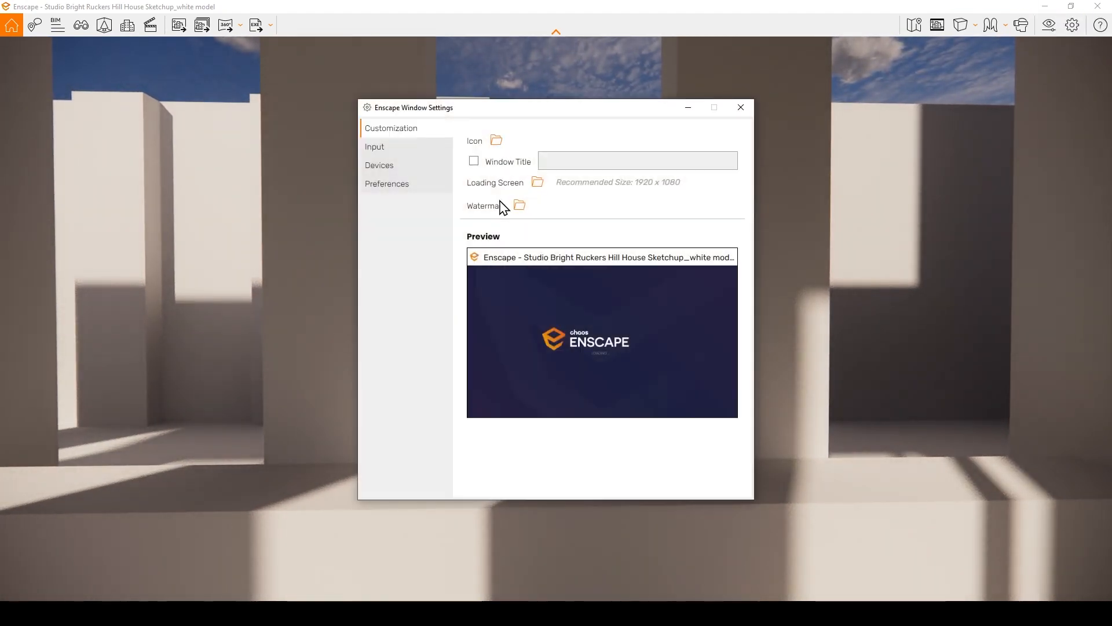
pyautogui.click(387, 148)
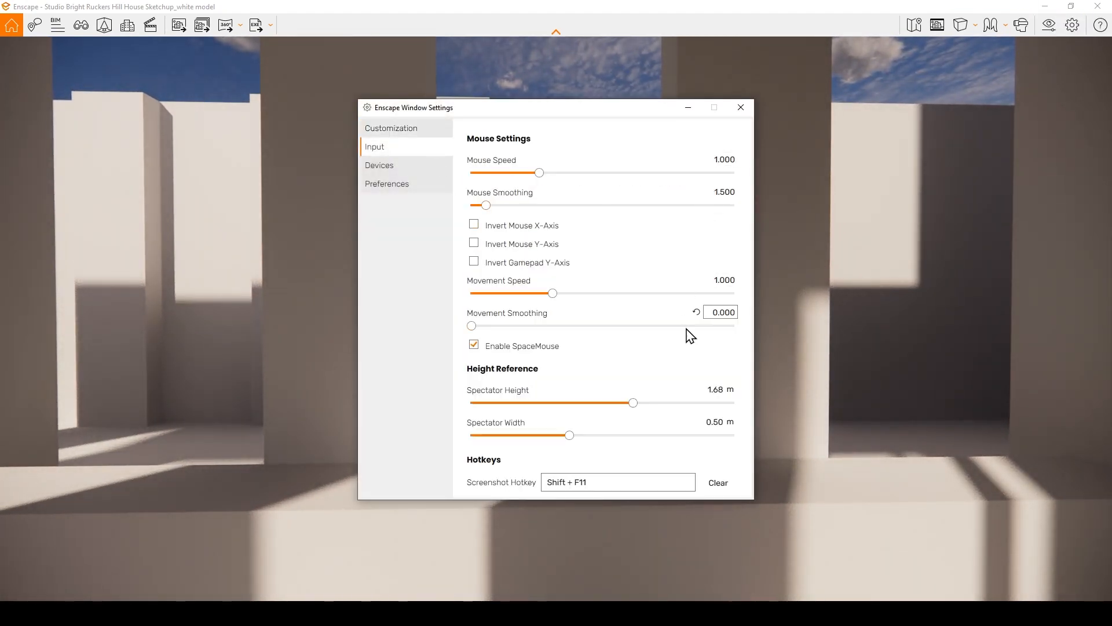
pyautogui.click(724, 281)
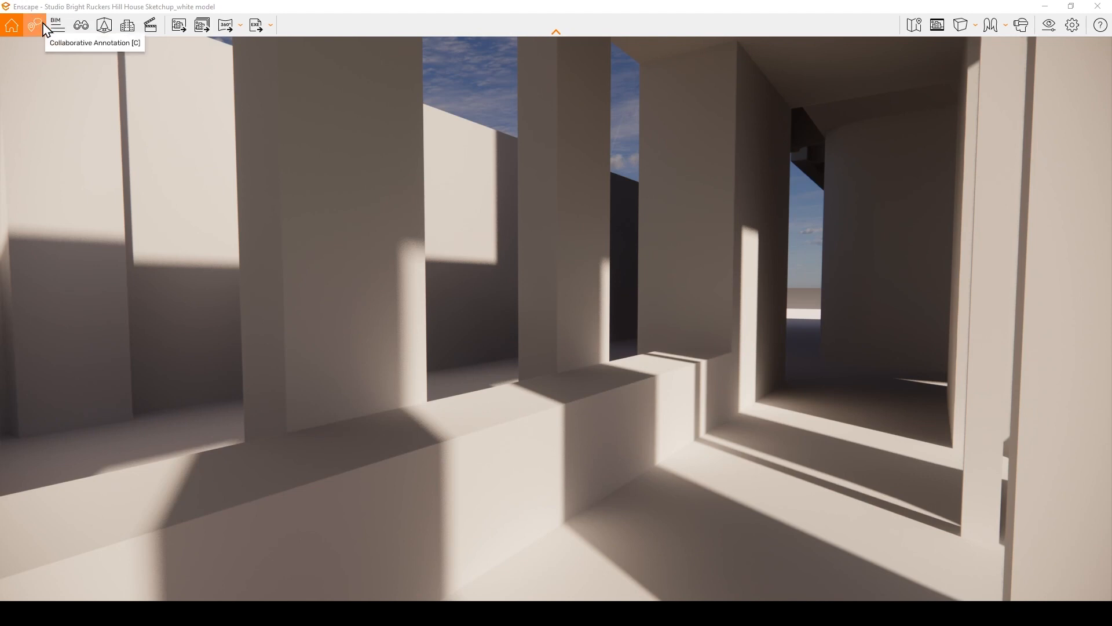
# Open View Management and show the saved views from Camera 1 (ACT) through Camera 4 (ACT) in turn
pyautogui.click(79, 26)
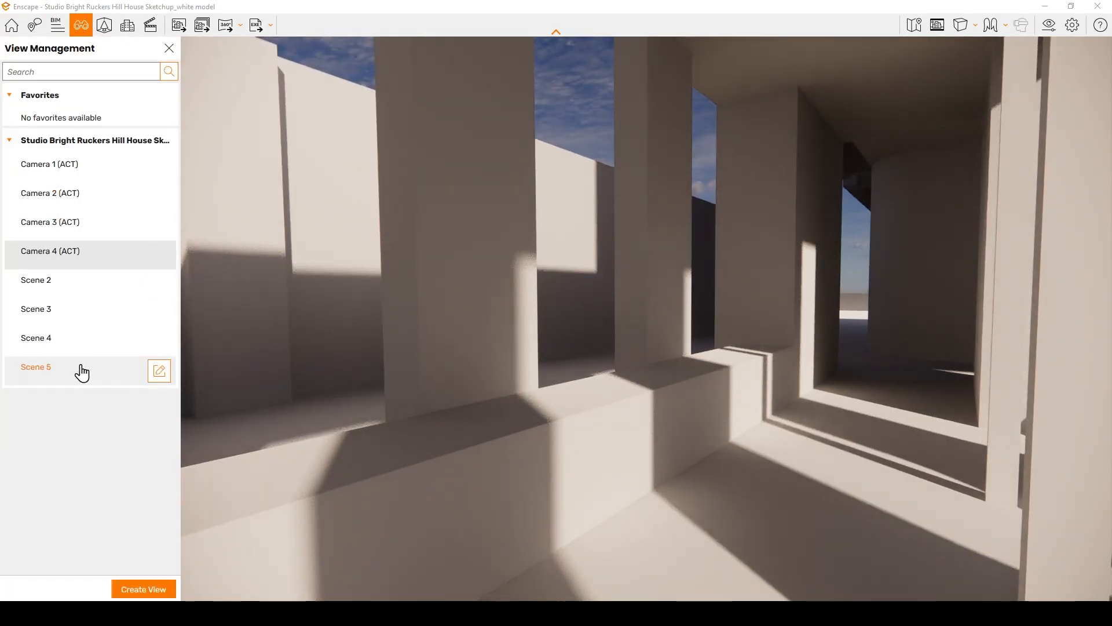
pyautogui.click(67, 166)
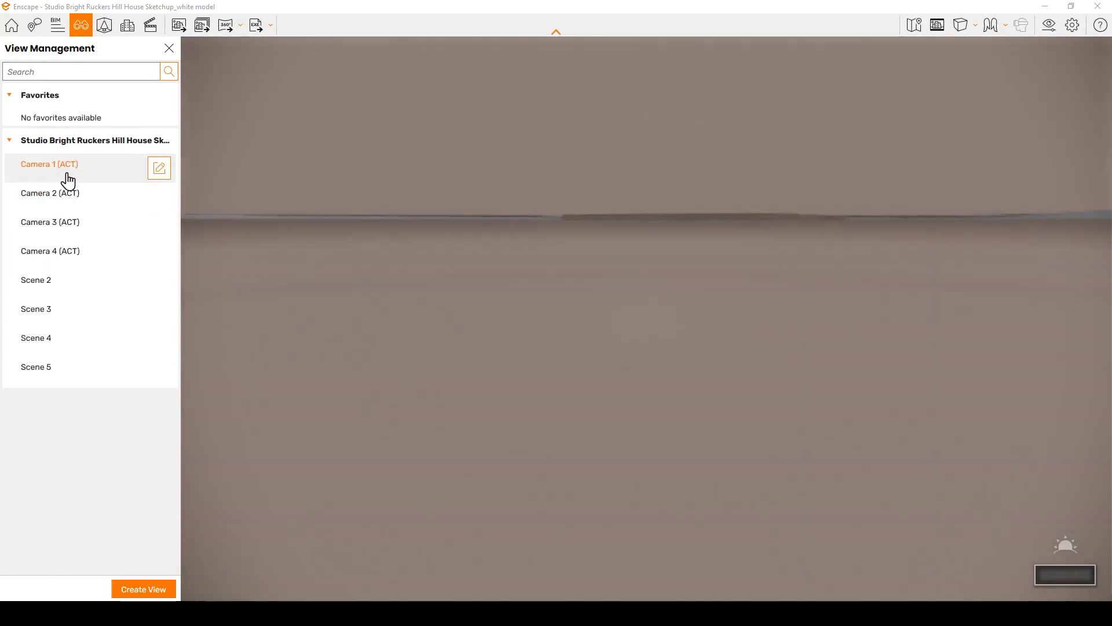
pyautogui.click(67, 199)
pyautogui.click(71, 232)
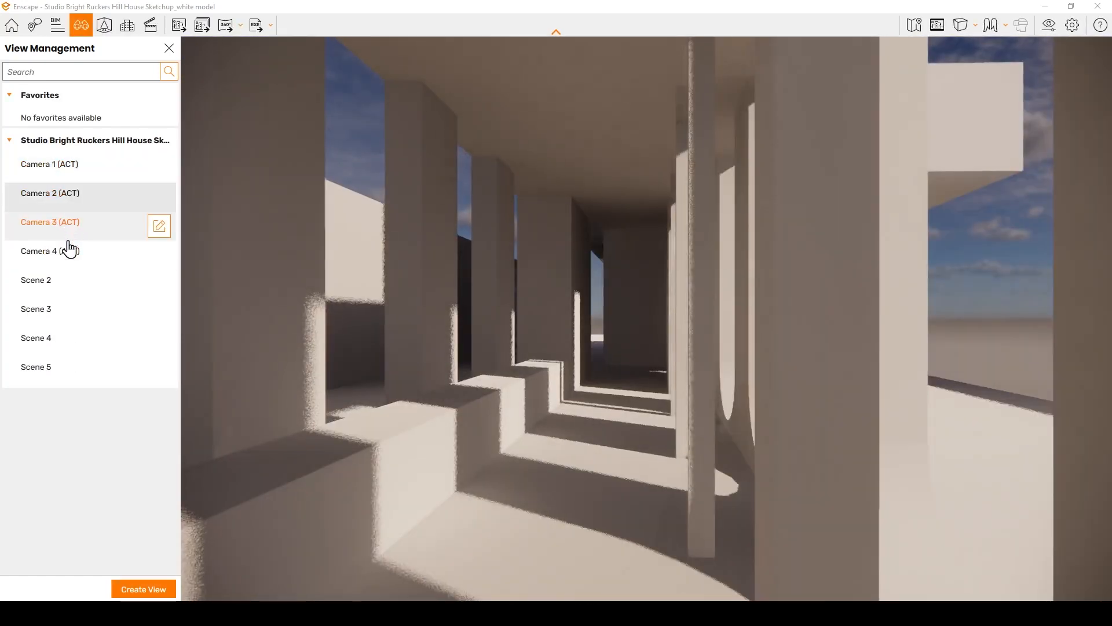
pyautogui.click(58, 264)
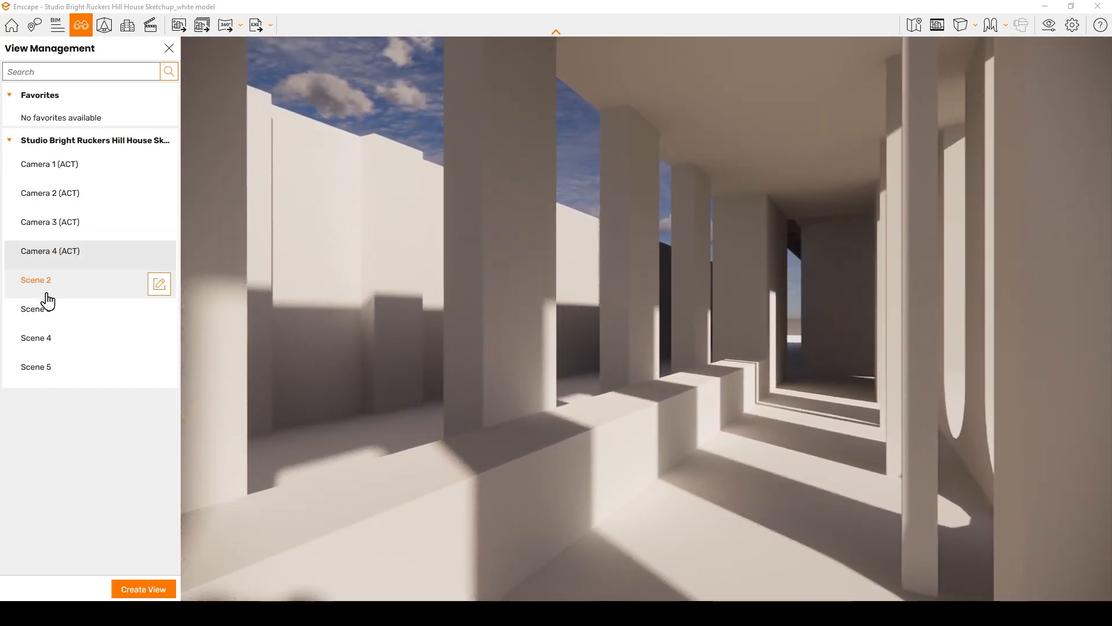
# Show Scene 2 through Scene 5 one after another, revisit Scene 2, and finish on Scene 4
pyautogui.click(47, 295)
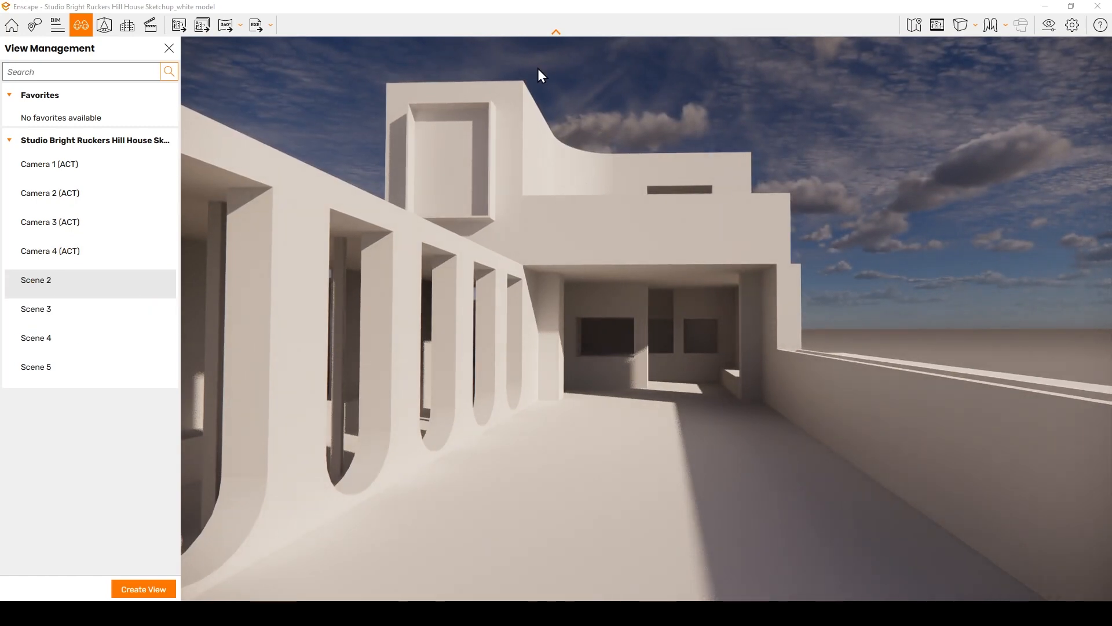
pyautogui.click(61, 322)
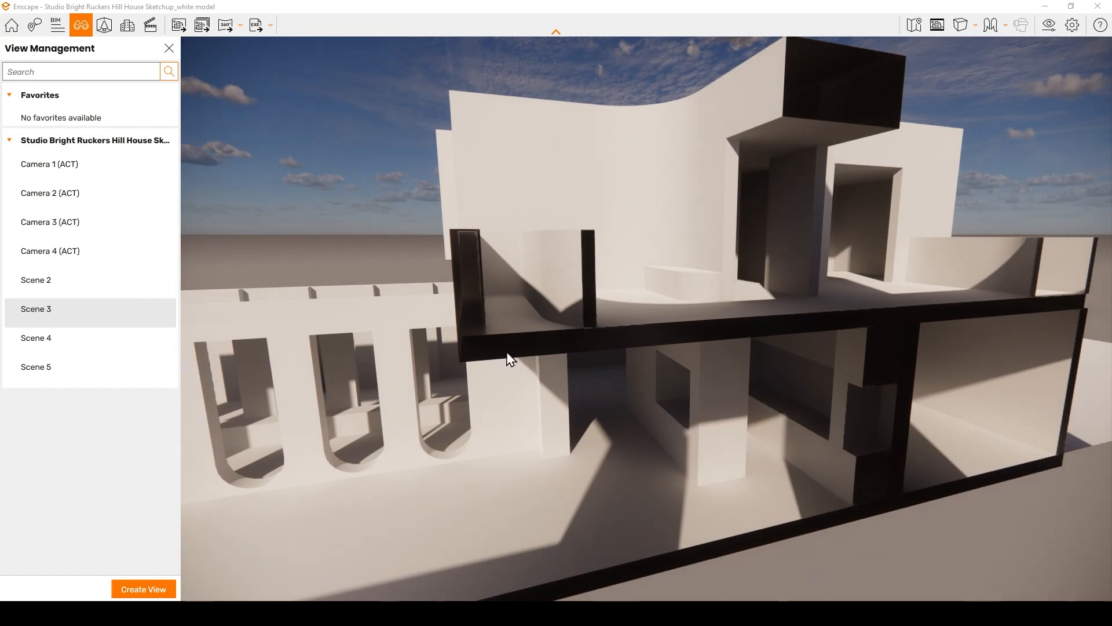
pyautogui.click(88, 343)
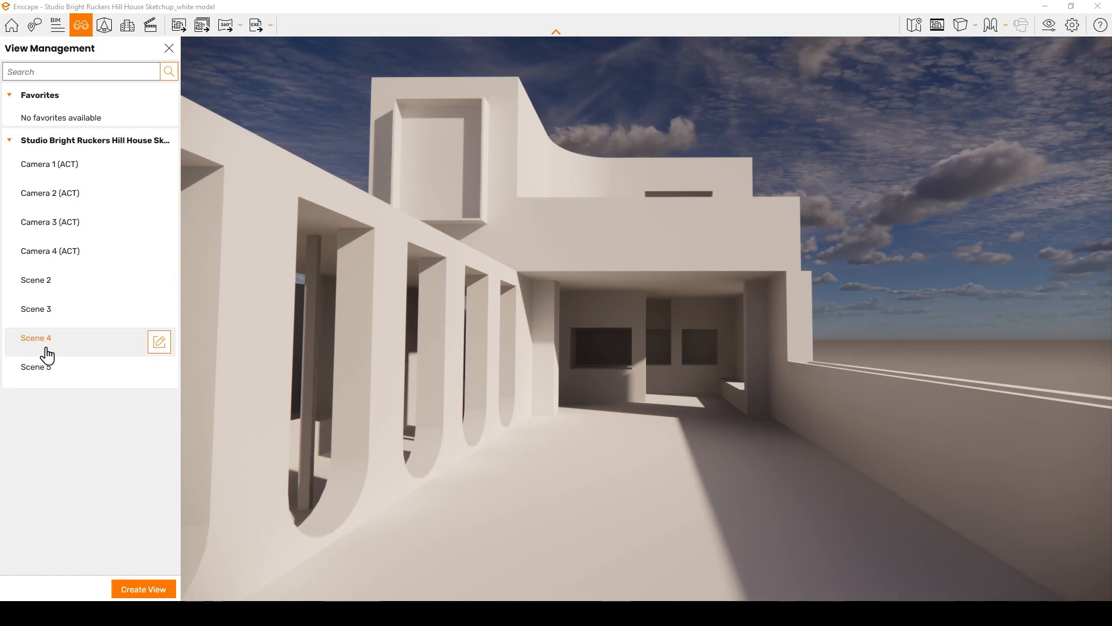
pyautogui.click(47, 370)
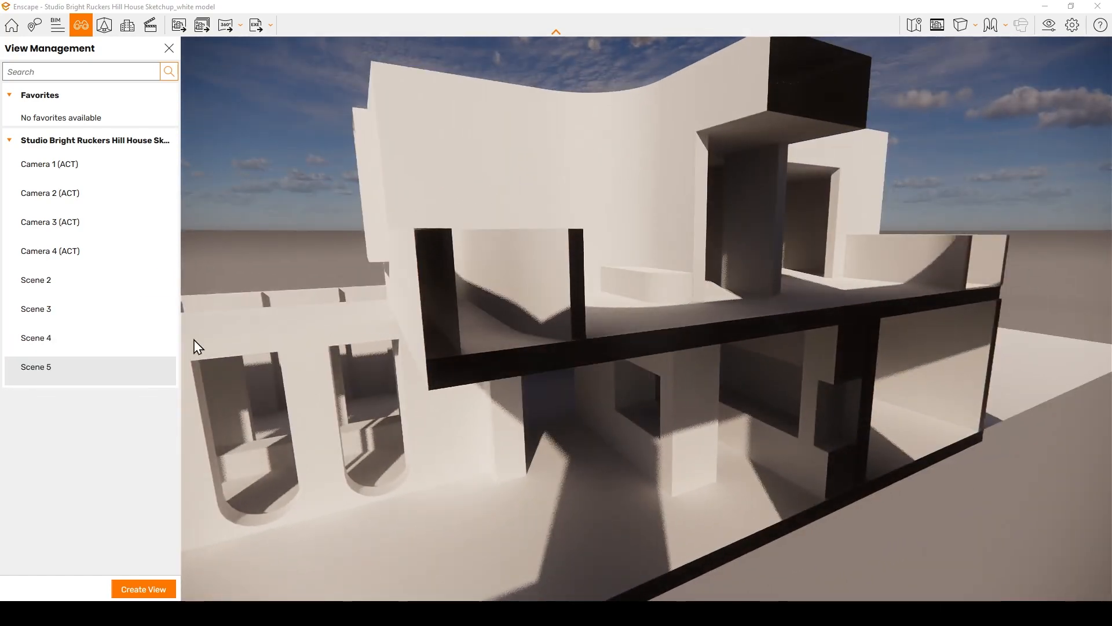
pyautogui.click(86, 292)
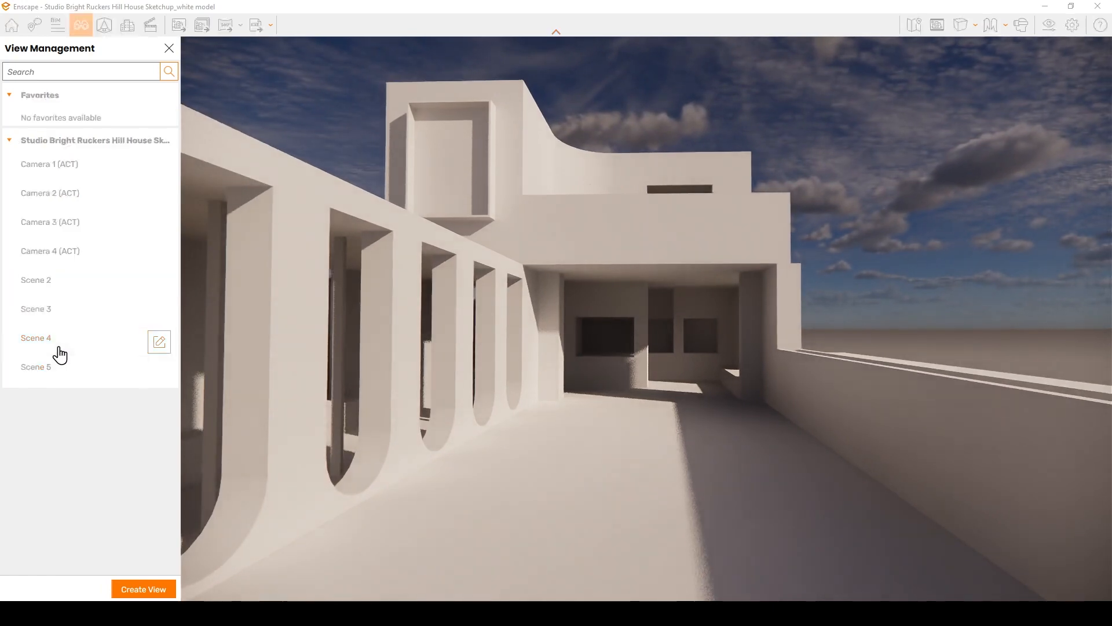
pyautogui.click(87, 340)
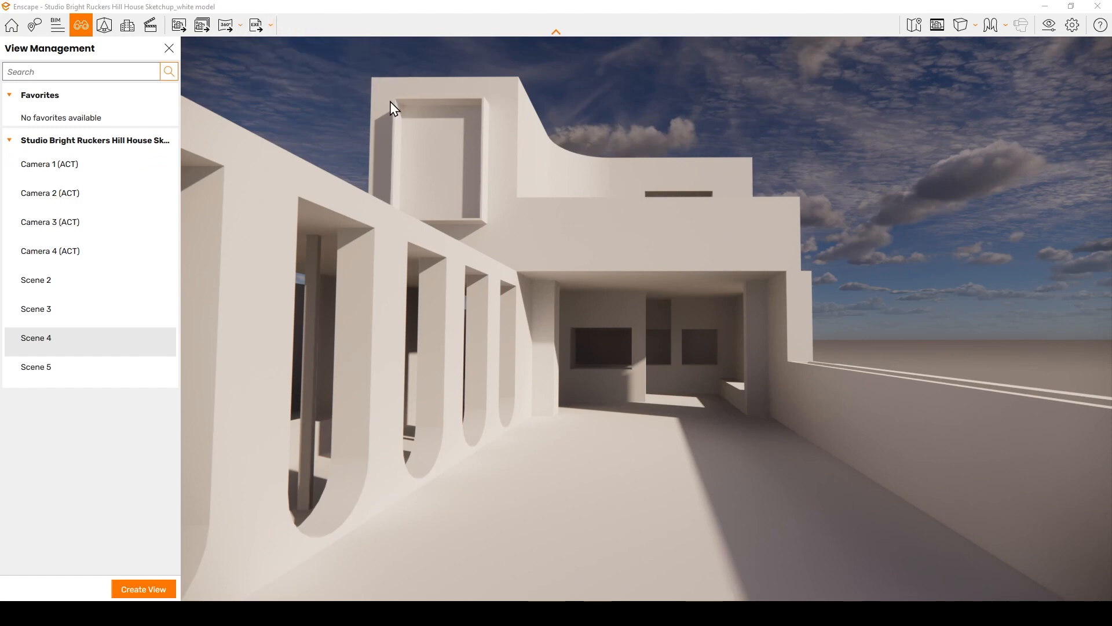
# Switch the render navigation to Walk Mode and walk along the terrace towards the covered area
pyautogui.moveTo(411, 173); pyautogui.dragTo(460, 187)
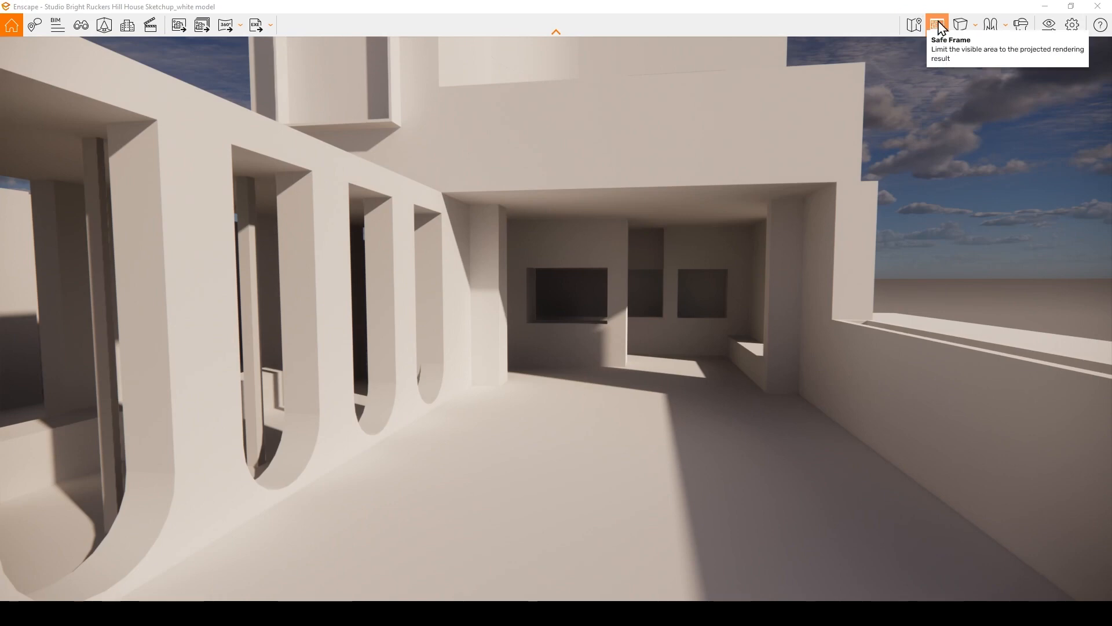
pyautogui.click(992, 30)
pyautogui.click(1022, 68)
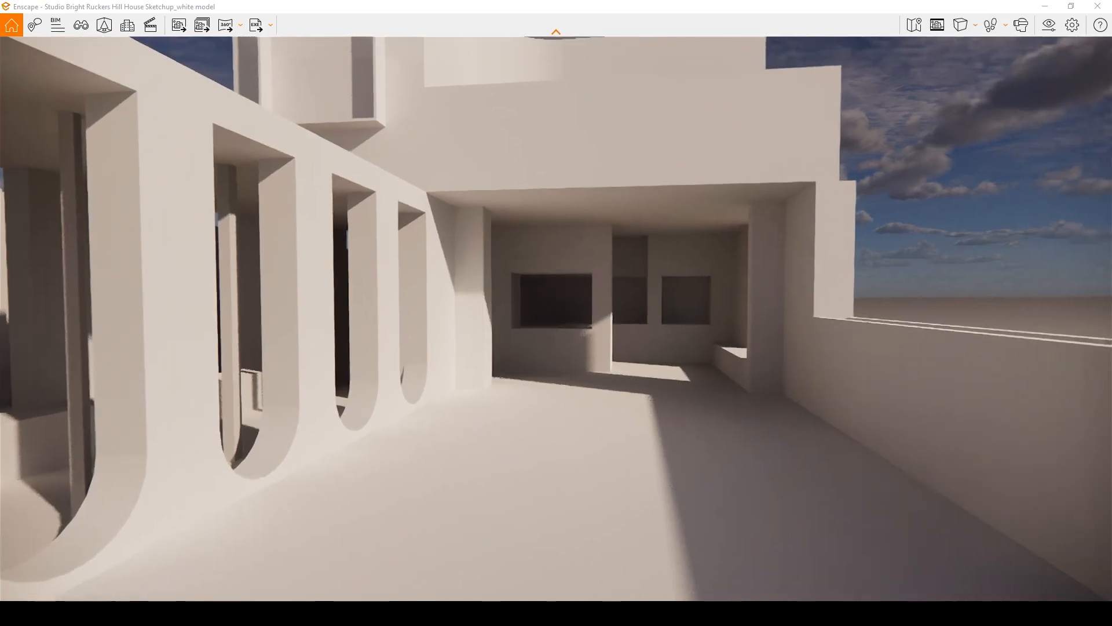
pyautogui.press('w')
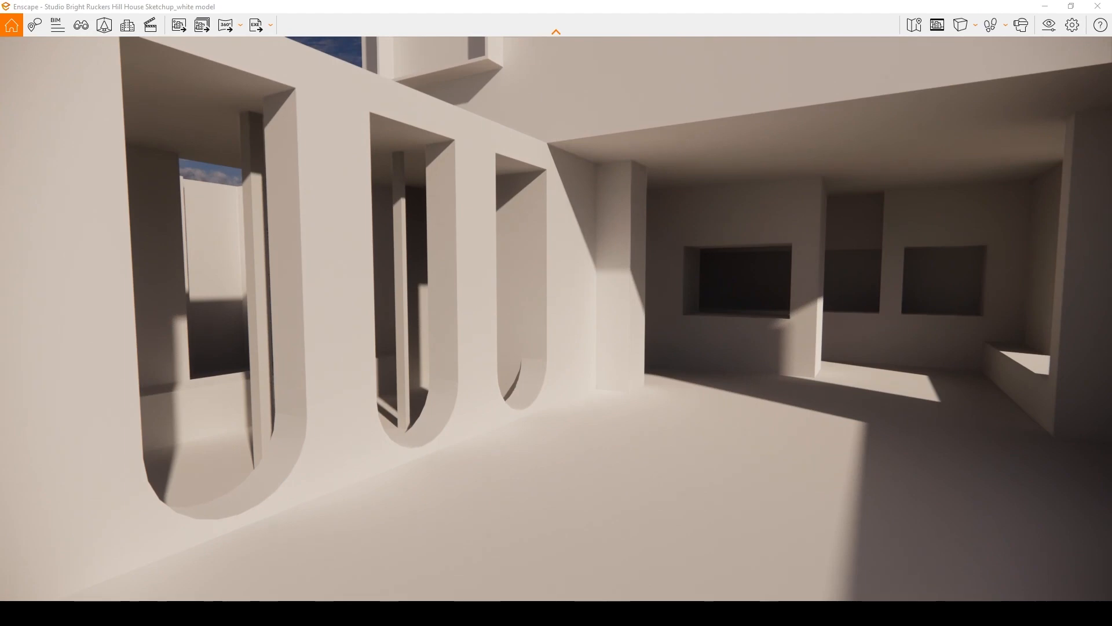
pyautogui.press('w')
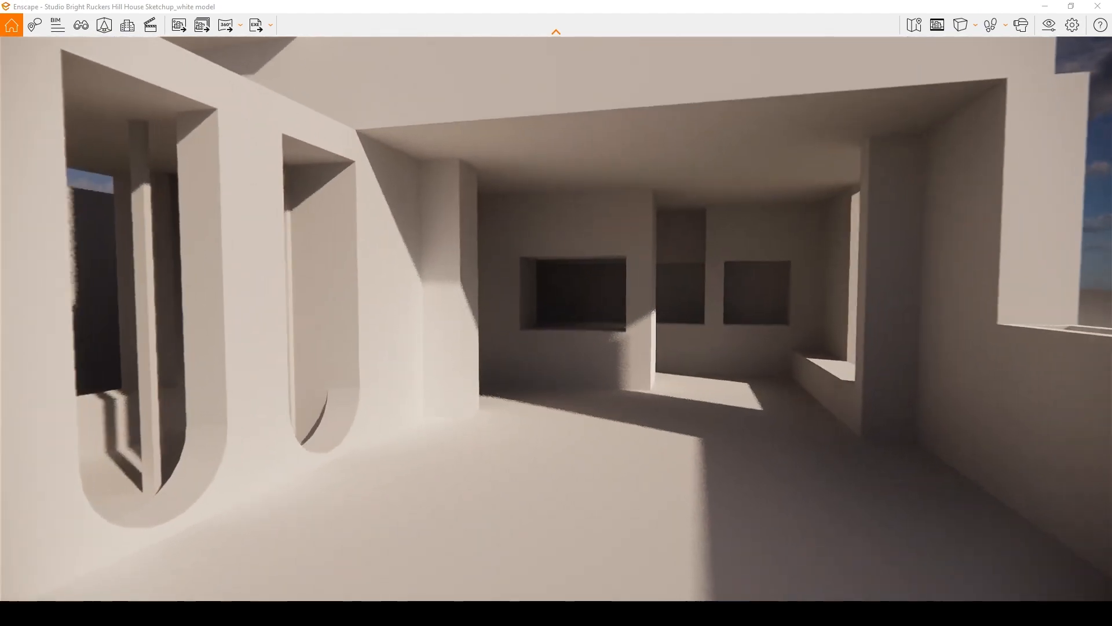
# Switch the navigation back to Fly Mode and fly around the terrace beside the curved openings
pyautogui.click(988, 26)
pyautogui.click(1004, 48)
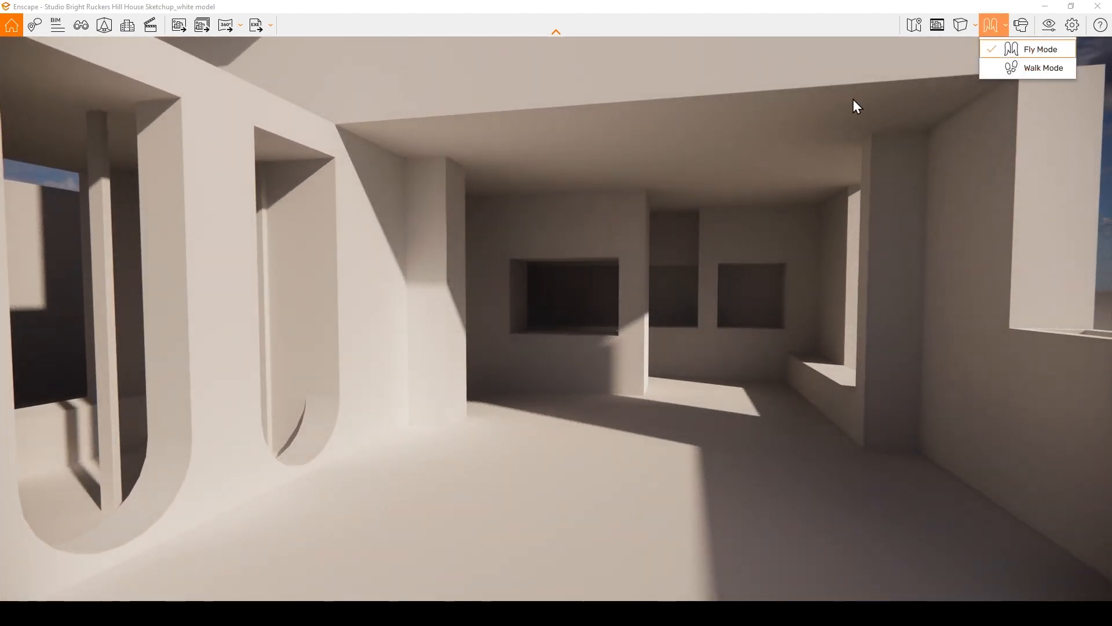
pyautogui.moveTo(834, 110); pyautogui.dragTo(556, 243)
pyautogui.press('w')
pyautogui.moveTo(727, 215); pyautogui.dragTo(693, 207)
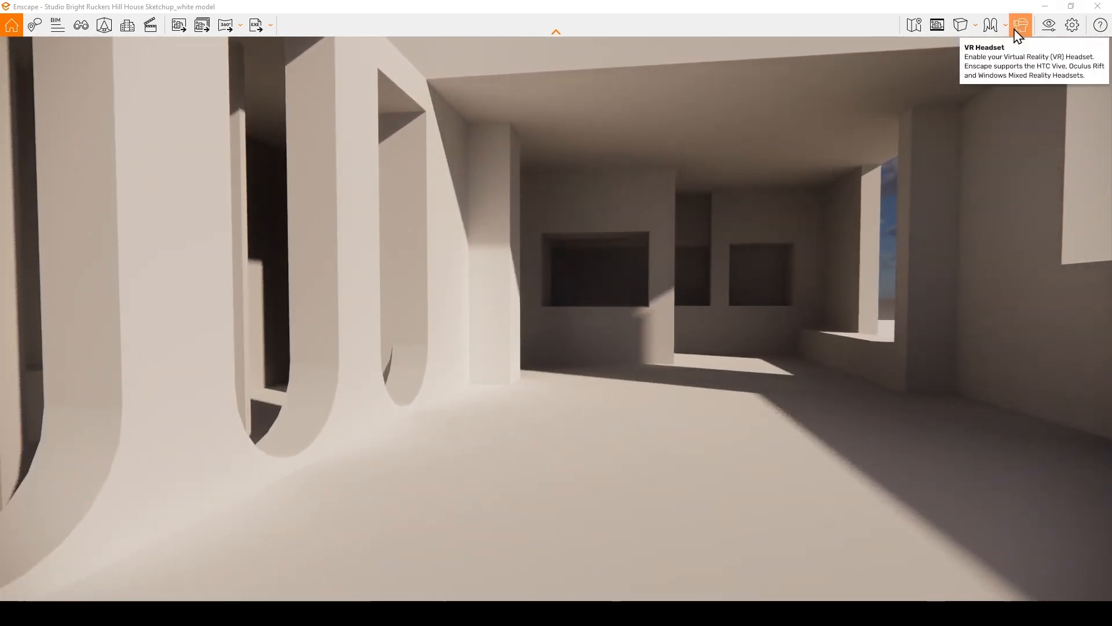
# Try the Medium and Draft rendering qualities in the Visual Settings and set the quality back to High
pyautogui.click(1050, 26)
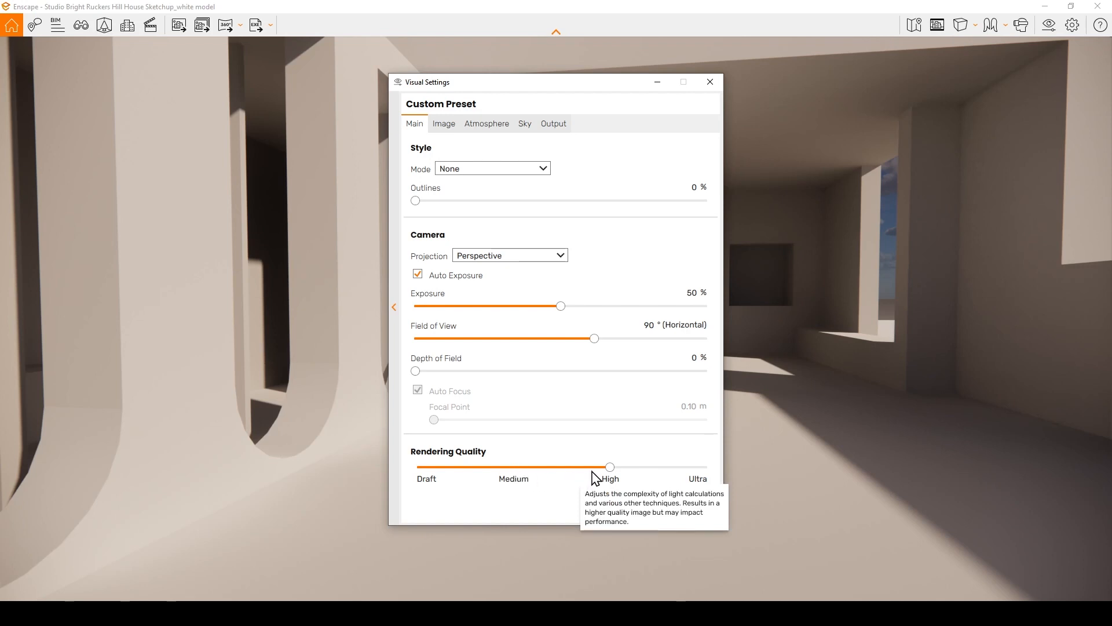
pyautogui.moveTo(610, 467); pyautogui.dragTo(522, 469)
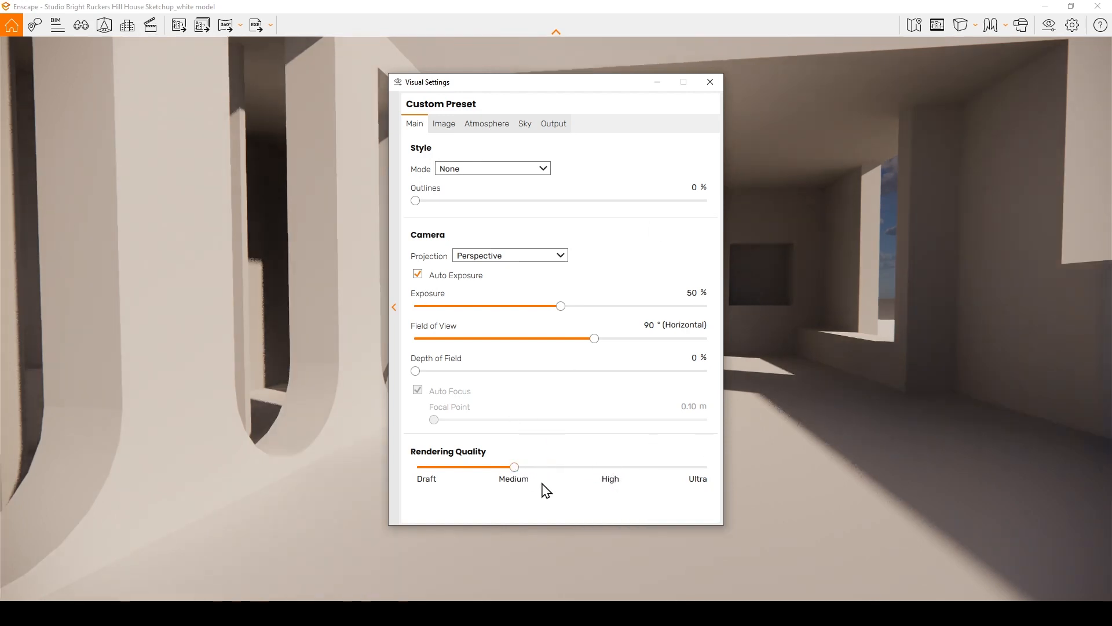
pyautogui.moveTo(514, 467); pyautogui.dragTo(451, 469)
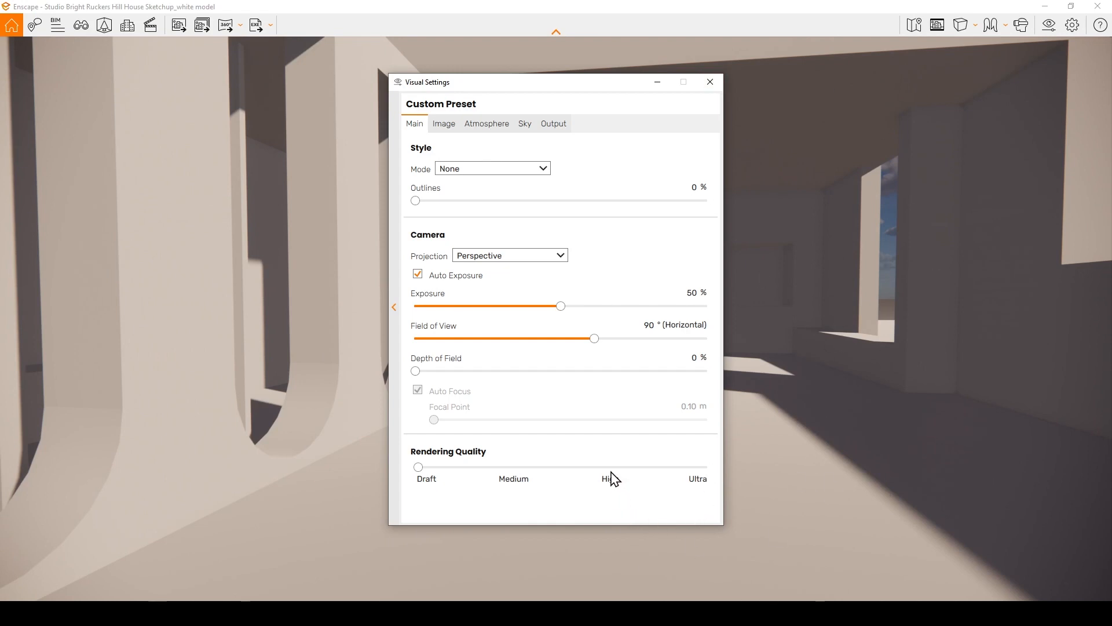
pyautogui.moveTo(609, 475)
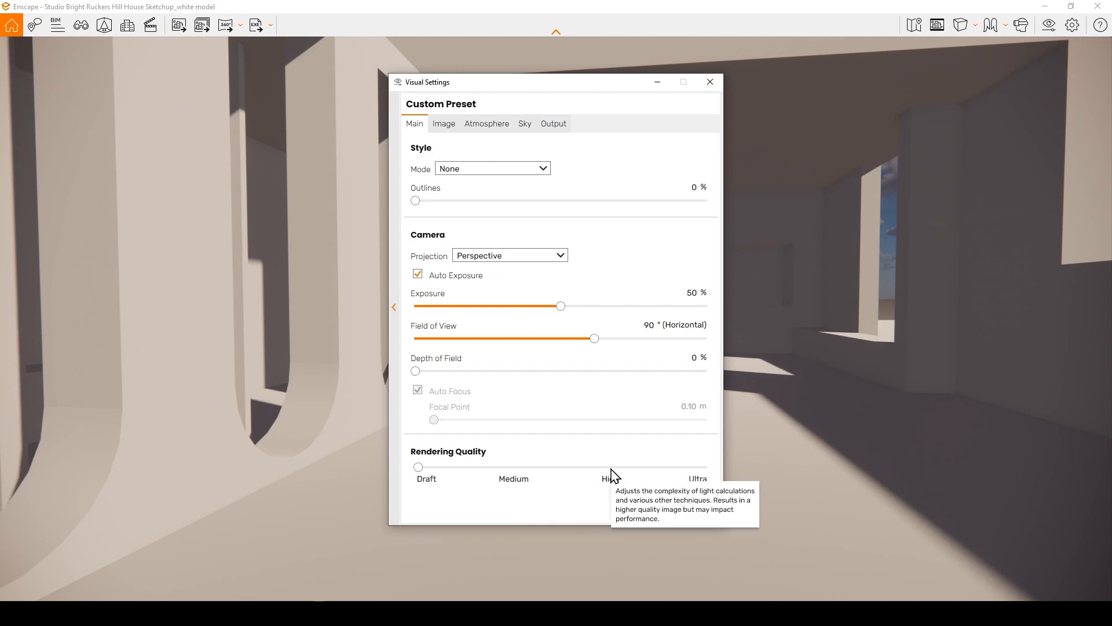
pyautogui.click(611, 474)
pyautogui.click(610, 474)
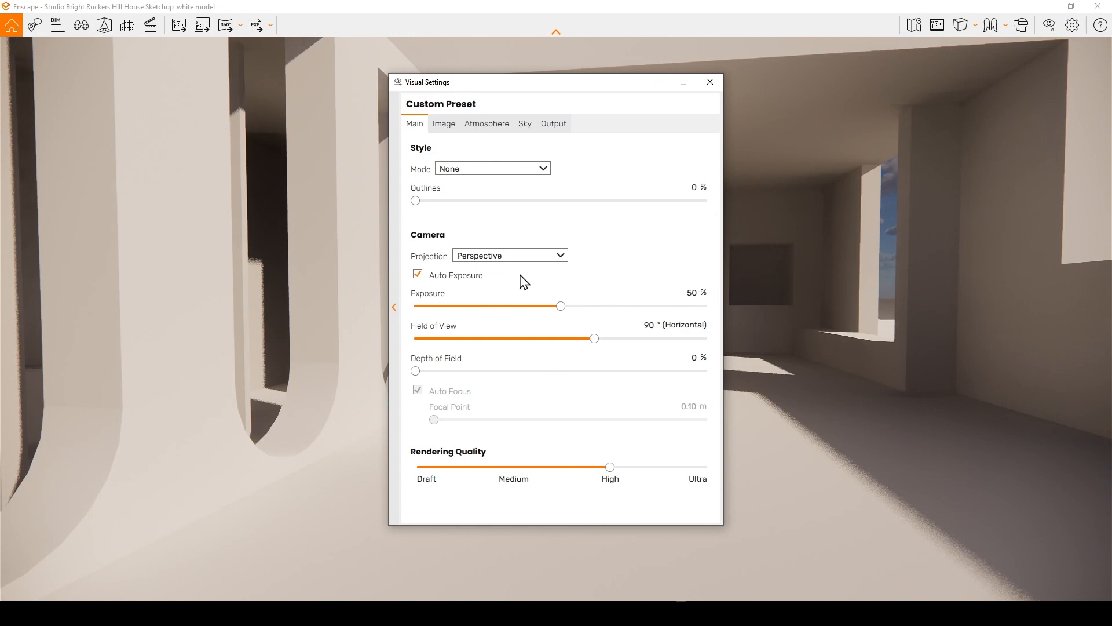
# Review the Image, Atmosphere, Sky and Output options in the Visual Settings
pyautogui.click(443, 124)
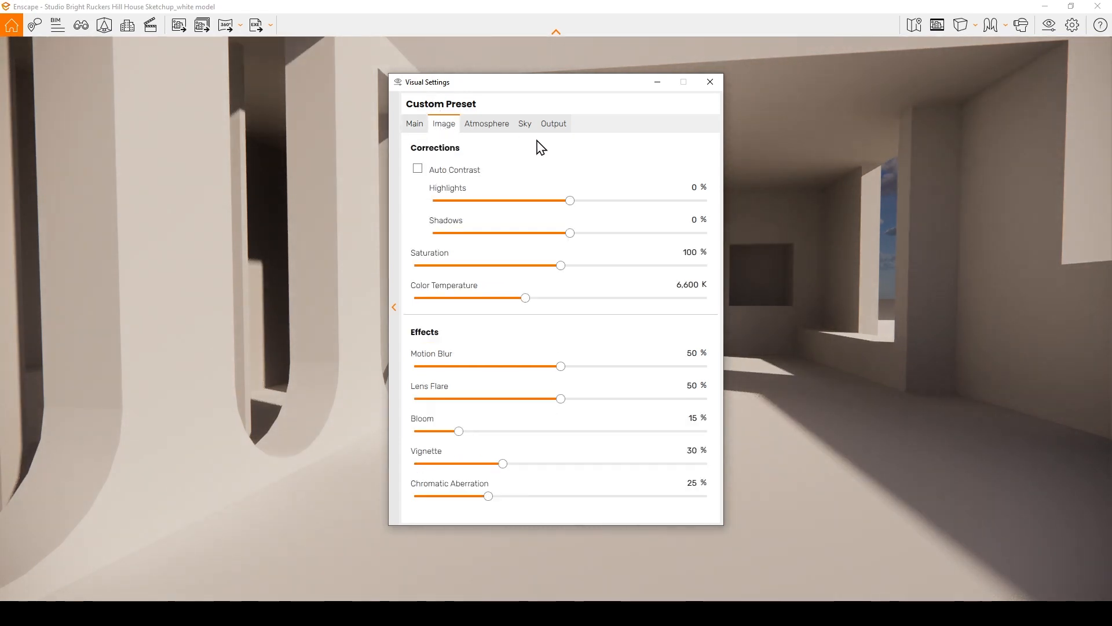
pyautogui.click(490, 123)
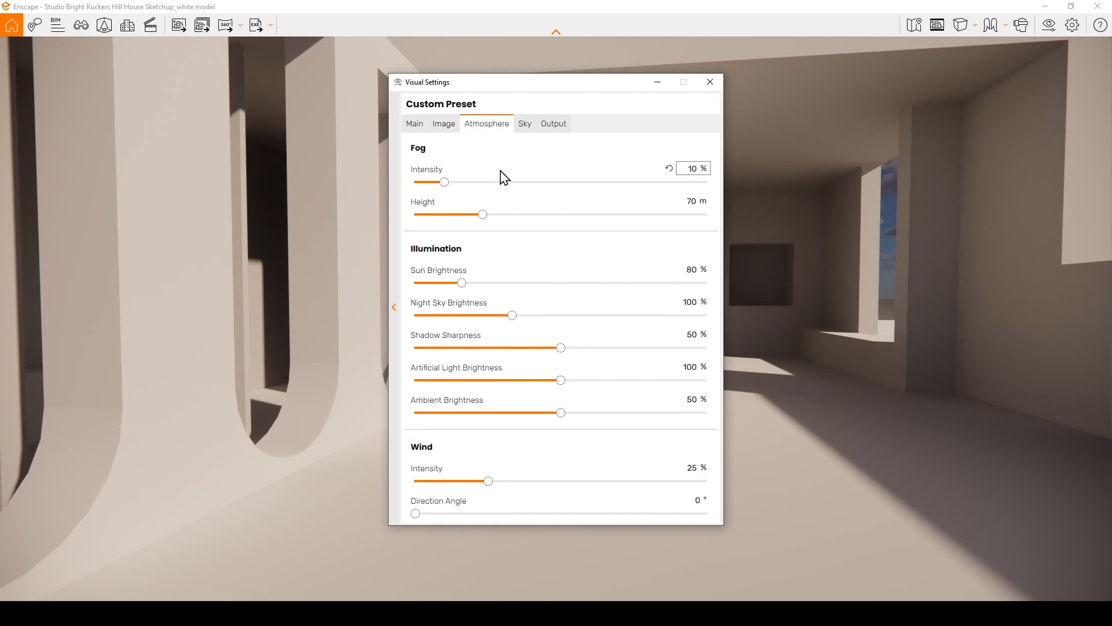
pyautogui.click(525, 124)
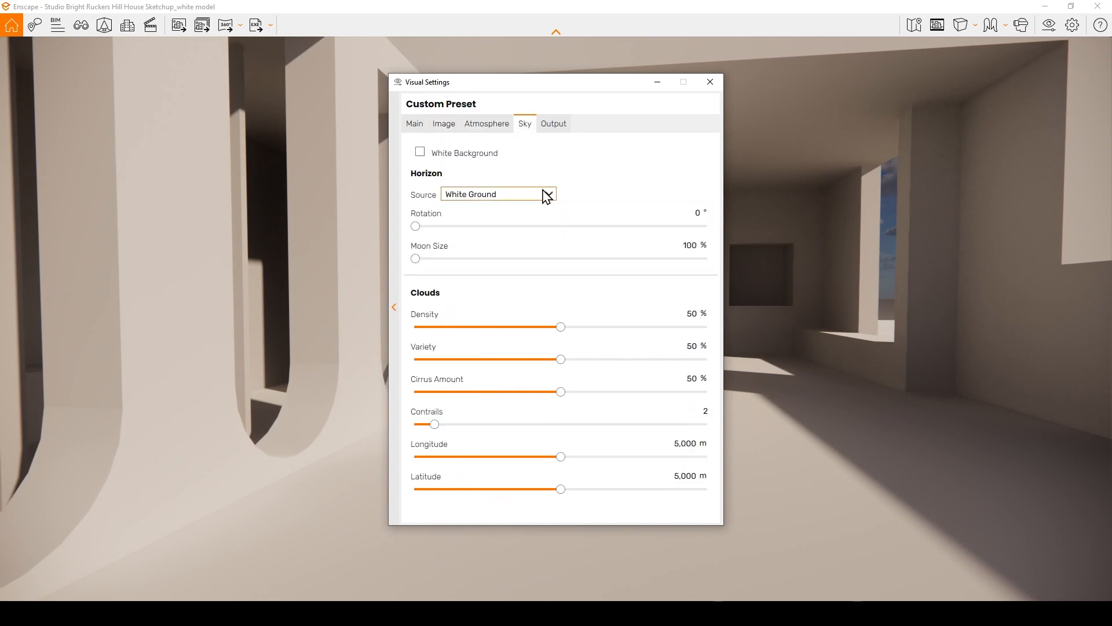
pyautogui.click(556, 125)
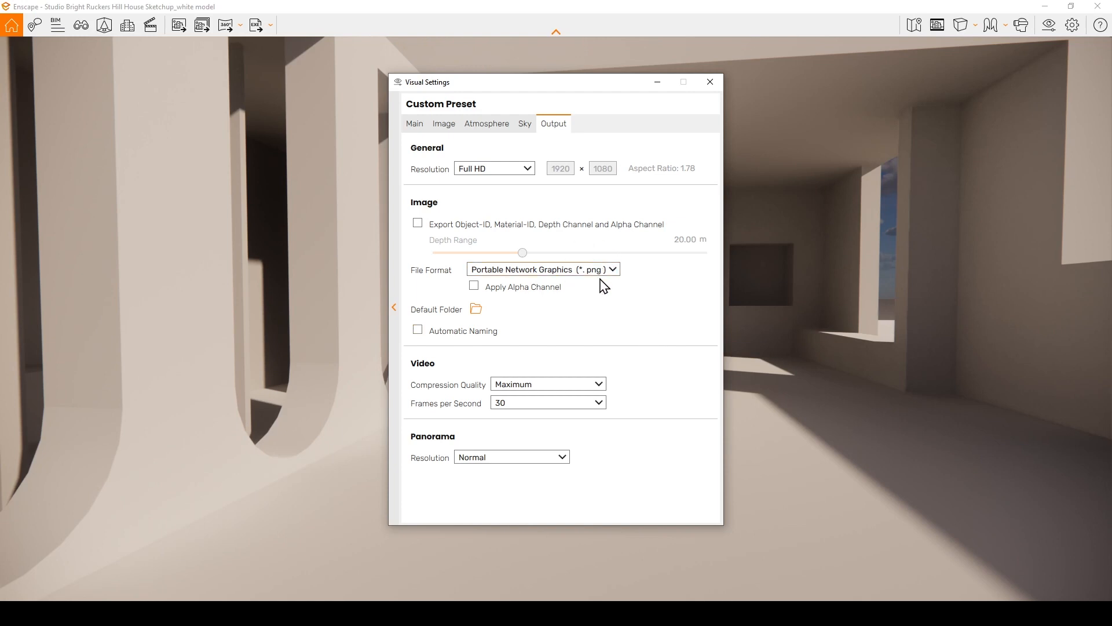
# Close the Visual Settings and restore the saved Scene 4 view in the Enscape render
pyautogui.moveTo(601, 286)
pyautogui.click(710, 82)
pyautogui.moveTo(514, 329); pyautogui.dragTo(179, 208)
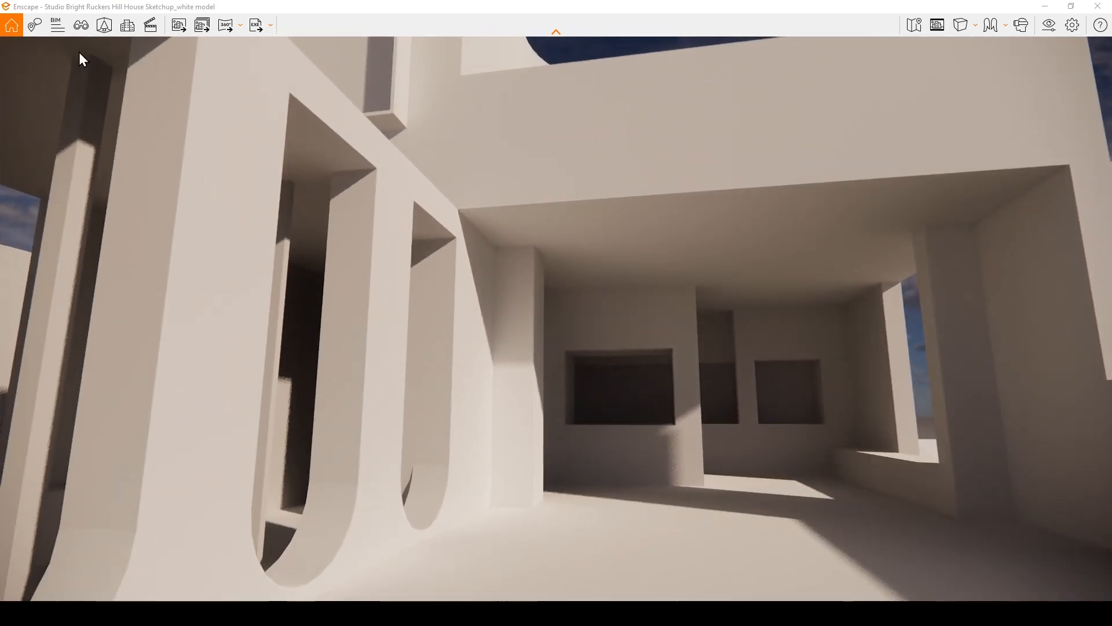
pyautogui.click(80, 24)
pyautogui.click(63, 340)
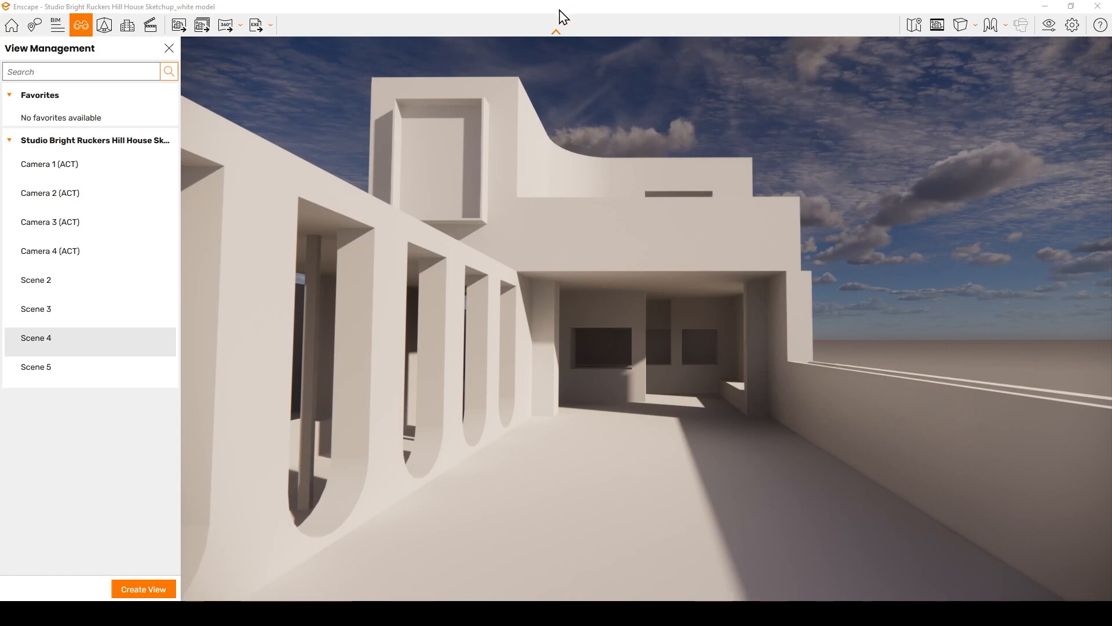
# Place the Enscape render and the SketchUp model side by side, close View Management, and narrow SketchUp's Default Tray
pyautogui.moveTo(559, 10); pyautogui.dragTo(2, 120)
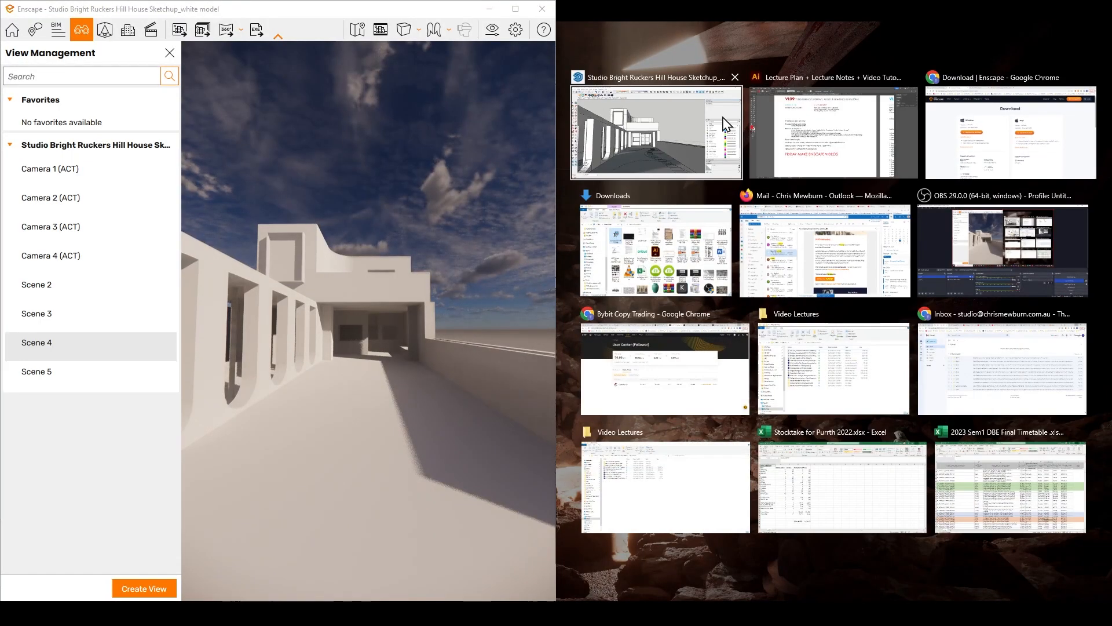
pyautogui.click(726, 124)
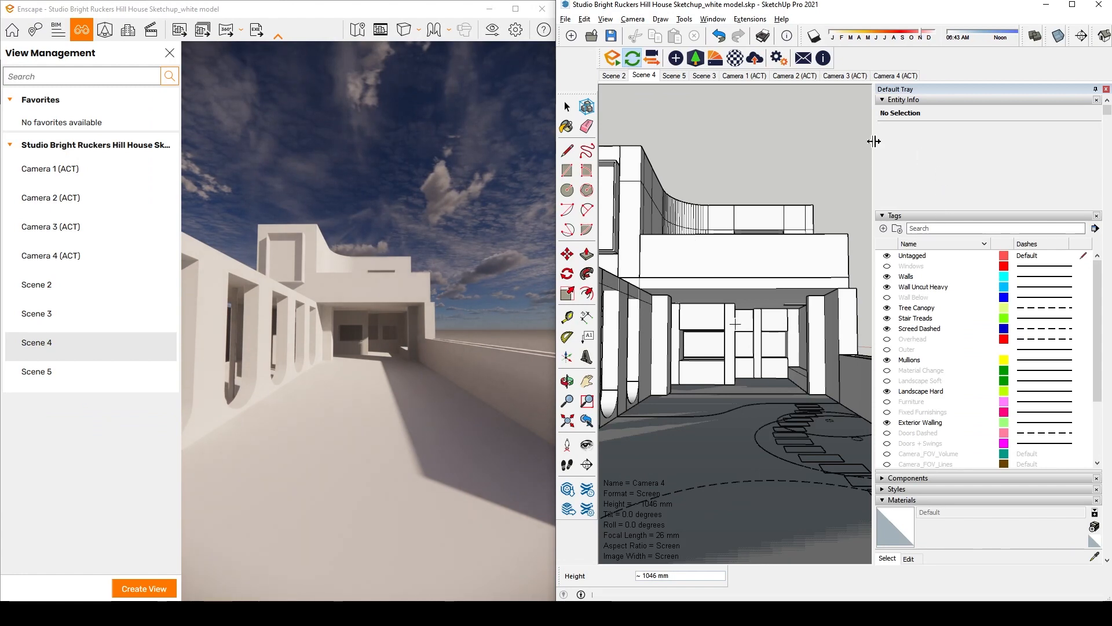
pyautogui.click(168, 55)
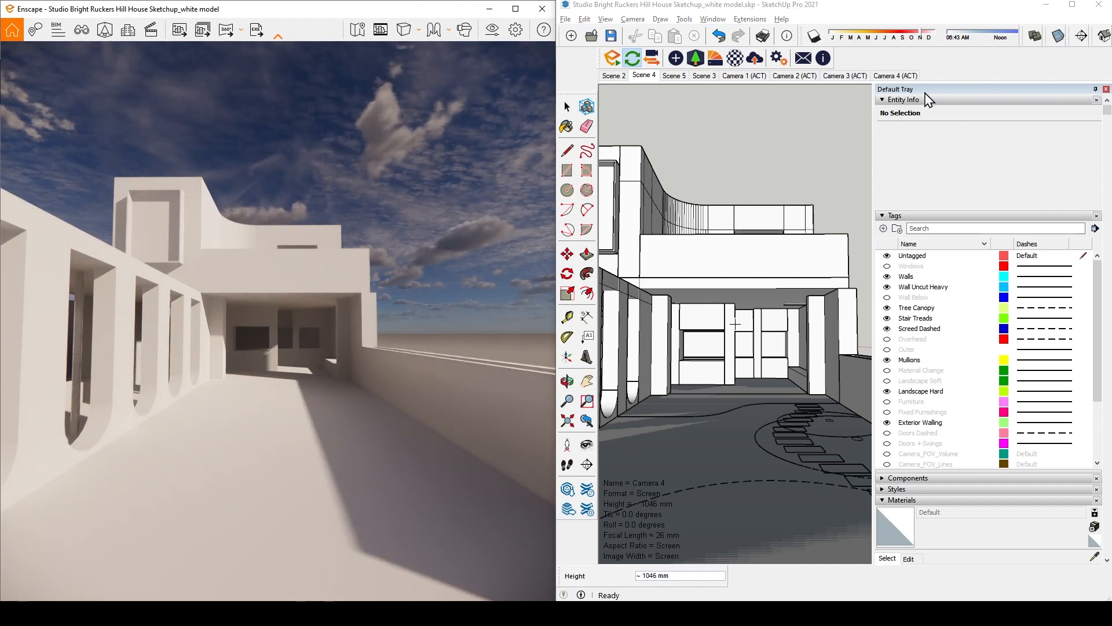
pyautogui.moveTo(875, 132); pyautogui.dragTo(985, 132)
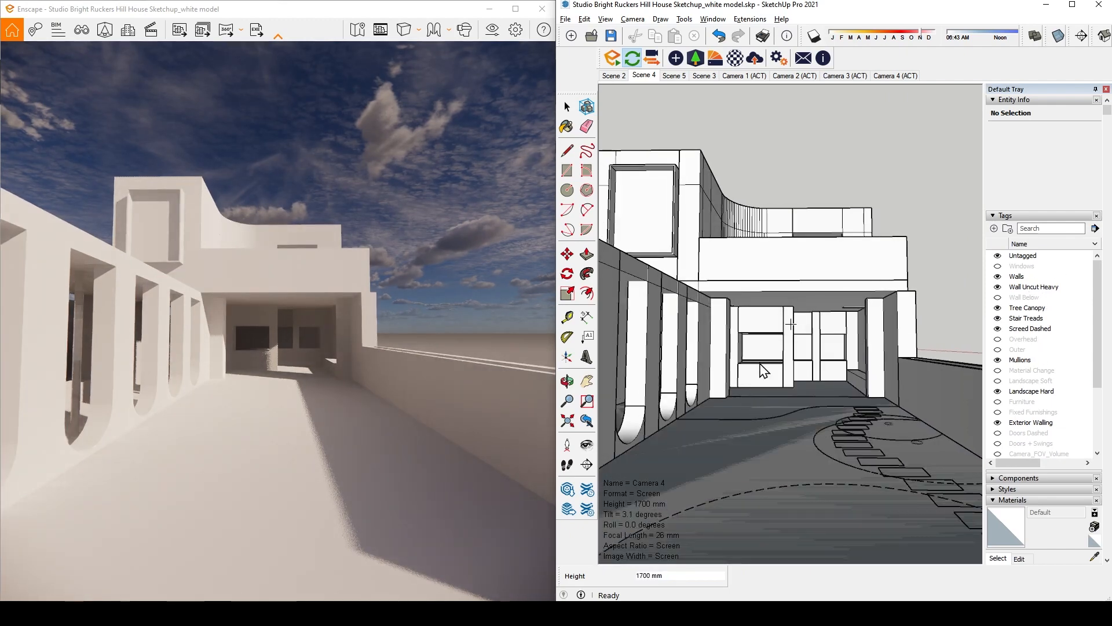
# Lock Camera 4 in the SketchUp model and leave it for a free view of the arched terrace wall
pyautogui.rightClick(775, 355)
pyautogui.click(801, 364)
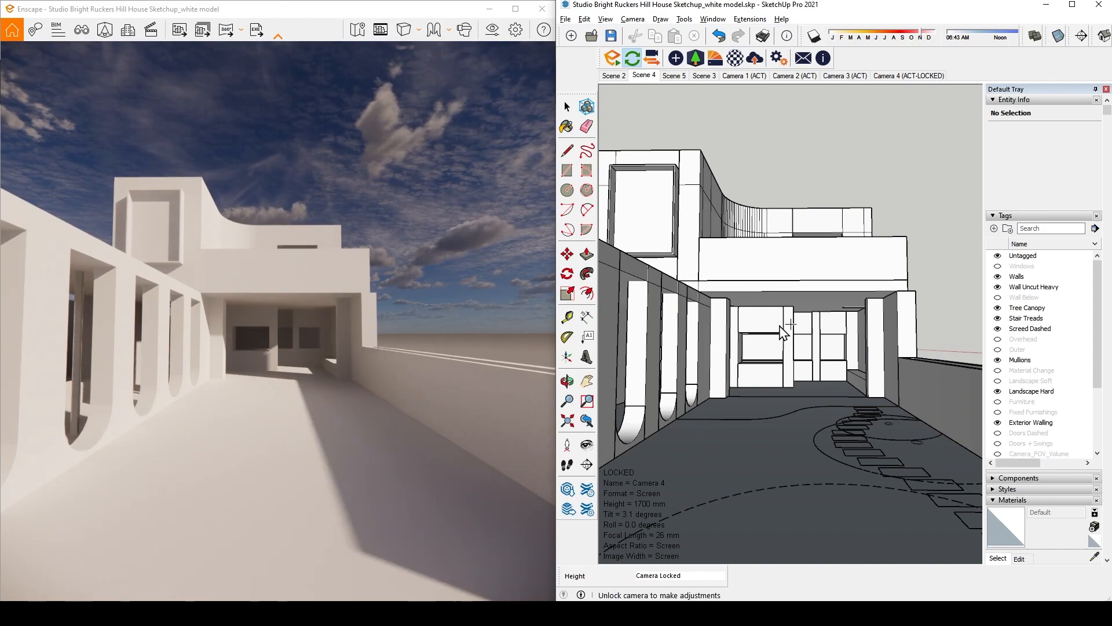
pyautogui.moveTo(781, 333)
pyautogui.mouseDown(button='middle')
pyautogui.moveTo(812, 336)
pyautogui.moveTo(782, 373)
pyautogui.moveTo(712, 390)
pyautogui.moveTo(678, 353)
pyautogui.mouseUp(button='middle')
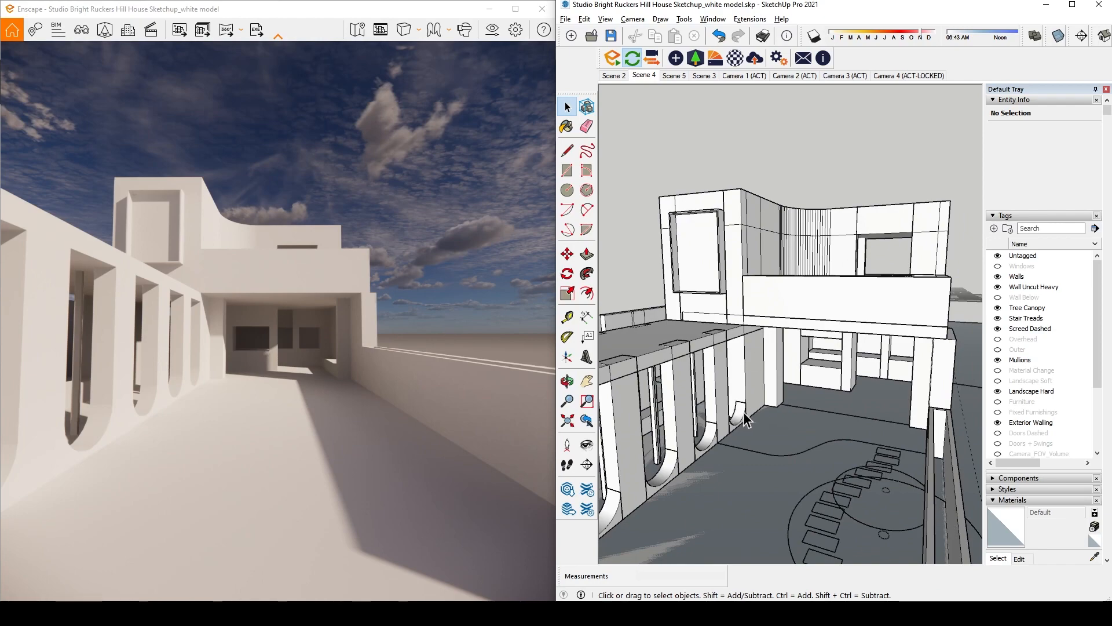
pyautogui.scroll(5, 747, 421)
pyautogui.moveTo(747, 421)
pyautogui.mouseDown(button='middle')
pyautogui.moveTo(774, 371)
pyautogui.moveTo(778, 392)
pyautogui.mouseUp(button='middle')
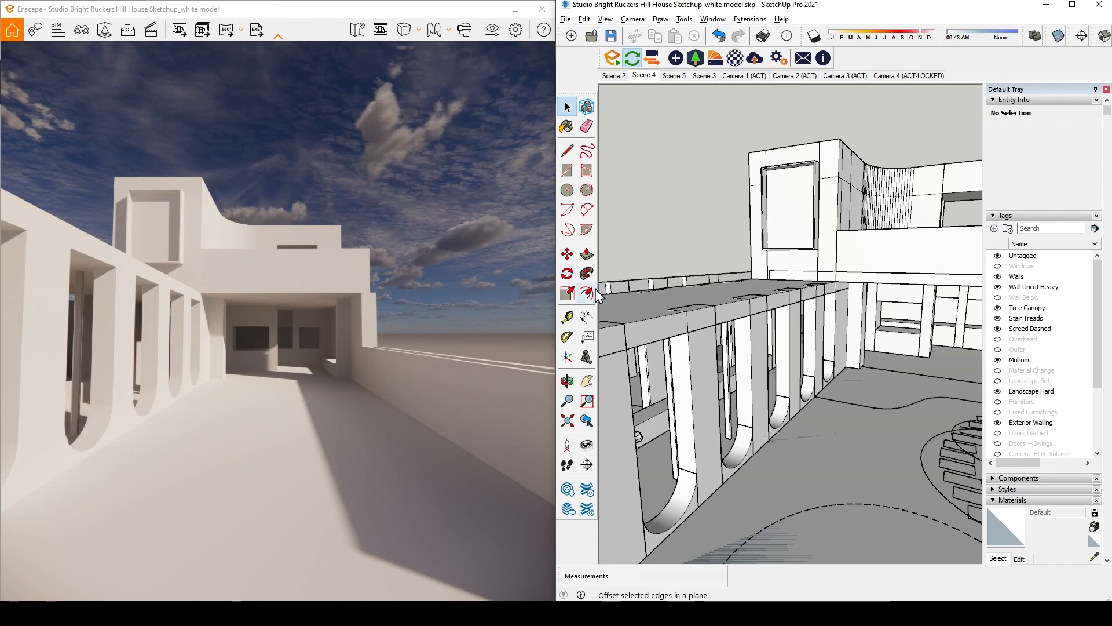
# Import the Brick 04 material into the model from the Enscape Material Library
pyautogui.click(719, 60)
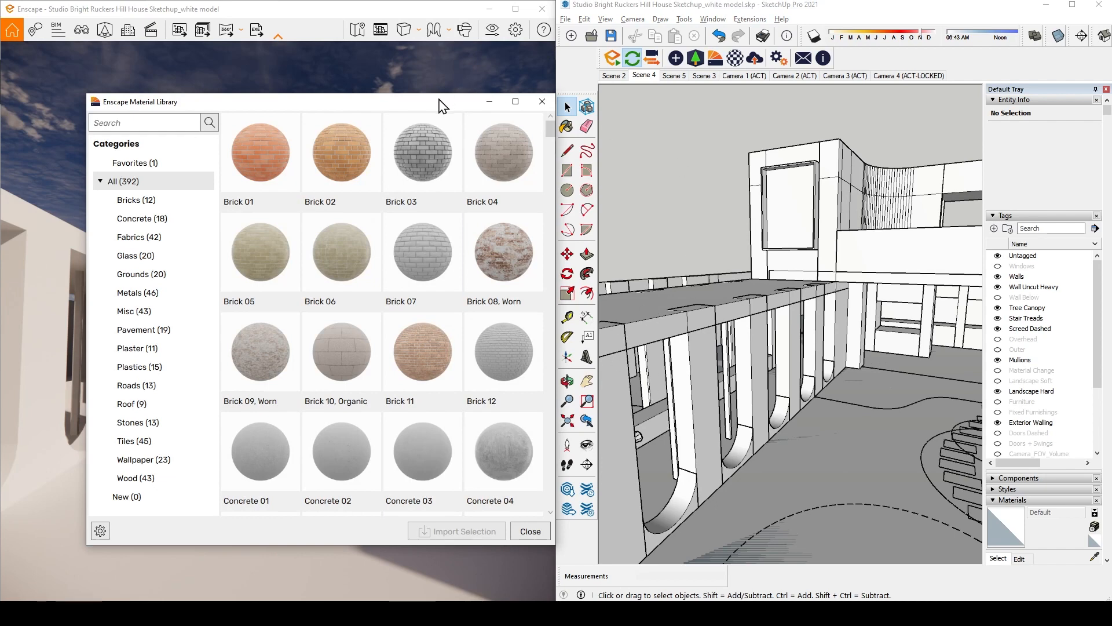
pyautogui.moveTo(441, 106)
pyautogui.mouseDown()
pyautogui.moveTo(450, 120)
pyautogui.moveTo(815, 139)
pyautogui.moveTo(810, 130)
pyautogui.mouseUp()
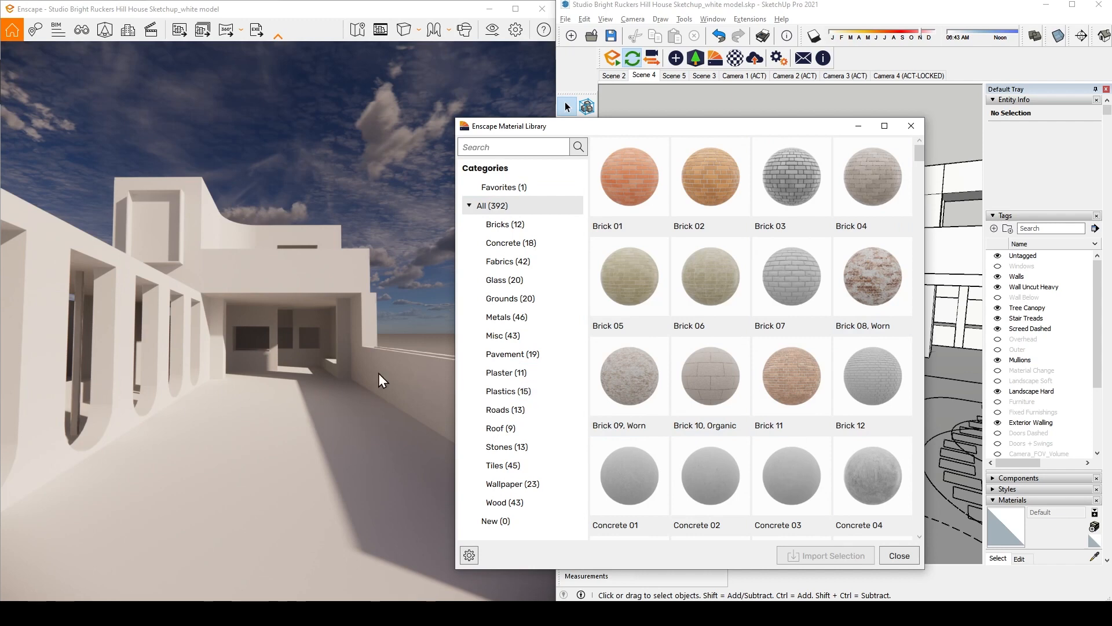
pyautogui.click(883, 197)
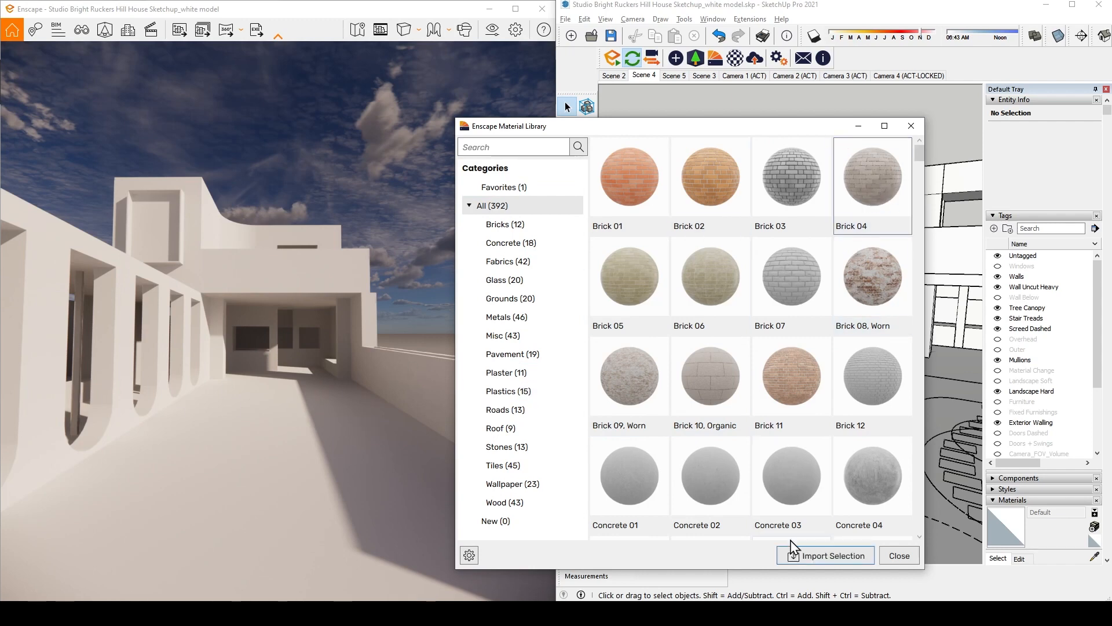
pyautogui.click(814, 558)
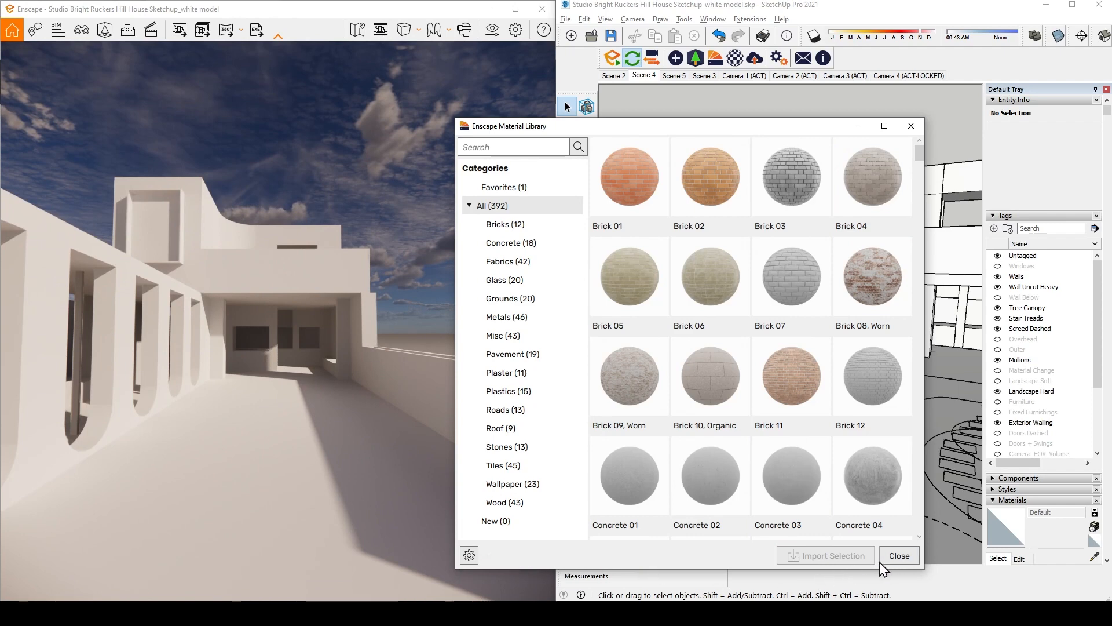
pyautogui.click(898, 556)
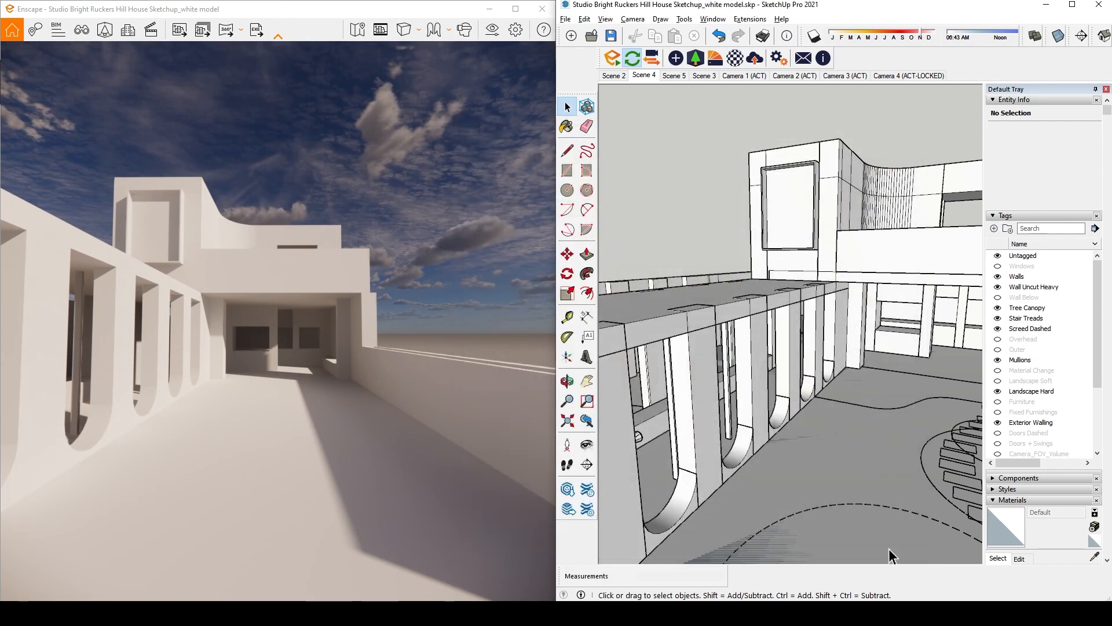
# Open the Brick 04 material's settings in the Enscape Material Editor
pyautogui.click(736, 62)
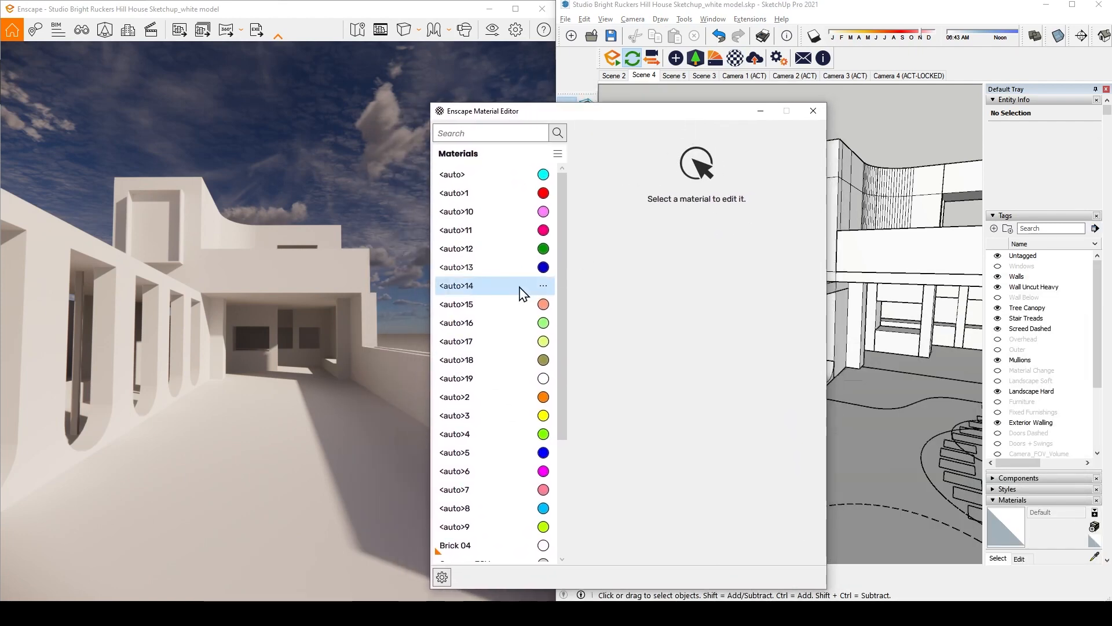
pyautogui.scroll(-1, 522, 290)
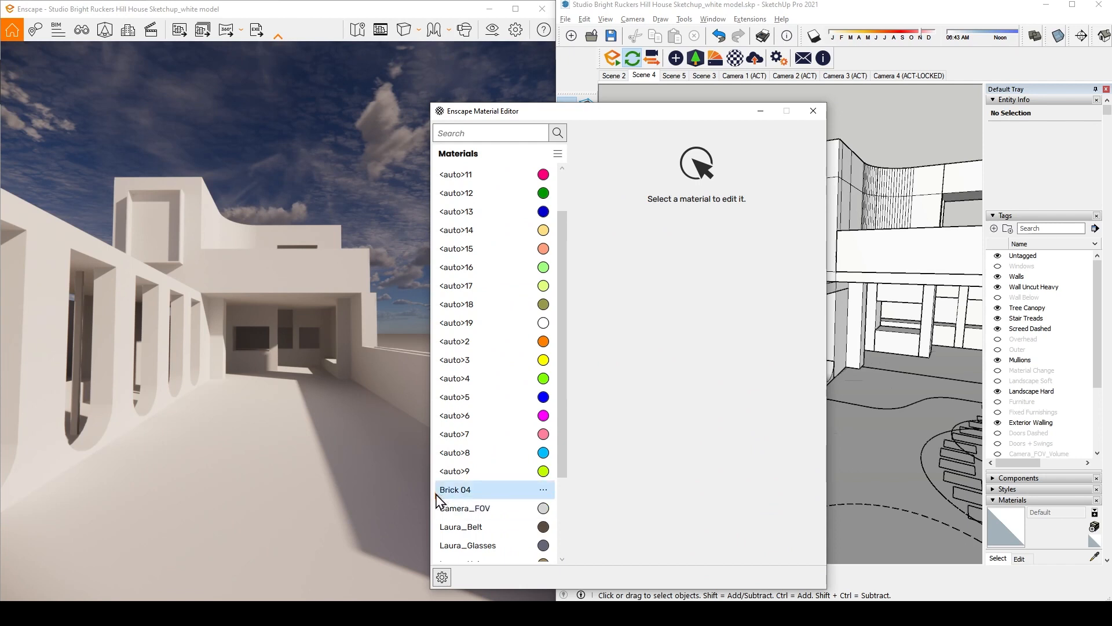
pyautogui.click(446, 491)
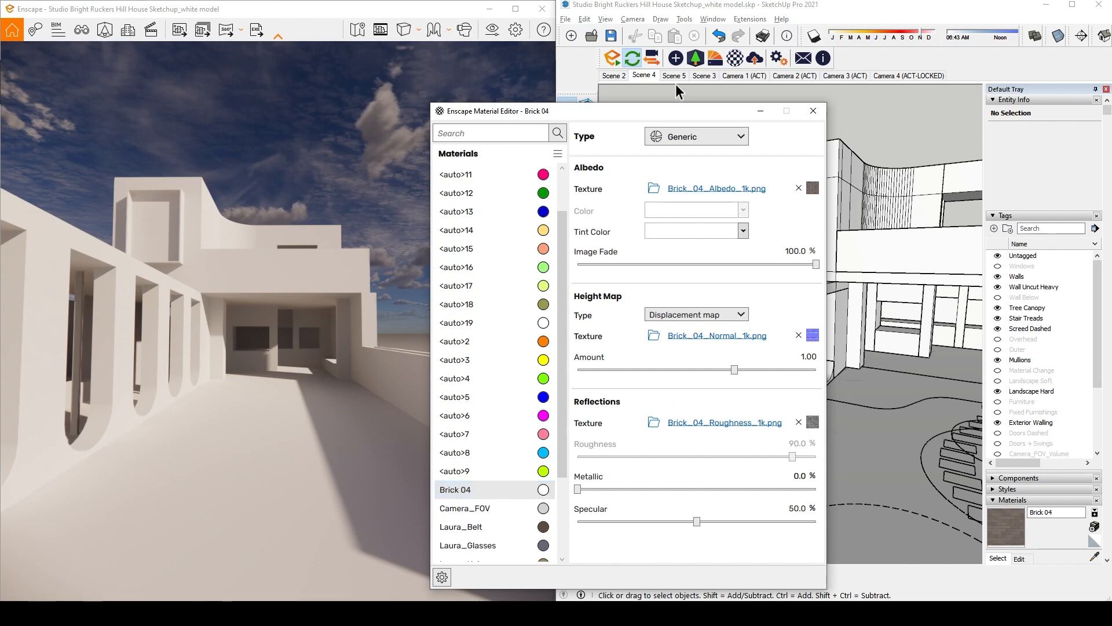
pyautogui.moveTo(672, 119)
pyautogui.mouseDown()
pyautogui.moveTo(812, 126)
pyautogui.moveTo(897, 92)
pyautogui.mouseUp()
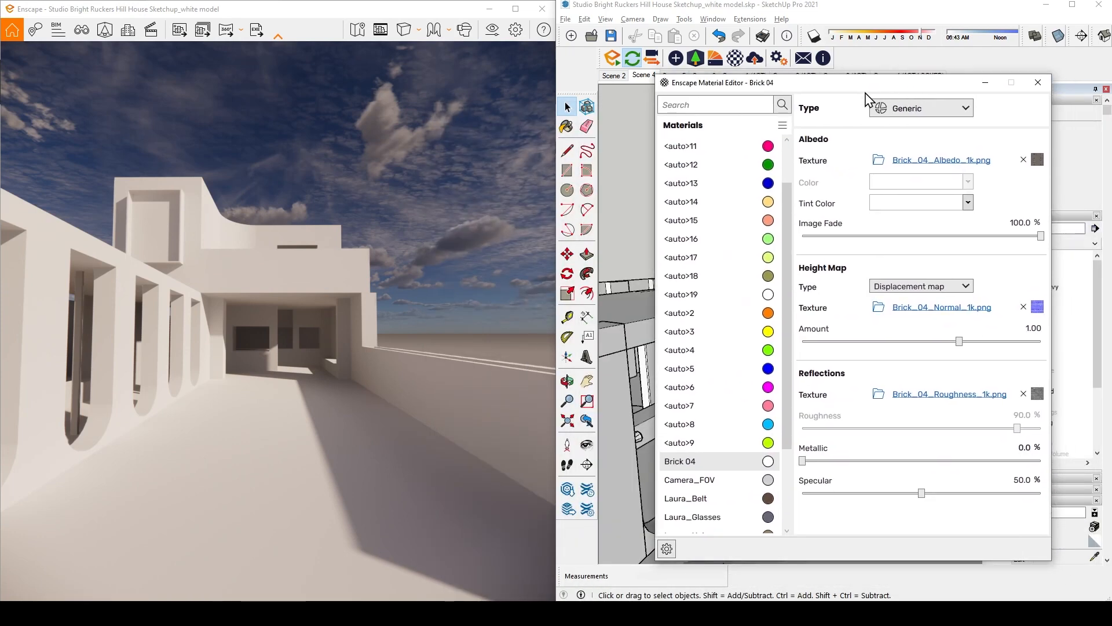
# Paint the piers between the arched terrace openings and the upper balcony face with Brick 04
pyautogui.click(580, 129)
pyautogui.moveTo(829, 88); pyautogui.dragTo(696, 98)
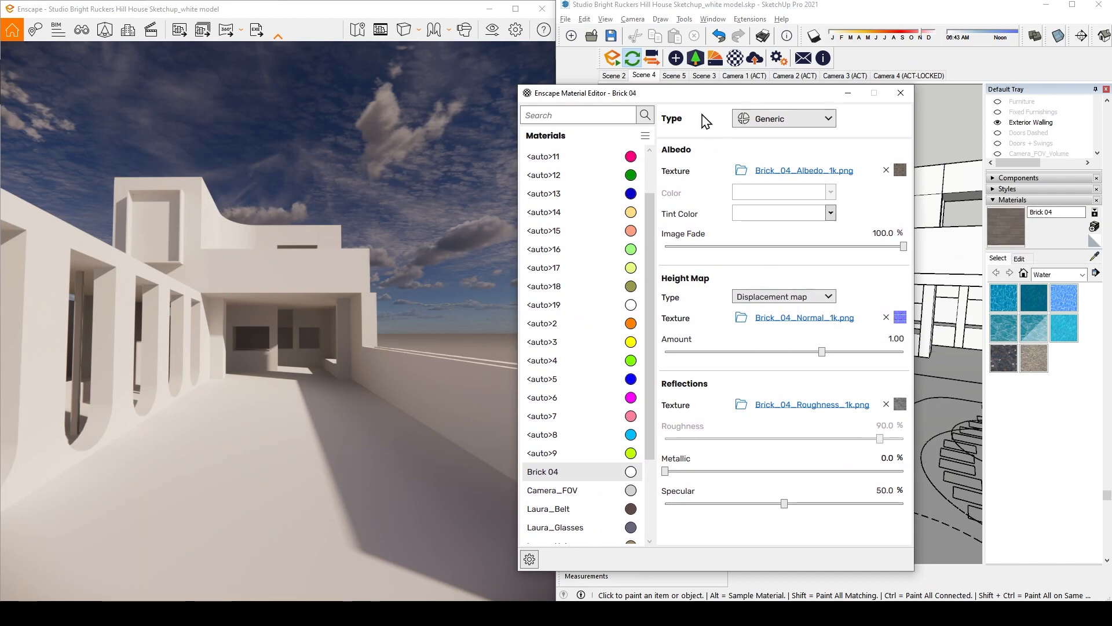
pyautogui.moveTo(729, 93); pyautogui.dragTo(397, 98)
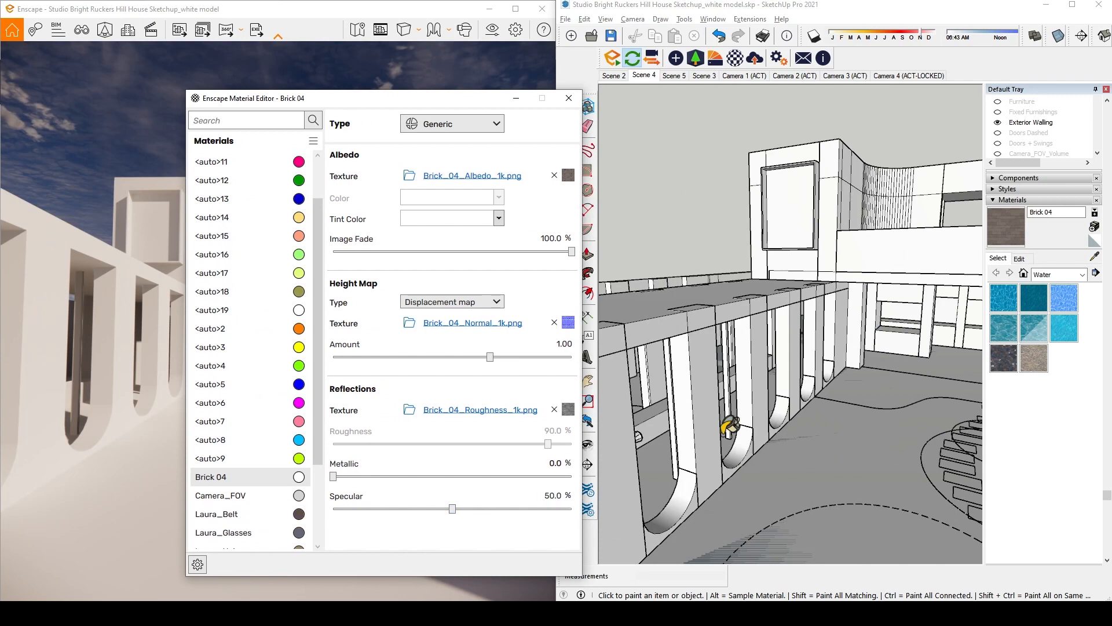
pyautogui.click(704, 397)
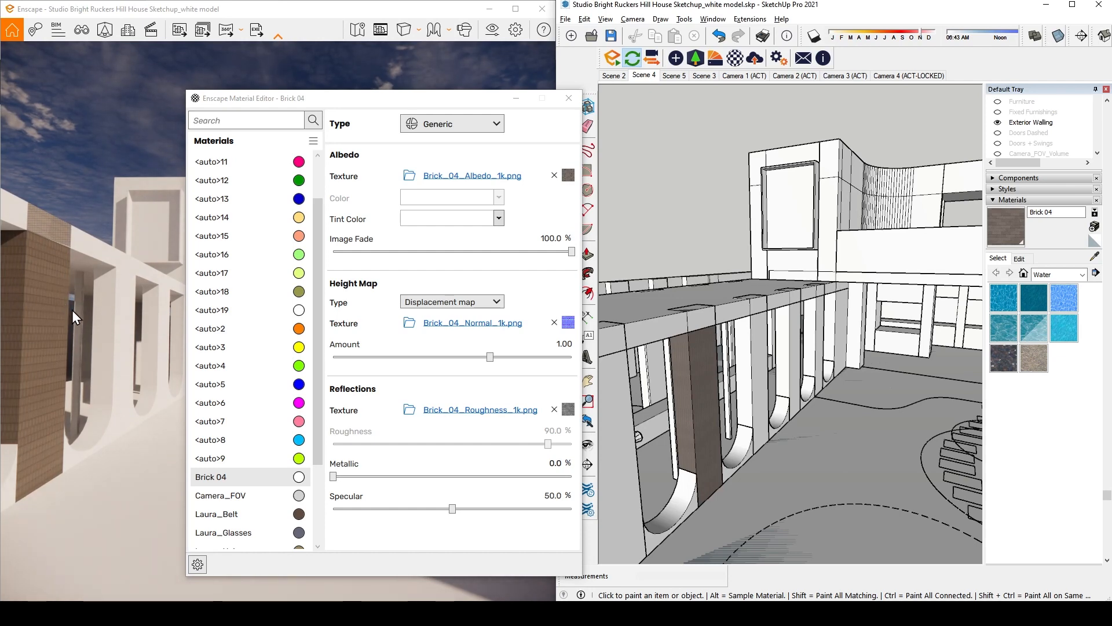
pyautogui.click(753, 350)
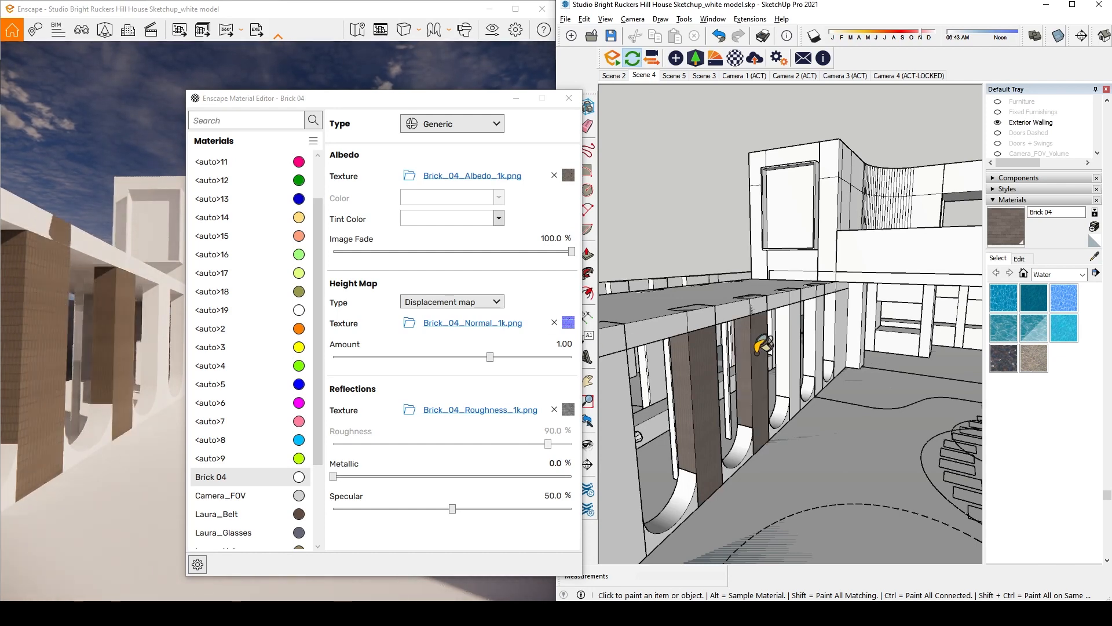
pyautogui.click(791, 339)
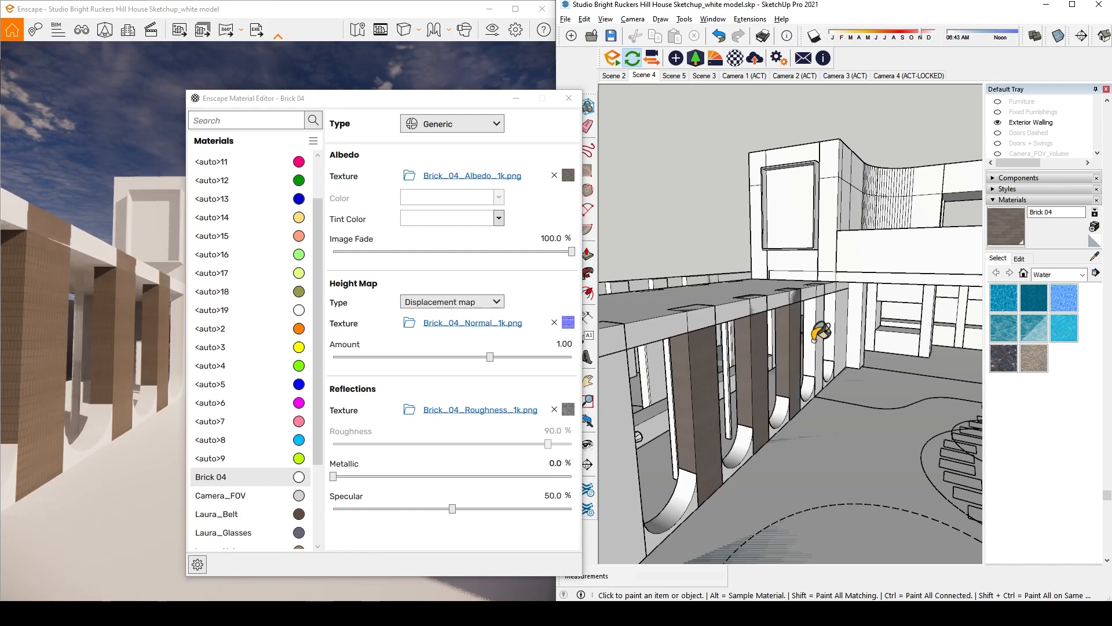
pyautogui.click(812, 338)
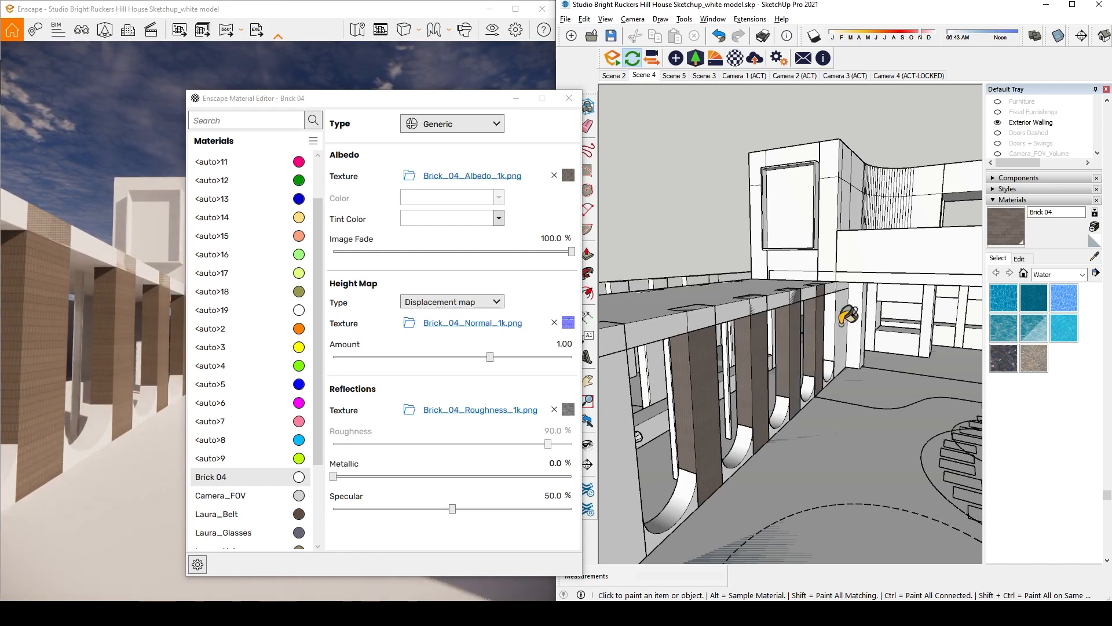
pyautogui.click(837, 325)
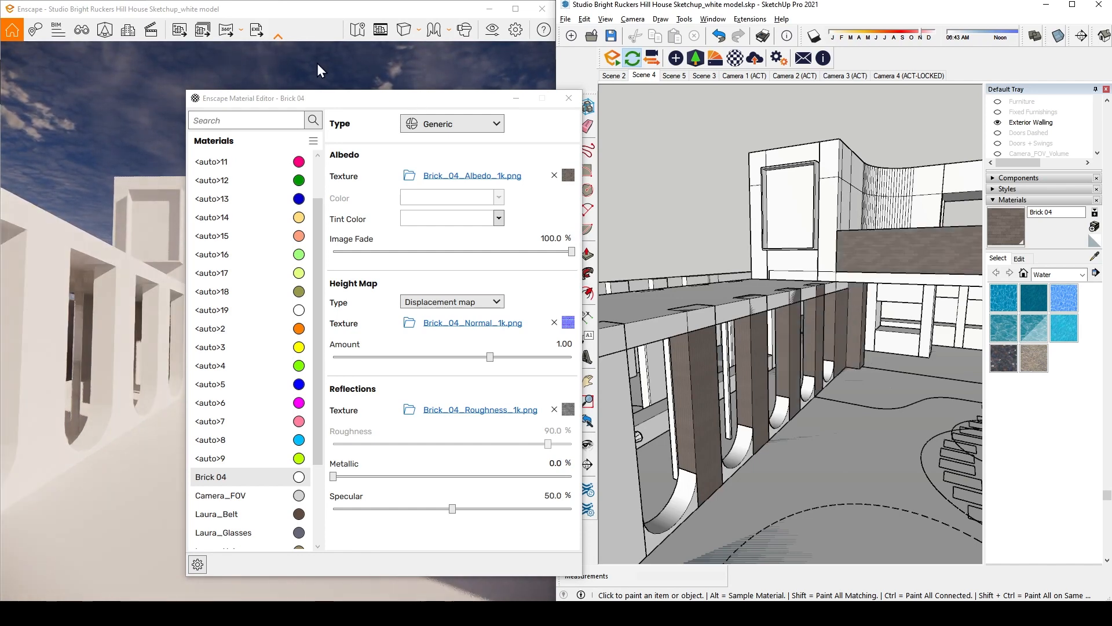
# Paint the upper-storey walls, the tower front, the slab underside and the corner column with Brick 04
pyautogui.moveTo(396, 103)
pyautogui.mouseDown()
pyautogui.moveTo(729, 138)
pyautogui.moveTo(664, 129)
pyautogui.mouseUp()
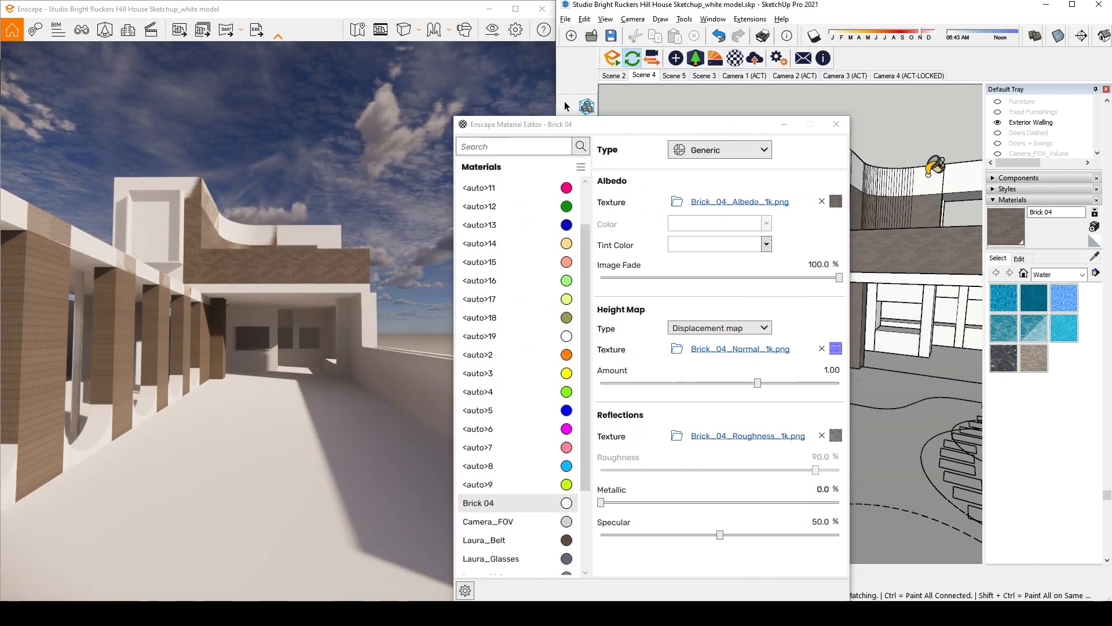
pyautogui.click(949, 167)
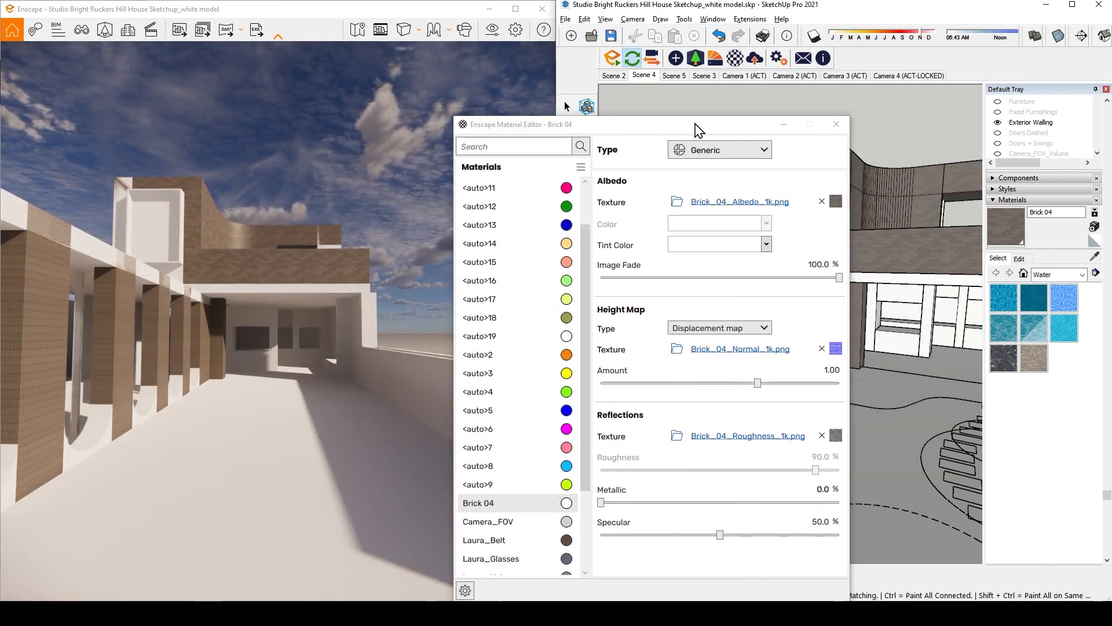
pyautogui.moveTo(698, 128); pyautogui.dragTo(637, 210)
pyautogui.click(752, 151)
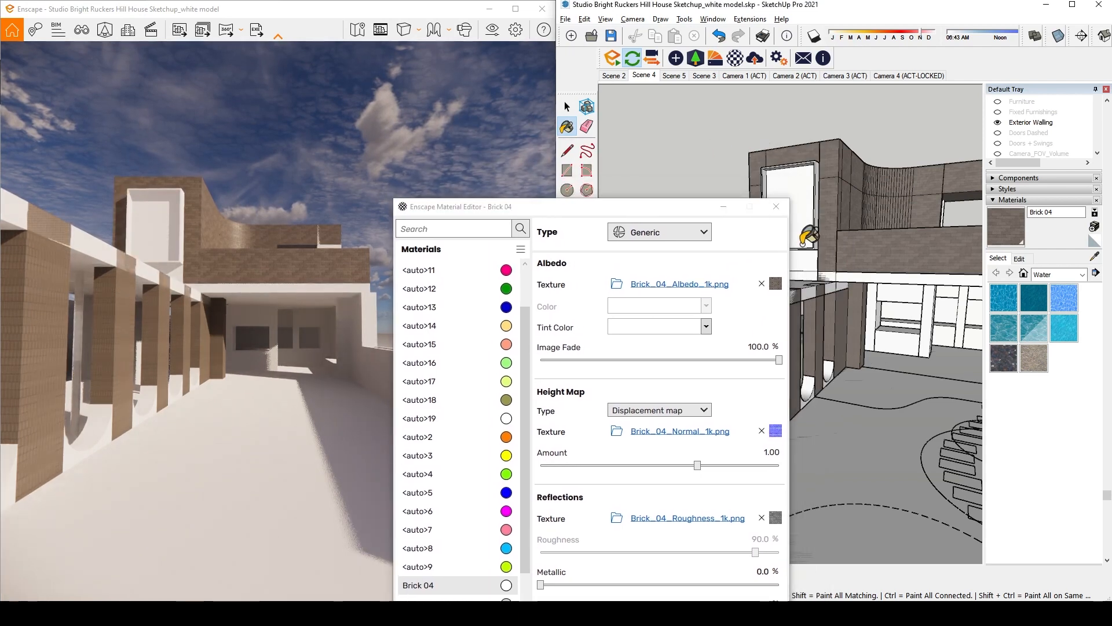
pyautogui.click(898, 271)
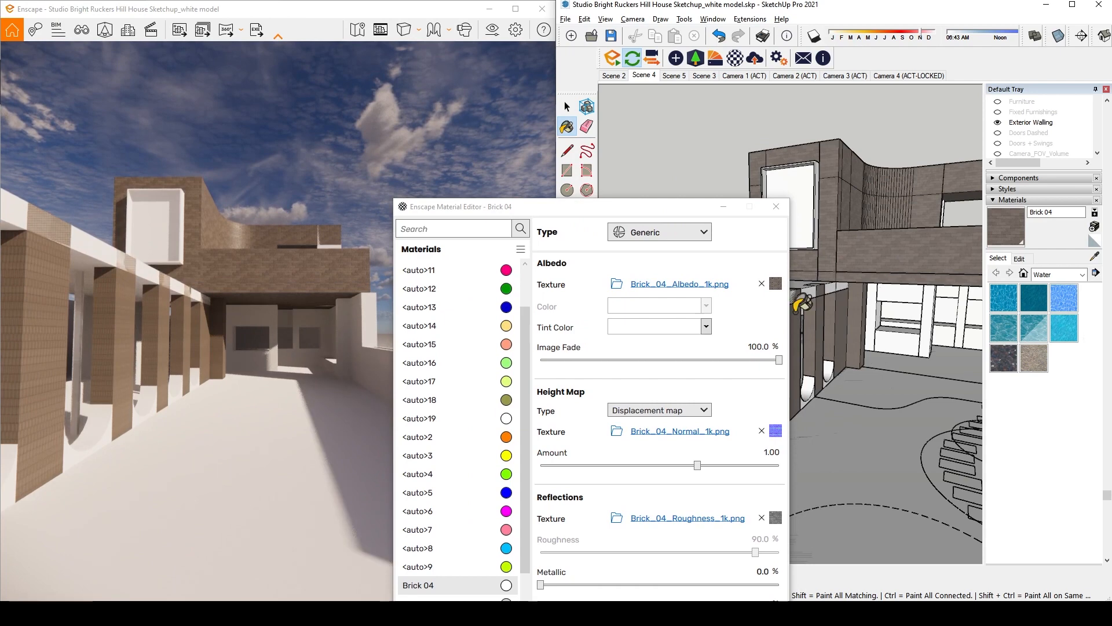
pyautogui.moveTo(896, 320); pyautogui.dragTo(811, 319, button='middle')
pyautogui.click(863, 308)
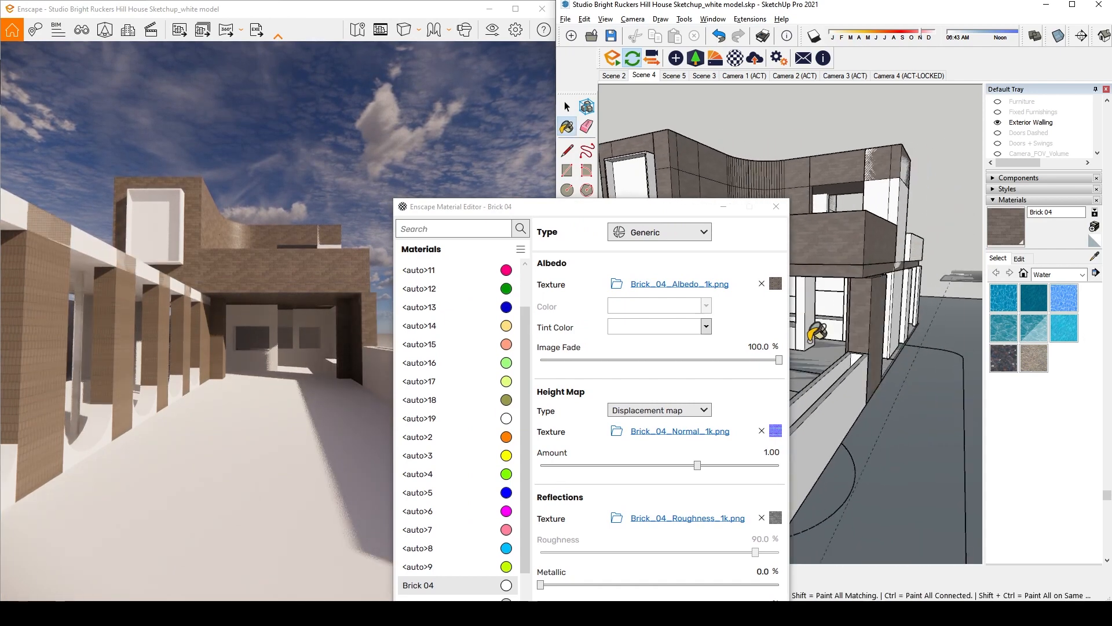
# Minimise the material editor and paint the curved bases of the arched openings and the upper storey's side walls with Brick 04
pyautogui.click(722, 208)
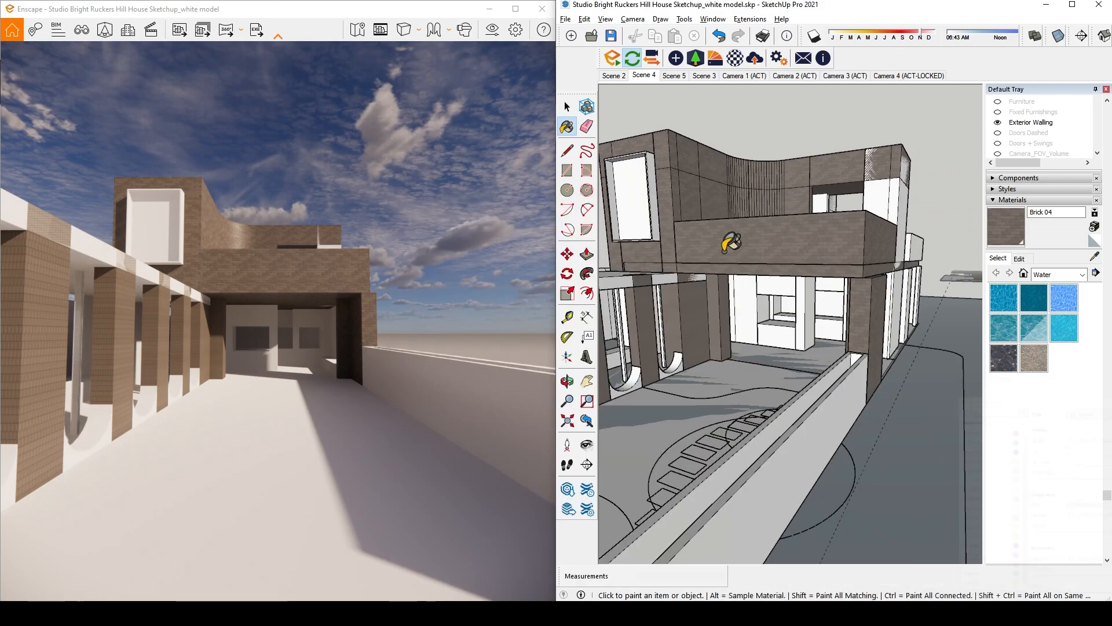
pyautogui.moveTo(727, 241); pyautogui.dragTo(829, 336, button='middle')
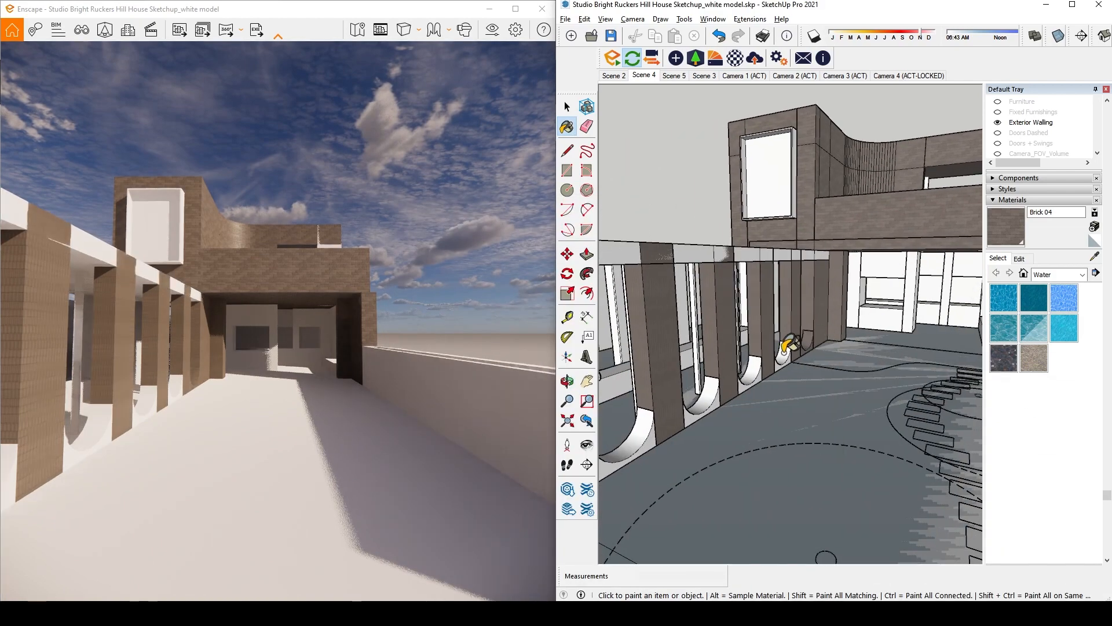
pyautogui.click(704, 391)
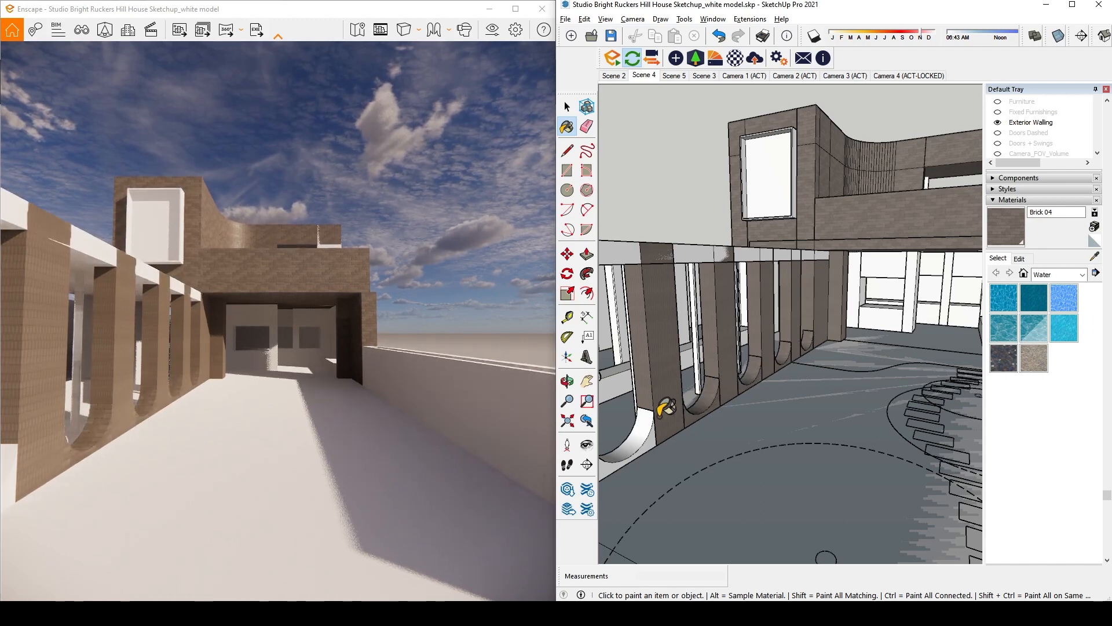
pyautogui.click(642, 429)
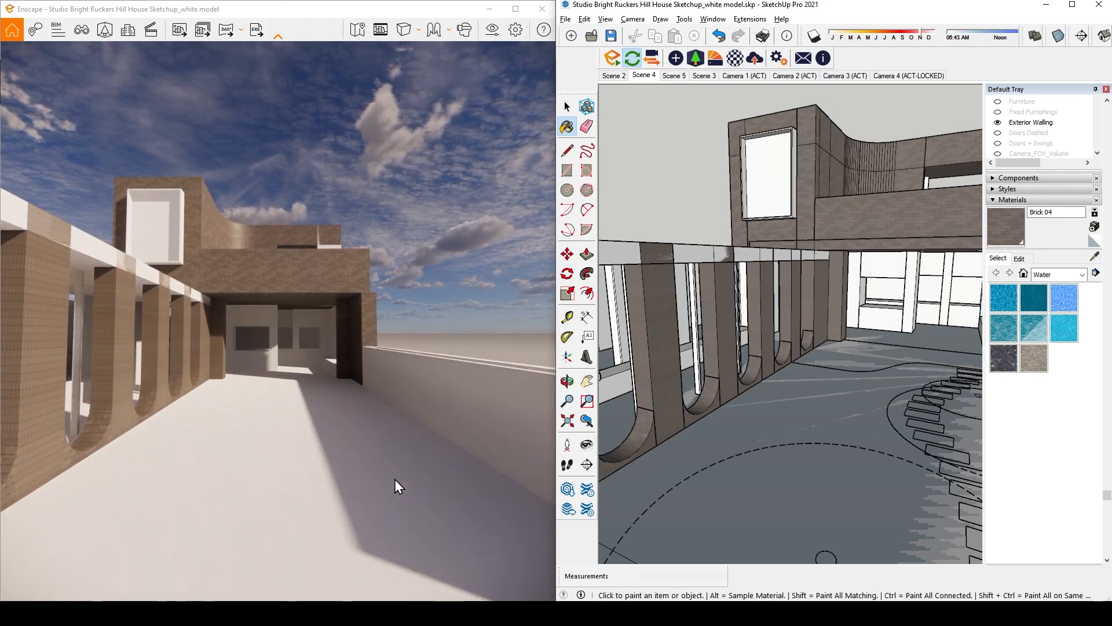
pyautogui.moveTo(869, 180)
pyautogui.mouseDown(button='middle')
pyautogui.moveTo(864, 203)
pyautogui.moveTo(881, 193)
pyautogui.moveTo(724, 268)
pyautogui.moveTo(827, 216)
pyautogui.mouseUp(button='middle')
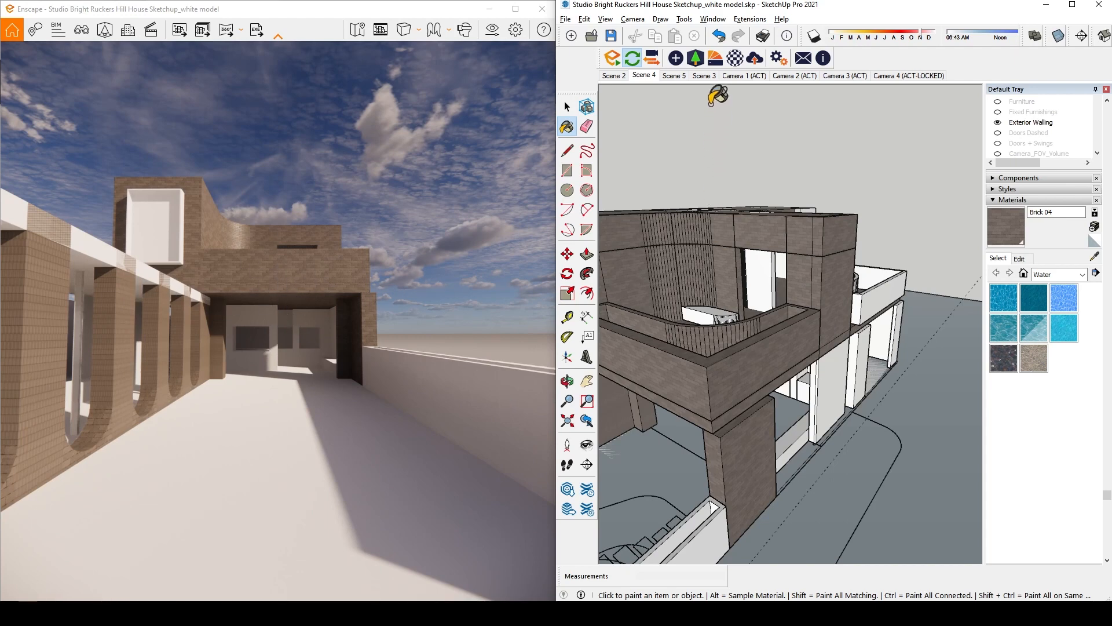
# Bring back the Brick 04 settings in the Enscape Material Editor and move the render close to the upper brick wall
pyautogui.click(733, 60)
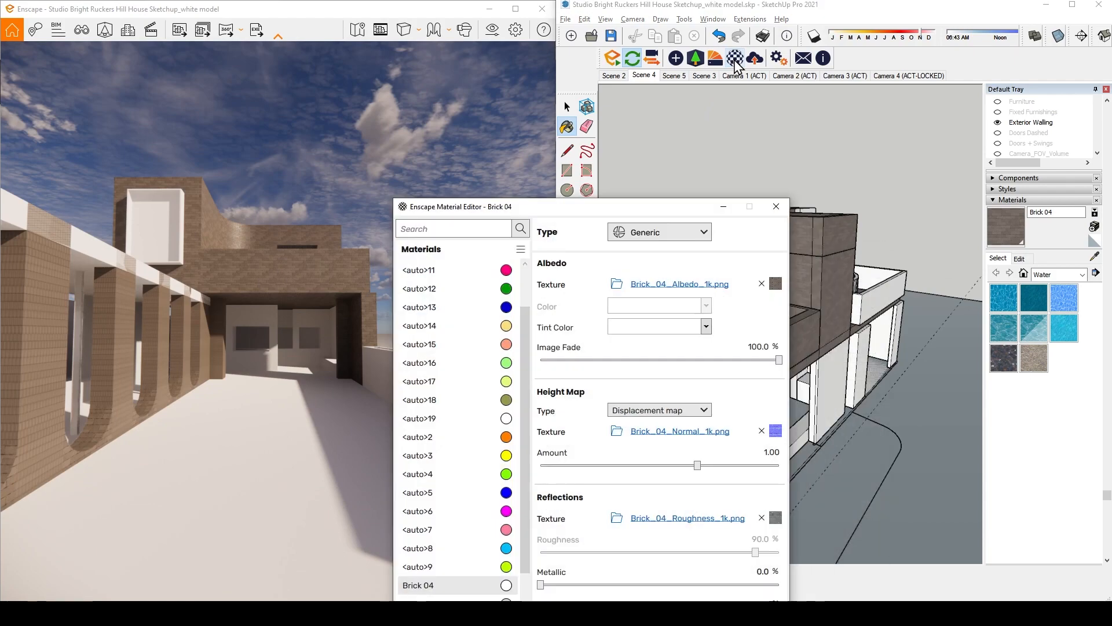
pyautogui.moveTo(595, 214); pyautogui.dragTo(618, 97)
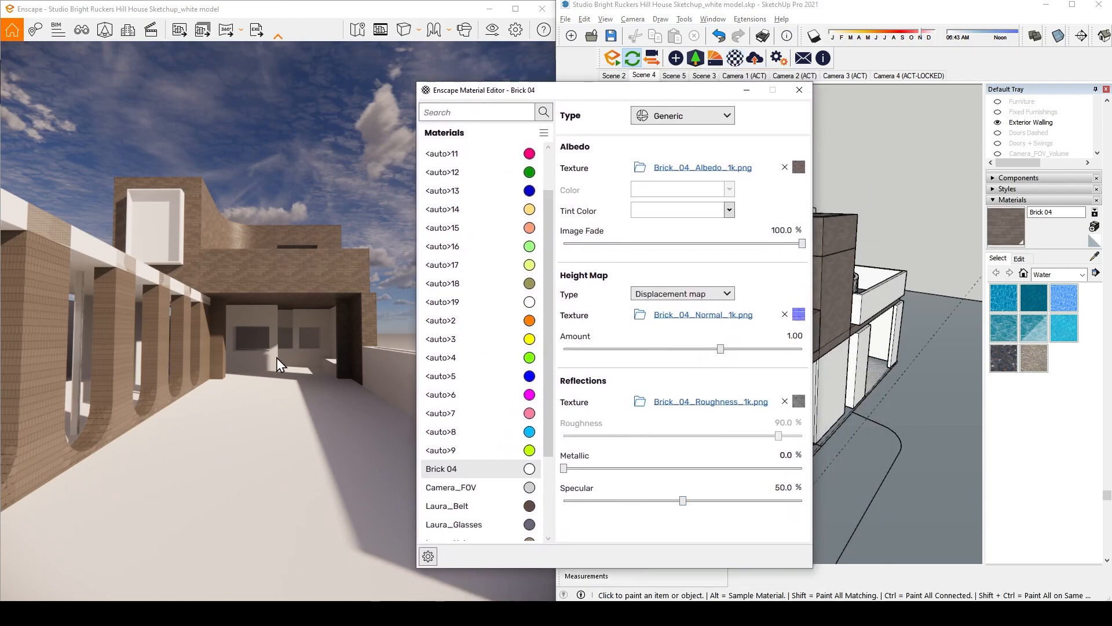
pyautogui.moveTo(265, 386); pyautogui.dragTo(246, 358)
pyautogui.press('w')
pyautogui.press('w')
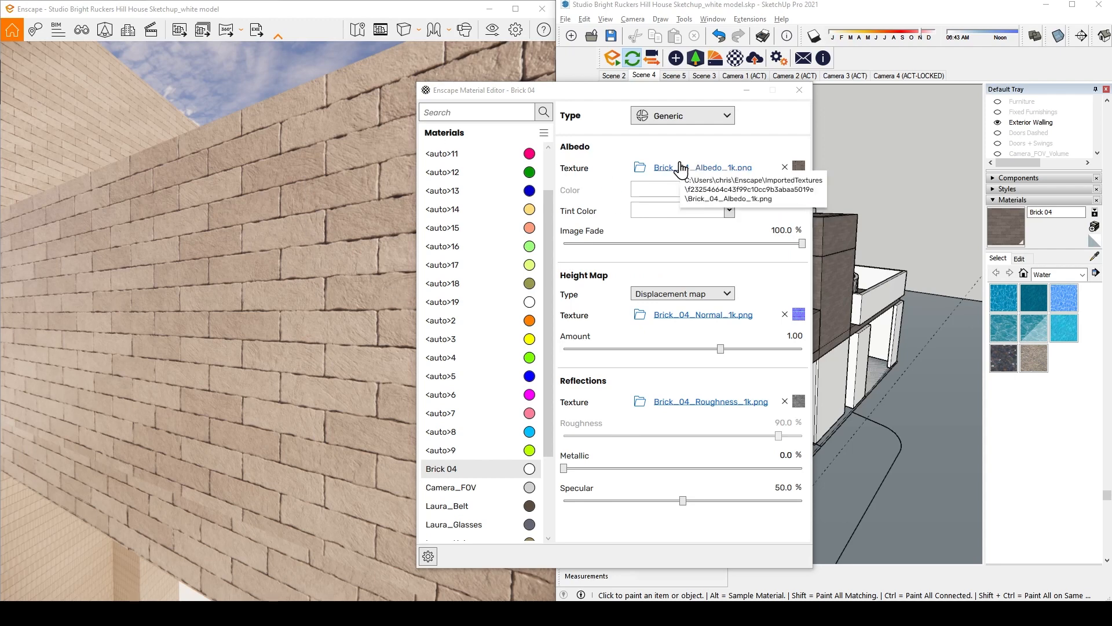
pyautogui.moveTo(799, 169)
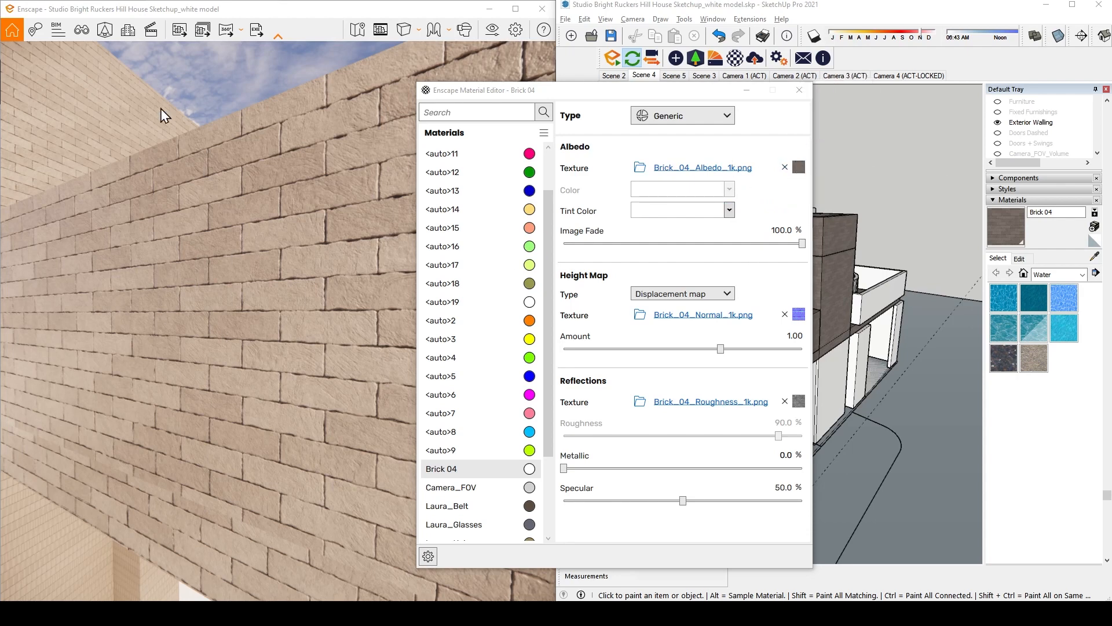
# Try a bright green tint colour on Brick 04 and set the tint back to white
pyautogui.click(671, 213)
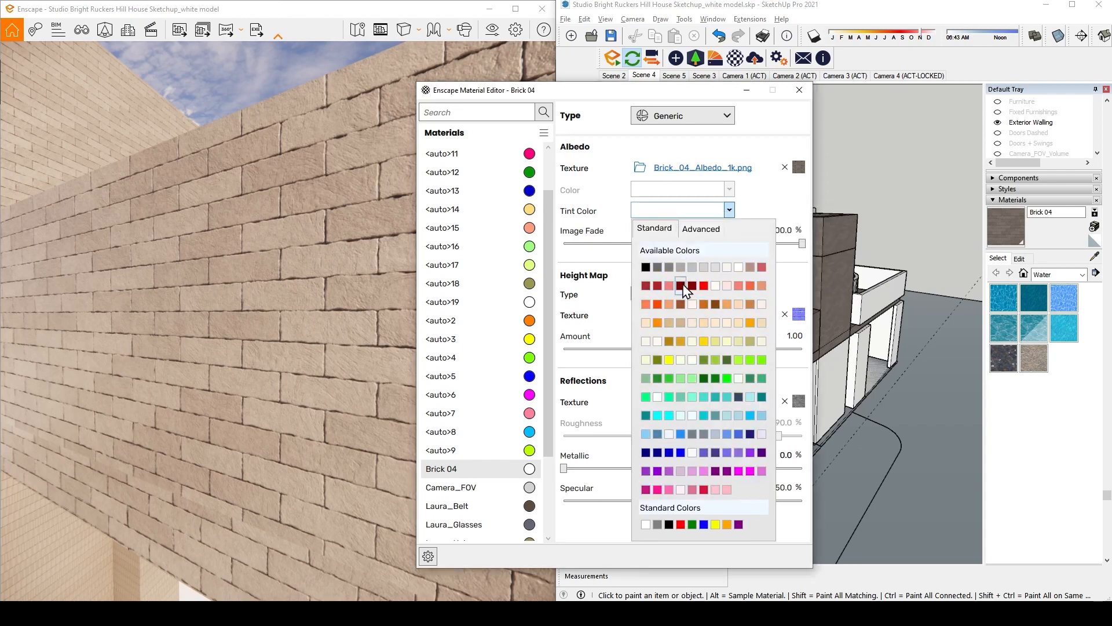
pyautogui.click(727, 378)
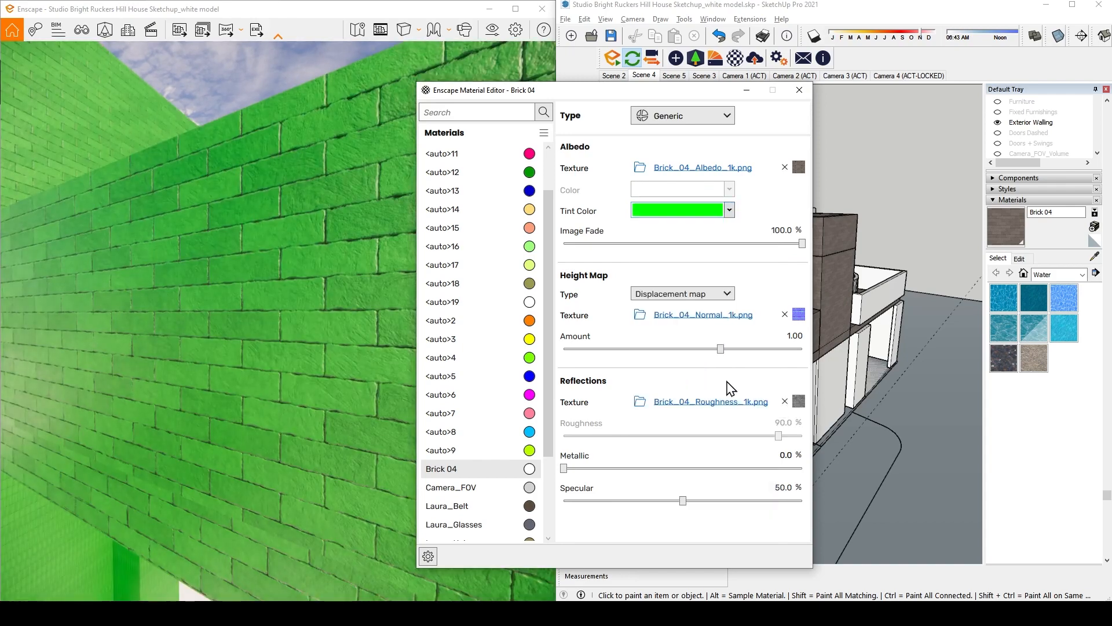
pyautogui.click(694, 211)
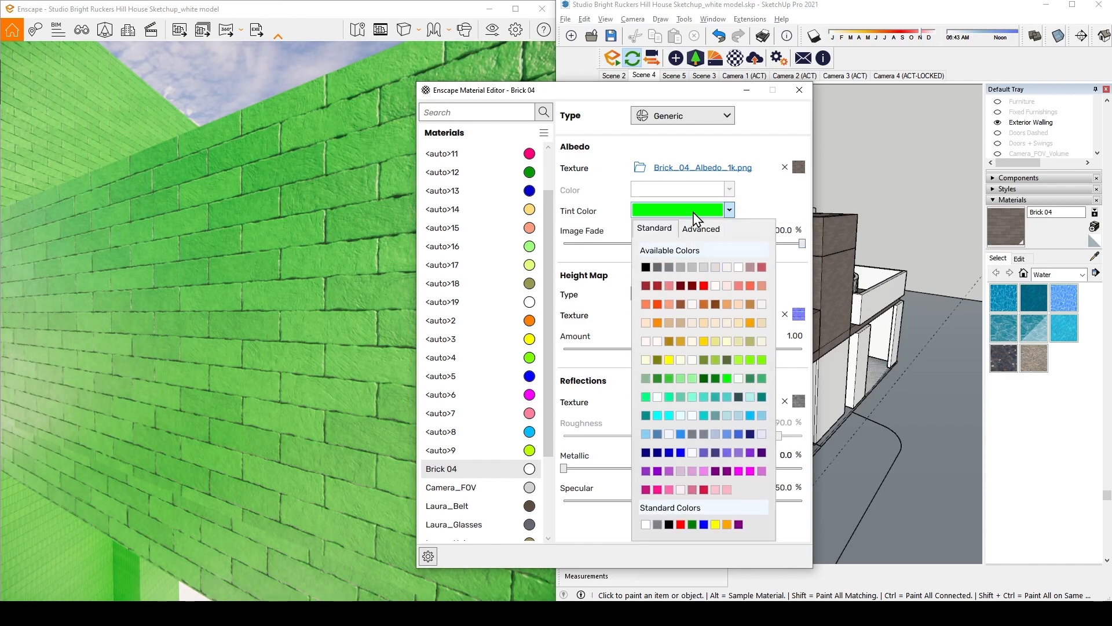
pyautogui.click(739, 267)
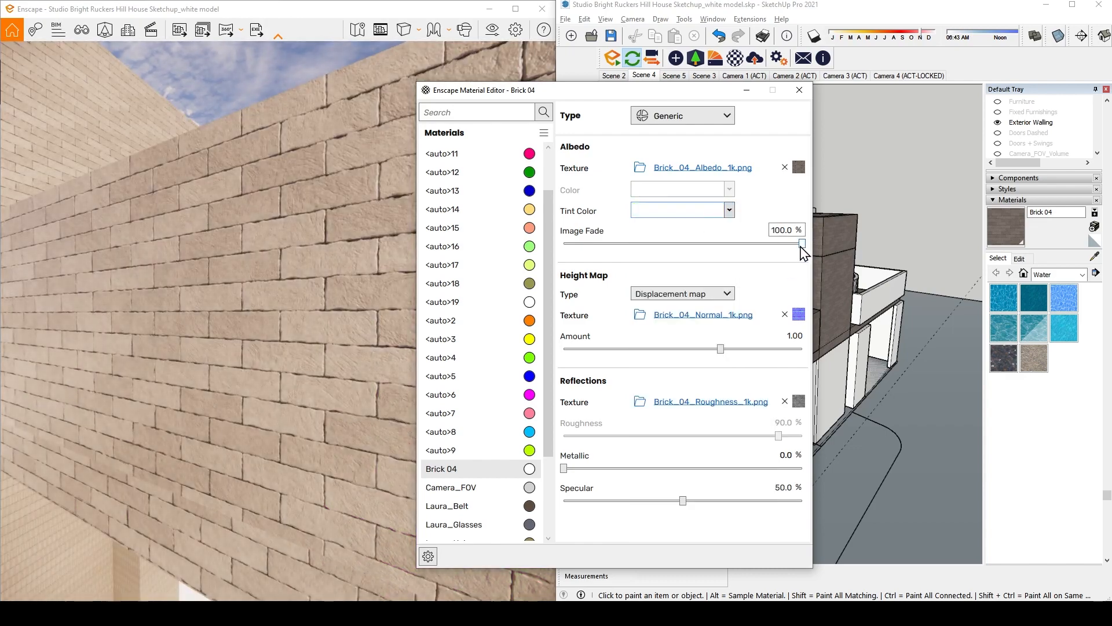
pyautogui.moveTo(802, 244)
pyautogui.mouseDown()
pyautogui.moveTo(676, 246)
pyautogui.moveTo(806, 243)
pyautogui.mouseUp()
# Try a black tint colour on Brick 04 with the albedo Image Fade lowered to 73.5 %
pyautogui.click(721, 211)
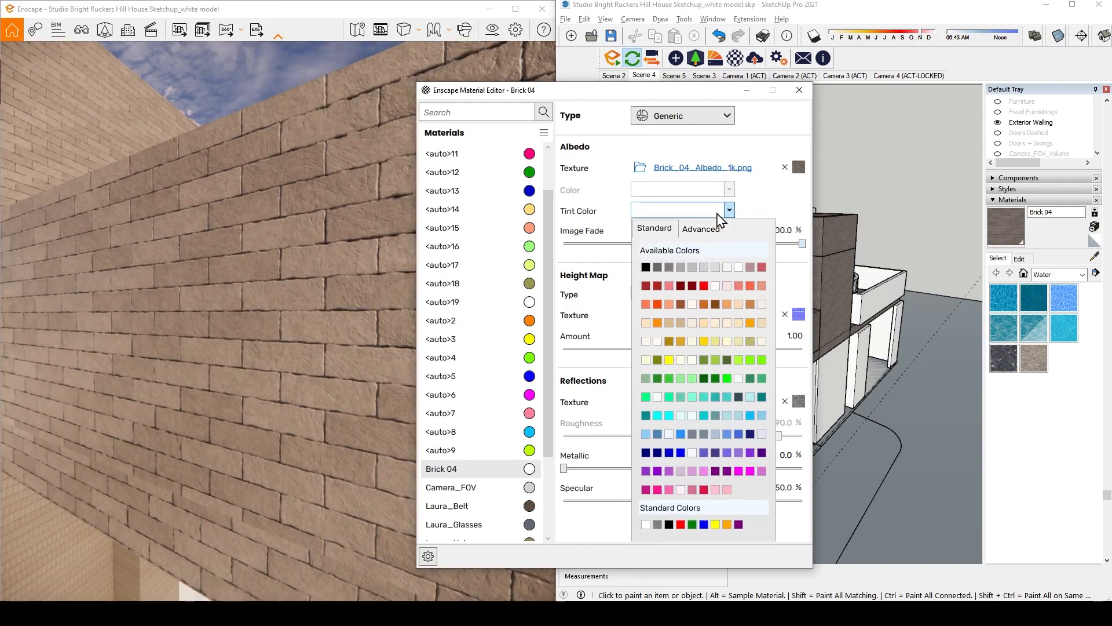
pyautogui.click(642, 262)
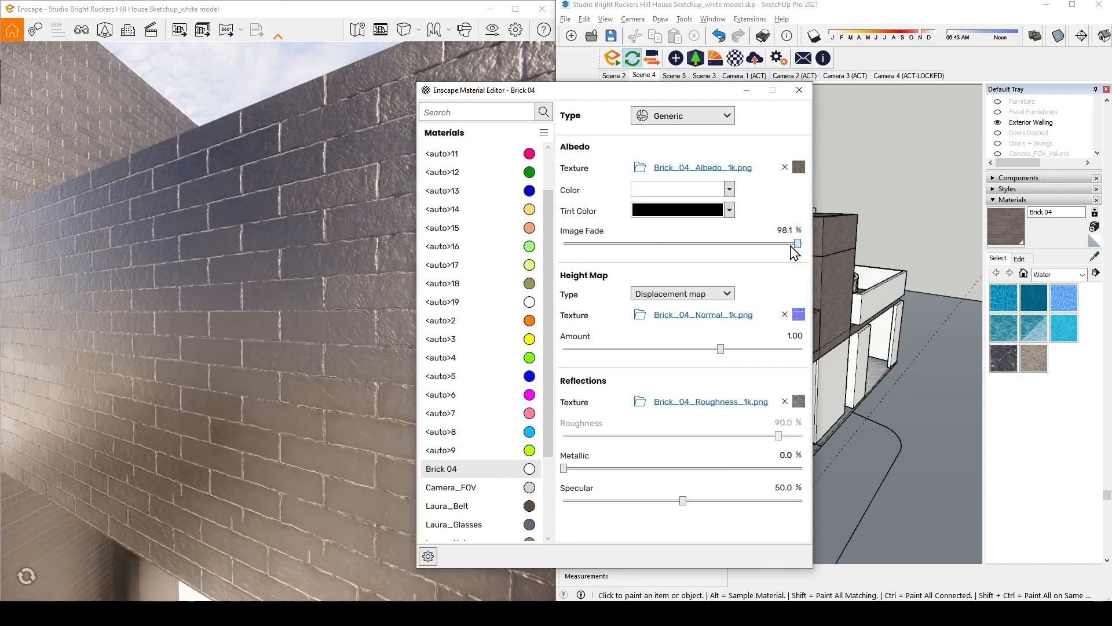
pyautogui.moveTo(803, 244); pyautogui.dragTo(754, 244)
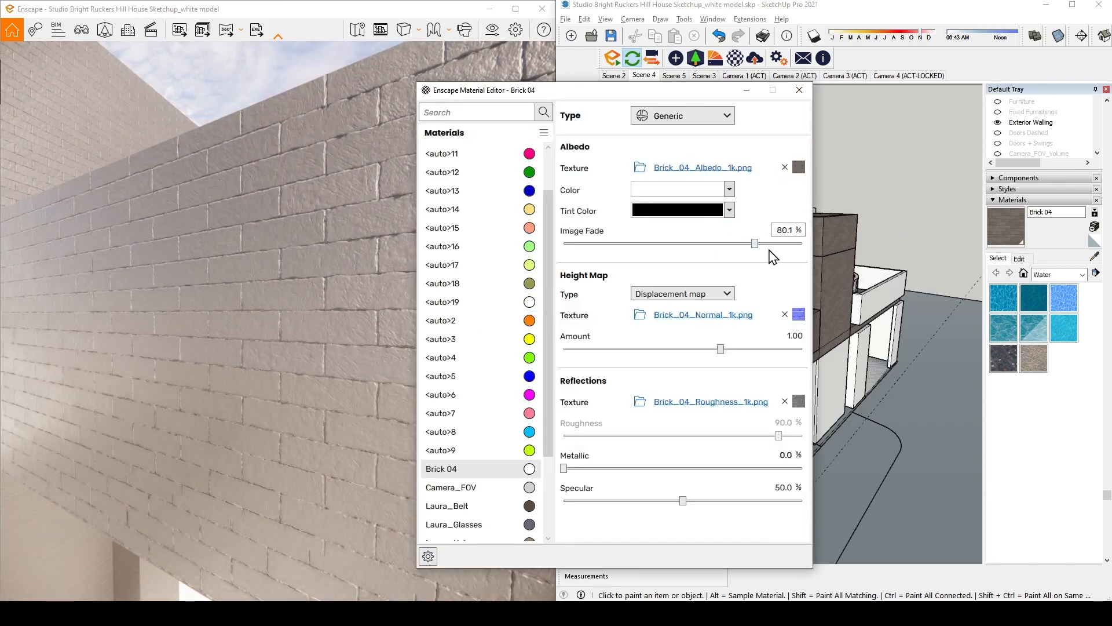
pyautogui.moveTo(756, 244); pyautogui.dragTo(740, 246)
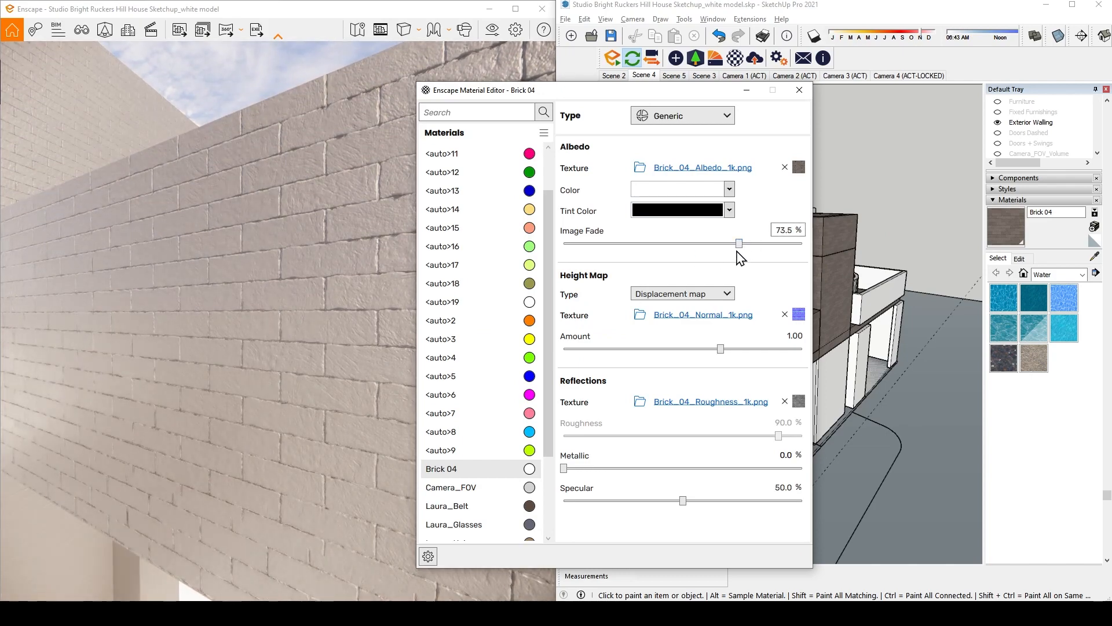
# Set Brick 04's tint colour to light peach and lower its Image Fade to 58.5 %
pyautogui.click(729, 210)
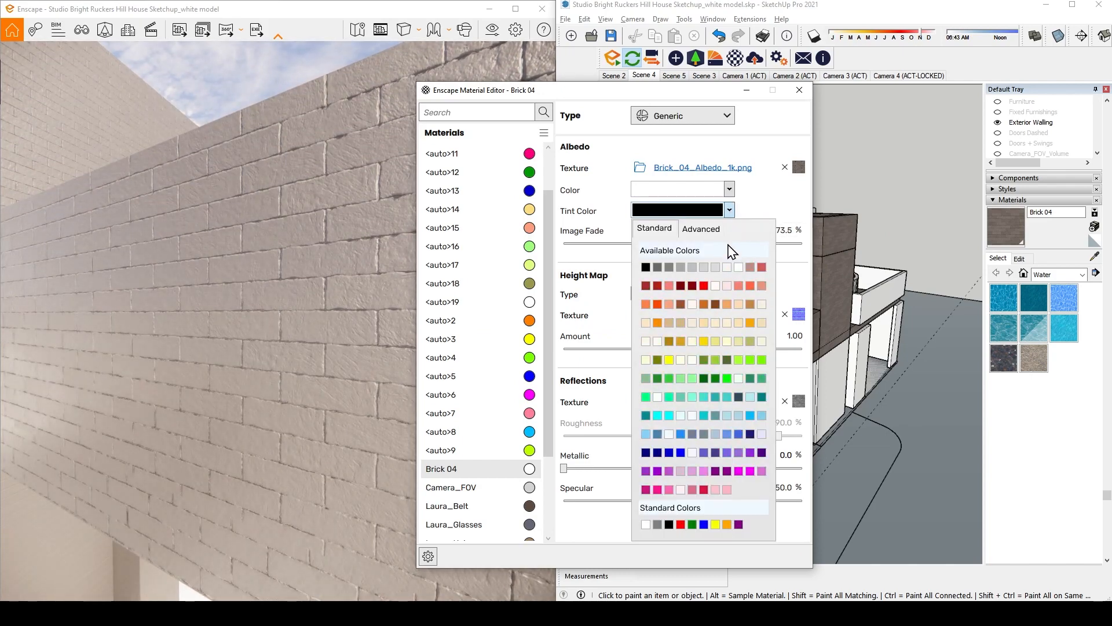
pyautogui.click(739, 304)
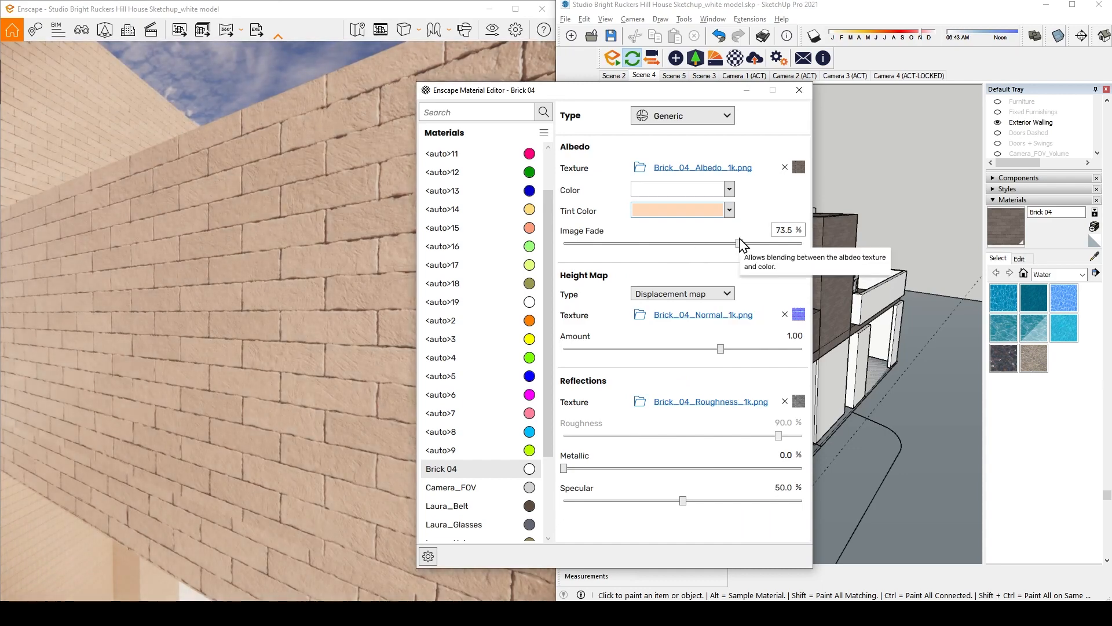
pyautogui.moveTo(739, 241); pyautogui.dragTo(737, 243)
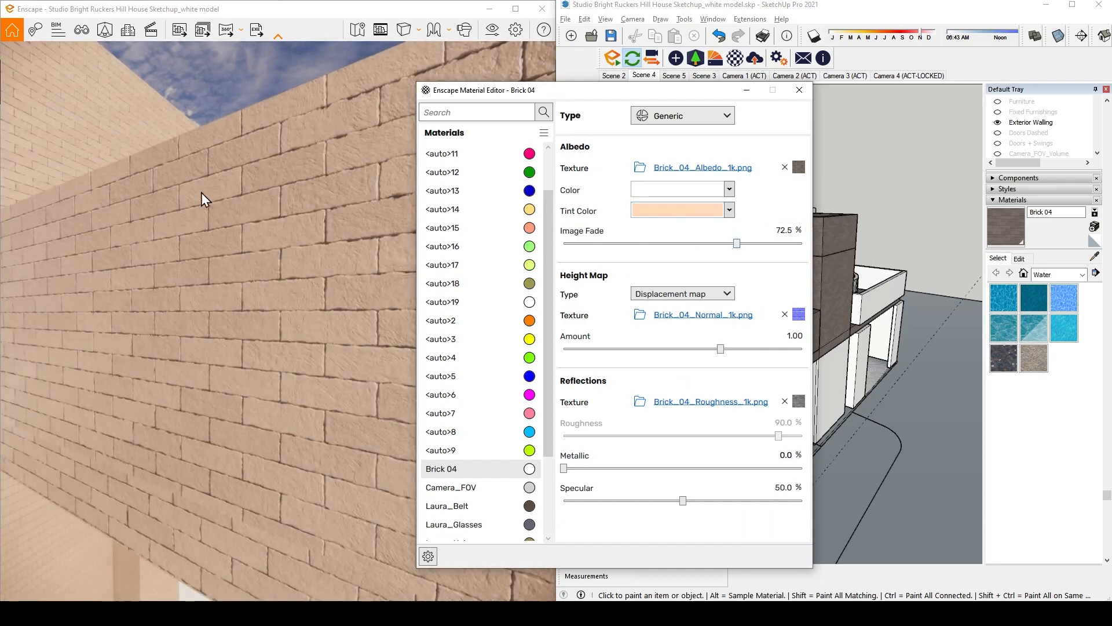
pyautogui.moveTo(260, 186); pyautogui.dragTo(216, 144)
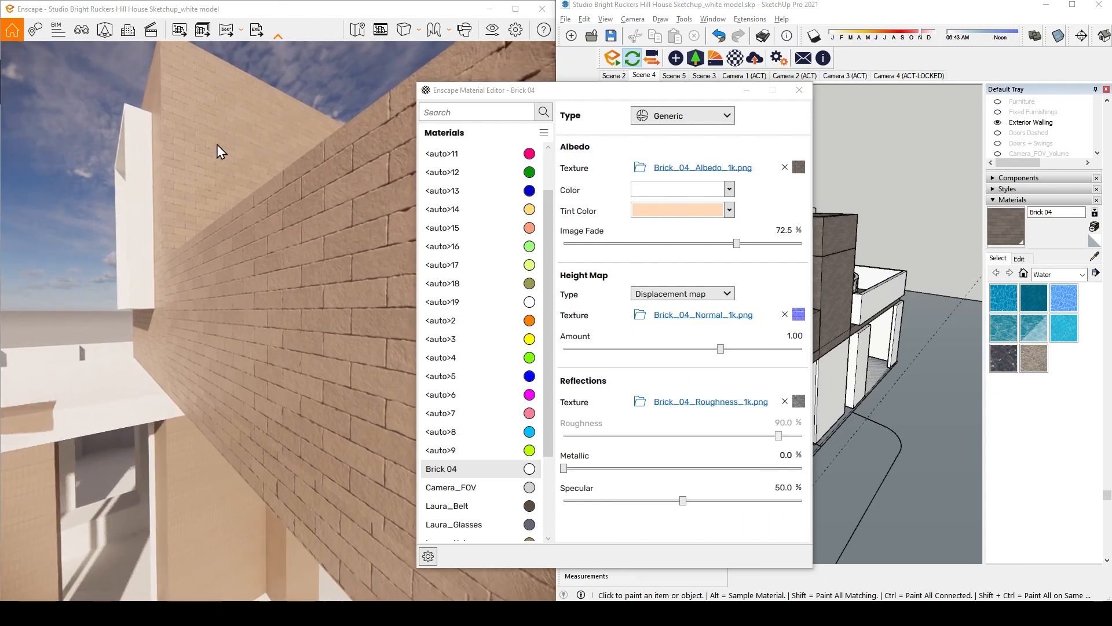
pyautogui.moveTo(247, 224); pyautogui.dragTo(249, 217)
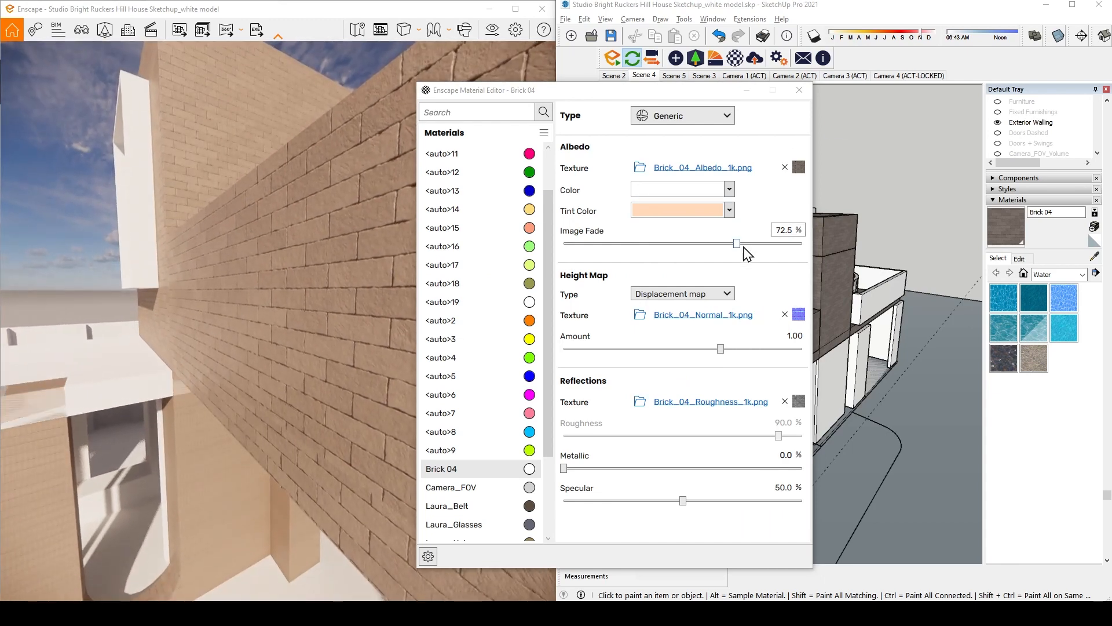
pyautogui.moveTo(737, 244); pyautogui.dragTo(703, 245)
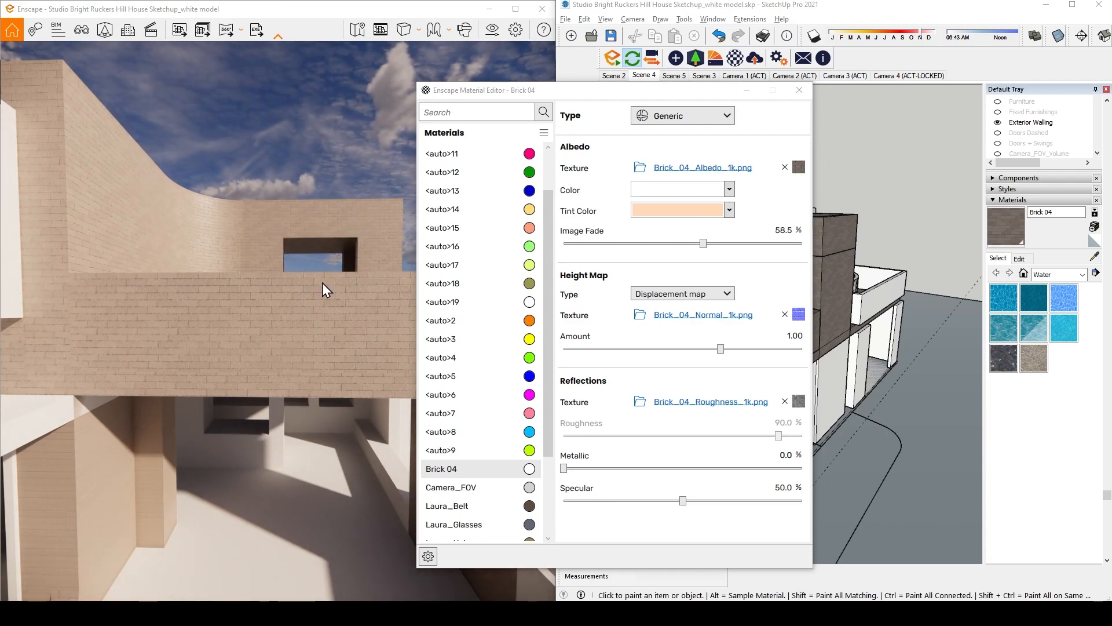
# Try a displacement map amount of -10 on Brick 04, viewed close to the wall, and return it to 1
pyautogui.press('w')
pyautogui.moveTo(322, 283); pyautogui.dragTo(290, 278)
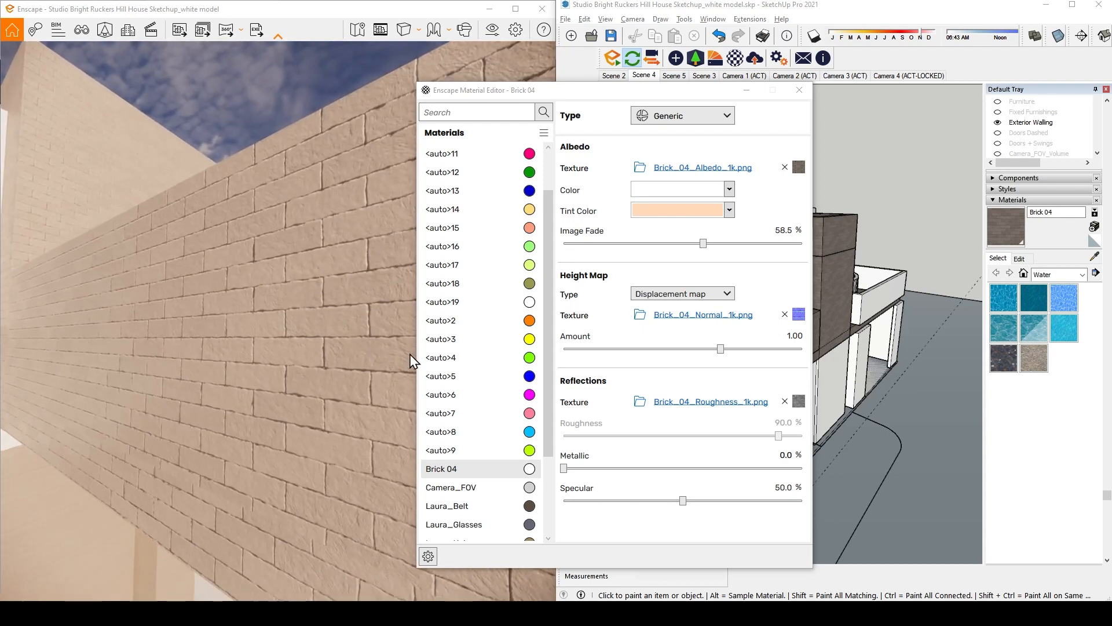
pyautogui.scroll(5, 243, 427)
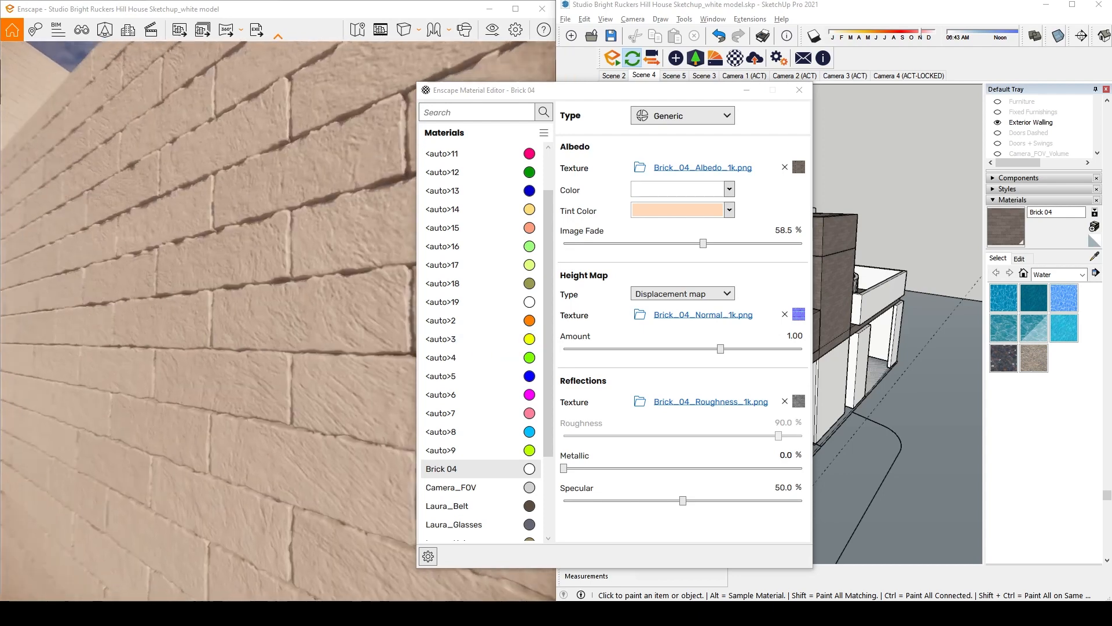
pyautogui.scroll(-5, 242, 423)
pyautogui.moveTo(648, 317)
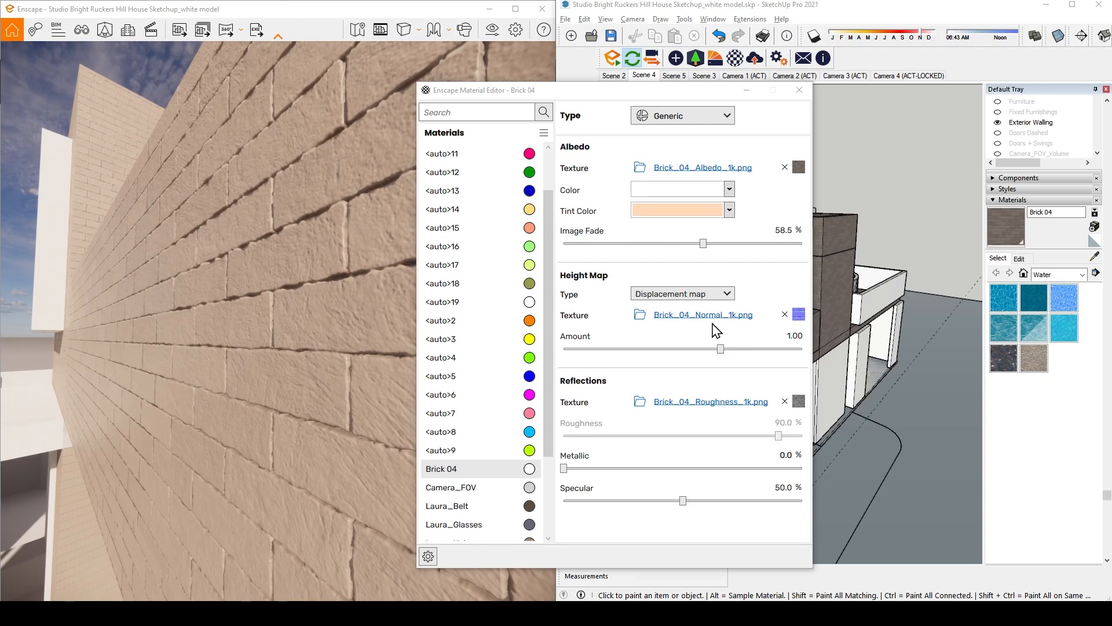
pyautogui.moveTo(799, 319)
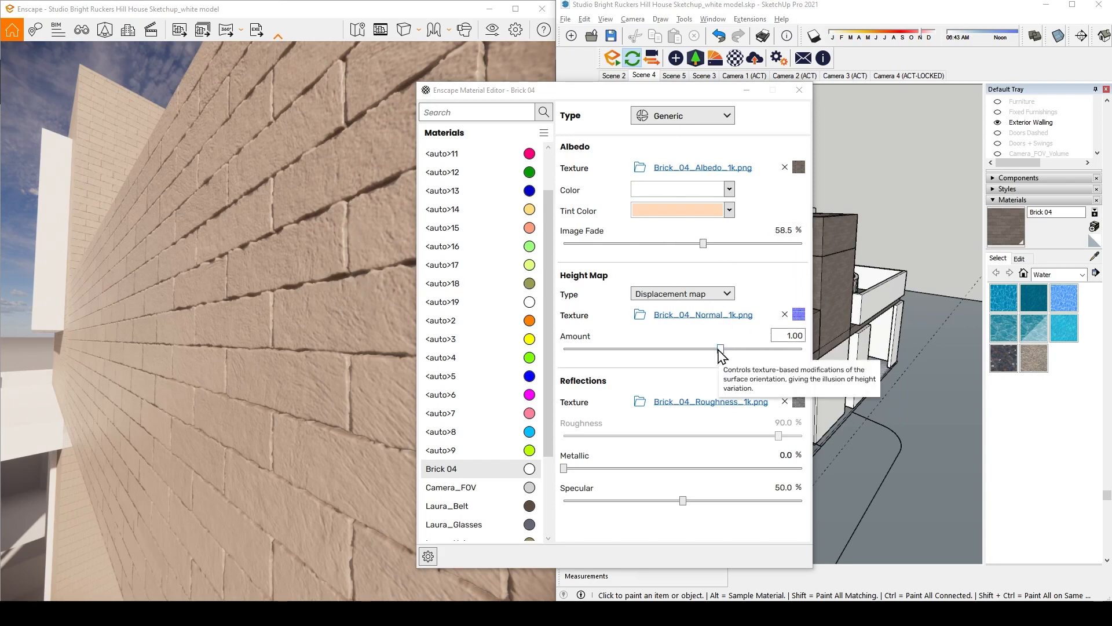
pyautogui.moveTo(720, 349); pyautogui.dragTo(564, 348)
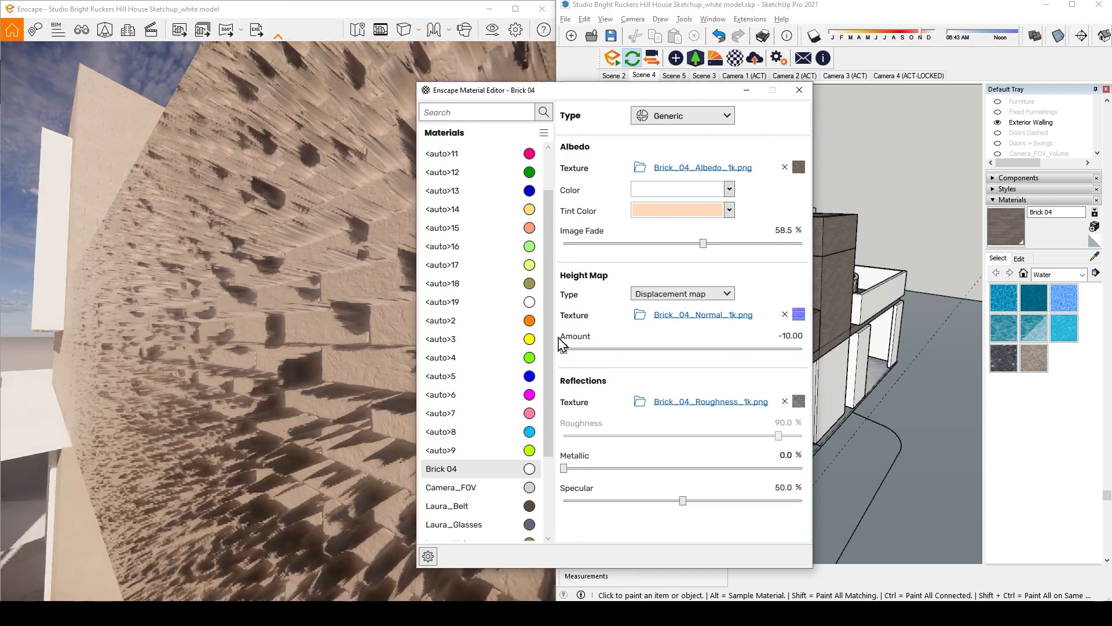
pyautogui.click(781, 335)
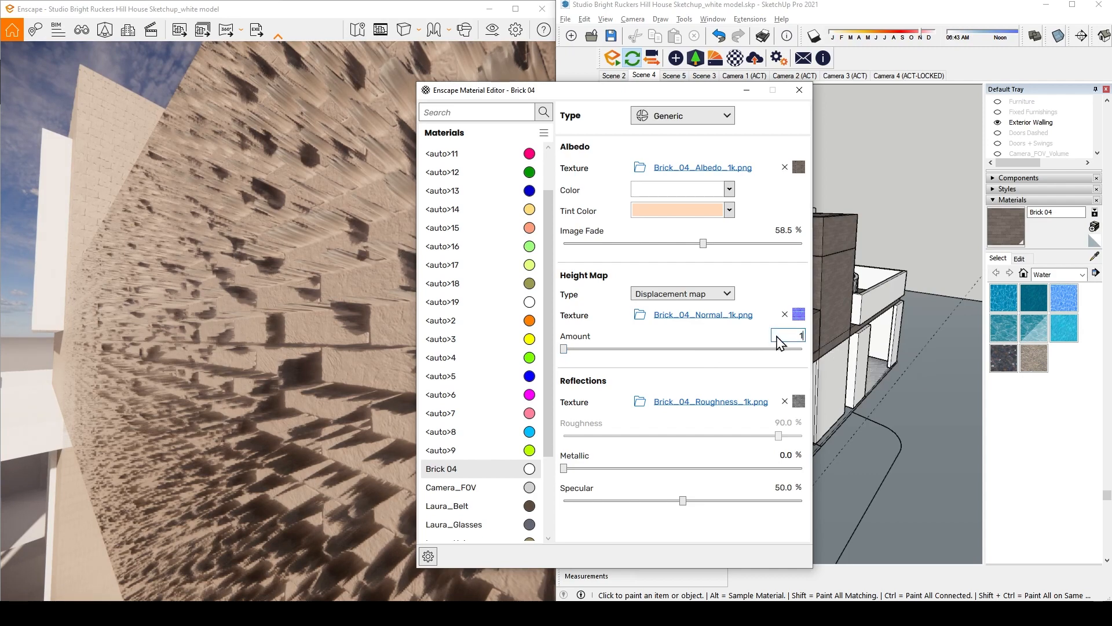
pyautogui.write('1')
pyautogui.press('Return')
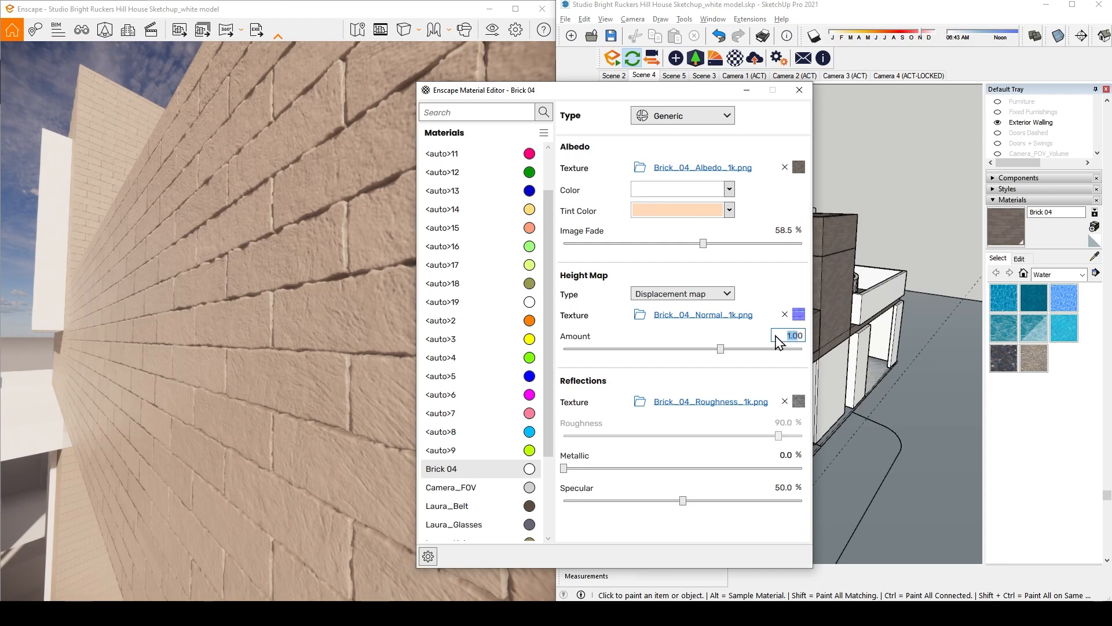
# Try a displacement map amount of 10 on Brick 04 and set it back to 1
pyautogui.press('Return')
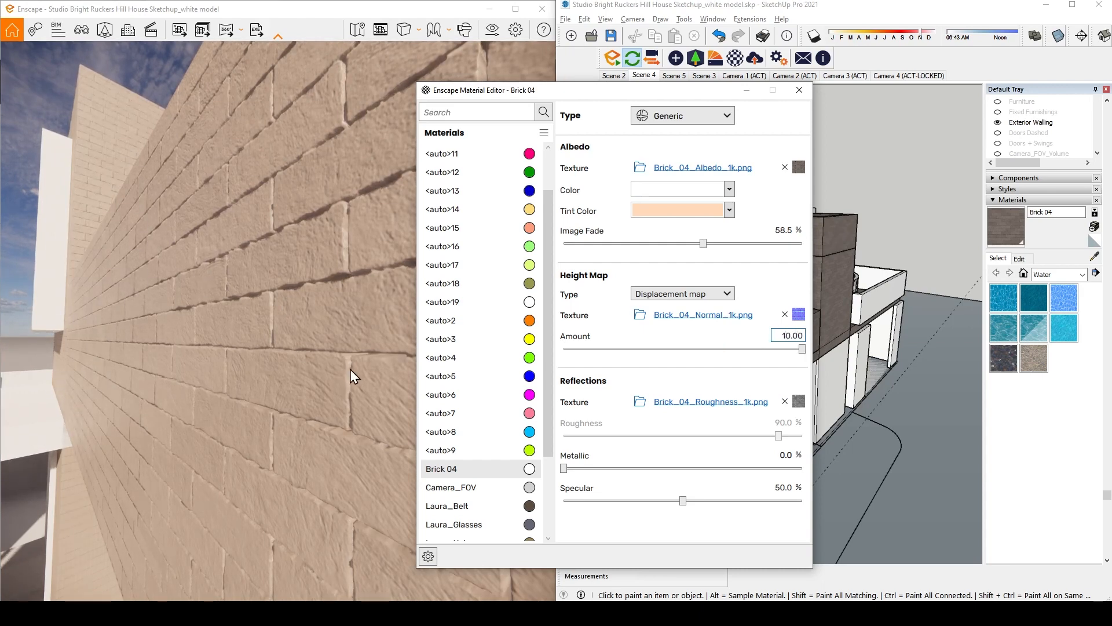
pyautogui.moveTo(282, 386); pyautogui.dragTo(429, 387)
pyautogui.moveTo(348, 391); pyautogui.dragTo(296, 398)
pyautogui.click(796, 336)
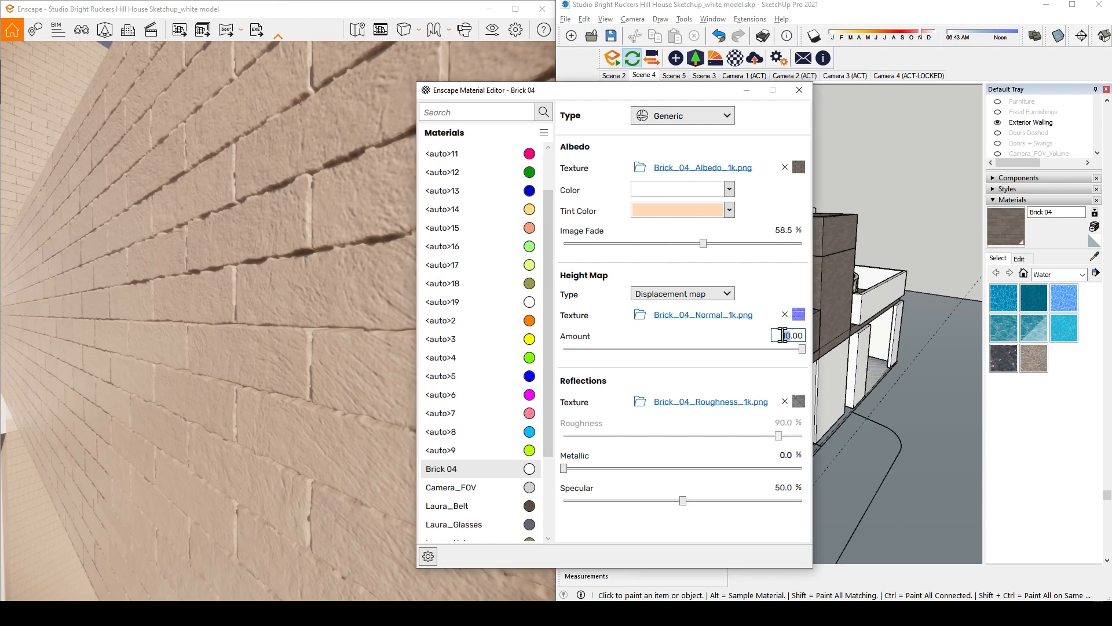
pyautogui.press('Return')
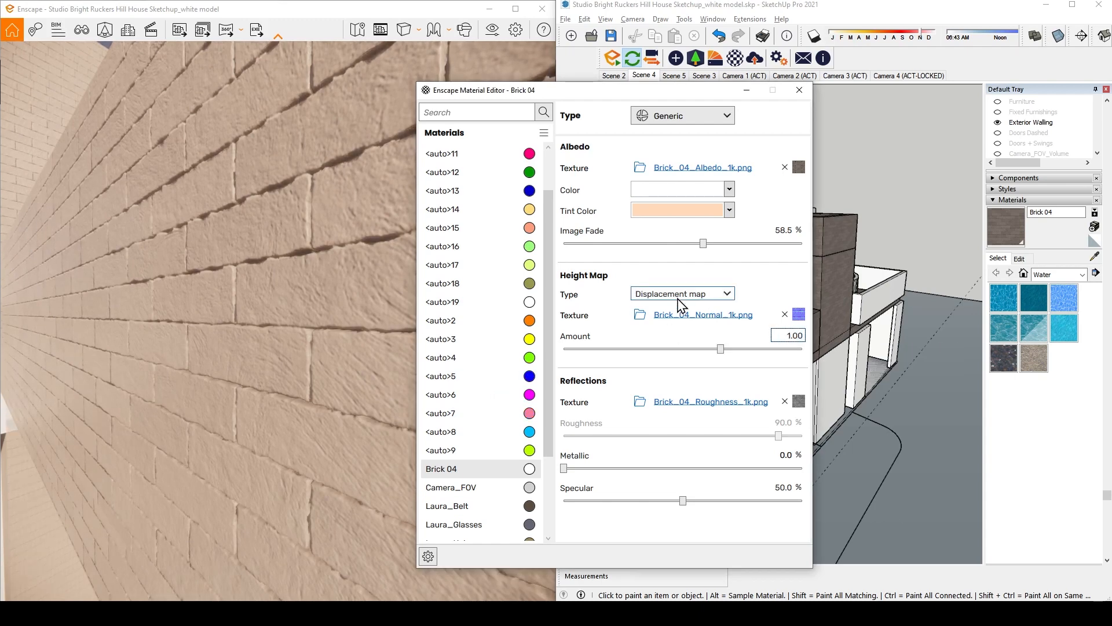
# Try raising Brick 04's specular value slightly above 50 % while viewing the curved upper wall
pyautogui.moveTo(324, 213); pyautogui.dragTo(278, 211)
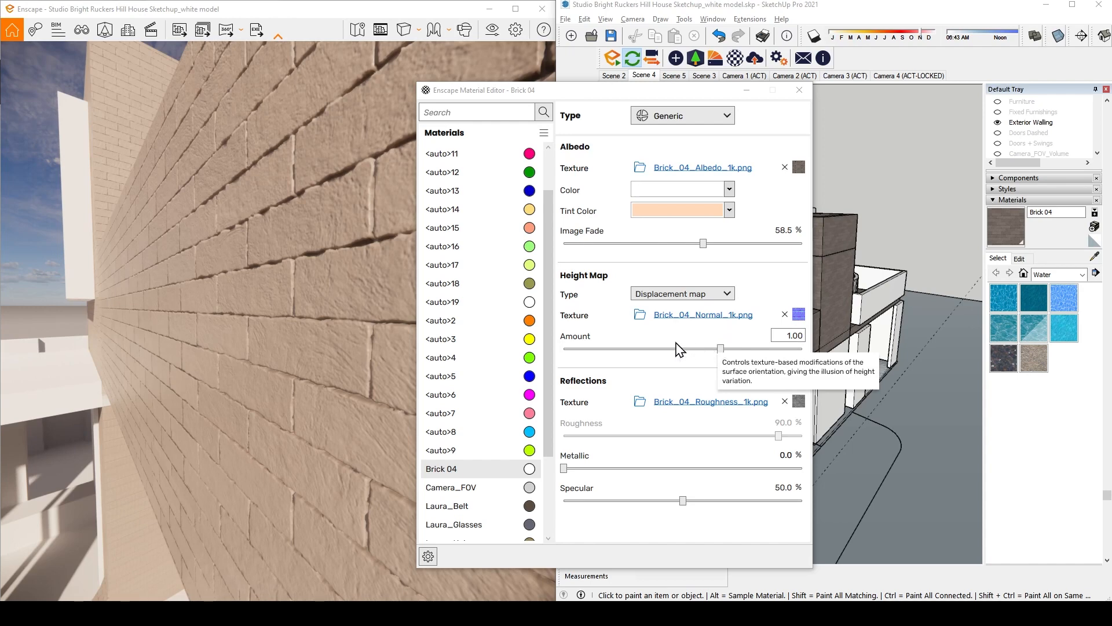
pyautogui.moveTo(280, 354); pyautogui.dragTo(255, 339)
pyautogui.press('s')
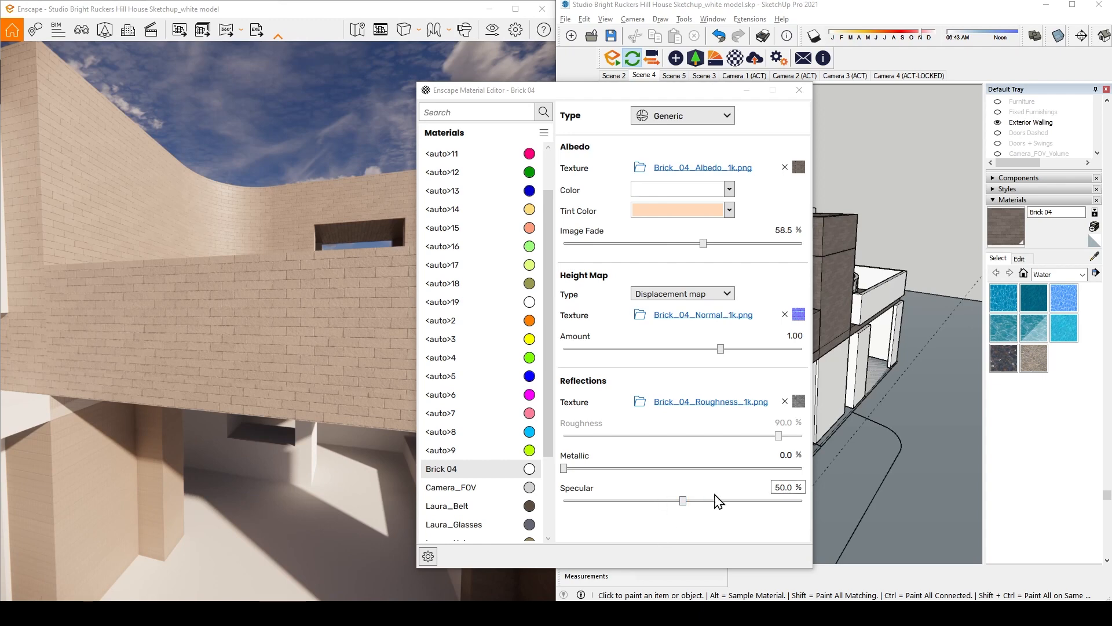
pyautogui.moveTo(683, 502)
pyautogui.mouseDown()
pyautogui.moveTo(663, 503)
pyautogui.moveTo(733, 503)
pyautogui.moveTo(643, 503)
pyautogui.moveTo(727, 514)
pyautogui.moveTo(665, 507)
pyautogui.moveTo(702, 511)
pyautogui.moveTo(688, 503)
pyautogui.mouseUp()
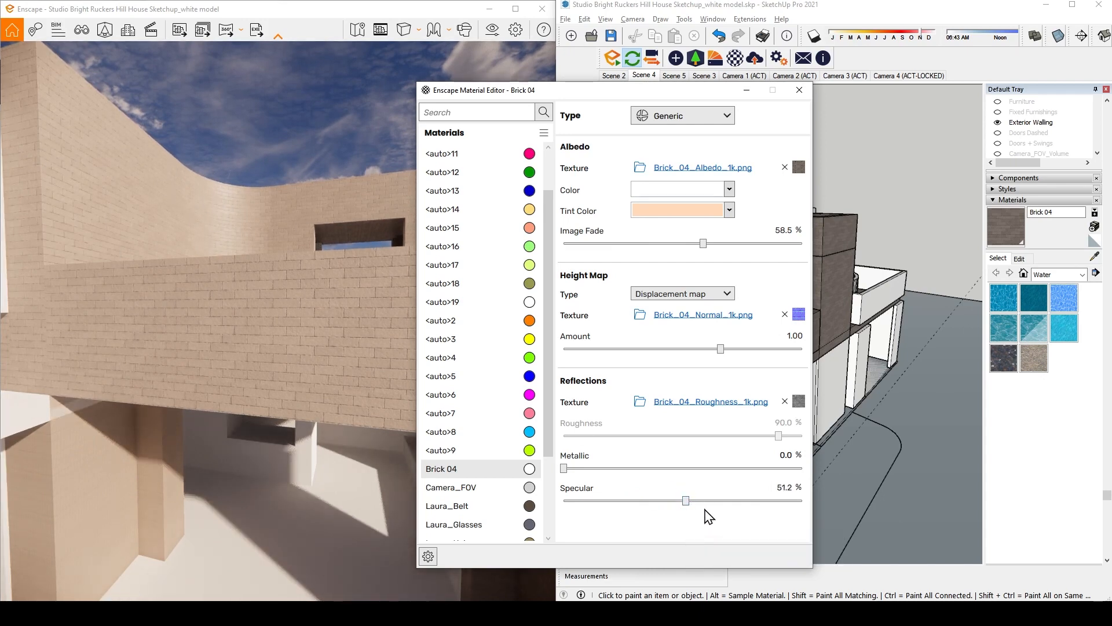
pyautogui.moveTo(686, 501); pyautogui.dragTo(724, 504)
# Try Brick 04's metallic value at 100 % and return it to 0 %
pyautogui.moveTo(565, 468); pyautogui.dragTo(867, 487)
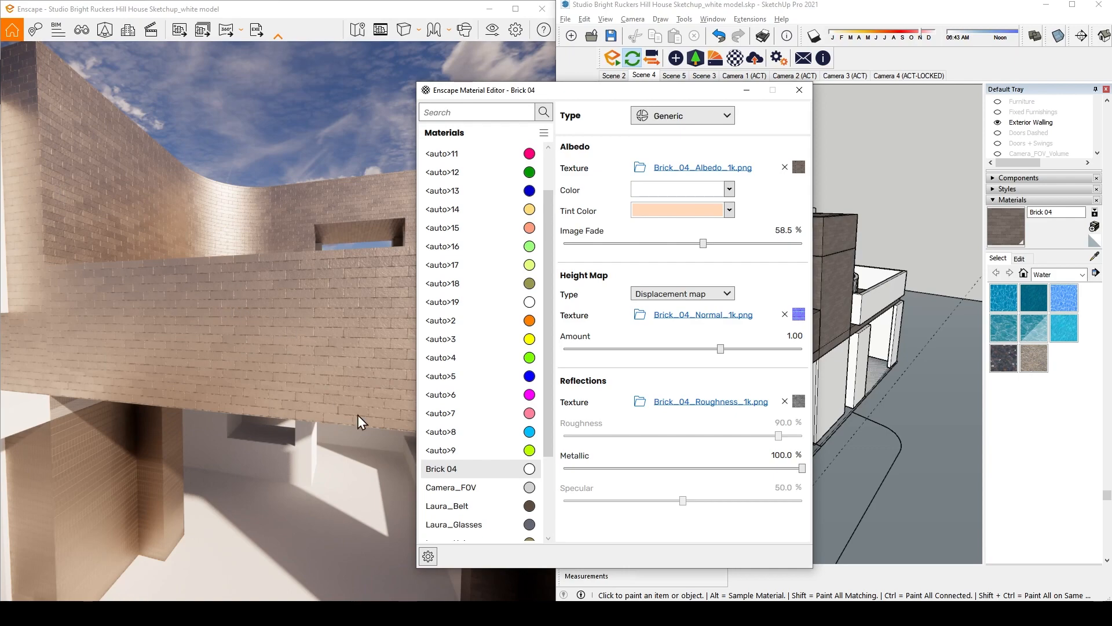
pyautogui.moveTo(241, 218); pyautogui.dragTo(161, 191)
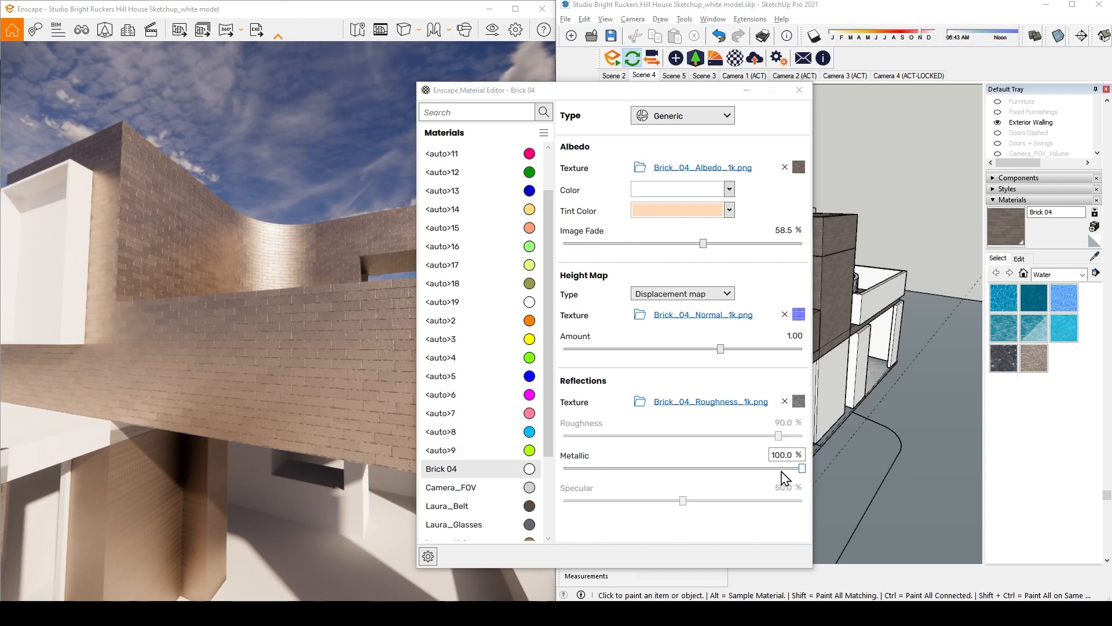
pyautogui.moveTo(803, 469); pyautogui.dragTo(490, 467)
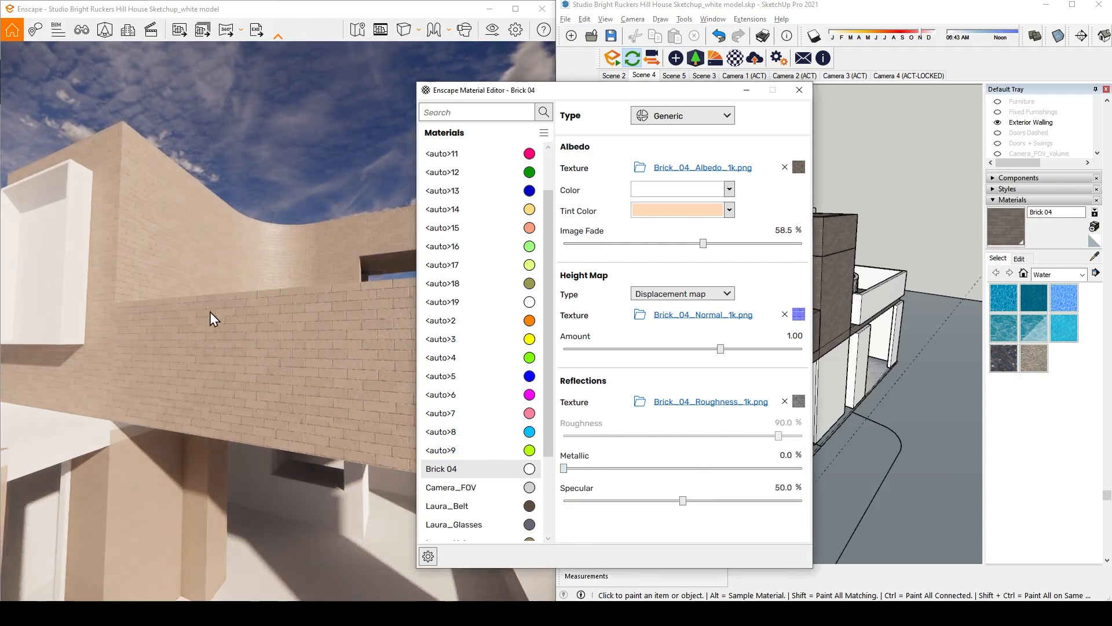
pyautogui.moveTo(209, 312); pyautogui.dragTo(172, 314)
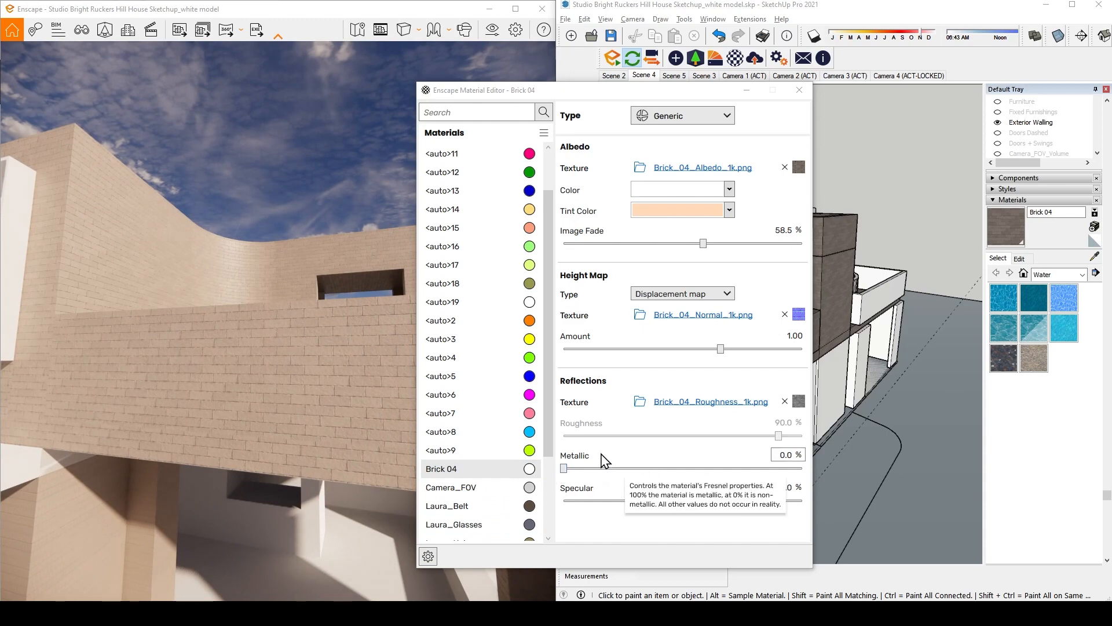
# Minimize the material editor and frame the white projecting window box on the upper wall closely in the Enscape view
pyautogui.moveTo(213, 290); pyautogui.dragTo(232, 292)
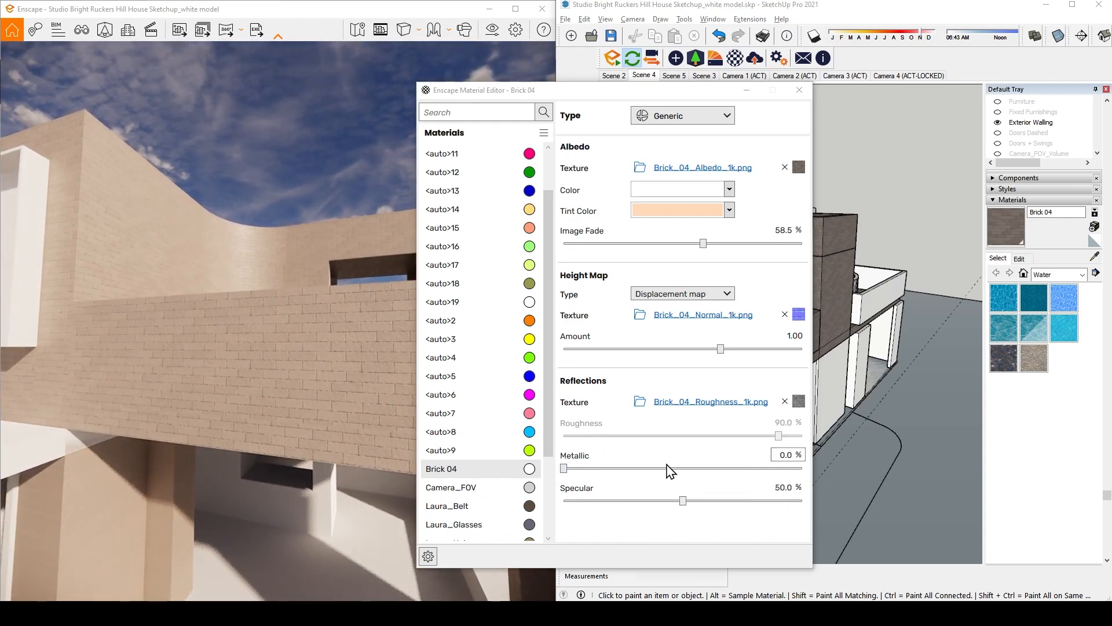
pyautogui.moveTo(669, 466)
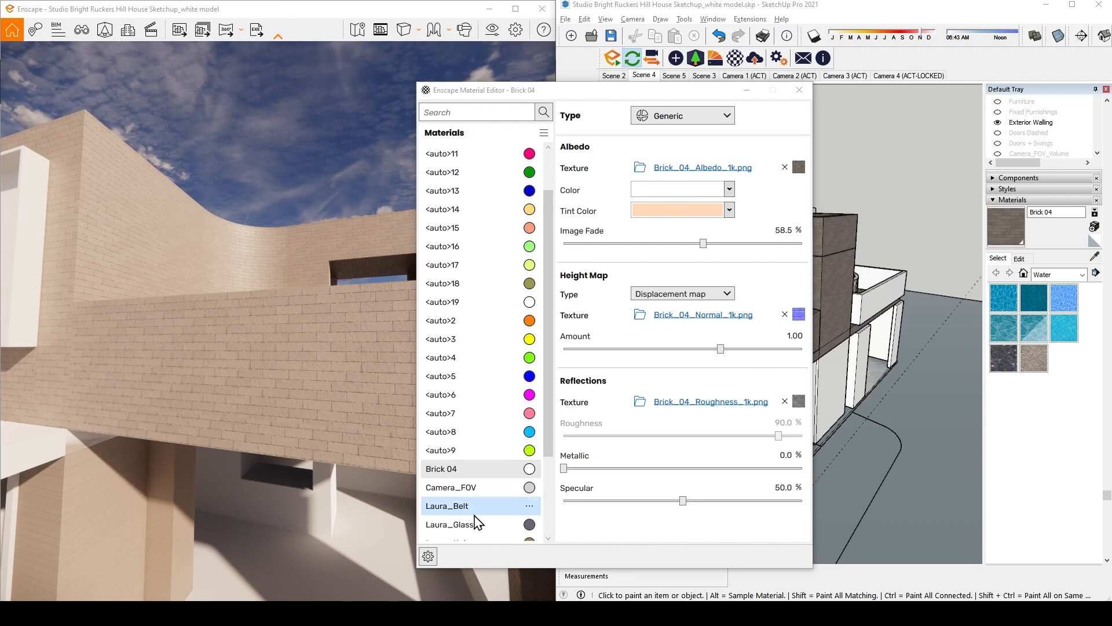
pyautogui.moveTo(258, 411)
pyautogui.mouseDown()
pyautogui.moveTo(235, 414)
pyautogui.moveTo(248, 413)
pyautogui.mouseUp()
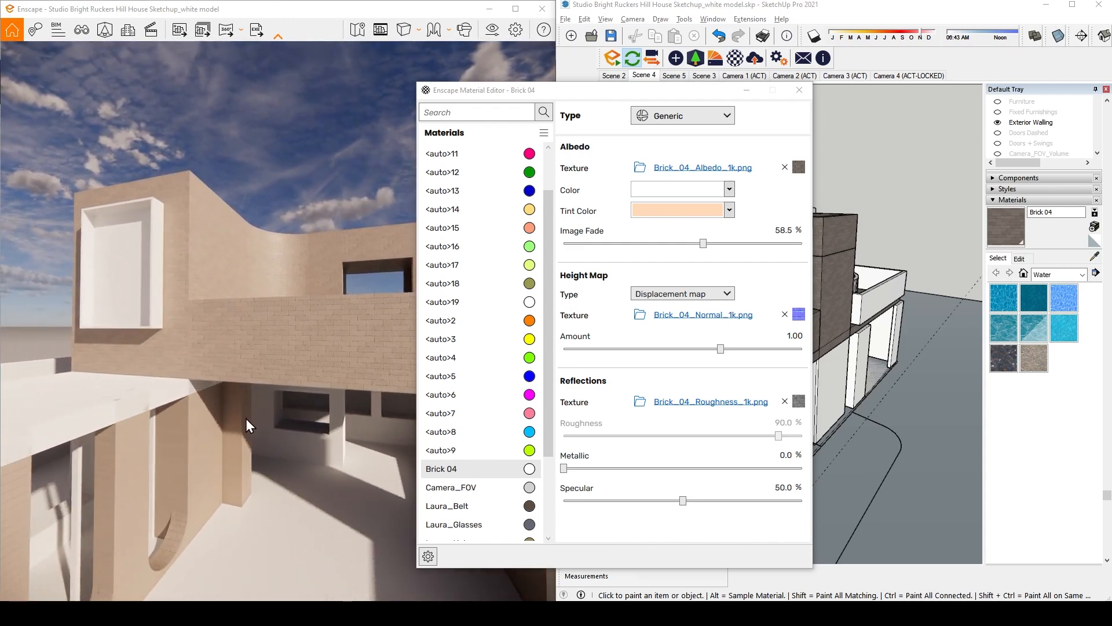
pyautogui.click(746, 91)
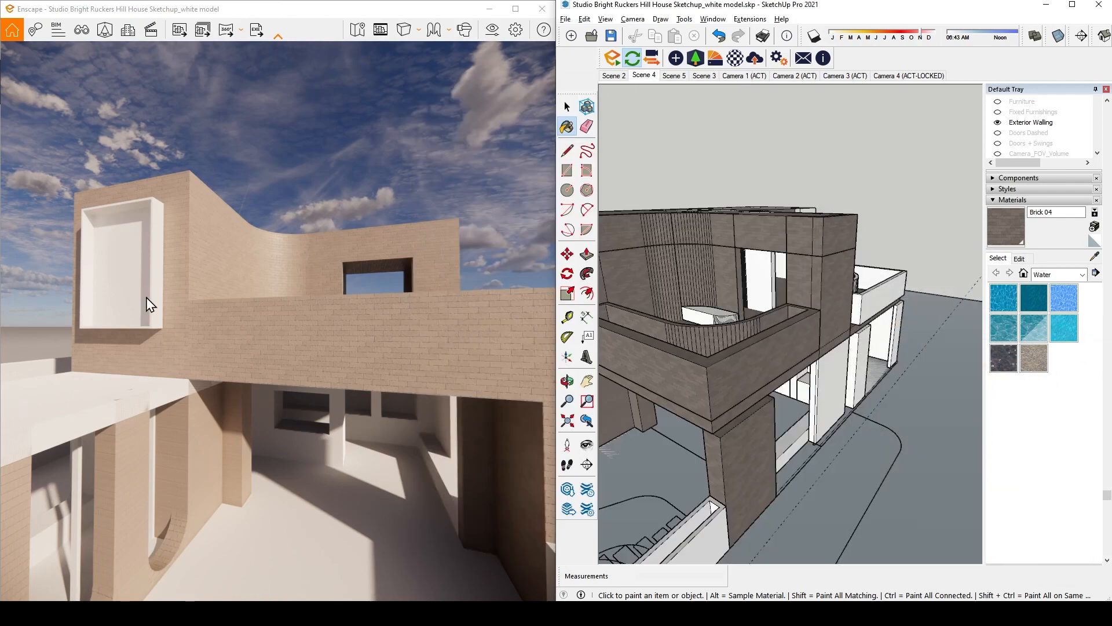
pyautogui.moveTo(137, 245); pyautogui.dragTo(72, 235)
pyautogui.press('w')
pyautogui.moveTo(290, 503); pyautogui.dragTo(299, 475)
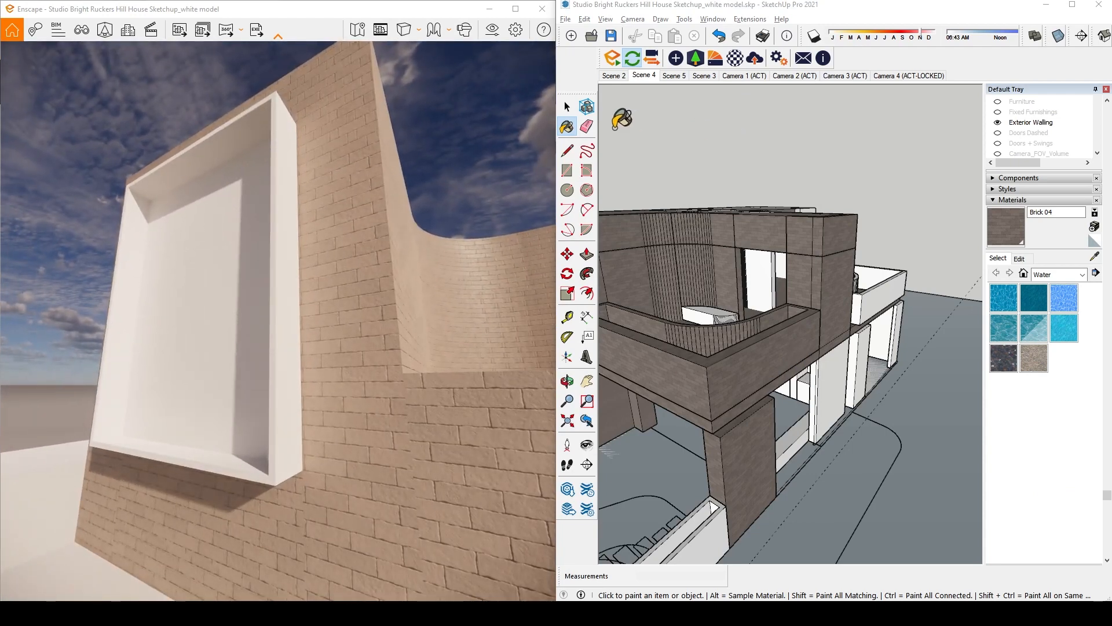
# Switch to the Select tool and bring the same projecting window box into close view in the SketchUp model
pyautogui.click(567, 106)
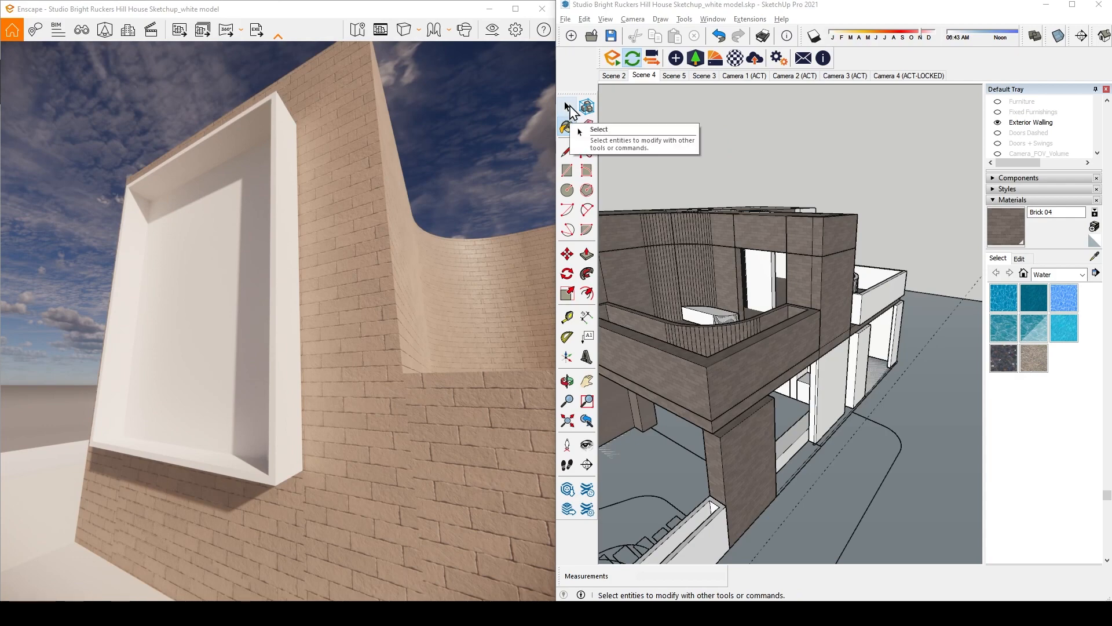
pyautogui.scroll(-5, 747, 209)
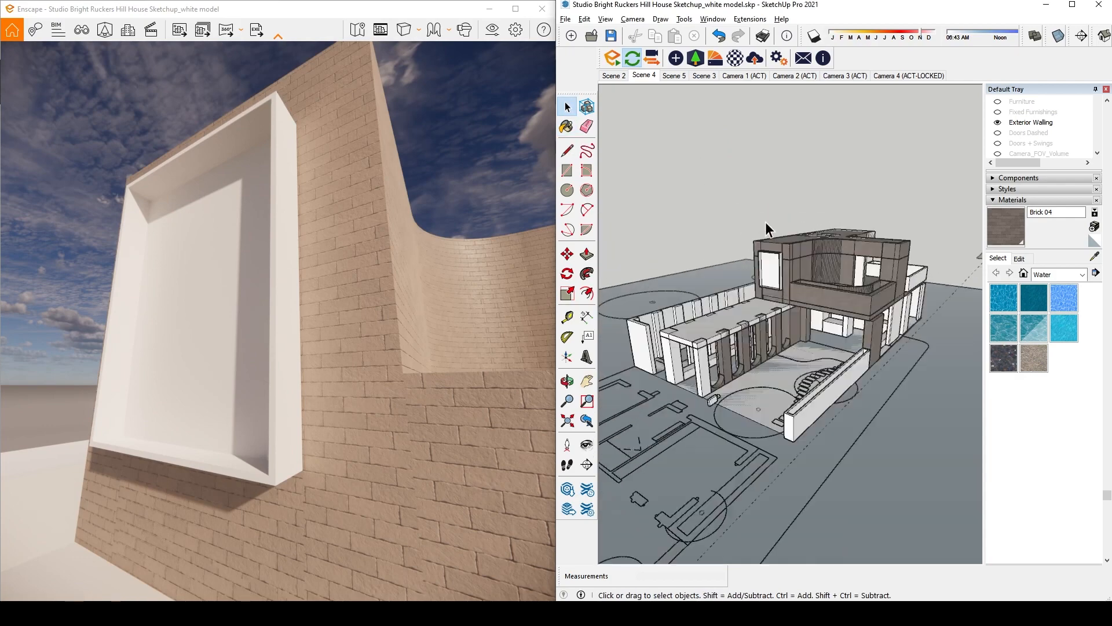
pyautogui.scroll(8, 770, 255)
pyautogui.moveTo(874, 462)
pyautogui.mouseDown(button='middle')
pyautogui.moveTo(852, 425)
pyautogui.moveTo(843, 351)
pyautogui.moveTo(753, 298)
pyautogui.moveTo(731, 345)
pyautogui.mouseUp(button='middle')
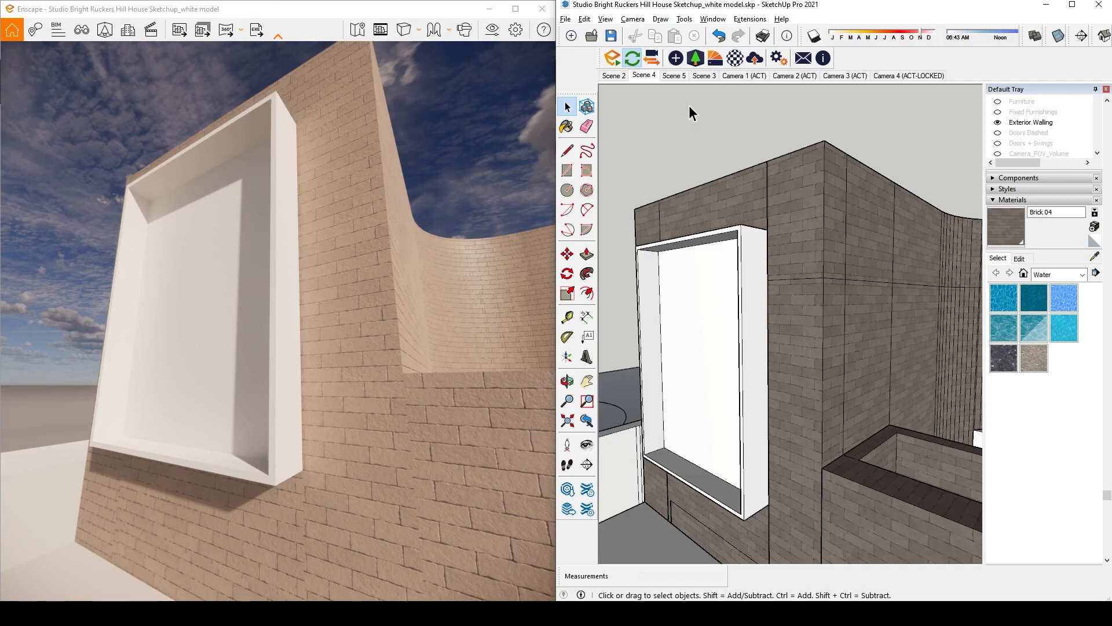
# Import Brass 01, Stainless from the Metals category of the Enscape Material Library, then close the library
pyautogui.click(709, 59)
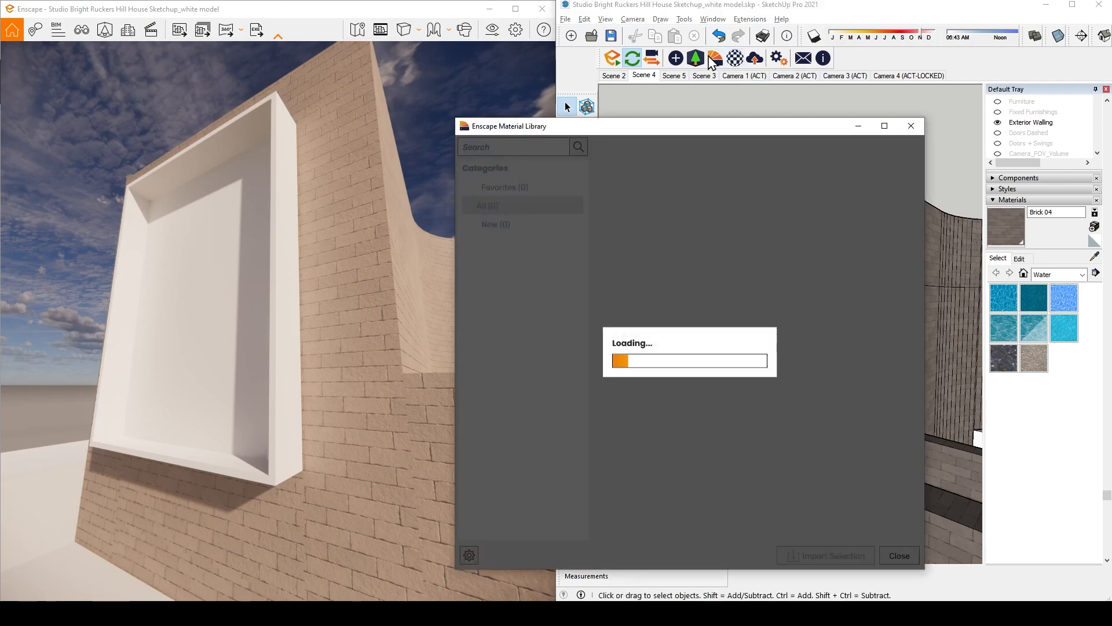
pyautogui.moveTo(652, 120); pyautogui.dragTo(575, 112)
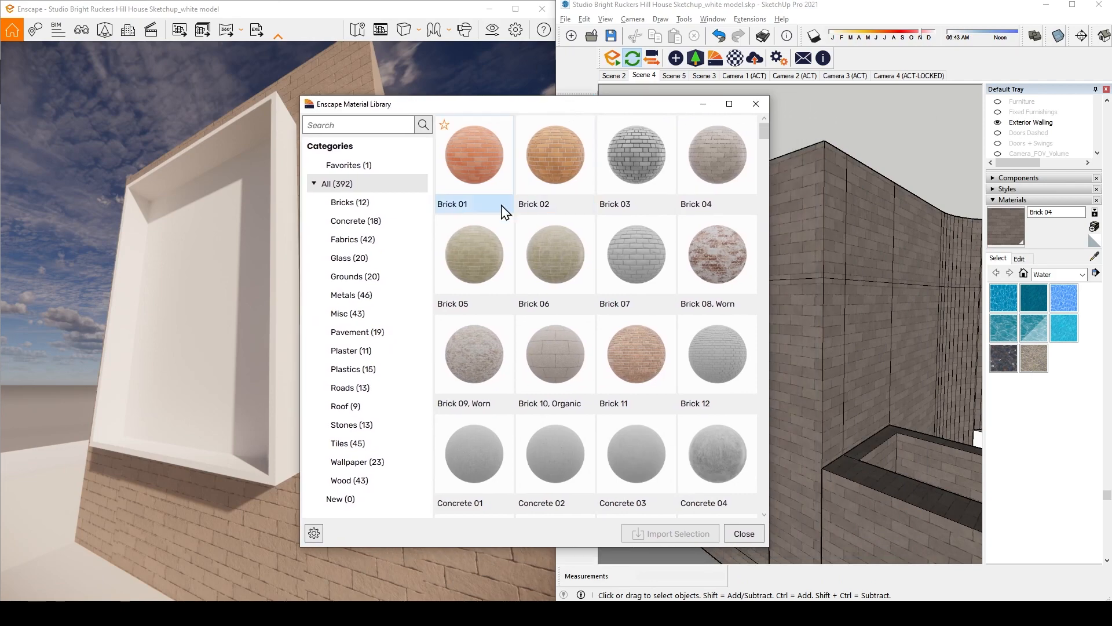
pyautogui.click(357, 295)
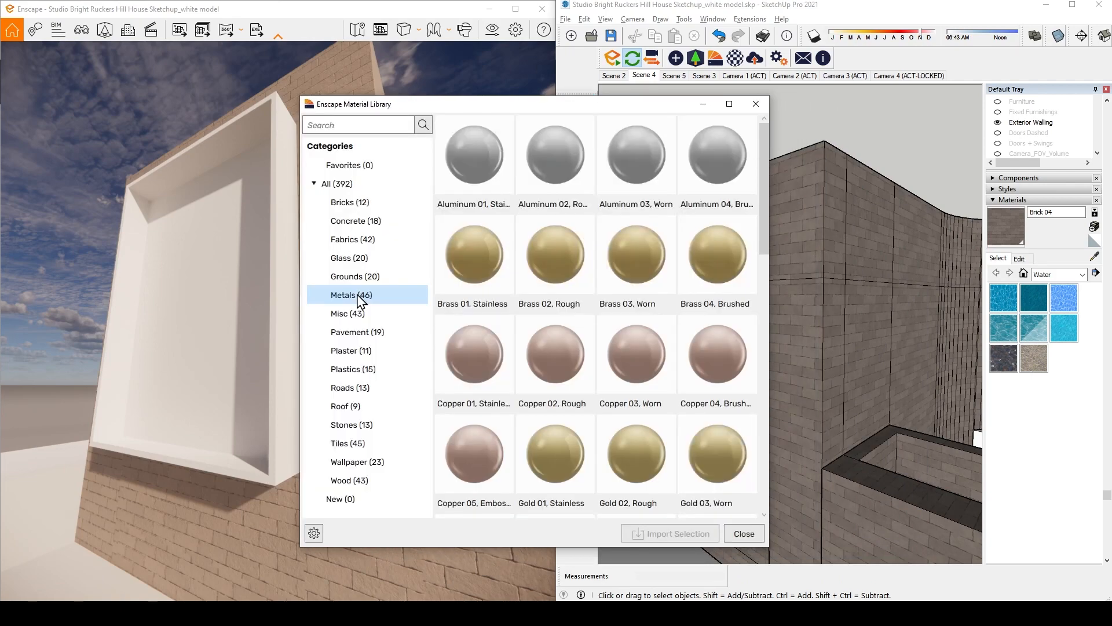
pyautogui.click(491, 249)
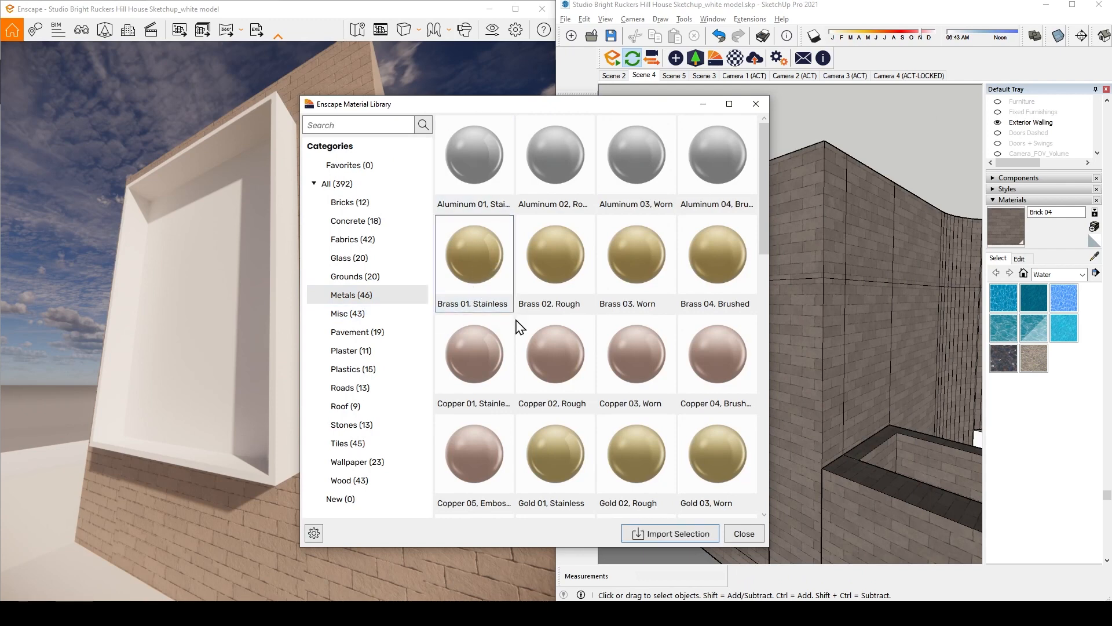
pyautogui.click(654, 535)
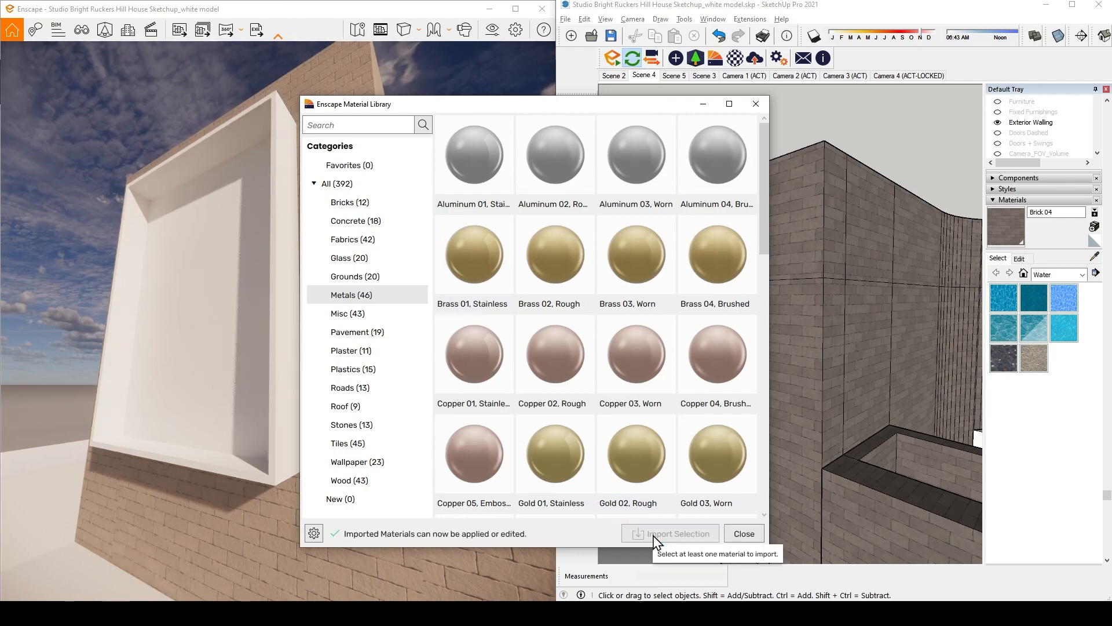
pyautogui.click(756, 103)
# Select Brass 01, Stainless in the Enscape Material Editor, paint the projecting window box with it and view its reflections in the render
pyautogui.click(735, 59)
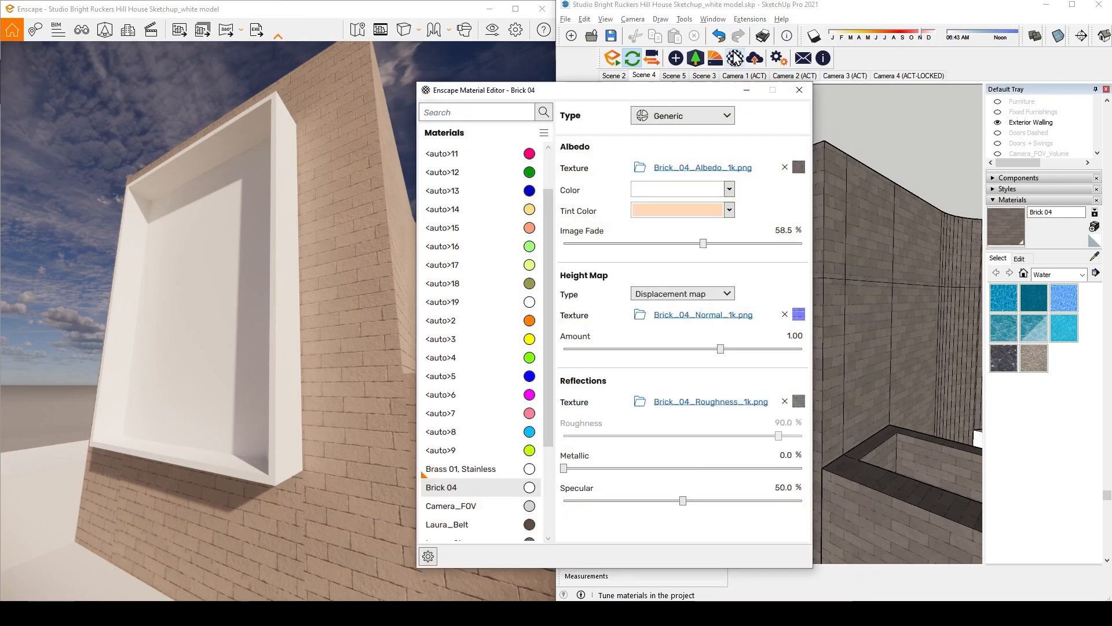
pyautogui.click(464, 476)
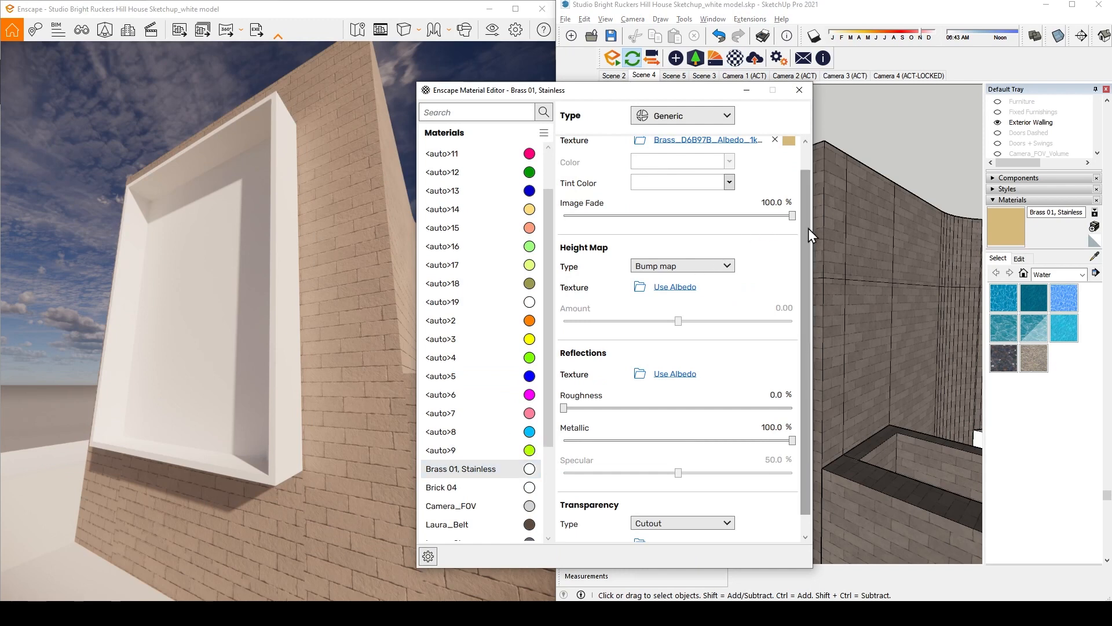
pyautogui.moveTo(808, 228); pyautogui.dragTo(806, 188)
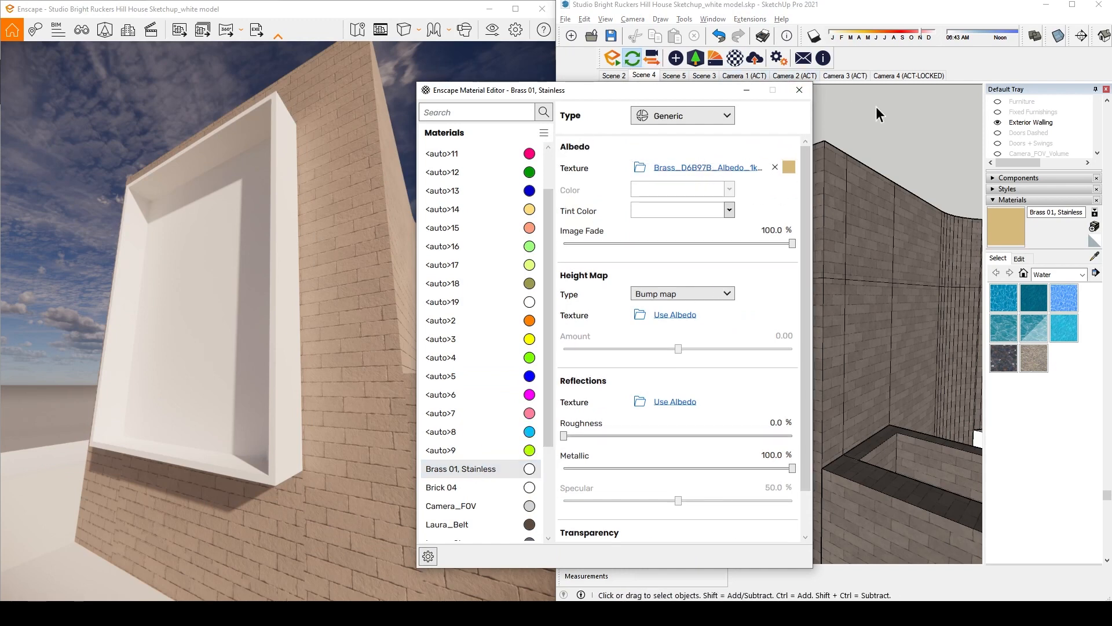
pyautogui.moveTo(684, 94)
pyautogui.mouseDown()
pyautogui.moveTo(883, 281)
pyautogui.moveTo(908, 220)
pyautogui.moveTo(736, 308)
pyautogui.moveTo(727, 328)
pyautogui.moveTo(434, 290)
pyautogui.mouseUp()
pyautogui.click(563, 131)
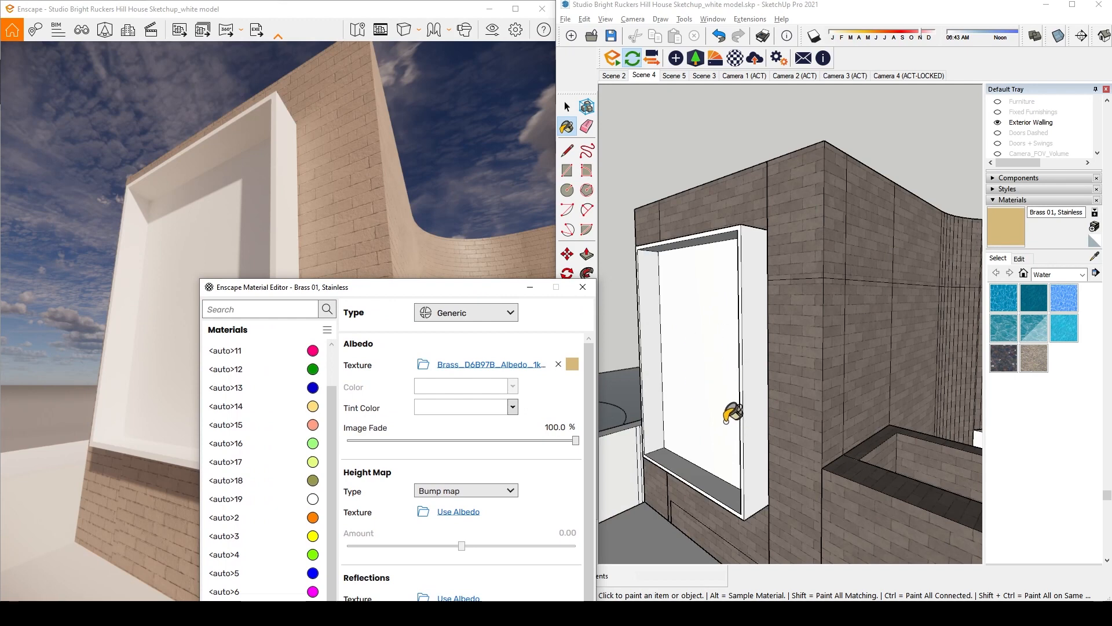
pyautogui.click(753, 351)
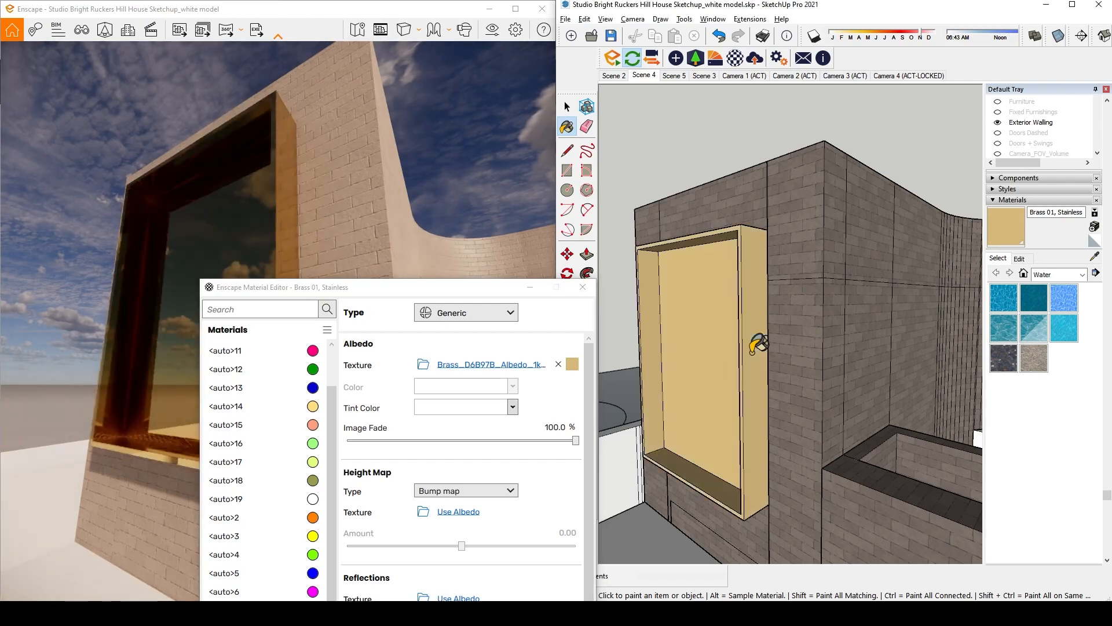
pyautogui.moveTo(447, 291); pyautogui.dragTo(620, 267)
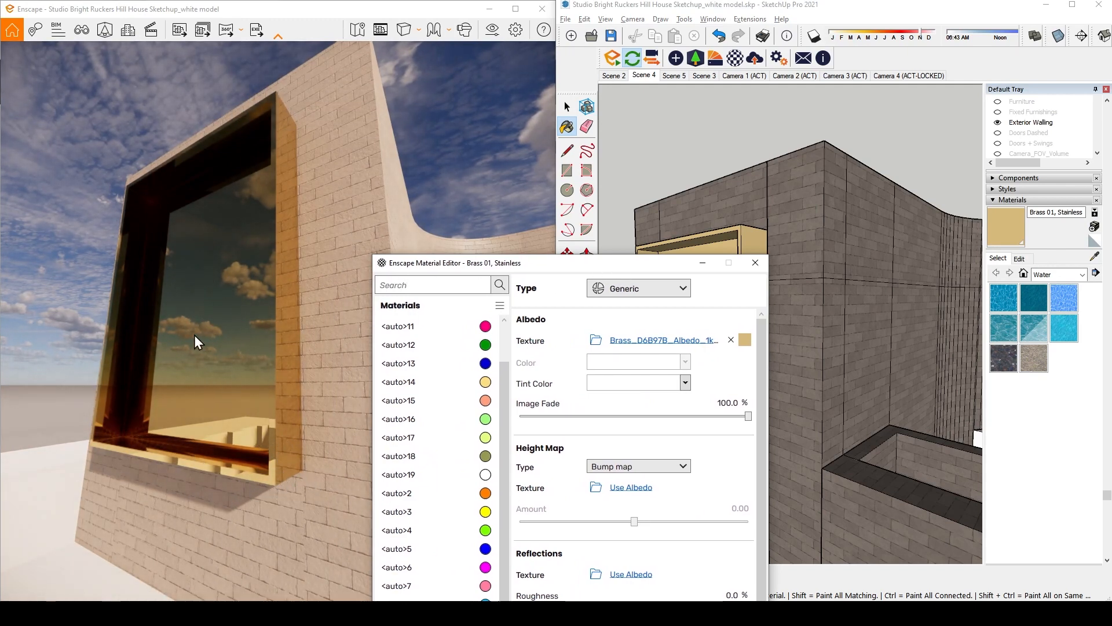
pyautogui.moveTo(623, 267); pyautogui.dragTo(420, 227)
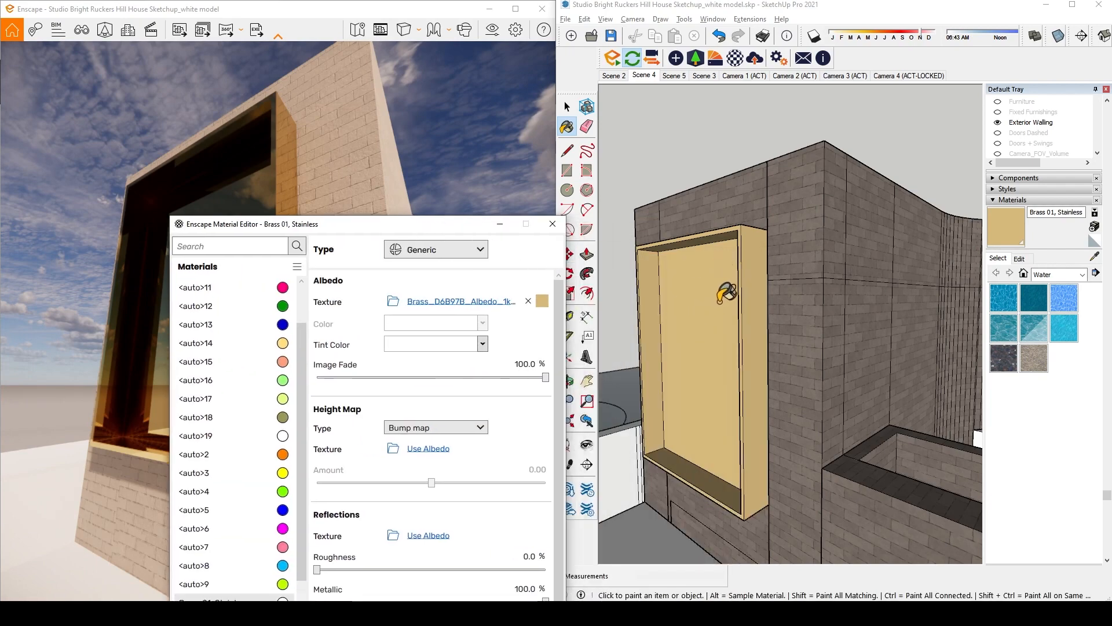
# Open the brass window box group for editing and select the large pane face inside its frame
pyautogui.click(567, 106)
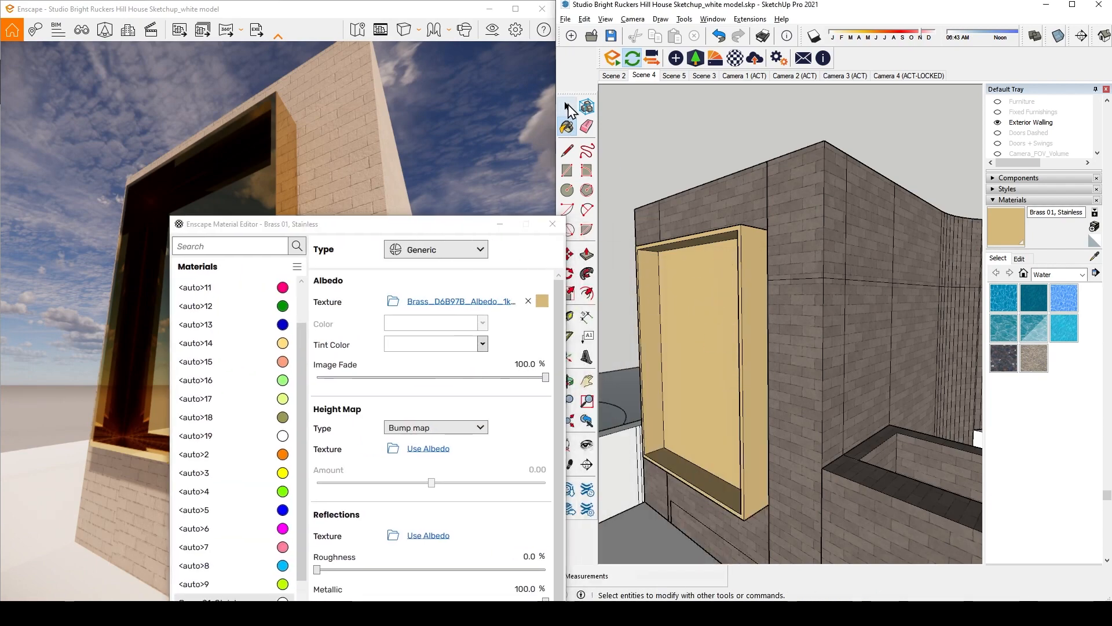
pyautogui.doubleClick(687, 371)
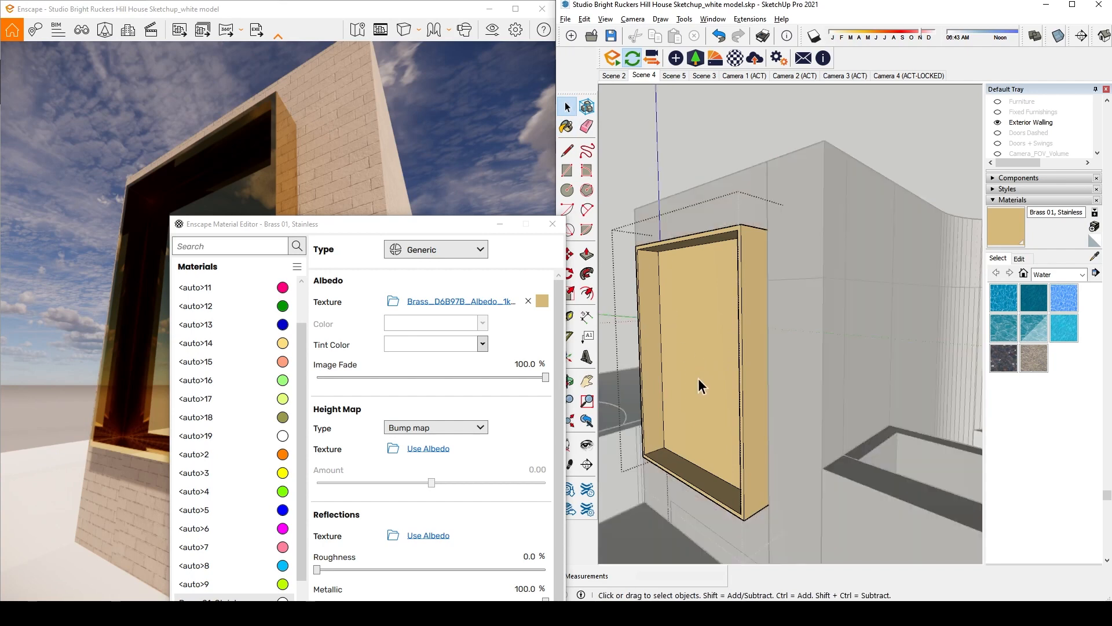
pyautogui.click(698, 350)
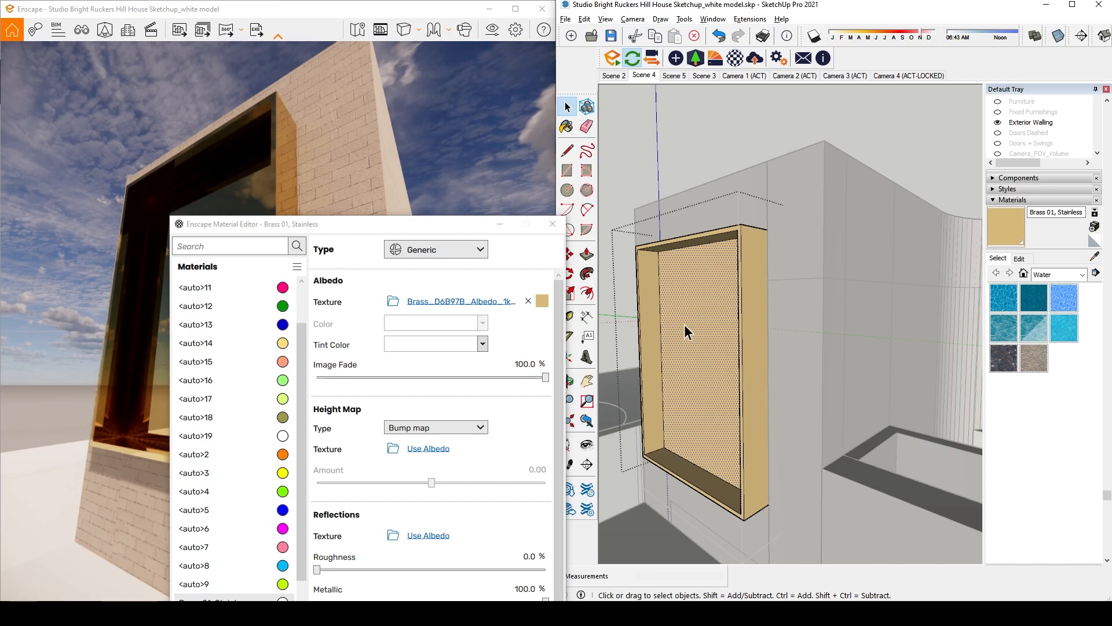
# Expand the SketchUp material settings in the default tray and widen the tray
pyautogui.click(1020, 259)
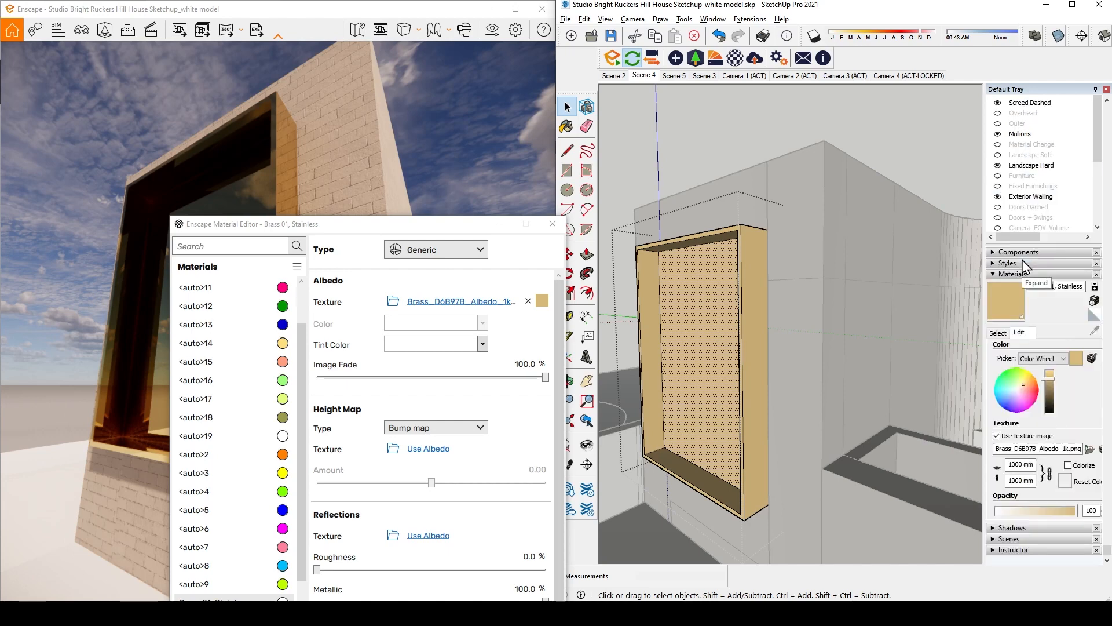
pyautogui.click(1026, 274)
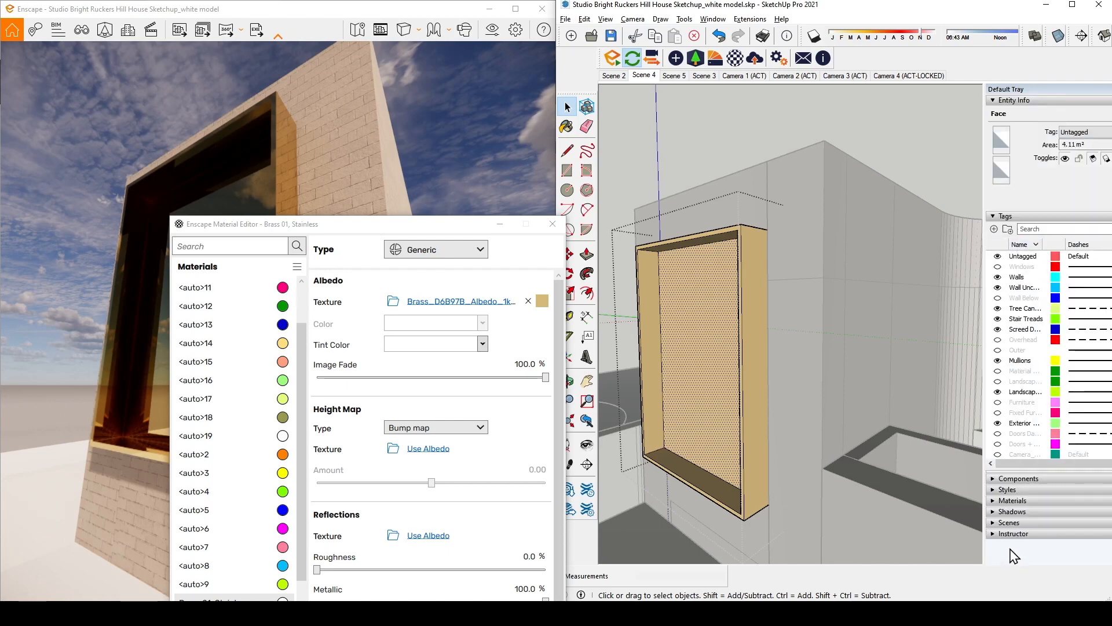
pyautogui.click(996, 500)
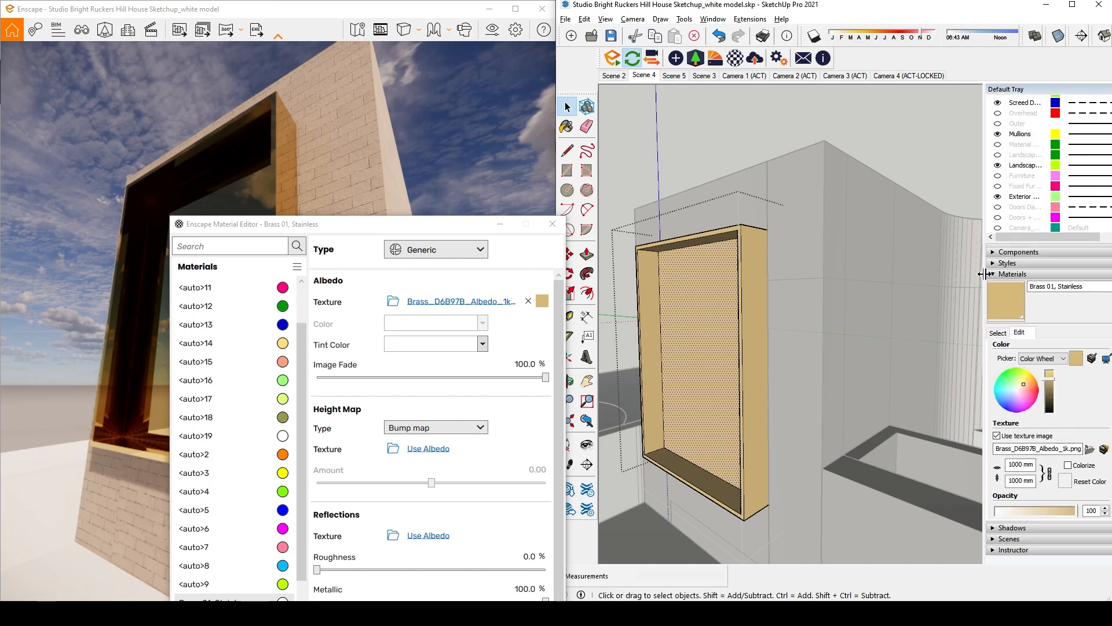
pyautogui.moveTo(985, 275); pyautogui.dragTo(851, 278)
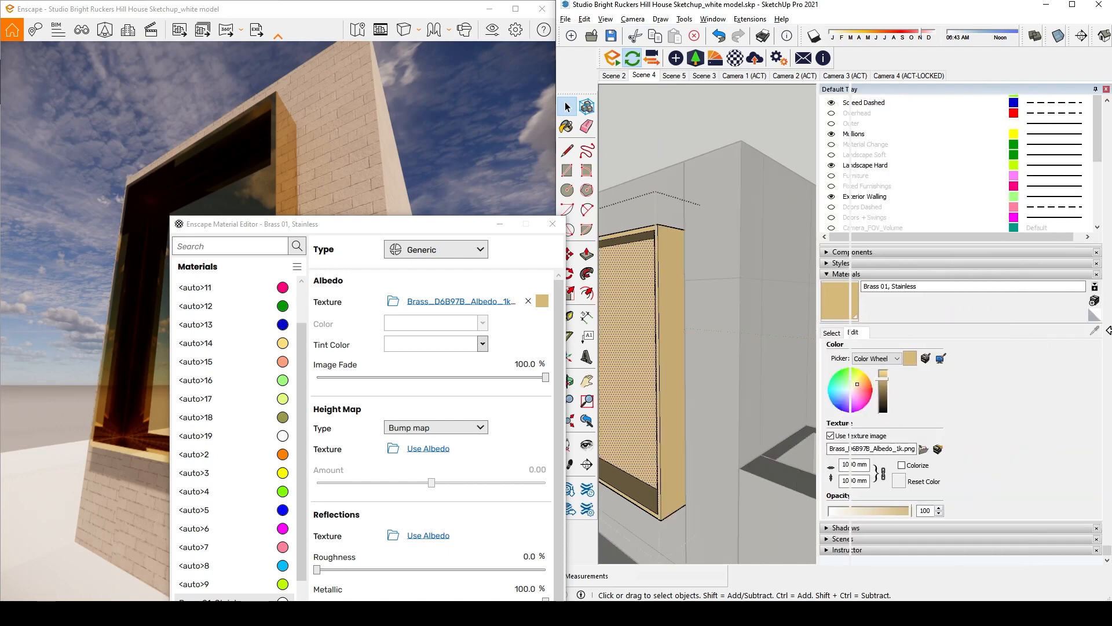
# Browse SketchUp's Glass and Mirrors collection and choose Translucent Glass Gray as the paint material
pyautogui.click(833, 332)
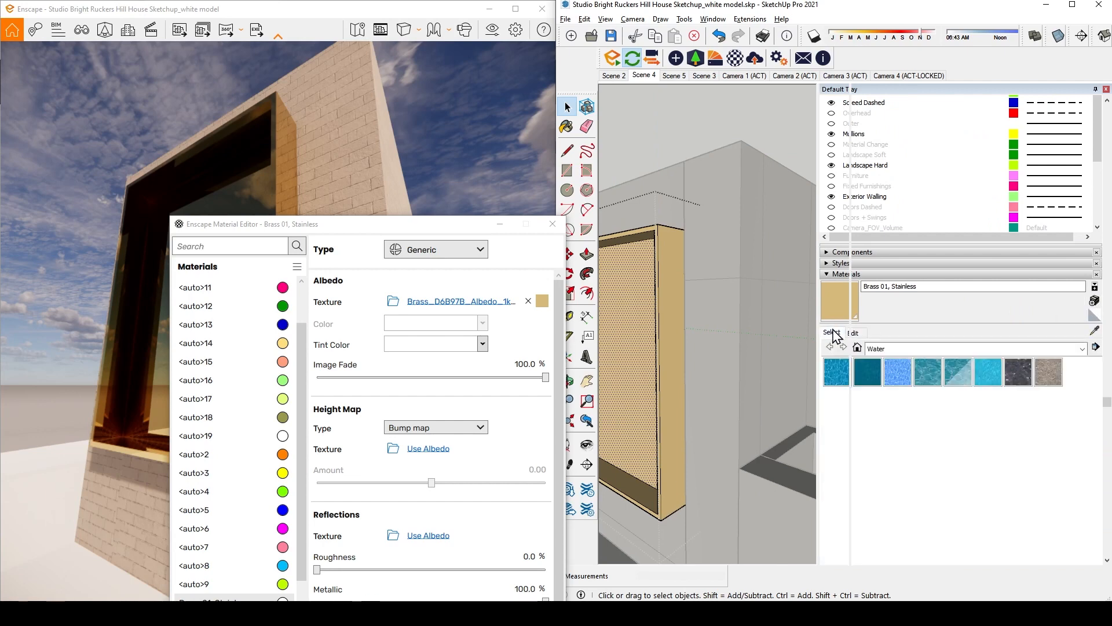
pyautogui.click(1081, 348)
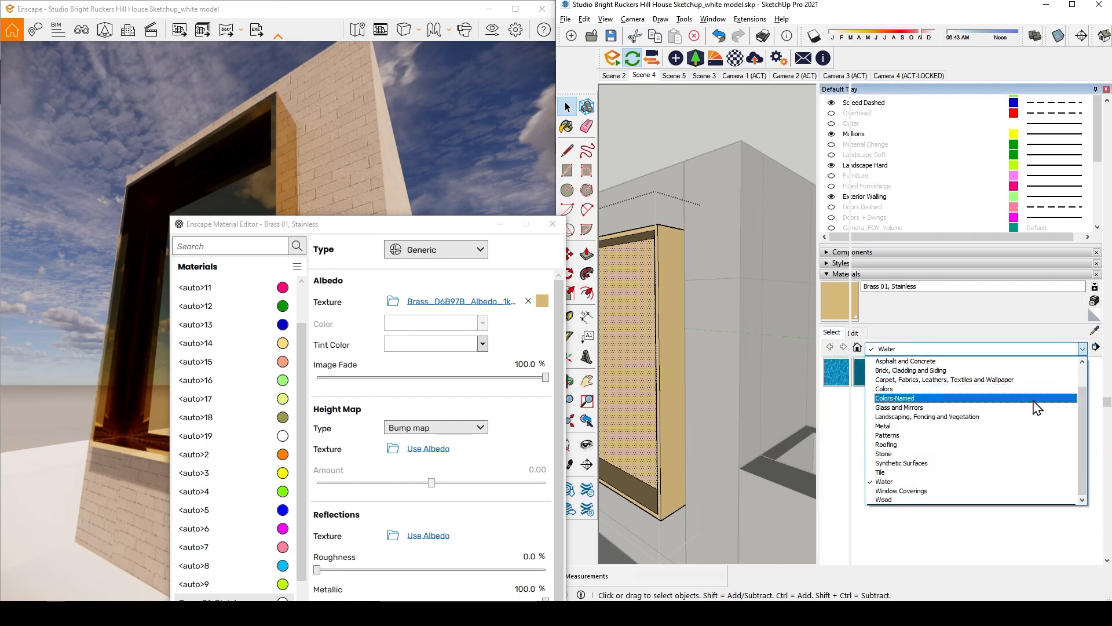
pyautogui.click(1031, 407)
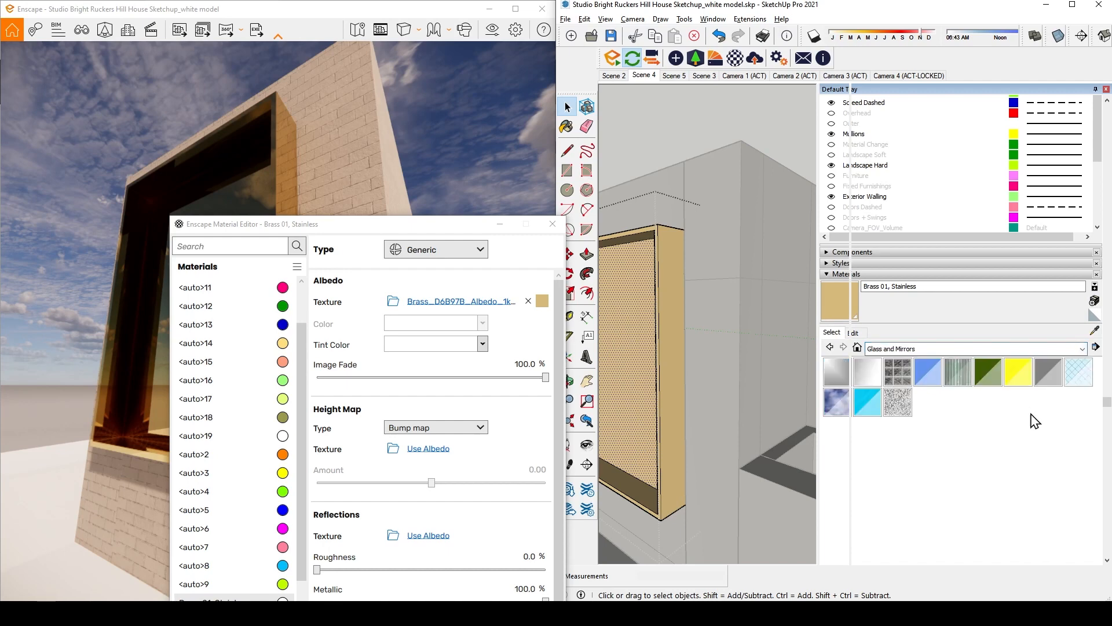
pyautogui.click(1058, 374)
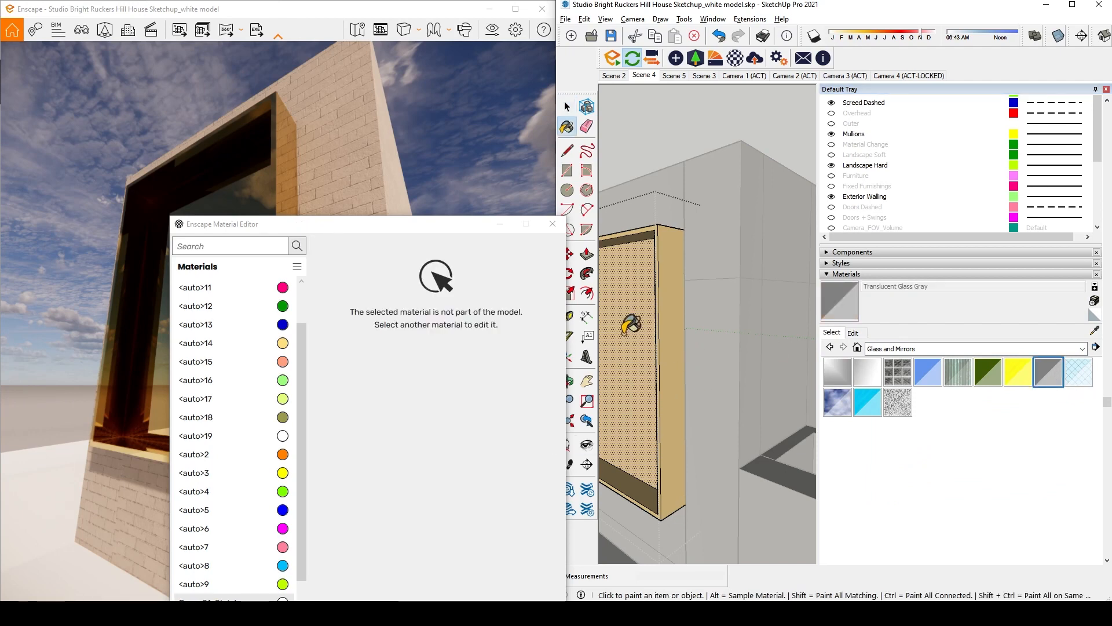
# Reselect the window's large pane face and paint it with Translucent Glass Gray
pyautogui.click(567, 106)
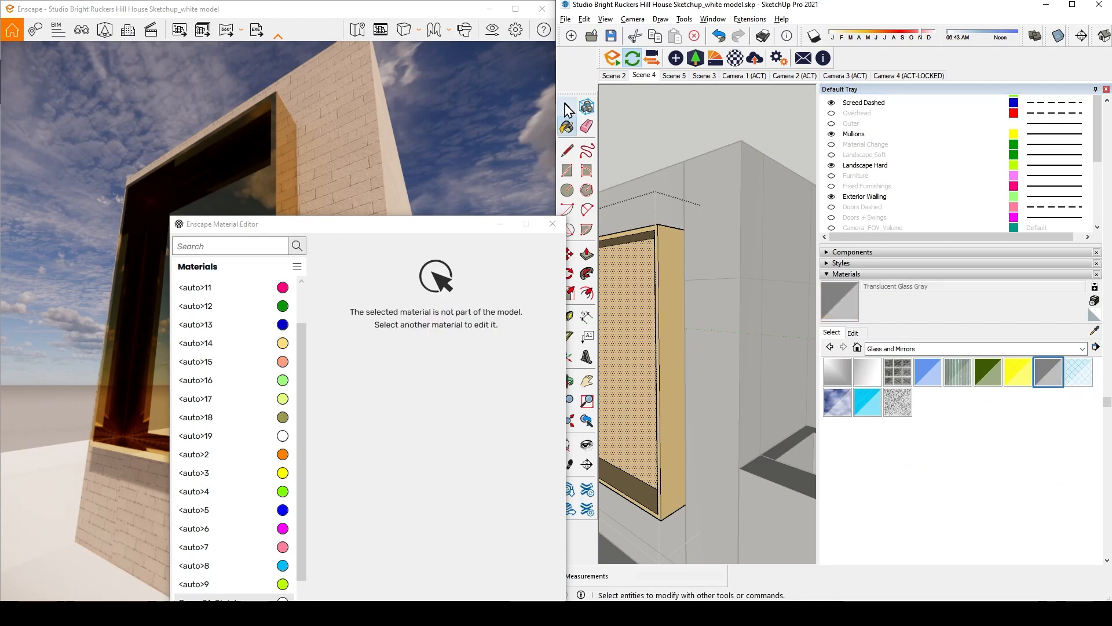
pyautogui.click(657, 150)
pyautogui.doubleClick(620, 363)
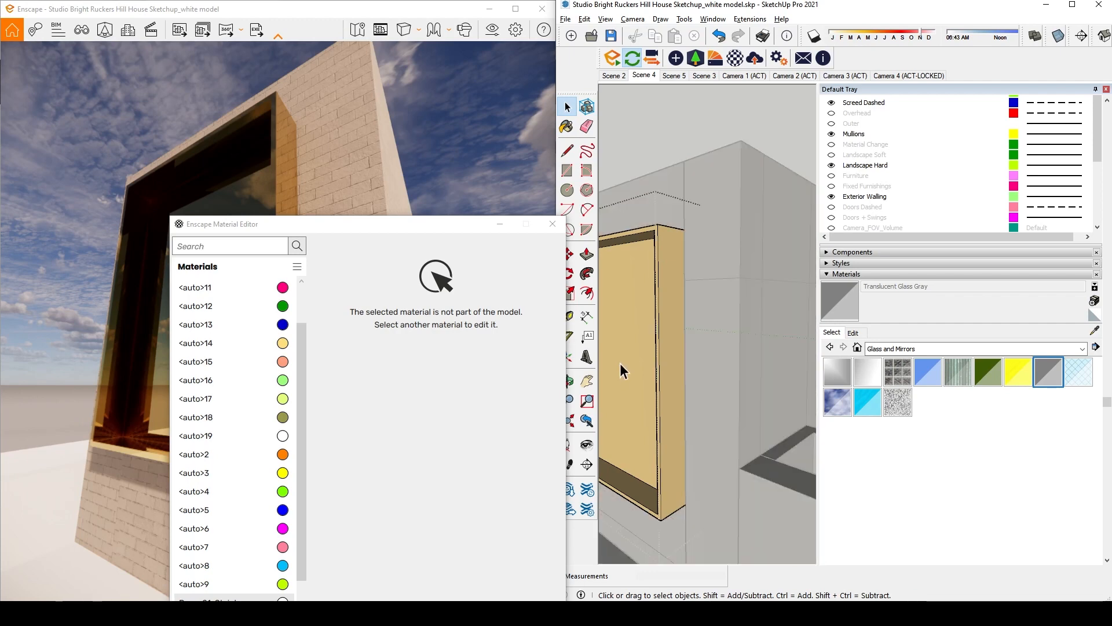
pyautogui.click(621, 329)
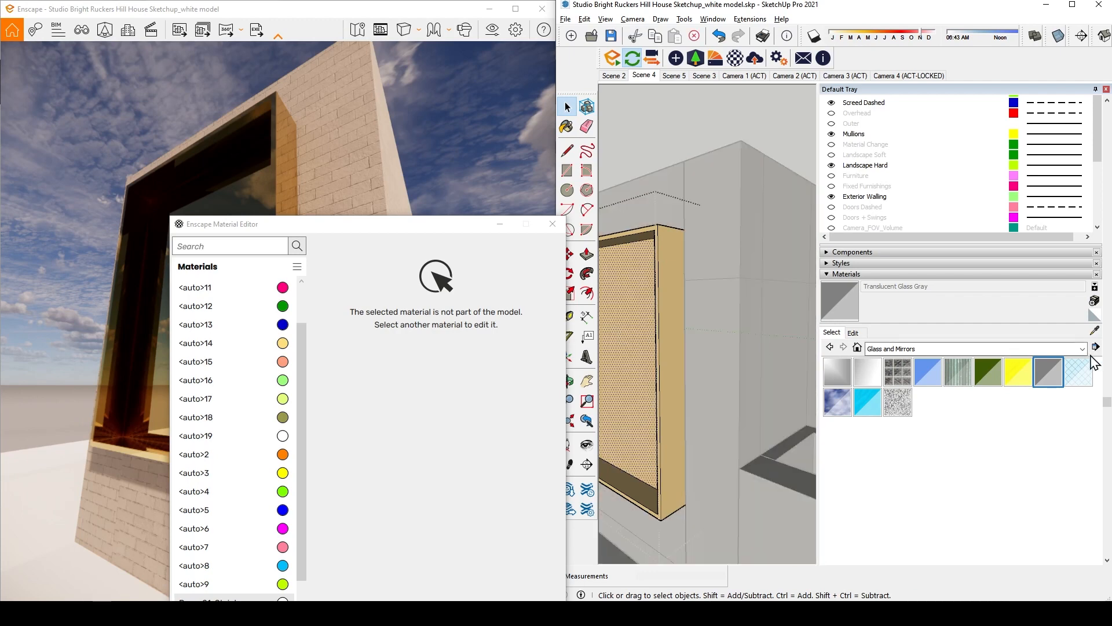
pyautogui.click(1041, 369)
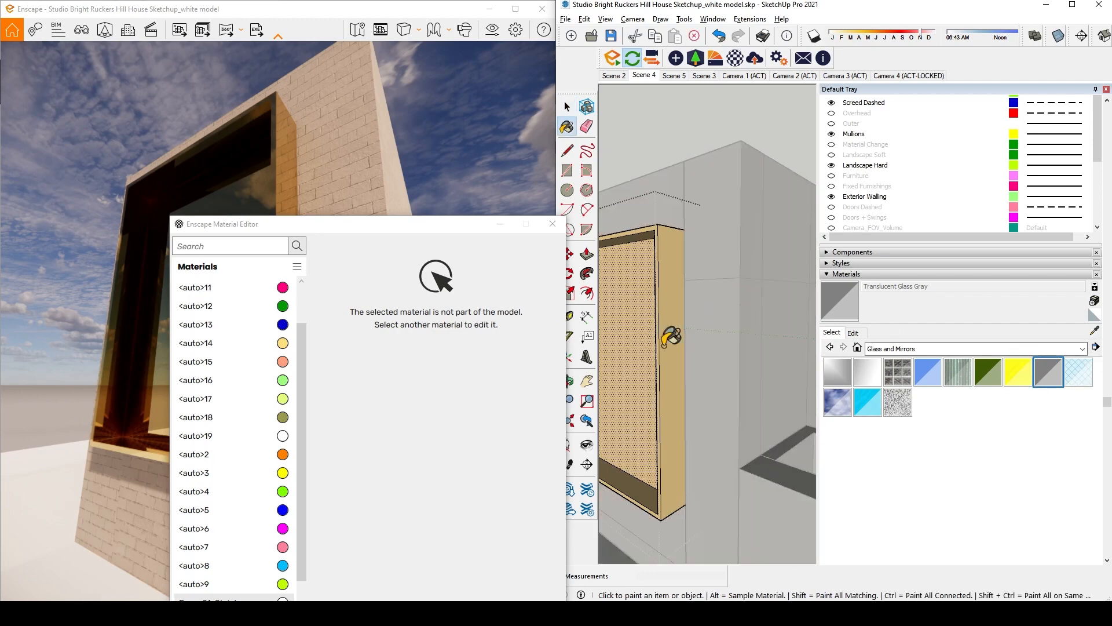
pyautogui.click(643, 323)
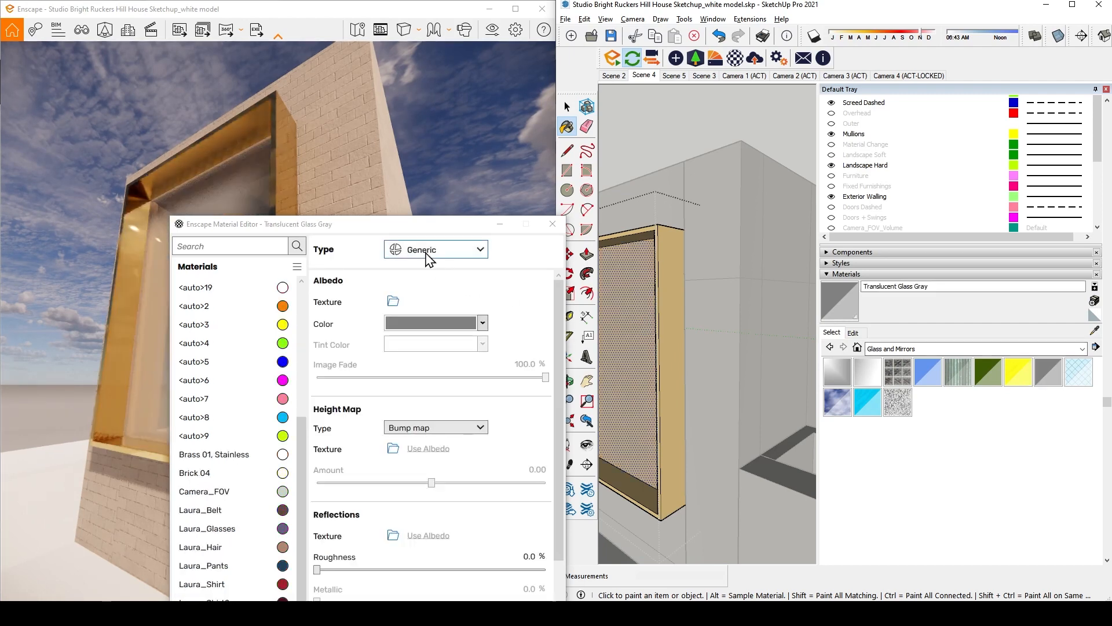
# Set the albedo color of Translucent Glass Gray to black and move the Material Editor clear of the window
pyautogui.moveTo(419, 229)
pyautogui.mouseDown()
pyautogui.moveTo(509, 387)
pyautogui.moveTo(507, 414)
pyautogui.mouseUp()
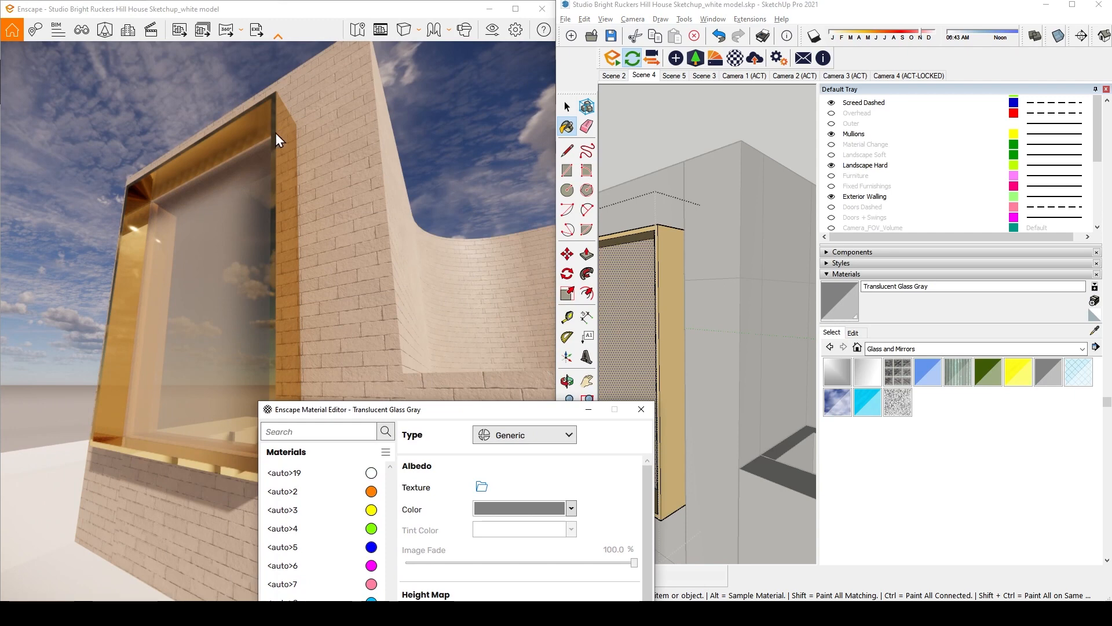
pyautogui.moveTo(450, 411); pyautogui.dragTo(474, 89)
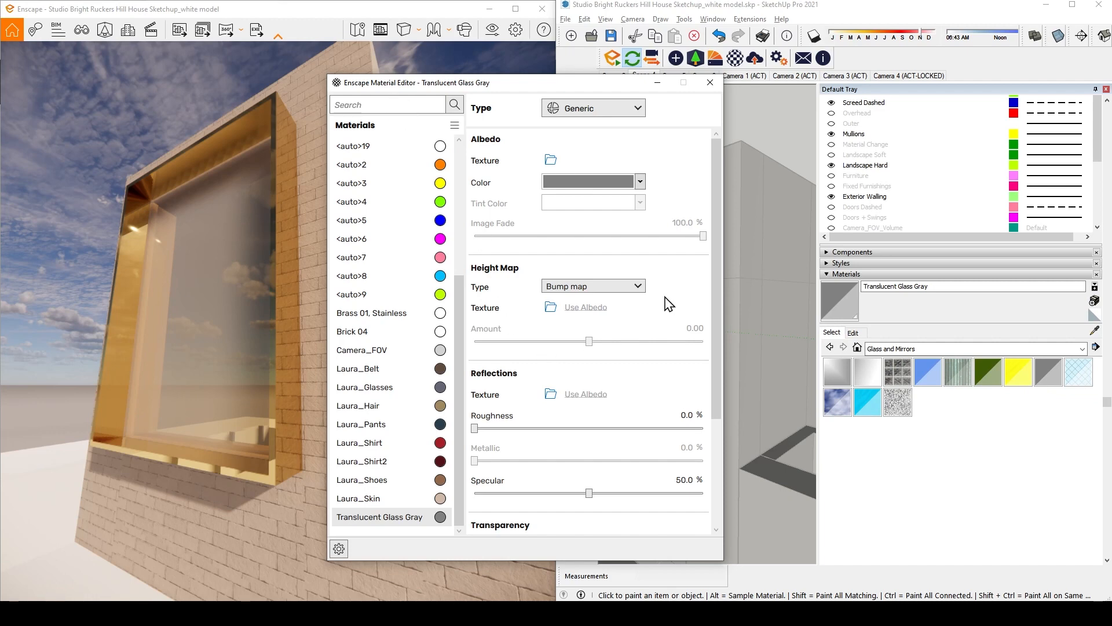
pyautogui.click(638, 182)
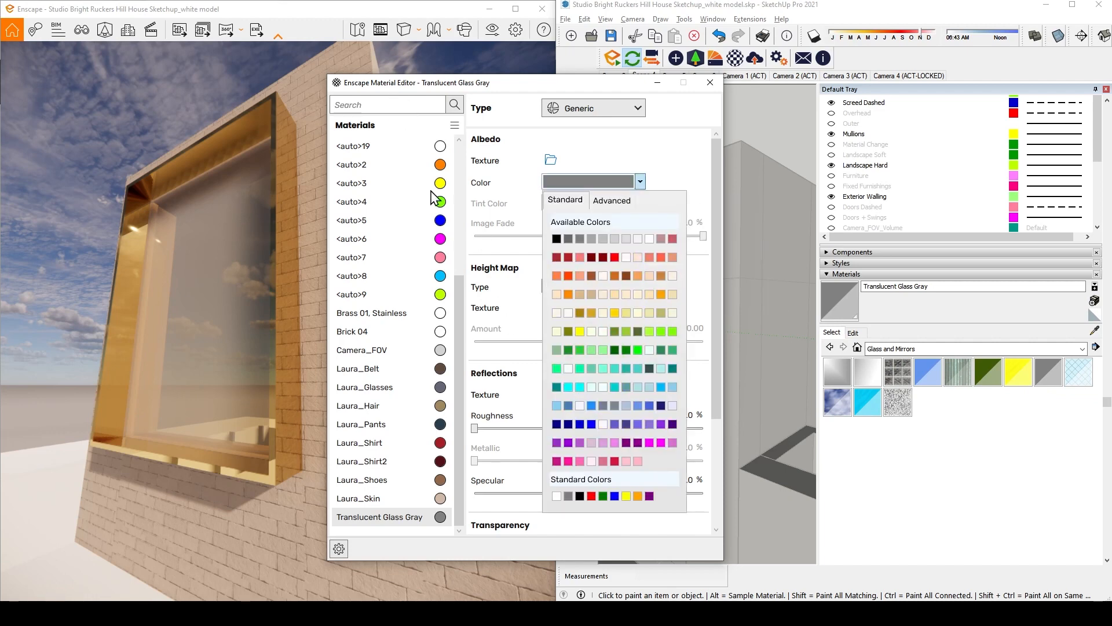
pyautogui.click(556, 238)
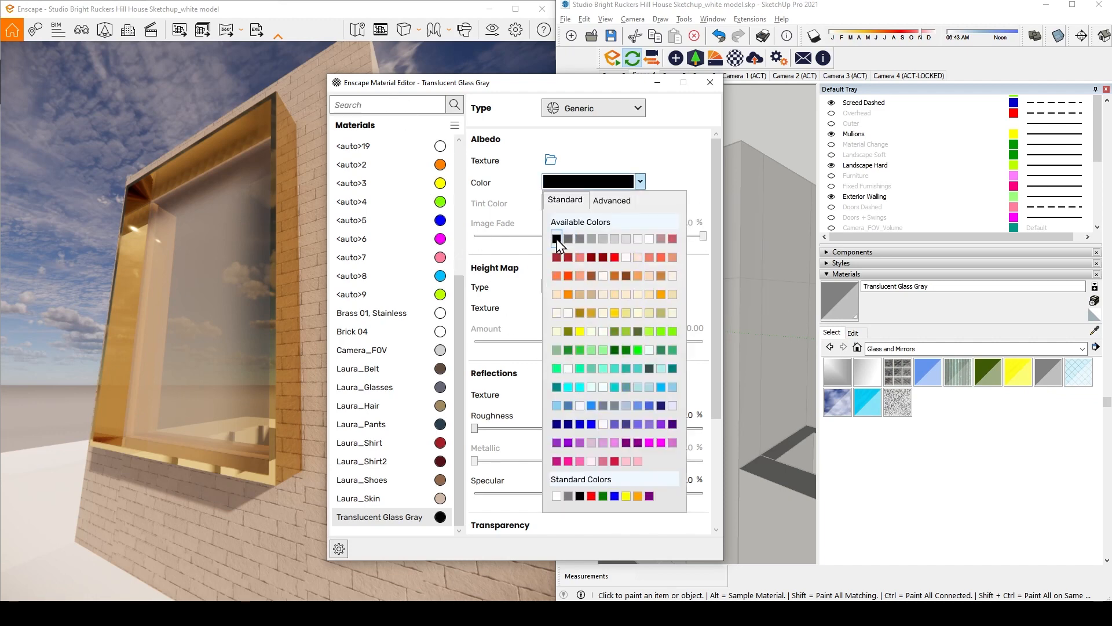
pyautogui.moveTo(585, 88); pyautogui.dragTo(603, 135)
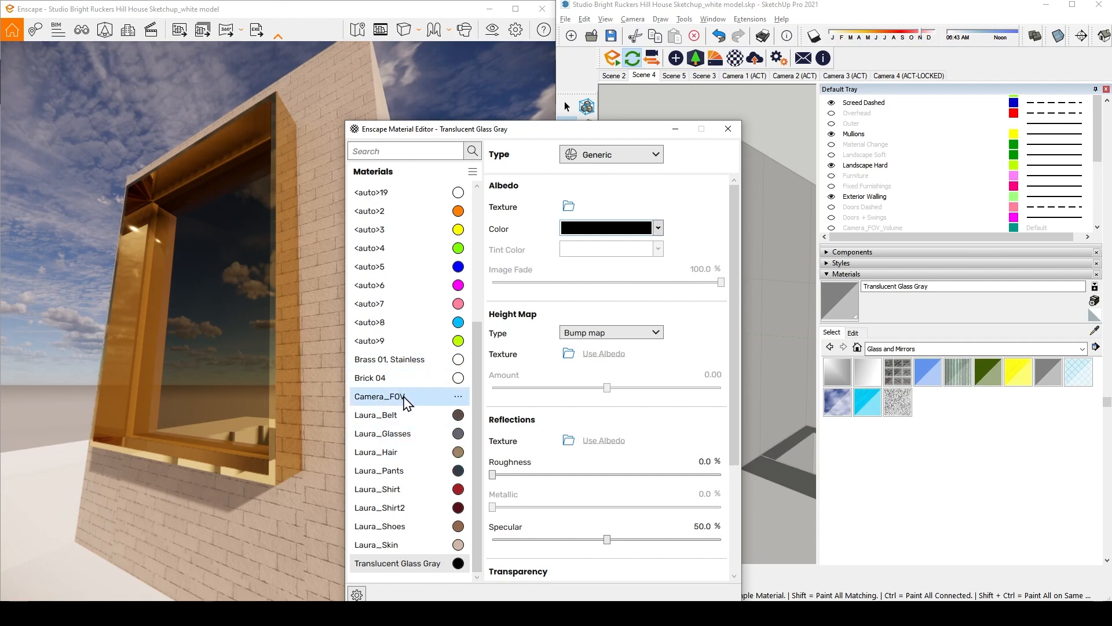
# Give Brass 01, Stainless a white tint color and lower its Image Fade to 51.4 %
pyautogui.scroll(3, 409, 403)
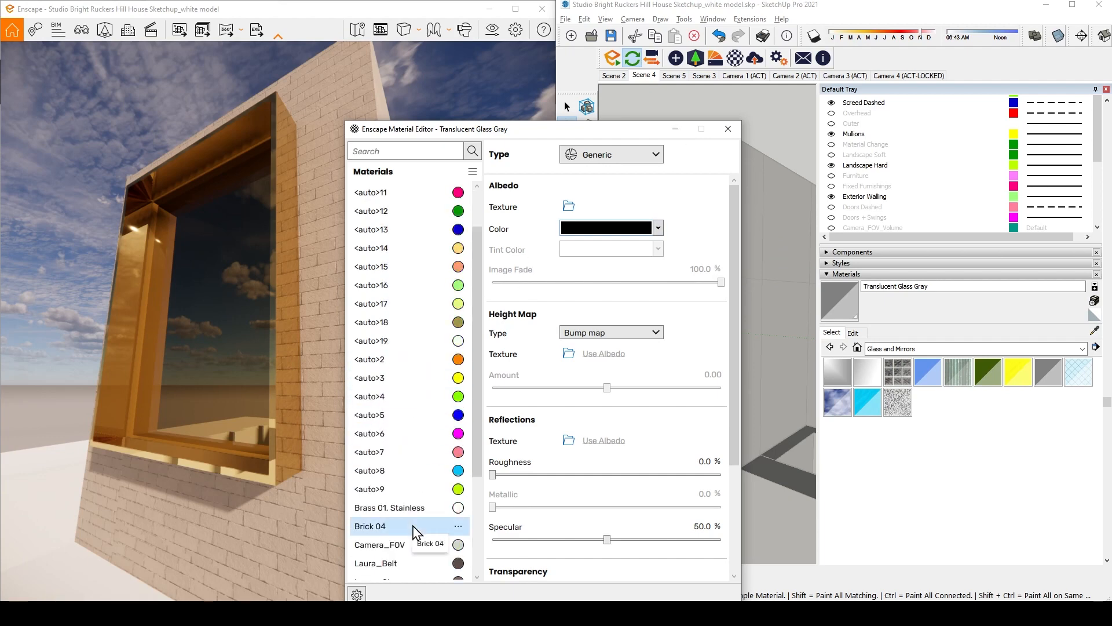
pyautogui.click(418, 508)
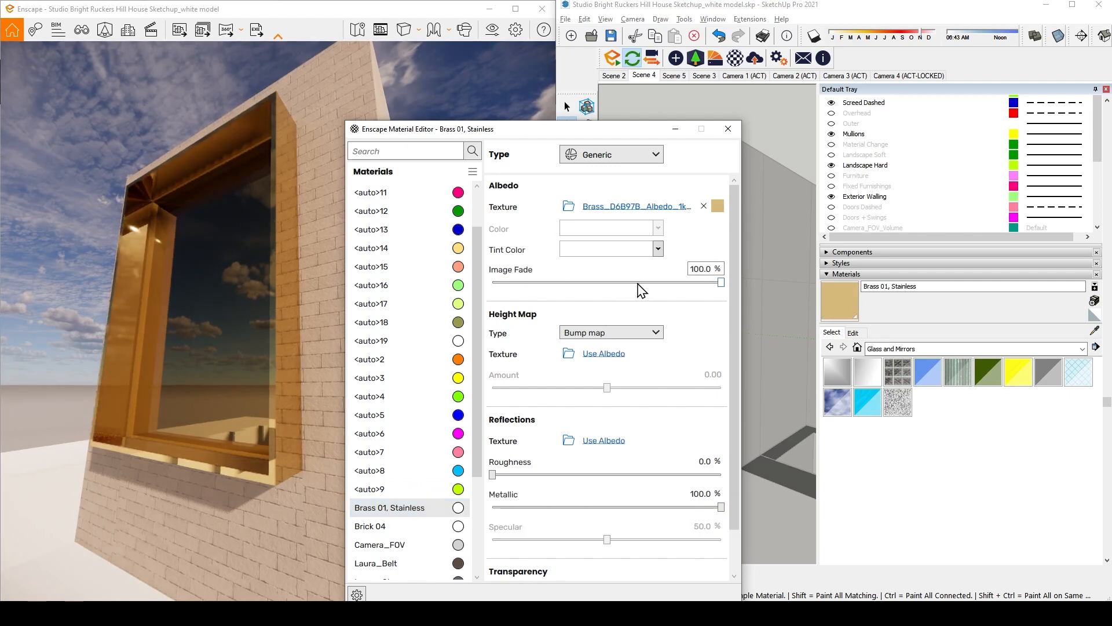
pyautogui.click(644, 249)
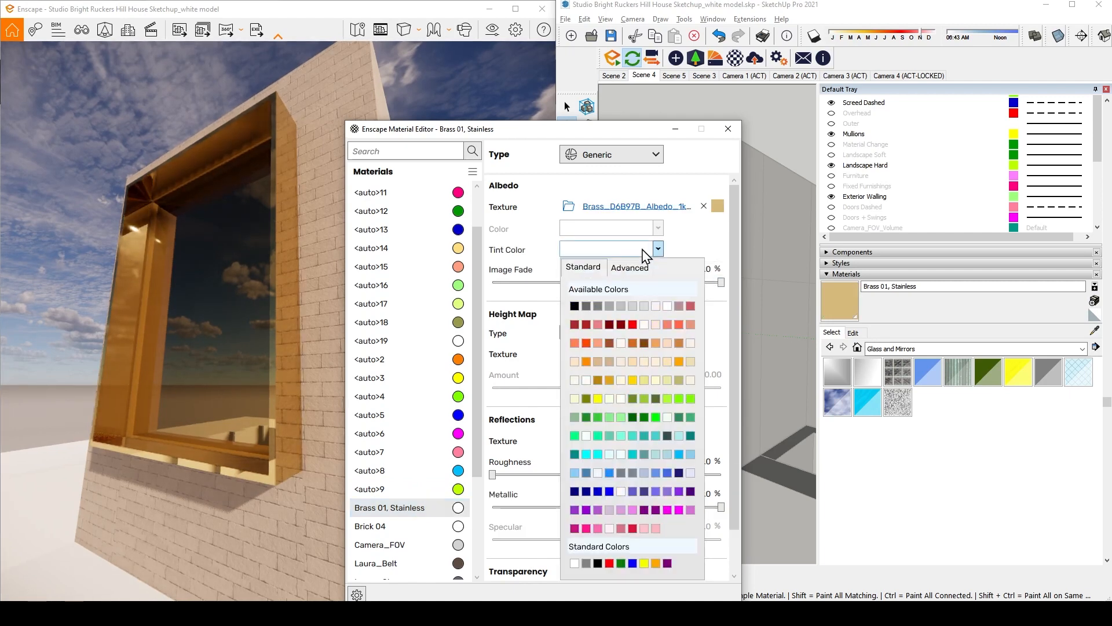
pyautogui.click(667, 307)
pyautogui.moveTo(721, 282); pyautogui.dragTo(609, 283)
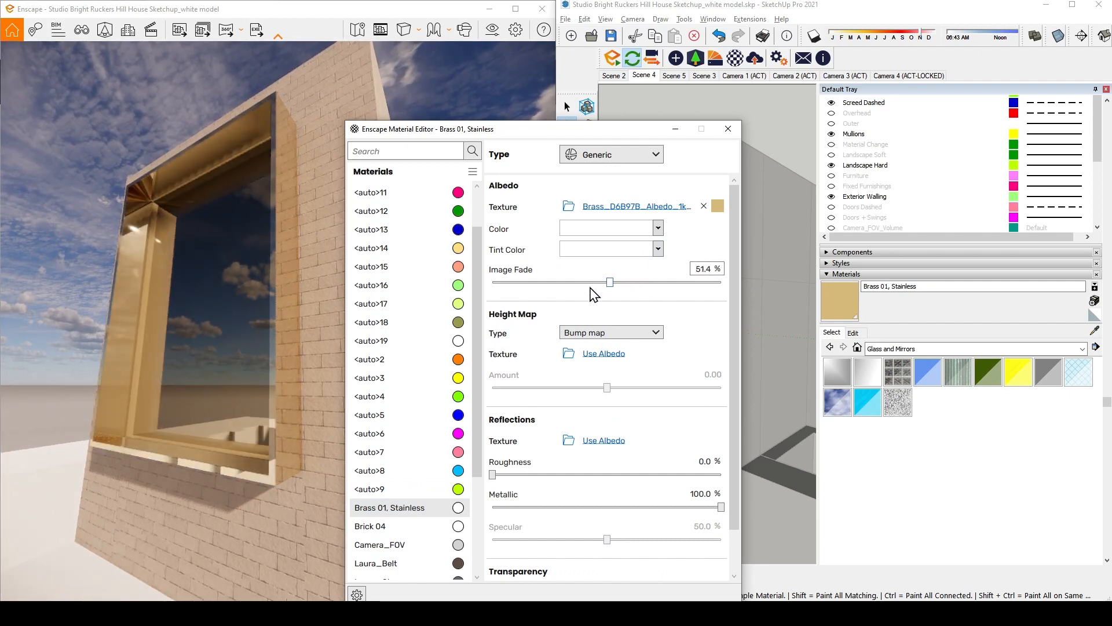
# Back the render camera away from the window and examine the brass box and glass on the whole house
pyautogui.scroll(-3, 54, 220)
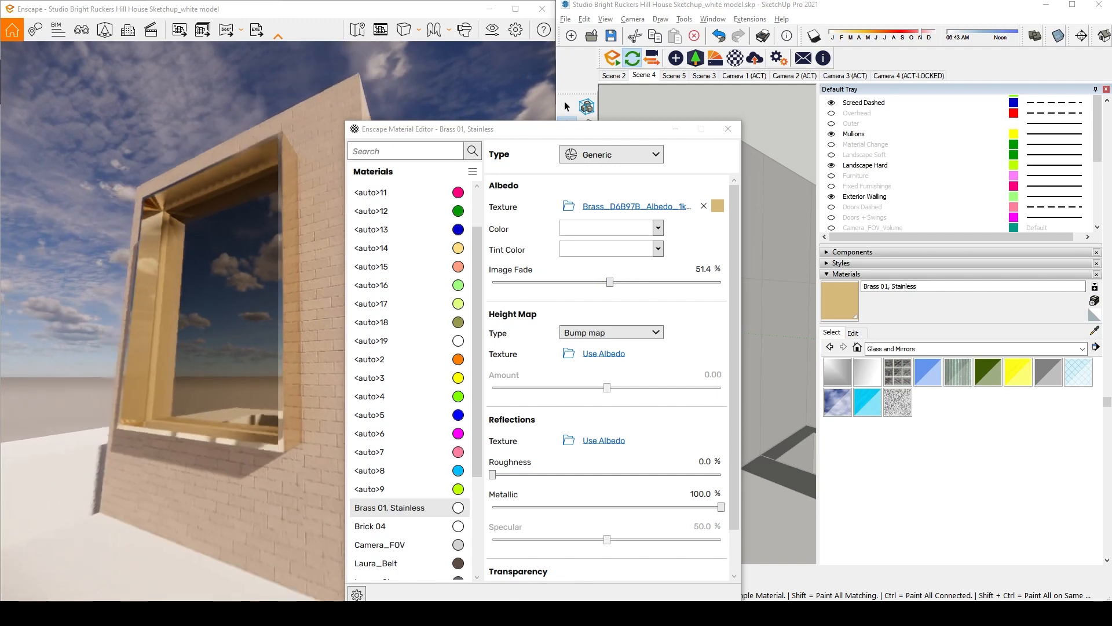
pyautogui.scroll(-4, 173, 322)
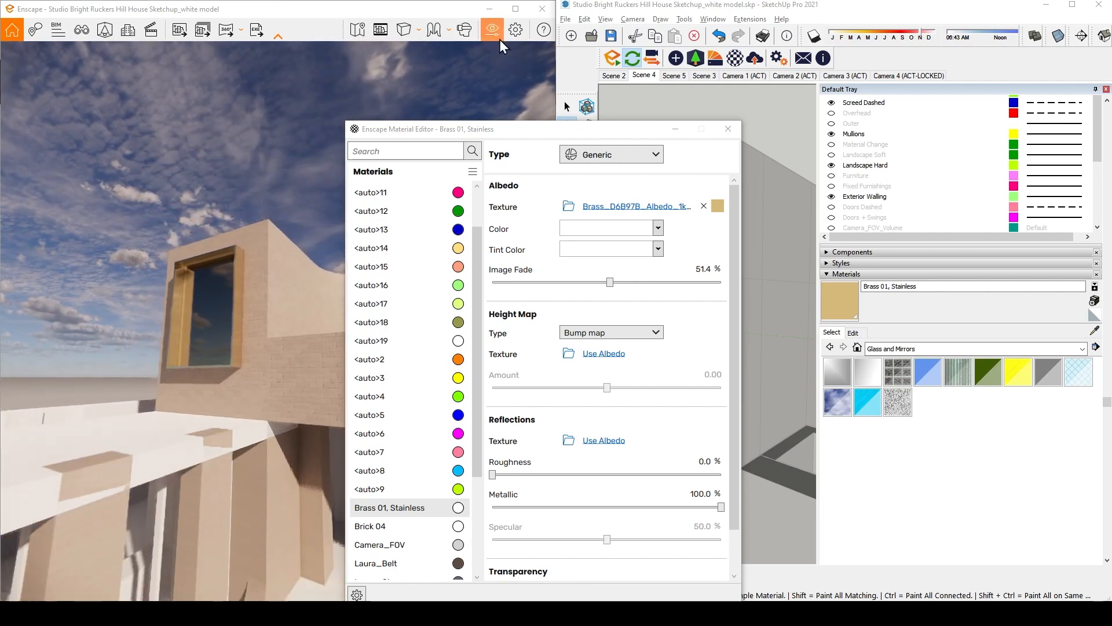
pyautogui.moveTo(539, 129); pyautogui.dragTo(740, 116)
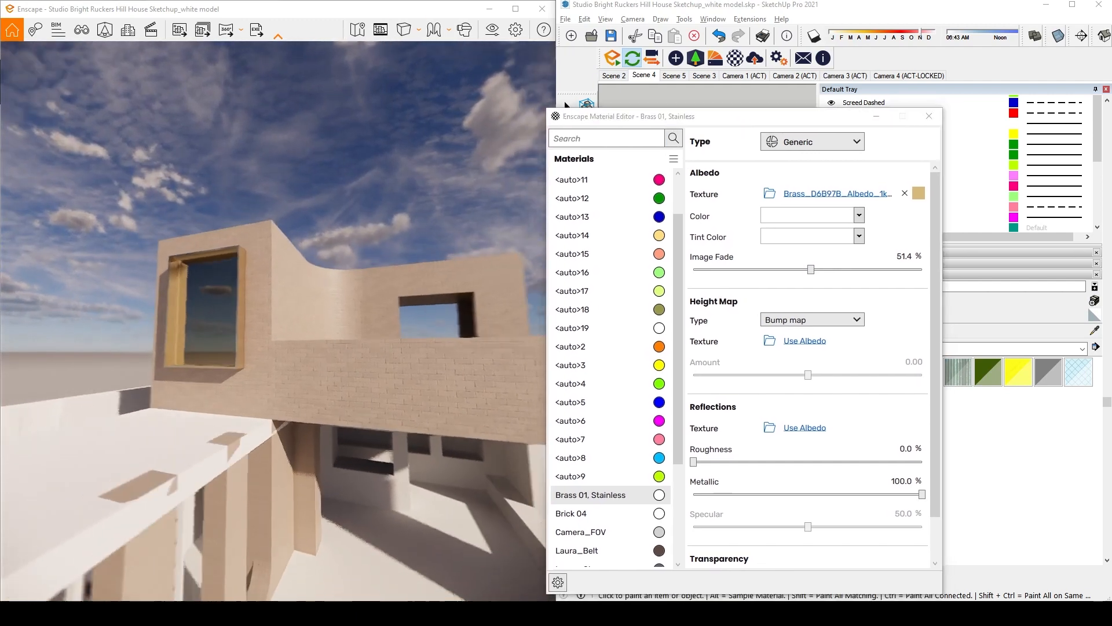
pyautogui.scroll(-5, 113, 252)
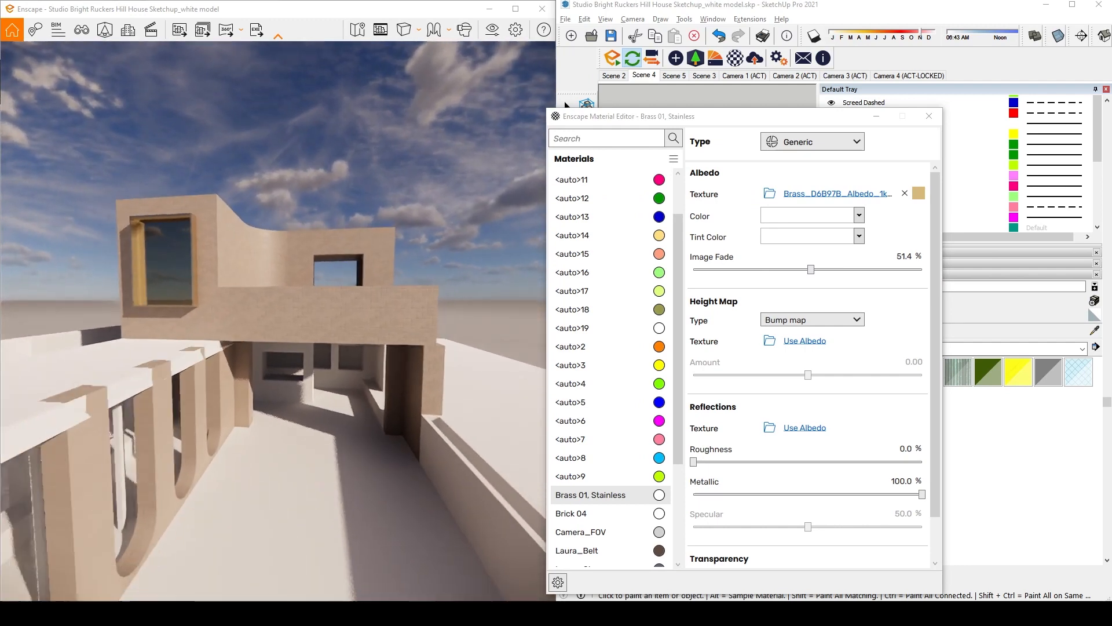
pyautogui.press('e')
pyautogui.press('q')
pyautogui.moveTo(113, 252); pyautogui.dragTo(85, 252)
pyautogui.press('w')
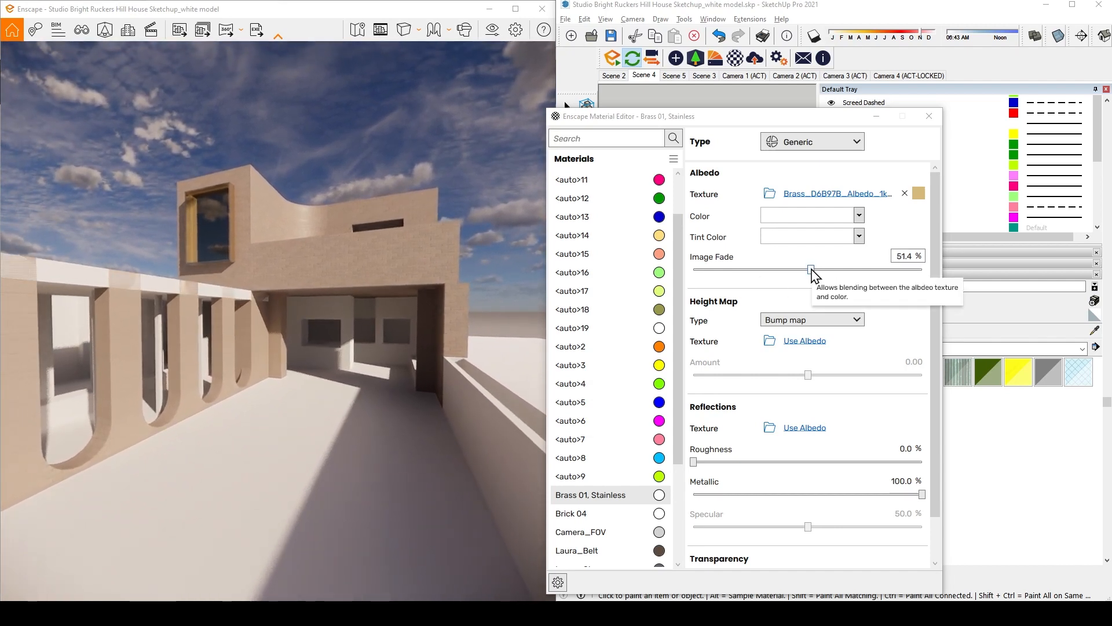
# Compare Image Fade strengths on the brass, then set Image Fade to 38.2 % and Metallic to 100 %
pyautogui.moveTo(809, 269); pyautogui.dragTo(769, 268)
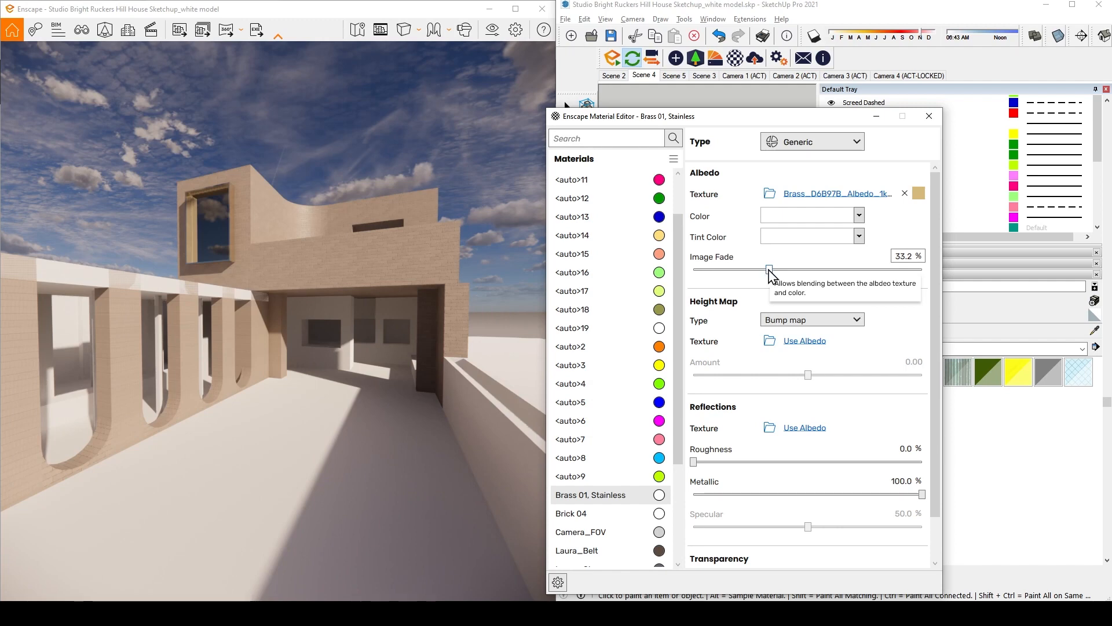
pyautogui.moveTo(770, 270); pyautogui.dragTo(777, 270)
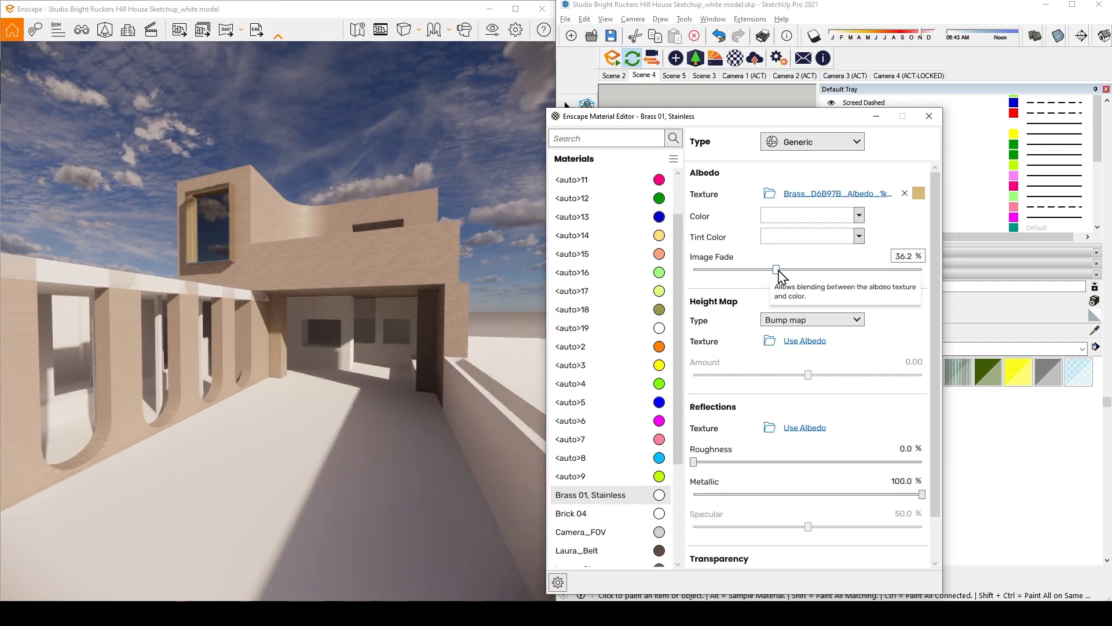
pyautogui.moveTo(777, 271); pyautogui.dragTo(1046, 288)
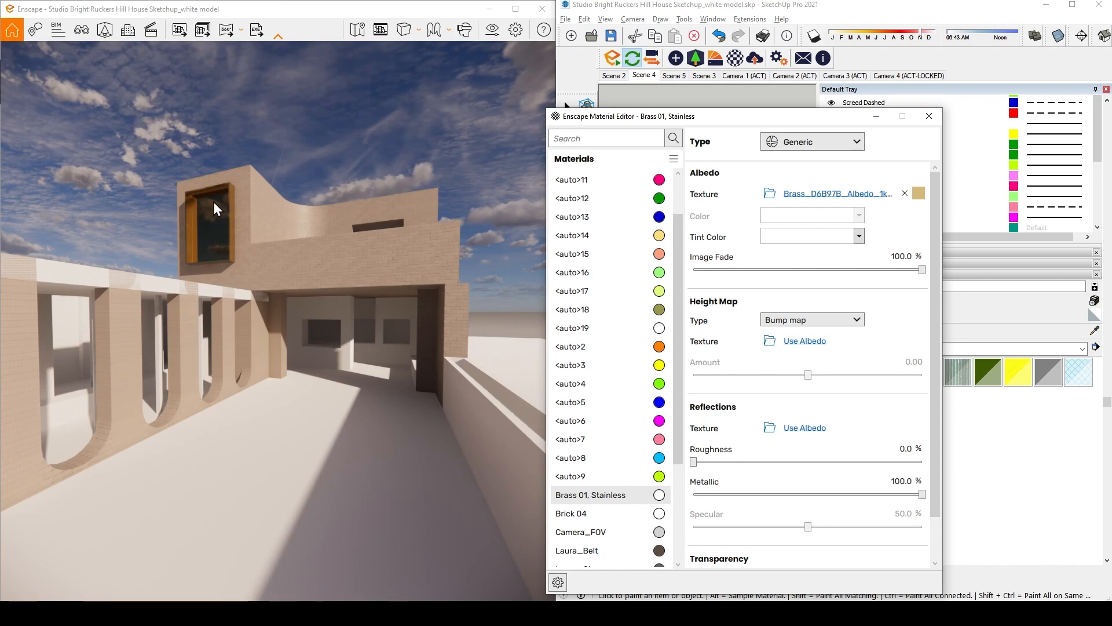
pyautogui.moveTo(923, 264); pyautogui.dragTo(781, 269)
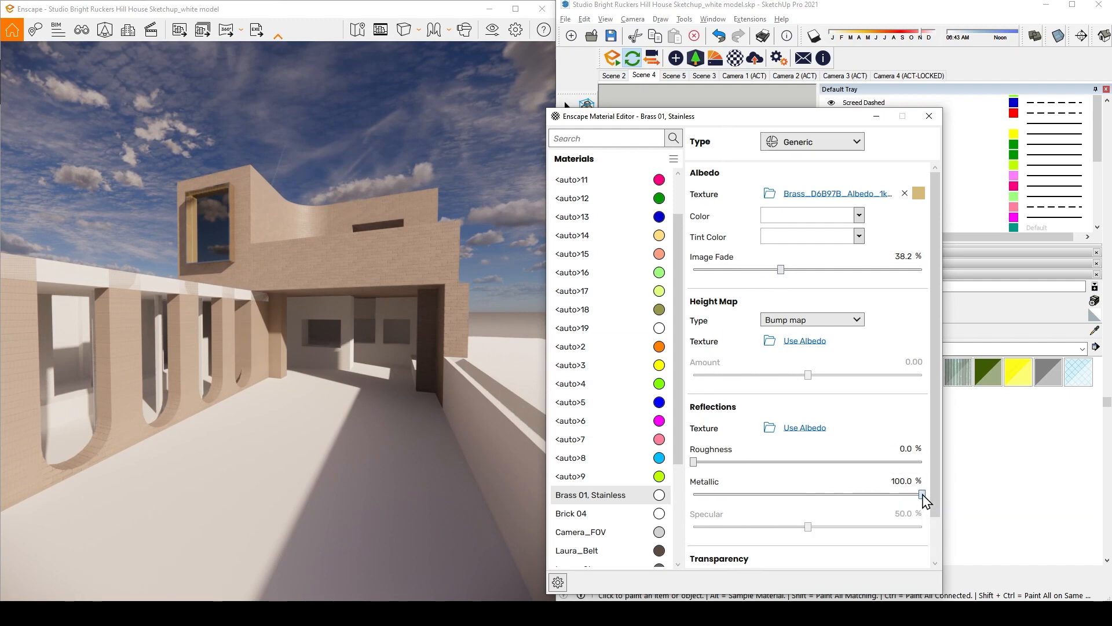
pyautogui.moveTo(923, 494); pyautogui.dragTo(1016, 498)
pyautogui.scroll(-1, 851, 493)
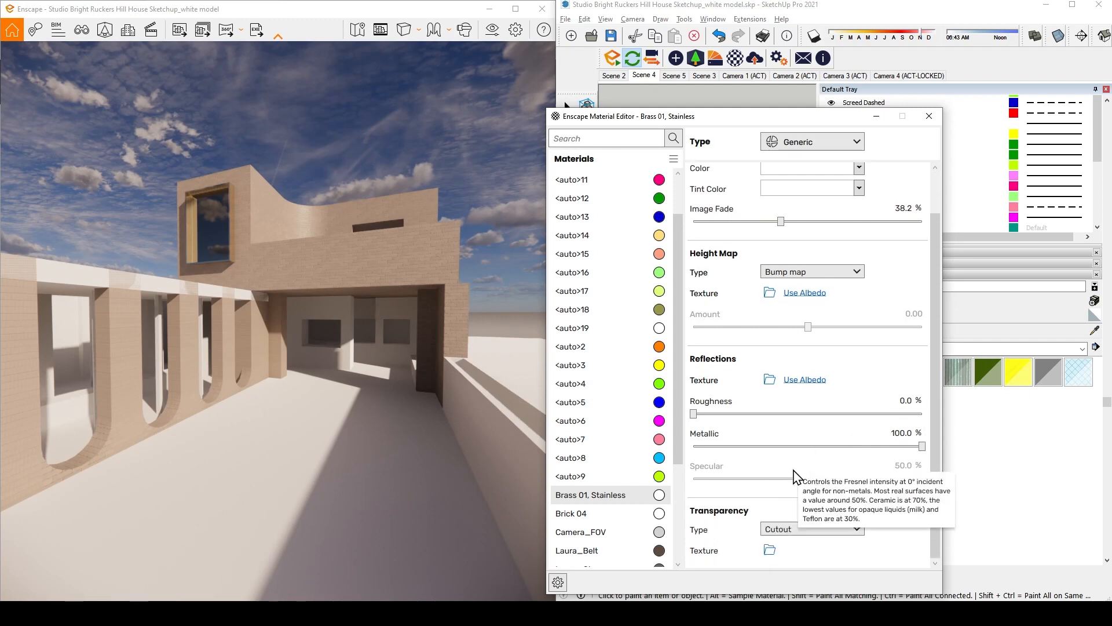
# Raise the opacity of Translucent Glass Gray to 64 % and minimize the Material Editor
pyautogui.scroll(-3, 644, 522)
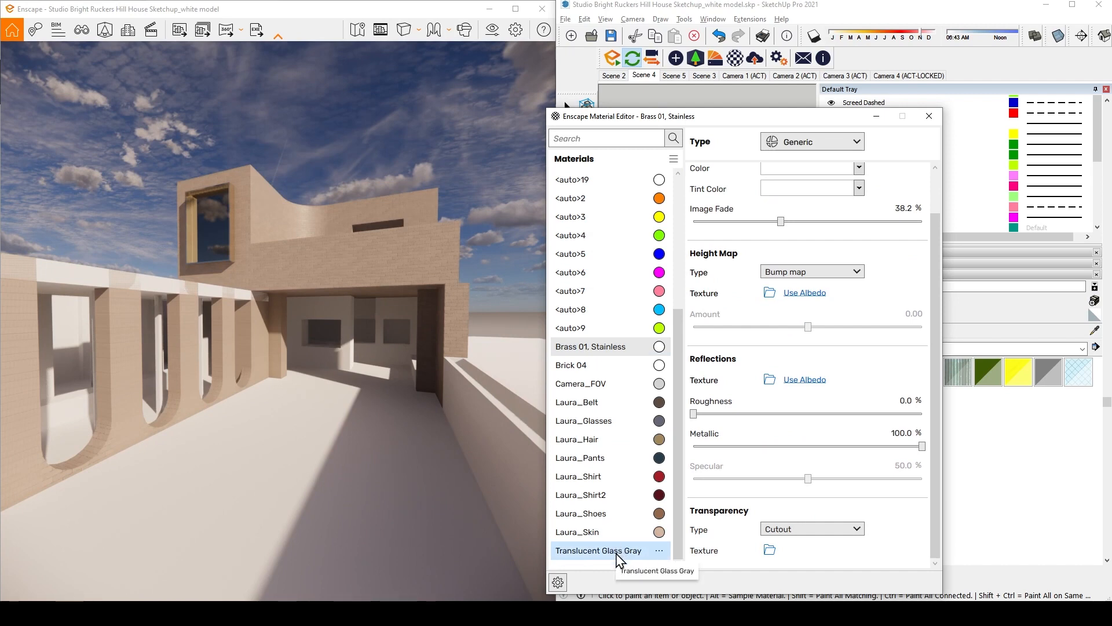
pyautogui.click(619, 551)
pyautogui.scroll(-3, 760, 536)
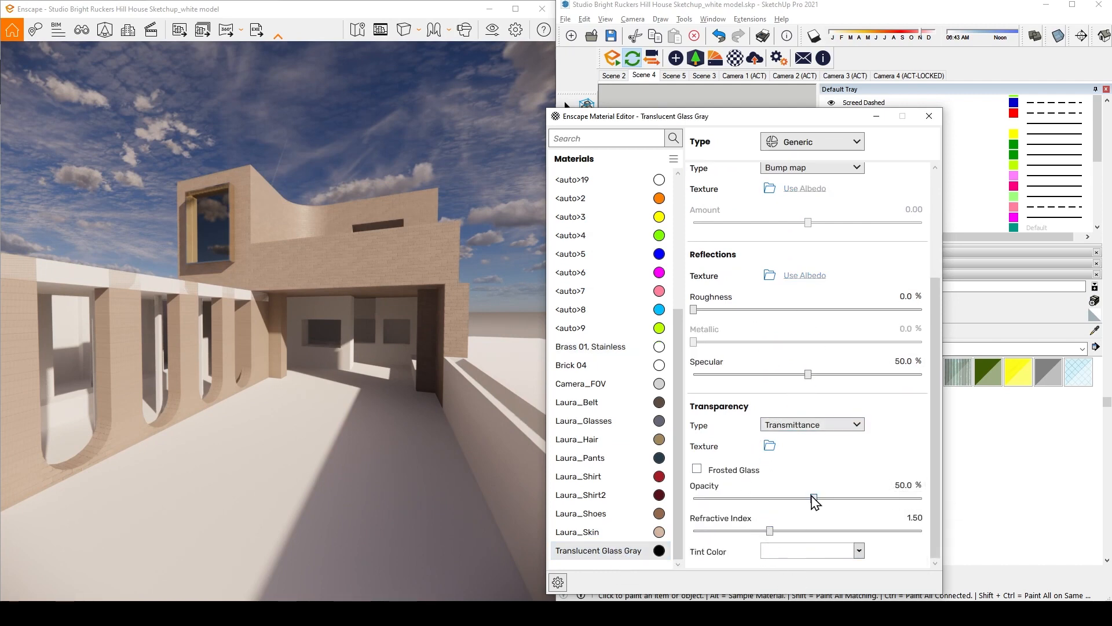
pyautogui.moveTo(815, 498); pyautogui.dragTo(849, 500)
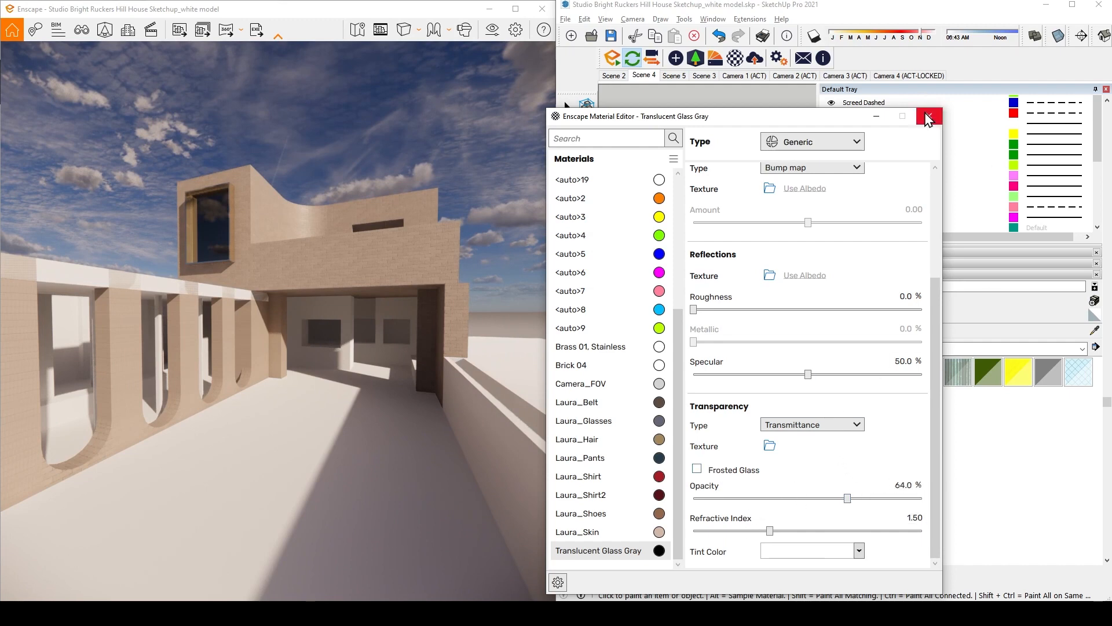
pyautogui.click(876, 117)
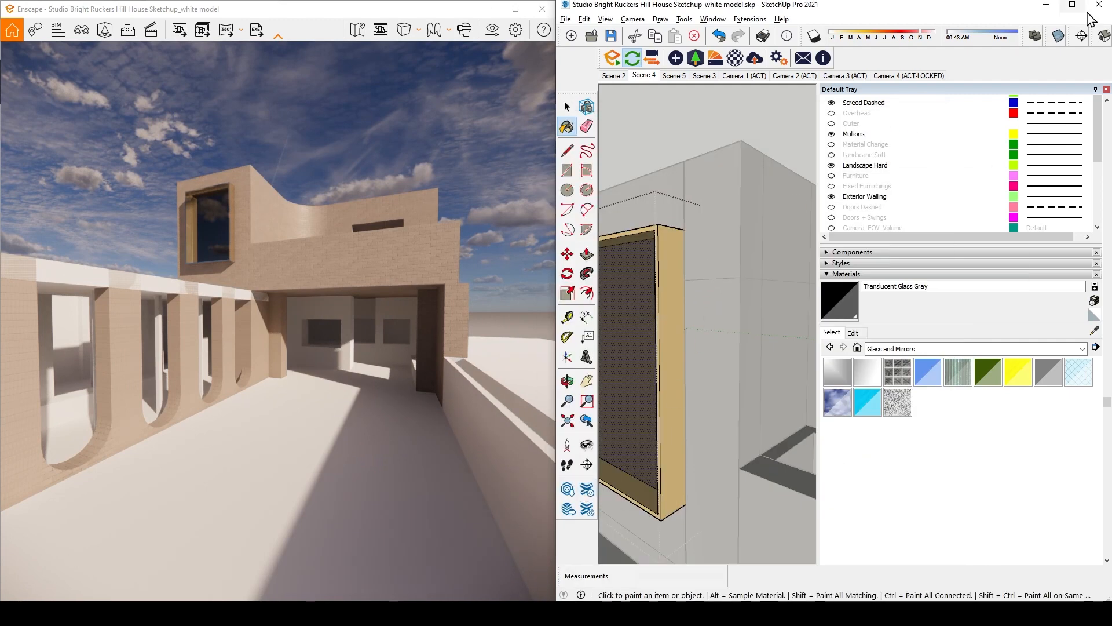
# Narrow the SketchUp tray to enlarge the modeling view and leave the window group's editing mode
pyautogui.click(567, 108)
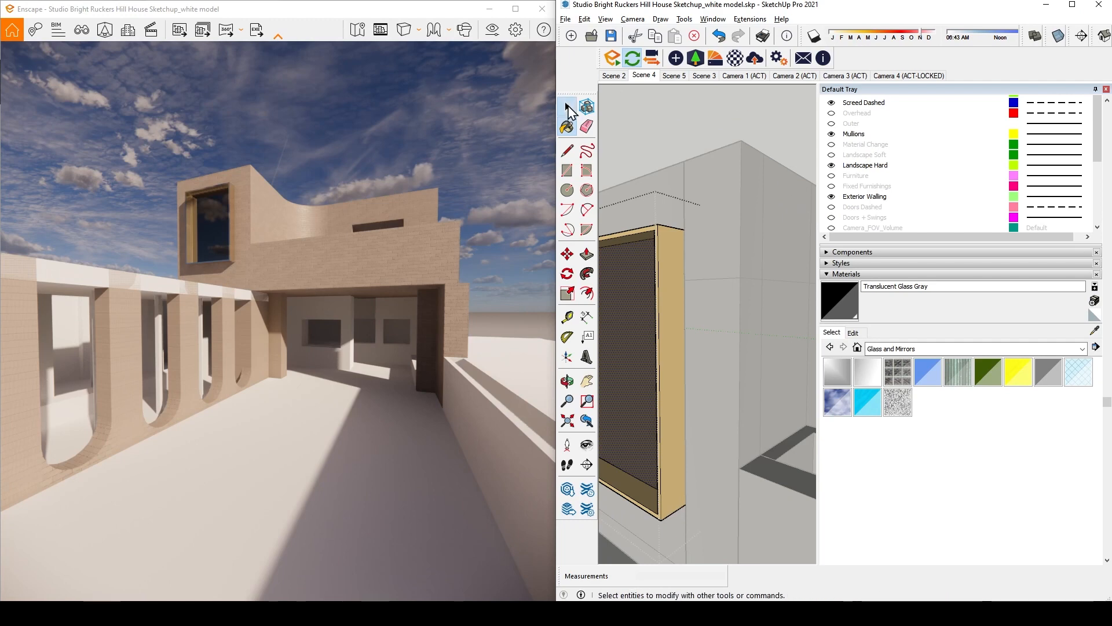
pyautogui.click(568, 108)
pyautogui.moveTo(816, 167); pyautogui.dragTo(953, 167)
pyautogui.click(791, 91)
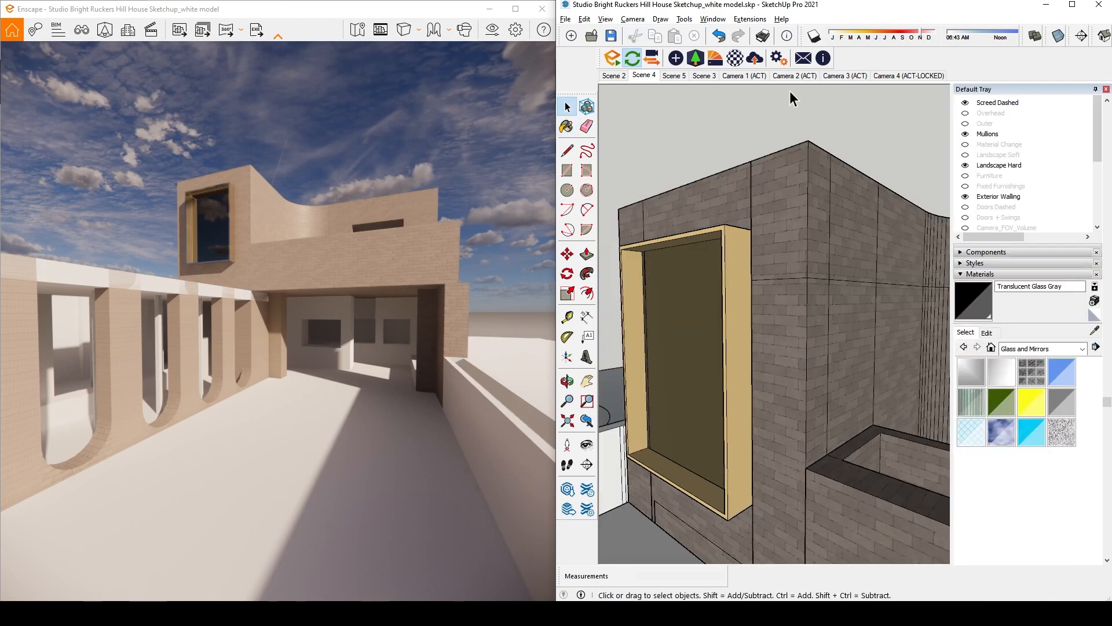
# Examine the white beam above the arched brick columns in both the SketchUp model and the Enscape render
pyautogui.scroll(-8, 806, 193)
pyautogui.scroll(6, 686, 228)
pyautogui.scroll(-4, 725, 265)
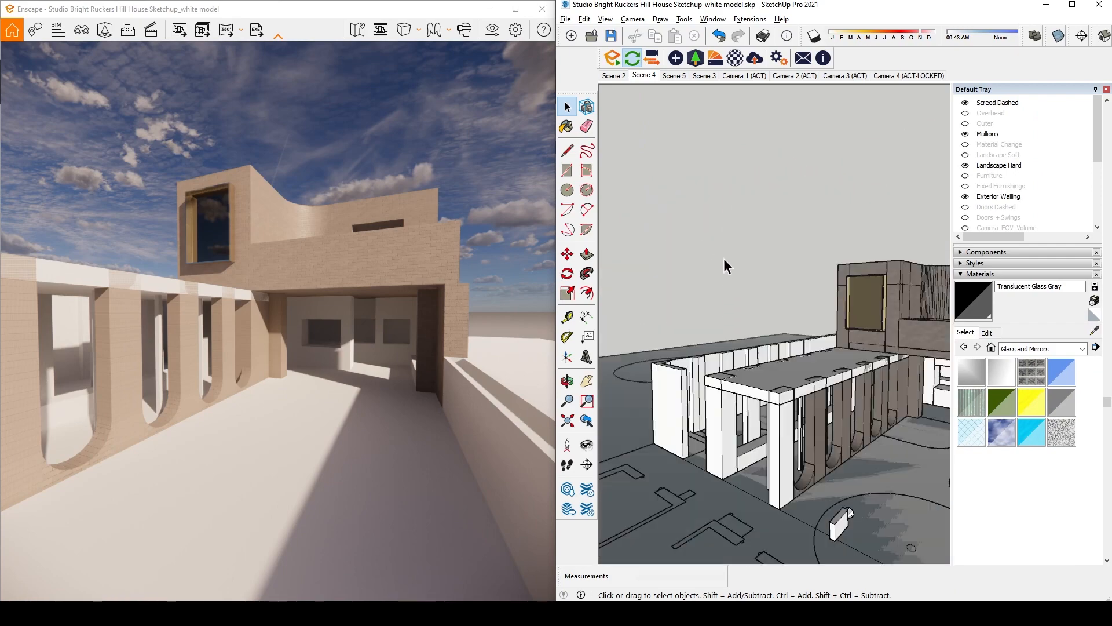
pyautogui.scroll(5, 902, 451)
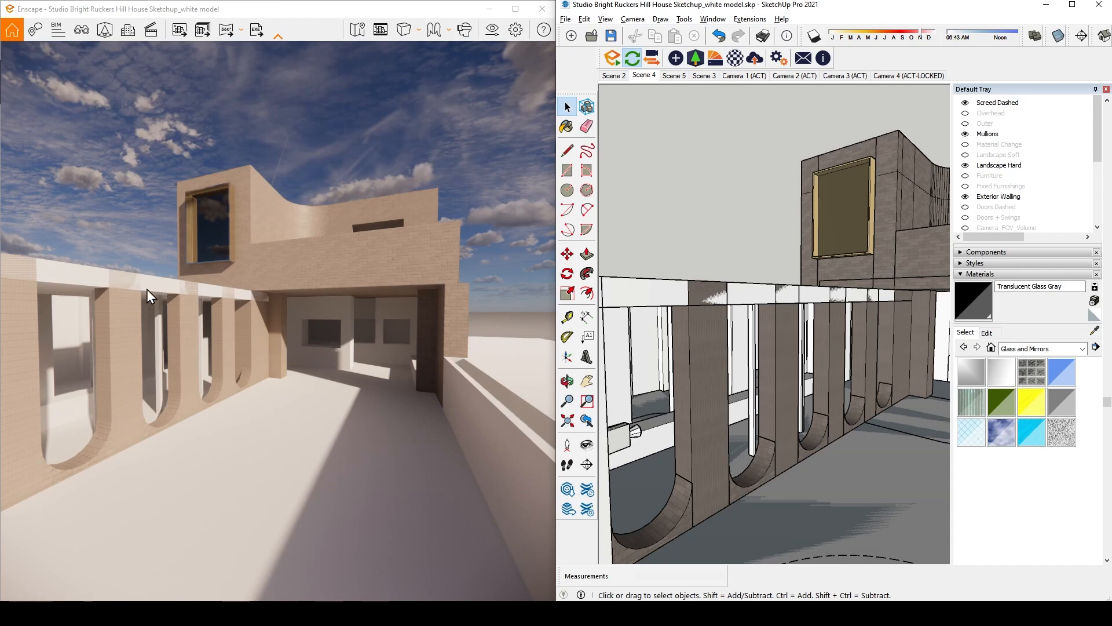
pyautogui.moveTo(254, 399)
pyautogui.mouseDown()
pyautogui.moveTo(64, 406)
pyautogui.moveTo(236, 432)
pyautogui.mouseUp()
pyautogui.press('w')
pyautogui.press('w')
pyautogui.moveTo(282, 390)
pyautogui.mouseDown()
pyautogui.moveTo(150, 390)
pyautogui.moveTo(303, 367)
pyautogui.moveTo(371, 412)
pyautogui.moveTo(420, 406)
pyautogui.moveTo(248, 308)
pyautogui.mouseUp()
pyautogui.press('w')
pyautogui.press('s')
pyautogui.press('w')
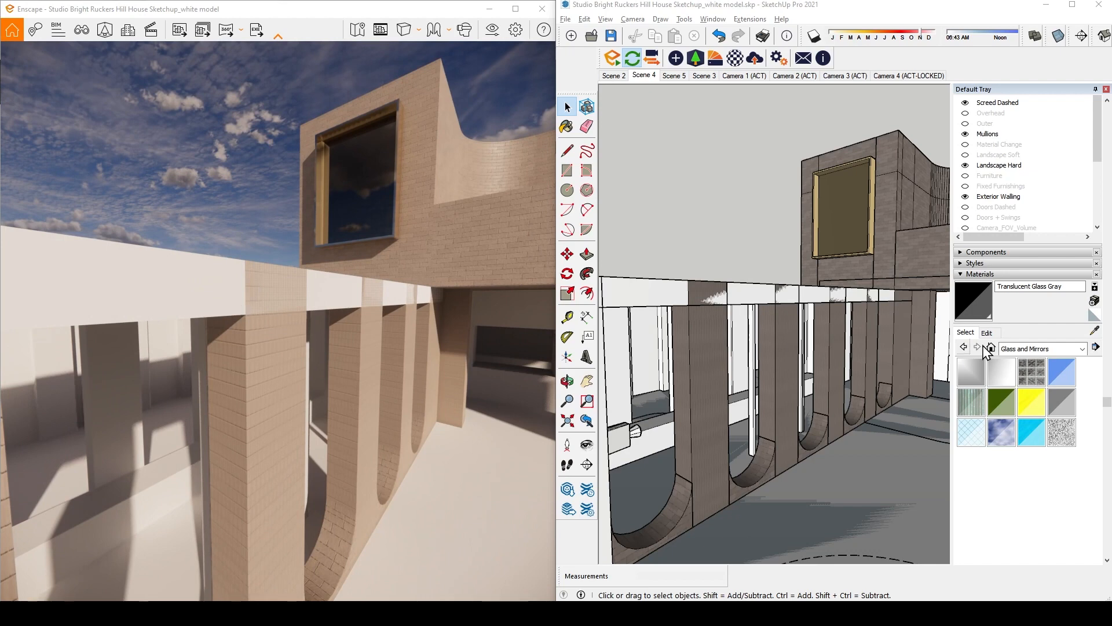
# Open the white beam group above the arched brick columns for editing and select its front face for Push/Pull
pyautogui.click(644, 293)
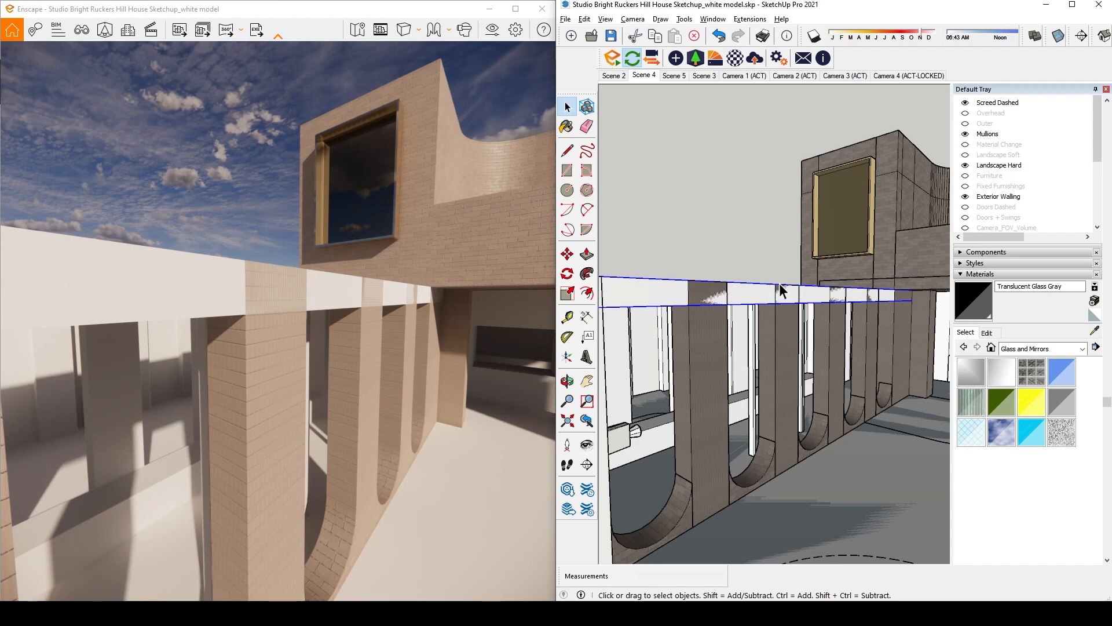
pyautogui.doubleClick(747, 292)
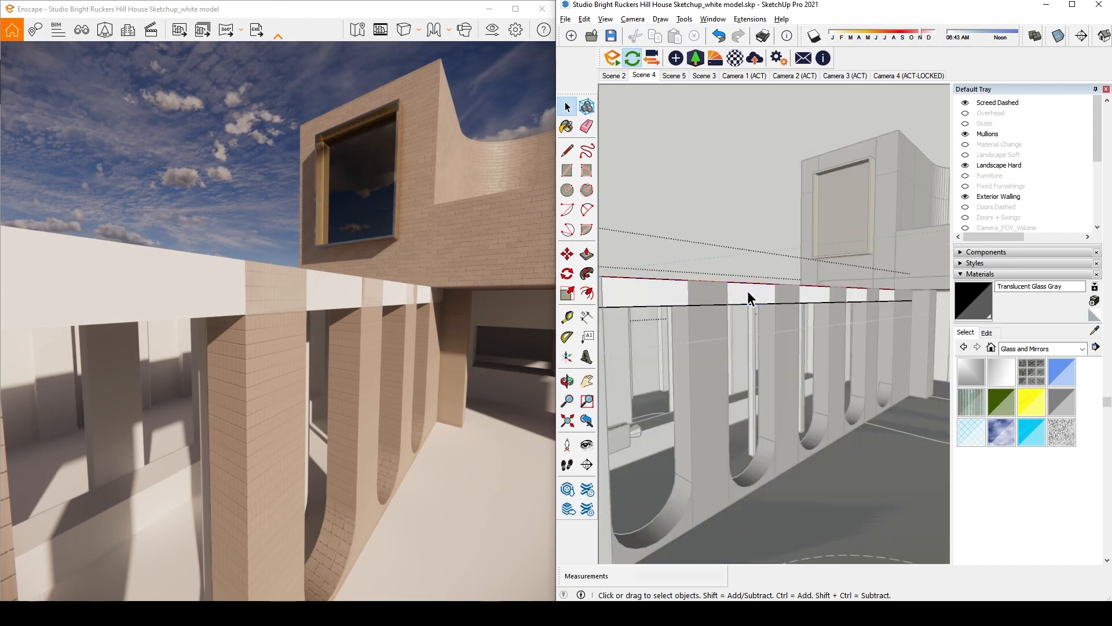
pyautogui.click(748, 292)
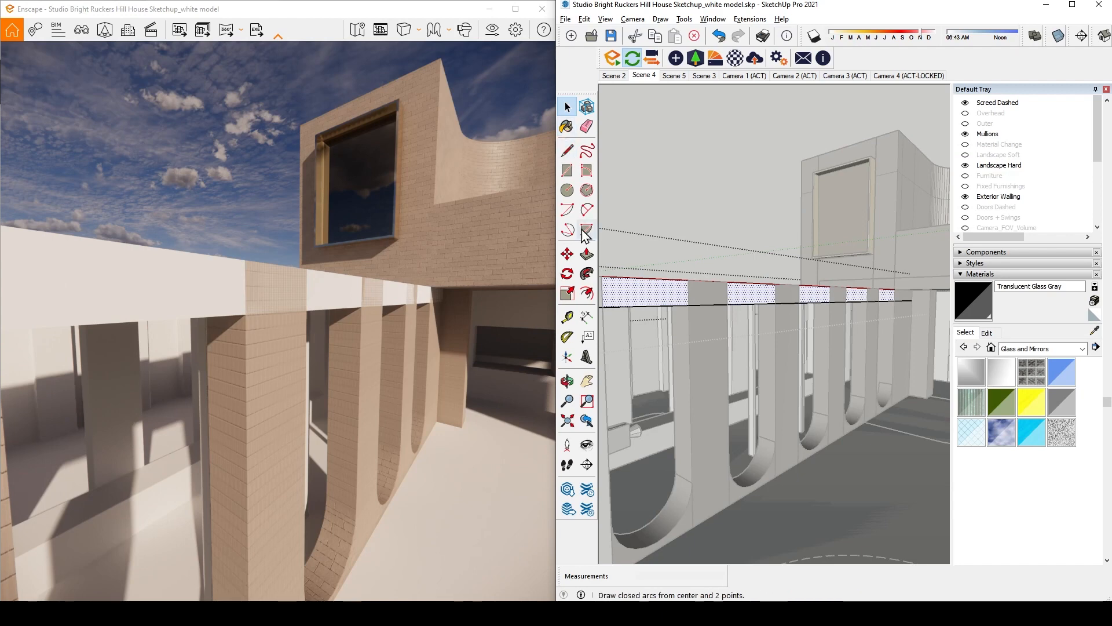
pyautogui.click(587, 254)
pyautogui.click(661, 296)
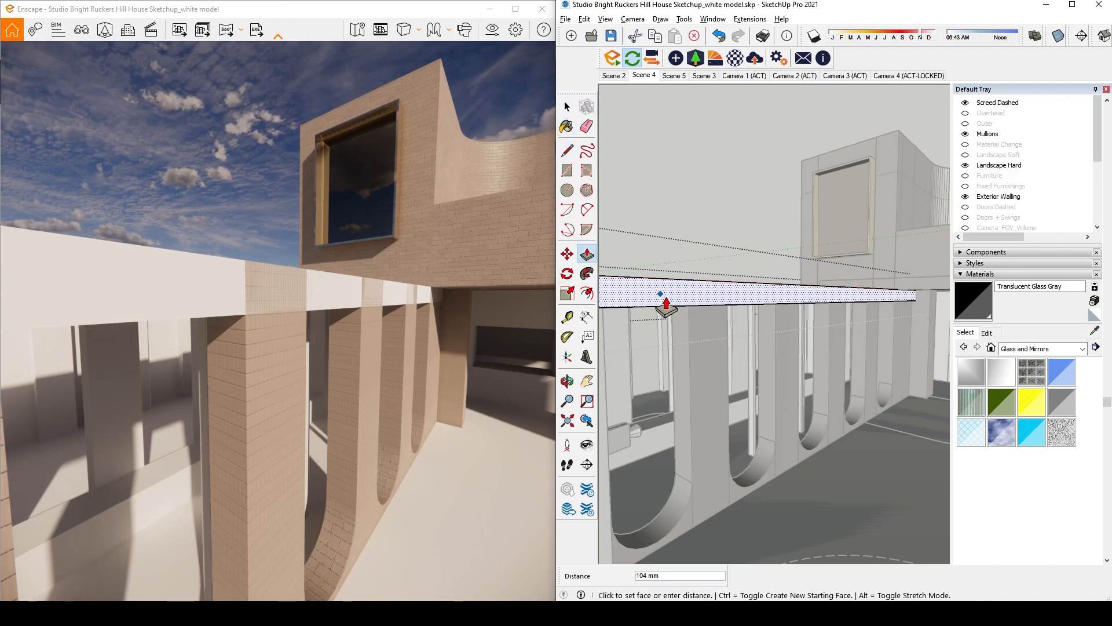
pyautogui.click(666, 298)
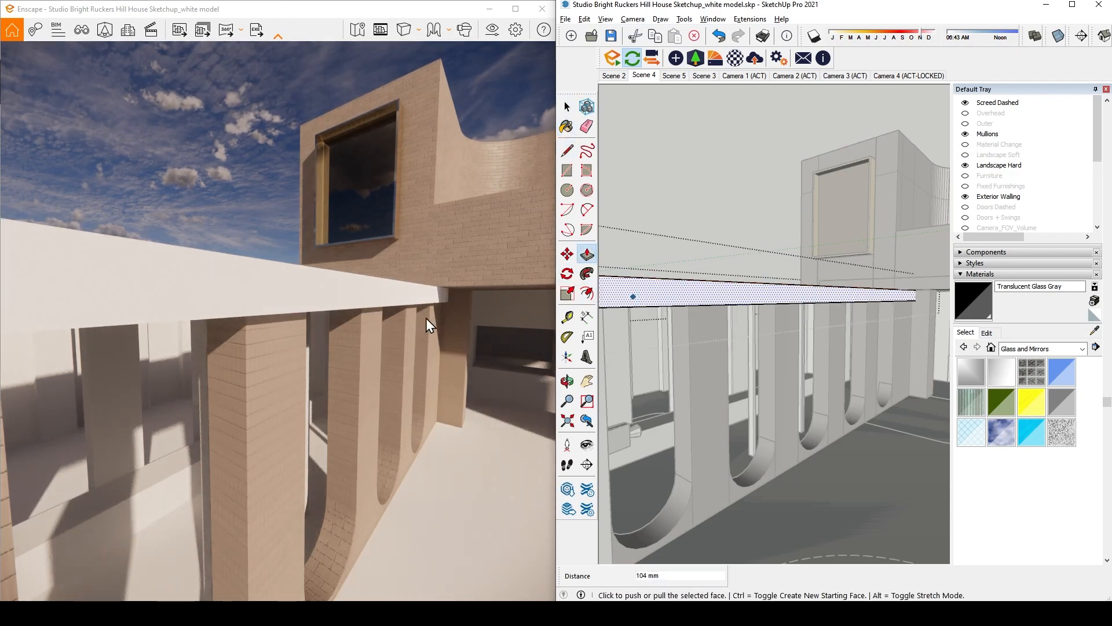
pyautogui.hotkey('ctrl', 'z')
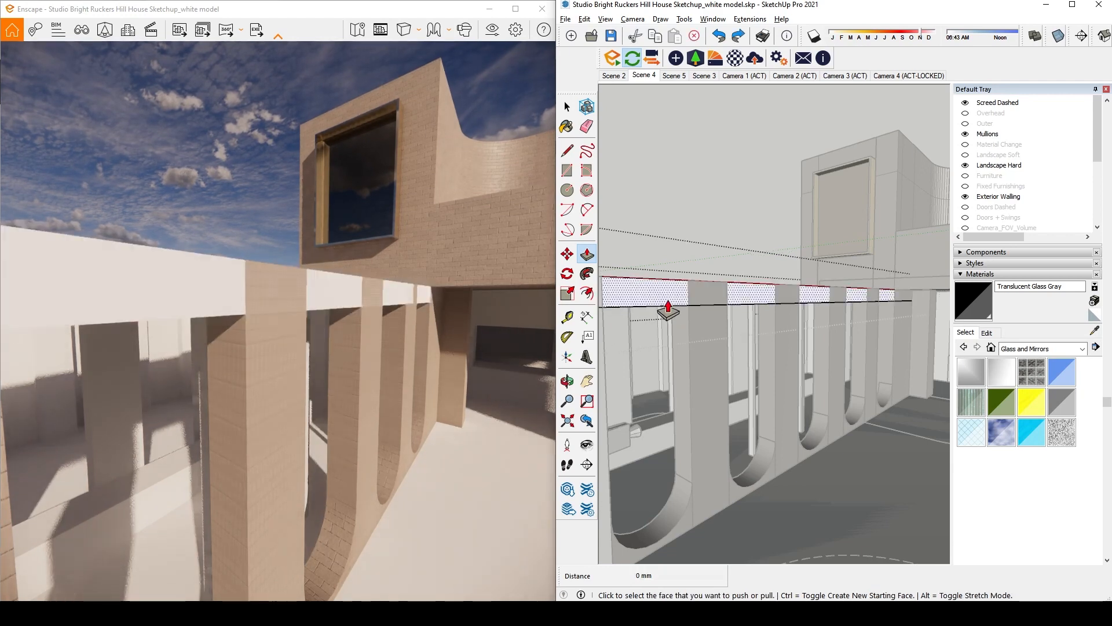
# Push the white beam's front face 20 mm inward behind the brick columns and leave the group's editing mode
pyautogui.click(659, 302)
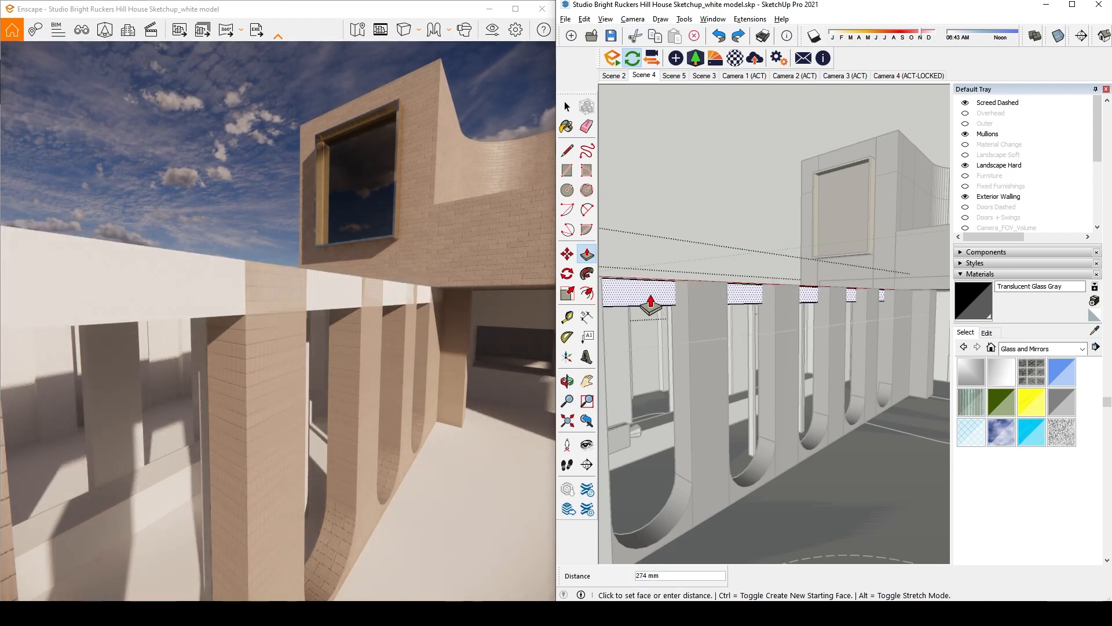
pyautogui.write('20')
pyautogui.press('Return')
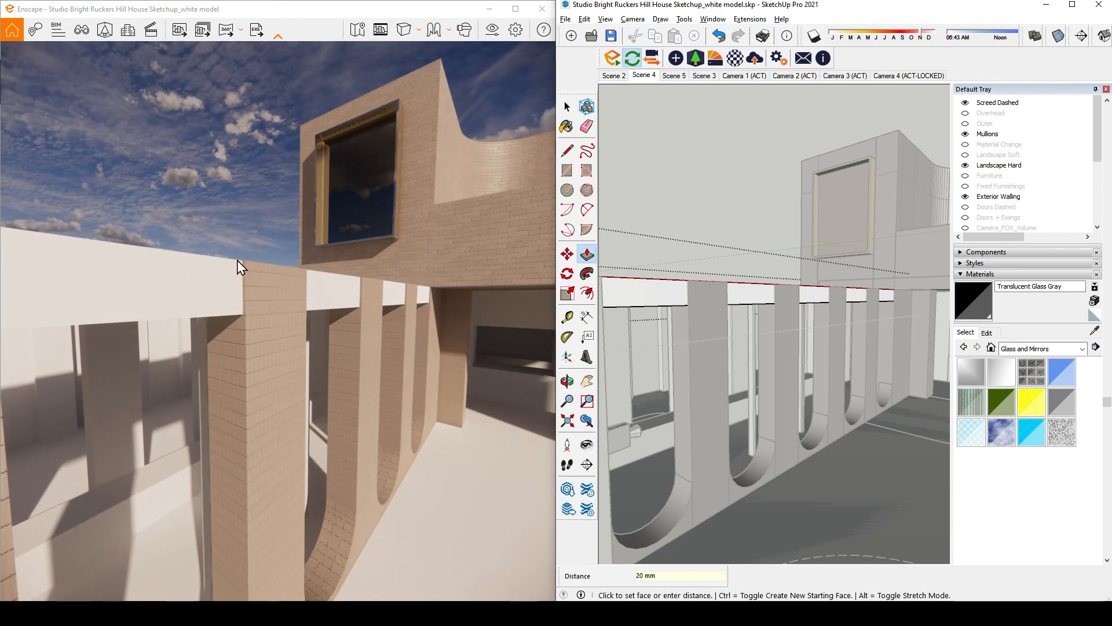
pyautogui.click(567, 106)
pyautogui.moveTo(381, 219)
pyautogui.mouseDown(button='right')
pyautogui.moveTo(161, 364)
pyautogui.moveTo(246, 370)
pyautogui.mouseUp(button='right')
pyautogui.scroll(3, 332, 439)
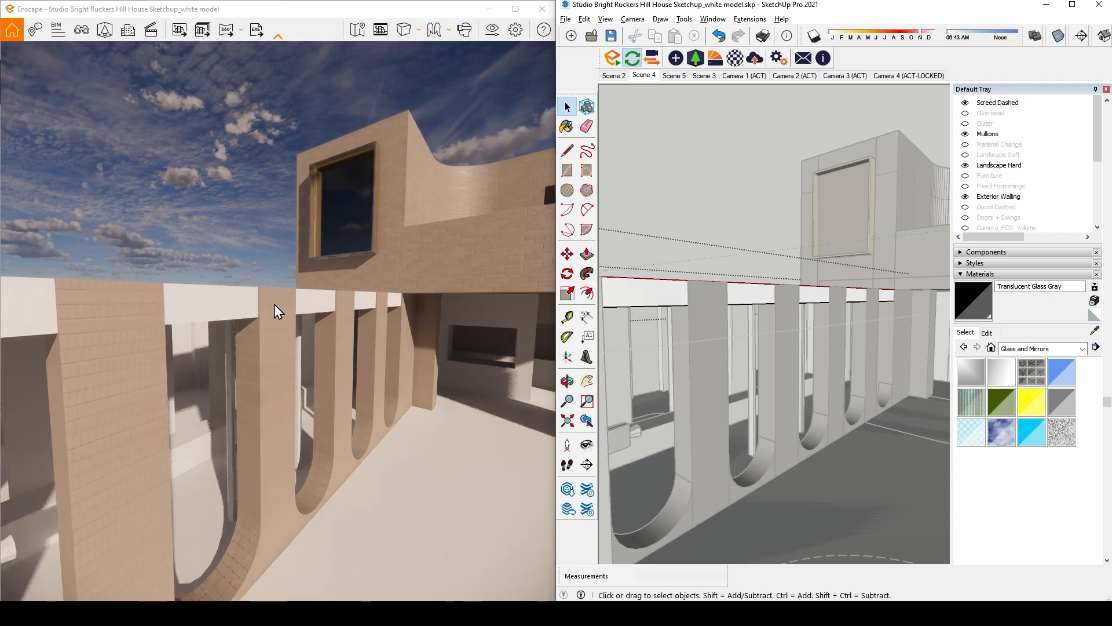
pyautogui.moveTo(273, 307); pyautogui.dragTo(400, 347, button='right')
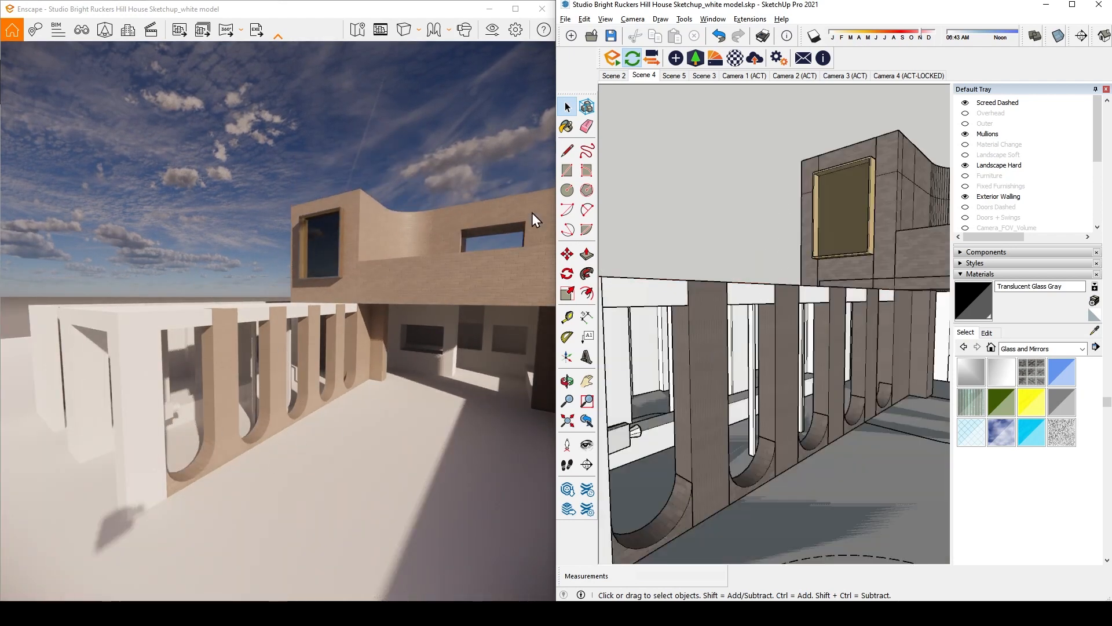
# Paint the white end column of the arcade with the Brick 04 material from the In Model collection
pyautogui.click(567, 126)
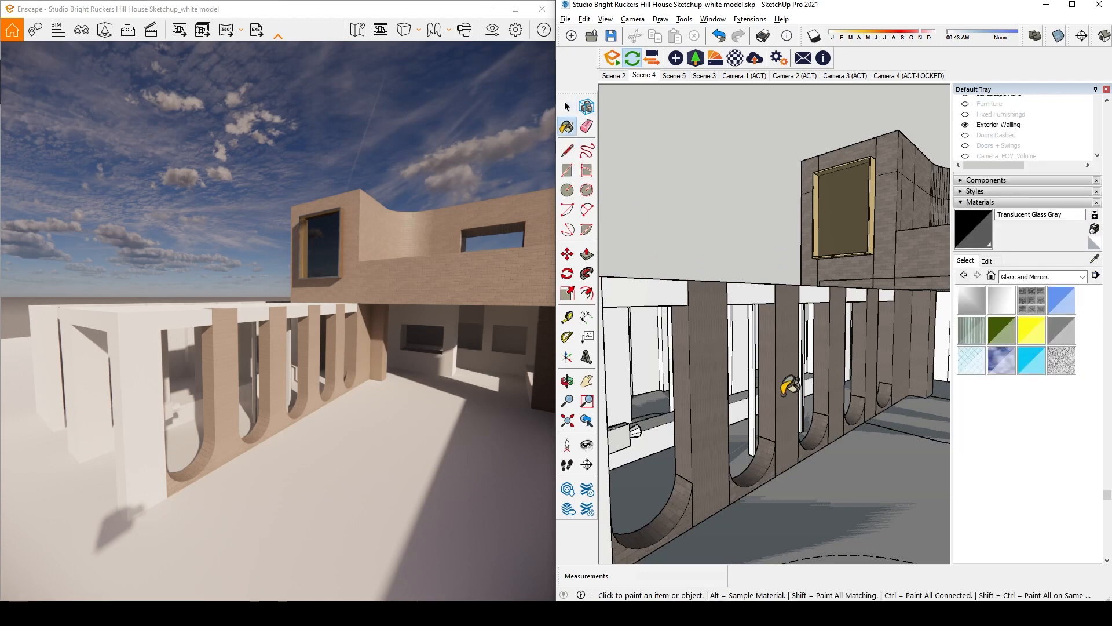
pyautogui.scroll(3, 82, 440)
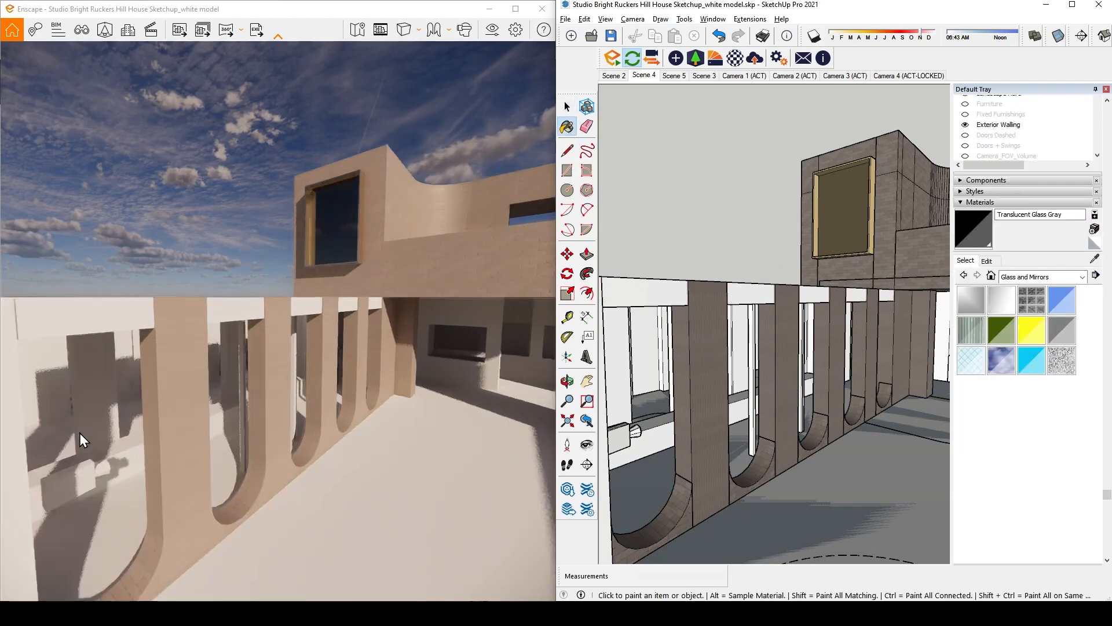
pyautogui.scroll(-2, 363, 312)
pyautogui.press('e')
pyautogui.moveTo(265, 380)
pyautogui.mouseDown()
pyautogui.moveTo(302, 319)
pyautogui.moveTo(278, 307)
pyautogui.mouseUp()
pyautogui.press('q')
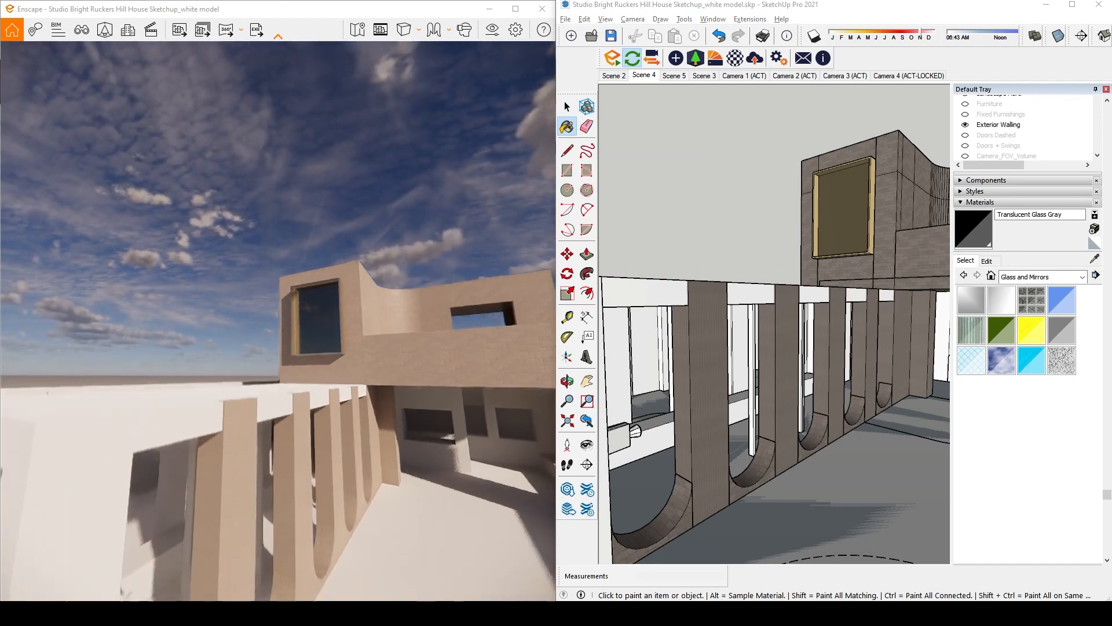
pyautogui.moveTo(203, 348); pyautogui.dragTo(168, 394)
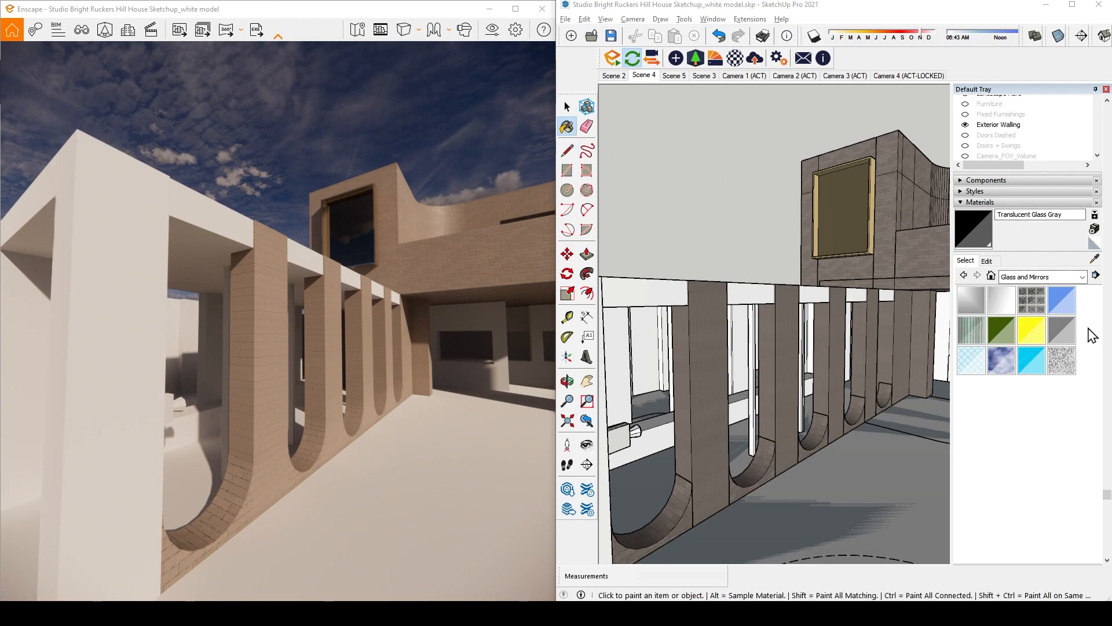
pyautogui.click(1082, 276)
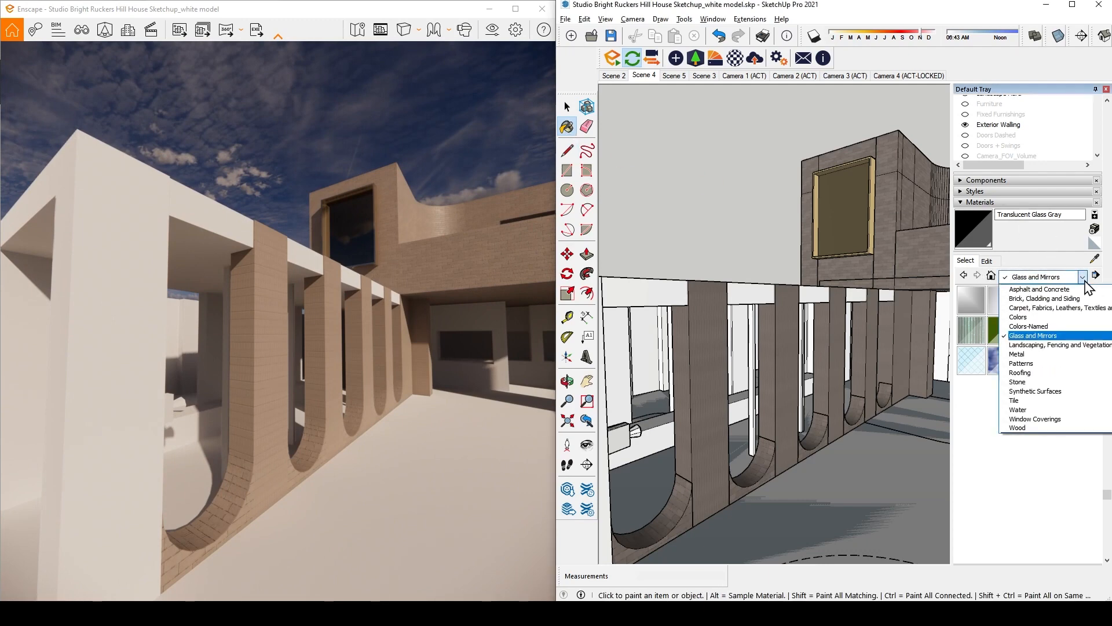
pyautogui.scroll(1, 1047, 292)
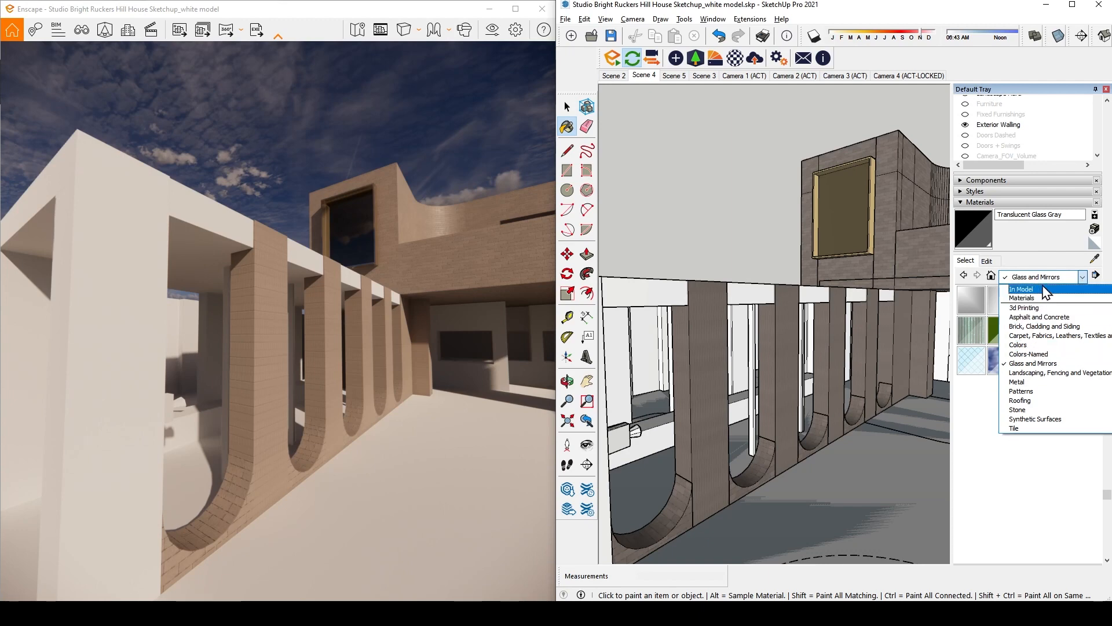
pyautogui.click(1042, 290)
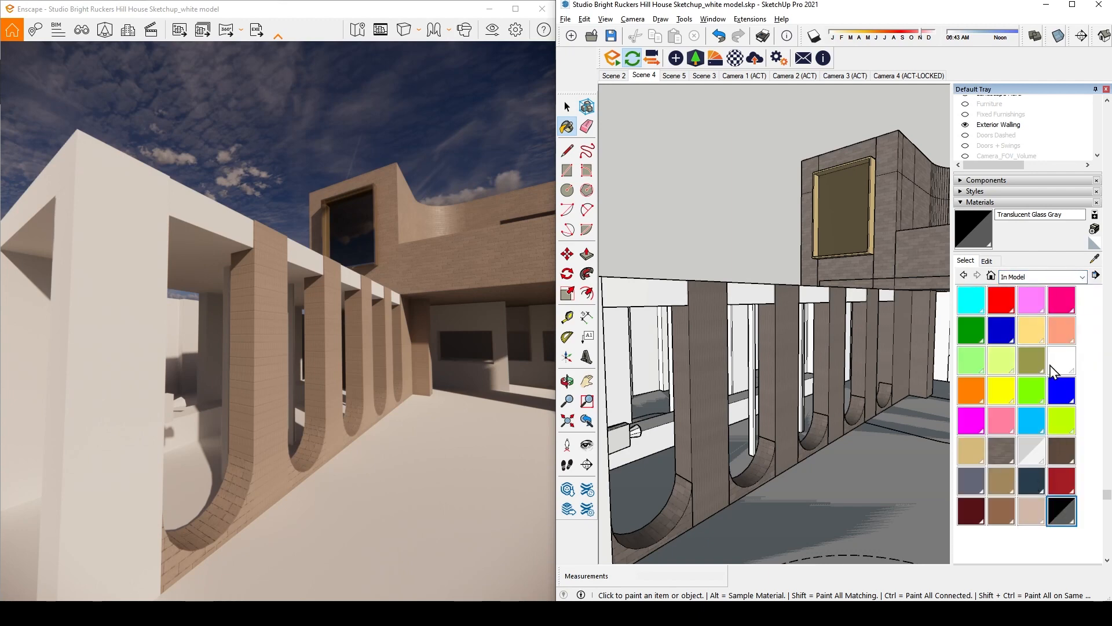
pyautogui.click(998, 450)
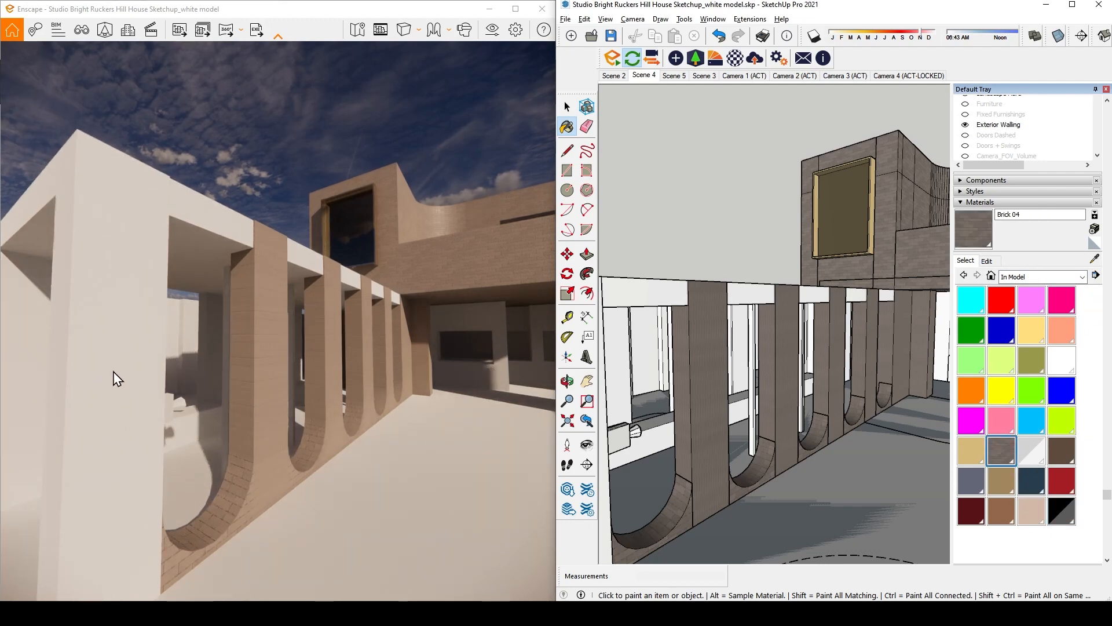
pyautogui.scroll(4, 666, 370)
pyautogui.click(667, 376)
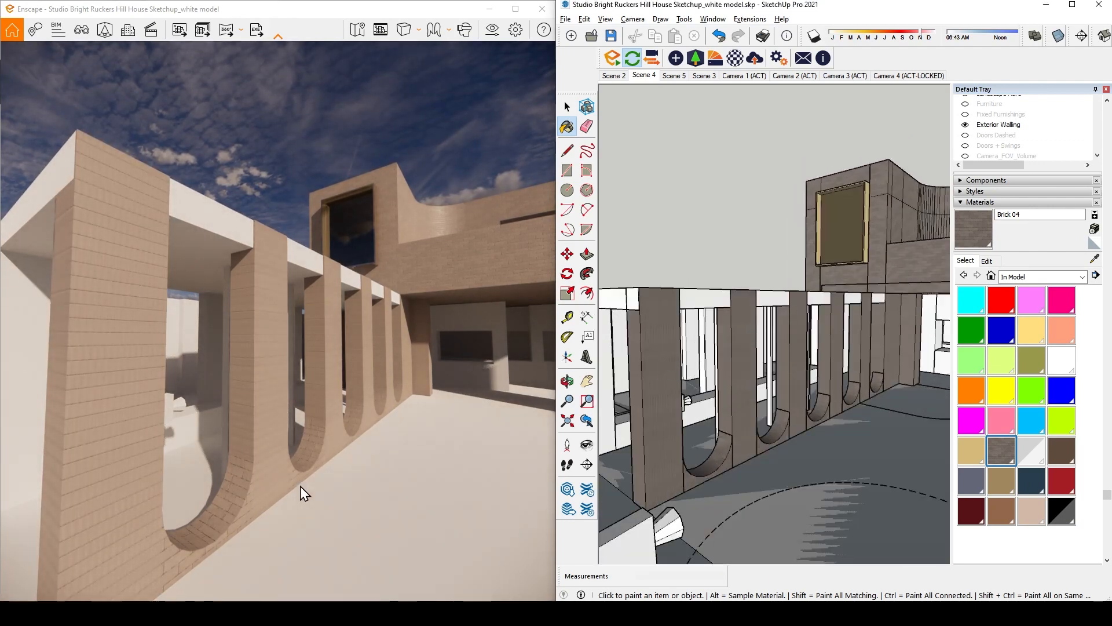
# Examine the brick coursing on the end column and the neighbouring arched columns in the Enscape render
pyautogui.scroll(3, 284, 415)
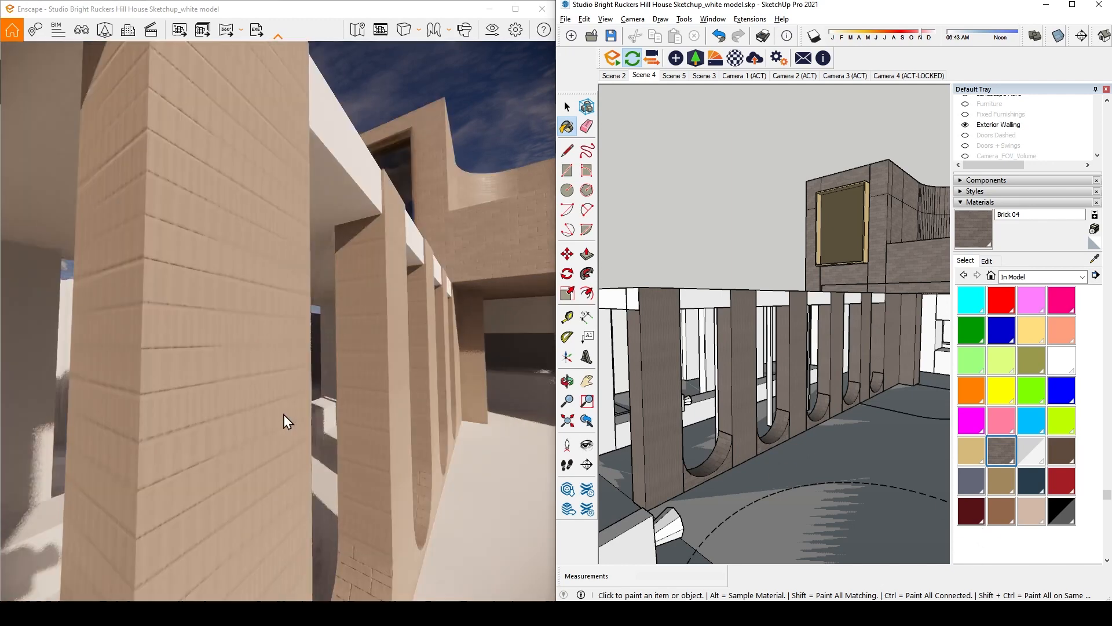
pyautogui.scroll(2, 401, 378)
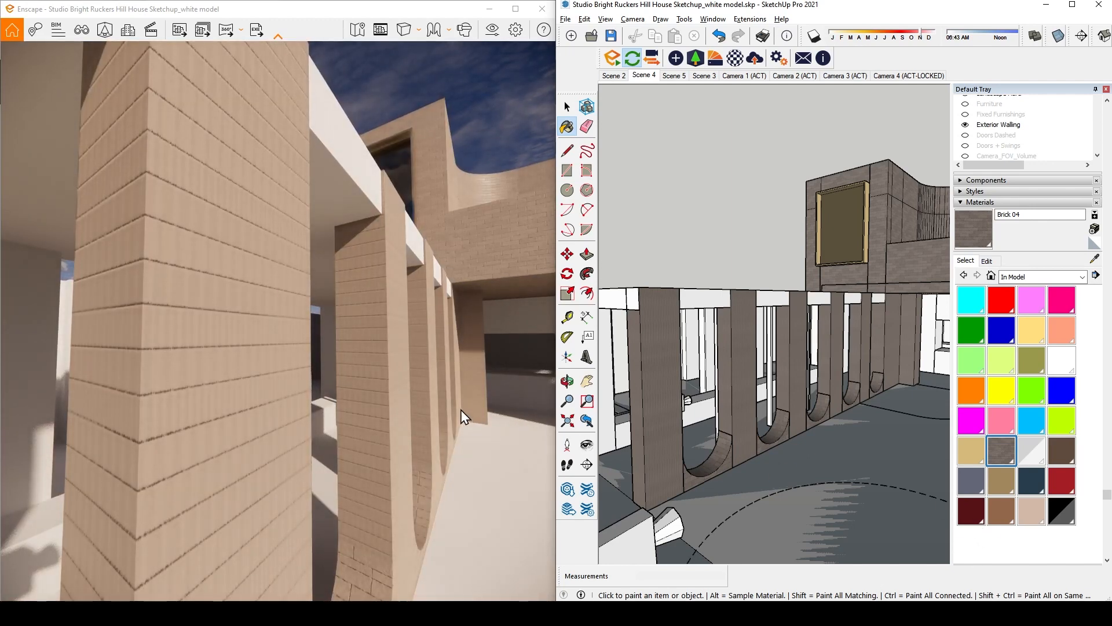
pyautogui.moveTo(461, 409); pyautogui.dragTo(327, 284)
pyautogui.press('e')
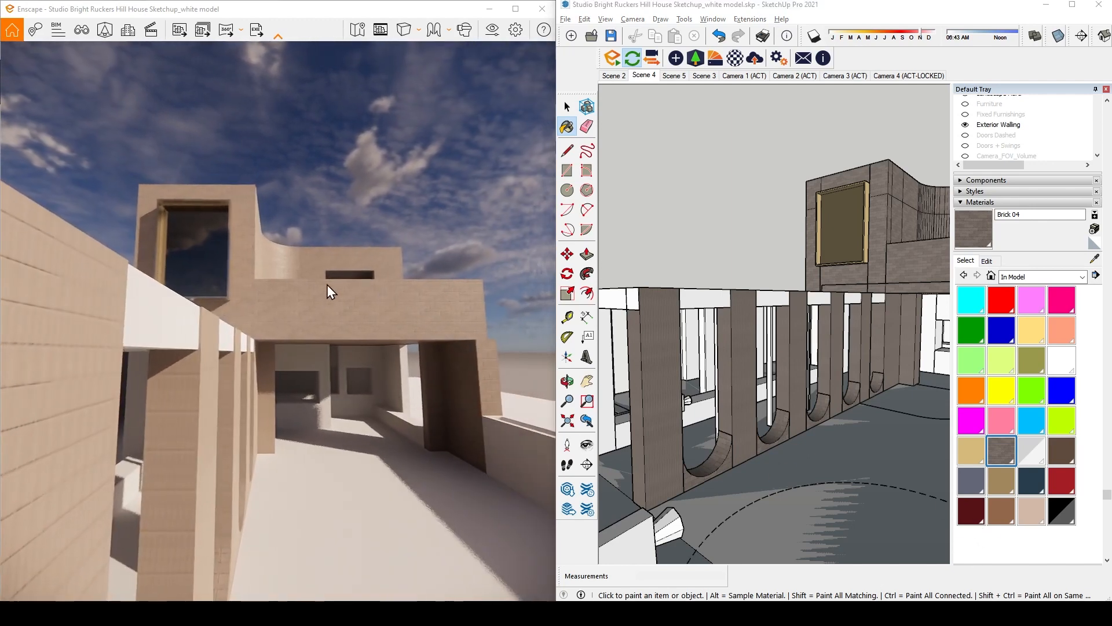
pyautogui.moveTo(369, 325)
pyautogui.mouseDown()
pyautogui.moveTo(280, 310)
pyautogui.moveTo(197, 371)
pyautogui.moveTo(270, 438)
pyautogui.mouseUp()
pyautogui.press('w')
pyautogui.press('s')
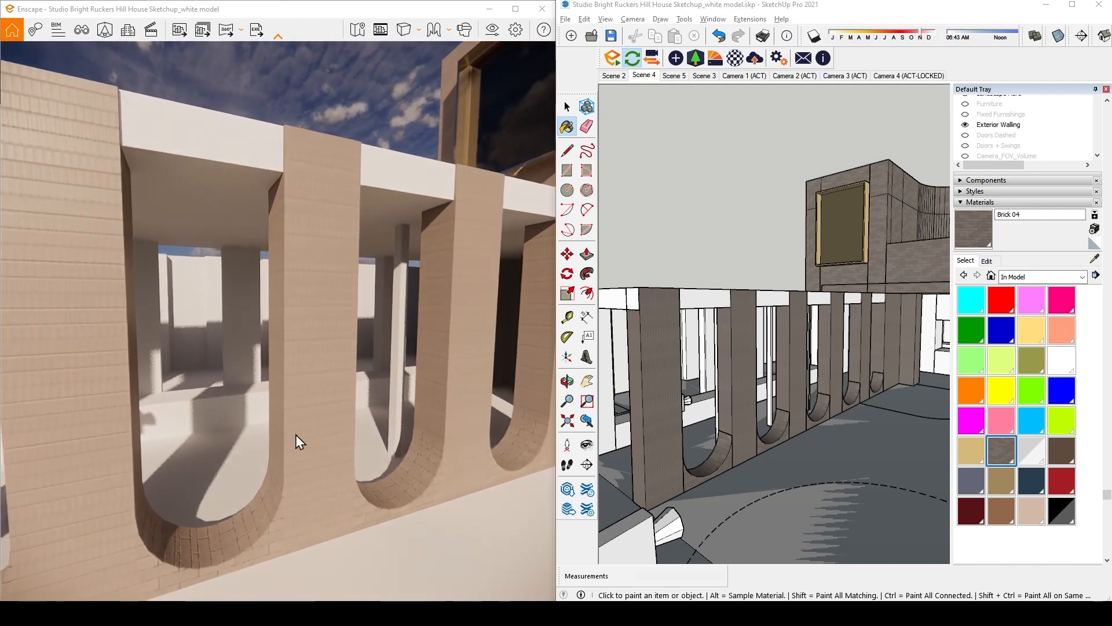
pyautogui.press('w')
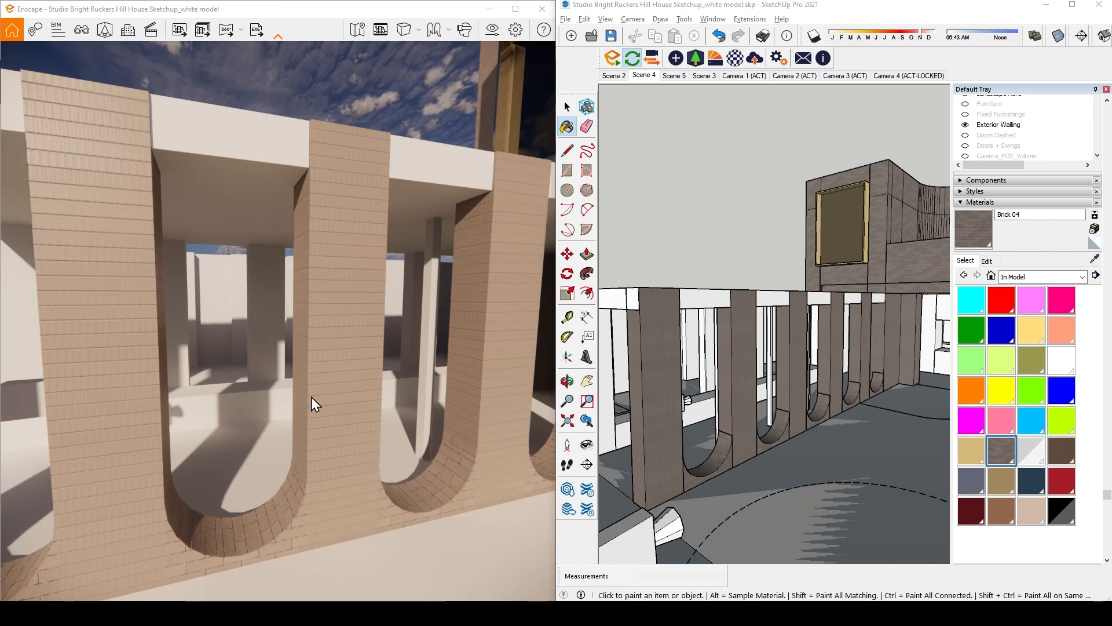
pyautogui.moveTo(312, 397)
pyautogui.mouseDown()
pyautogui.moveTo(294, 190)
pyautogui.moveTo(267, 404)
pyautogui.moveTo(241, 343)
pyautogui.mouseUp()
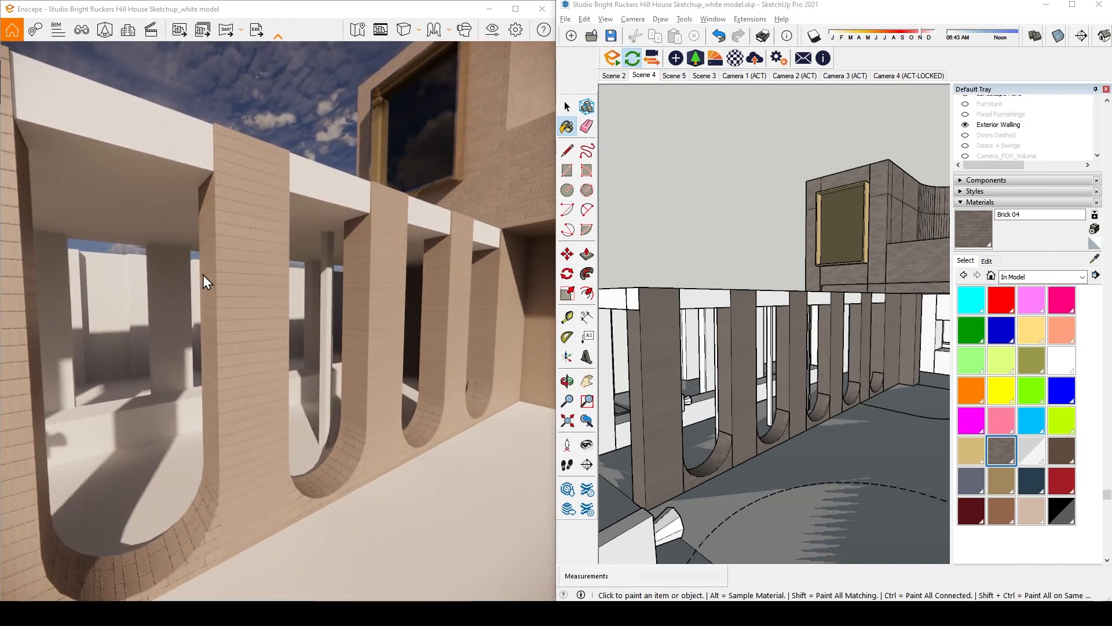
# Open the column beside the end column for editing and make its front face's brick texture unique, keeping the proposed size
pyautogui.click(566, 107)
pyautogui.scroll(6, 727, 427)
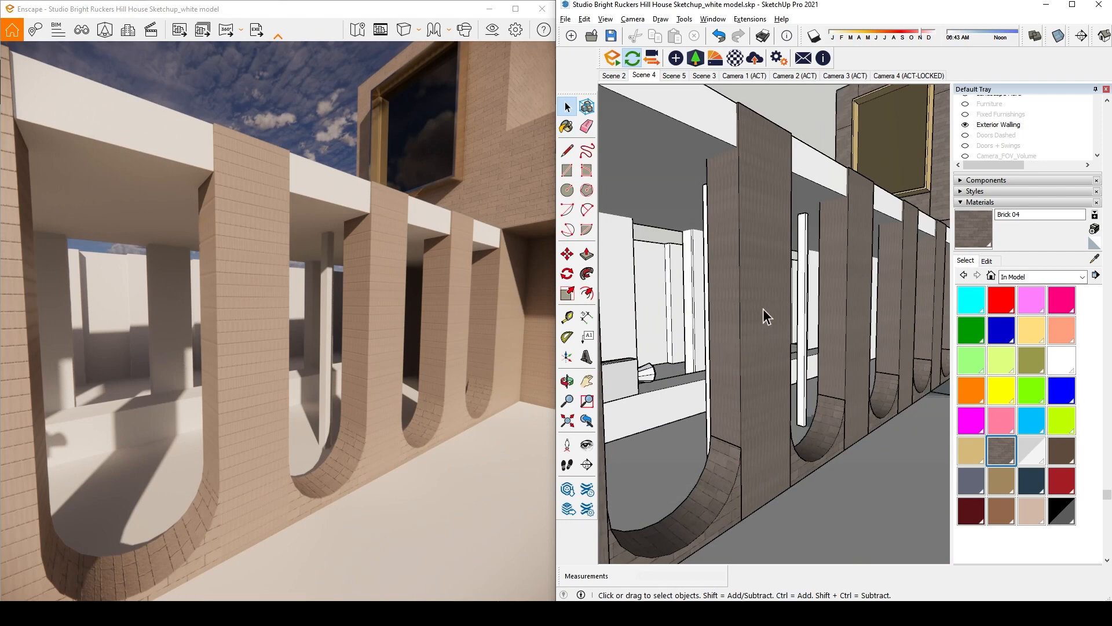
pyautogui.doubleClick(756, 342)
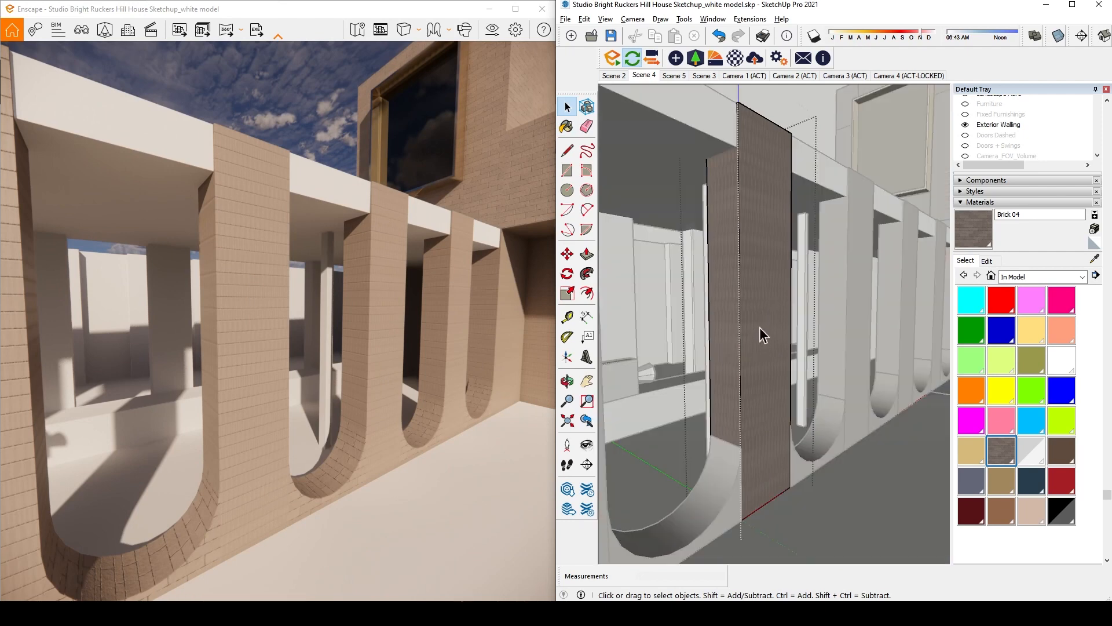
pyautogui.rightClick(763, 322)
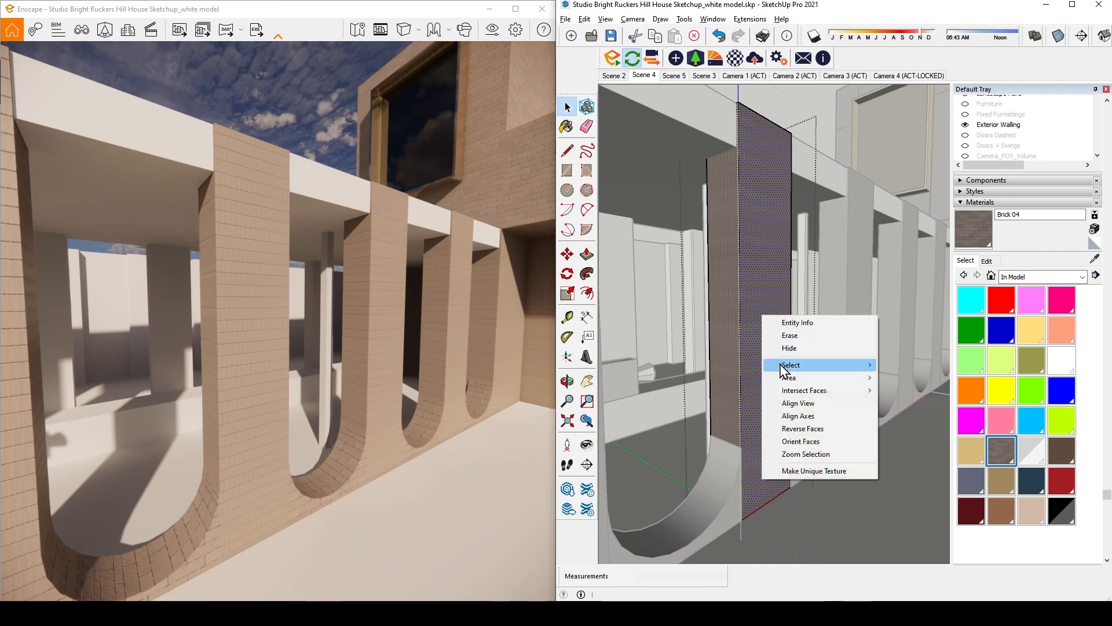
pyautogui.click(791, 471)
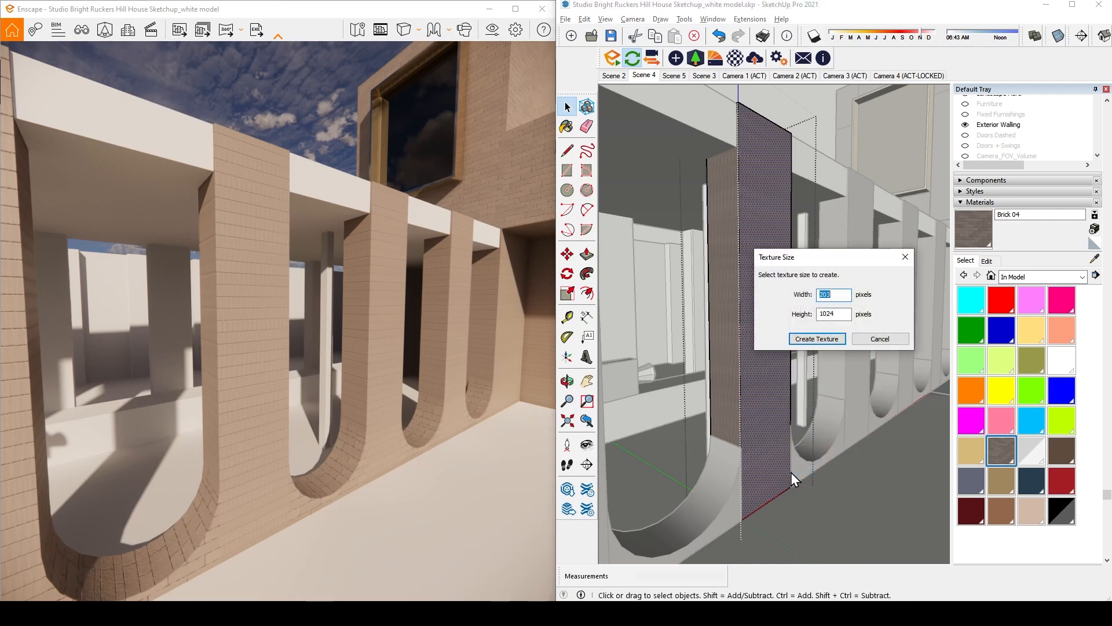
pyautogui.click(821, 338)
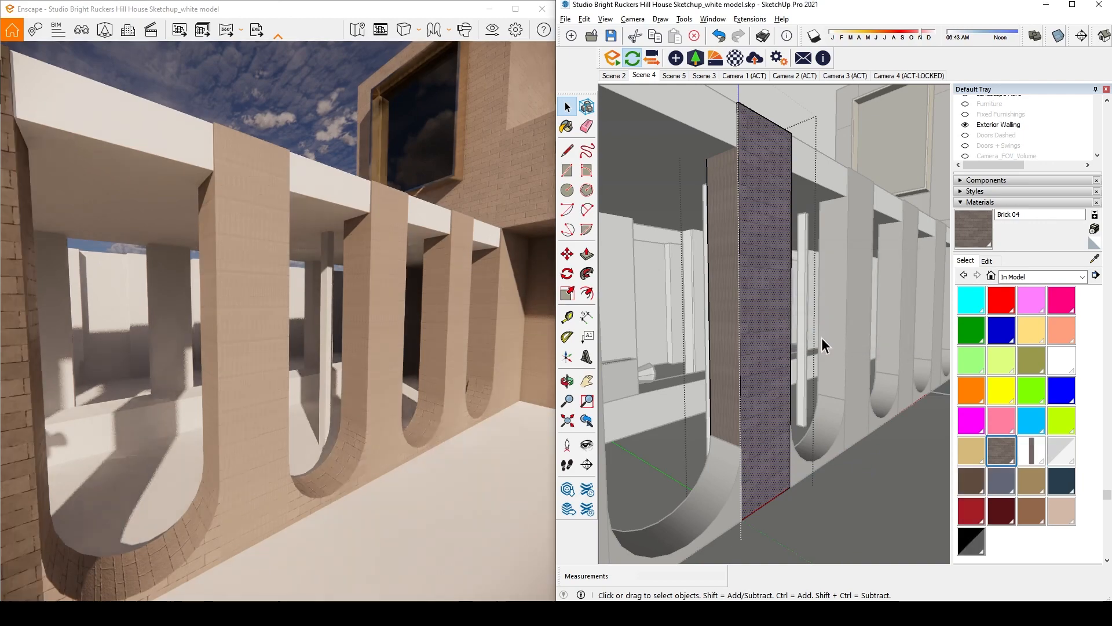
# Compare the uniquely textured column face with the surrounding brick columns in the Enscape render
pyautogui.moveTo(380, 367); pyautogui.dragTo(106, 367, button='right')
pyautogui.scroll(5, 110, 365)
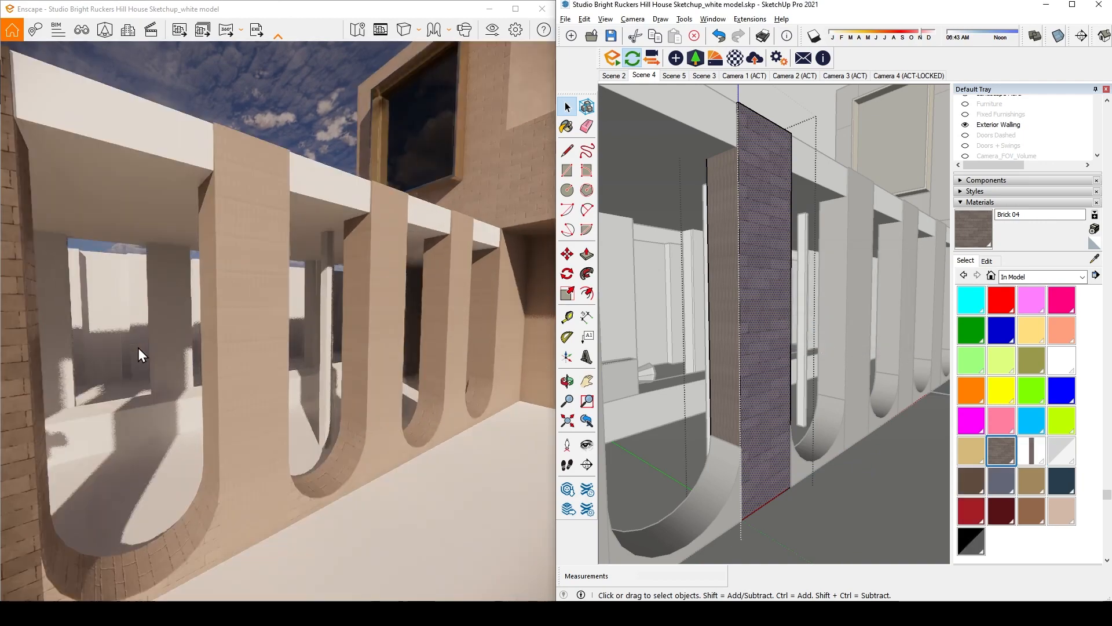
pyautogui.moveTo(183, 363)
pyautogui.mouseDown(button='right')
pyautogui.moveTo(290, 361)
pyautogui.moveTo(266, 318)
pyautogui.mouseUp(button='right')
pyautogui.moveTo(226, 427); pyautogui.dragTo(259, 430, button='right')
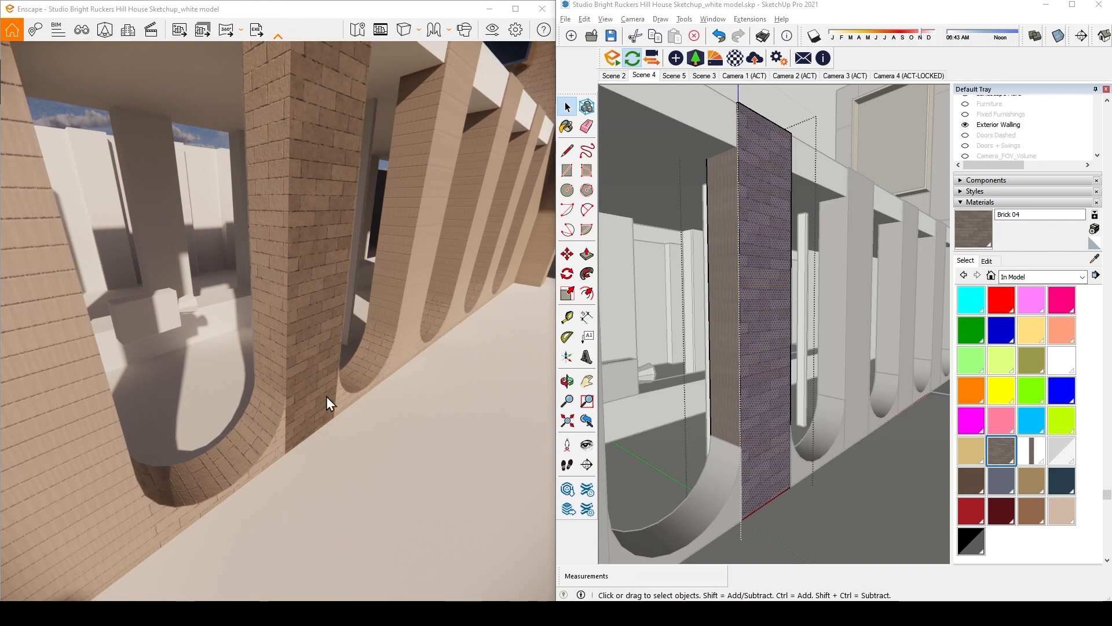
pyautogui.moveTo(326, 396); pyautogui.dragTo(336, 396, button='right')
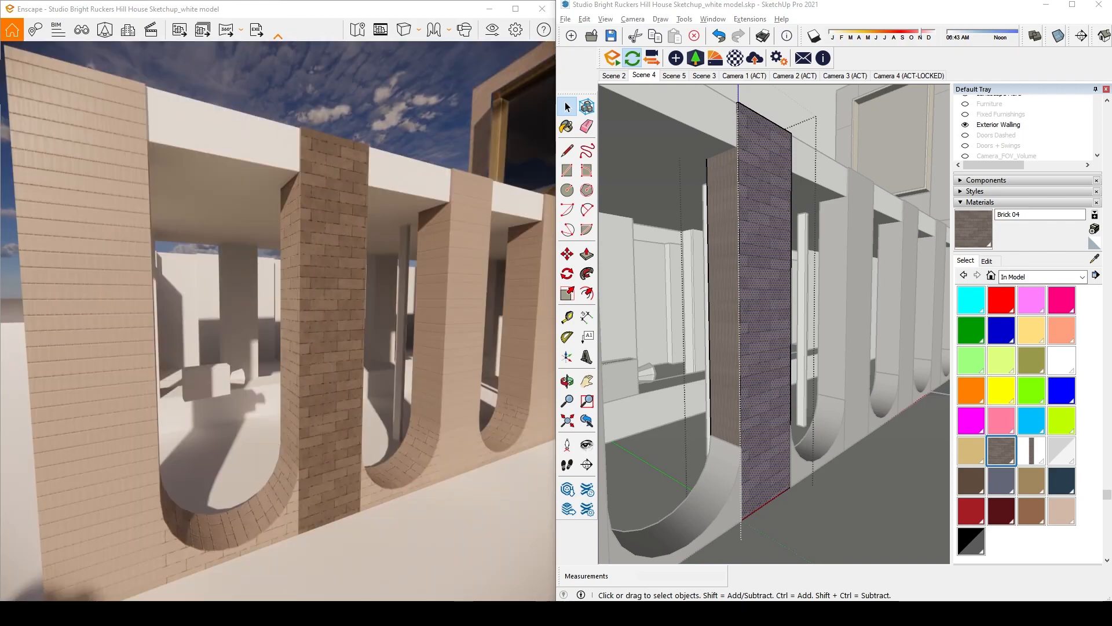
pyautogui.moveTo(336, 396)
pyautogui.mouseDown(button='right')
pyautogui.moveTo(355, 437)
pyautogui.moveTo(228, 300)
pyautogui.mouseUp(button='right')
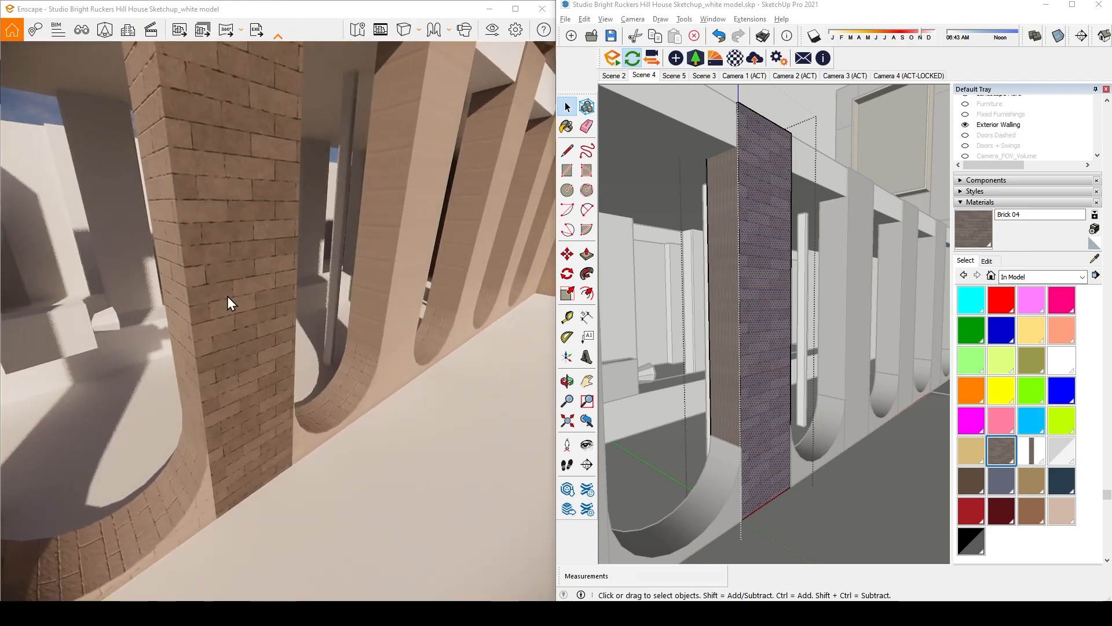
pyautogui.moveTo(286, 375); pyautogui.dragTo(276, 451, button='right')
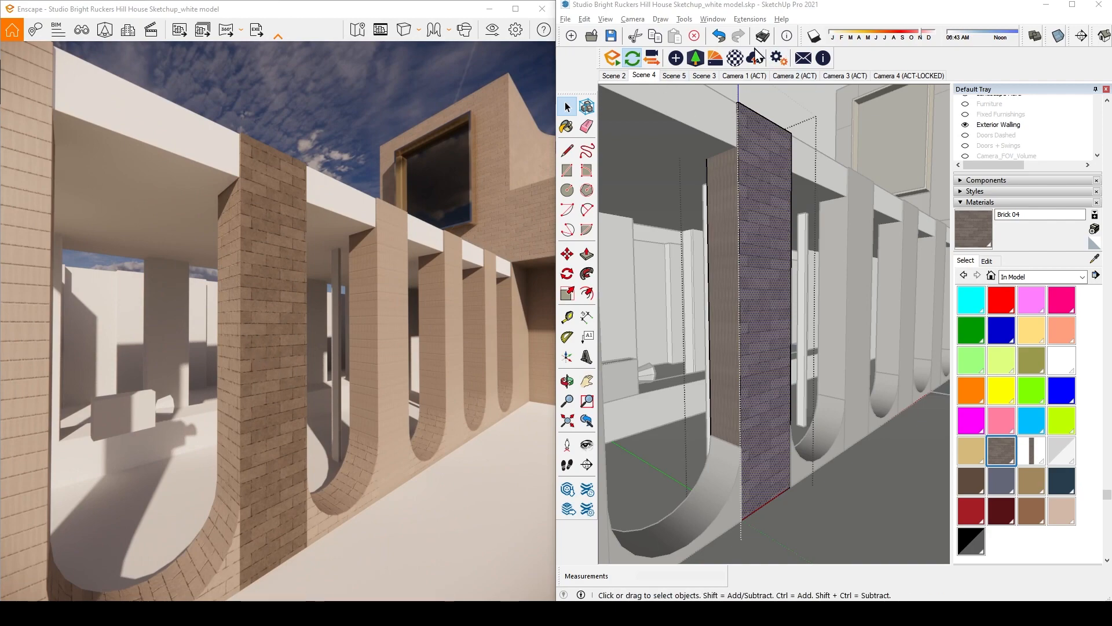
# Check the tint color and image fade of the Brick 04 material in the Enscape Material Editor
pyautogui.click(736, 58)
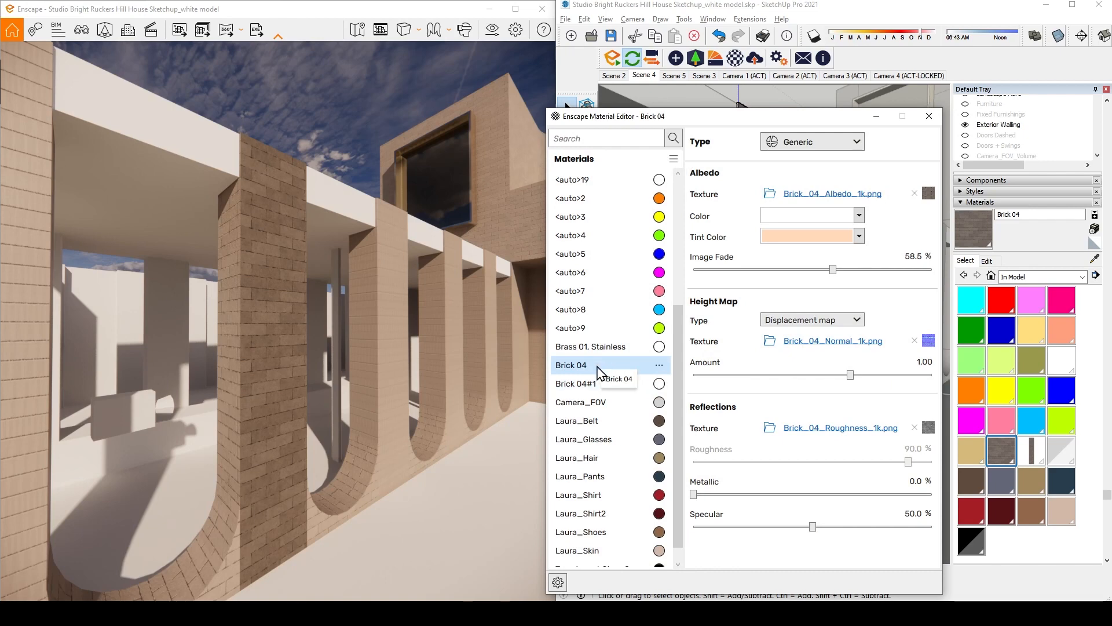
pyautogui.click(859, 235)
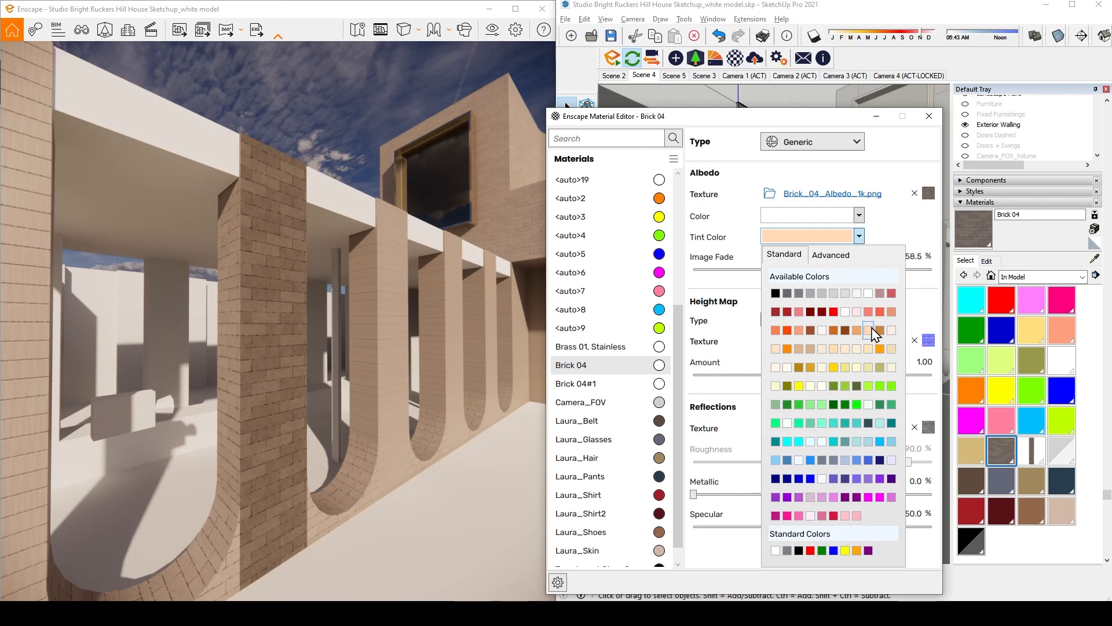
pyautogui.click(894, 238)
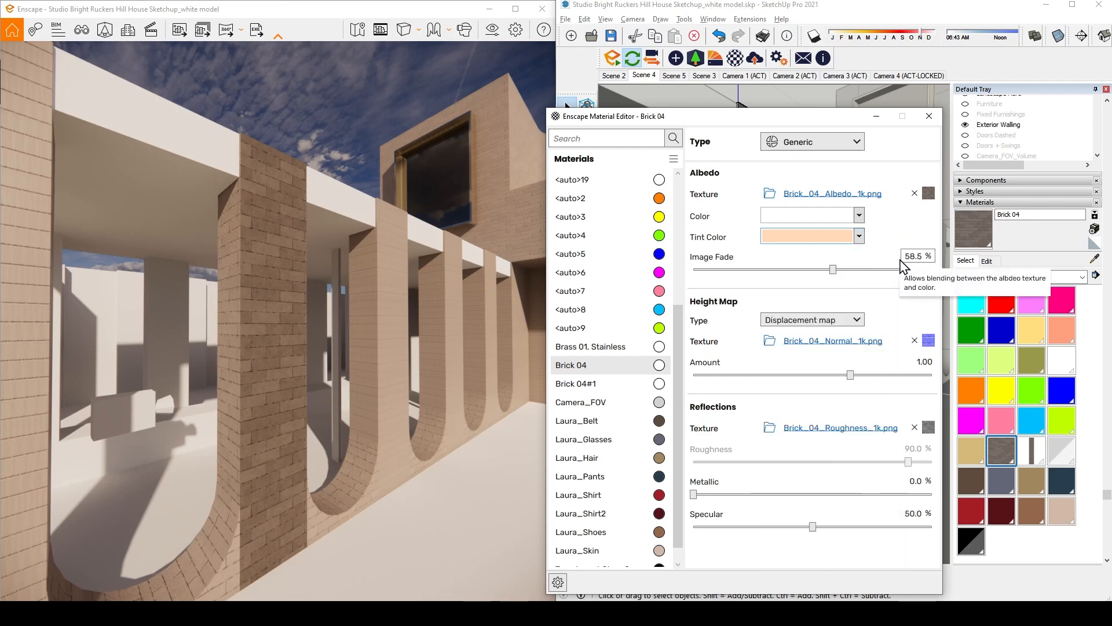
# Give the Brick 04#1 material the same light peach tint as Brick 04 and set its image fade to 58.5%
pyautogui.click(593, 388)
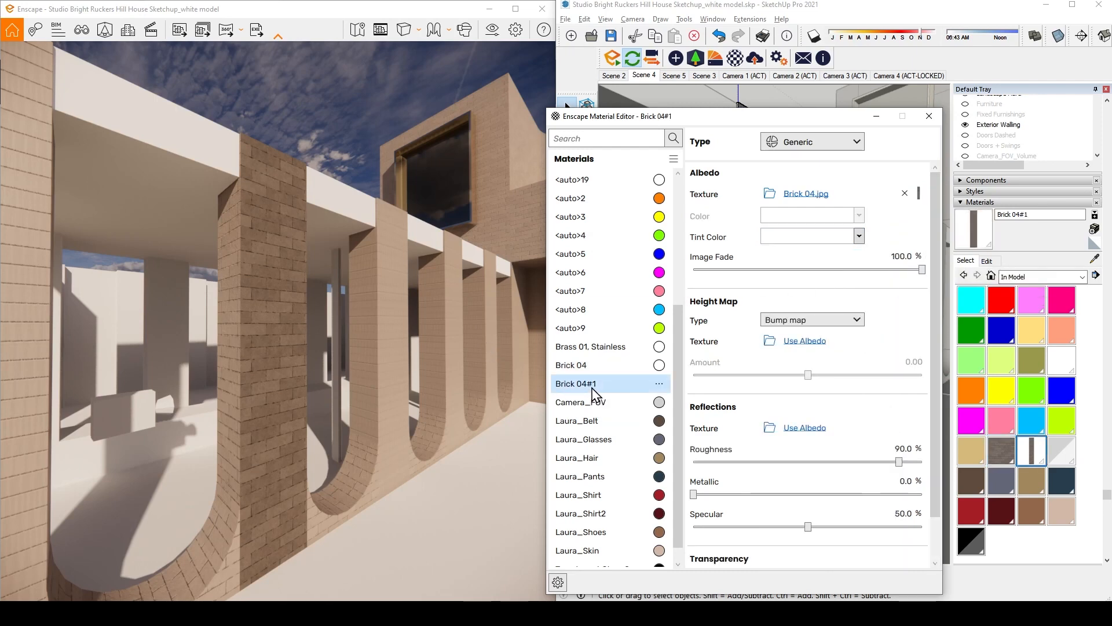
pyautogui.click(860, 237)
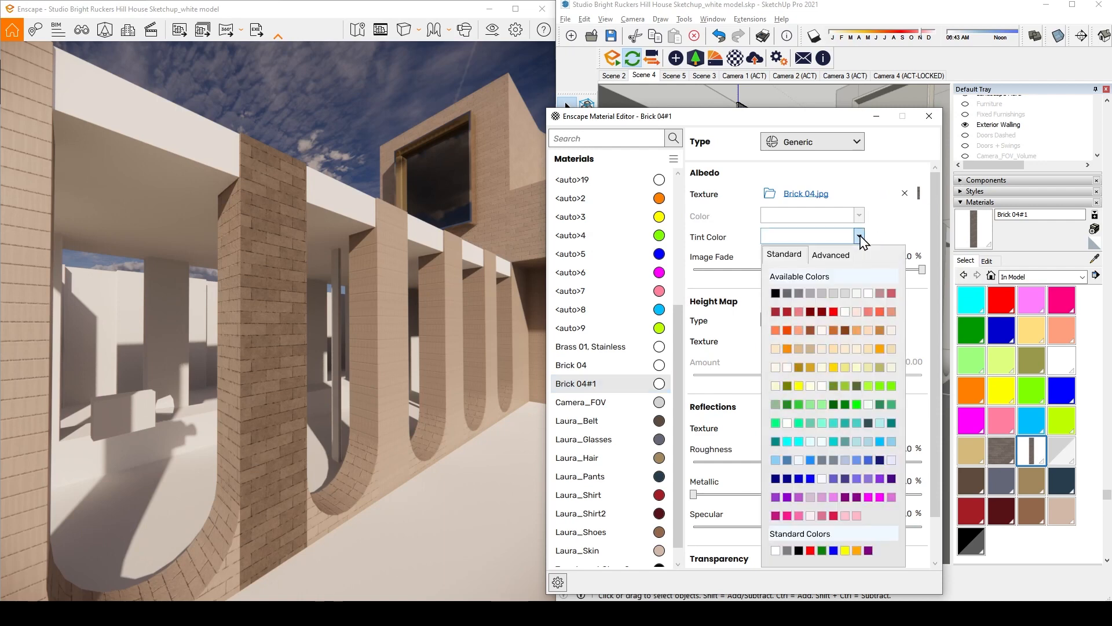
pyautogui.click(868, 329)
pyautogui.doubleClick(905, 253)
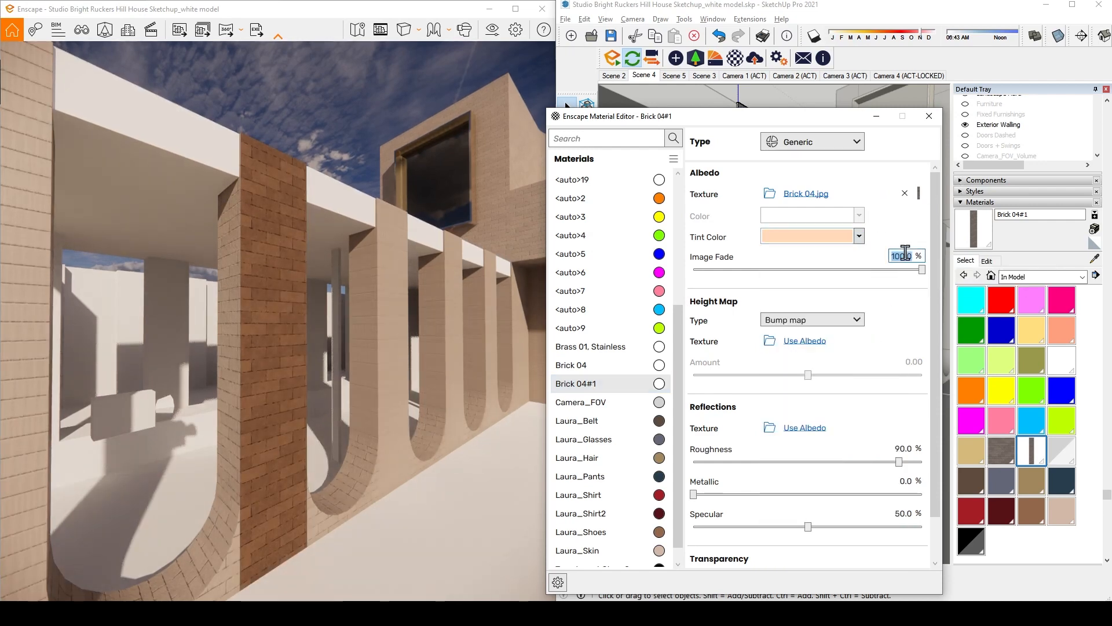
pyautogui.write('58.5')
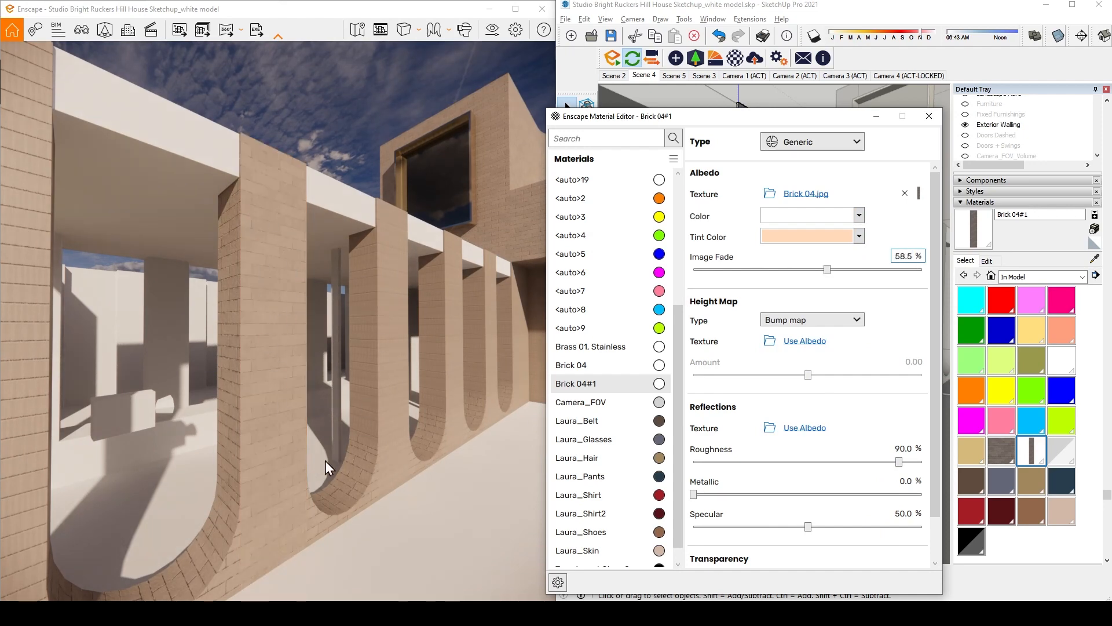
pyautogui.click(929, 116)
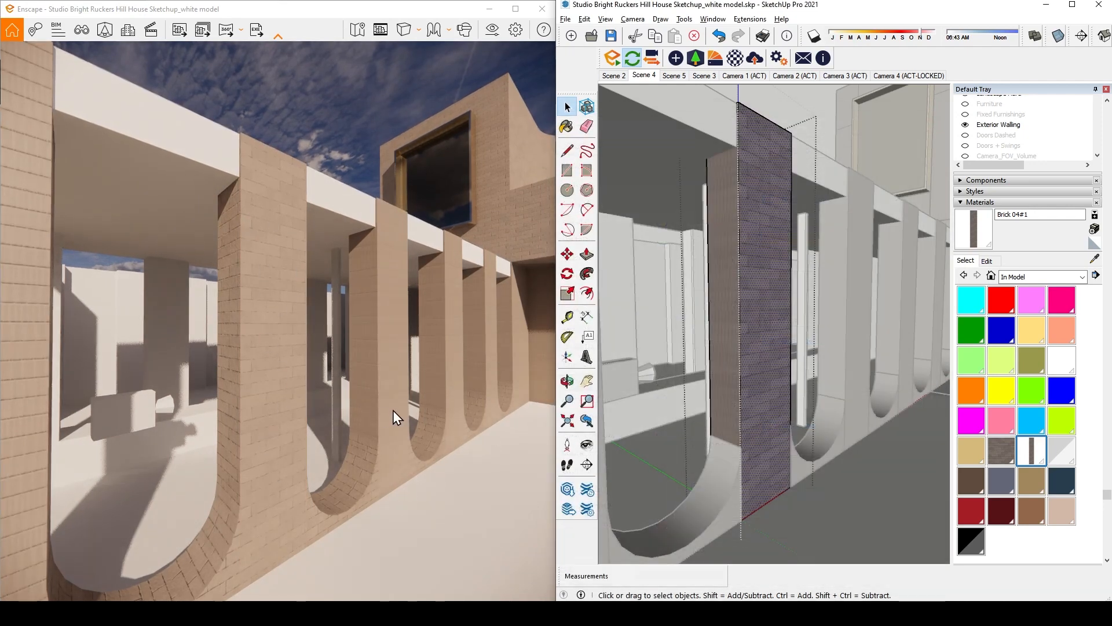
# Make the brick texture on the next arcade column's front face unique, keeping the proposed texture size
pyautogui.scroll(5, 408, 414)
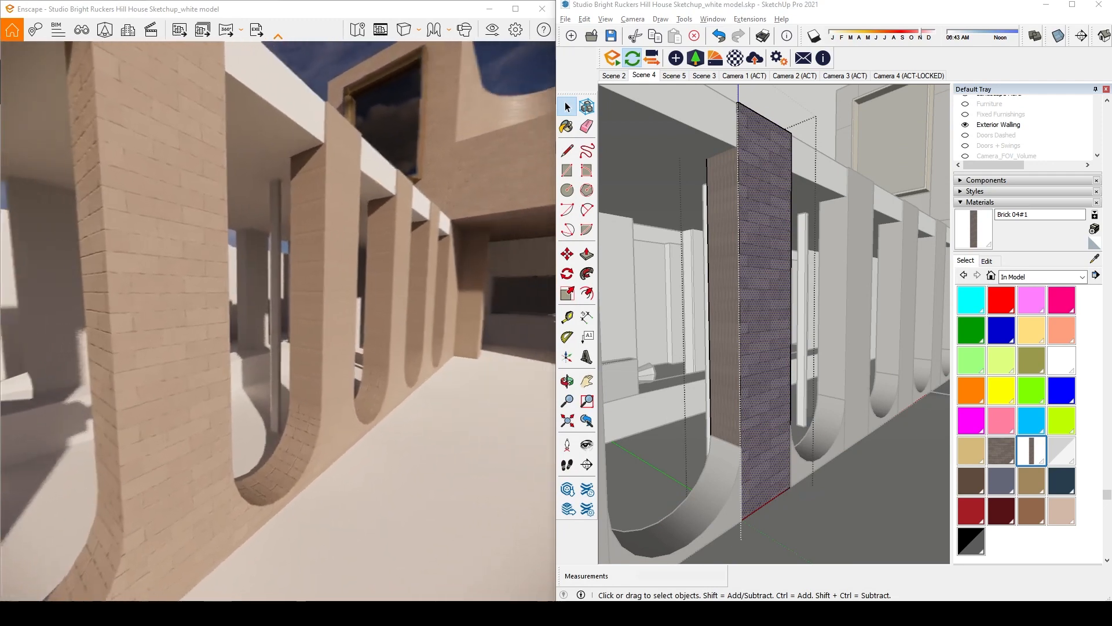
pyautogui.moveTo(340, 224)
pyautogui.mouseDown()
pyautogui.moveTo(377, 166)
pyautogui.moveTo(261, 260)
pyautogui.moveTo(82, 365)
pyautogui.moveTo(177, 362)
pyautogui.mouseUp()
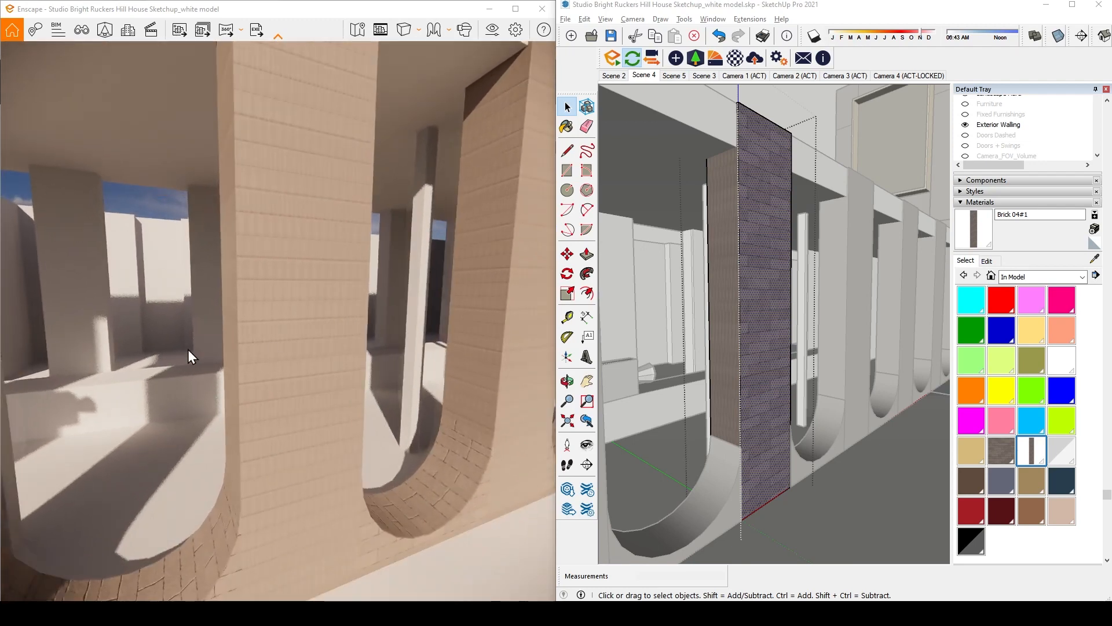
pyautogui.rightClick(865, 318)
pyautogui.click(916, 472)
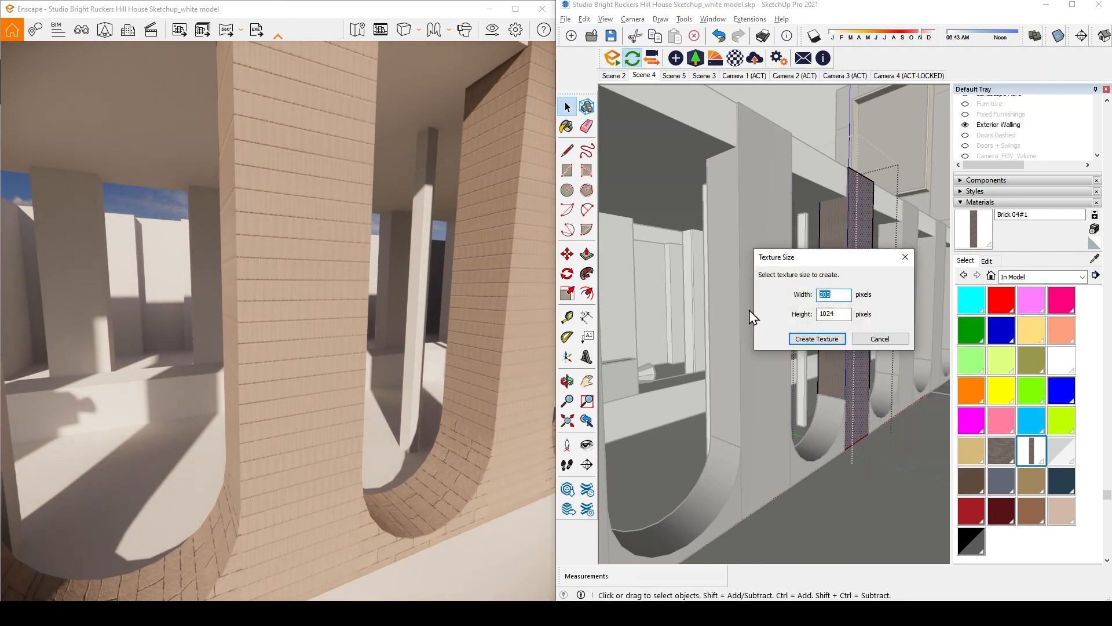
pyautogui.click(804, 339)
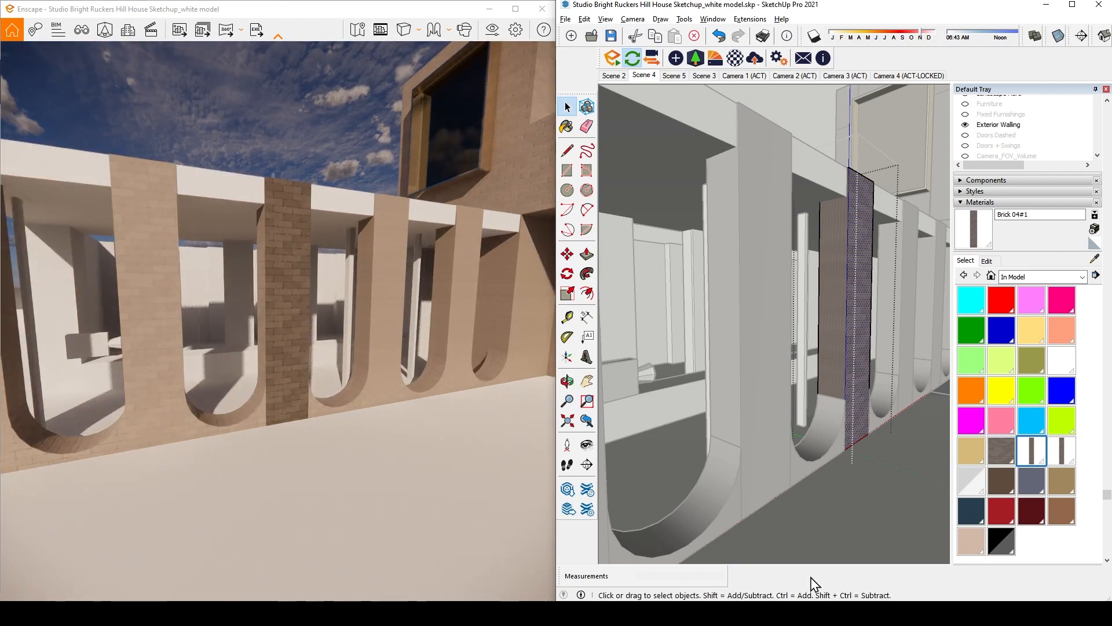
# Open the Brick 04#2 material's settings in the Enscape Material Editor
pyautogui.click(716, 59)
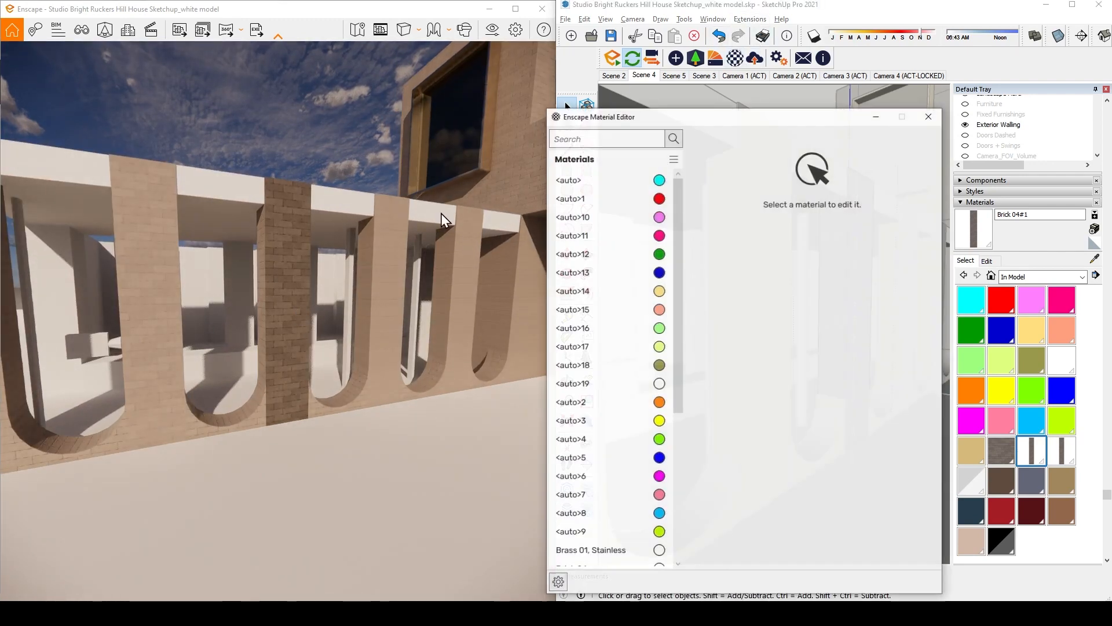
pyautogui.scroll(-3, 657, 405)
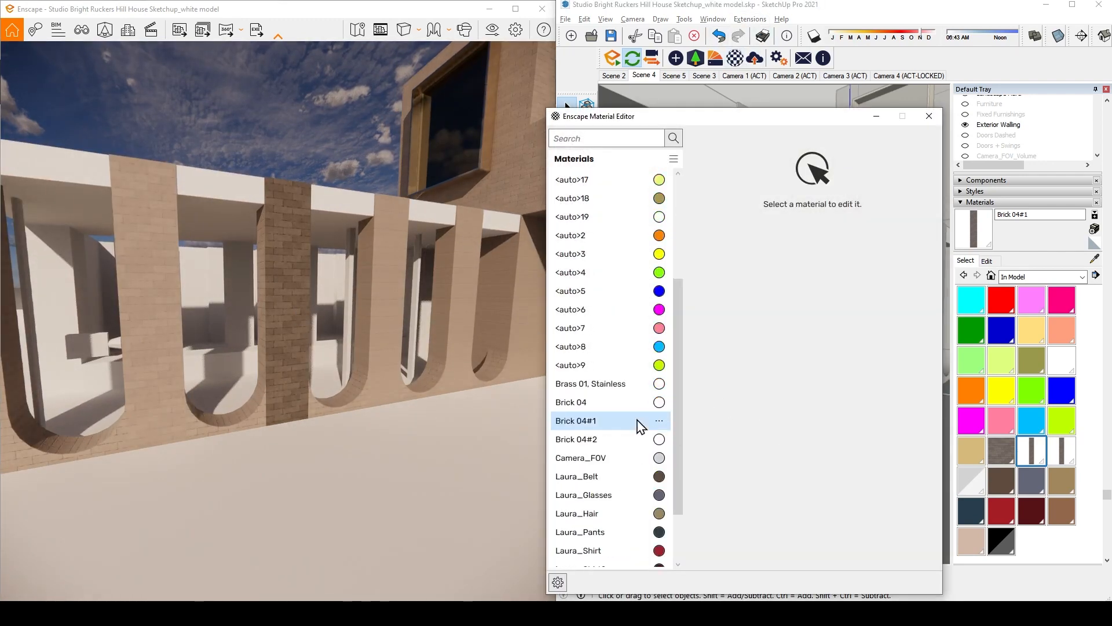
pyautogui.scroll(2, 638, 426)
pyautogui.scroll(1, 637, 426)
pyautogui.scroll(-2, 637, 422)
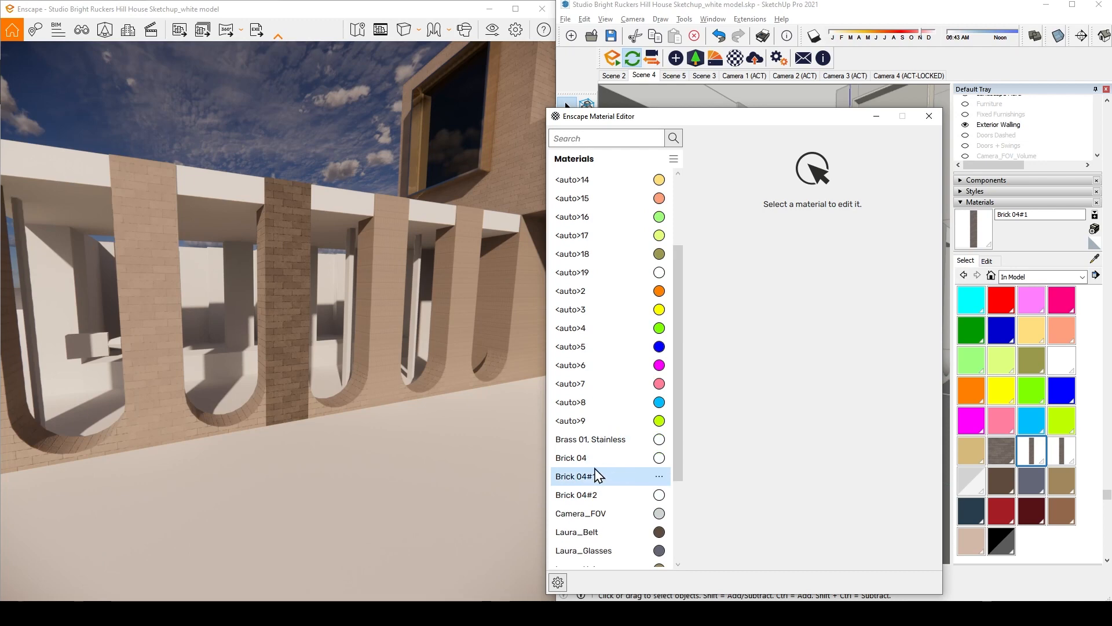
pyautogui.click(599, 496)
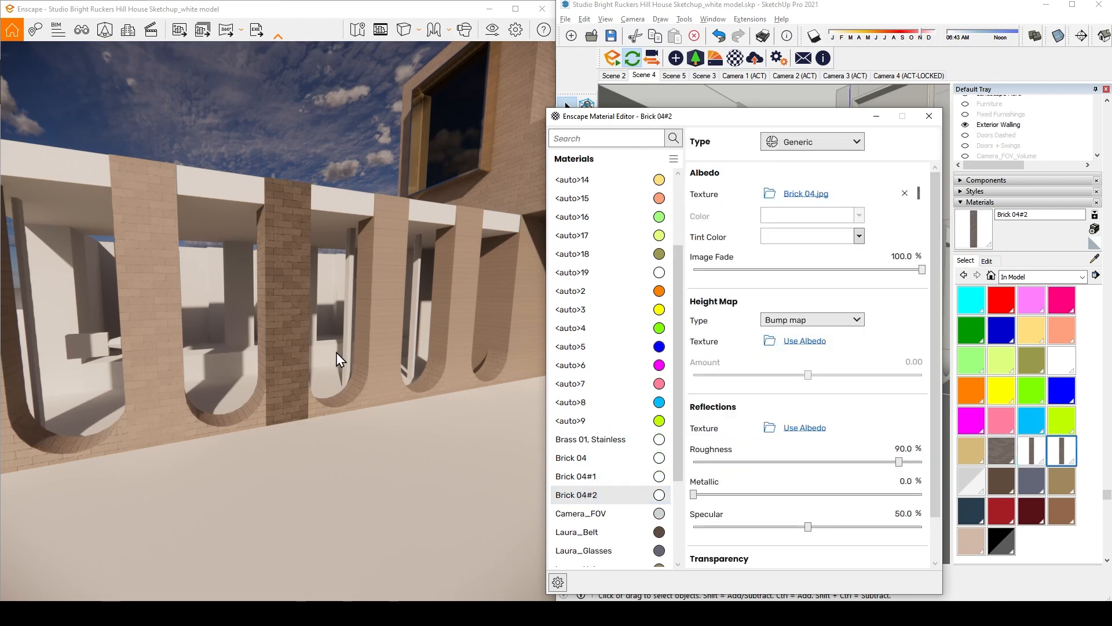
# Walk around the arcade in the Enscape render to inspect the untinted column and the brick on neighbouring columns
pyautogui.moveTo(410, 284); pyautogui.dragTo(452, 284, button='right')
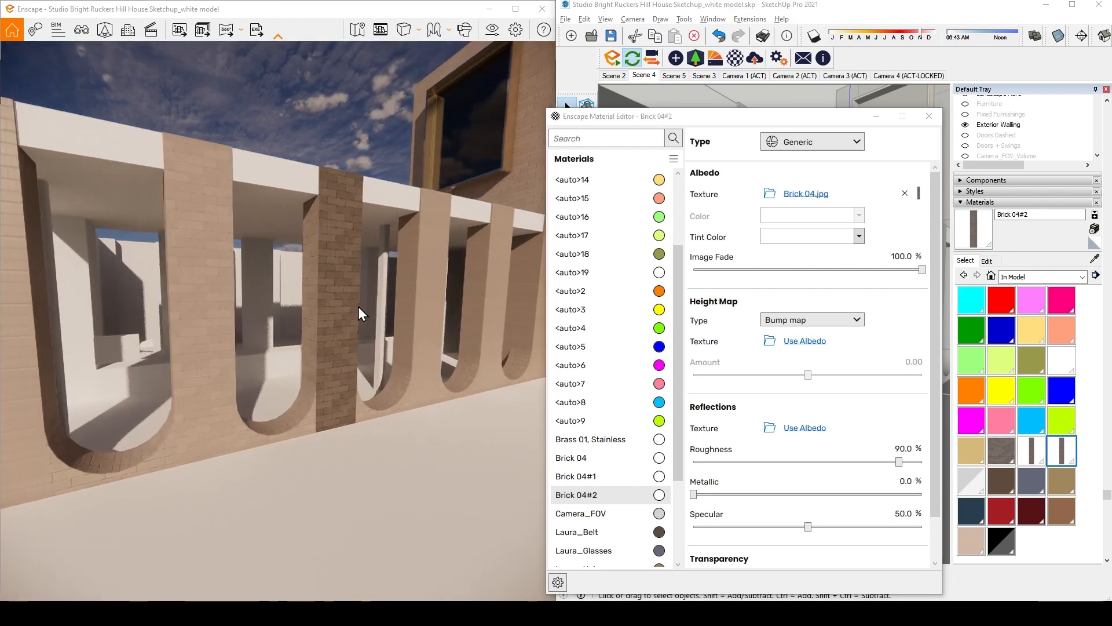
pyautogui.moveTo(359, 307); pyautogui.dragTo(440, 307, button='right')
pyautogui.moveTo(217, 343); pyautogui.dragTo(255, 339)
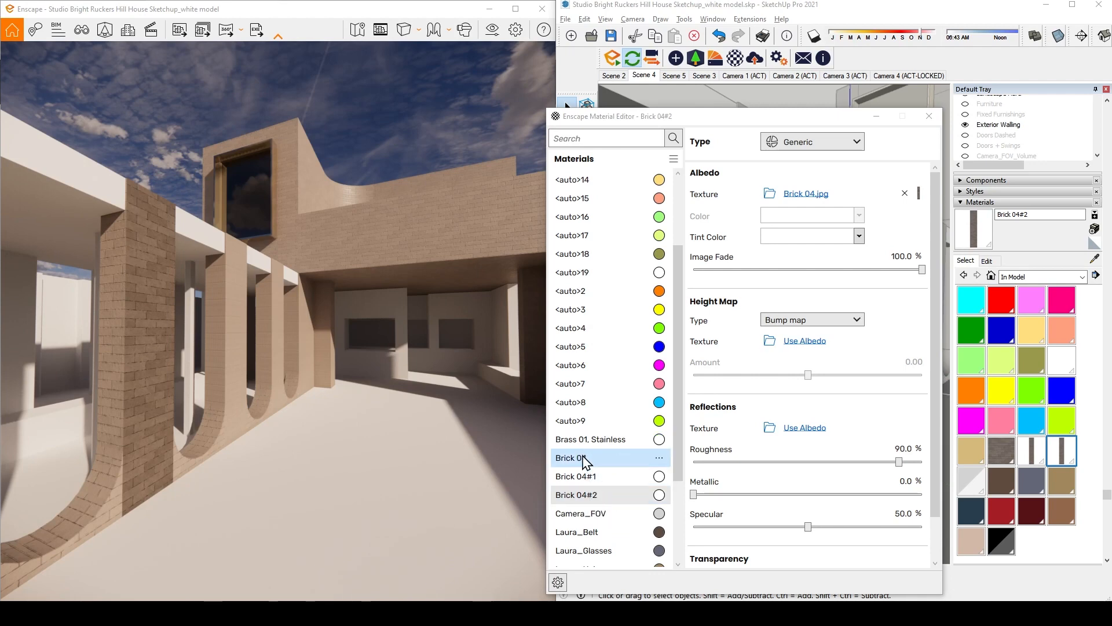
pyautogui.moveTo(172, 376); pyautogui.dragTo(346, 371)
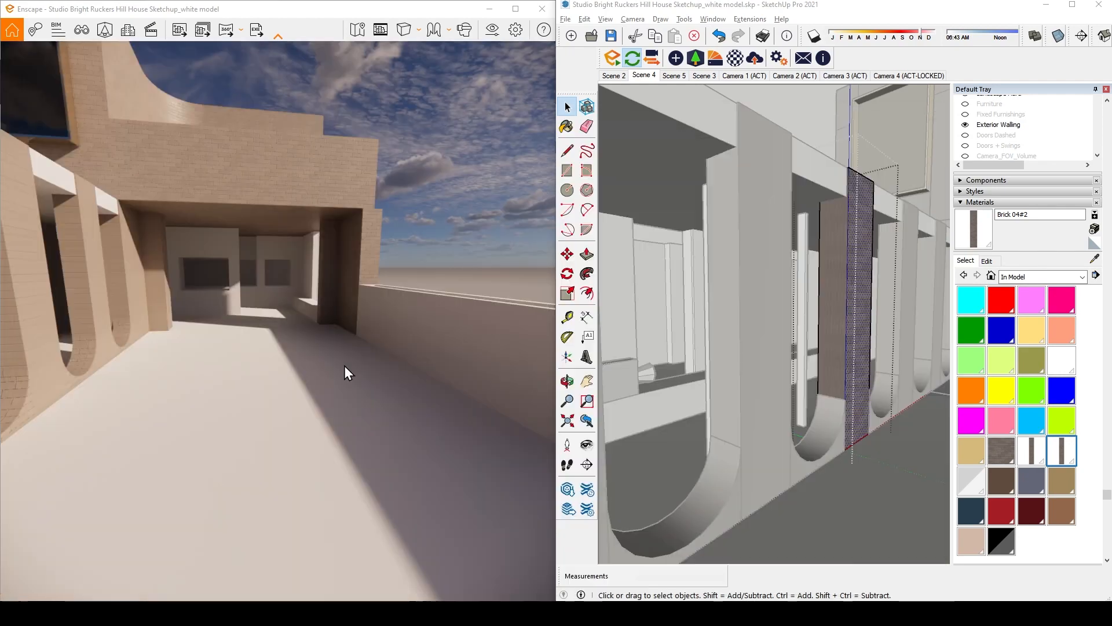
pyautogui.press('w')
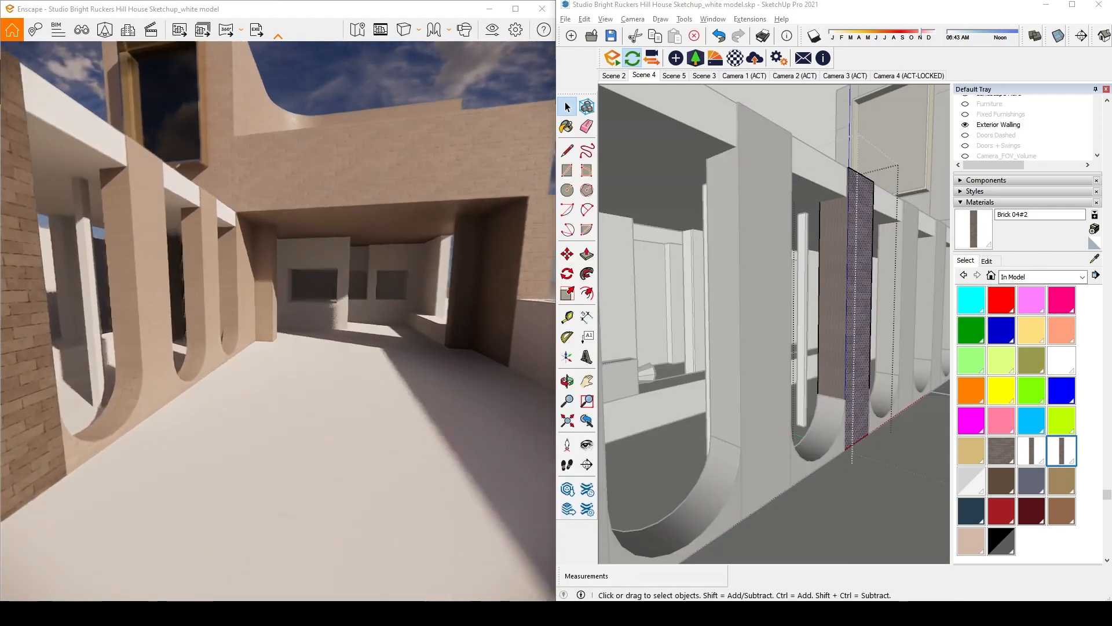
pyautogui.press('s')
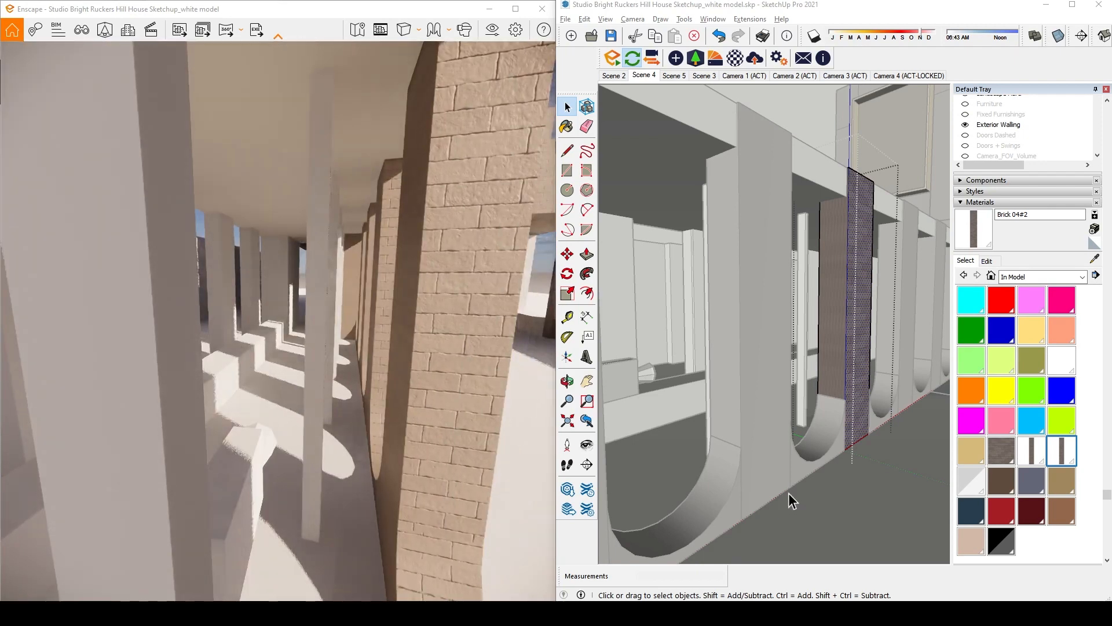
# Try painting the ground slab around the arcade with the Brick 04 material, and undo it
pyautogui.scroll(-5, 670, 422)
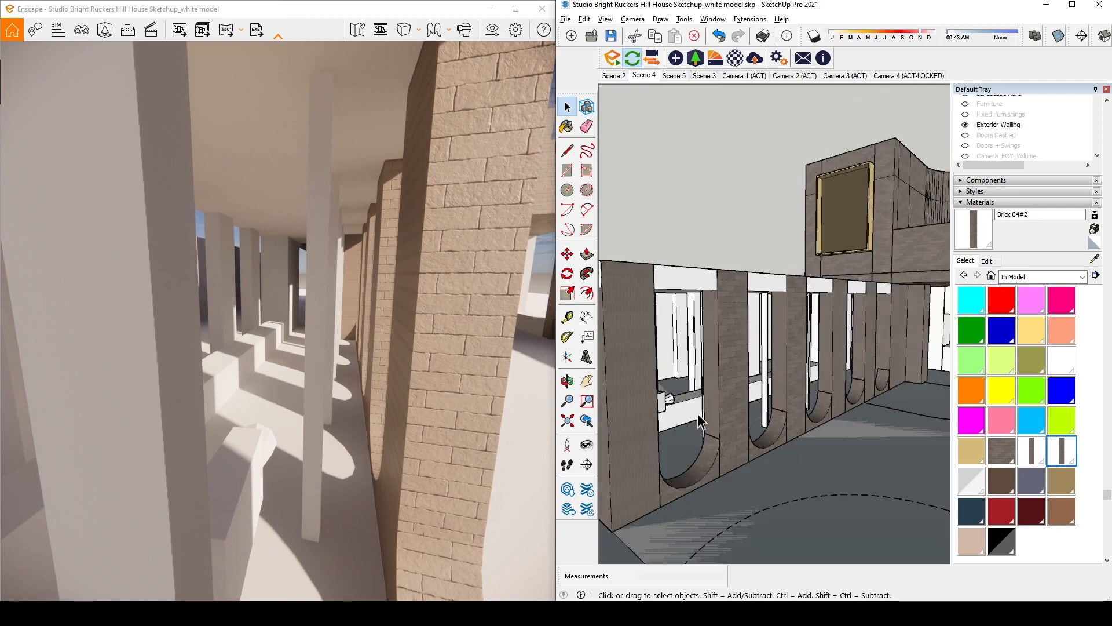
pyautogui.scroll(-10, 670, 388)
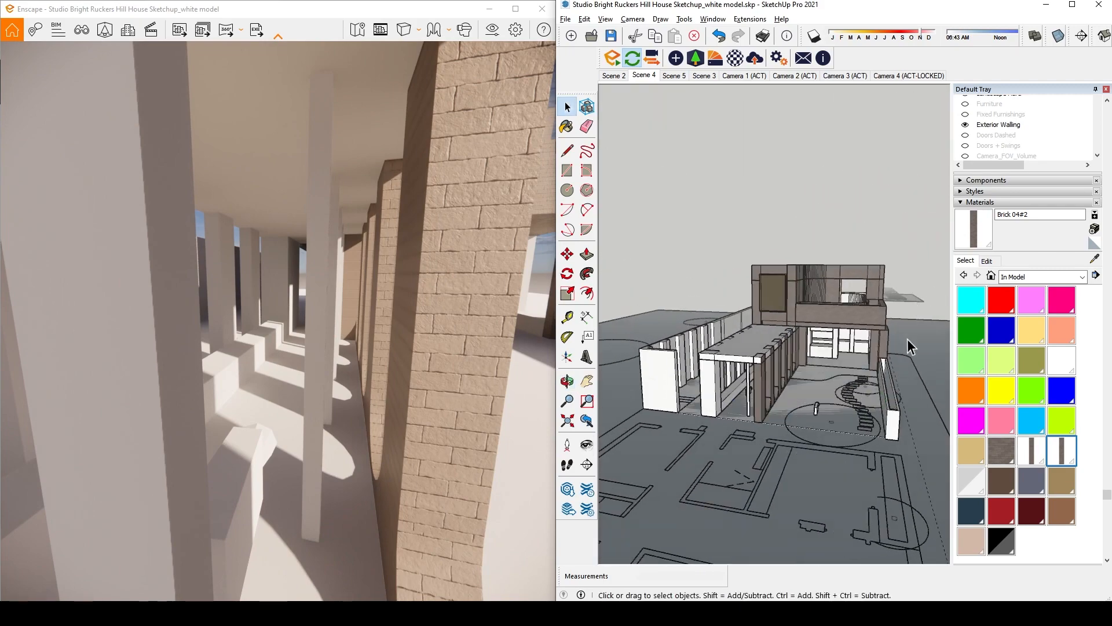
pyautogui.click(807, 388)
pyautogui.scroll(3, 856, 388)
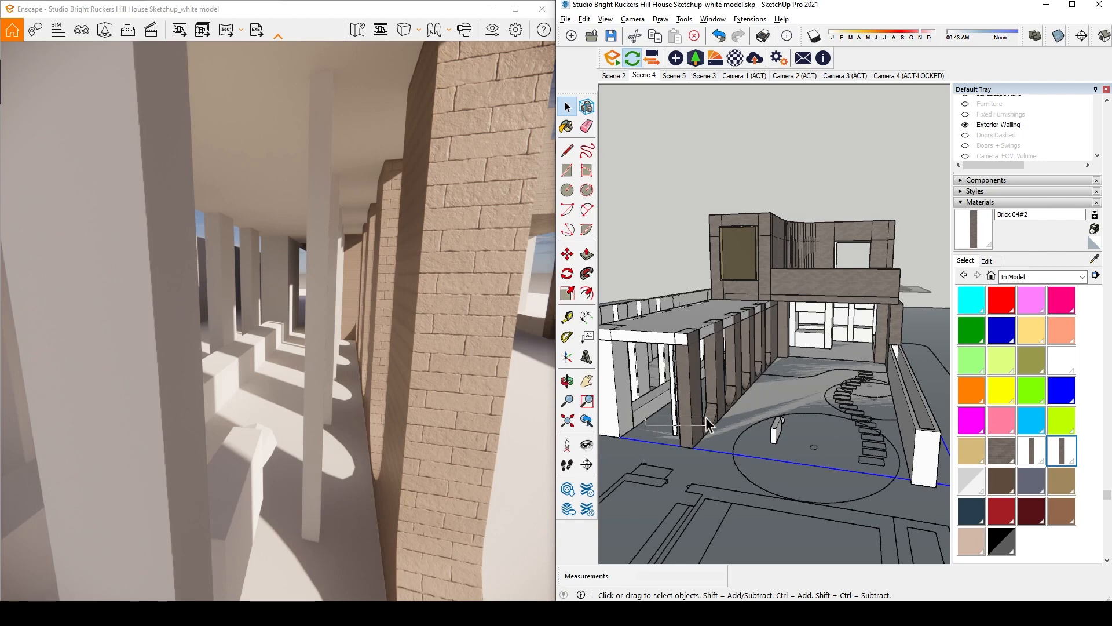
pyautogui.doubleClick(655, 420)
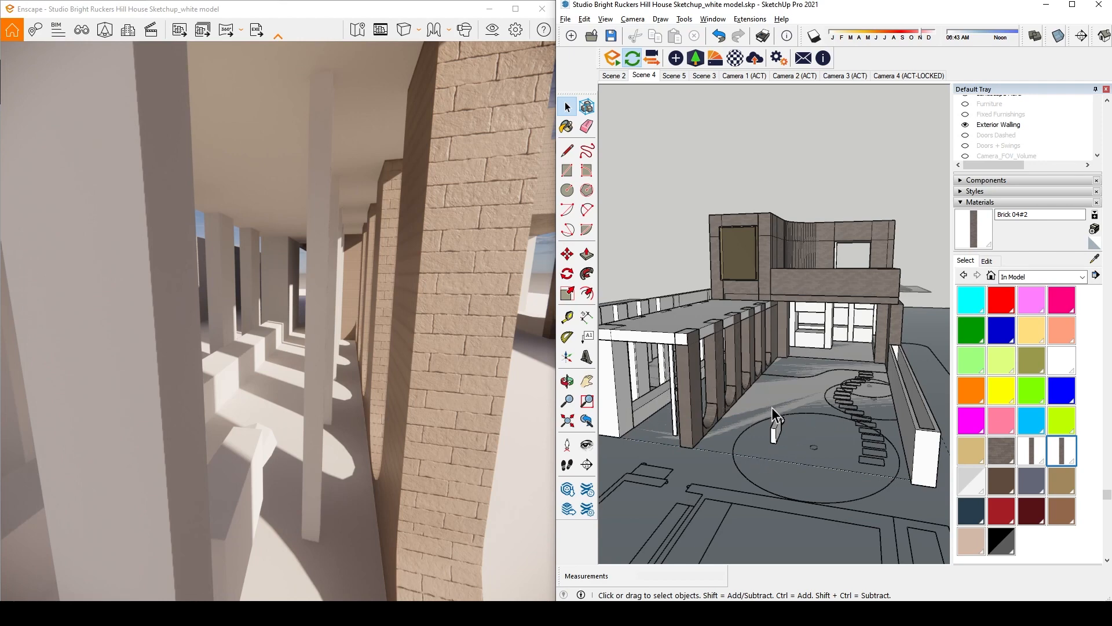
pyautogui.press('Escape')
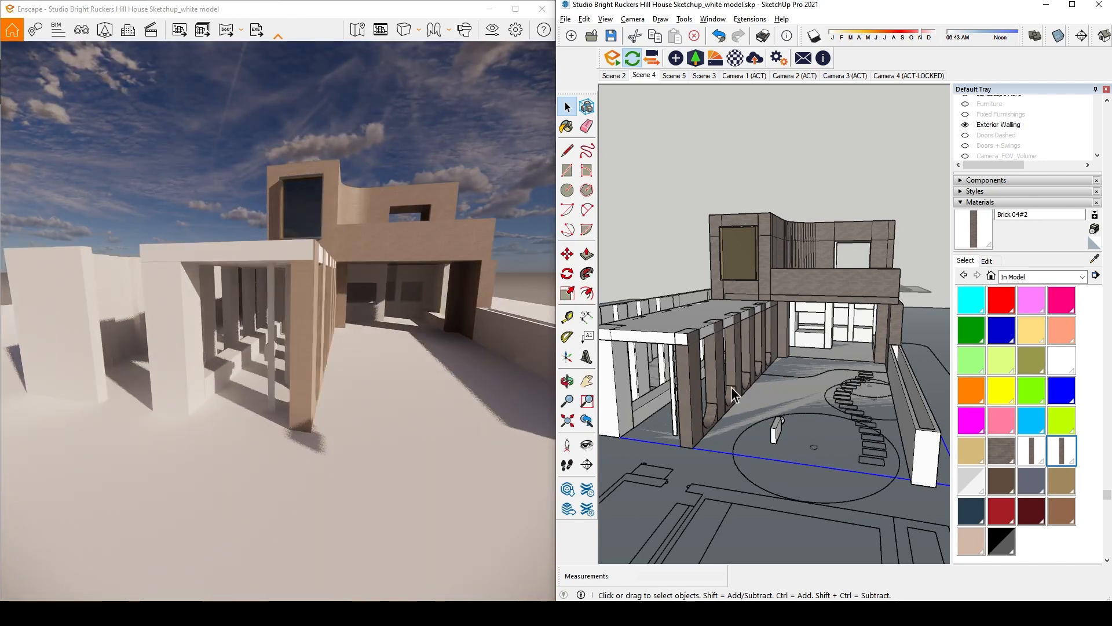
pyautogui.click(1001, 454)
pyautogui.click(786, 384)
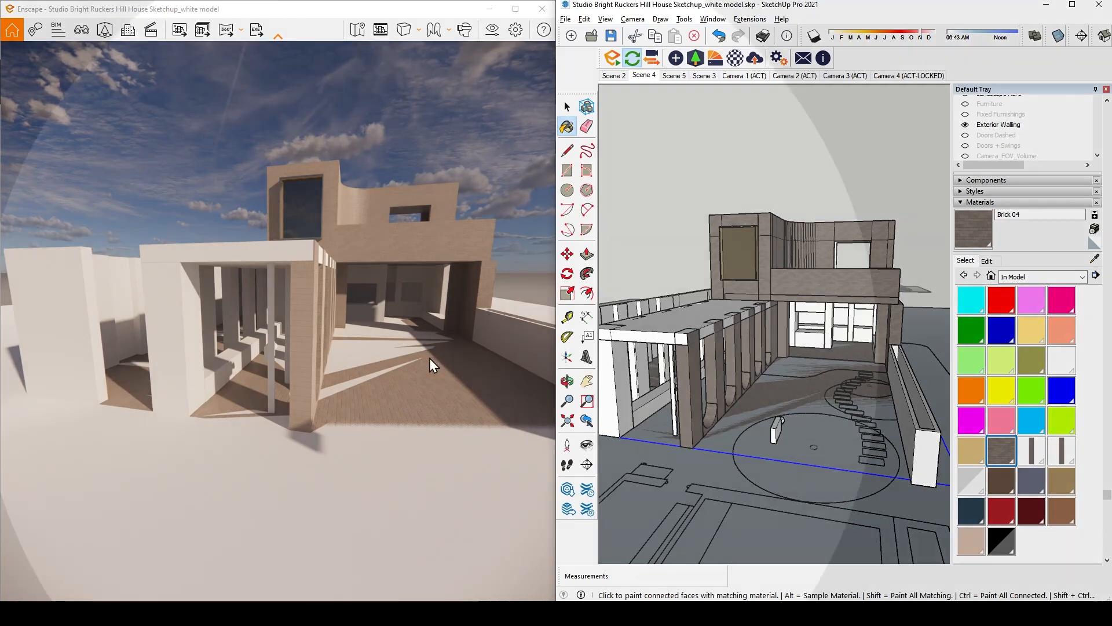
pyautogui.hotkey('ctrl', 'z')
pyautogui.press('space')
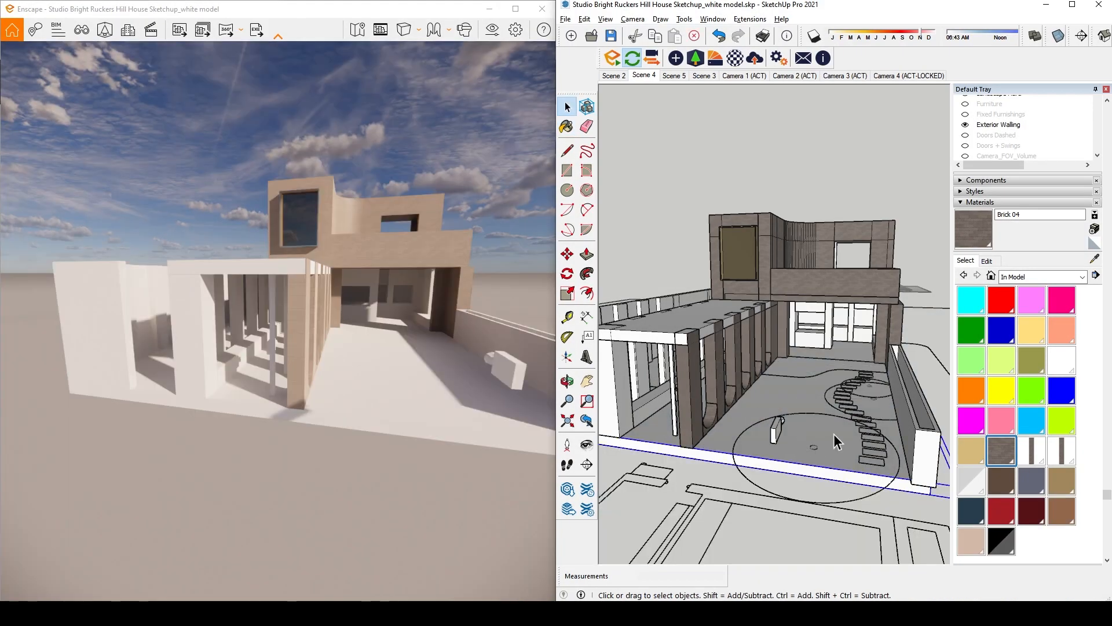
# Open the ground slab for editing and place a guide line lengthwise across it, starting at the arcade end column's base corner
pyautogui.doubleClick(841, 432)
pyautogui.doubleClick(840, 432)
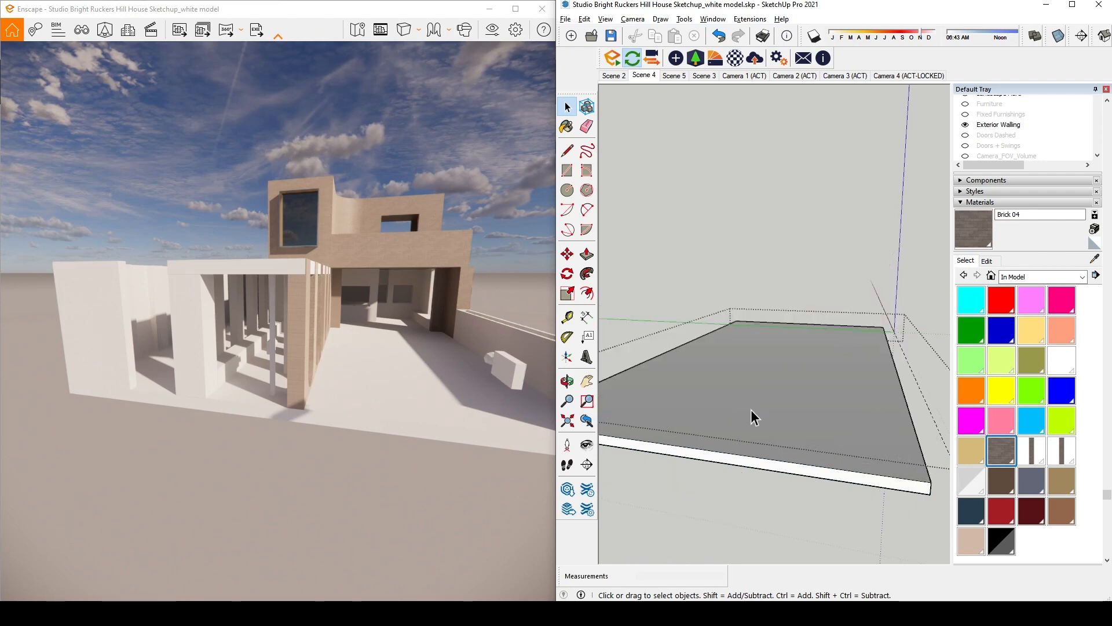
pyautogui.press('t')
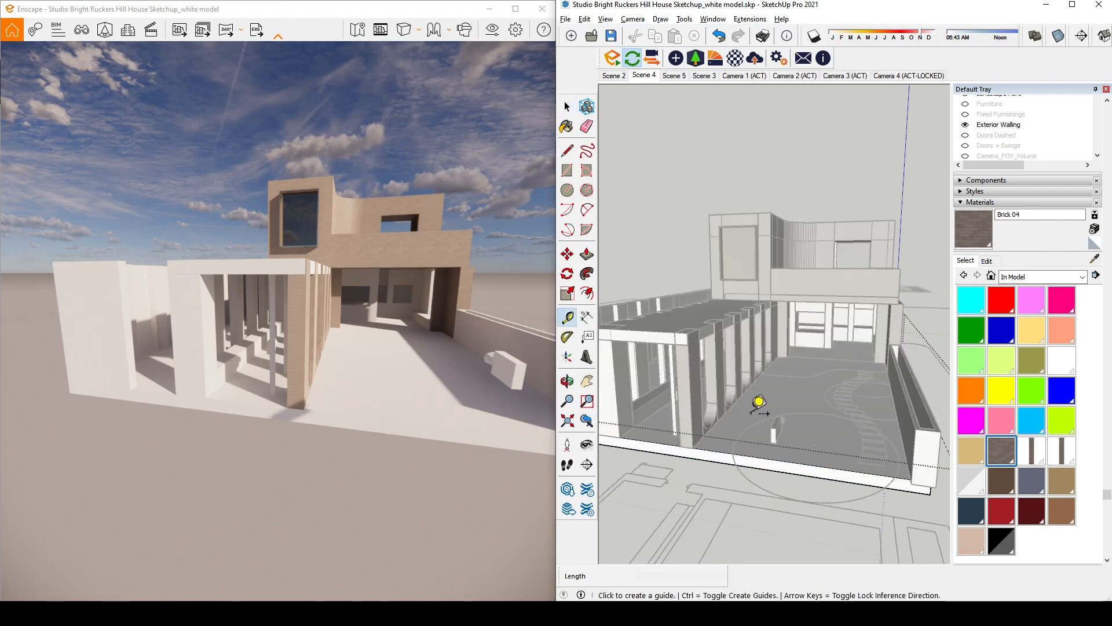
pyautogui.scroll(5, 694, 447)
pyautogui.click(695, 444)
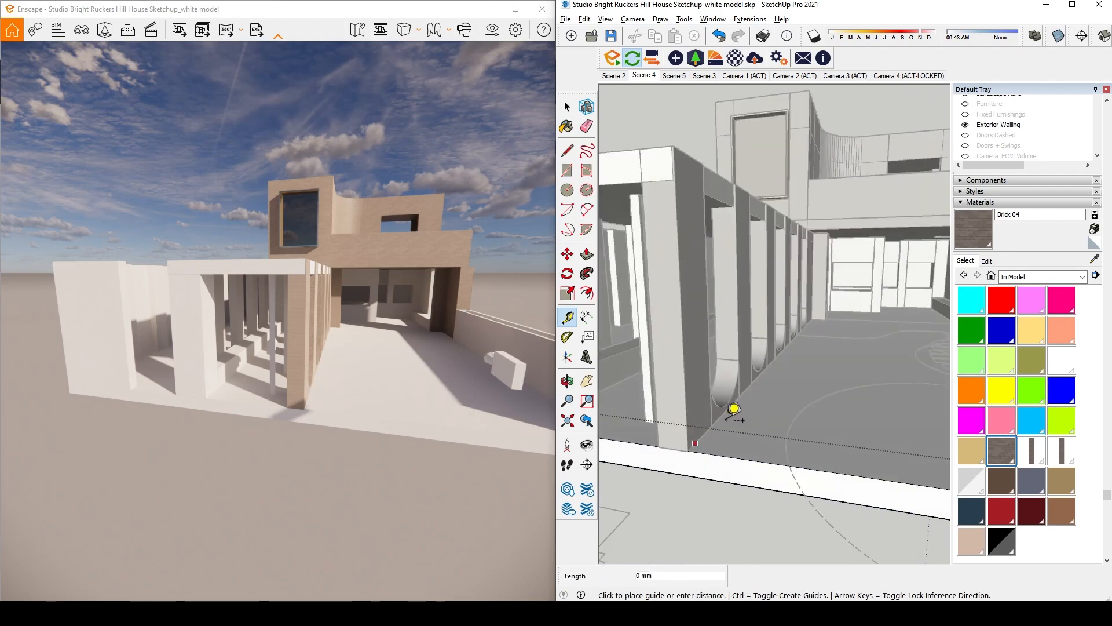
pyautogui.click(747, 398)
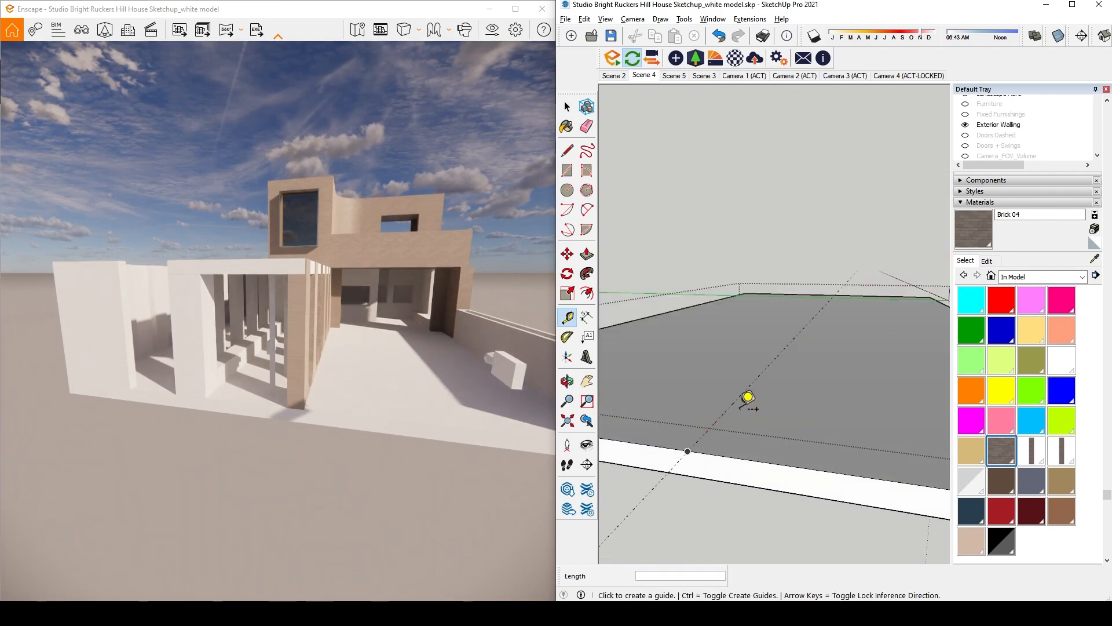
# Draw a line about 19752 mm long along the guide to split the ground slab's top face in two
pyautogui.press('l')
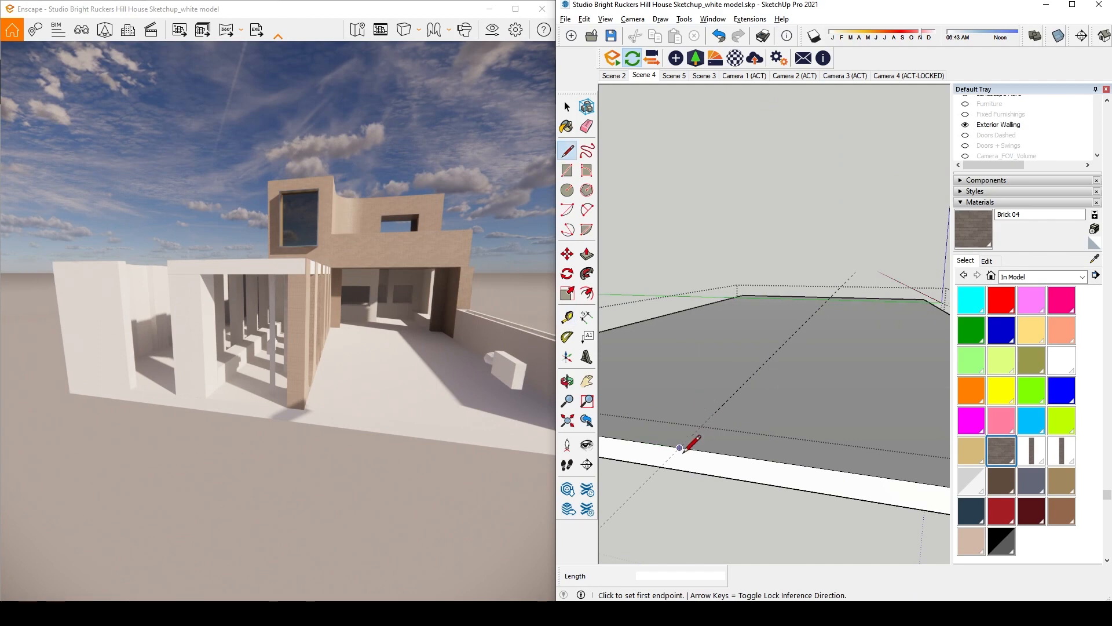
pyautogui.press('space')
pyautogui.click(705, 444)
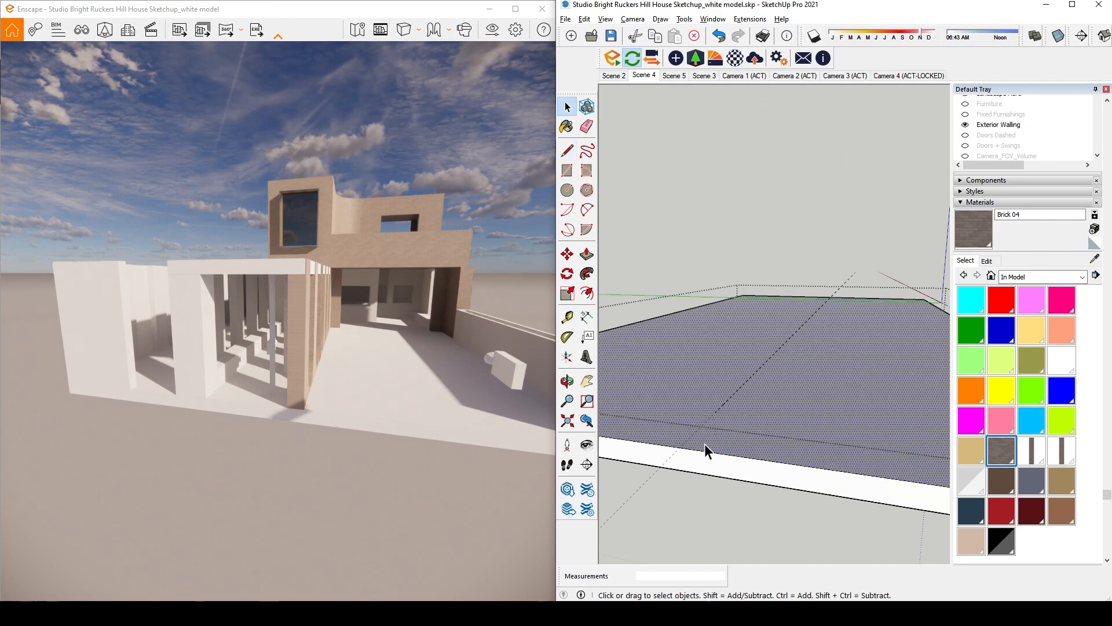
pyautogui.press('l')
pyautogui.click(679, 448)
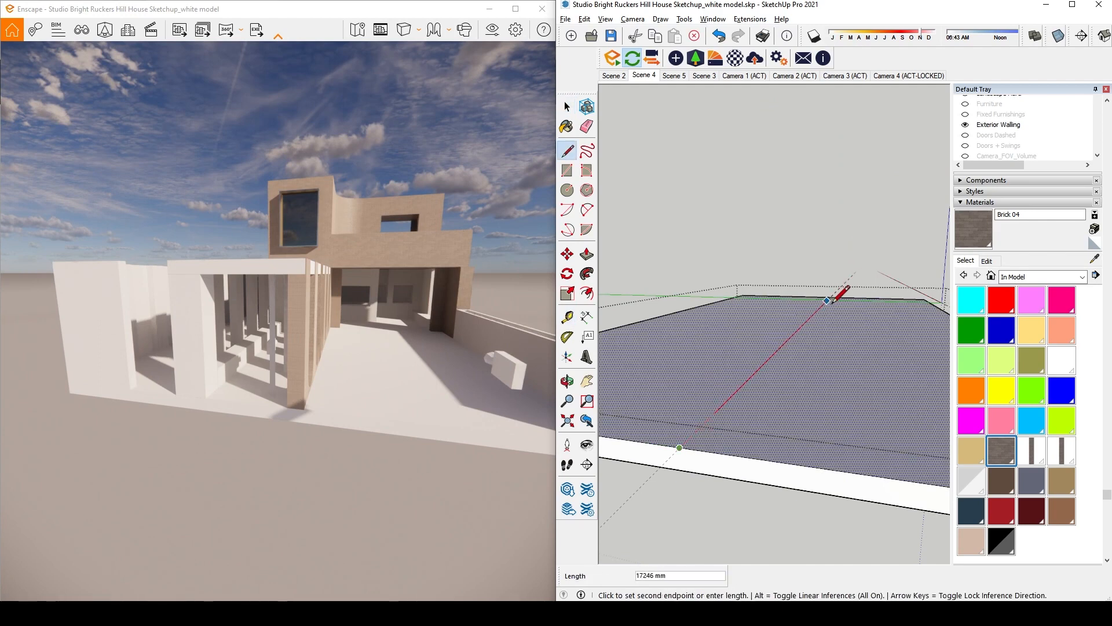
pyautogui.press('Escape')
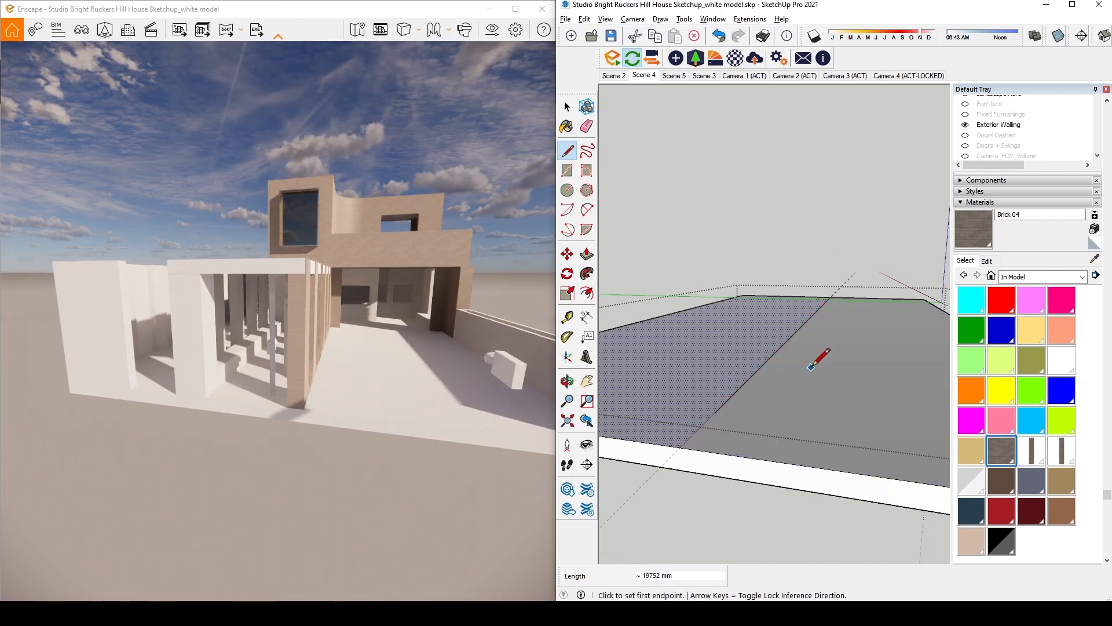
pyautogui.press('space')
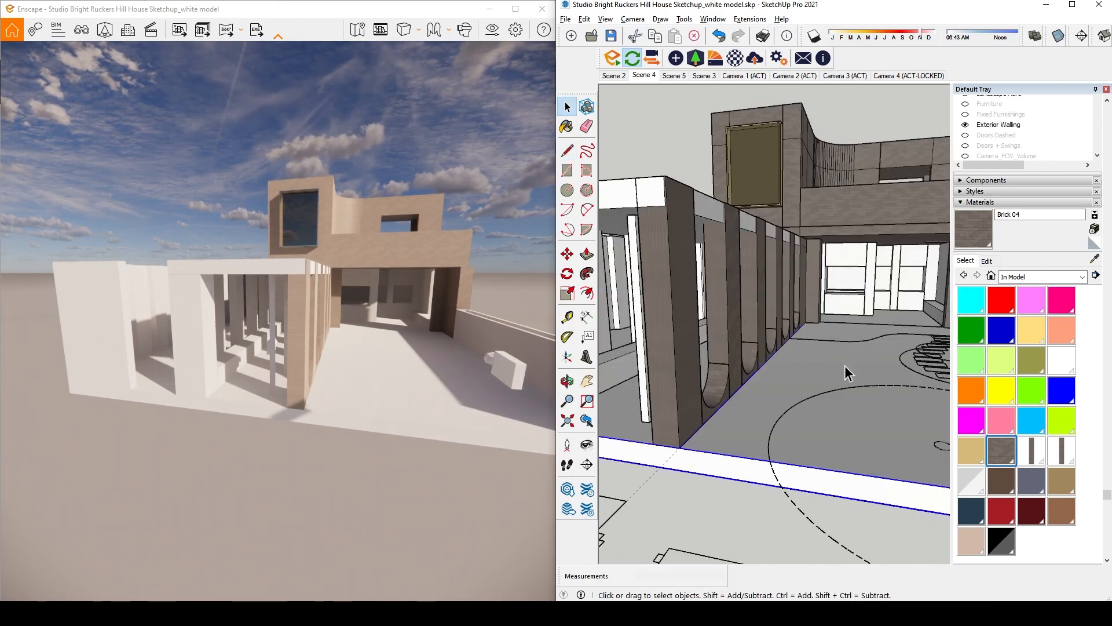
# Try painting the courtyard half of the slab with the orange <auto>2 material, and undo both the paint and the dividing line
pyautogui.doubleClick(817, 370)
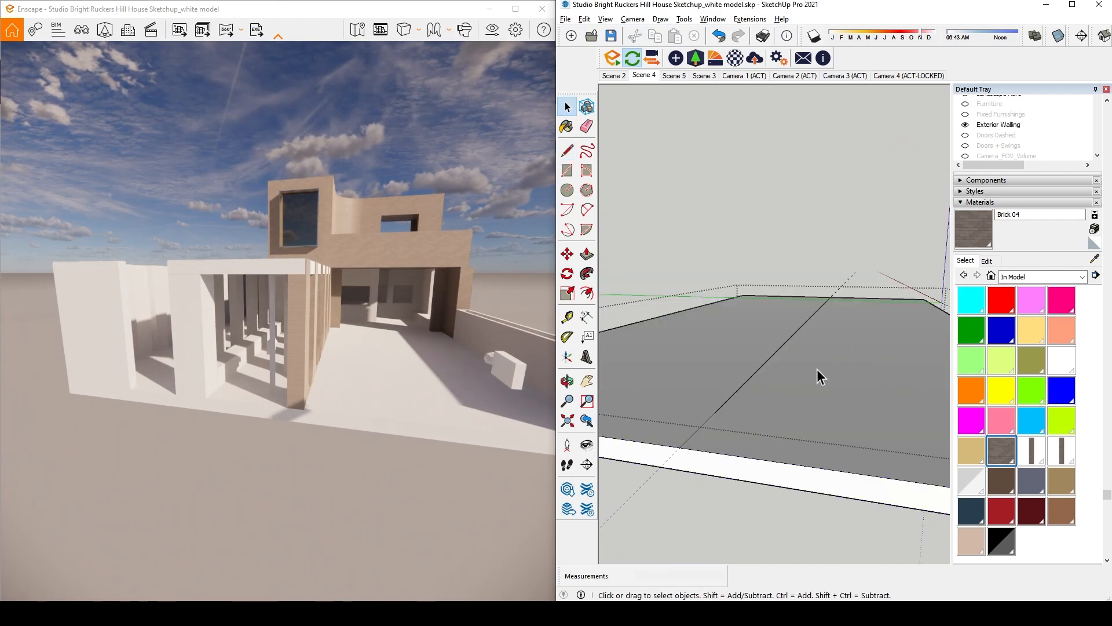
pyautogui.click(817, 370)
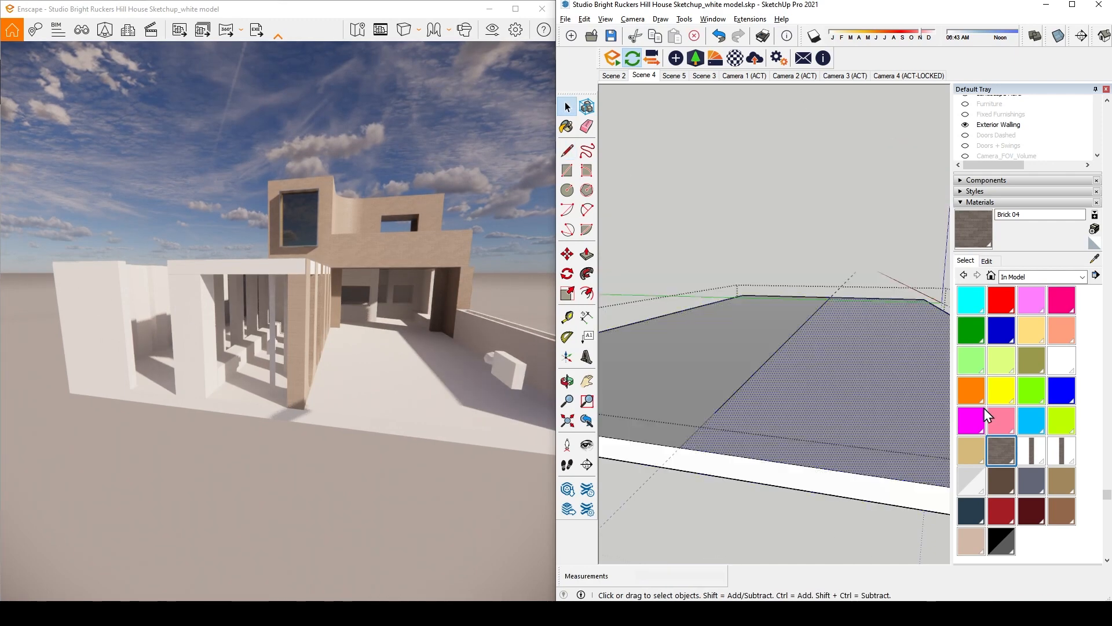
pyautogui.click(971, 391)
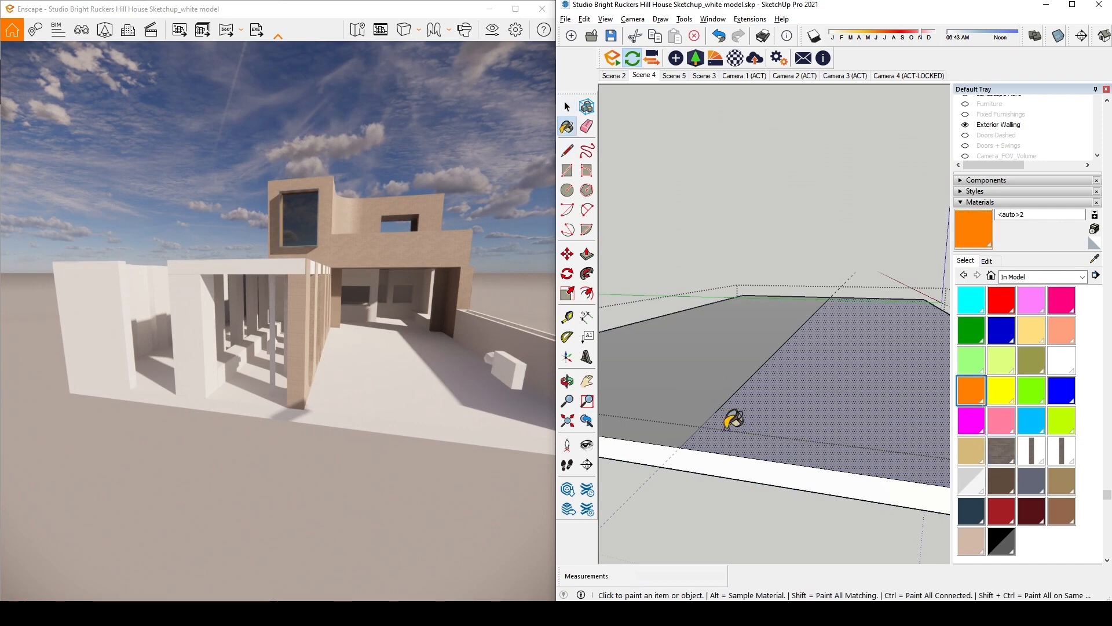
pyautogui.click(789, 401)
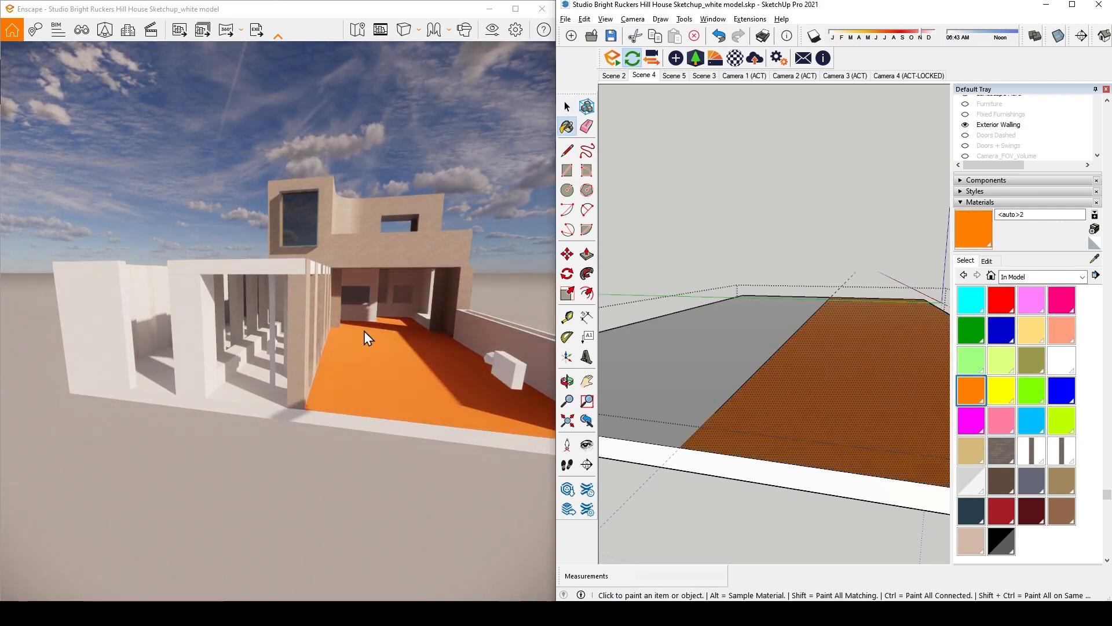
pyautogui.hotkey('ctrl', 'z')
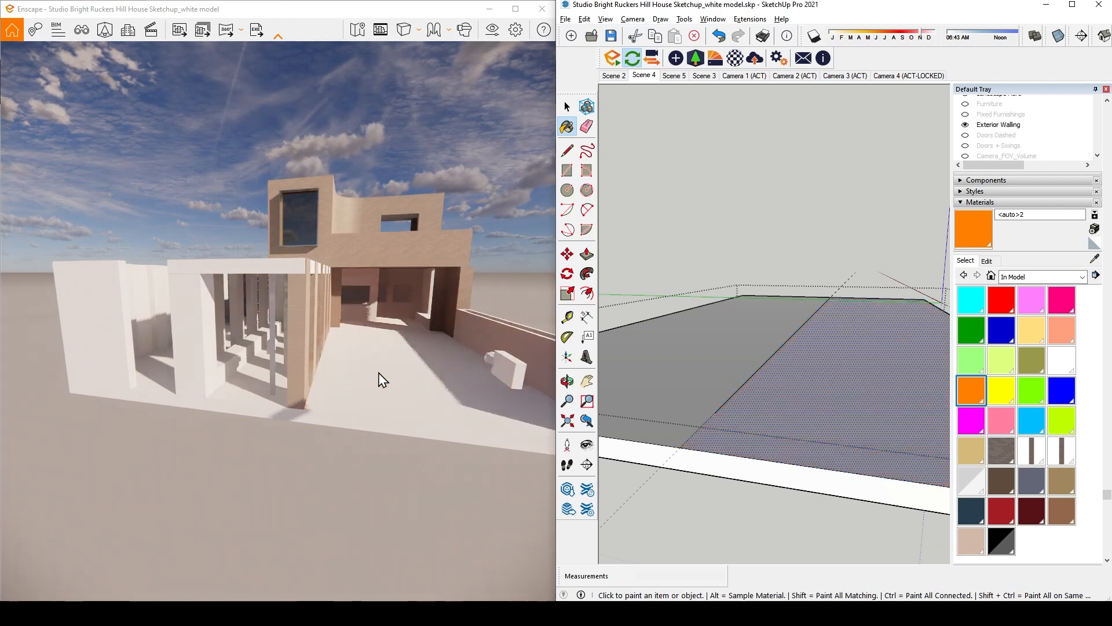
pyautogui.hotkey('ctrl', 'z')
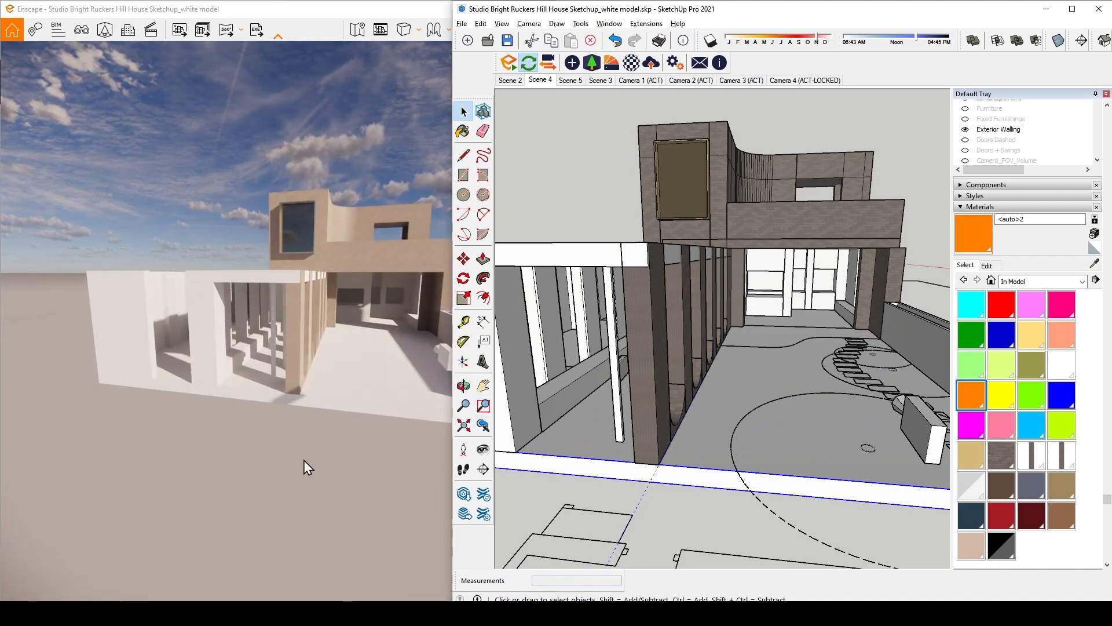
# Reopen the ground slab for editing with the surrounding model shown, and place a crosswise guide at the house-side column bases
pyautogui.doubleClick(746, 384)
pyautogui.doubleClick(746, 385)
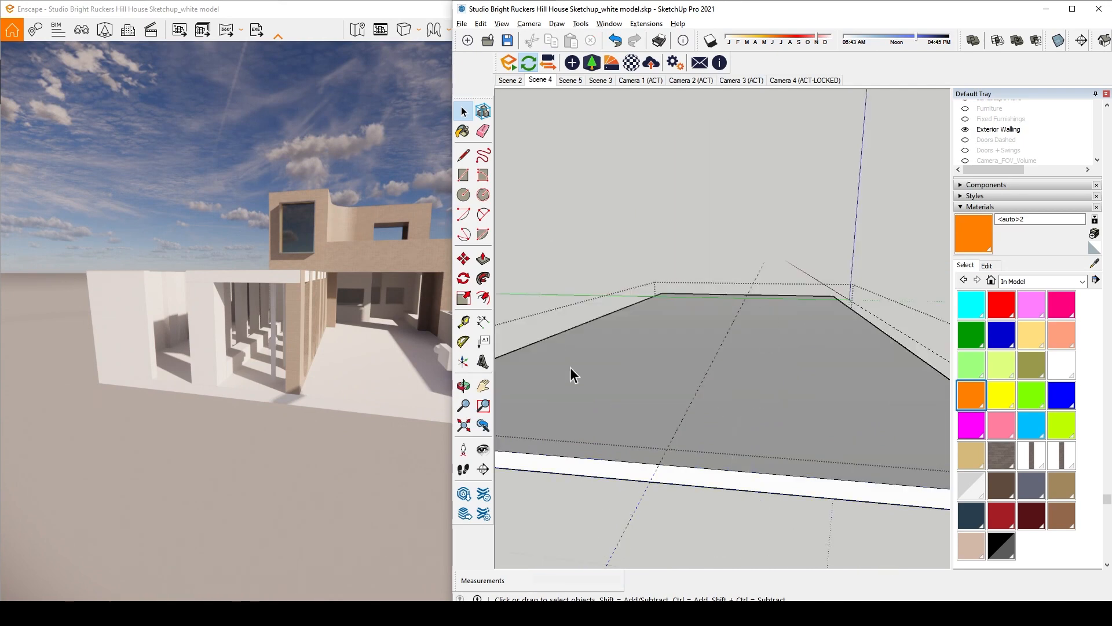
pyautogui.press('Escape')
pyautogui.doubleClick(815, 394)
pyautogui.press('Escape')
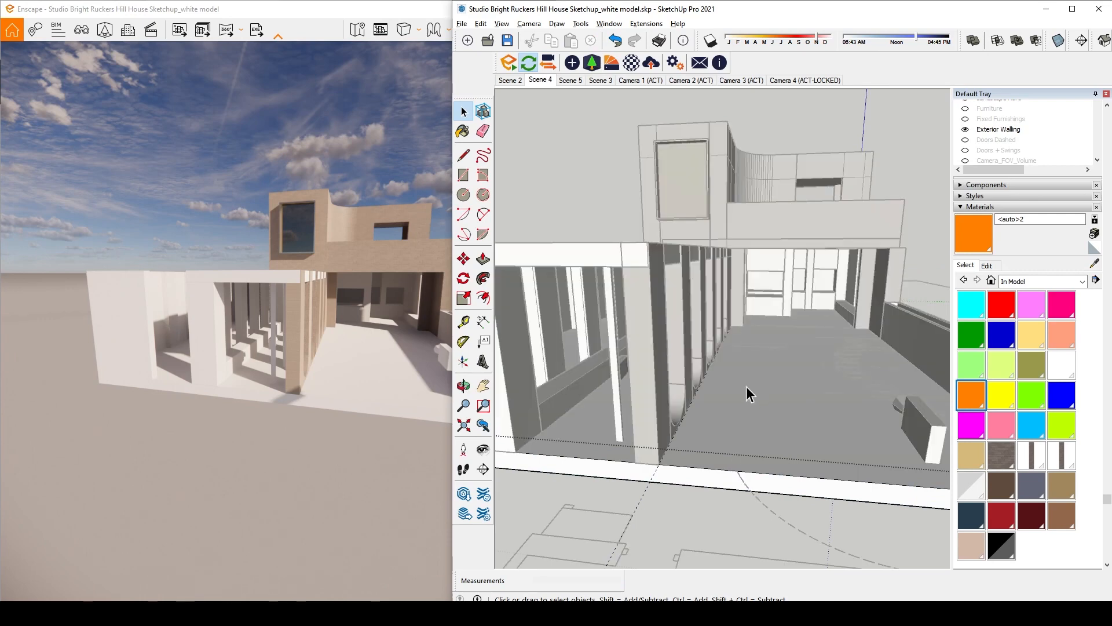
pyautogui.press('t')
pyautogui.scroll(-2, 638, 515)
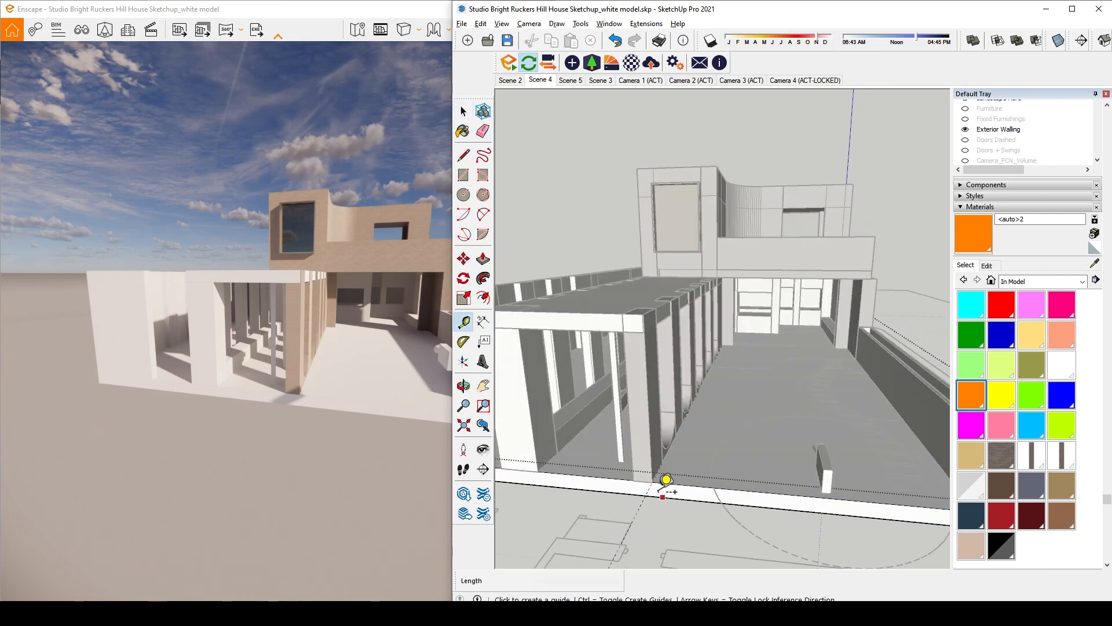
pyautogui.scroll(4, 863, 325)
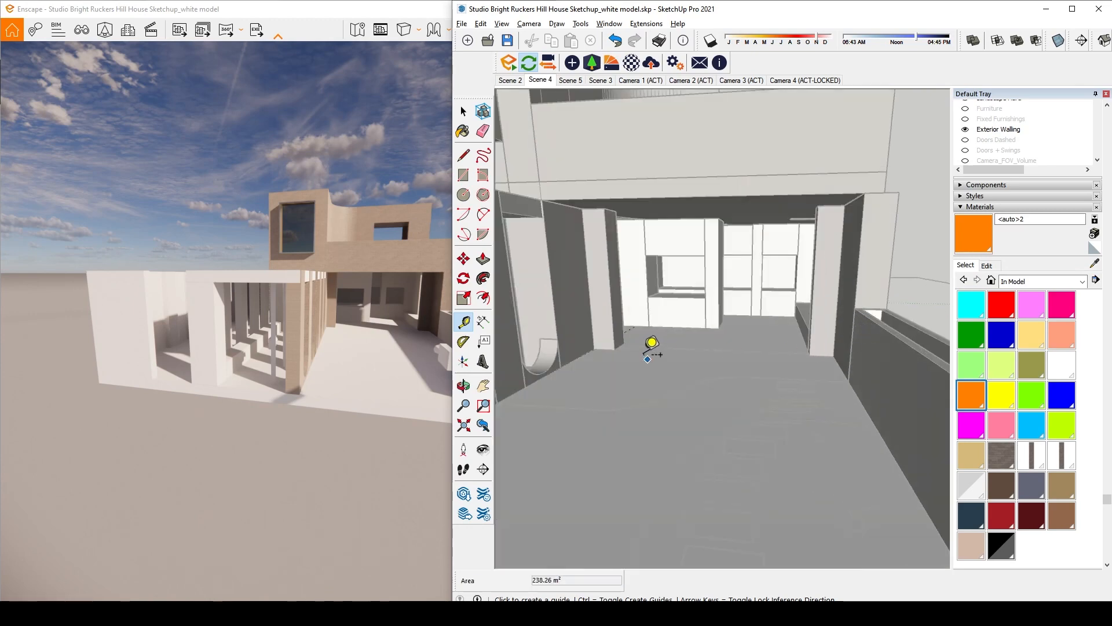
pyautogui.click(605, 349)
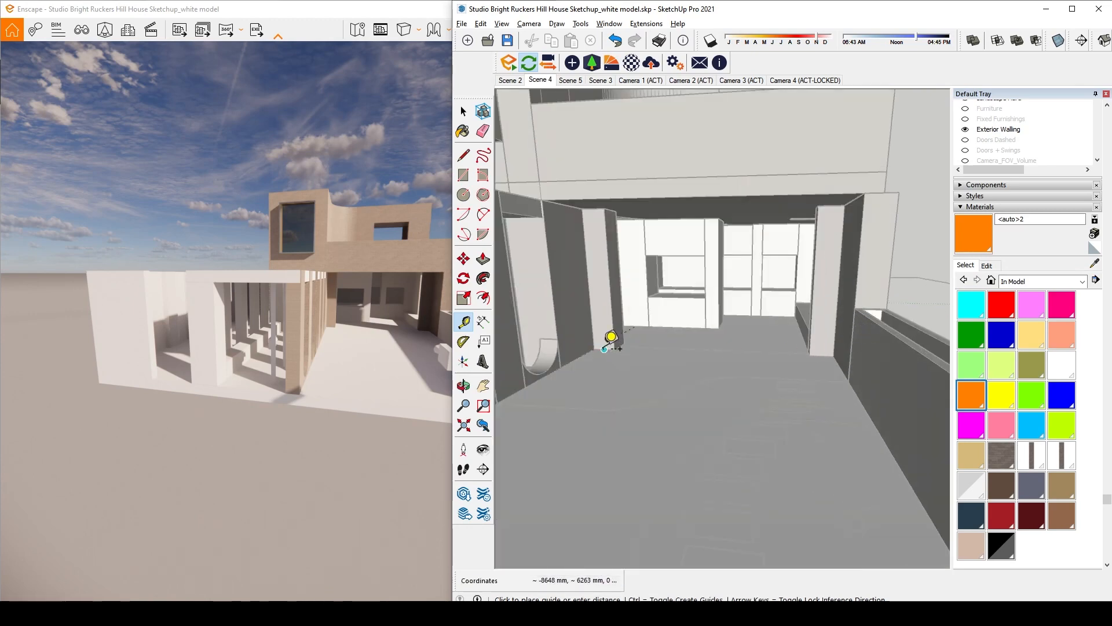
pyautogui.hotkey('ctrl', 'z')
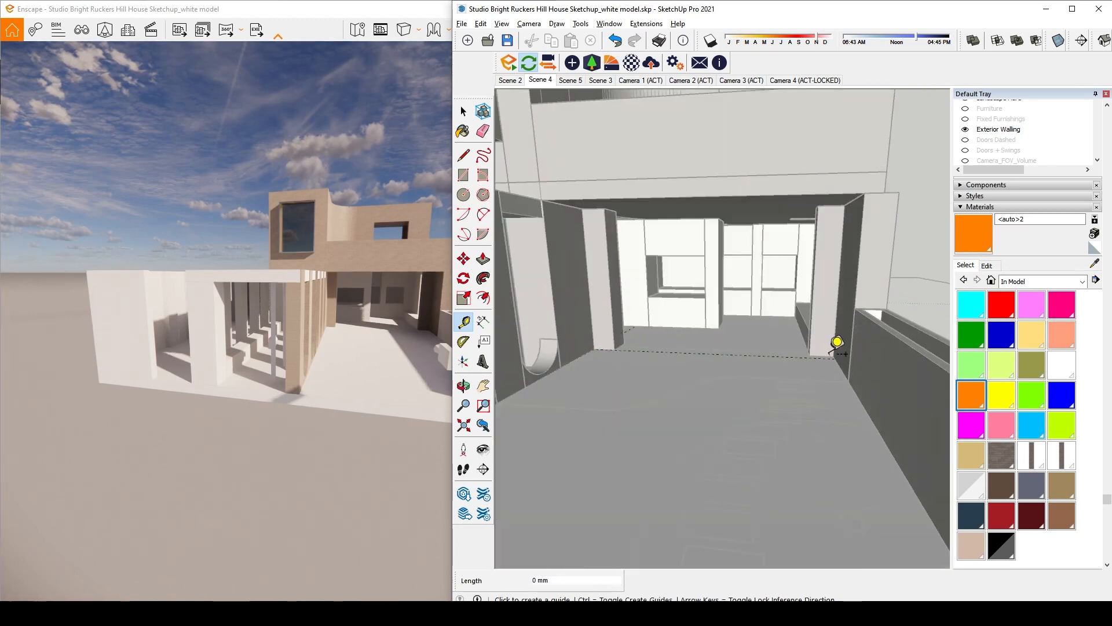
# Place a second crosswise guide on the slab about 1547 mm in front of the house-side column bases
pyautogui.scroll(-4, 695, 353)
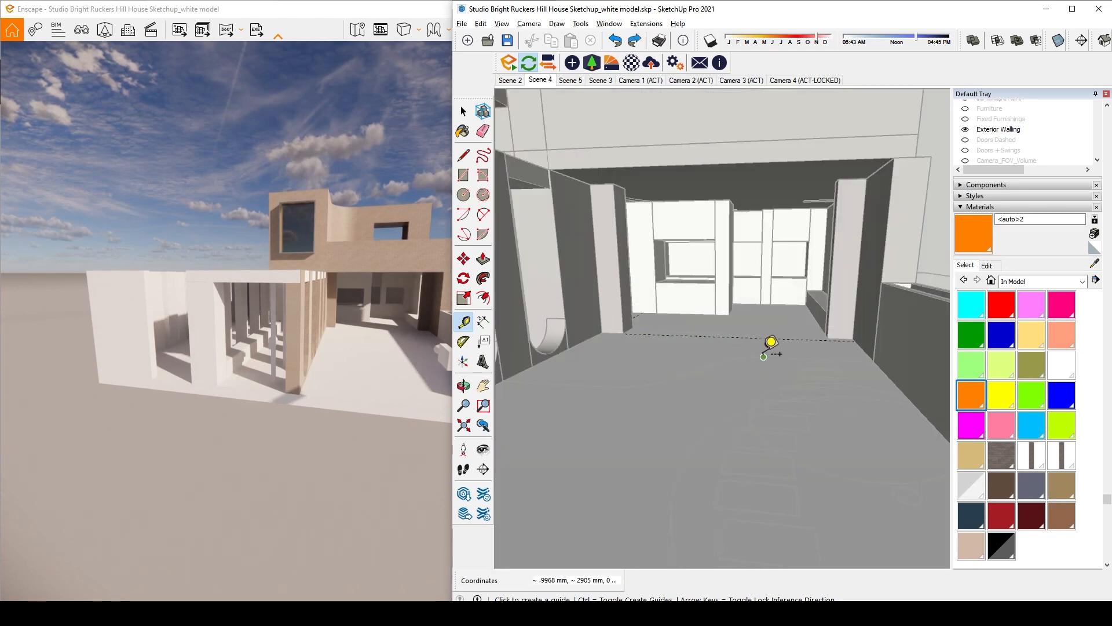
pyautogui.click(764, 356)
pyautogui.click(871, 349)
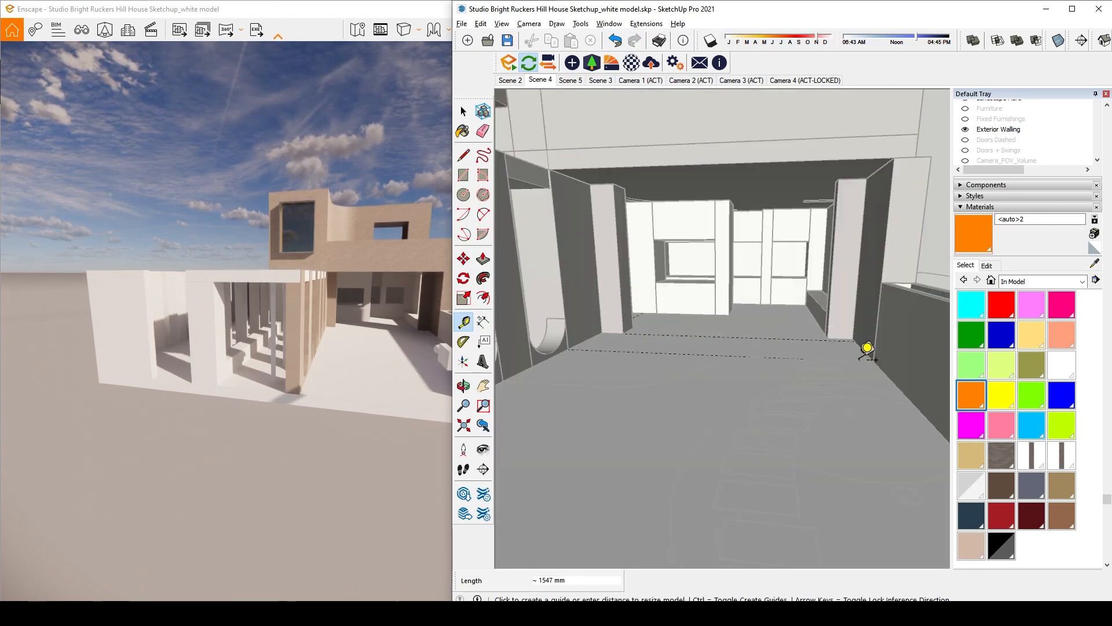
# Place a lengthwise guide along the base of the courtyard's boundary wall and hide the rest of the model
pyautogui.scroll(2, 777, 333)
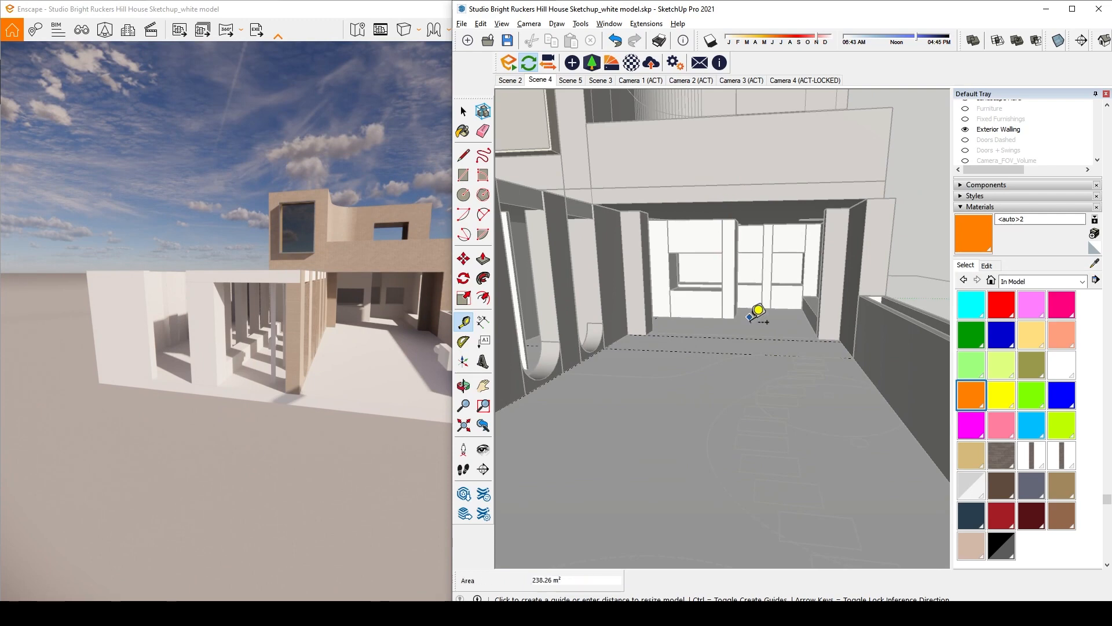
pyautogui.scroll(-3, 756, 312)
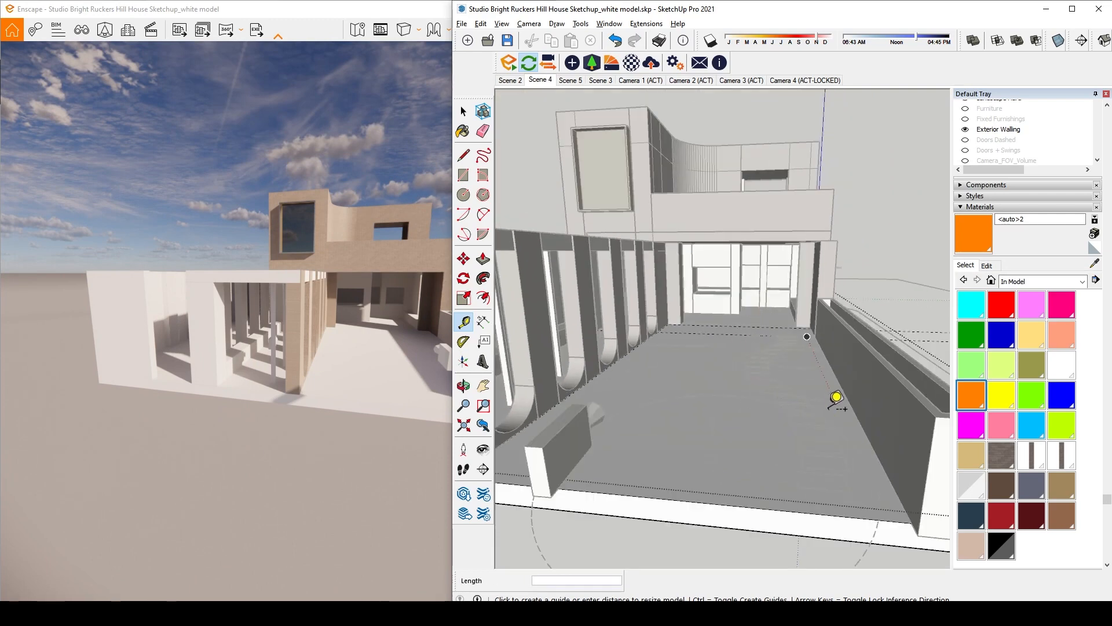
pyautogui.click(863, 430)
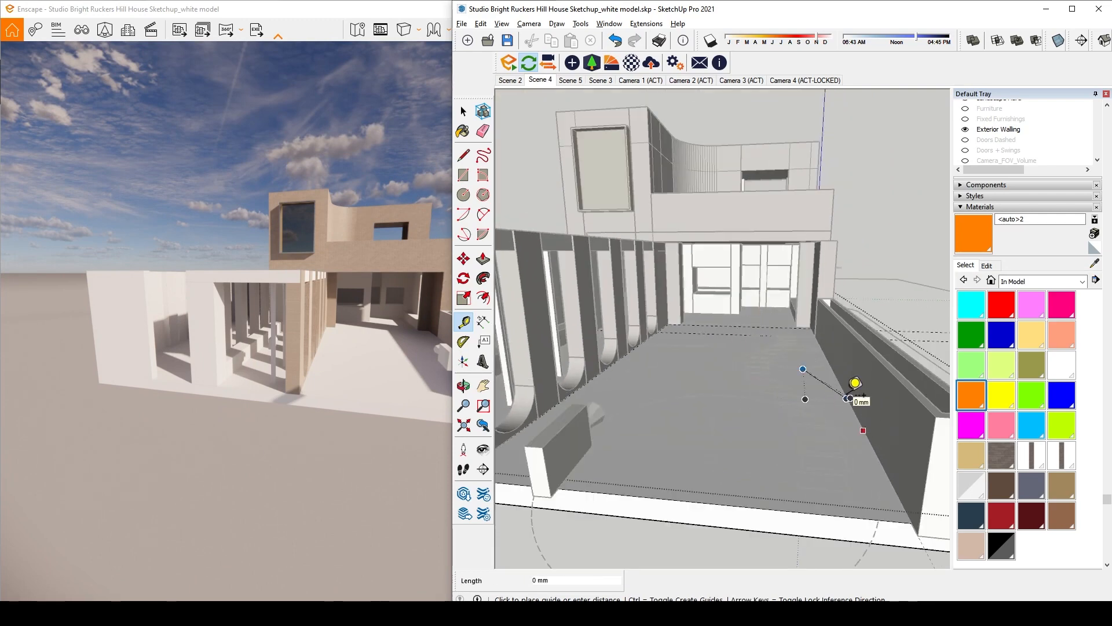
pyautogui.press('Escape')
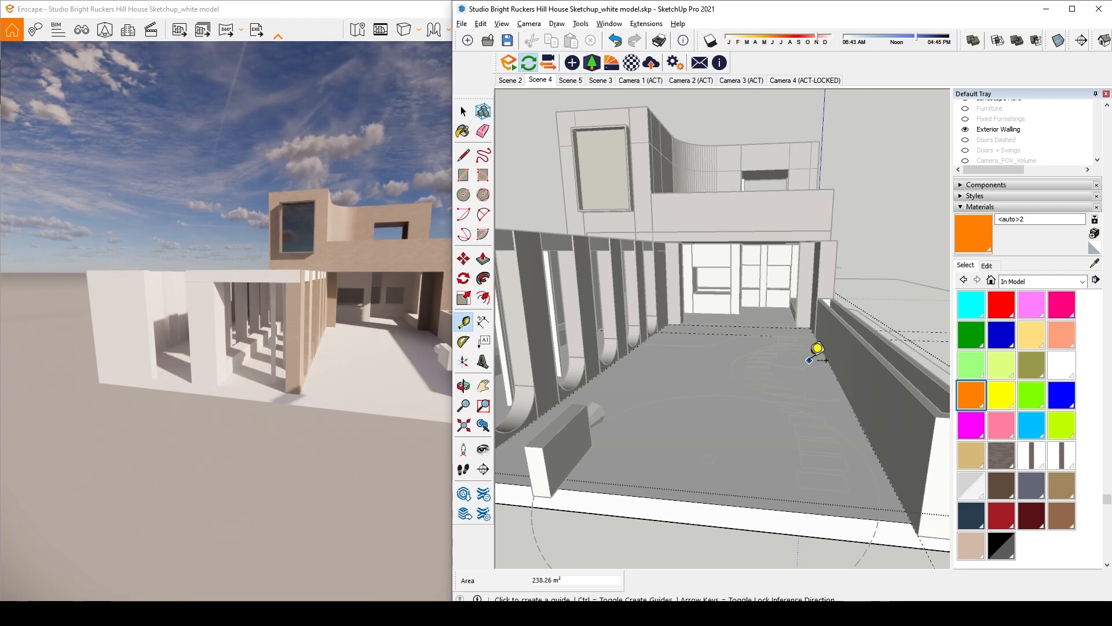
pyautogui.press('space')
pyautogui.press('h')
pyautogui.scroll(-1, 842, 383)
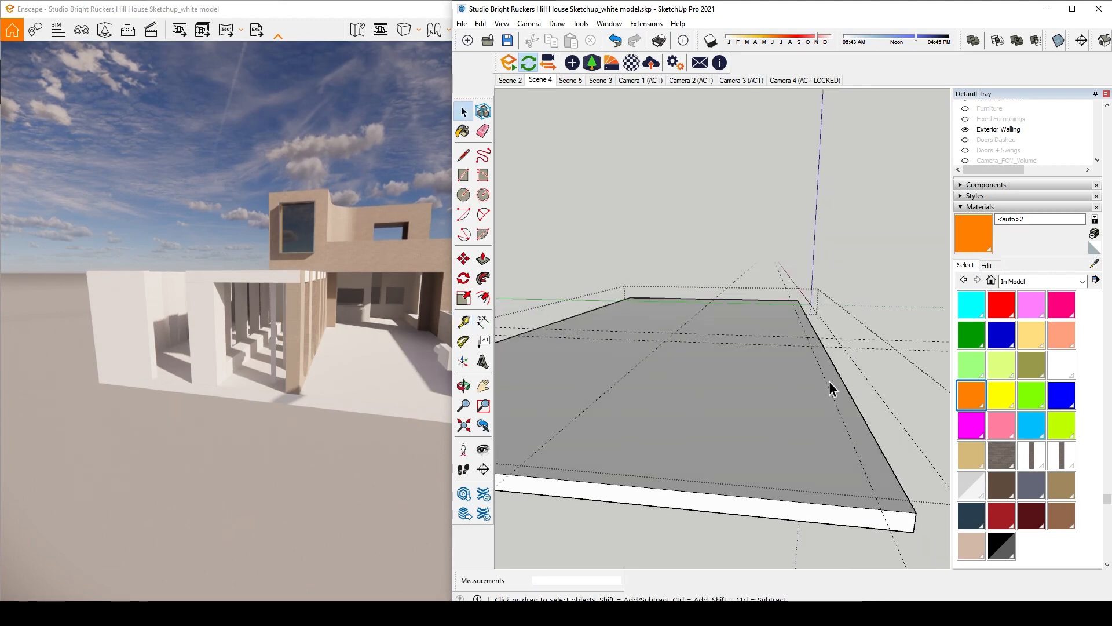
# Draw a rectangle about 8017 by 5406 mm between the guides on the slab's top face and select its face
pyautogui.click(464, 175)
pyautogui.click(665, 341)
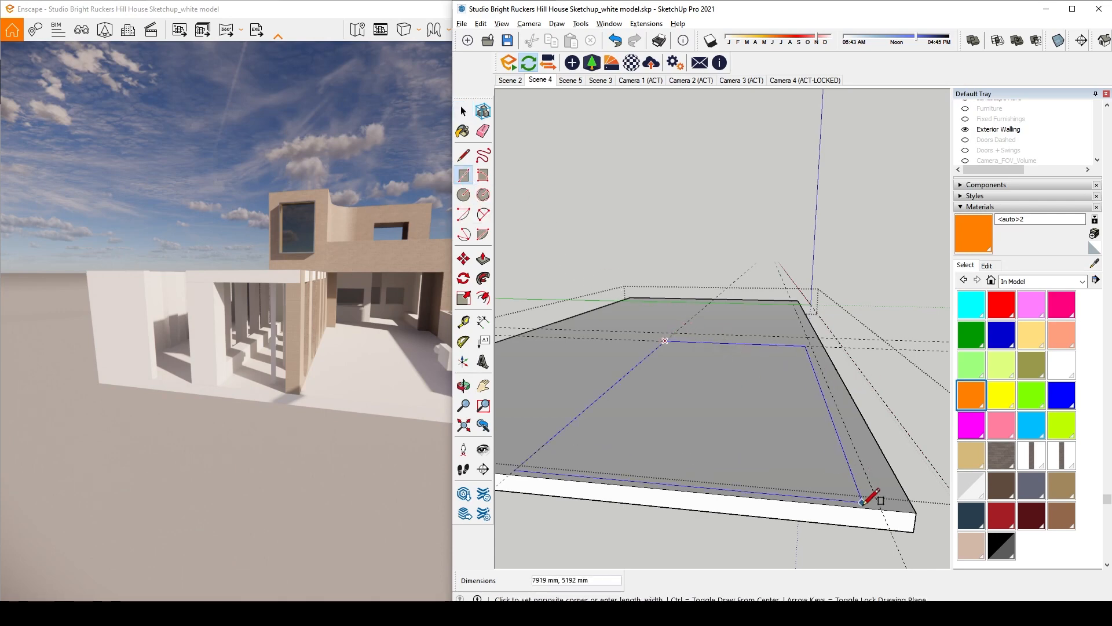
pyautogui.click(884, 502)
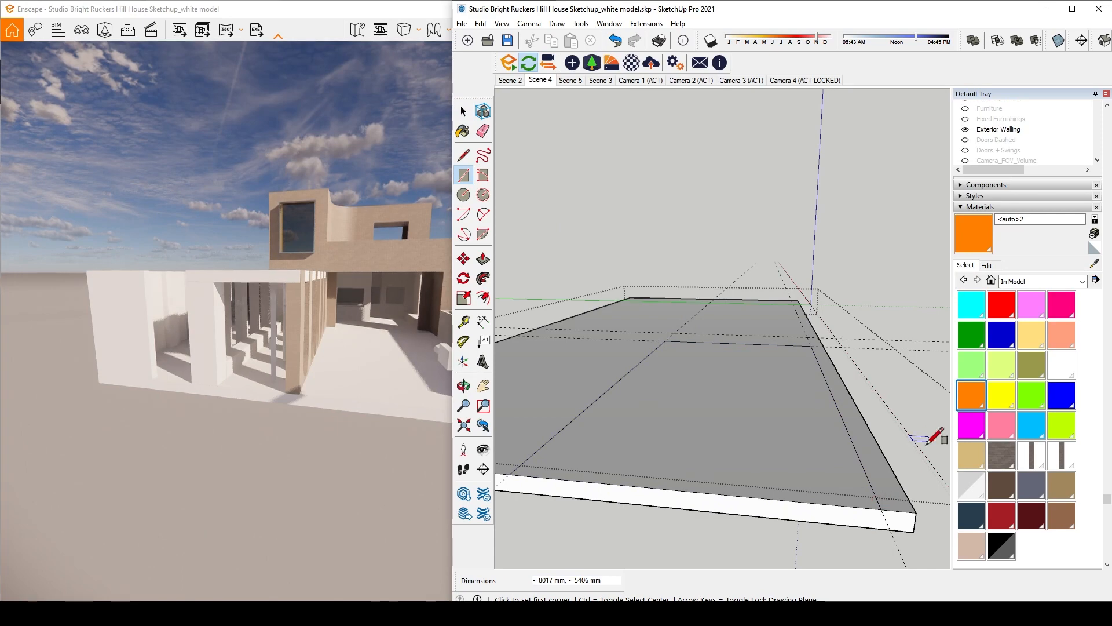
pyautogui.press('space')
pyautogui.click(707, 381)
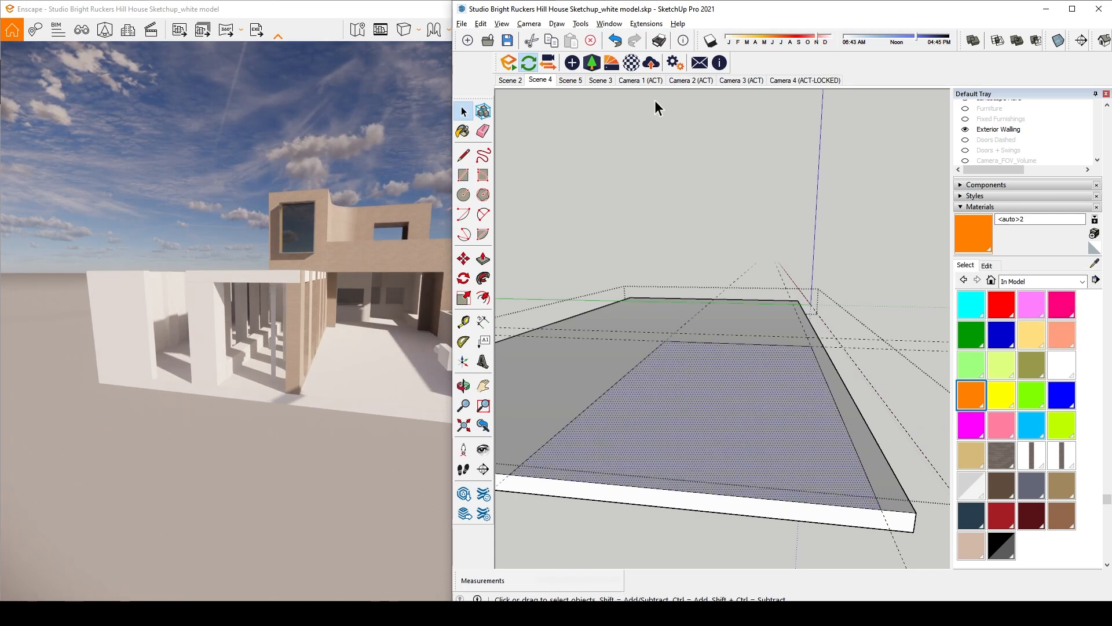
# Import the Grass 04 material from the Grounds category of the Enscape Material Library and close the library
pyautogui.click(613, 68)
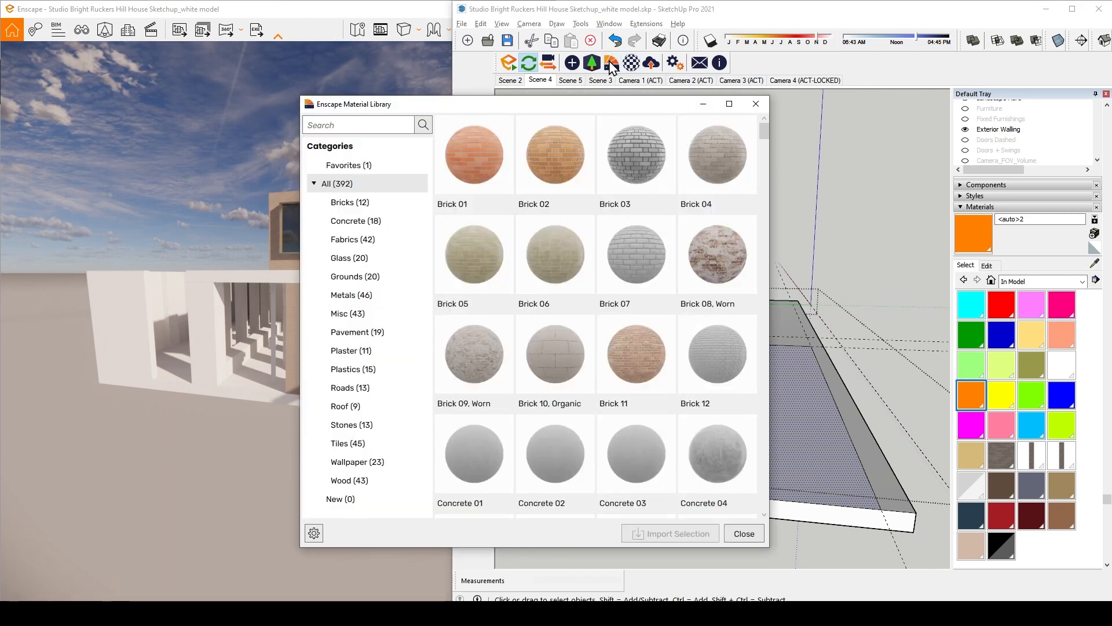
pyautogui.click(358, 276)
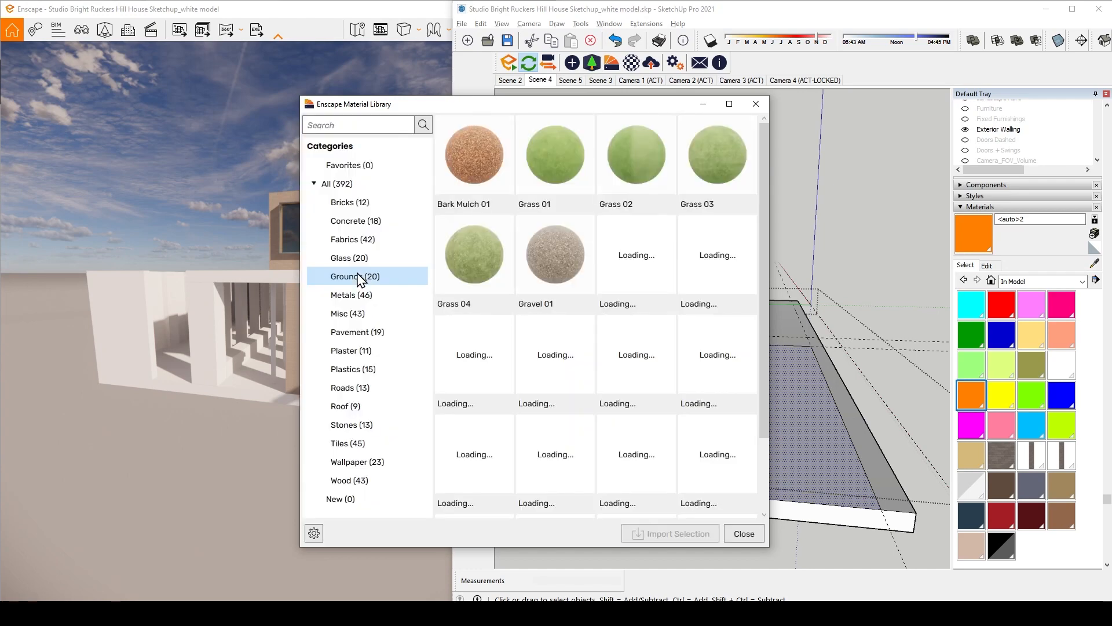
pyautogui.click(490, 255)
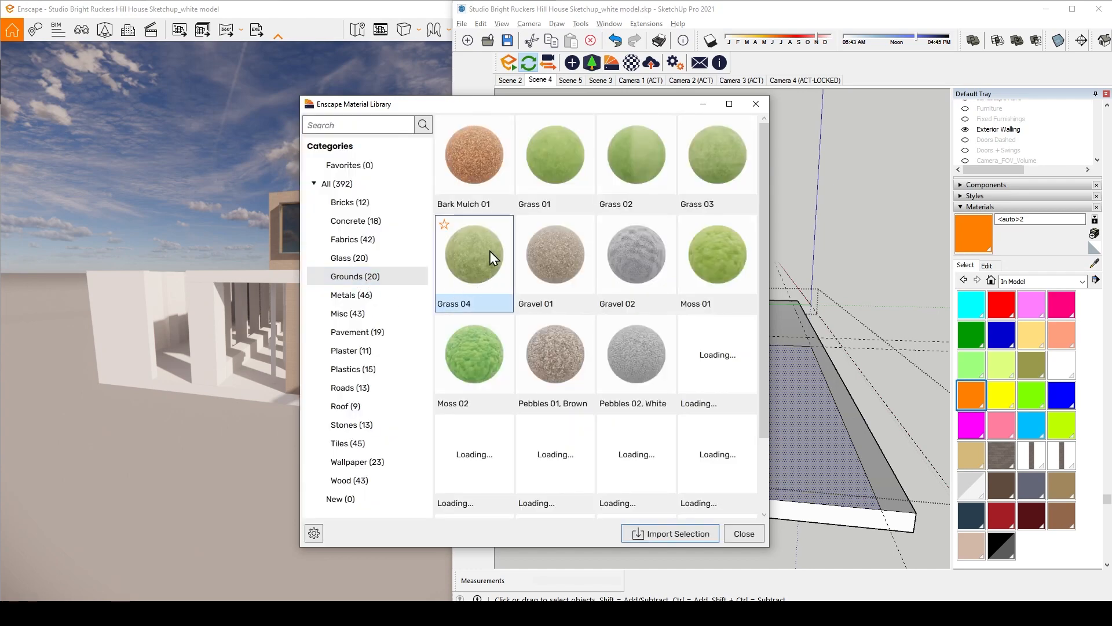
pyautogui.click(681, 534)
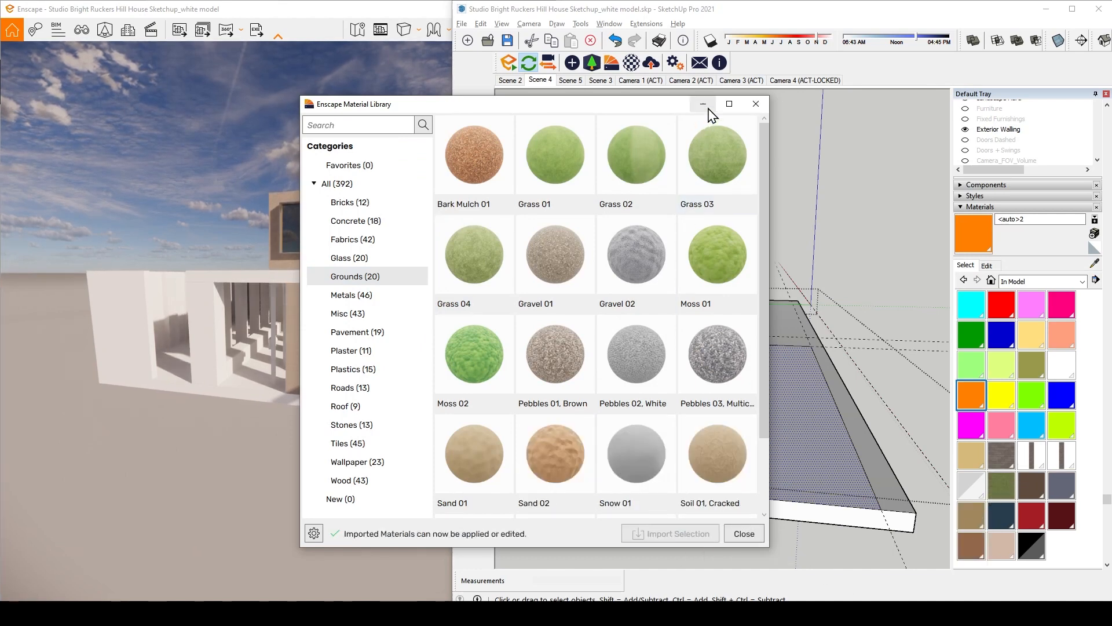
pyautogui.click(756, 104)
# Paint the rectangle on the slab with the Grass 04 material
pyautogui.click(463, 131)
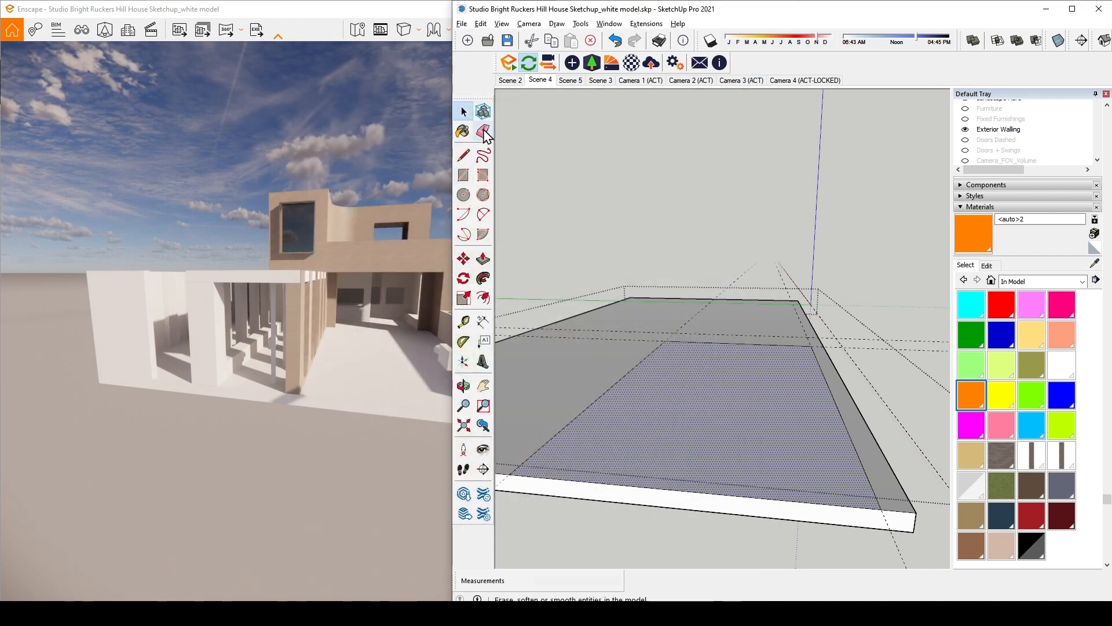
pyautogui.click(749, 429)
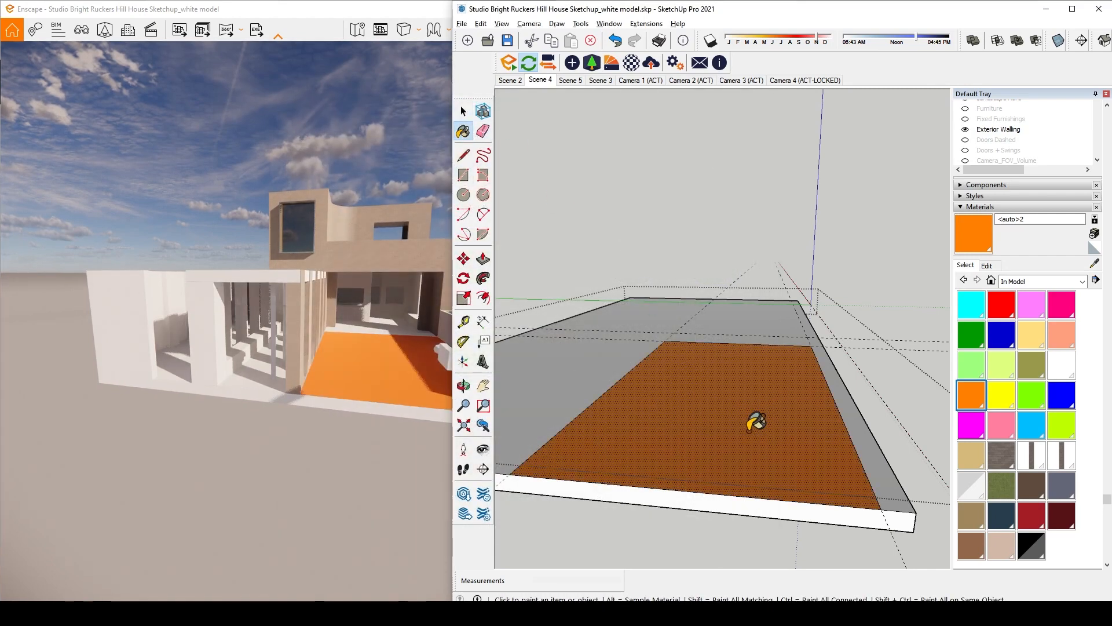
pyautogui.click(1003, 491)
pyautogui.click(836, 457)
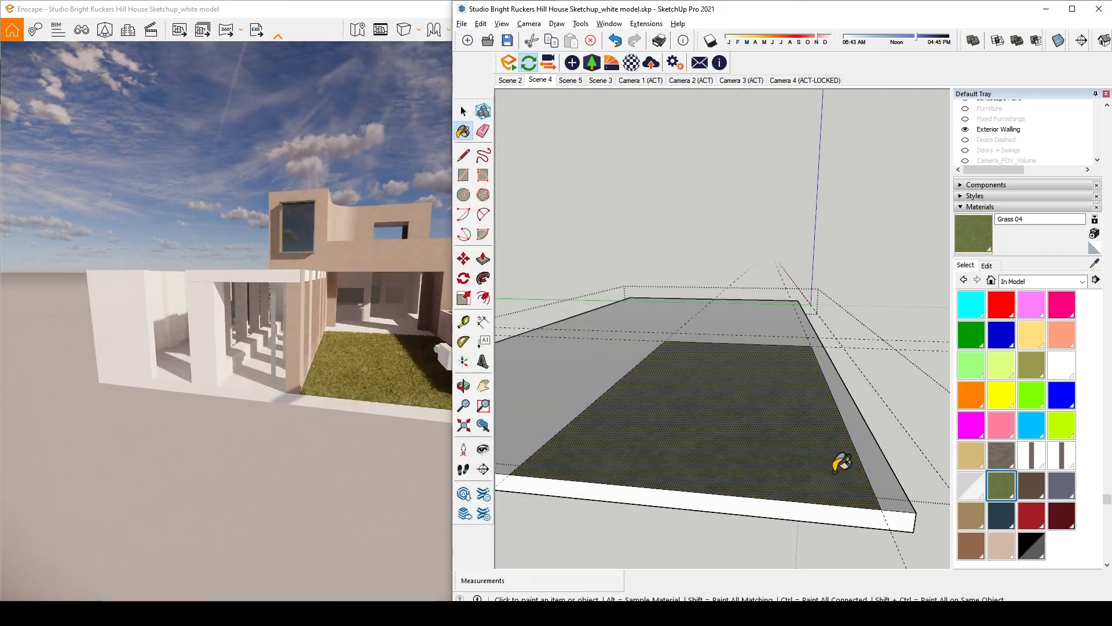
# Move forward over the courtyard in the Enscape render to inspect the grass, and finish editing the ground slab
pyautogui.moveTo(388, 394)
pyautogui.mouseDown()
pyautogui.moveTo(428, 400)
pyautogui.moveTo(438, 434)
pyautogui.moveTo(400, 368)
pyautogui.moveTo(419, 371)
pyautogui.moveTo(410, 351)
pyautogui.moveTo(382, 333)
pyautogui.mouseUp()
pyautogui.press('w')
pyautogui.press('w')
pyautogui.press('w')
pyautogui.press('w')
pyautogui.press('space')
pyautogui.click(850, 264)
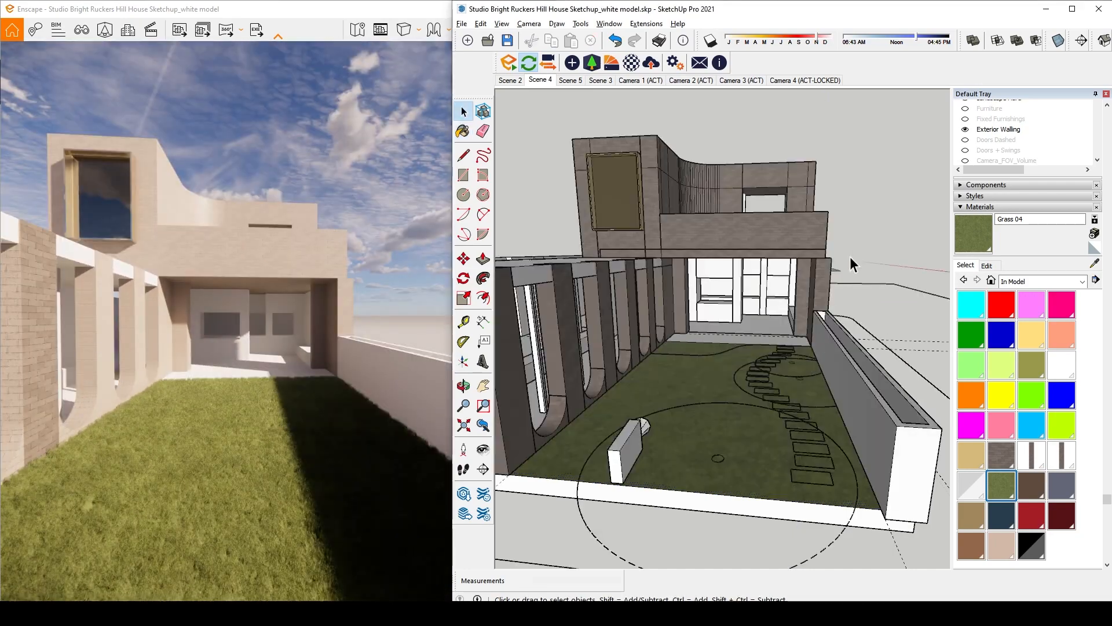
pyautogui.moveTo(750, 409)
pyautogui.mouseDown(button='middle')
pyautogui.moveTo(781, 369)
pyautogui.moveTo(586, 359)
pyautogui.mouseUp(button='middle')
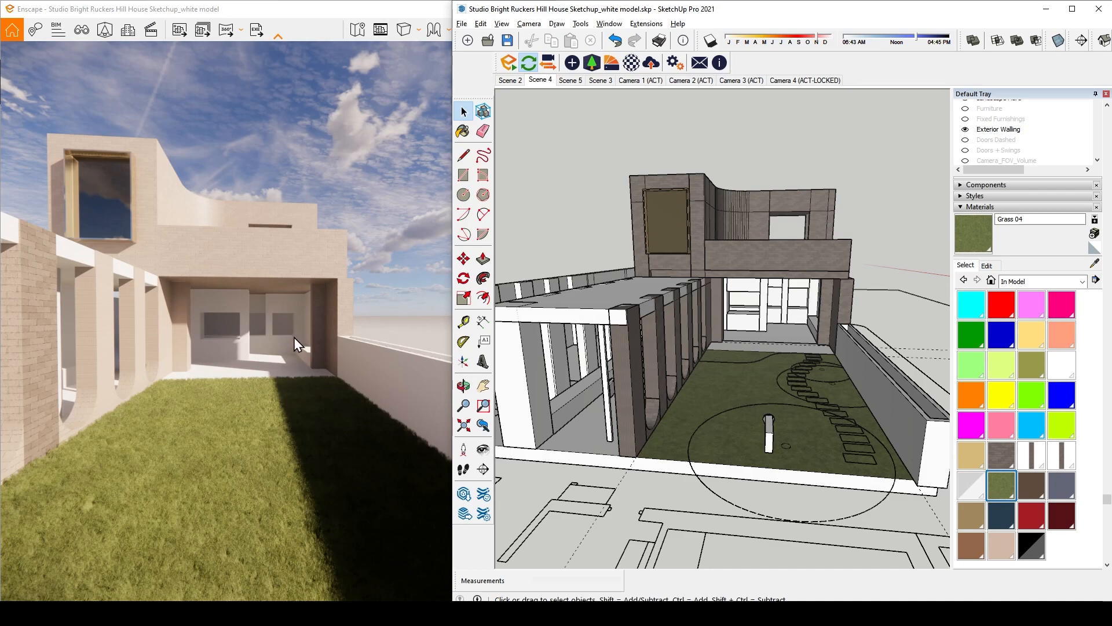
pyautogui.scroll(-5, 171, 374)
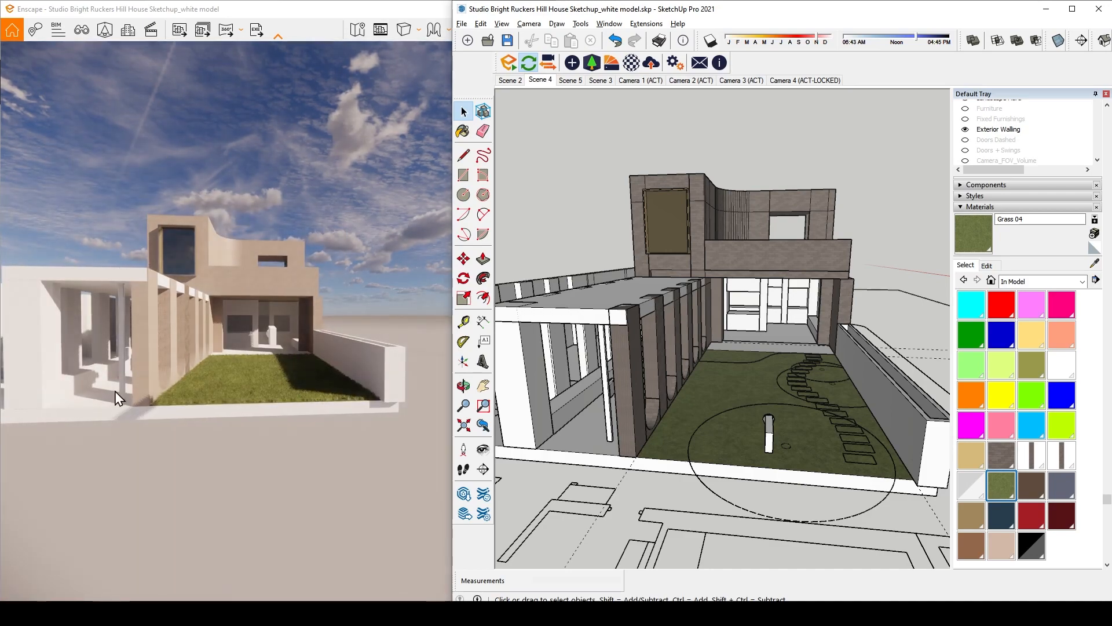
pyautogui.scroll(2, 91, 370)
pyautogui.scroll(3, 92, 371)
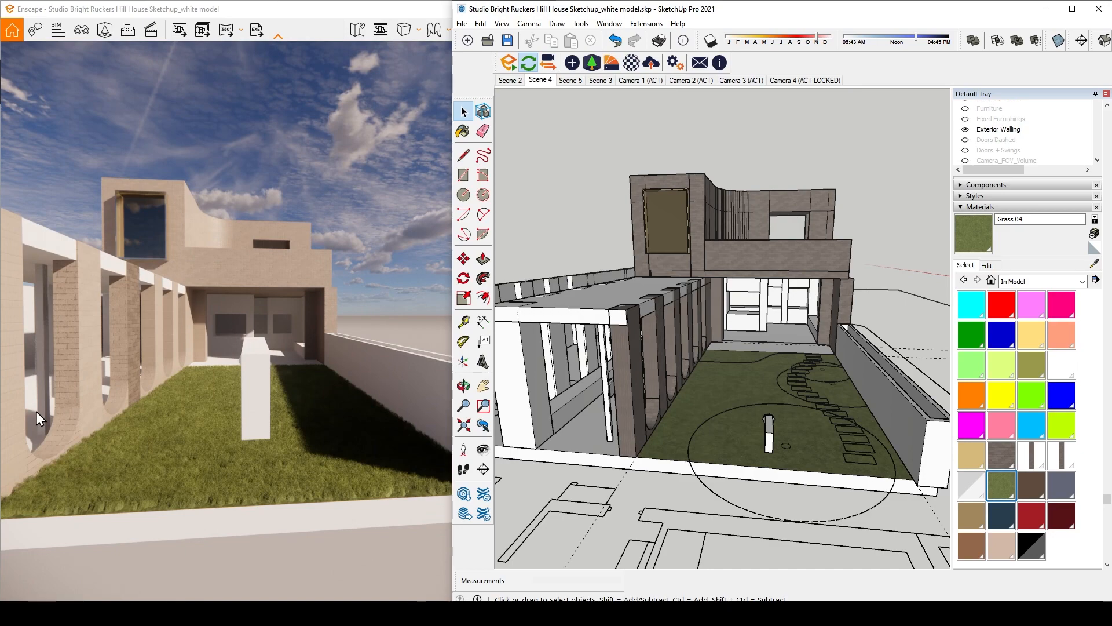
pyautogui.scroll(-5, 36, 412)
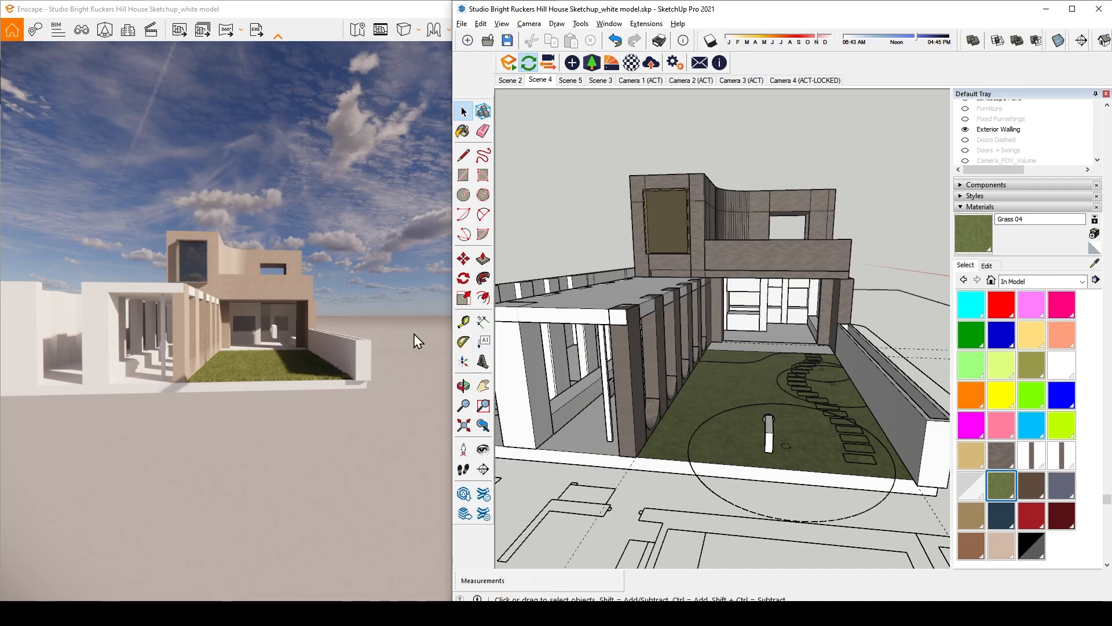
# Open the ground slab for editing and draw a rectangle about 5406 by 1319 mm along the grass's house-side edge
pyautogui.doubleClick(786, 338)
pyautogui.moveTo(787, 339); pyautogui.dragTo(725, 394, button='middle')
pyautogui.scroll(5, 678, 377)
pyautogui.press('r')
pyautogui.click(583, 381)
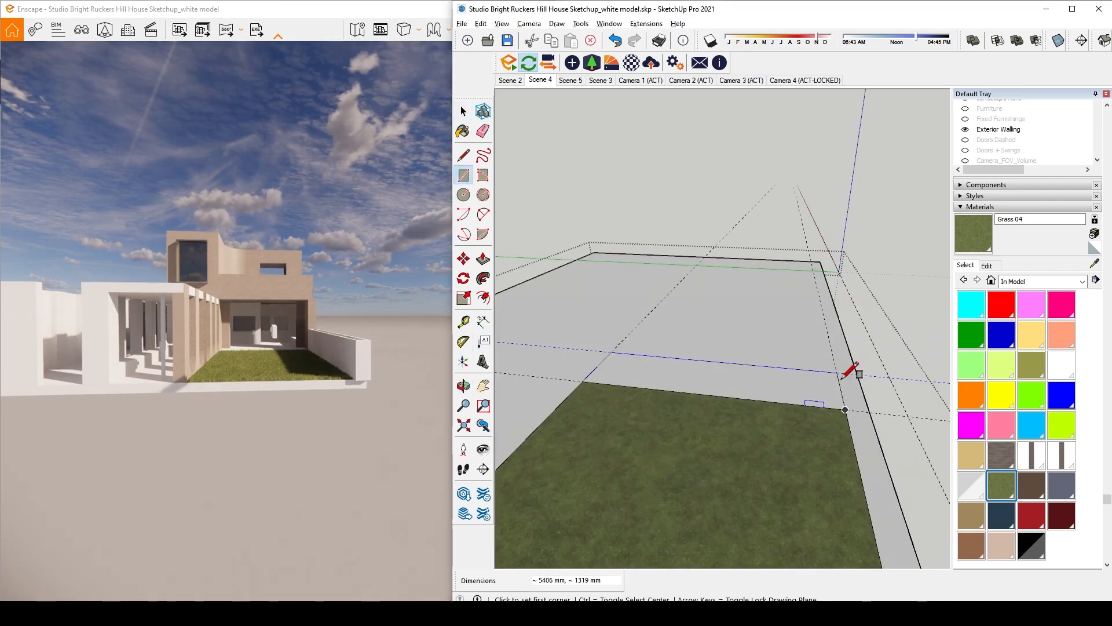
pyautogui.click(844, 378)
# Add a guide parallel to the grass's long side and draw a line from its crossing with the cross guide to the new rectangle's corner
pyautogui.scroll(-6, 819, 351)
pyautogui.moveTo(614, 452); pyautogui.dragTo(722, 472, button='middle')
pyautogui.scroll(6, 721, 472)
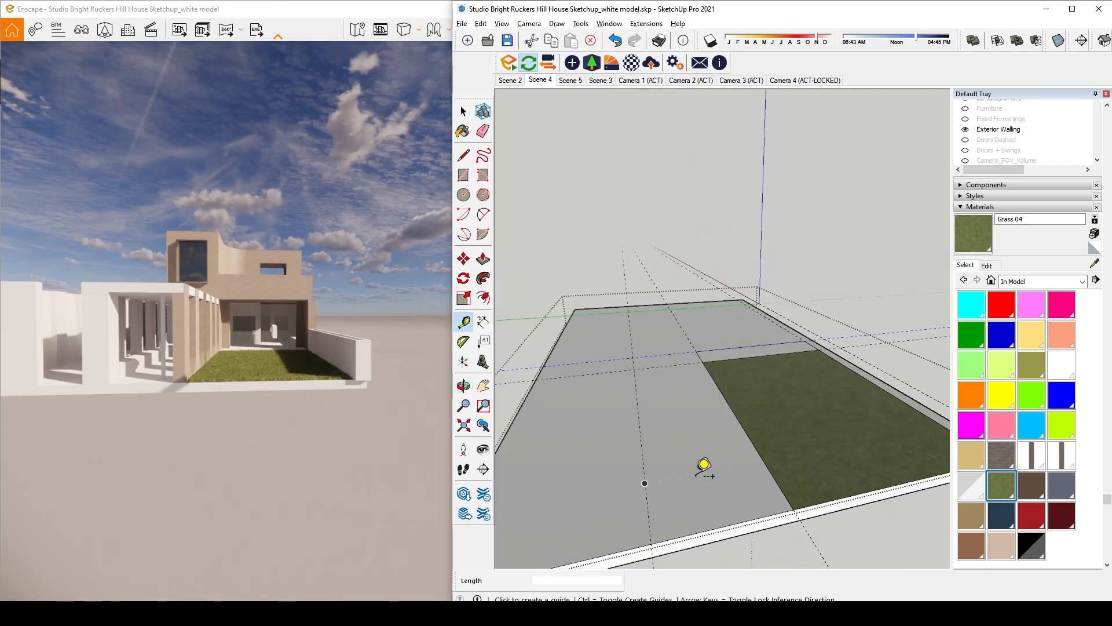
pyautogui.press('space')
pyautogui.click(716, 328)
pyautogui.scroll(3, 791, 324)
pyautogui.press('l')
pyautogui.click(665, 339)
pyautogui.click(725, 341)
pyautogui.press('space')
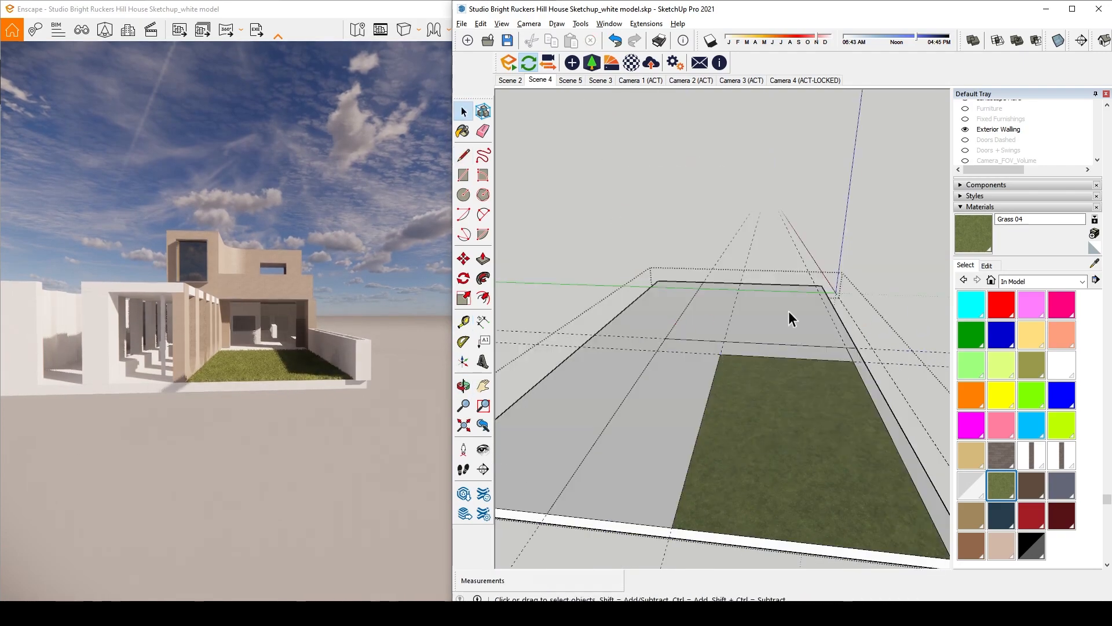
# Draw a line from the guide crossing out to the slab's side edge to separate the house floor from the side area
pyautogui.click(788, 312)
pyautogui.click(659, 241)
pyautogui.moveTo(689, 307); pyautogui.dragTo(777, 324, button='middle')
pyautogui.tripleClick(777, 323)
pyautogui.click(656, 356)
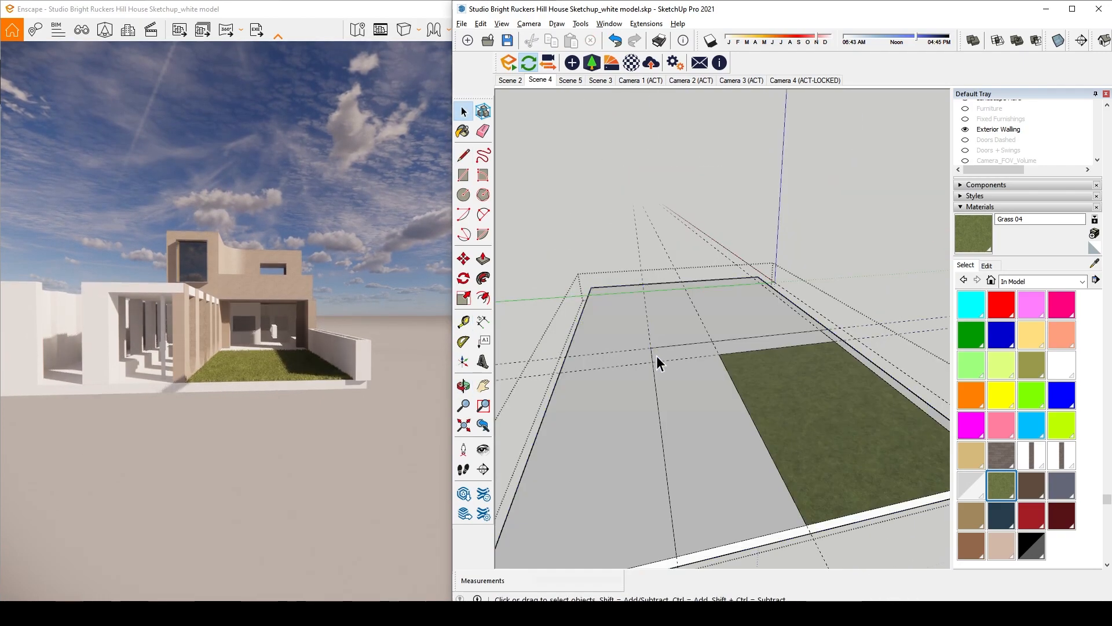
pyautogui.press('l')
pyautogui.click(651, 350)
pyautogui.click(565, 357)
pyautogui.press('space')
pyautogui.press('Escape')
# Check the slab's division by selecting the house floor, the L-shaped path and the side area one after another
pyautogui.moveTo(837, 347); pyautogui.dragTo(767, 340, button='middle')
pyautogui.doubleClick(806, 325)
pyautogui.click(805, 324)
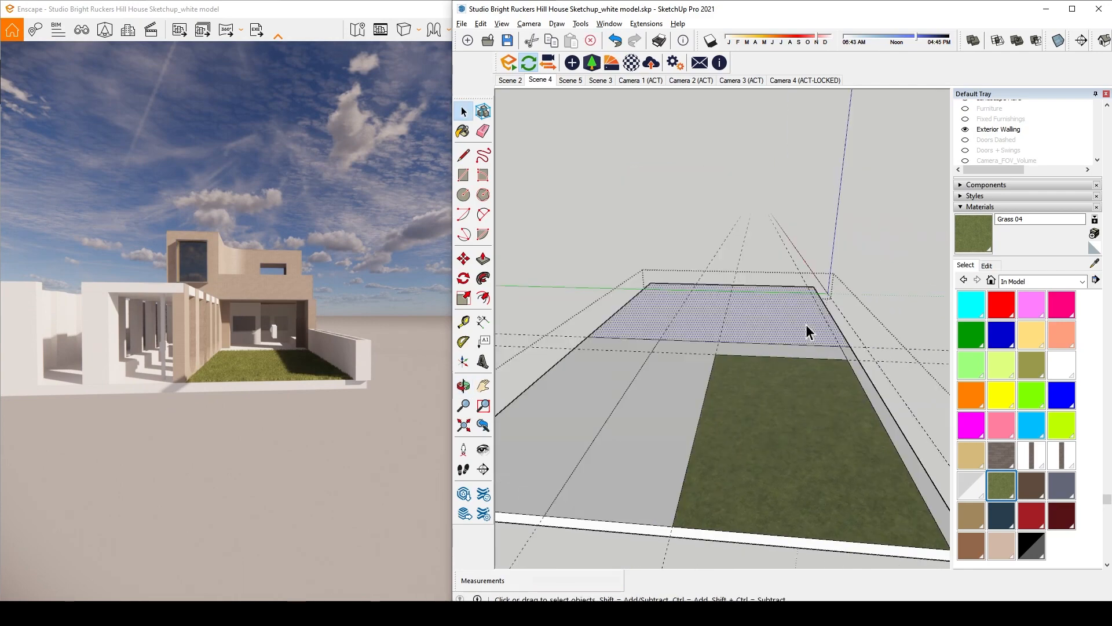
pyautogui.press('Escape')
pyautogui.doubleClick(798, 349)
pyautogui.click(795, 349)
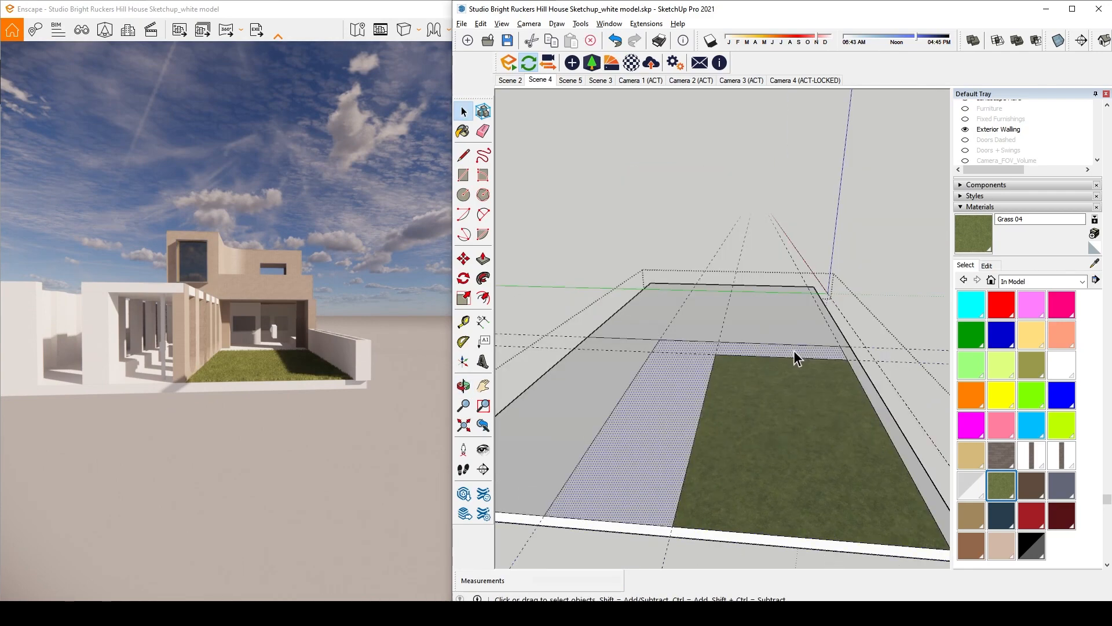
pyautogui.click(694, 312)
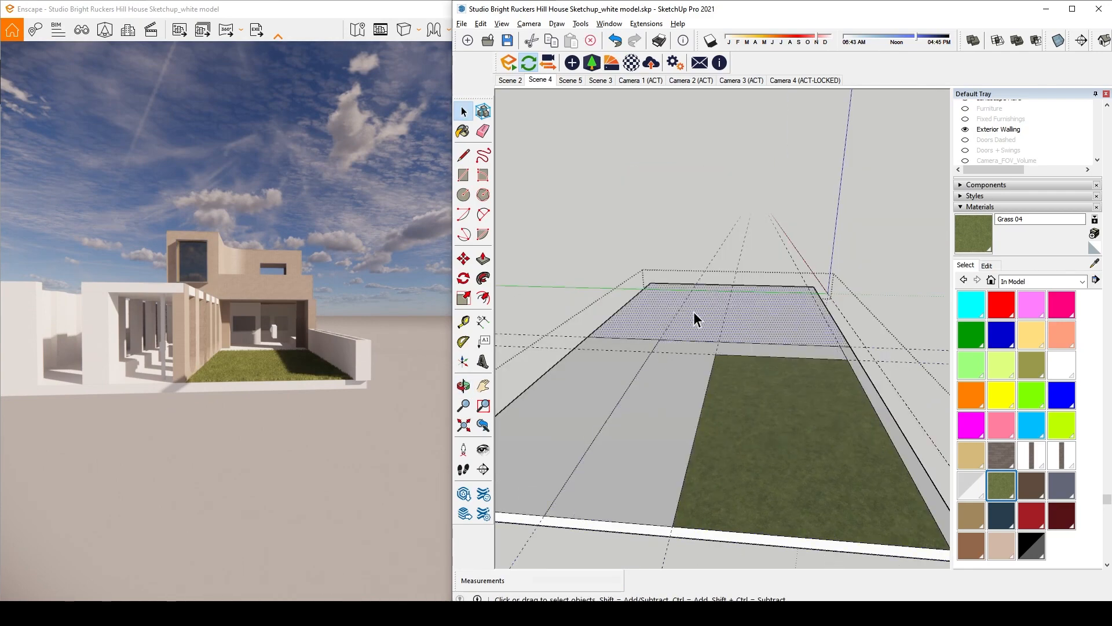
pyautogui.click(598, 358)
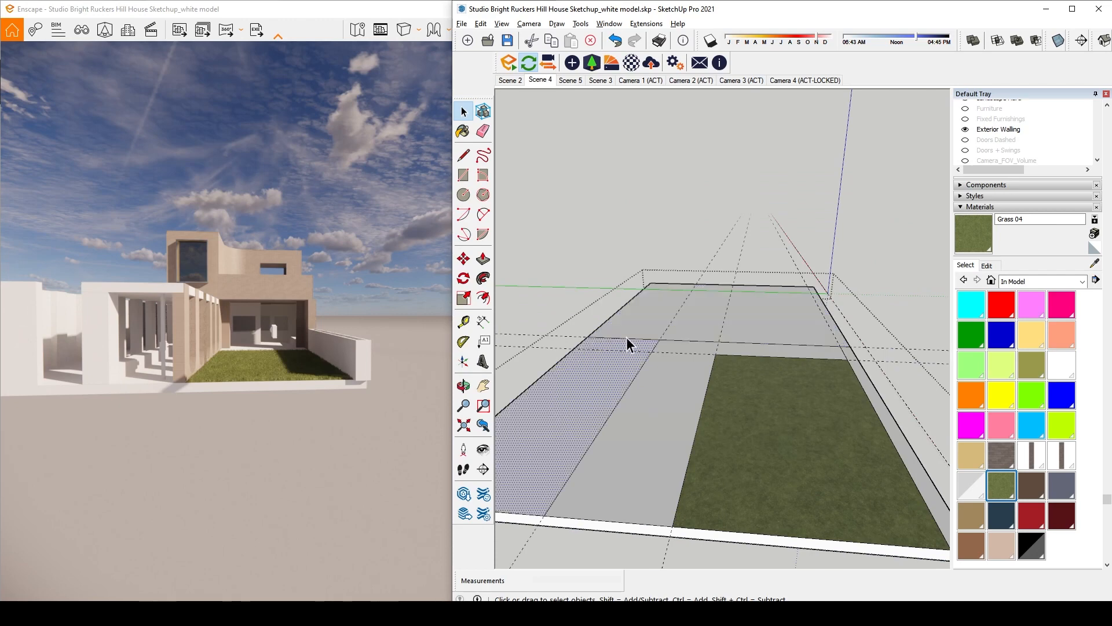
pyautogui.click(652, 224)
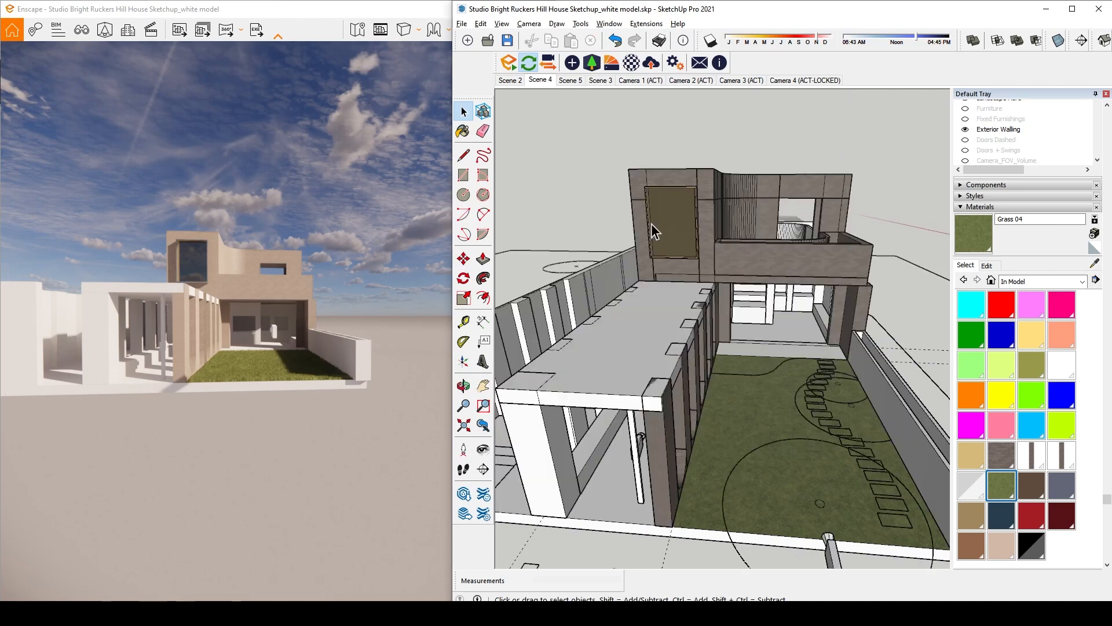
# Reopen the slab for editing and import Concrete 01, Wood 04, Brick Bond and Marble 04 from the Enscape Material Library
pyautogui.doubleClick(796, 327)
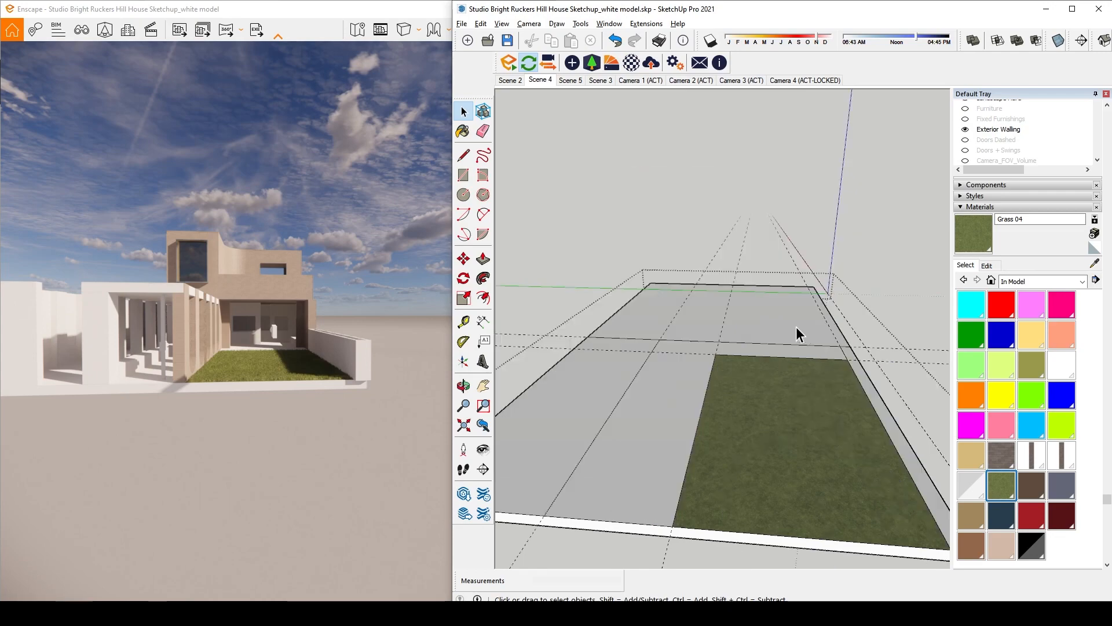
pyautogui.click(612, 62)
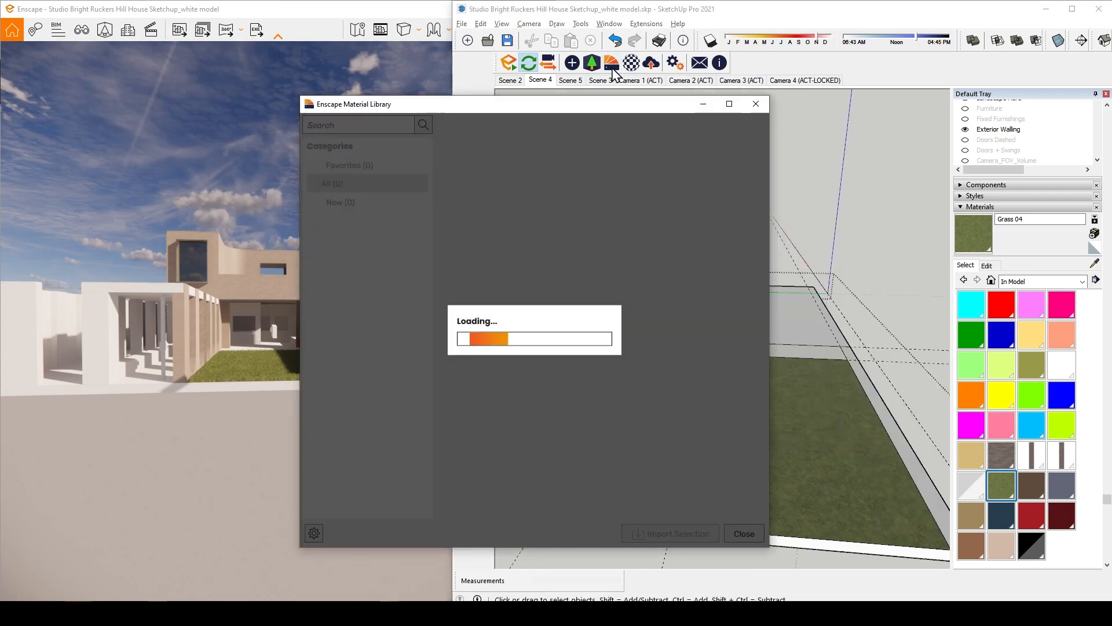
pyautogui.click(350, 480)
pyautogui.click(649, 272)
pyautogui.click(670, 534)
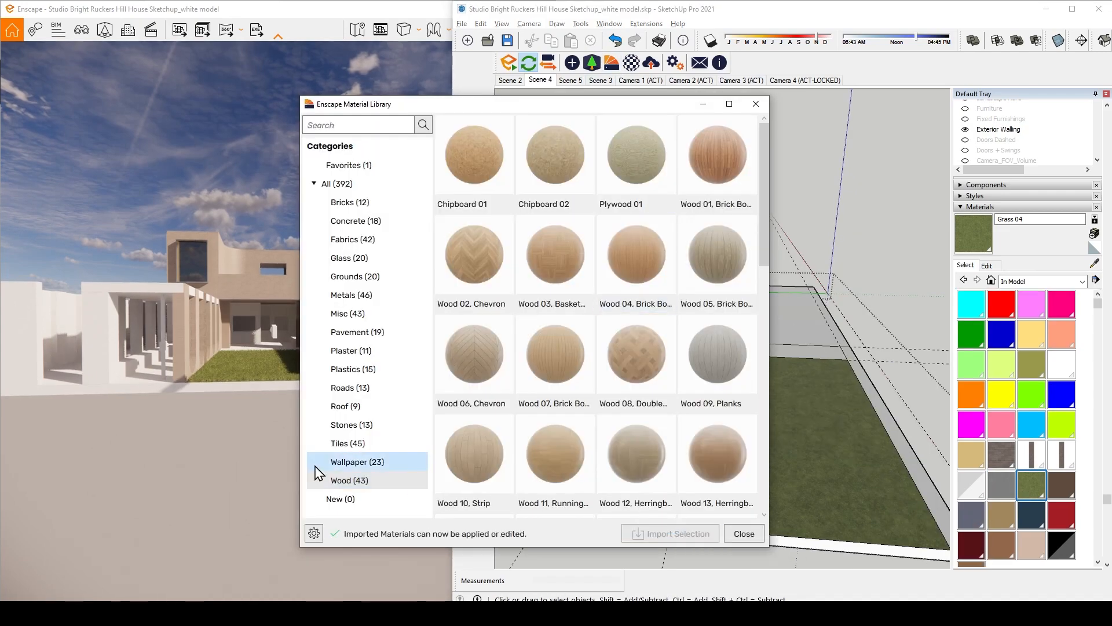
pyautogui.click(352, 425)
pyautogui.click(634, 269)
pyautogui.click(670, 533)
pyautogui.click(744, 533)
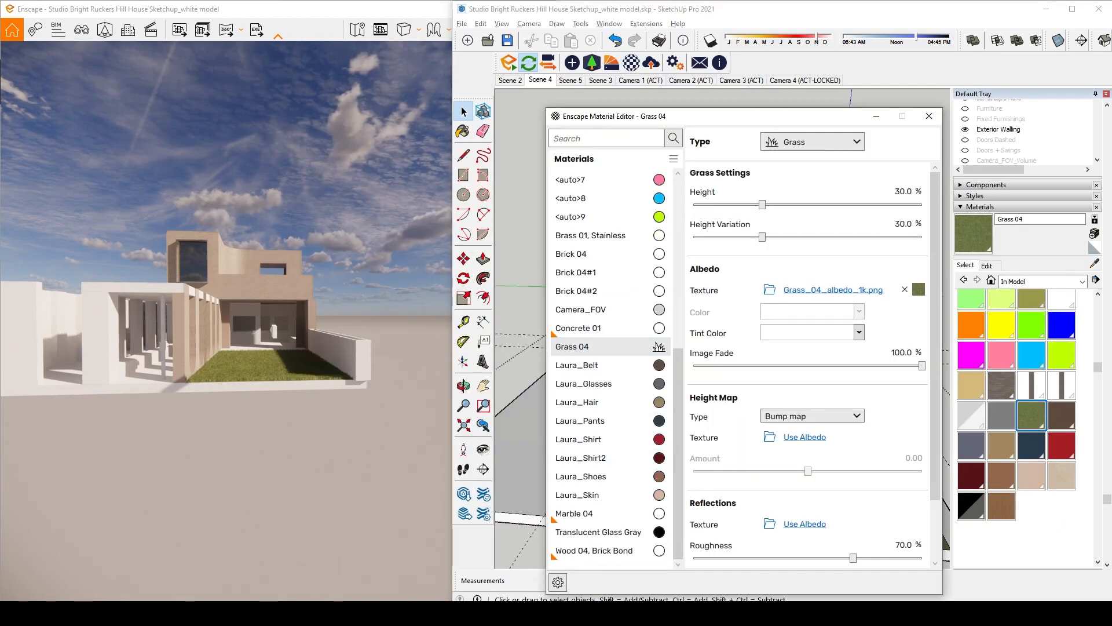
# Paint the L-shaped path around the grass with the Concrete 01 material
pyautogui.click(587, 329)
pyautogui.moveTo(810, 122); pyautogui.dragTo(245, 247)
pyautogui.press('b')
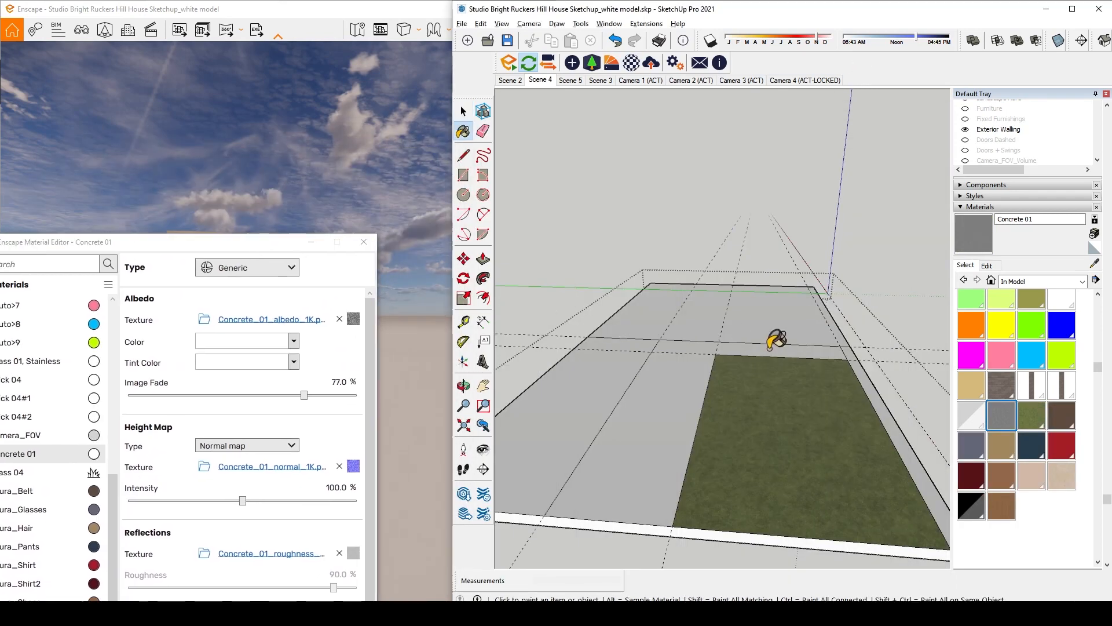
pyautogui.click(770, 347)
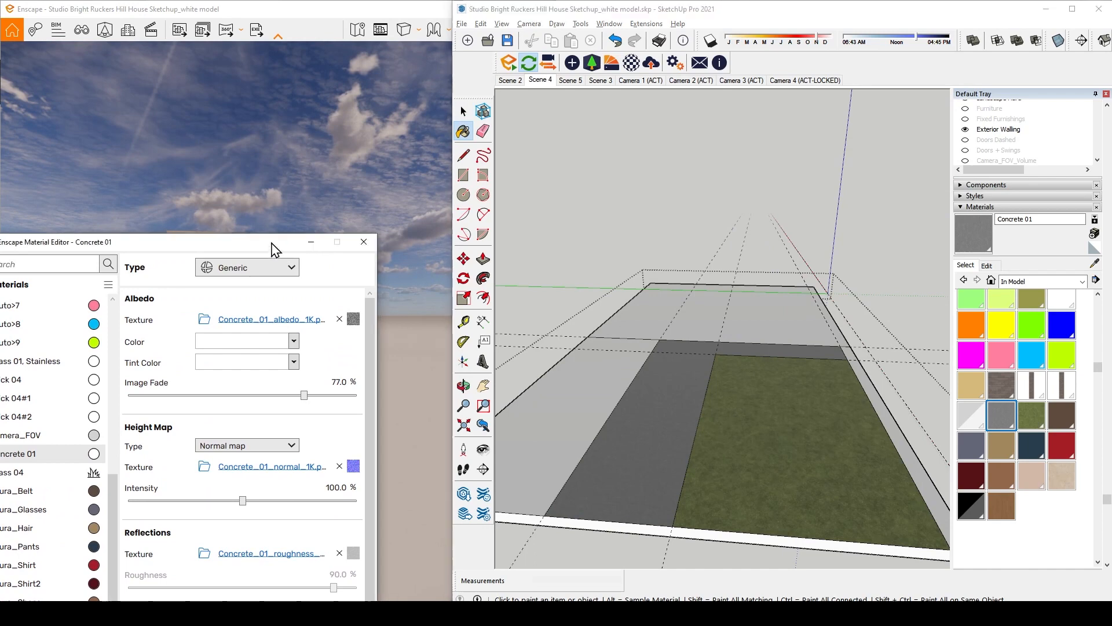
# Move into the courtyard in the Enscape render to view the path and set Concrete 01's image fade to 49.7%
pyautogui.moveTo(273, 246)
pyautogui.mouseDown()
pyautogui.moveTo(491, 27)
pyautogui.moveTo(716, 78)
pyautogui.mouseUp()
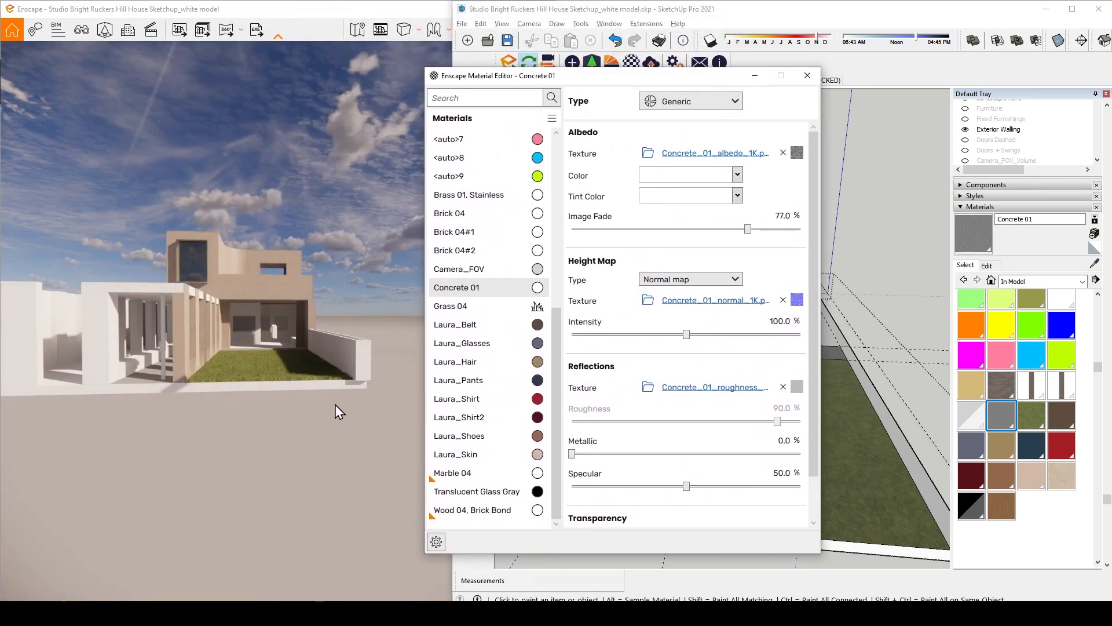
pyautogui.moveTo(305, 332); pyautogui.dragTo(261, 335)
pyautogui.press('w')
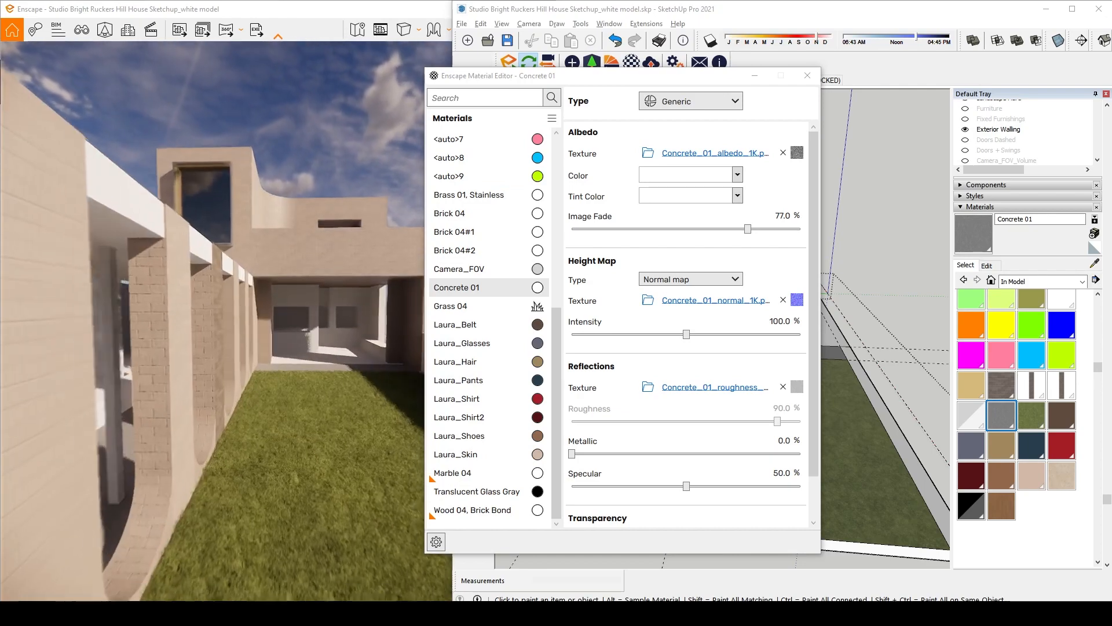
pyautogui.moveTo(261, 335); pyautogui.dragTo(197, 351)
pyautogui.press('s')
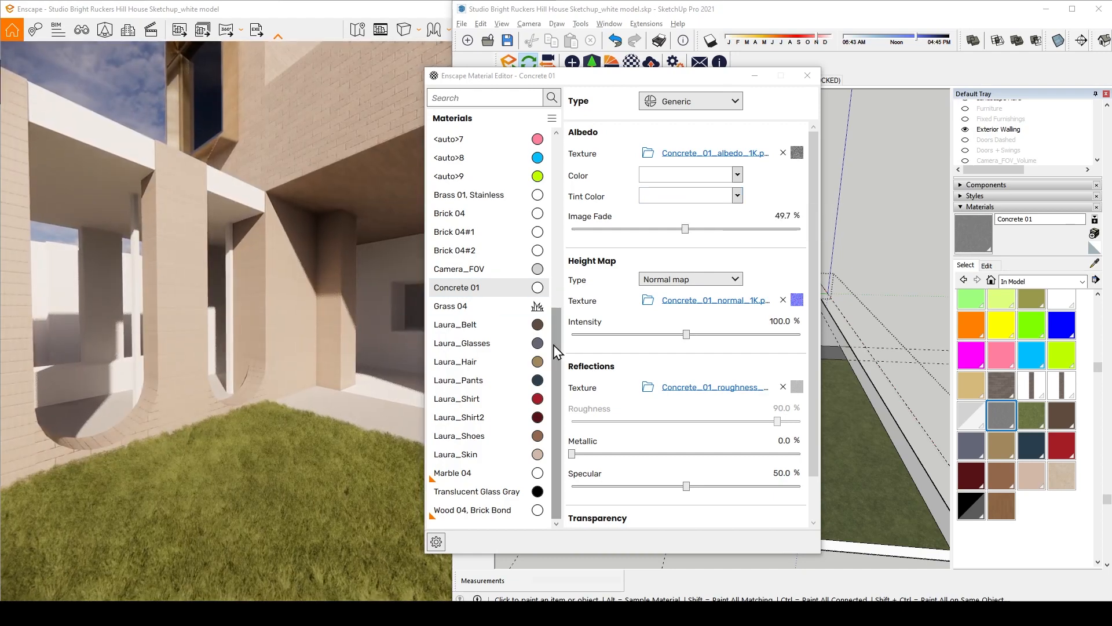
# Paint the slab's remaining ground faces beside the path with the Marble 04 material
pyautogui.moveTo(591, 76)
pyautogui.mouseDown()
pyautogui.moveTo(839, 128)
pyautogui.moveTo(830, 129)
pyautogui.mouseUp()
pyautogui.scroll(-5, 604, 288)
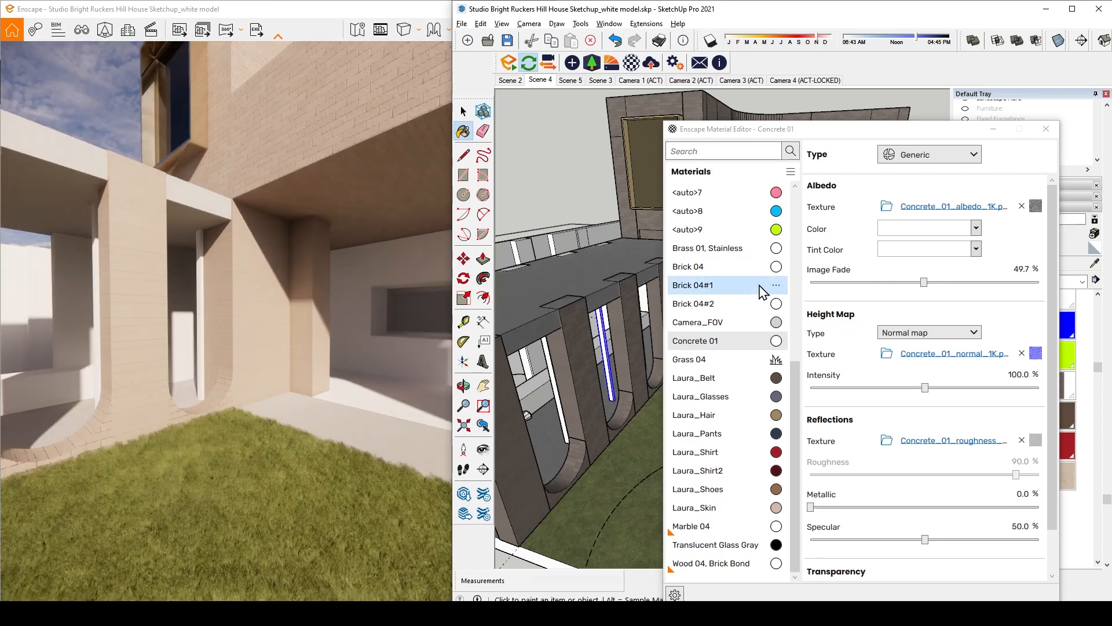
pyautogui.click(727, 528)
pyautogui.scroll(-1, 856, 377)
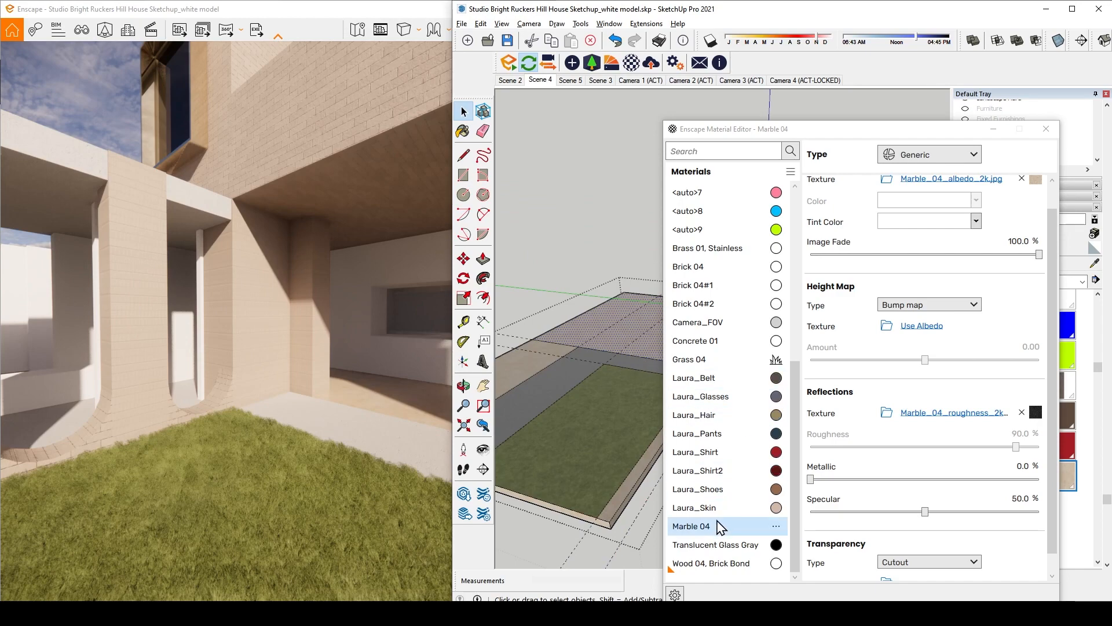
# Paint the house floor face of the slab with Wood 04, Brick Bond and finish editing the slab
pyautogui.click(715, 565)
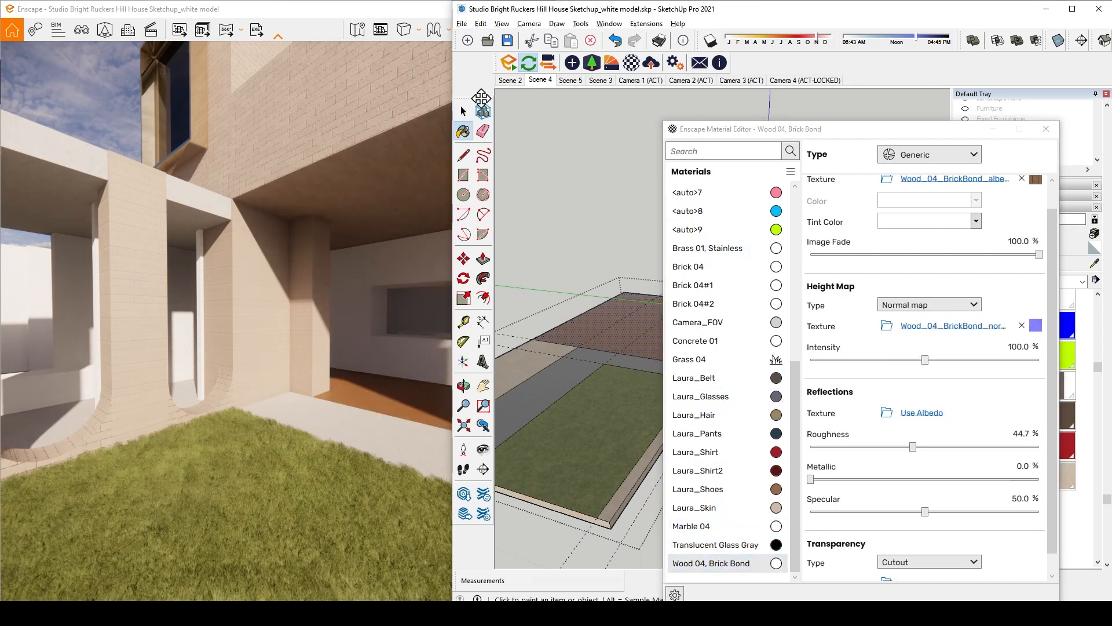
pyautogui.scroll(-5, 553, 144)
pyautogui.scroll(3, 635, 183)
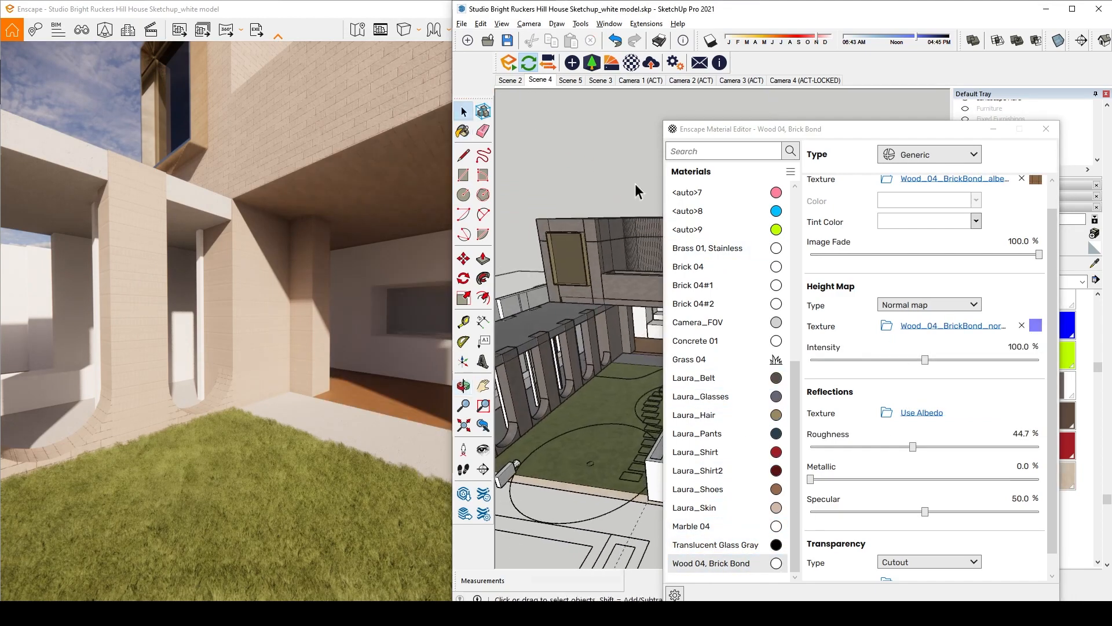
# Minimize the Enscape Material Editor and paint the underside of the overhang above the courtyard opening with Wood 04, Brick Bond
pyautogui.click(995, 134)
pyautogui.scroll(5, 703, 242)
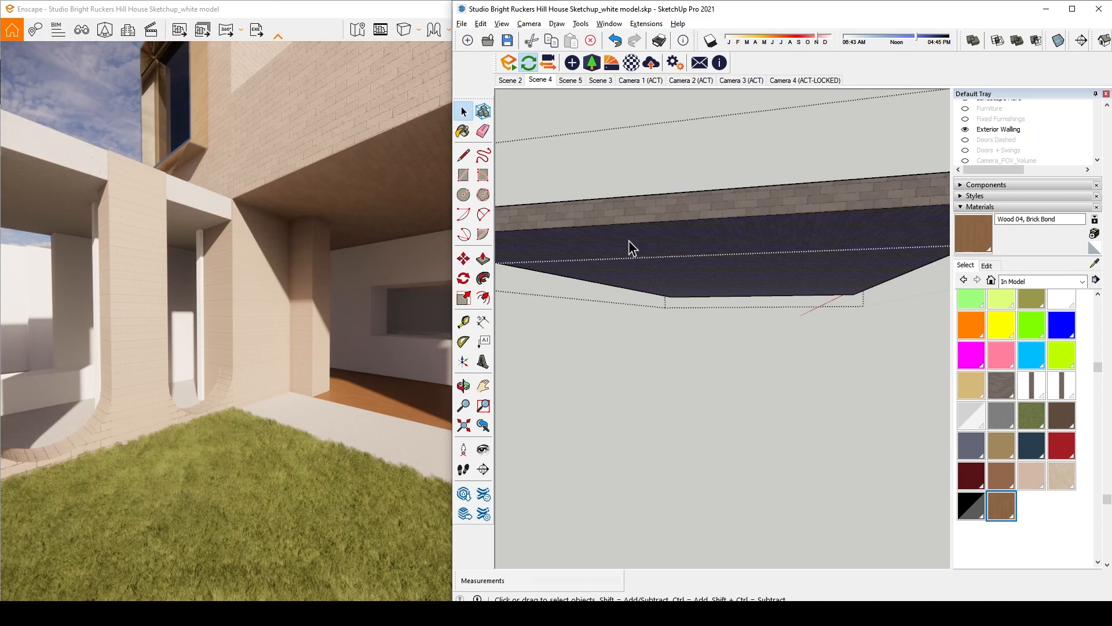
pyautogui.click(464, 132)
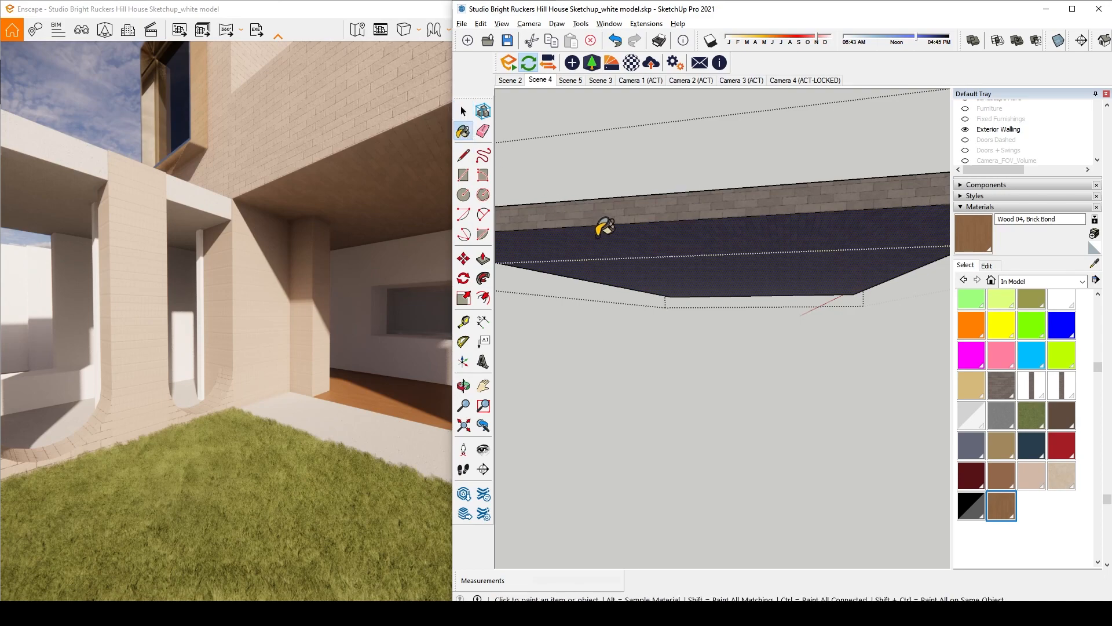
pyautogui.click(599, 235)
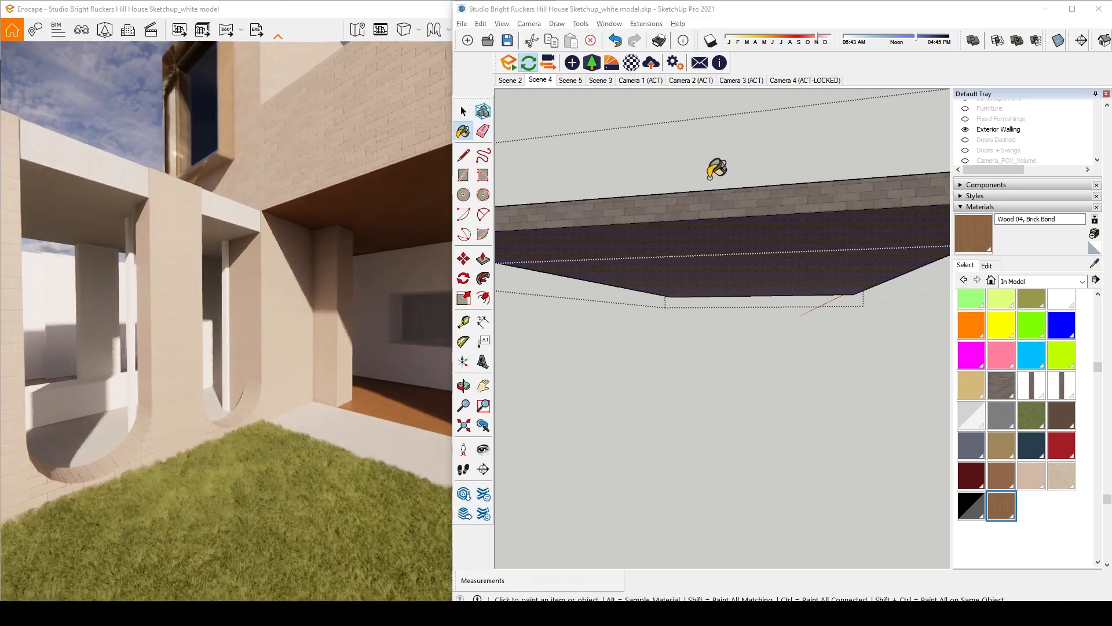
# Paint the faces of the wall pier beside the courtyard opening with Wood 04, Brick Bond
pyautogui.press('space')
pyautogui.click(628, 330)
pyautogui.click(671, 344)
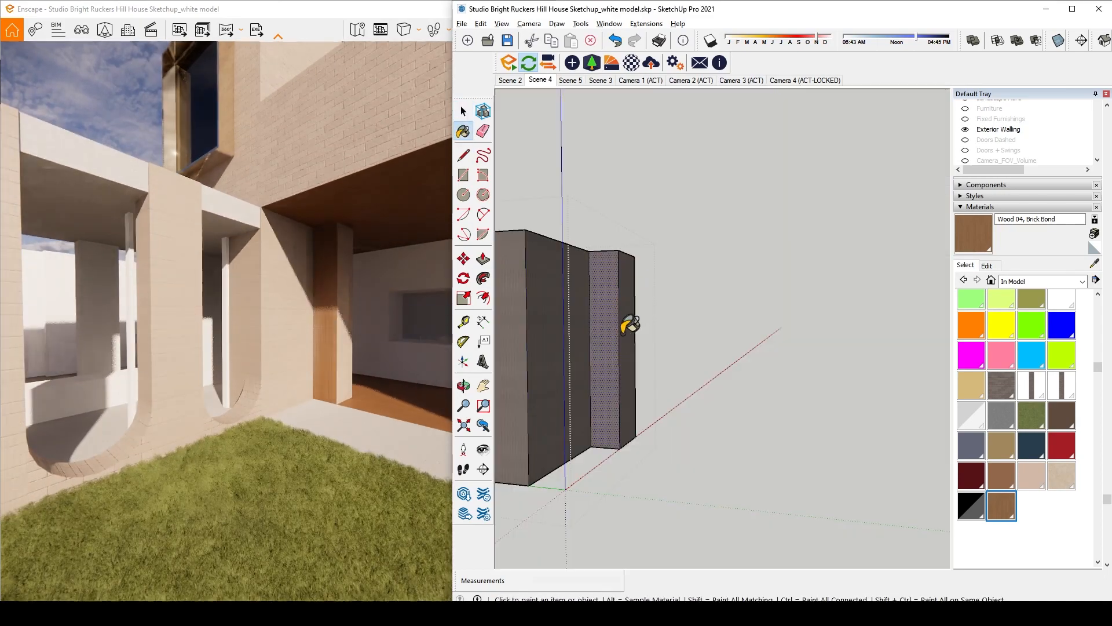
pyautogui.click(634, 331)
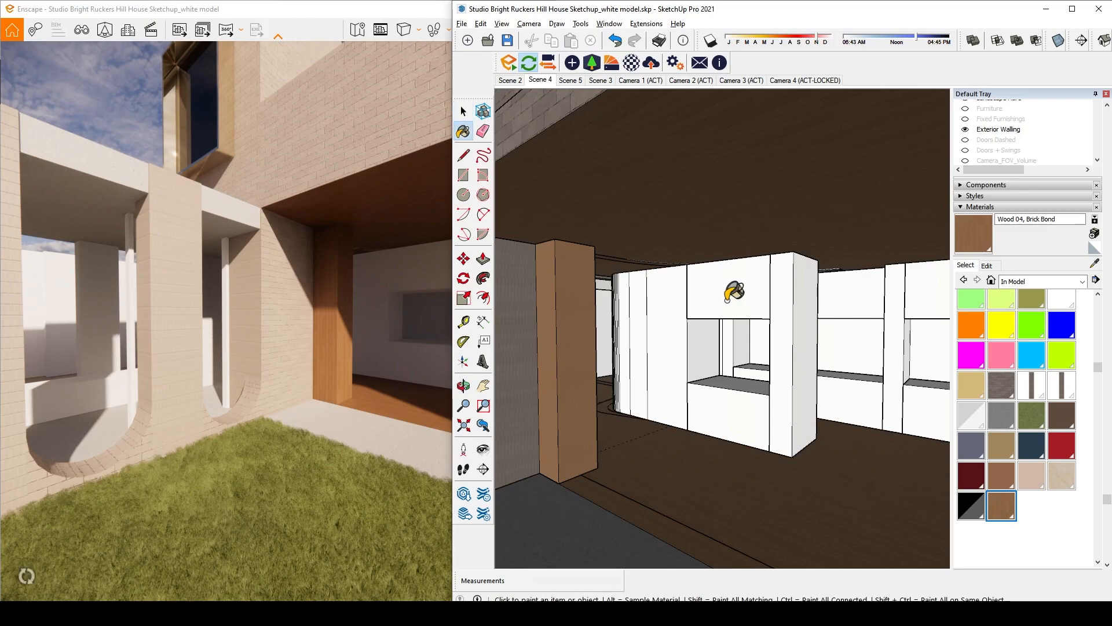
# Paint the white interior wall units and the pier on the opening's opposite side with Wood 04, Brick Bond
pyautogui.click(735, 290)
pyautogui.moveTo(869, 288); pyautogui.dragTo(728, 323, button='middle')
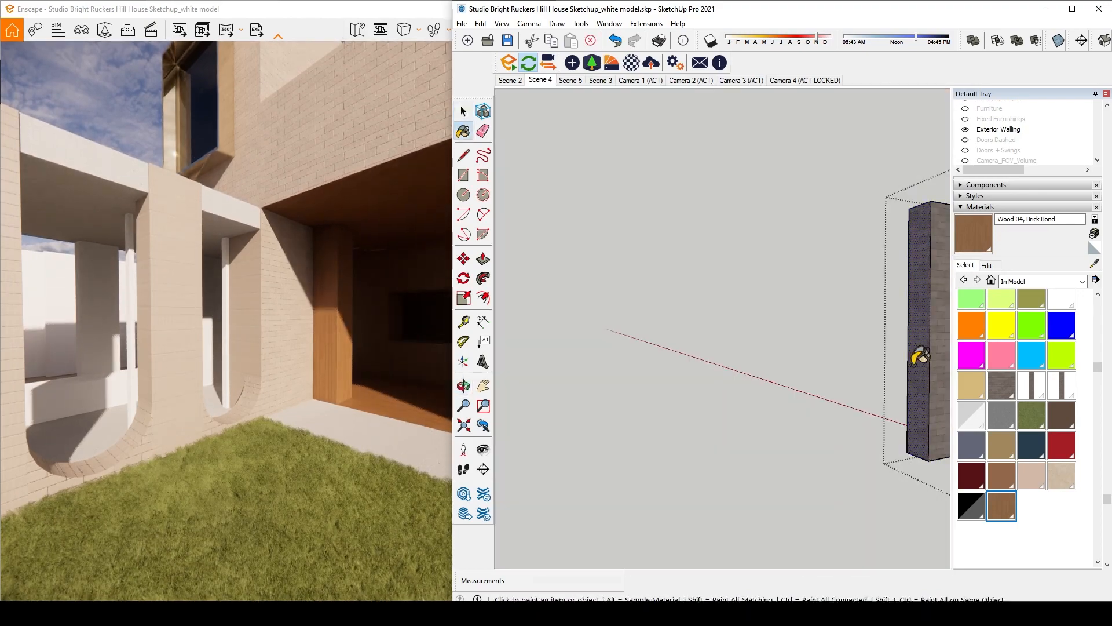
pyautogui.moveTo(921, 355); pyautogui.dragTo(771, 421, button='middle')
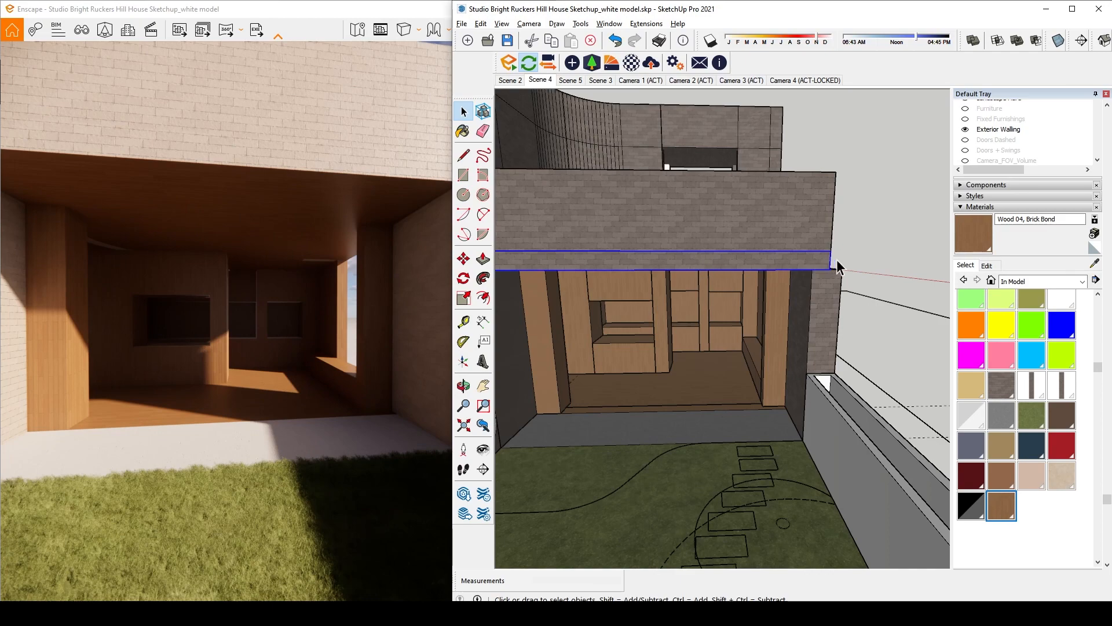
# Paint the outer strip of the overhang's underside with Brick 04 and inspect the opening in the Enscape render
pyautogui.moveTo(711, 282)
pyautogui.mouseDown(button='middle')
pyautogui.moveTo(738, 199)
pyautogui.moveTo(770, 155)
pyautogui.mouseUp(button='middle')
pyautogui.scroll(3, 567, 212)
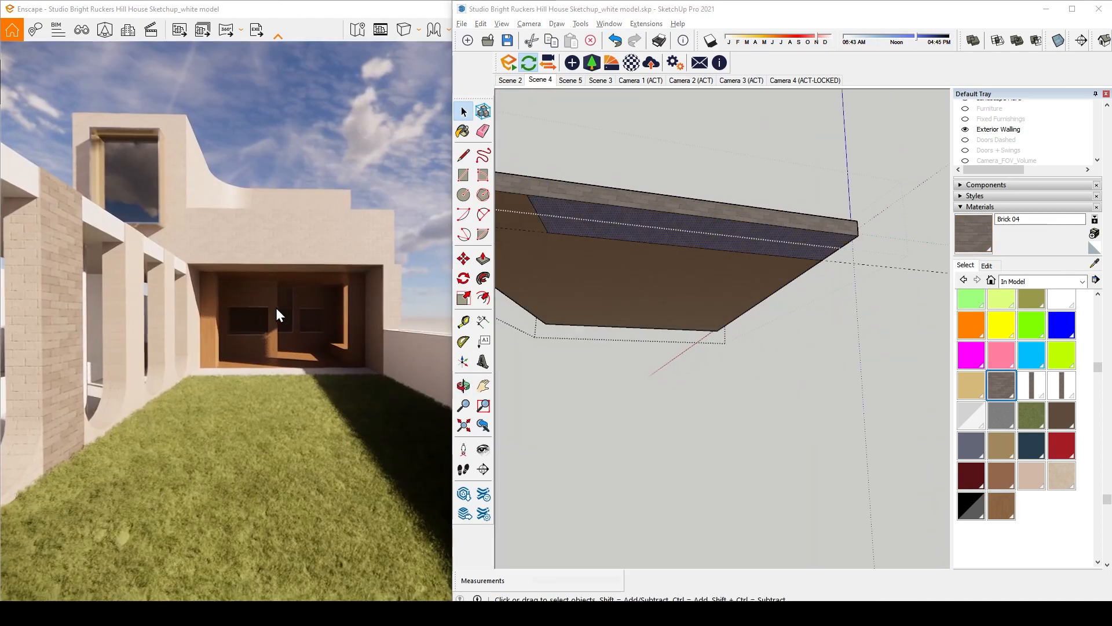
pyautogui.moveTo(243, 307)
pyautogui.mouseDown()
pyautogui.moveTo(276, 309)
pyautogui.moveTo(260, 336)
pyautogui.moveTo(168, 336)
pyautogui.mouseUp()
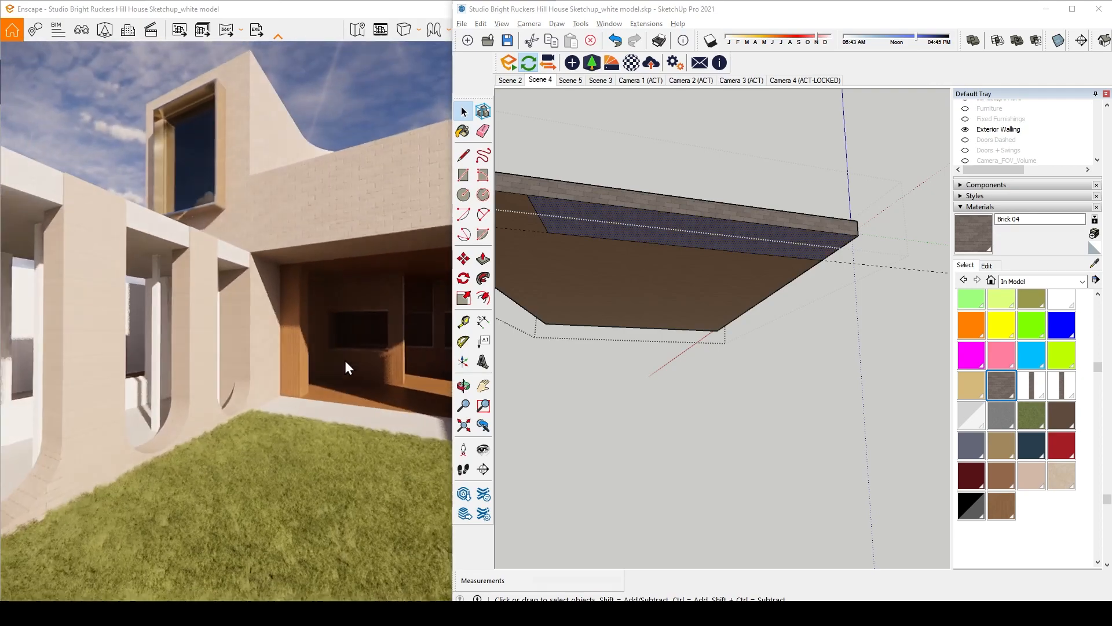
# Widen the Enscape render window and paint the white corridor posts with Aluminum 04, Brushed from the Enscape material library
pyautogui.moveTo(348, 367); pyautogui.dragTo(281, 388)
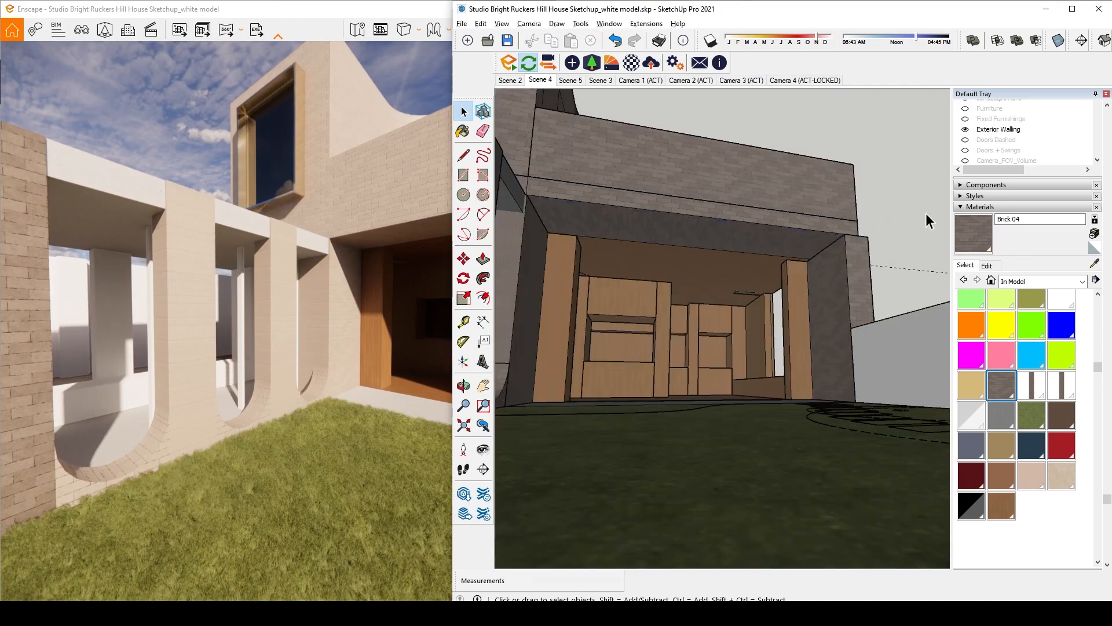
pyautogui.scroll(5, 683, 241)
pyautogui.scroll(-5, 684, 240)
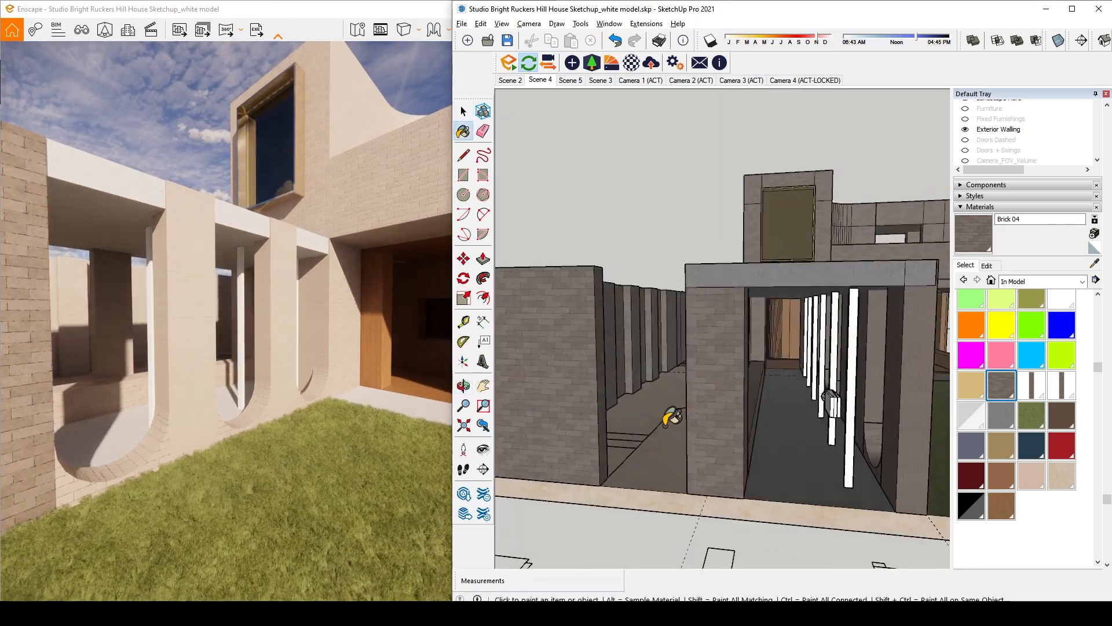
pyautogui.moveTo(452, 292); pyautogui.dragTo(557, 292)
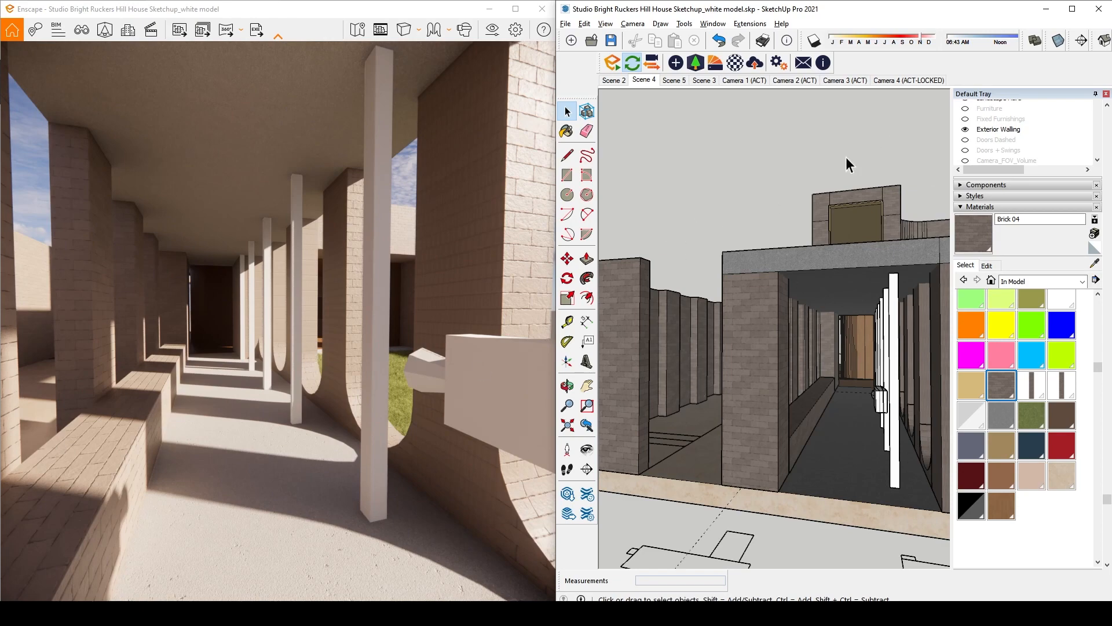
pyautogui.click(715, 62)
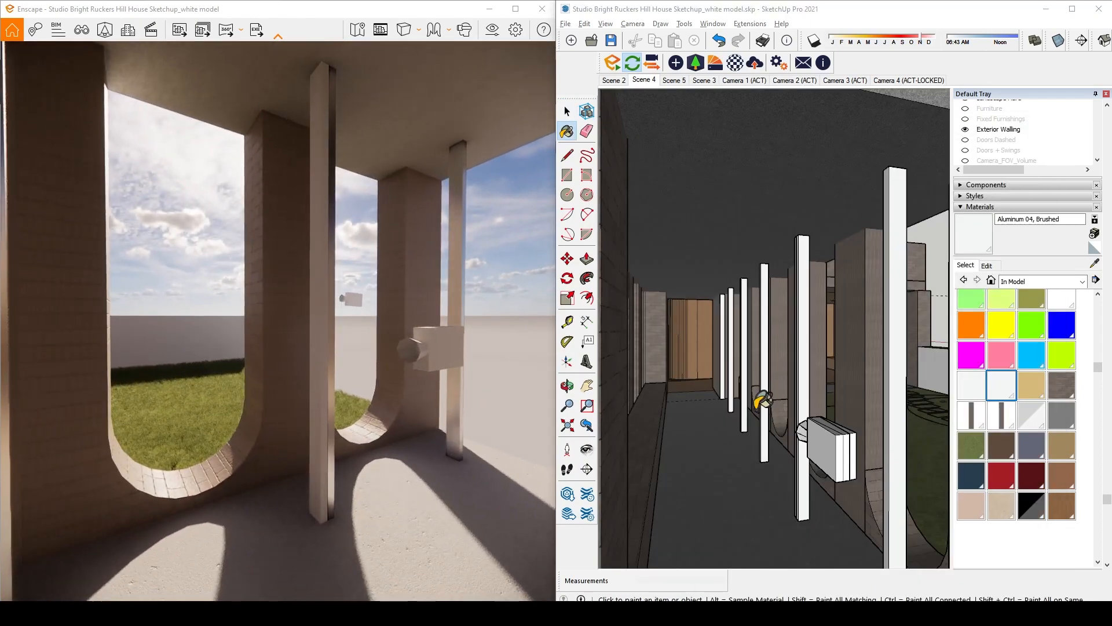
pyautogui.scroll(-10, 763, 400)
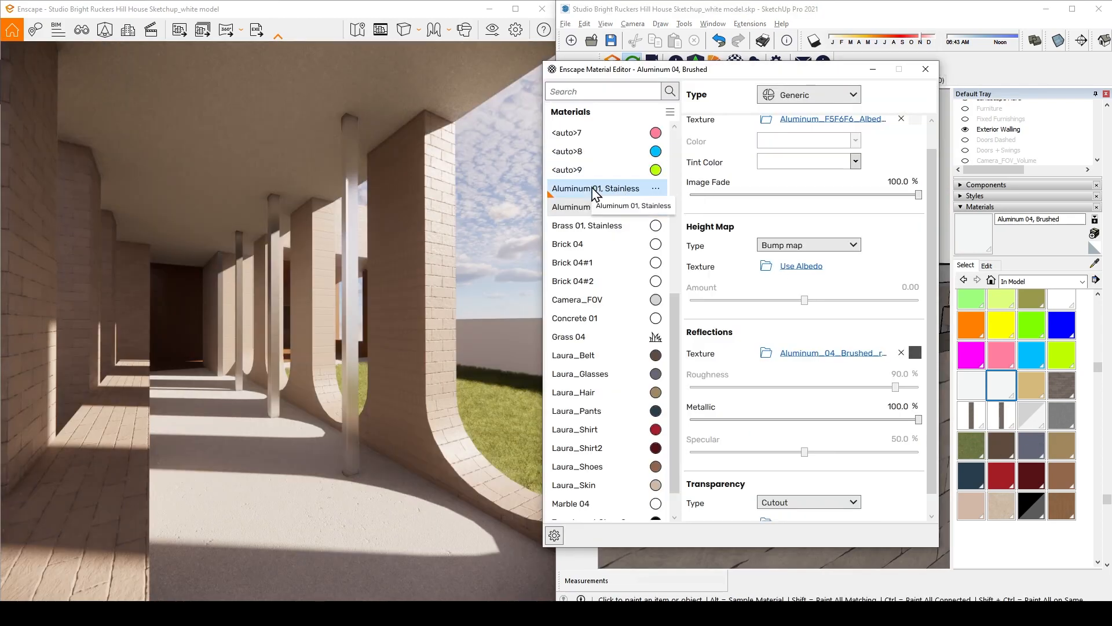
# Raise the reflection roughness of Aluminum 01, Stainless in the Enscape Material Editor
pyautogui.click(594, 190)
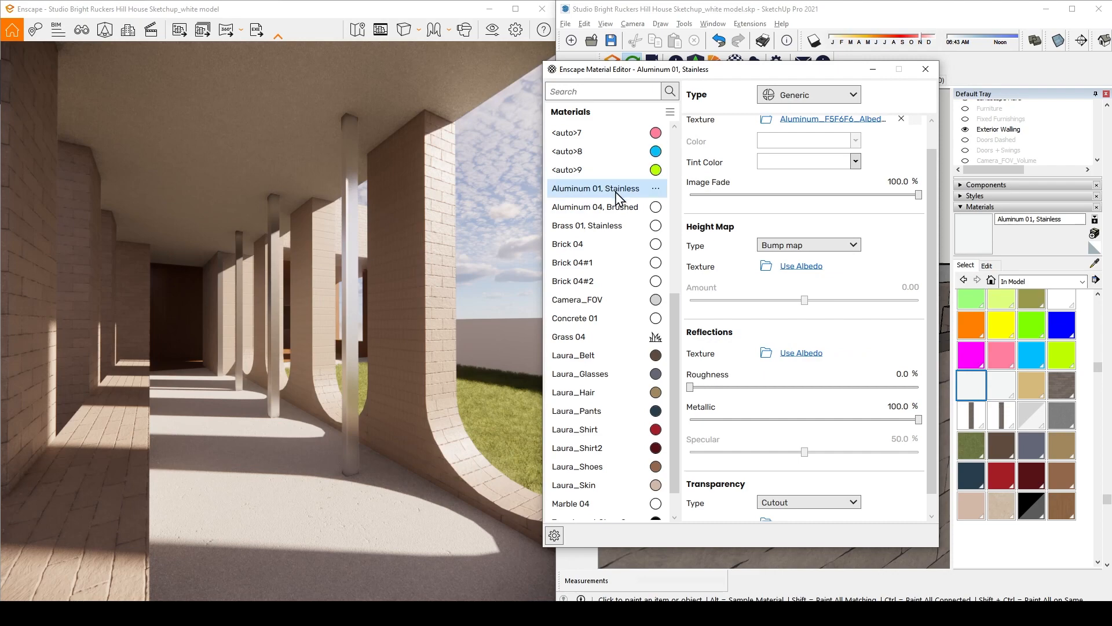
pyautogui.moveTo(662, 76); pyautogui.dragTo(835, 210)
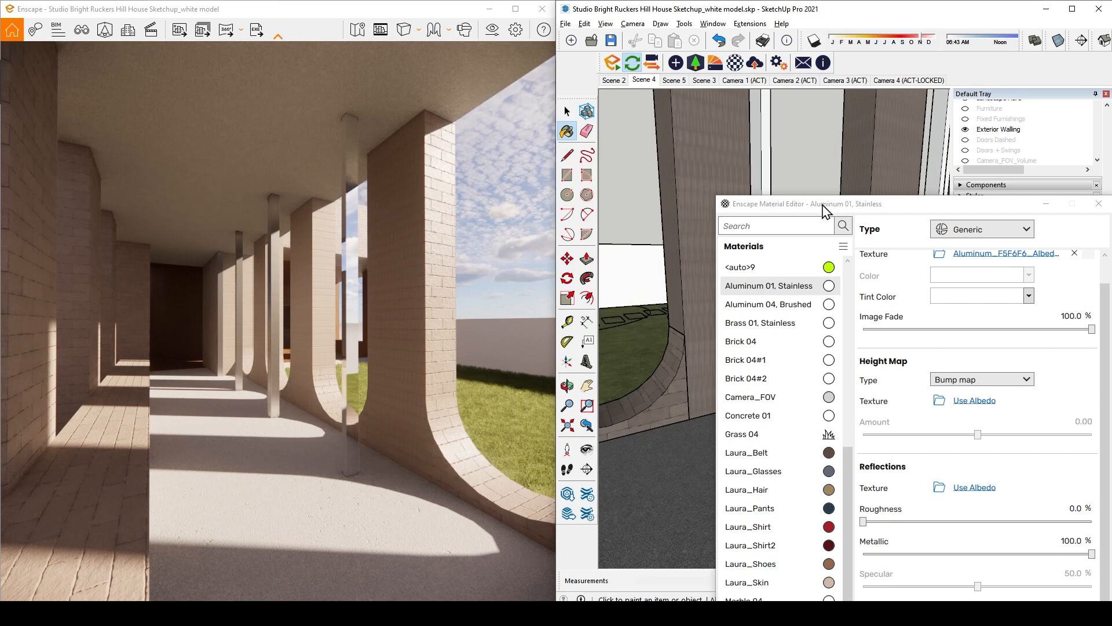
pyautogui.moveTo(826, 211); pyautogui.dragTo(749, 115)
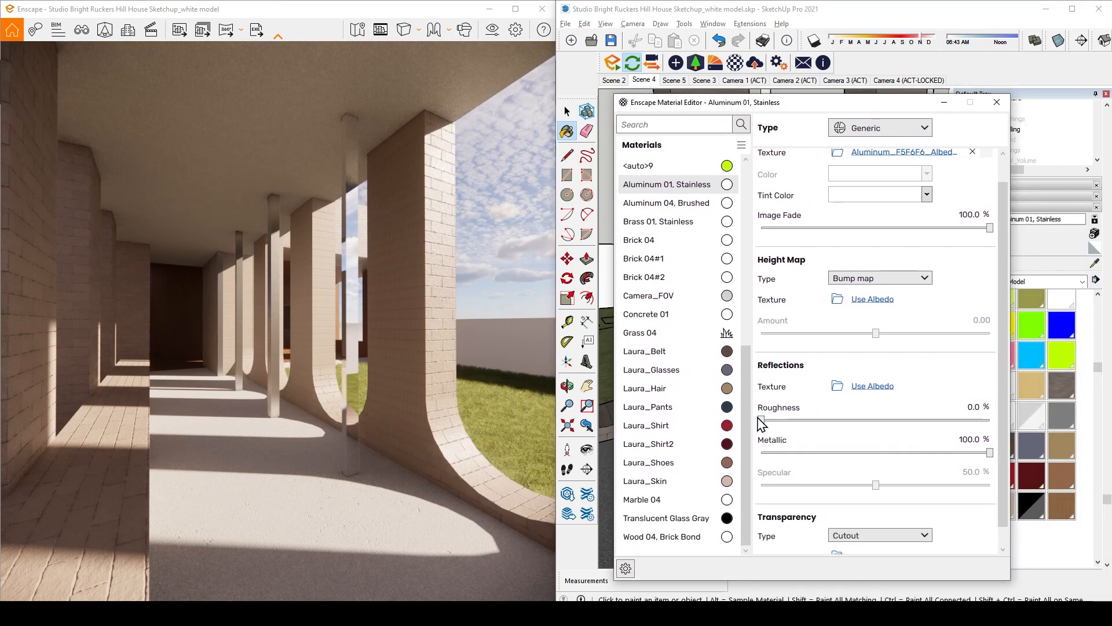
pyautogui.moveTo(810, 421); pyautogui.dragTo(797, 421)
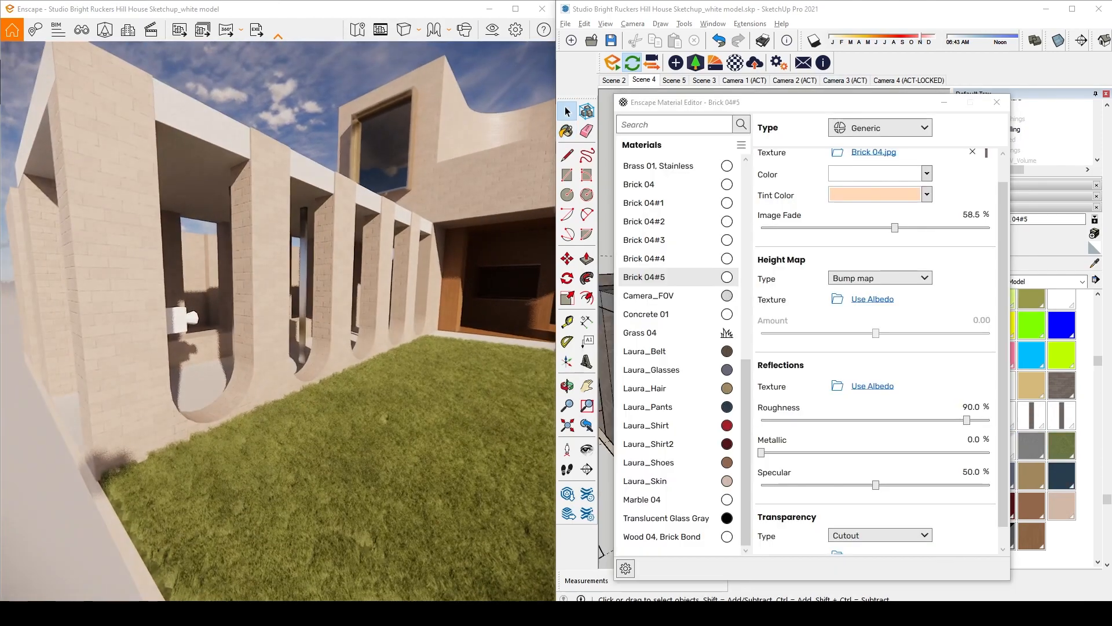
# Examine the courtyard colonnade and the marble-paved side passage with its brick walls in the Enscape render
pyautogui.press('s')
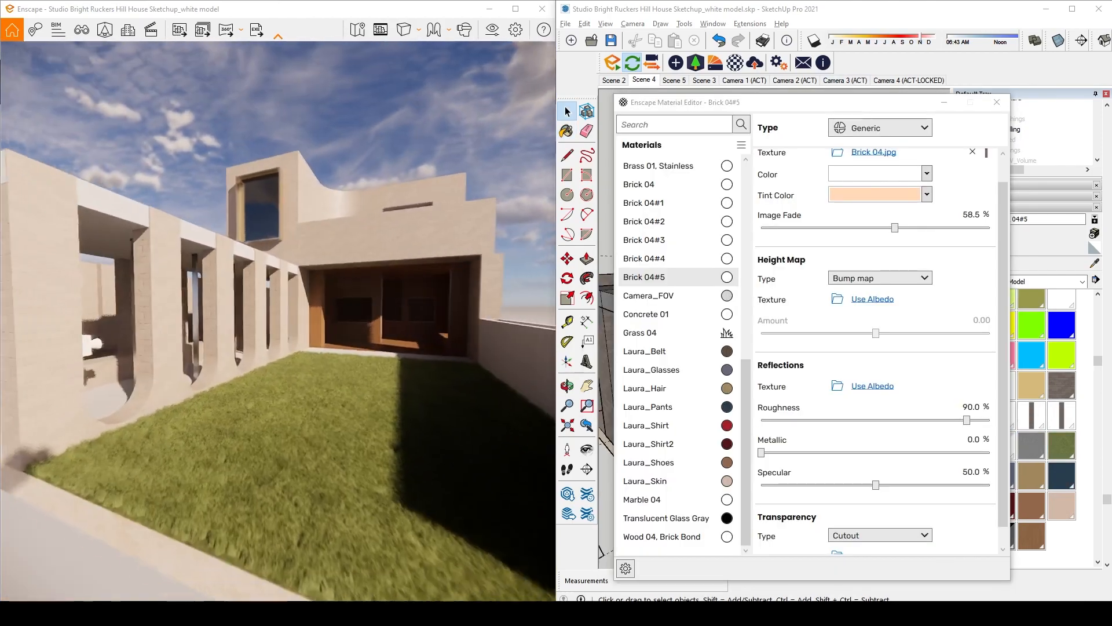
pyautogui.press('w')
pyautogui.press('w')
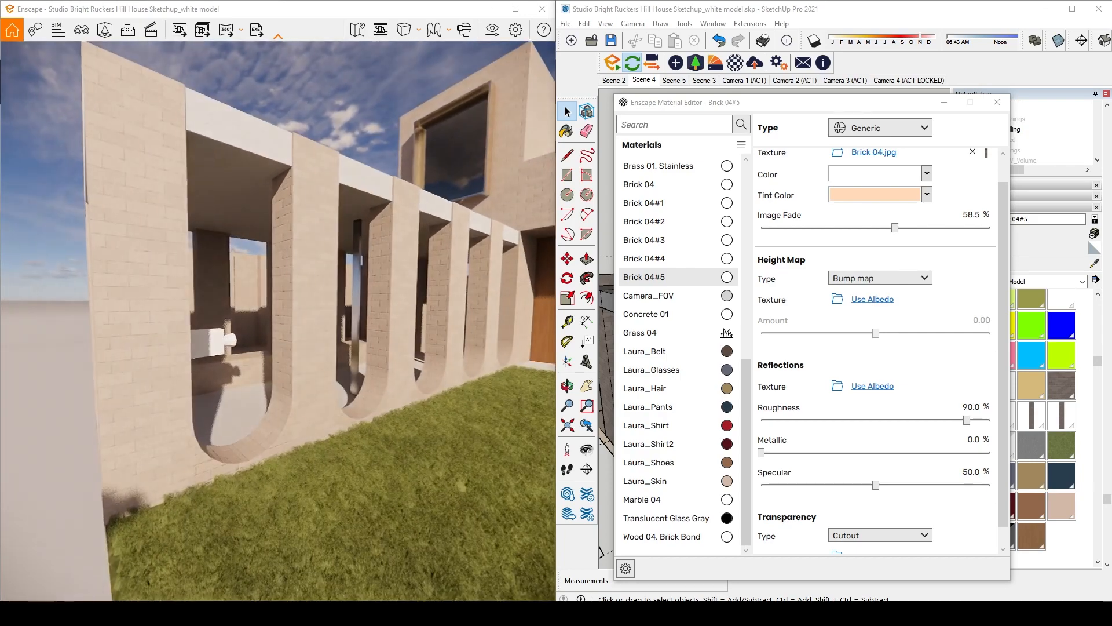
pyautogui.press('w')
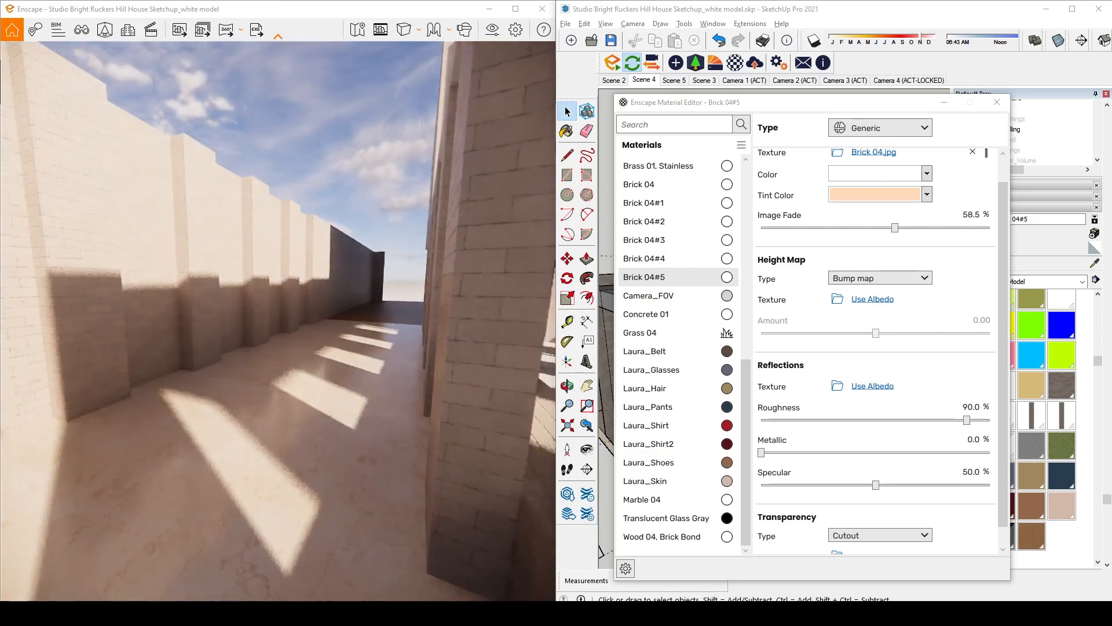
pyautogui.moveTo(406, 287); pyautogui.dragTo(342, 287)
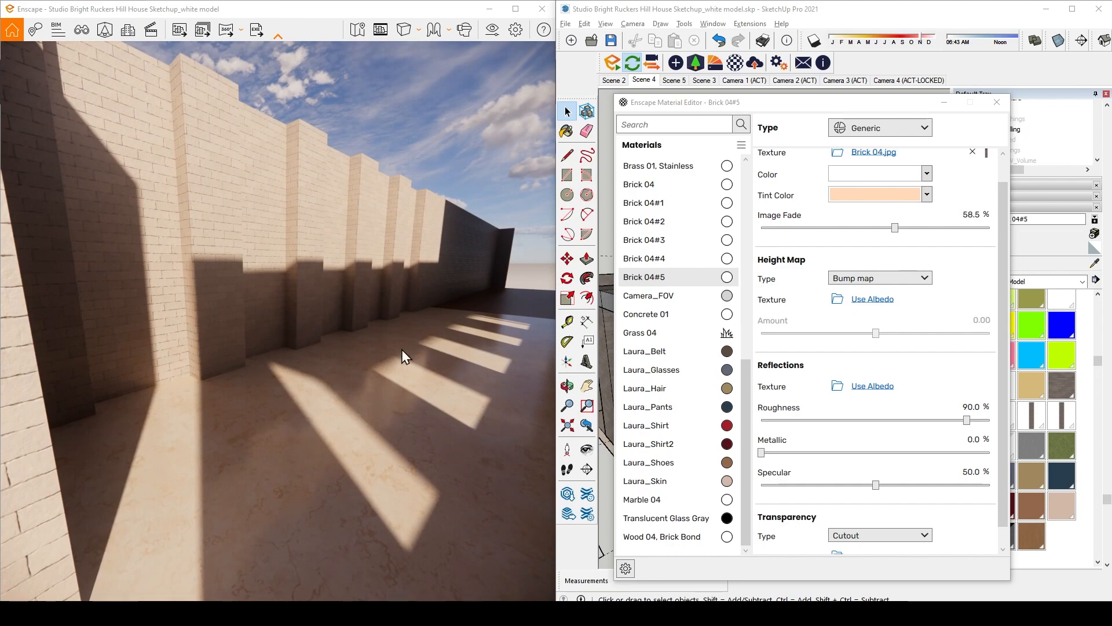
# Minimize the Enscape Material Editor and open the ground slab group in the side passage for editing
pyautogui.click(944, 102)
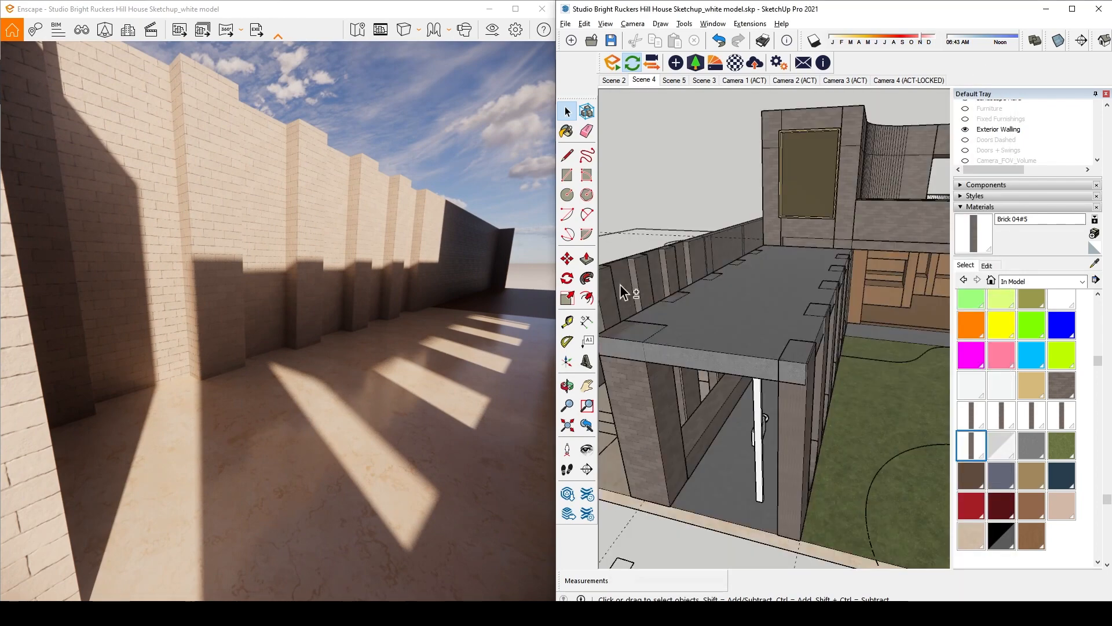
pyautogui.moveTo(620, 284)
pyautogui.mouseDown(button='middle')
pyautogui.moveTo(796, 379)
pyautogui.moveTo(817, 359)
pyautogui.moveTo(883, 367)
pyautogui.mouseUp(button='middle')
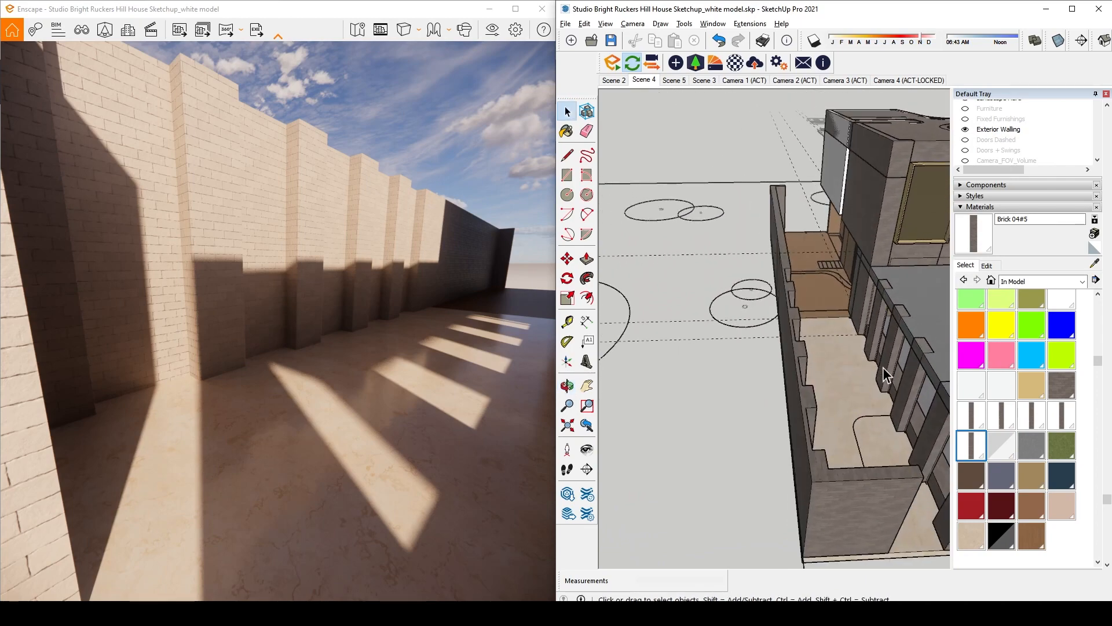
pyautogui.scroll(2, 880, 367)
pyautogui.scroll(-3, 877, 365)
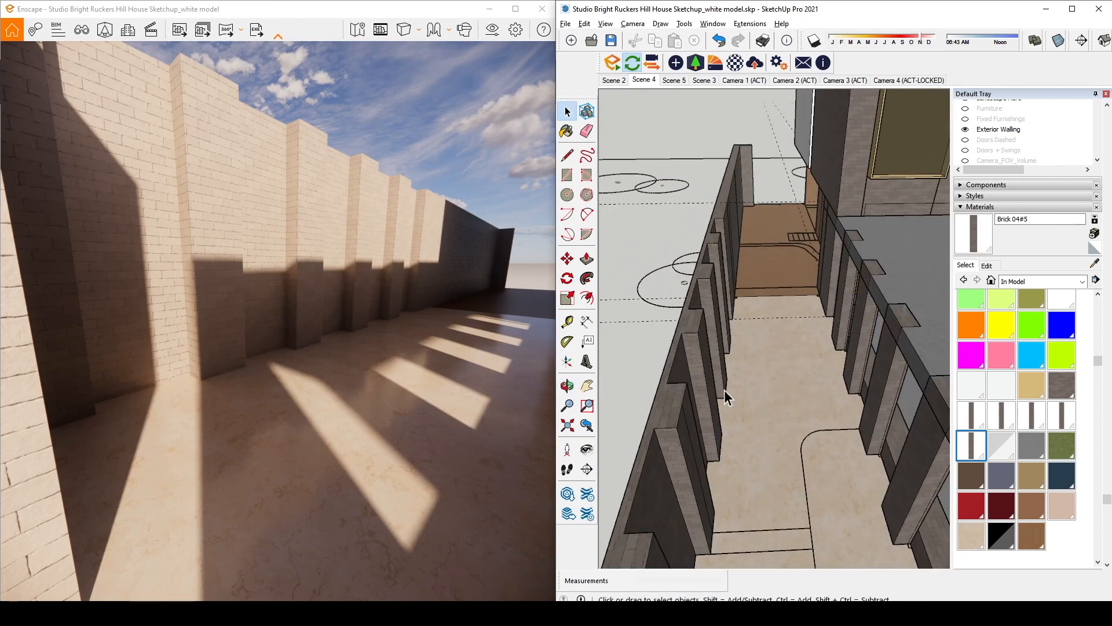
pyautogui.scroll(-6, 780, 350)
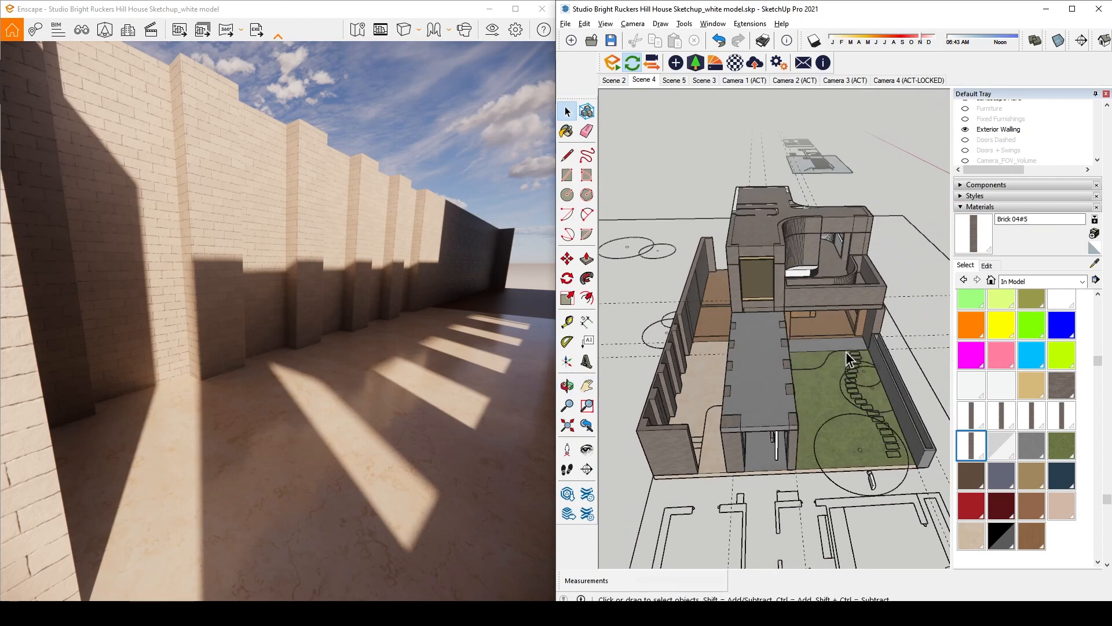
pyautogui.scroll(3, 705, 383)
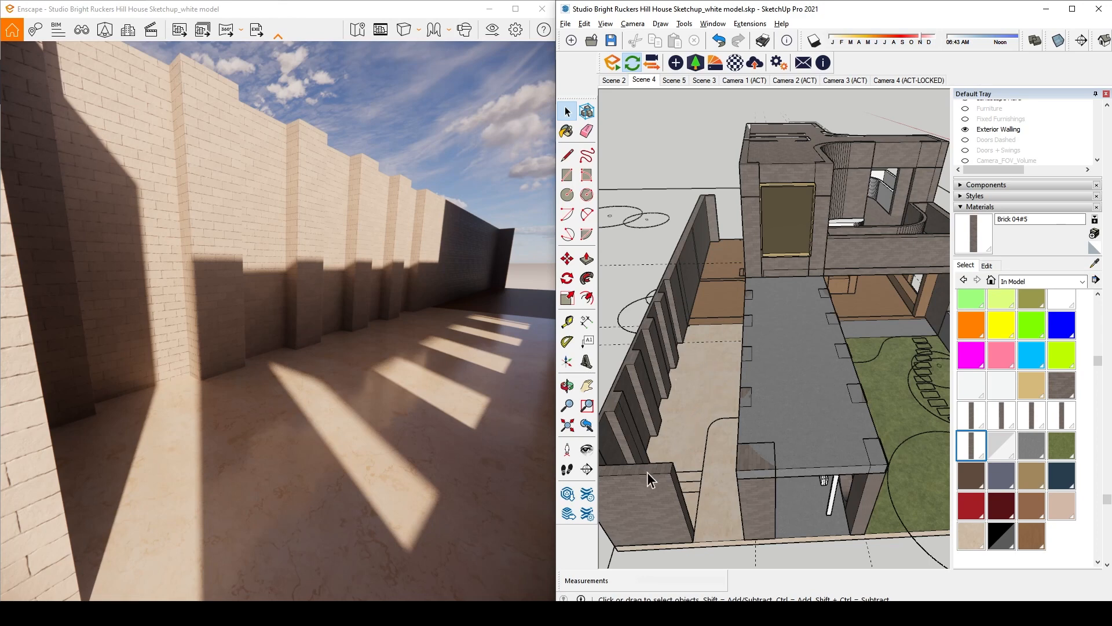
pyautogui.scroll(5, 685, 432)
pyautogui.scroll(-5, 736, 406)
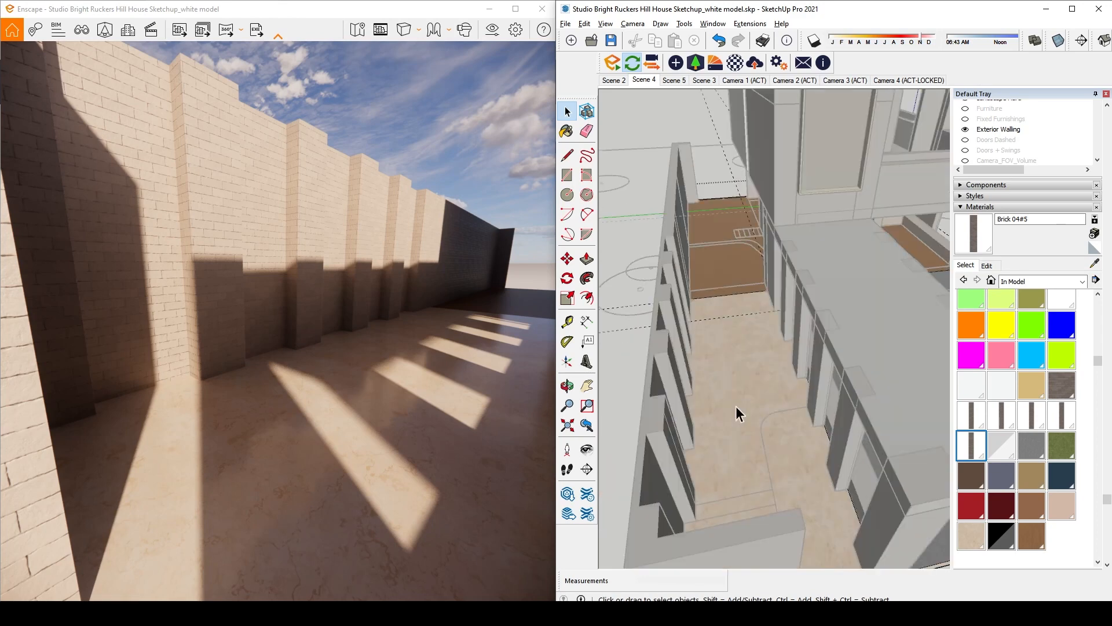
# Place Tape Measure guides on the marble passage floor along the piers and the edges of the curved path outline
pyautogui.press('t')
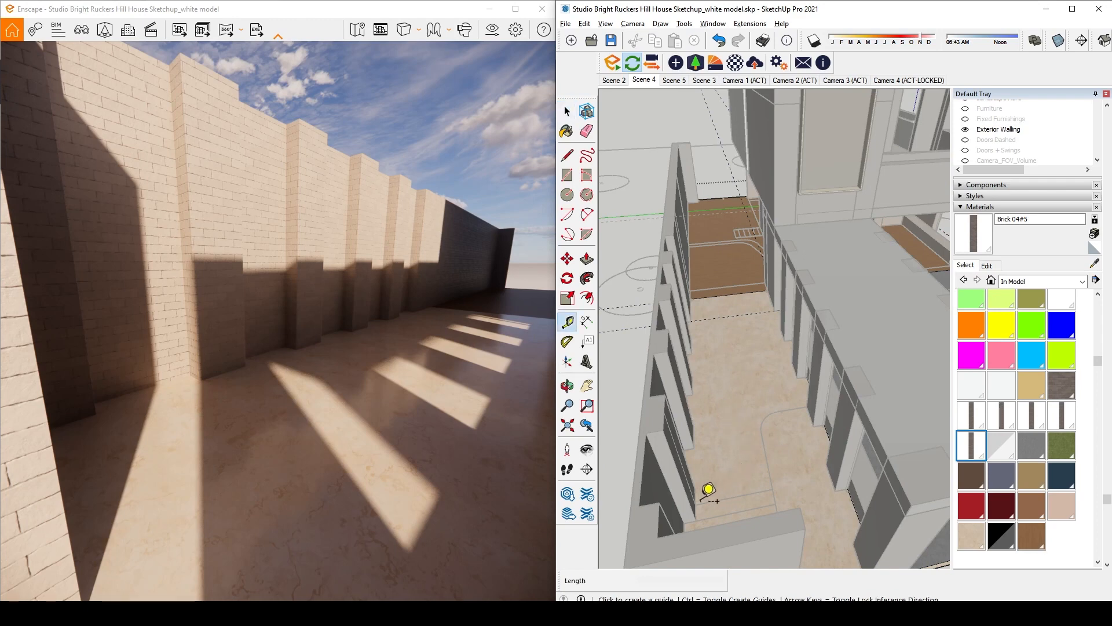
pyautogui.click(696, 496)
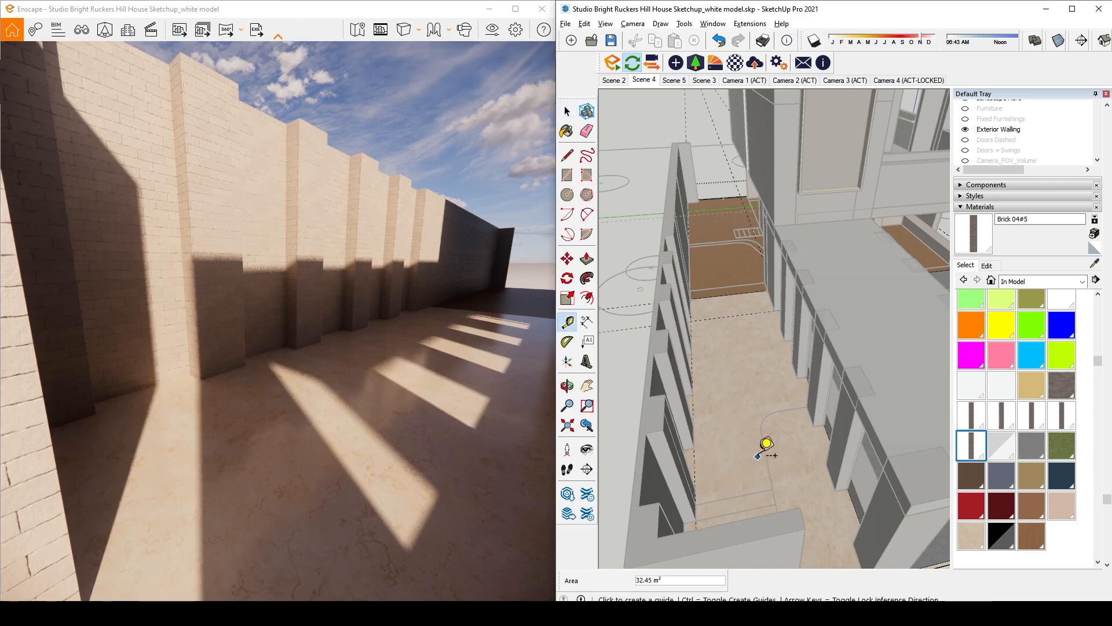
pyautogui.click(782, 410)
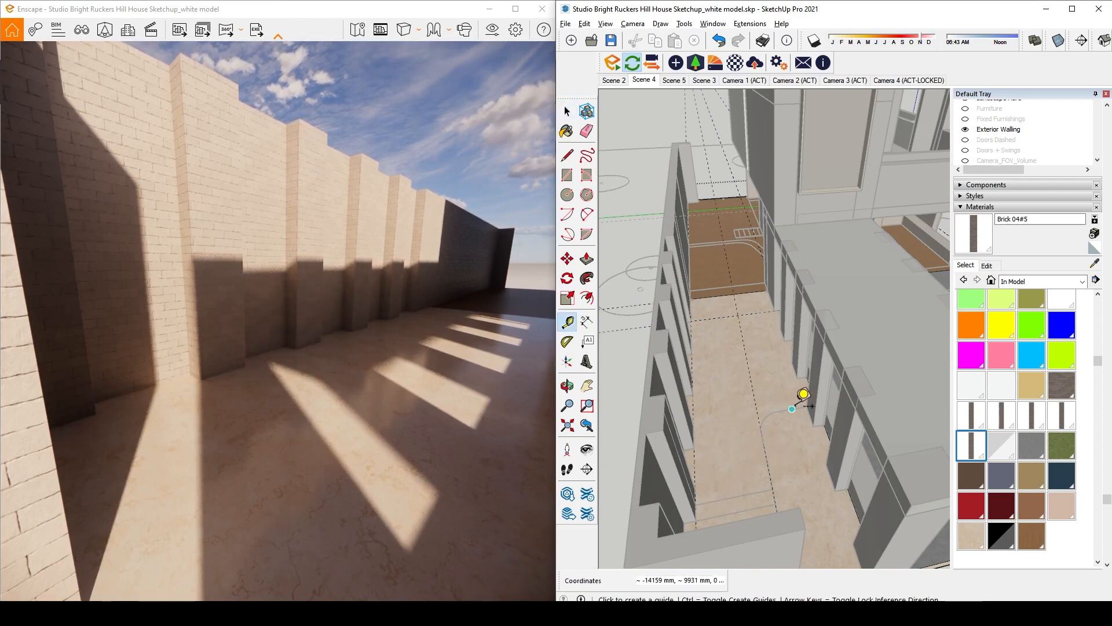
pyautogui.scroll(2, 800, 458)
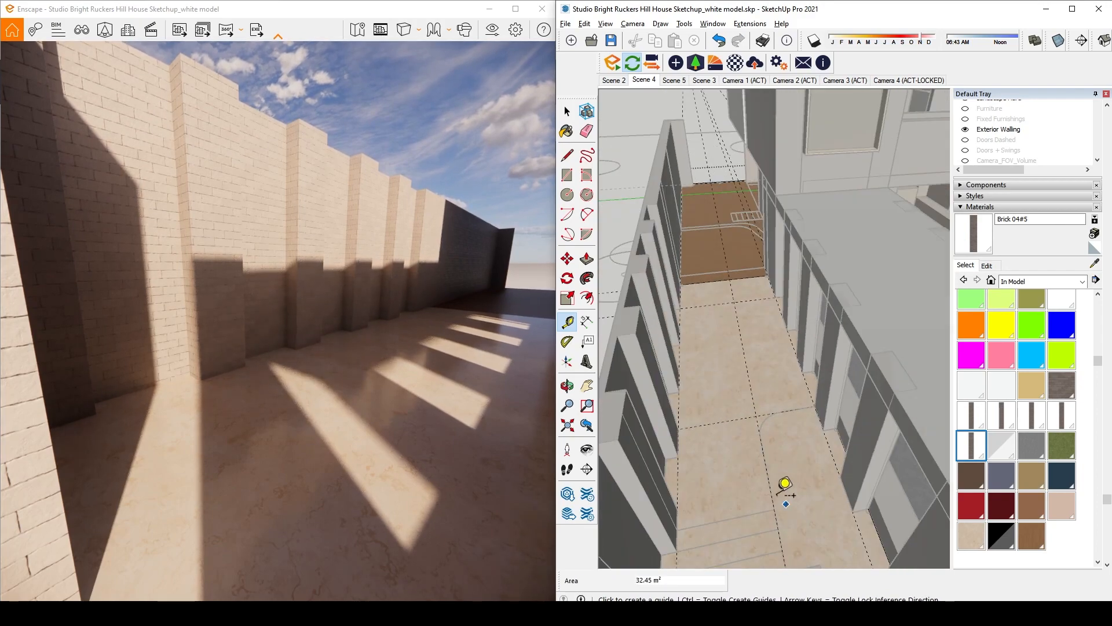
# Draw the curved path's rounded corner at the guide intersection on the passage floor with the Pie tool
pyautogui.hotkey('shift', 'p')
pyautogui.click(573, 206)
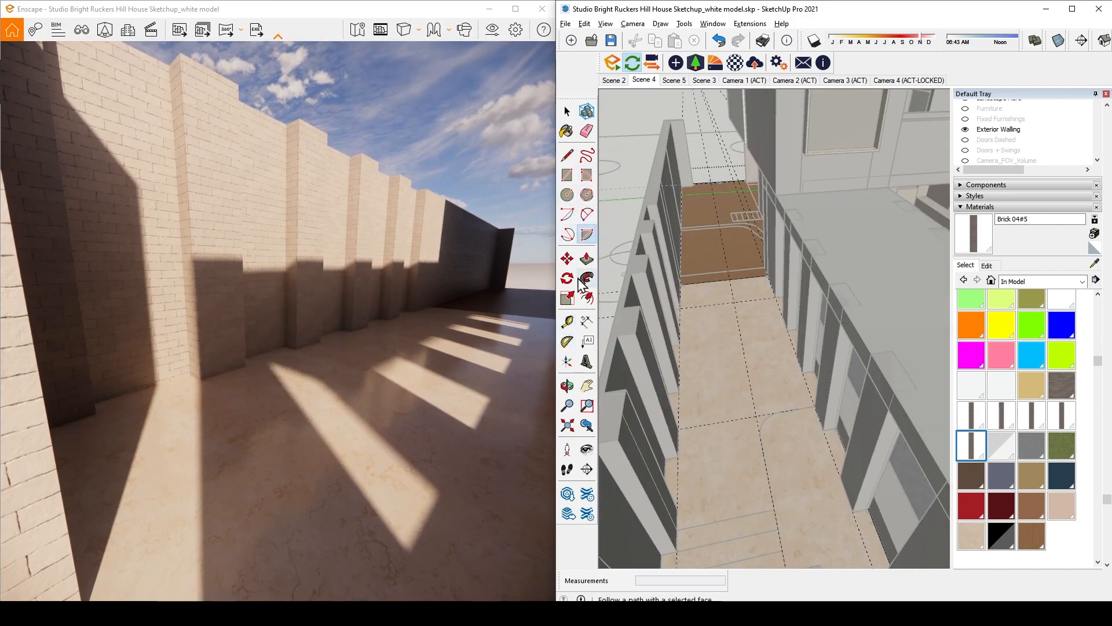
pyautogui.click(587, 234)
pyautogui.scroll(2, 768, 432)
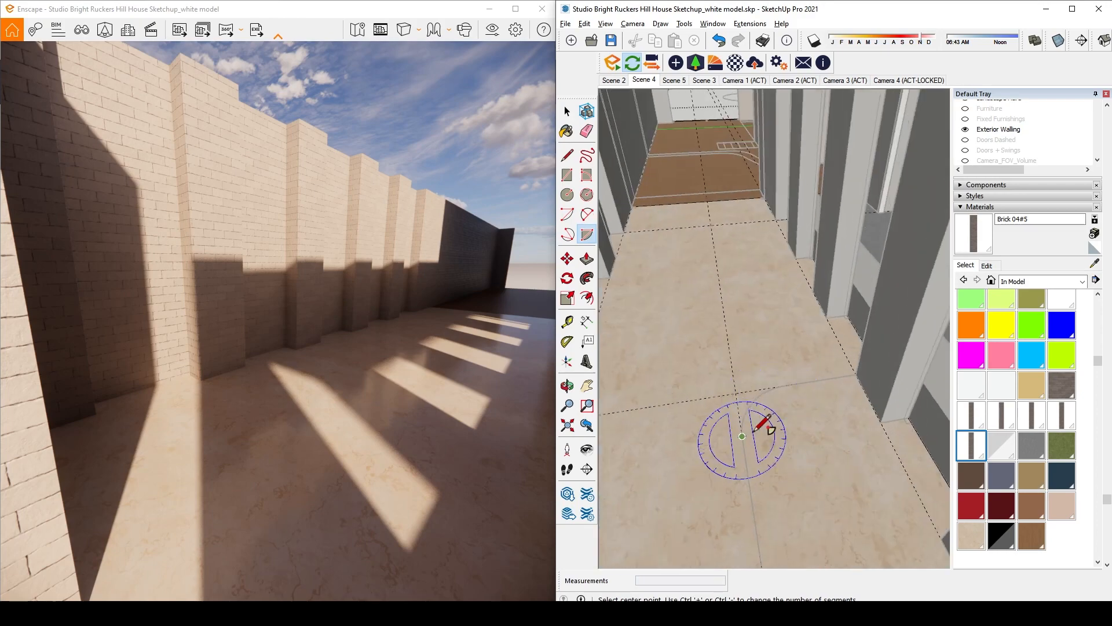
pyautogui.click(793, 427)
pyautogui.click(743, 436)
pyautogui.click(785, 385)
# Draw lines along the guides on the passage floor to connect the rounded corner and separate the path from the surrounding area
pyautogui.press('space')
pyautogui.press('l')
pyautogui.click(856, 376)
pyautogui.click(787, 219)
pyautogui.moveTo(628, 244); pyautogui.dragTo(676, 484, button='middle')
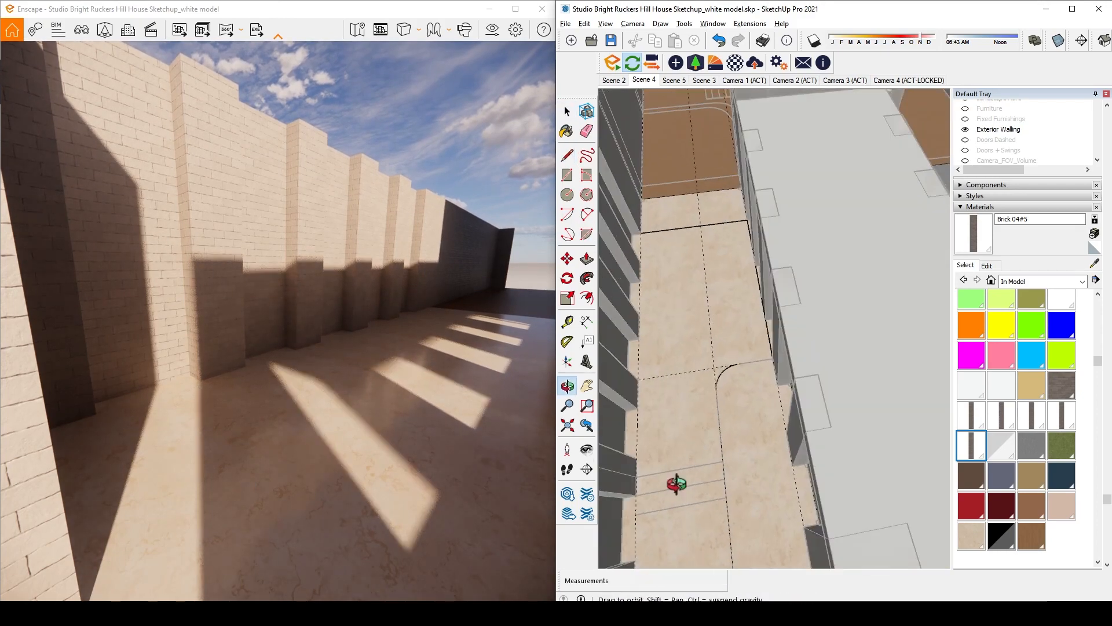
pyautogui.click(747, 506)
# Select the separated passage floor area and start a vertical line about 300 mm long on the slab's outer side face
pyautogui.press('space')
pyautogui.click(717, 359)
pyautogui.moveTo(718, 370)
pyautogui.mouseDown(button='middle')
pyautogui.moveTo(767, 363)
pyautogui.moveTo(730, 348)
pyautogui.moveTo(718, 391)
pyautogui.moveTo(748, 375)
pyautogui.moveTo(732, 378)
pyautogui.moveTo(807, 253)
pyautogui.moveTo(801, 274)
pyautogui.moveTo(753, 237)
pyautogui.moveTo(770, 356)
pyautogui.moveTo(750, 259)
pyautogui.moveTo(729, 343)
pyautogui.moveTo(763, 372)
pyautogui.moveTo(728, 422)
pyautogui.moveTo(773, 371)
pyautogui.moveTo(811, 373)
pyautogui.mouseUp(button='middle')
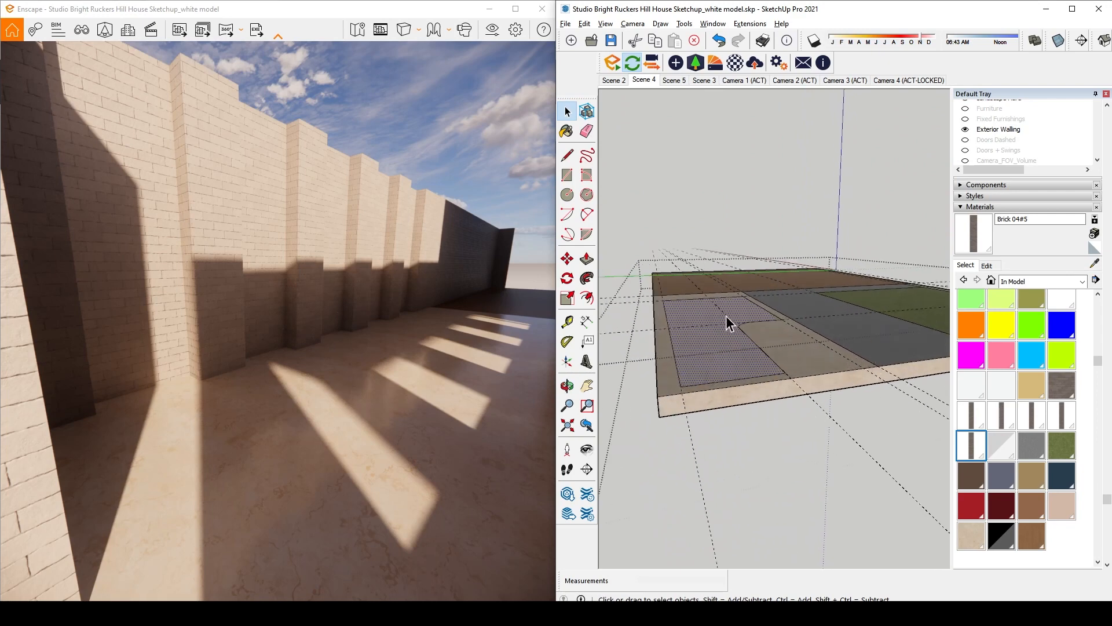
pyautogui.press('l')
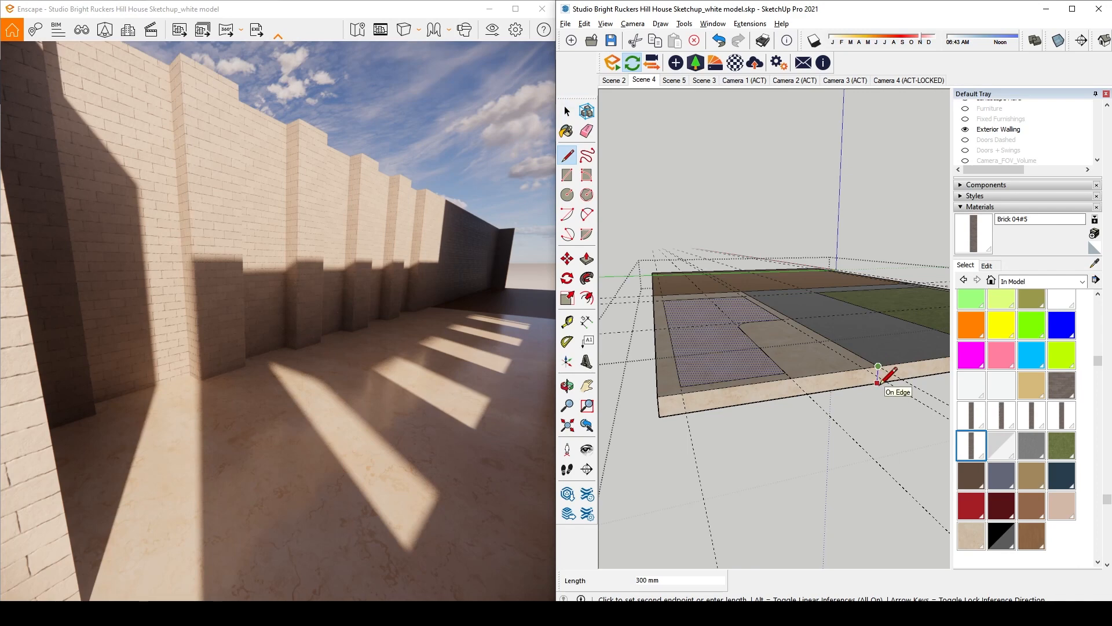
# Draw 300 mm vertical dividing lines across the ground slab's side faces to mark off the pool section
pyautogui.click(879, 383)
pyautogui.moveTo(856, 336); pyautogui.dragTo(872, 389, button='middle')
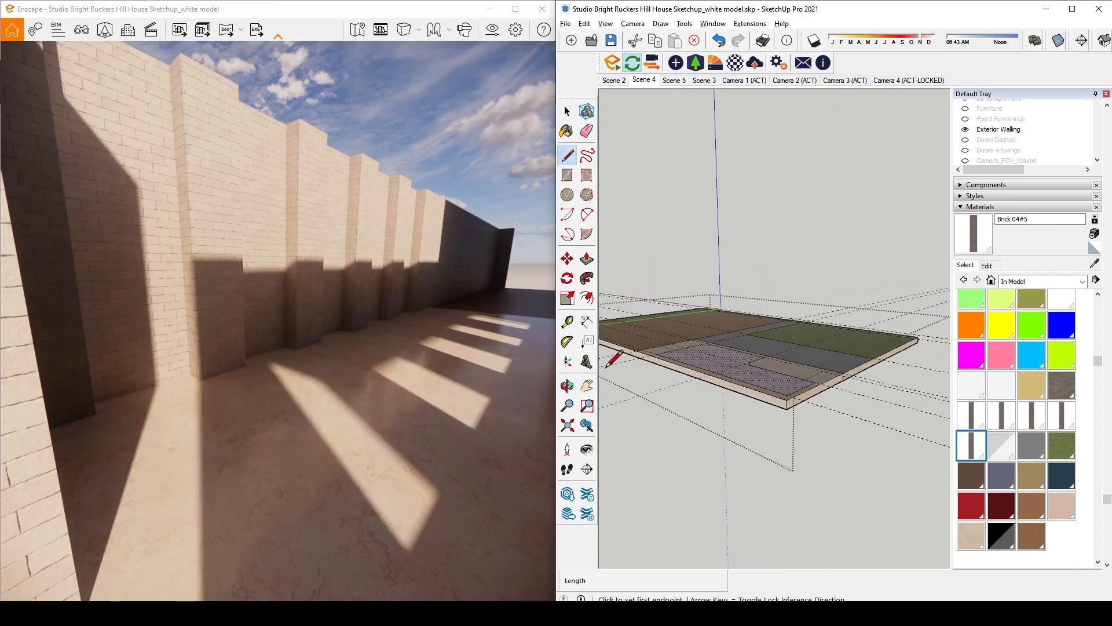
pyautogui.scroll(3, 609, 364)
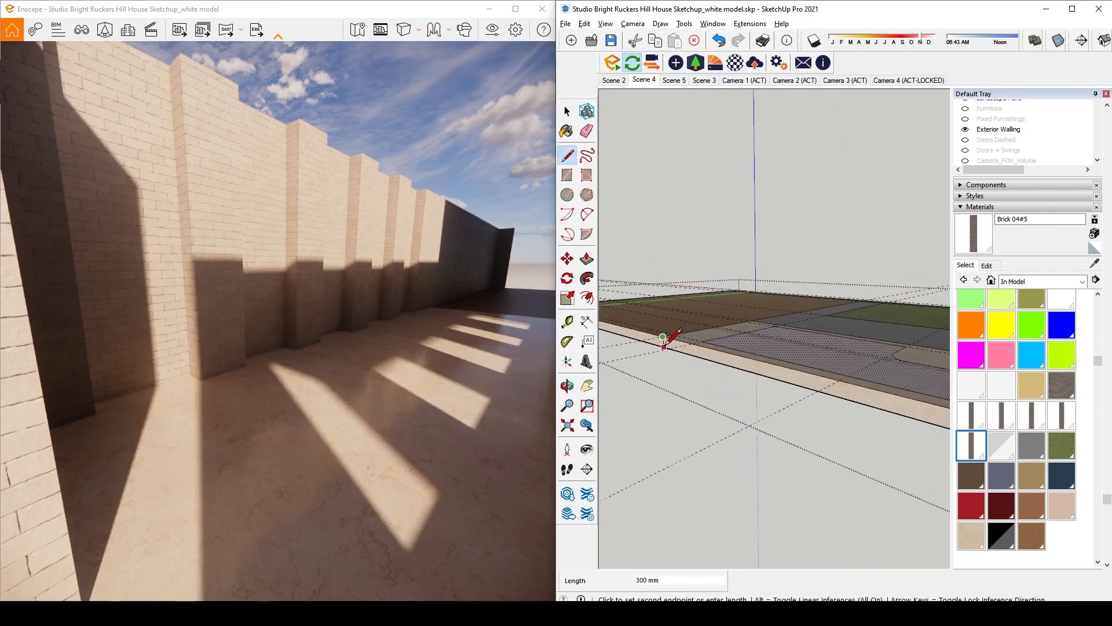
pyautogui.moveTo(665, 335)
pyautogui.mouseDown(button='middle')
pyautogui.moveTo(715, 367)
pyautogui.moveTo(958, 406)
pyautogui.moveTo(840, 392)
pyautogui.moveTo(664, 344)
pyautogui.mouseUp(button='middle')
pyautogui.scroll(2, 661, 345)
pyautogui.scroll(-4, 657, 304)
pyautogui.moveTo(754, 387); pyautogui.dragTo(823, 432, button='middle')
# Outline the pool section on the slab's underside and extrude it 2000 mm downward
pyautogui.press('p')
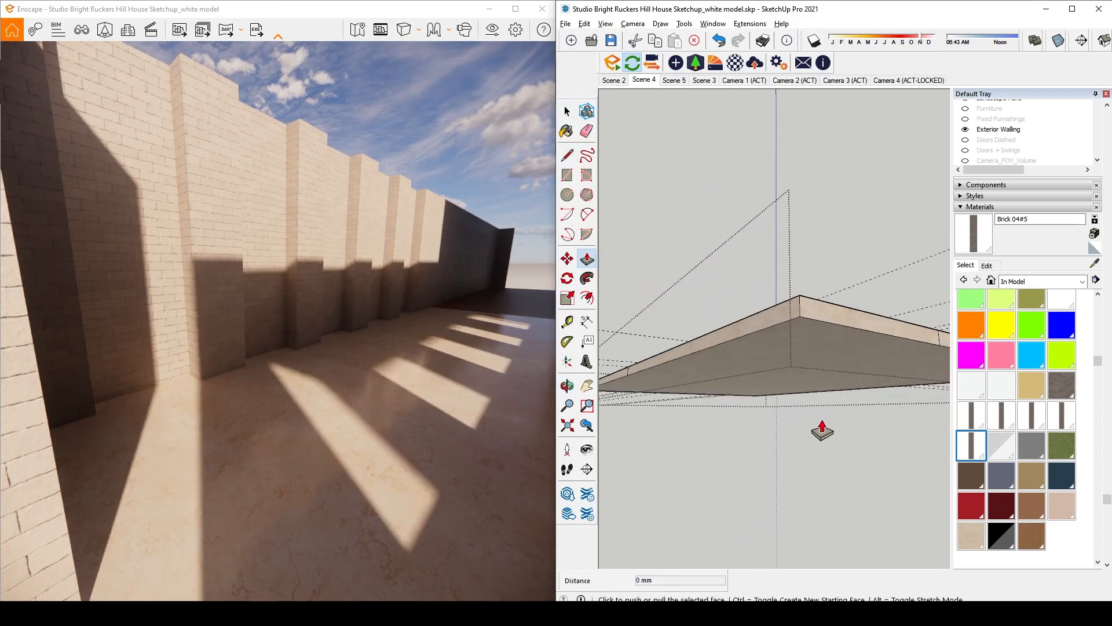
pyautogui.moveTo(848, 346); pyautogui.dragTo(769, 400, button='middle')
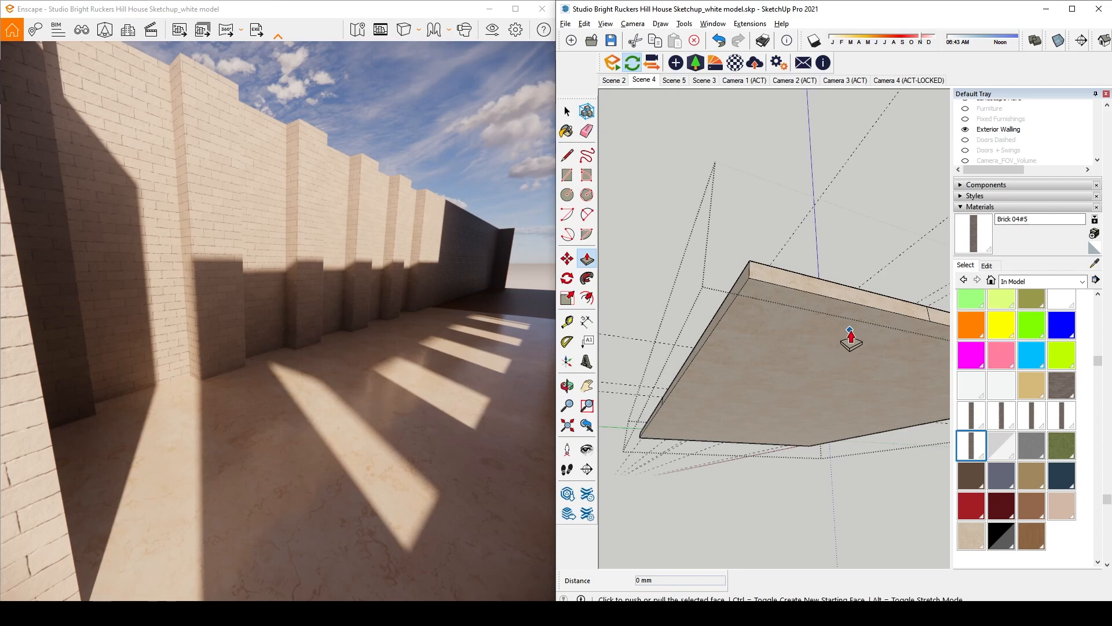
pyautogui.press('r')
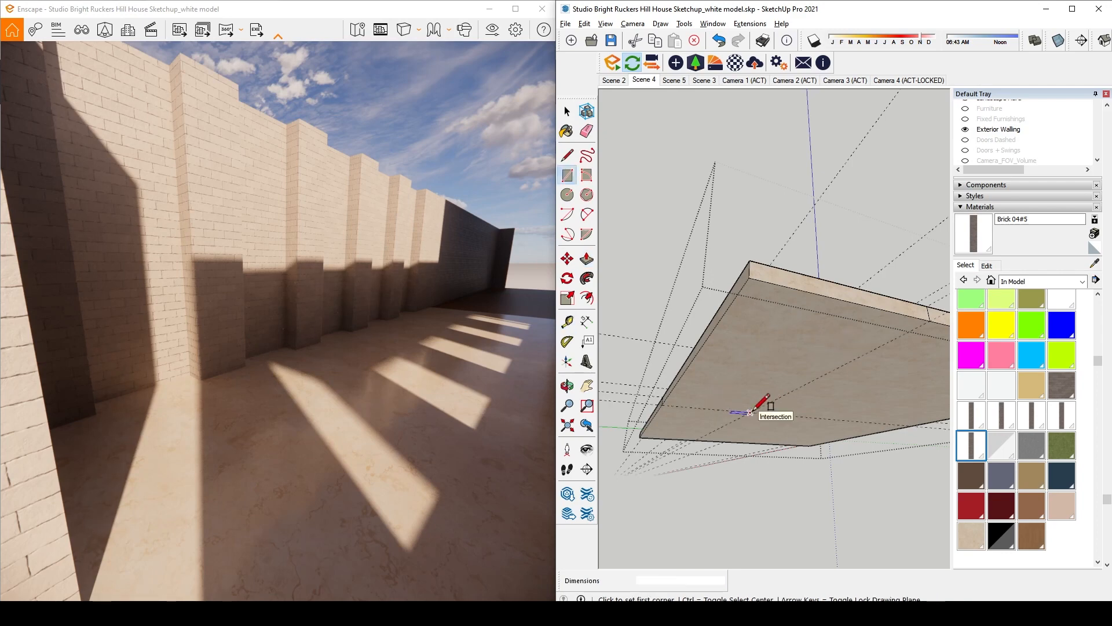
pyautogui.press('space')
pyautogui.click(773, 353)
pyautogui.press('p')
pyautogui.click(773, 353)
pyautogui.click(772, 398)
pyautogui.moveTo(769, 378); pyautogui.dragTo(748, 427, button='middle')
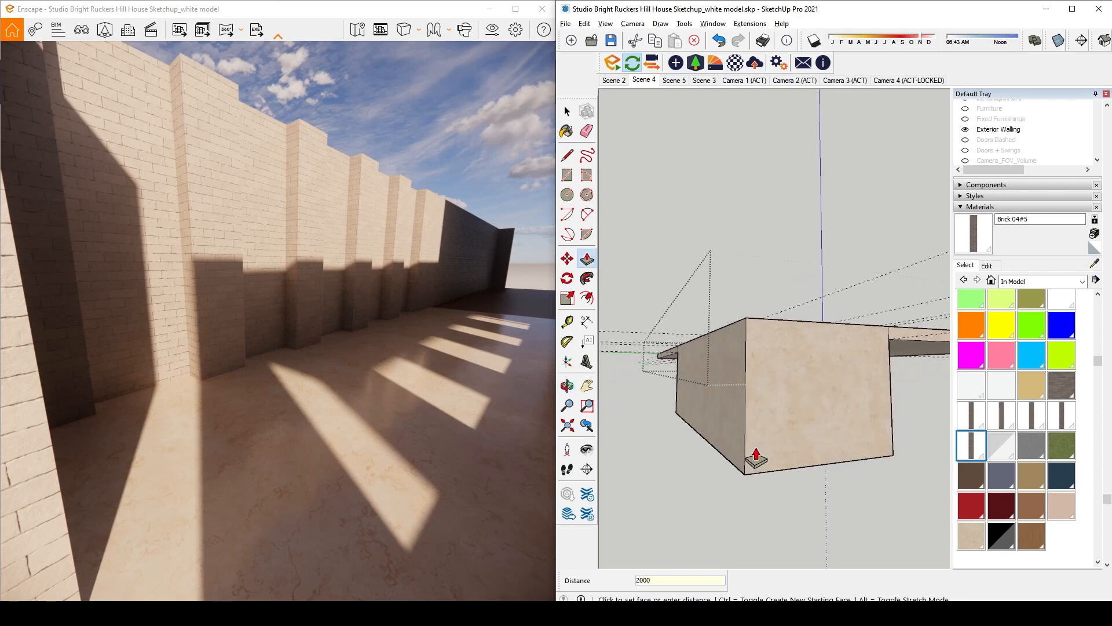
pyautogui.write('2000')
pyautogui.press('Return')
pyautogui.press('space')
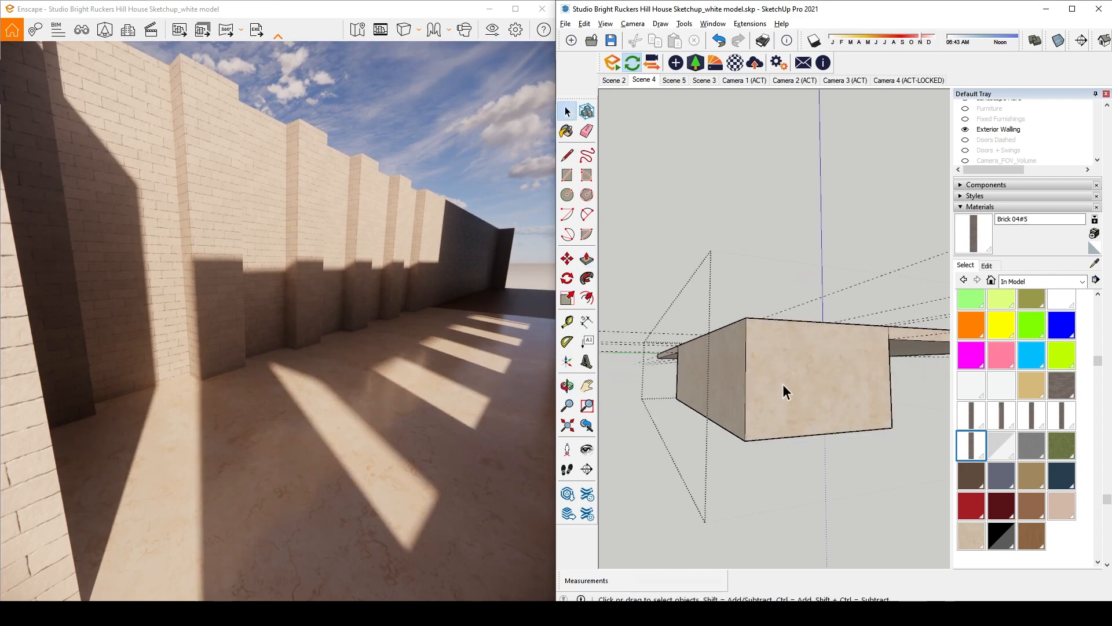
# Push the curved pool outline on the slab's top face down 1500 mm to hollow out the pool
pyautogui.moveTo(783, 384); pyautogui.dragTo(859, 469, button='middle')
pyautogui.scroll(3, 769, 286)
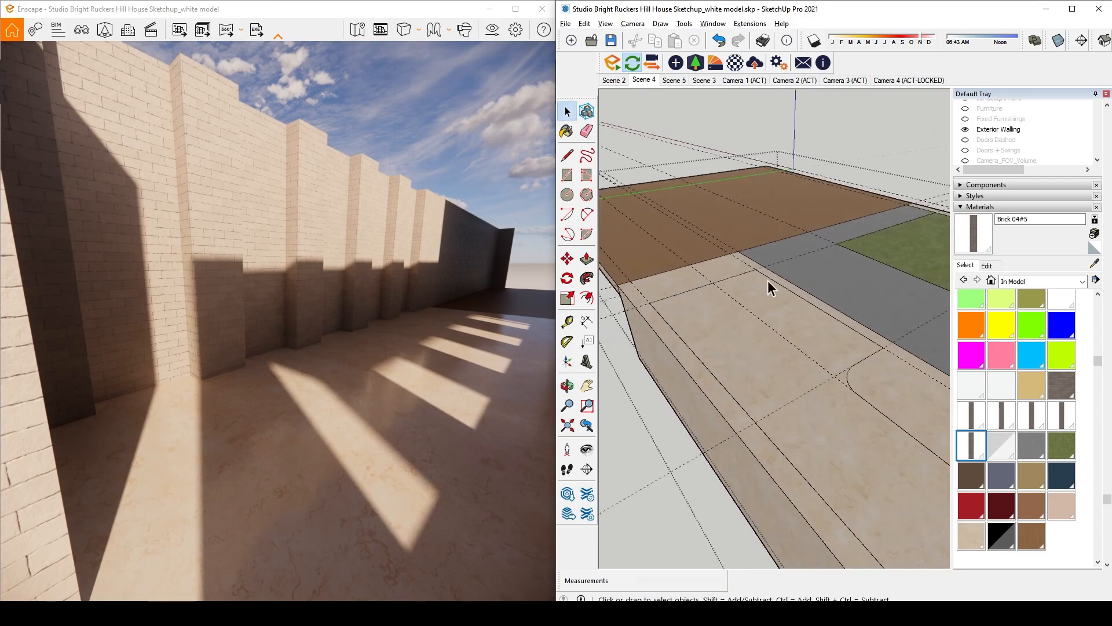
pyautogui.moveTo(769, 285); pyautogui.dragTo(606, 316, button='middle')
pyautogui.click(724, 347)
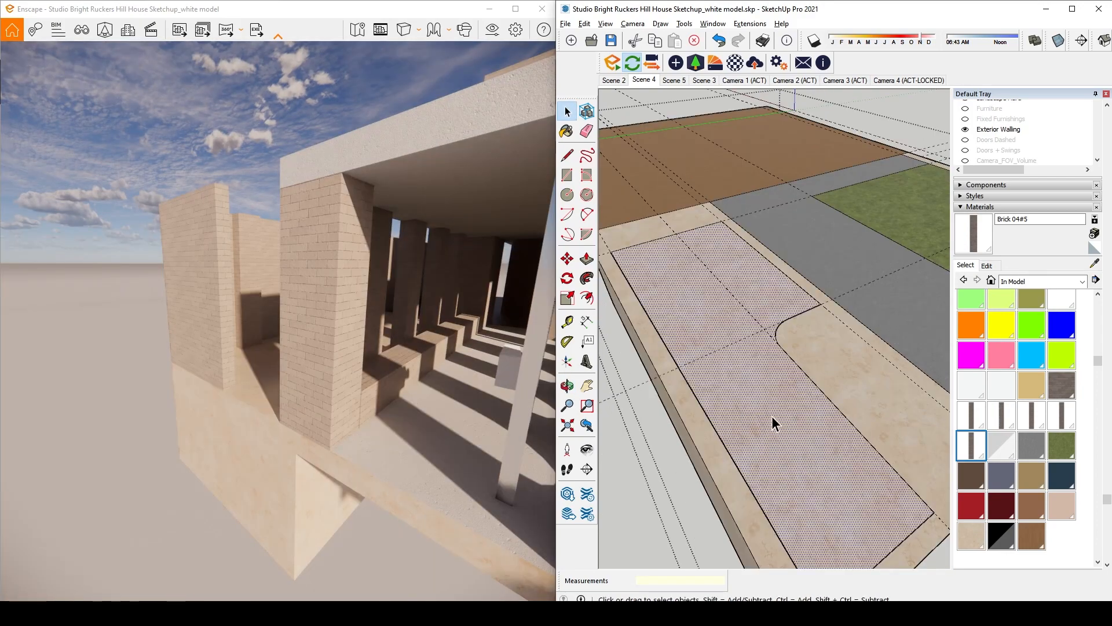
pyautogui.press('p')
pyautogui.click(760, 394)
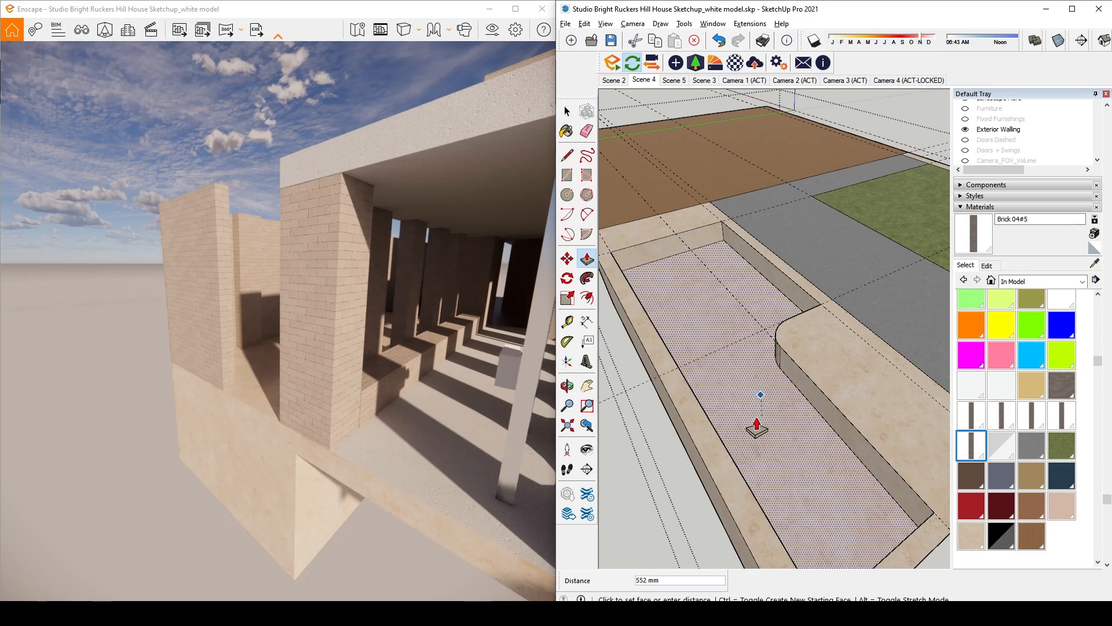
pyautogui.press('Return')
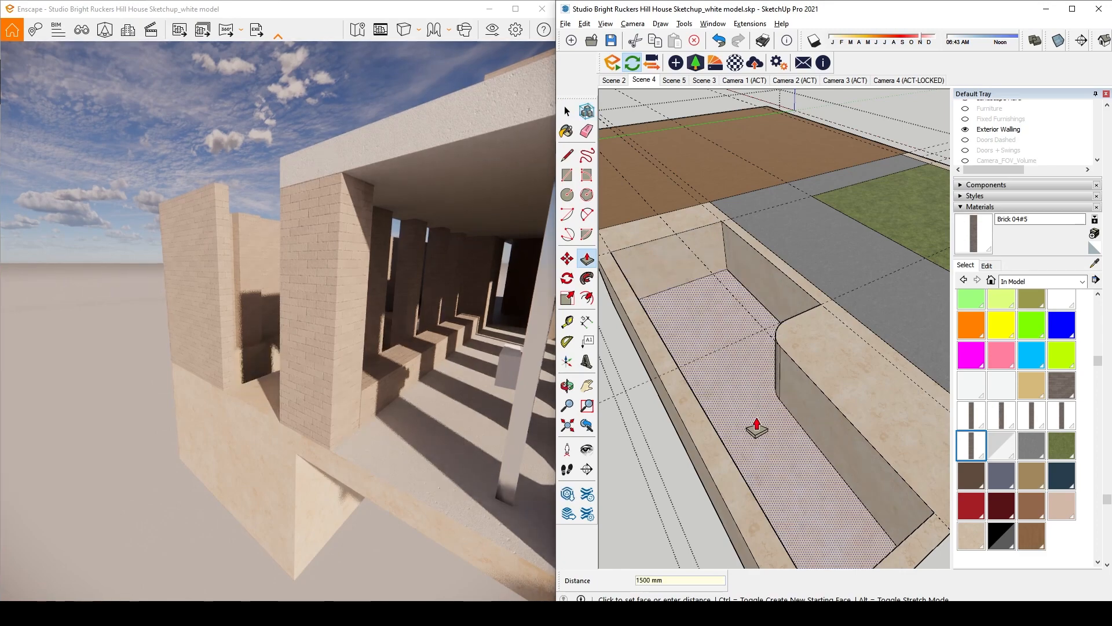
pyautogui.press('space')
# Draw a rectangle over the pool's end beside the brick wall for the top step, group it and open the group
pyautogui.moveTo(747, 403)
pyautogui.mouseDown(button='middle')
pyautogui.moveTo(739, 370)
pyautogui.moveTo(675, 291)
pyautogui.moveTo(693, 376)
pyautogui.moveTo(784, 318)
pyautogui.moveTo(902, 311)
pyautogui.mouseUp(button='middle')
pyautogui.press('super')
pyautogui.press('super')
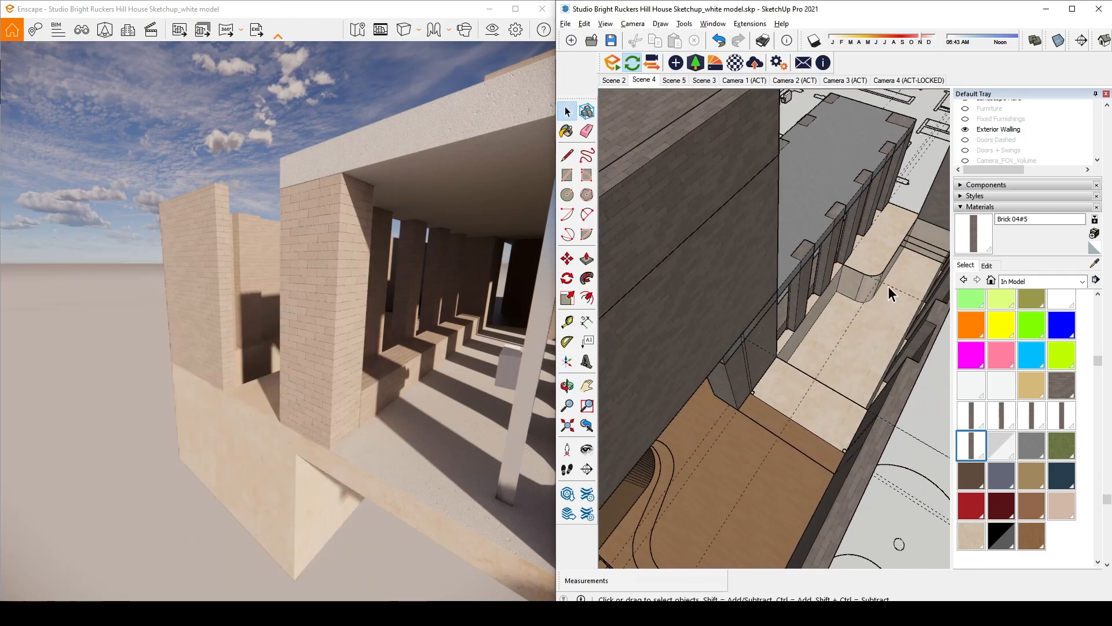
pyautogui.moveTo(898, 273)
pyautogui.mouseDown(button='middle')
pyautogui.moveTo(718, 334)
pyautogui.moveTo(693, 387)
pyautogui.moveTo(874, 330)
pyautogui.moveTo(750, 419)
pyautogui.mouseUp(button='middle')
pyautogui.scroll(5, 774, 357)
pyautogui.moveTo(794, 358)
pyautogui.mouseDown(button='middle')
pyautogui.moveTo(777, 328)
pyautogui.moveTo(729, 295)
pyautogui.moveTo(766, 297)
pyautogui.mouseUp(button='middle')
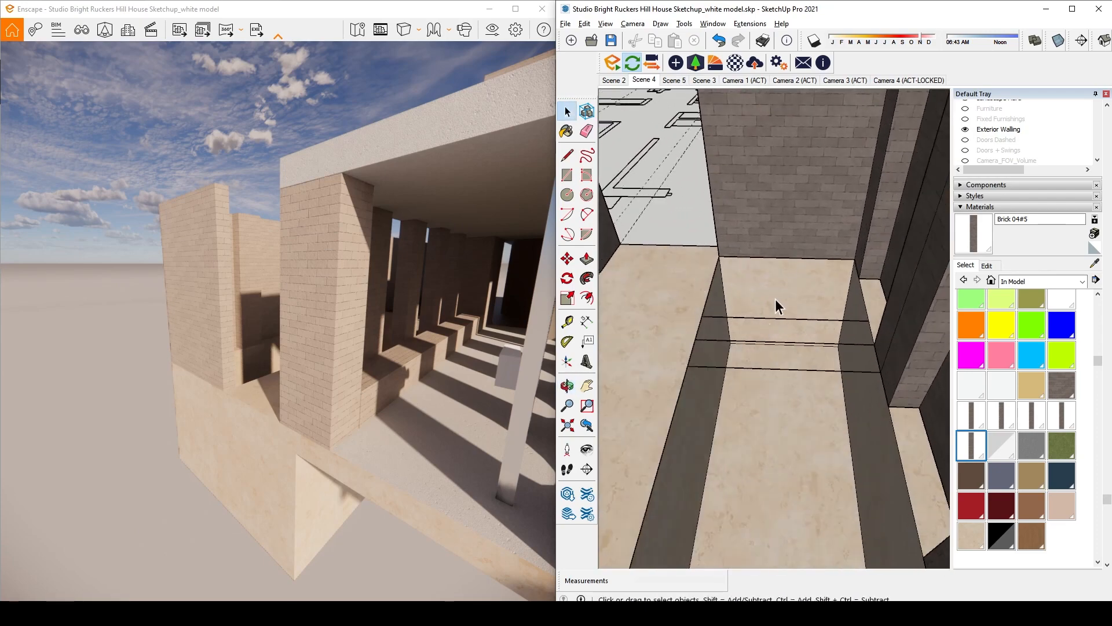
pyautogui.moveTo(780, 349); pyautogui.dragTo(769, 310, button='middle')
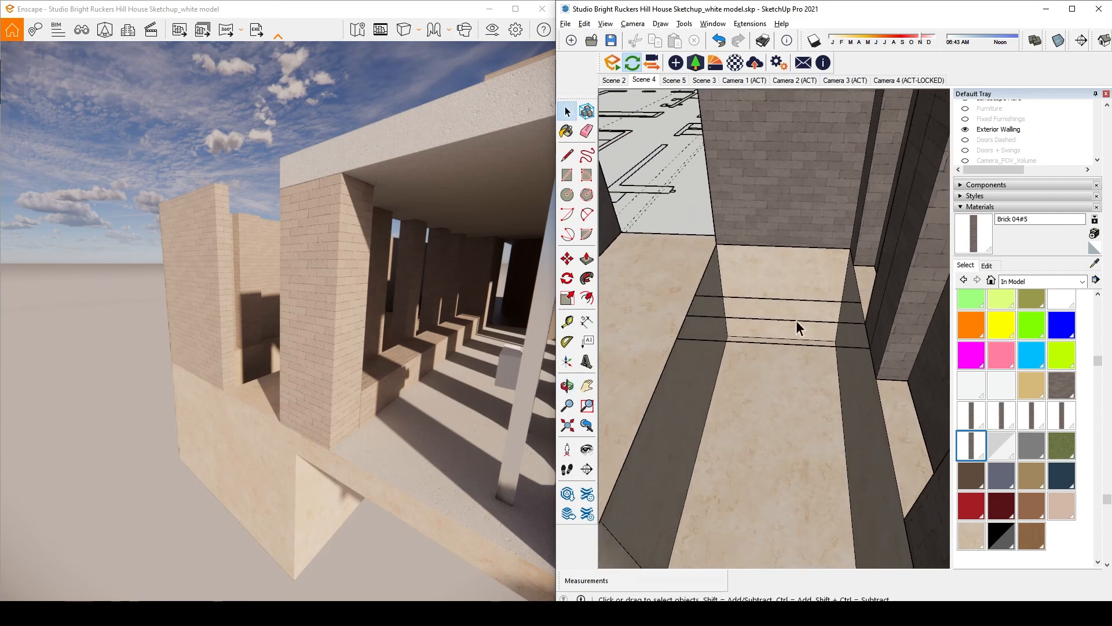
pyautogui.moveTo(732, 299); pyautogui.dragTo(743, 347, button='middle')
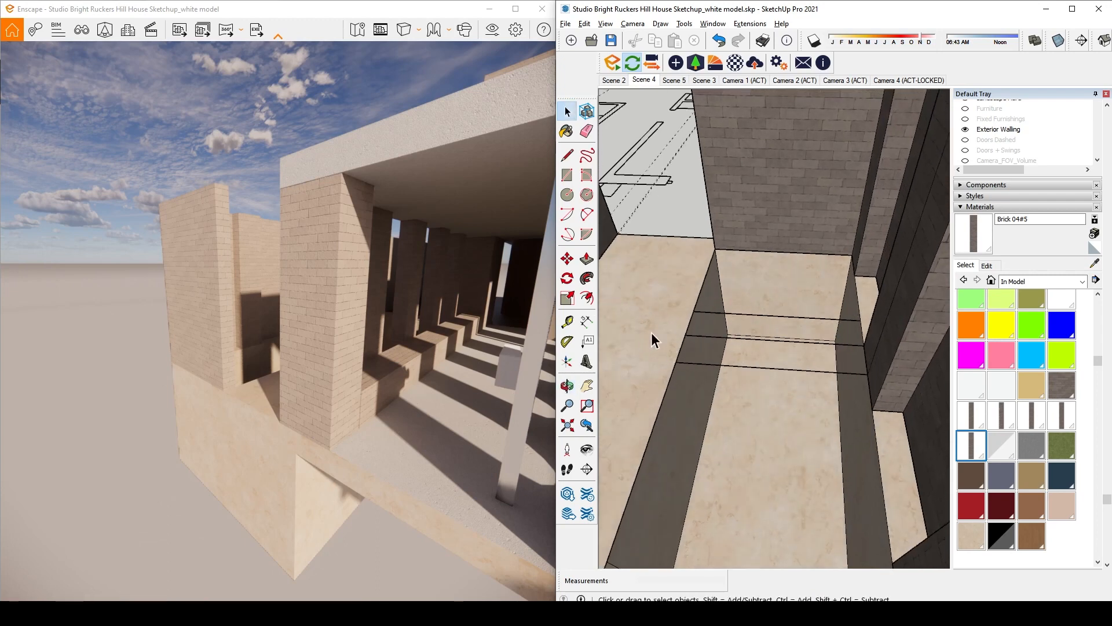
pyautogui.press('r')
pyautogui.click(715, 248)
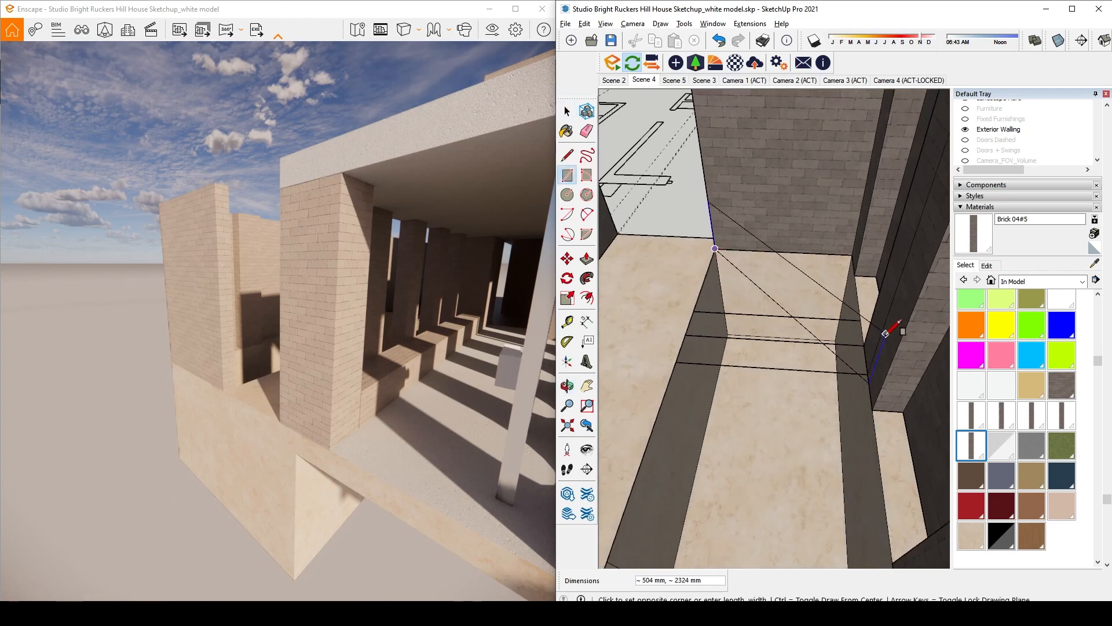
pyautogui.click(860, 319)
pyautogui.press('space')
pyautogui.click(812, 283)
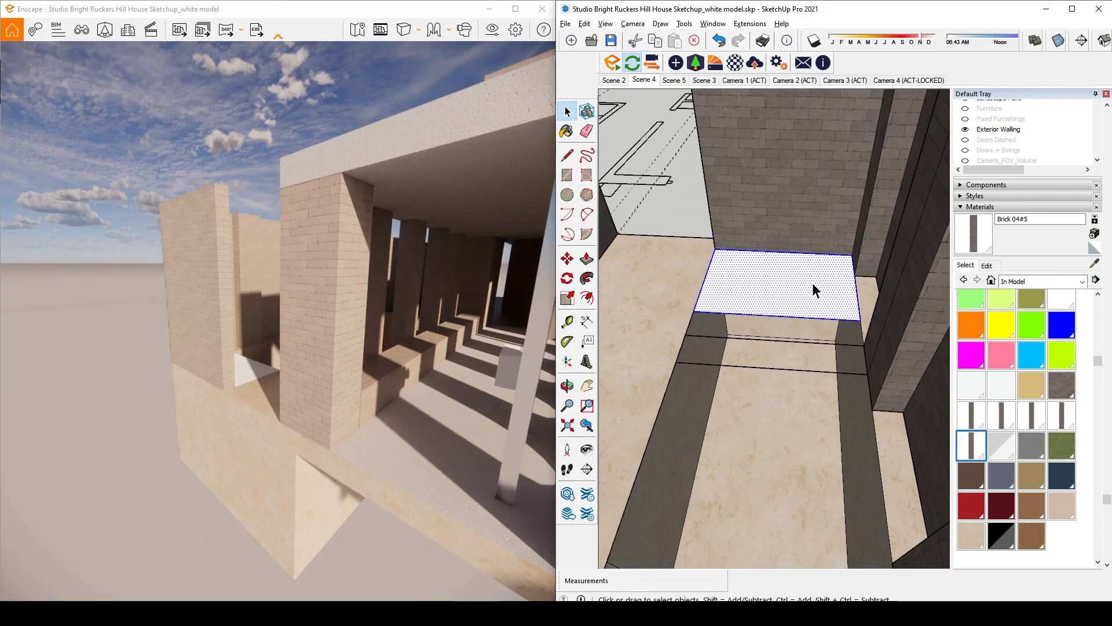
pyautogui.doubleClick(808, 283)
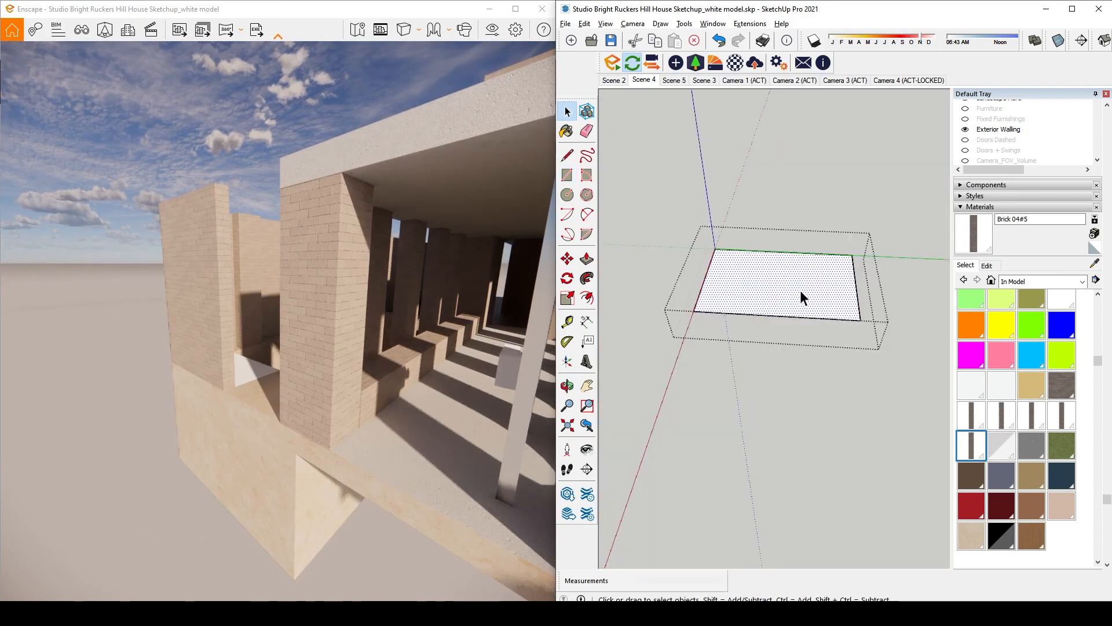
# Extrude the top step's rectangle 200 mm downward and close its group
pyautogui.press('p')
pyautogui.click(801, 295)
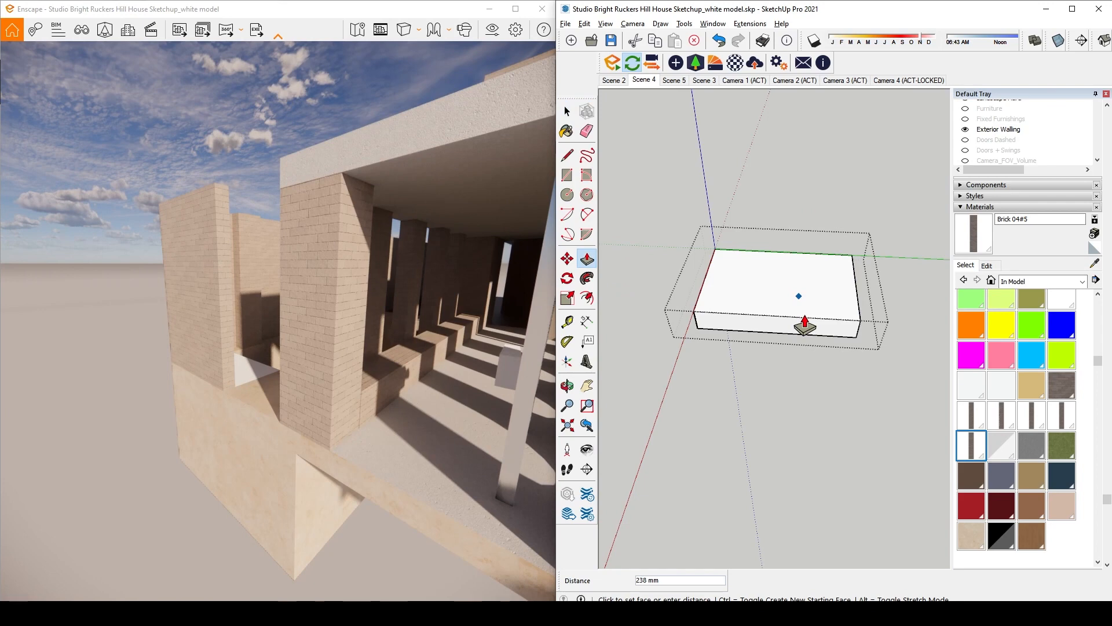
pyautogui.write('200')
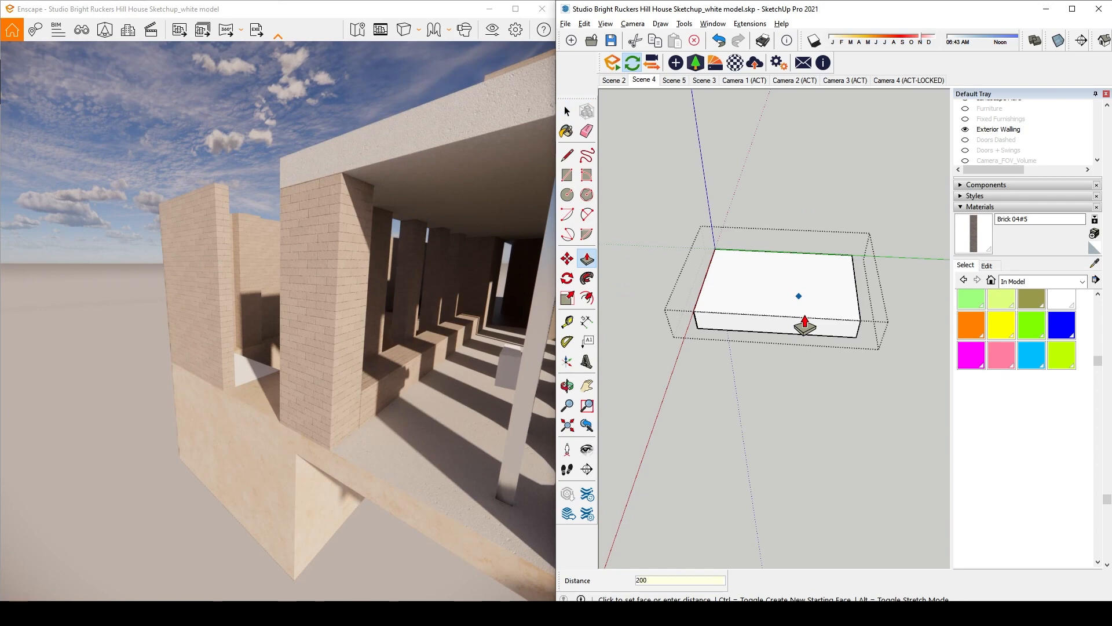
pyautogui.press('Return')
pyautogui.press('Escape')
# Draw a narrow rectangle across the pool in front of the top step, group it and open the group
pyautogui.press('r')
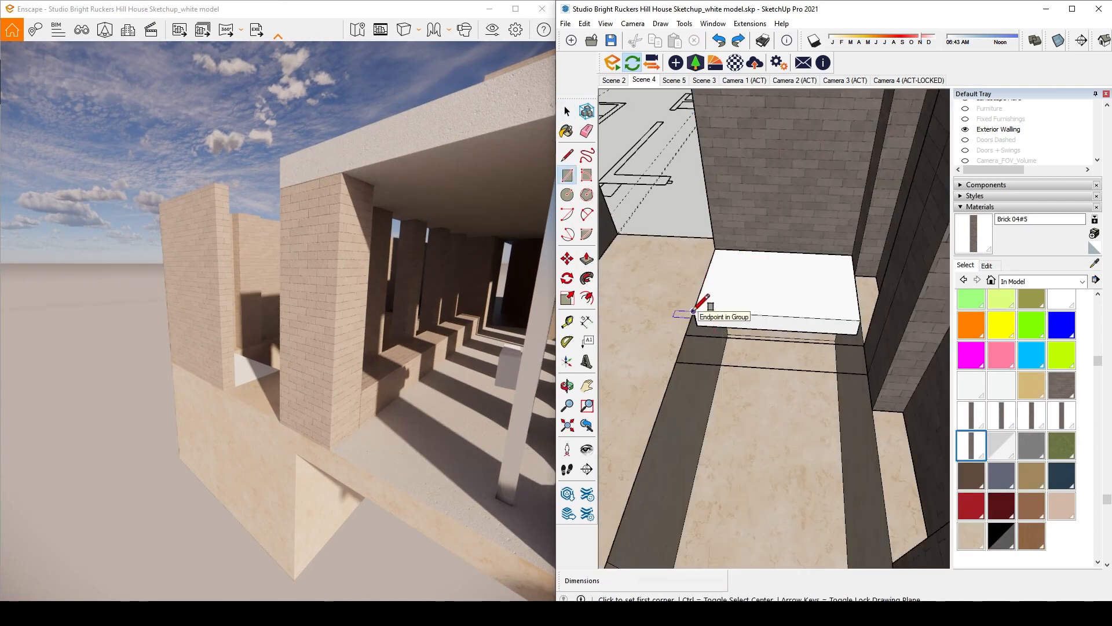
pyautogui.click(694, 311)
pyautogui.click(863, 346)
pyautogui.press('space')
pyautogui.click(836, 341)
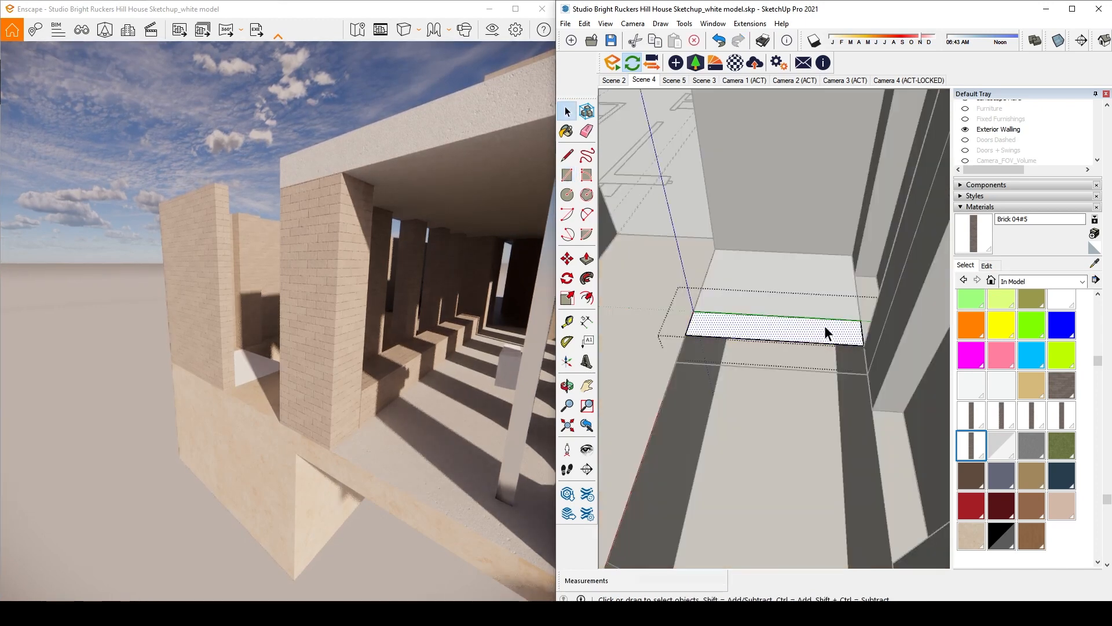
# Extrude the second step's rectangle 200 mm downward and close its group
pyautogui.press('p')
pyautogui.click(816, 335)
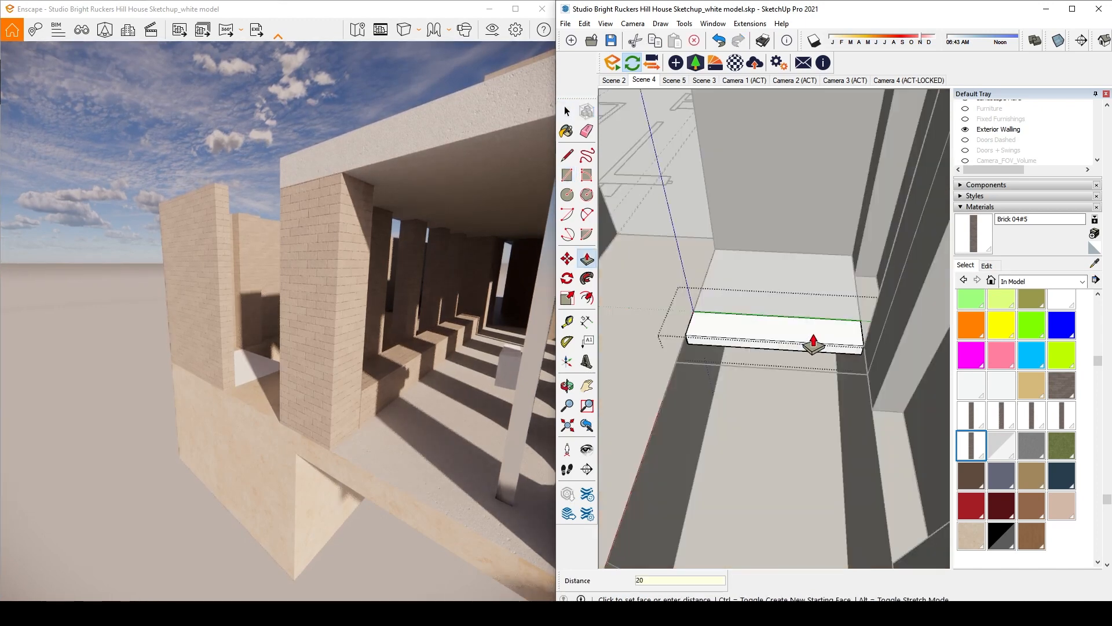
pyautogui.press('Return')
pyautogui.press('space')
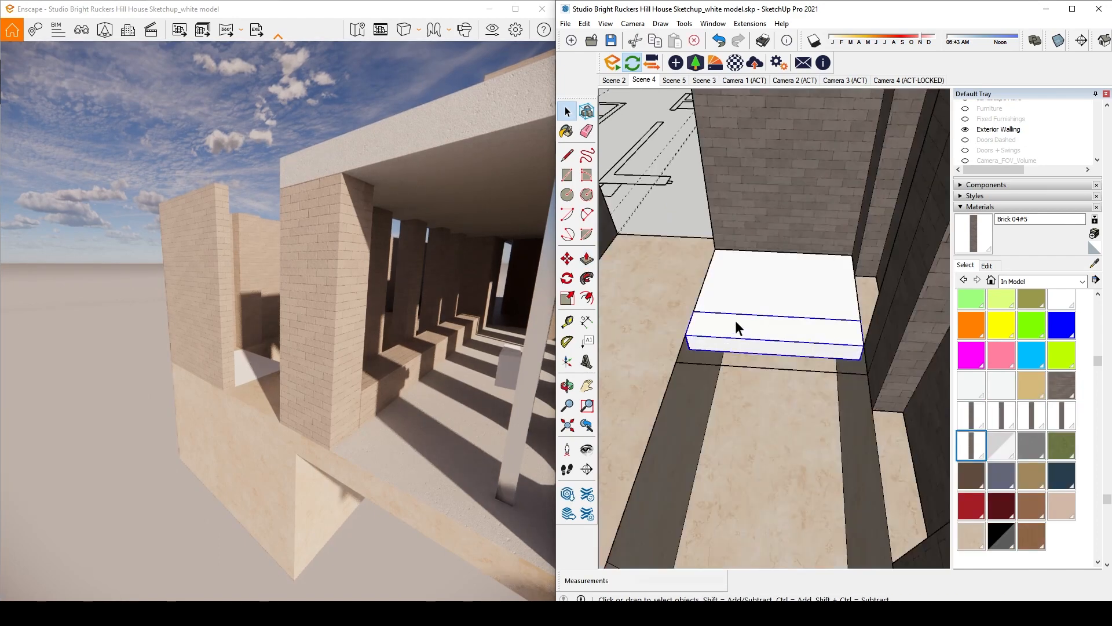
# Try to copy the second step about 310 mm forward at the same level, then undo the copy
pyautogui.press('m')
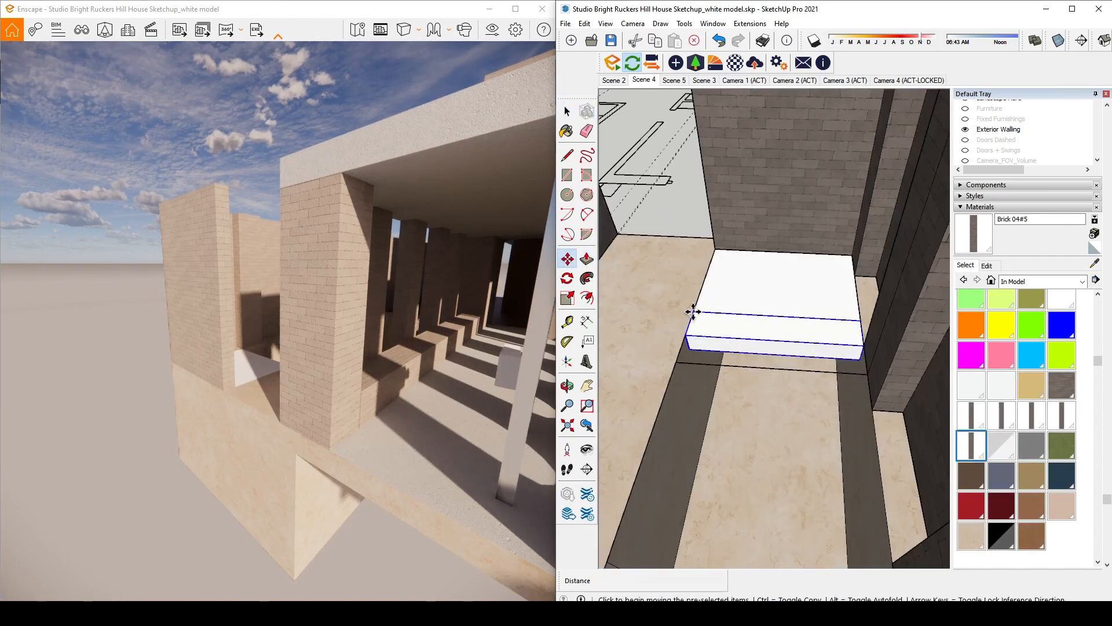
pyautogui.click(693, 311)
pyautogui.press('ctrl')
pyautogui.click(690, 333)
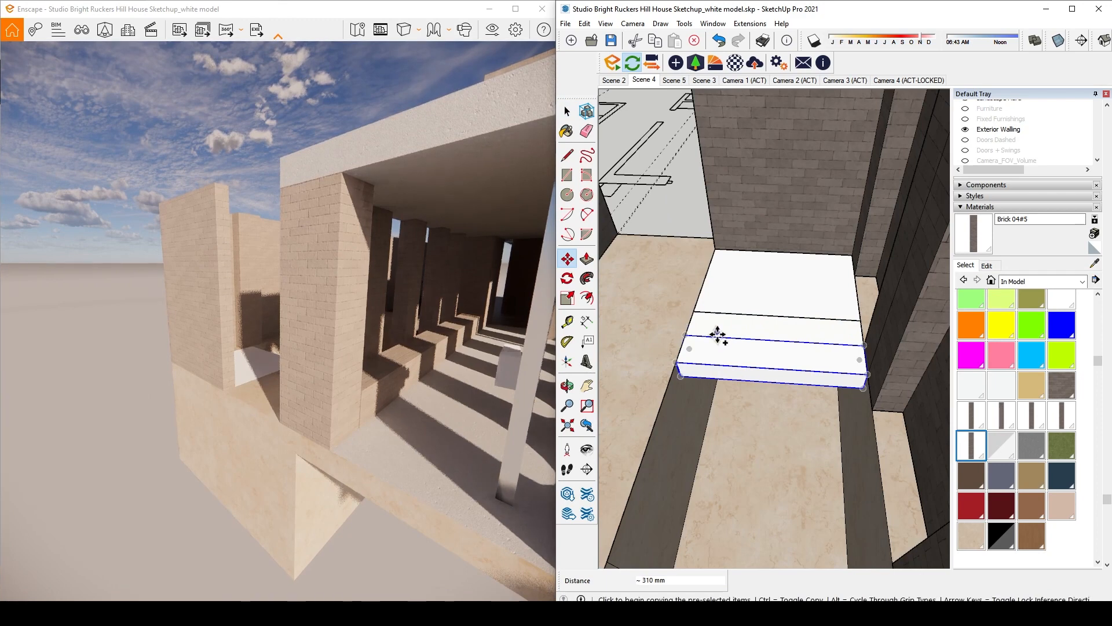
pyautogui.hotkey('ctrl', 'z')
pyautogui.press('space')
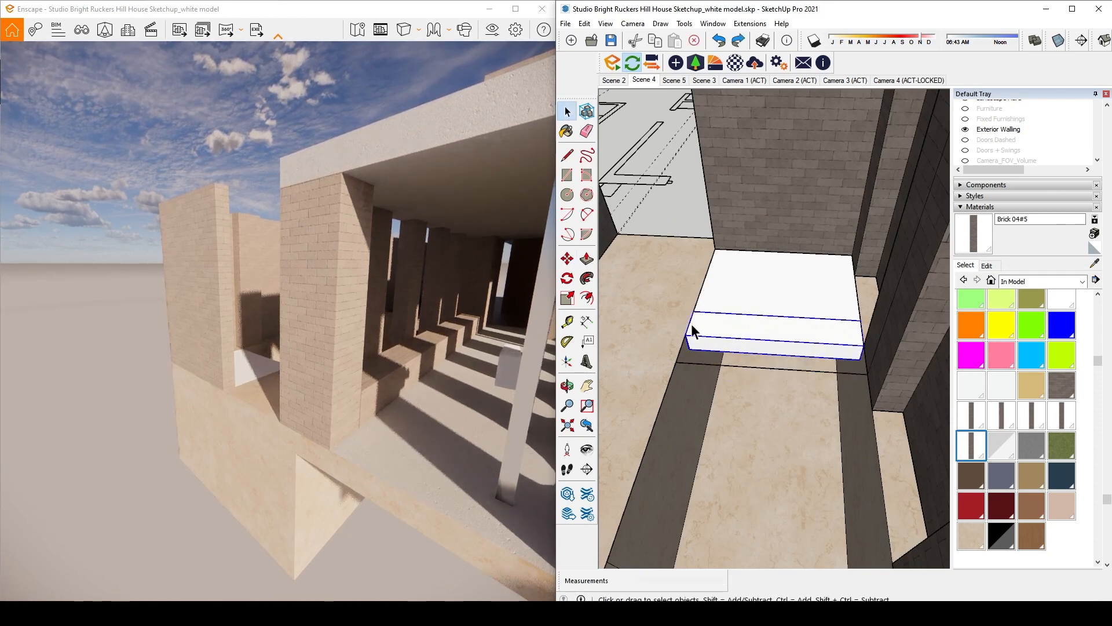
# Move the second step 200 mm straight down so it sits below the top step
pyautogui.press('m')
pyautogui.click(695, 314)
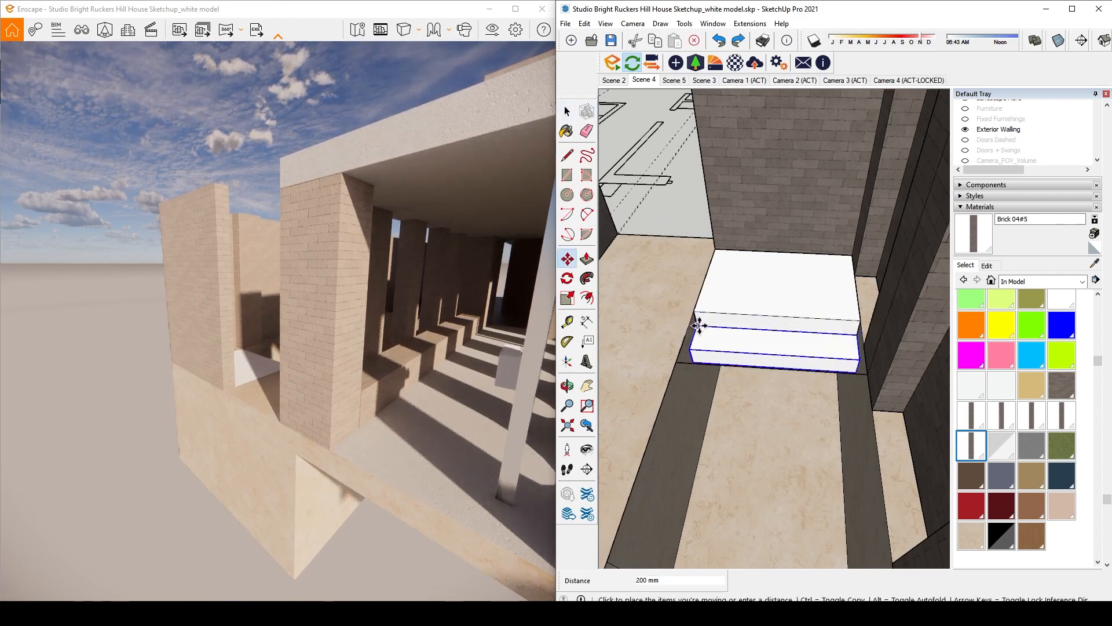
pyautogui.click(698, 327)
# Copy the second step about 369 mm diagonally forward and down to form a third step
pyautogui.moveTo(732, 340); pyautogui.dragTo(700, 337, button='middle')
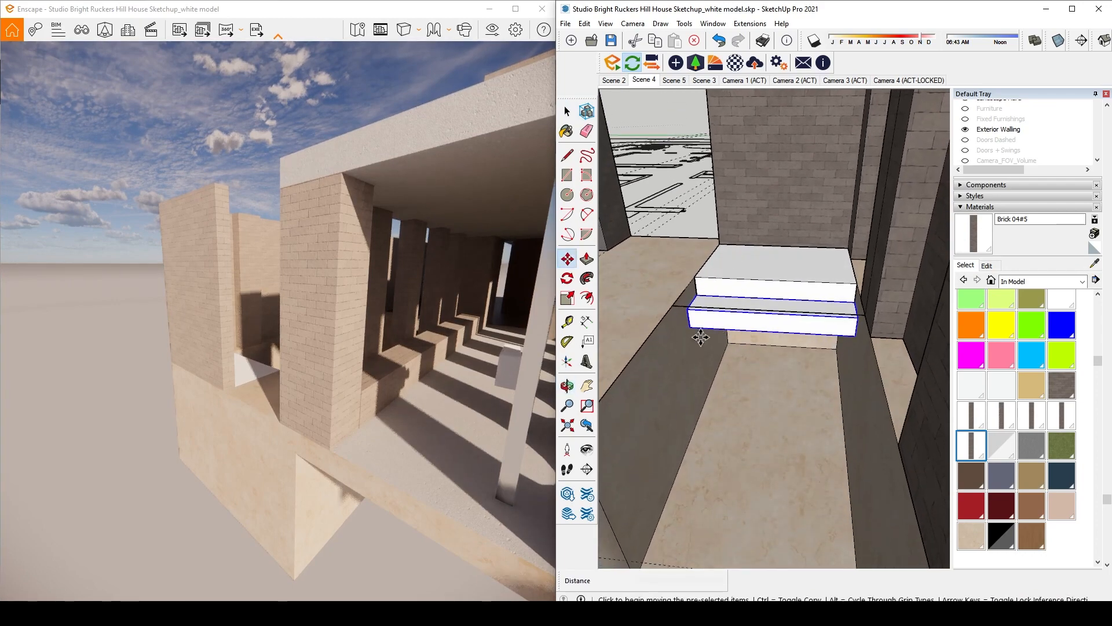
pyautogui.click(697, 294)
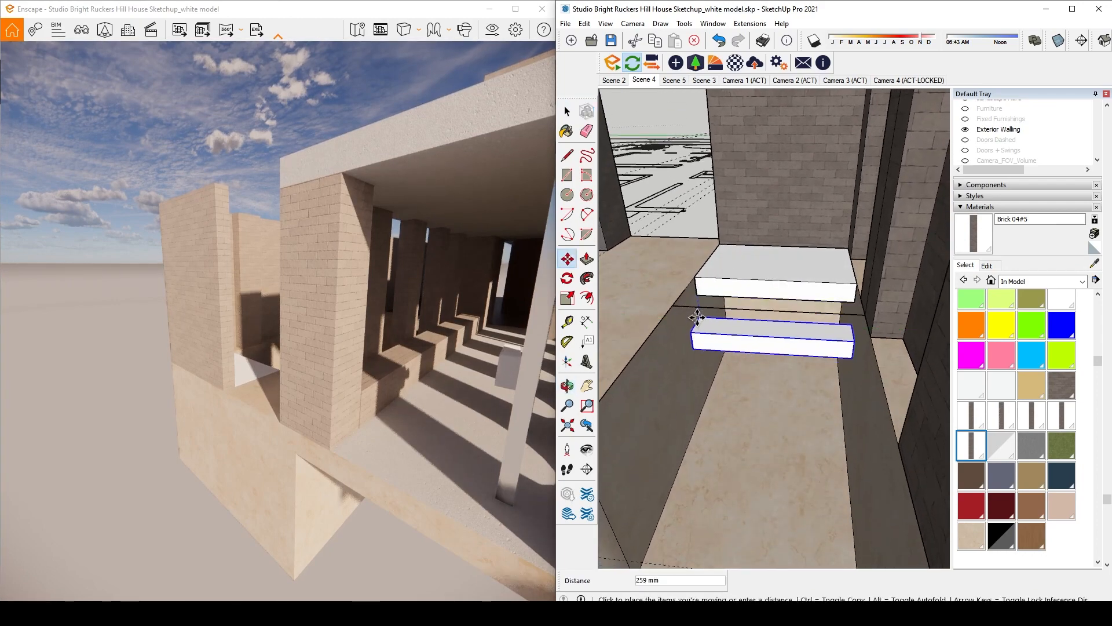
pyautogui.press('ctrl')
pyautogui.click(690, 328)
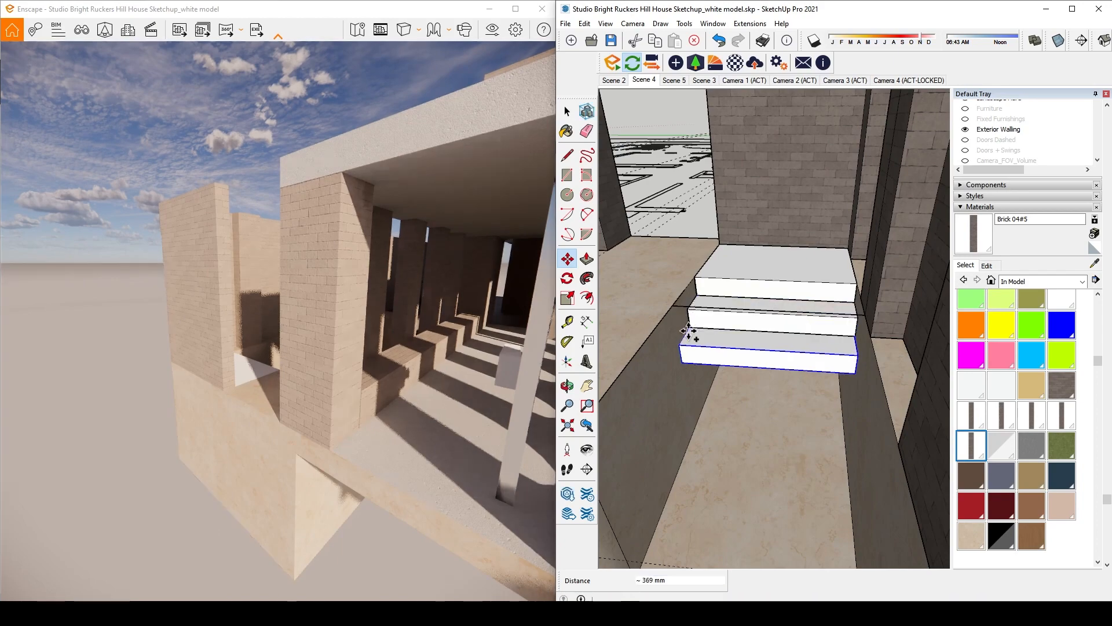
pyautogui.press('space')
# Extrude the underside of the third step straight down to the pool floor
pyautogui.moveTo(746, 338); pyautogui.dragTo(796, 375, button='middle')
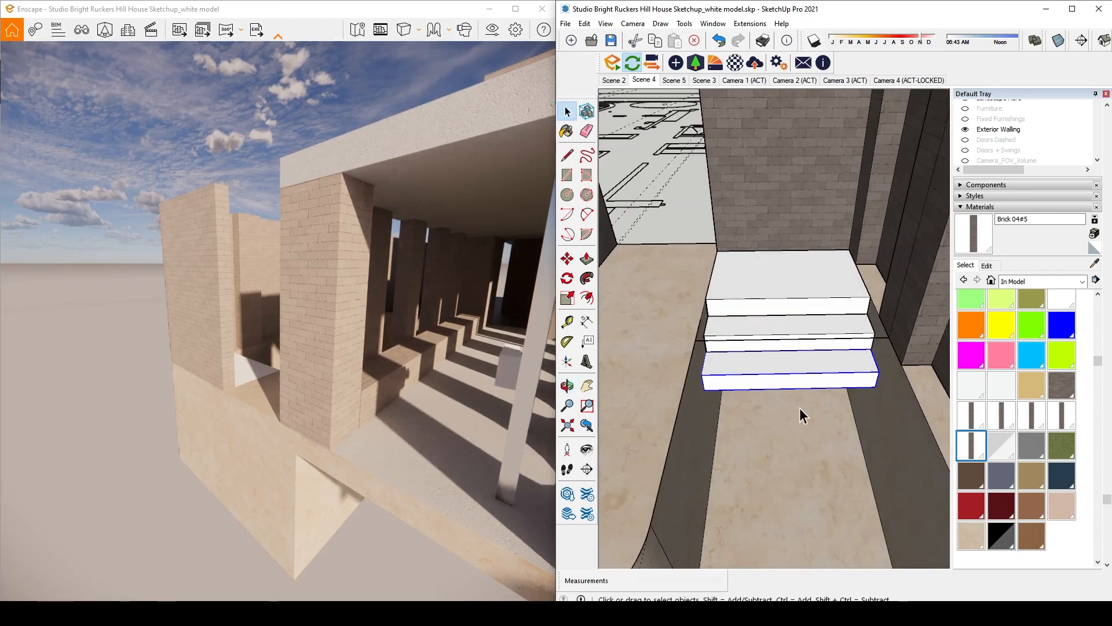
pyautogui.moveTo(800, 414)
pyautogui.mouseDown(button='middle')
pyautogui.moveTo(794, 311)
pyautogui.moveTo(794, 385)
pyautogui.moveTo(745, 367)
pyautogui.moveTo(802, 321)
pyautogui.moveTo(914, 454)
pyautogui.moveTo(794, 357)
pyautogui.moveTo(785, 340)
pyautogui.moveTo(815, 324)
pyautogui.moveTo(763, 291)
pyautogui.mouseUp(button='middle')
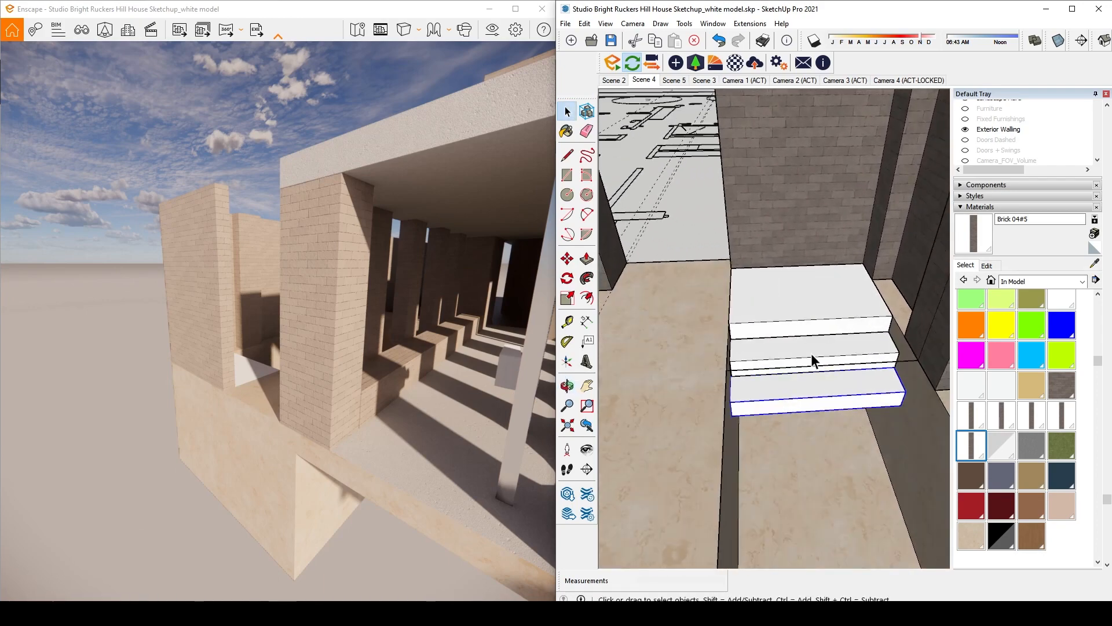
pyautogui.moveTo(835, 461)
pyautogui.mouseDown(button='middle')
pyautogui.moveTo(784, 263)
pyautogui.moveTo(738, 313)
pyautogui.moveTo(753, 295)
pyautogui.moveTo(742, 255)
pyautogui.moveTo(756, 284)
pyautogui.mouseUp(button='middle')
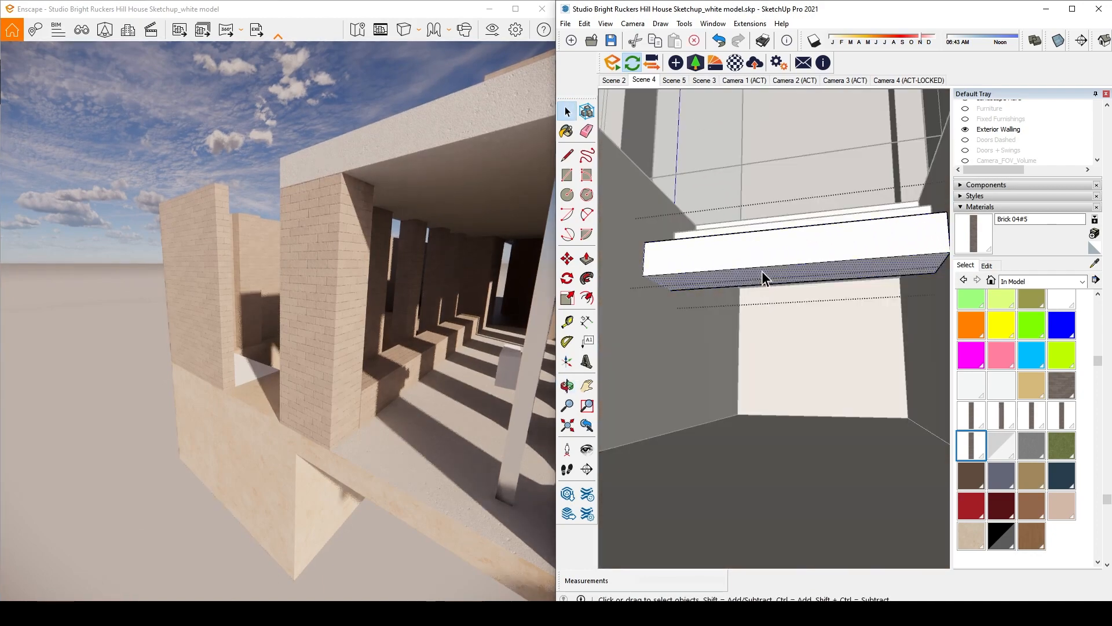
pyautogui.press('p')
pyautogui.click(761, 276)
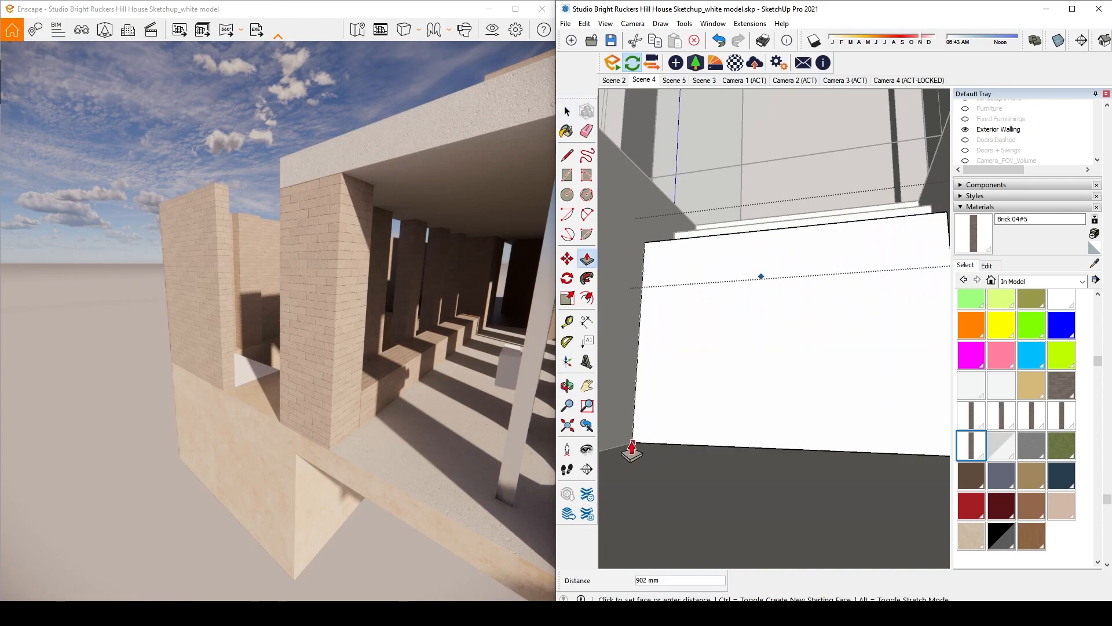
pyautogui.click(629, 452)
pyautogui.press('space')
pyautogui.moveTo(690, 290); pyautogui.dragTo(749, 439, button='middle')
pyautogui.scroll(-4, 753, 435)
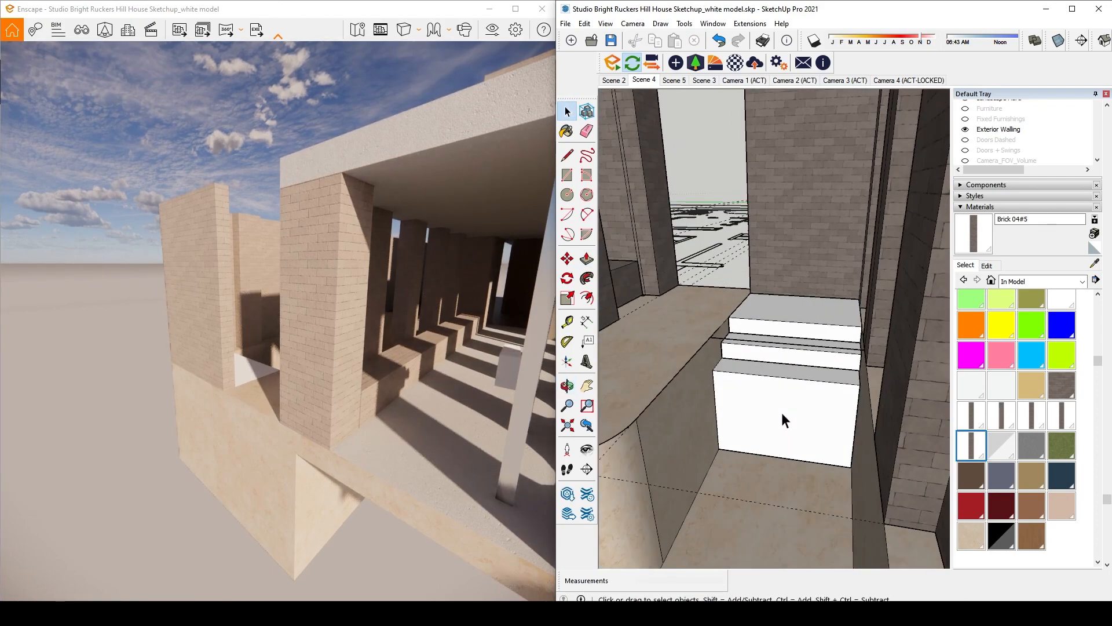
# Paint all three pool steps with the Marble 04 material
pyautogui.moveTo(707, 374)
pyautogui.mouseDown(button='middle')
pyautogui.moveTo(670, 356)
pyautogui.moveTo(658, 327)
pyautogui.mouseUp(button='middle')
pyautogui.press('b')
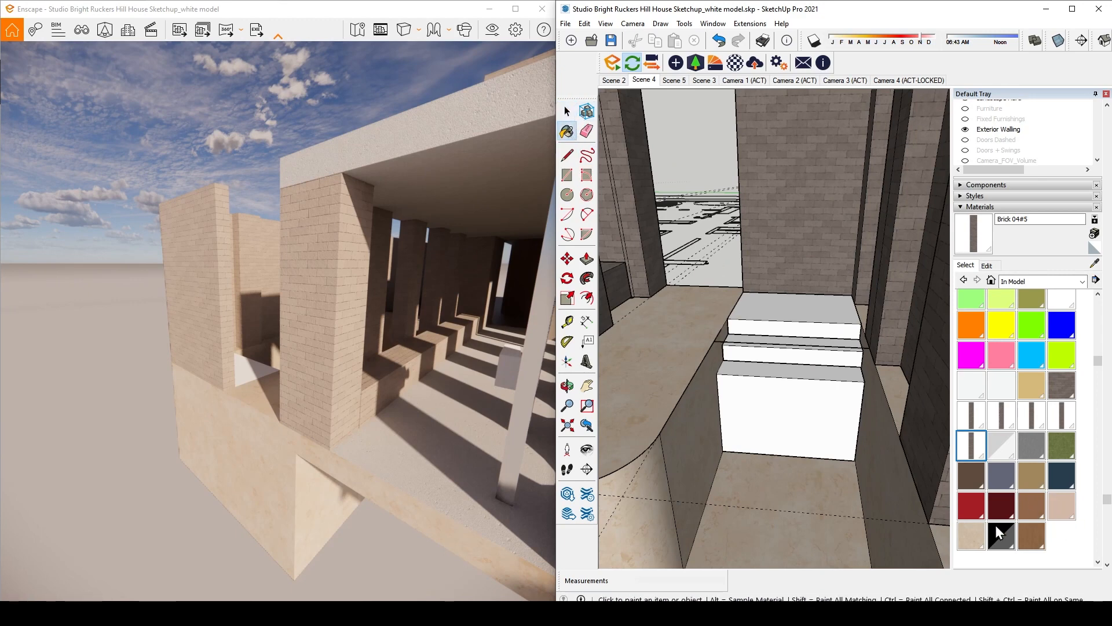
pyautogui.click(971, 533)
pyautogui.click(819, 355)
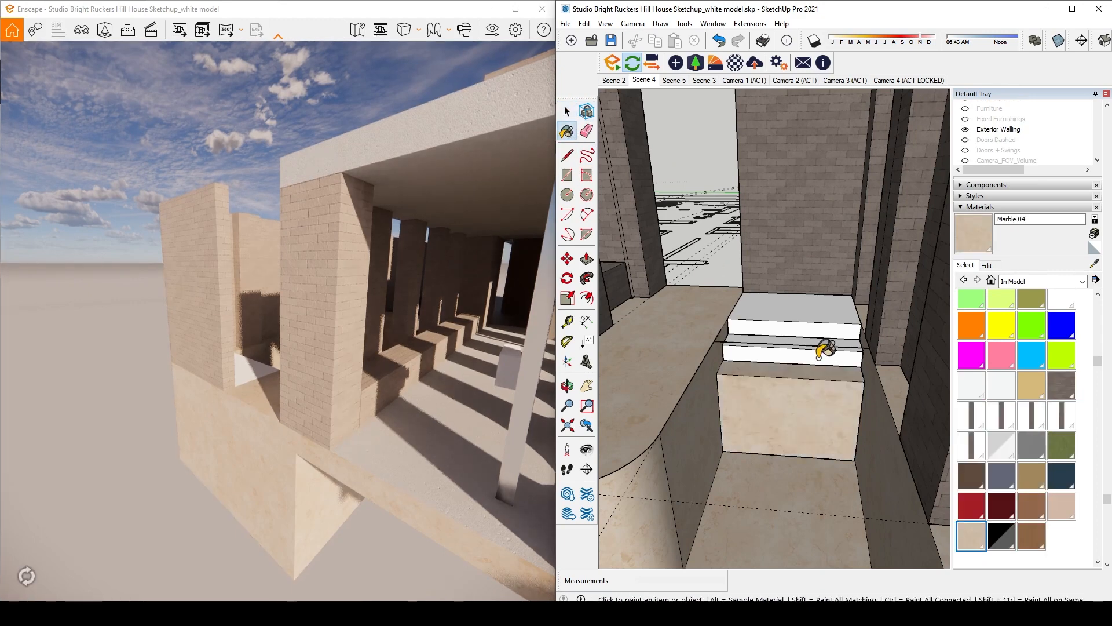
pyautogui.click(817, 333)
pyautogui.click(811, 311)
pyautogui.press('space')
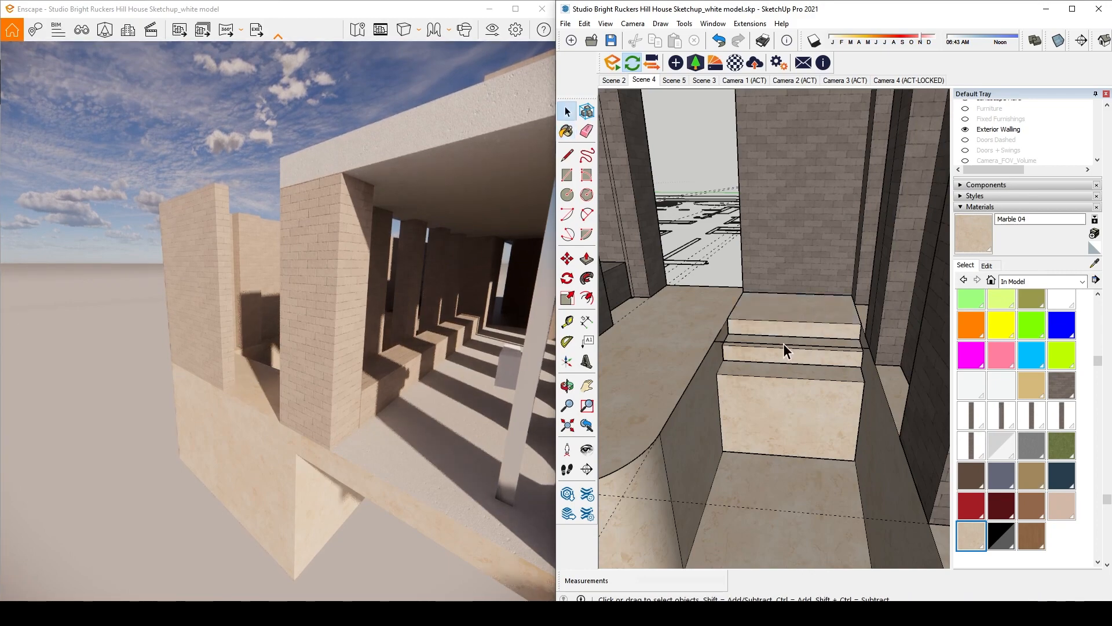
# Copy the pool floor face in the slab group, paste it beside the house, and remove the pasted face from that group
pyautogui.scroll(-5, 770, 365)
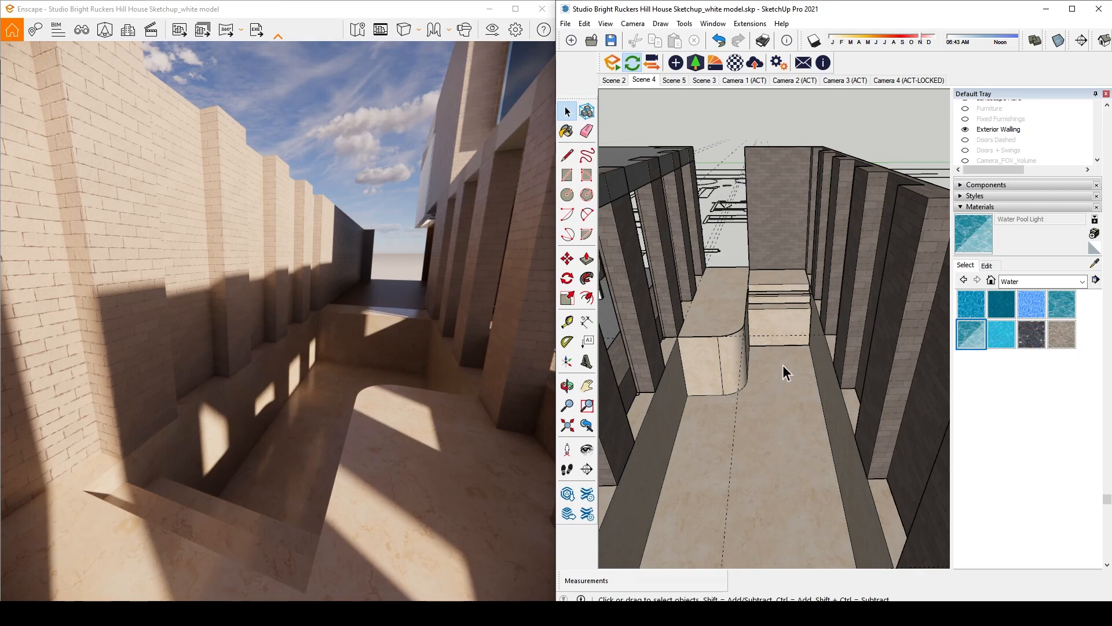
pyautogui.click(780, 414)
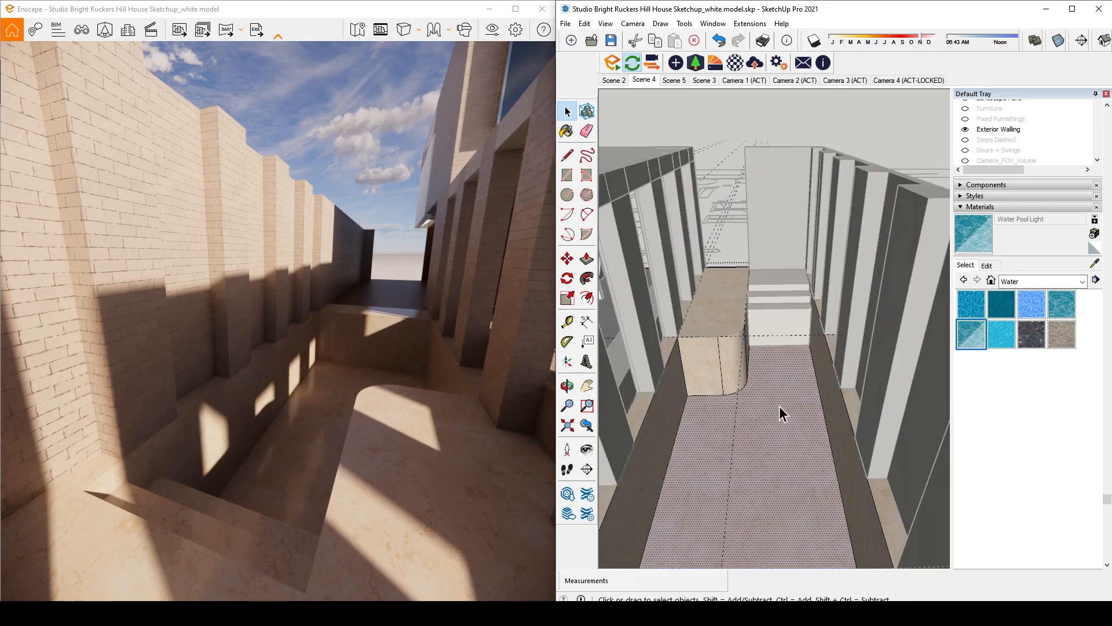
pyautogui.hotkey('ctrl', 'x')
pyautogui.hotkey('ctrl', 'v')
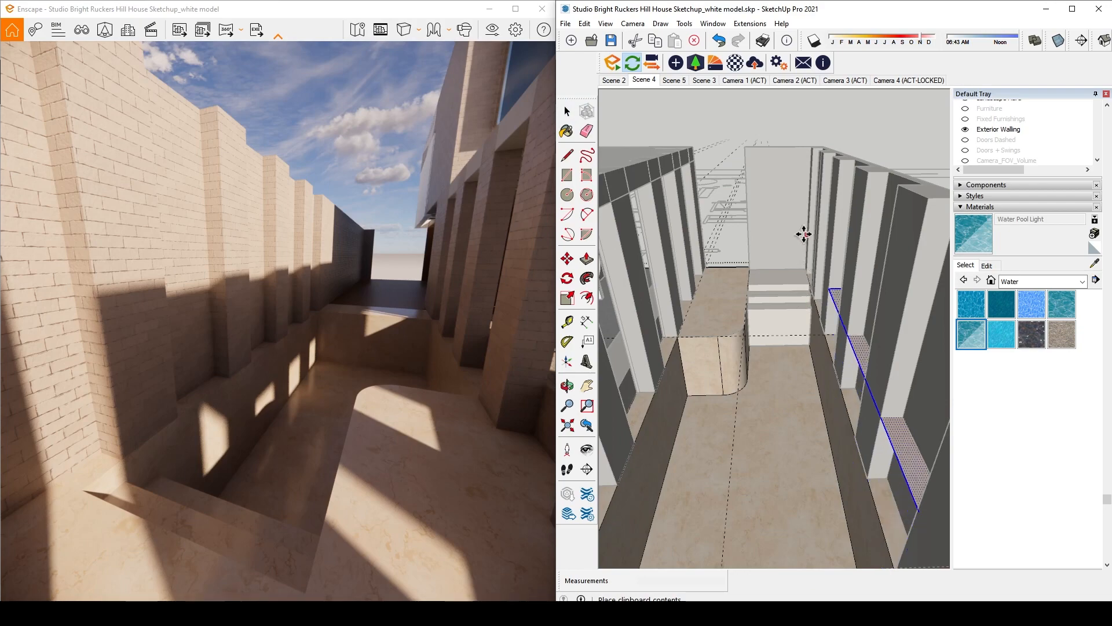
pyautogui.scroll(-5, 802, 233)
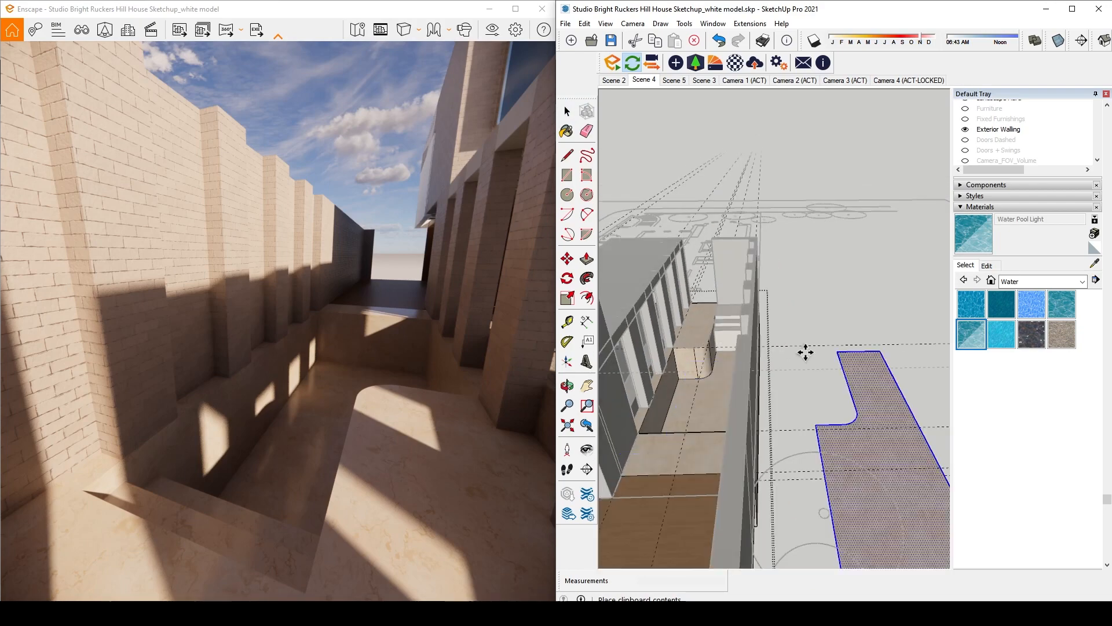
pyautogui.click(832, 317)
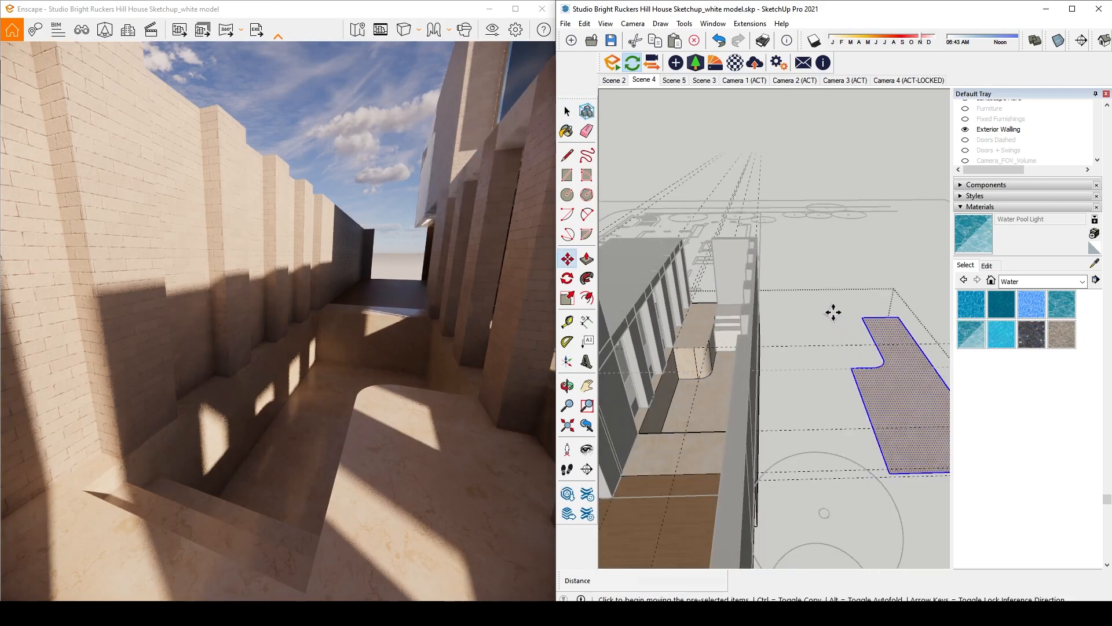
pyautogui.rightClick(877, 321)
pyautogui.click(893, 339)
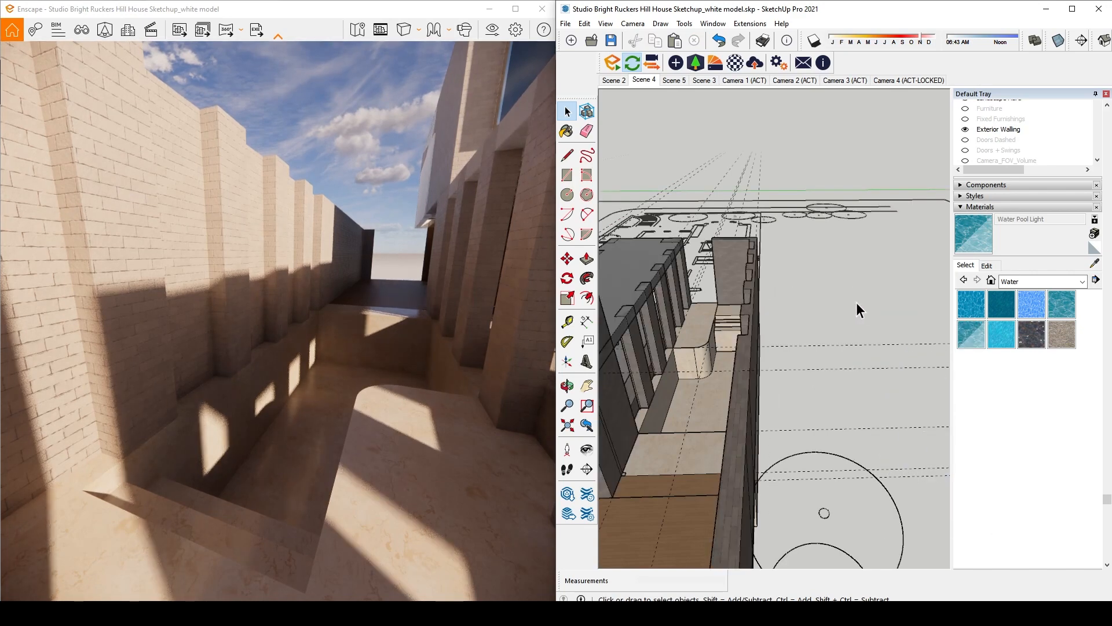
# Paste the copied pool floor as a separate group and move it by its corner onto the pool opening at slab level
pyautogui.hotkey('ctrl', 'v')
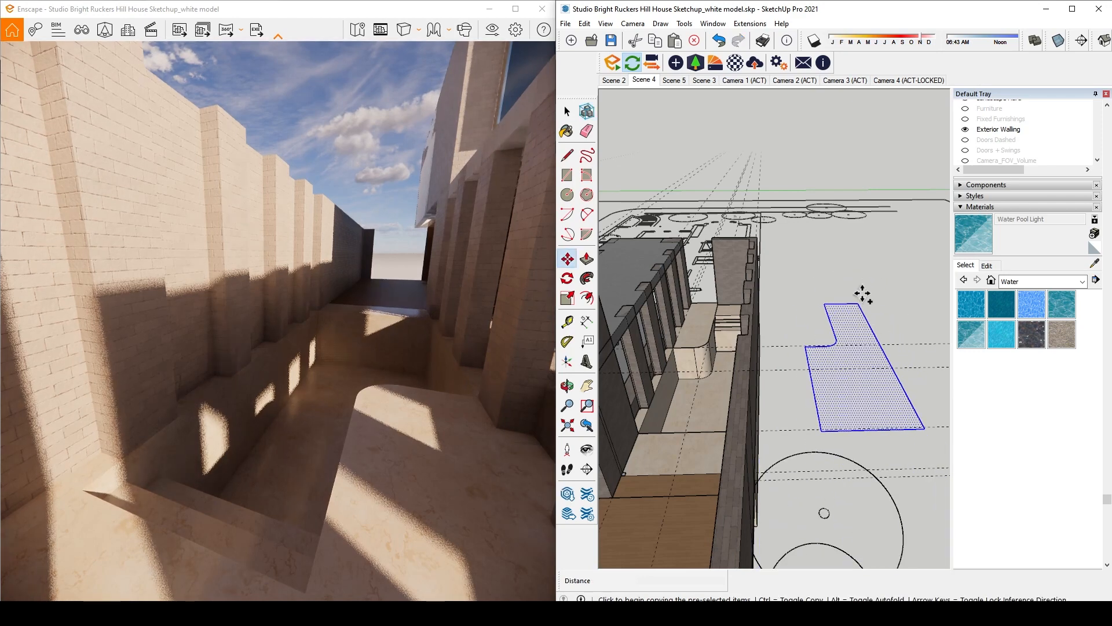
pyautogui.click(854, 304)
pyautogui.press('m')
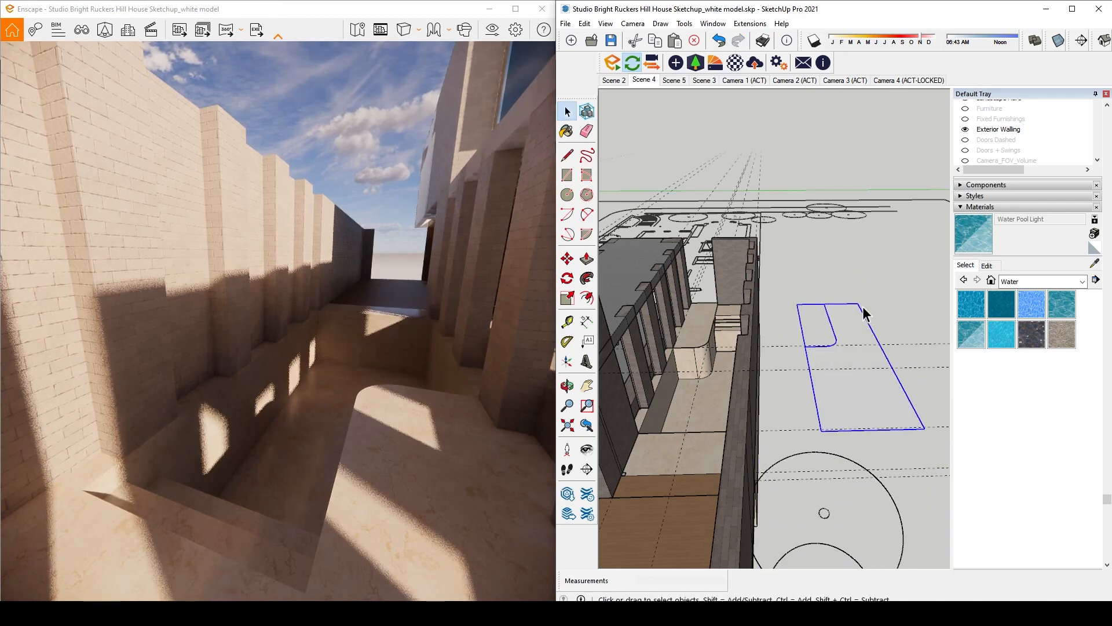
pyautogui.click(861, 302)
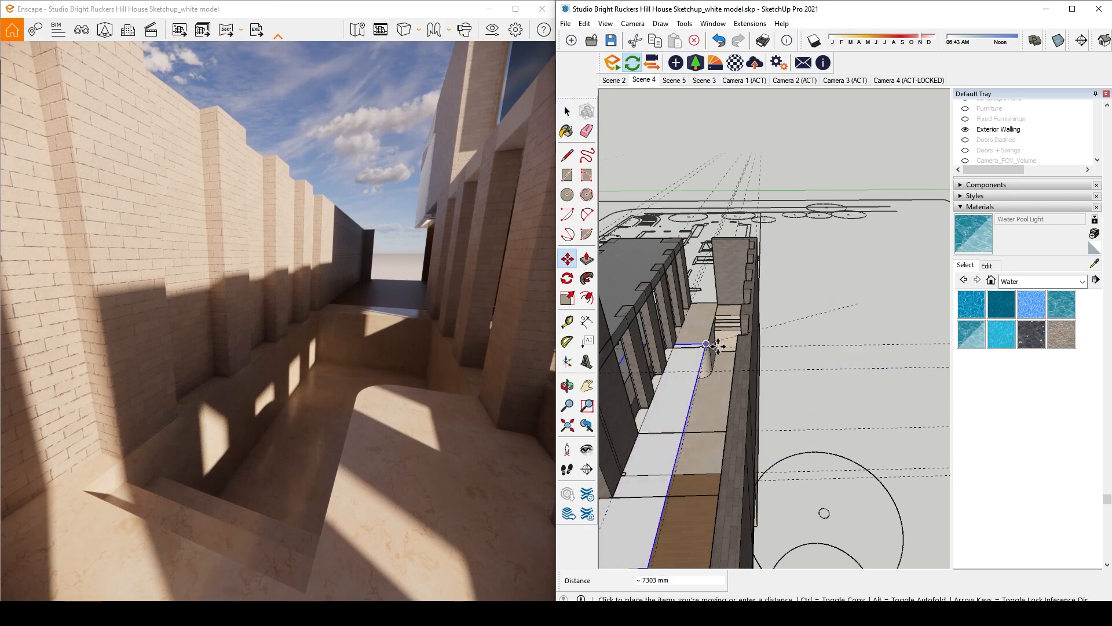
pyautogui.moveTo(721, 346)
pyautogui.mouseDown(button='middle')
pyautogui.moveTo(780, 355)
pyautogui.moveTo(754, 353)
pyautogui.moveTo(768, 277)
pyautogui.mouseUp(button='middle')
pyautogui.scroll(3, 733, 353)
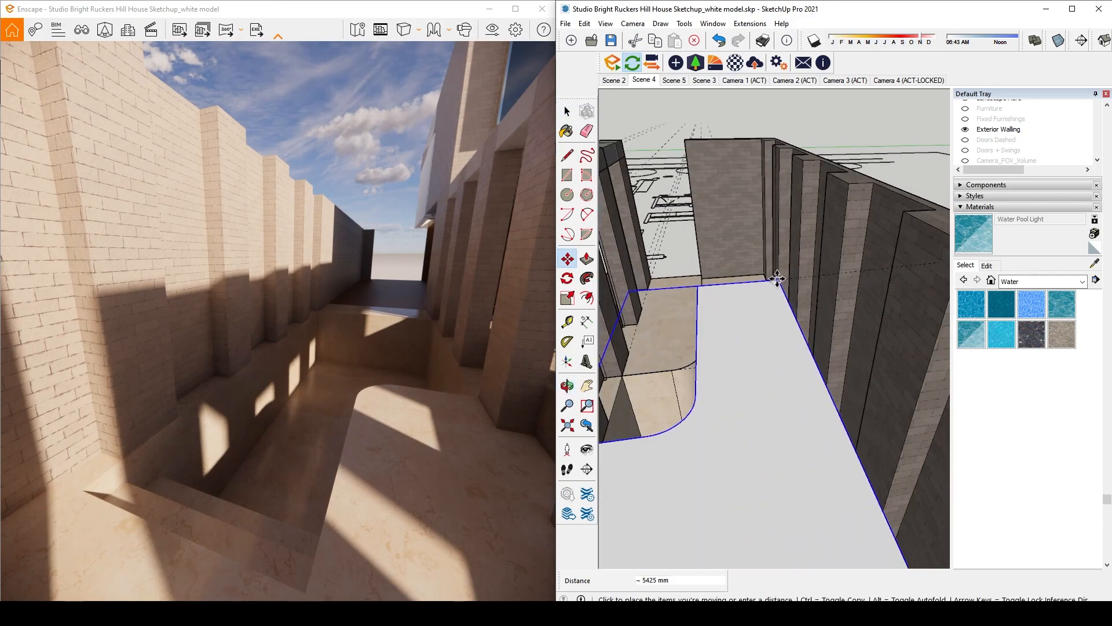
pyautogui.scroll(2, 761, 272)
pyautogui.click(761, 272)
pyautogui.press('space')
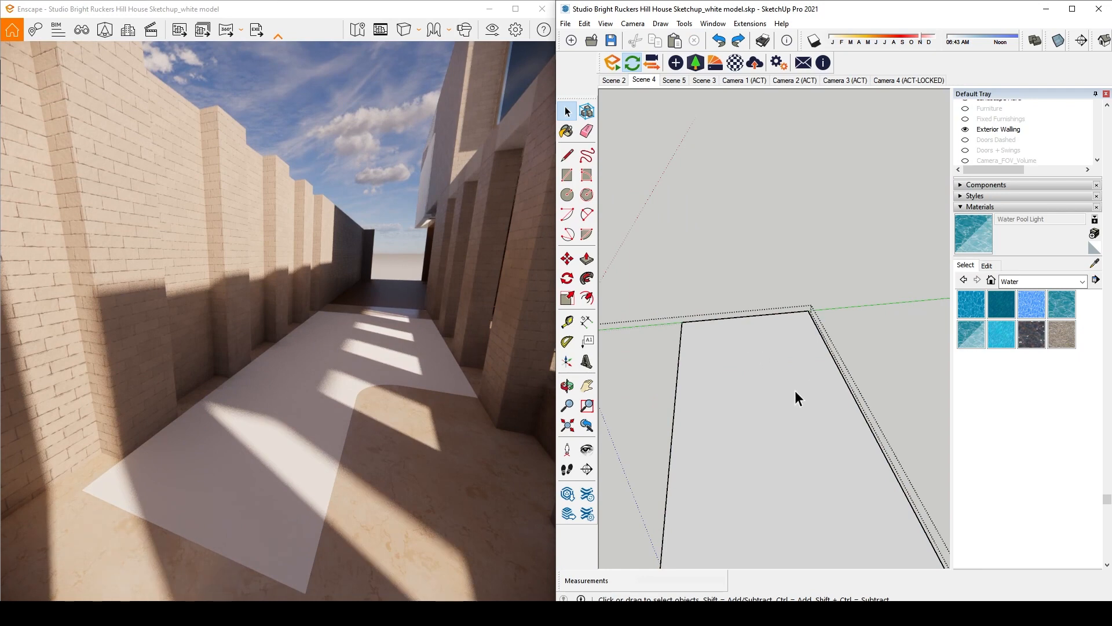
# Draw a line across the water surface face along the front edge of the top step
pyautogui.press('l')
pyautogui.scroll(-1, 826, 366)
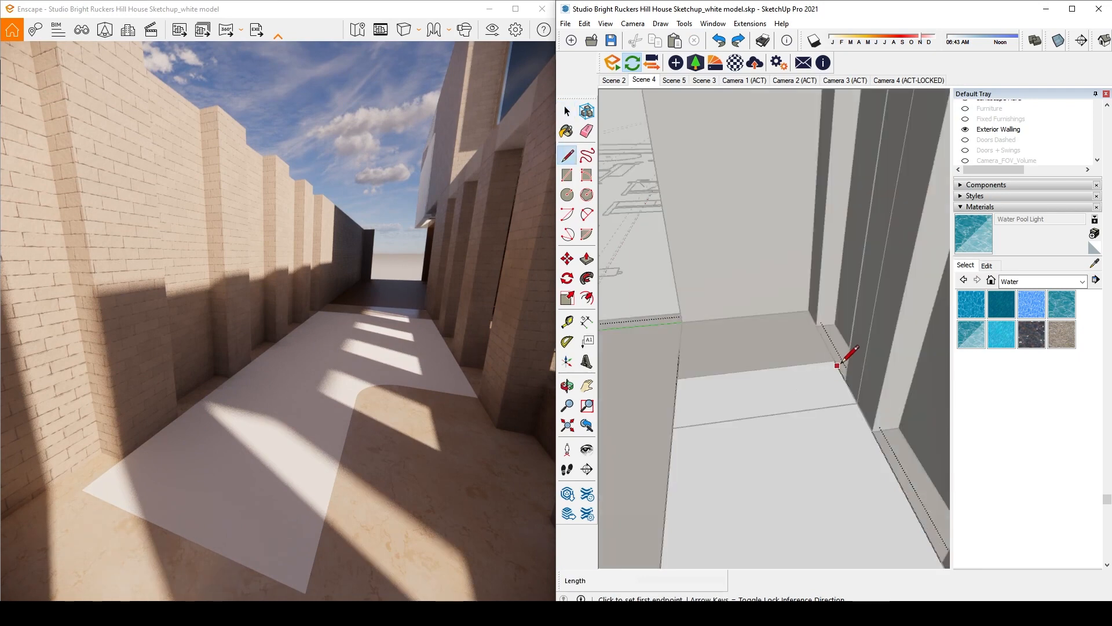
pyautogui.click(835, 361)
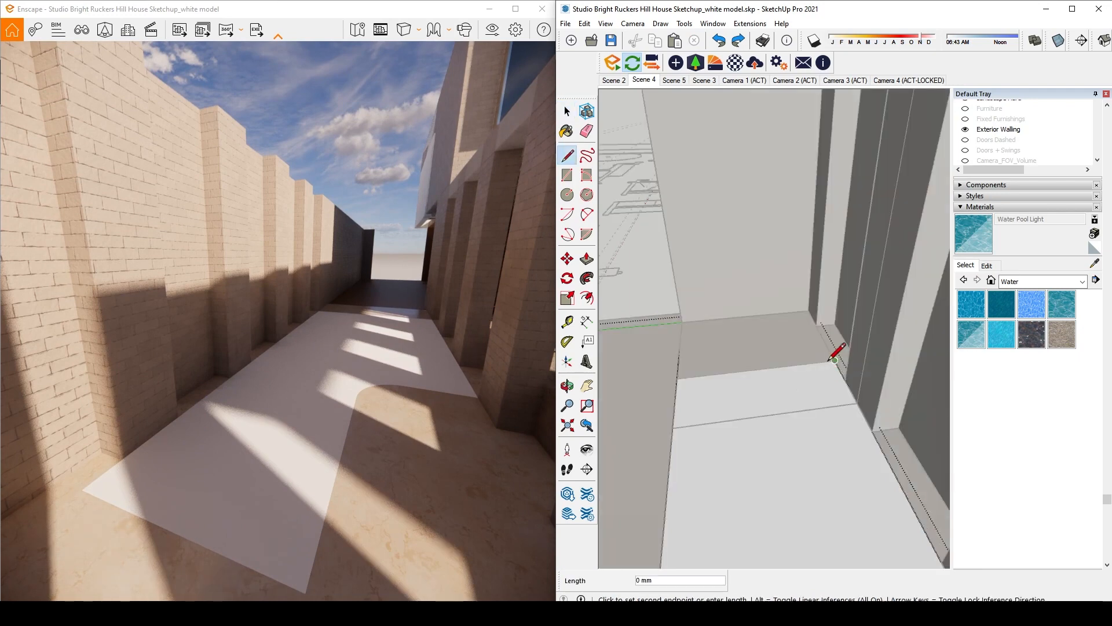
pyautogui.click(678, 379)
pyautogui.press('space')
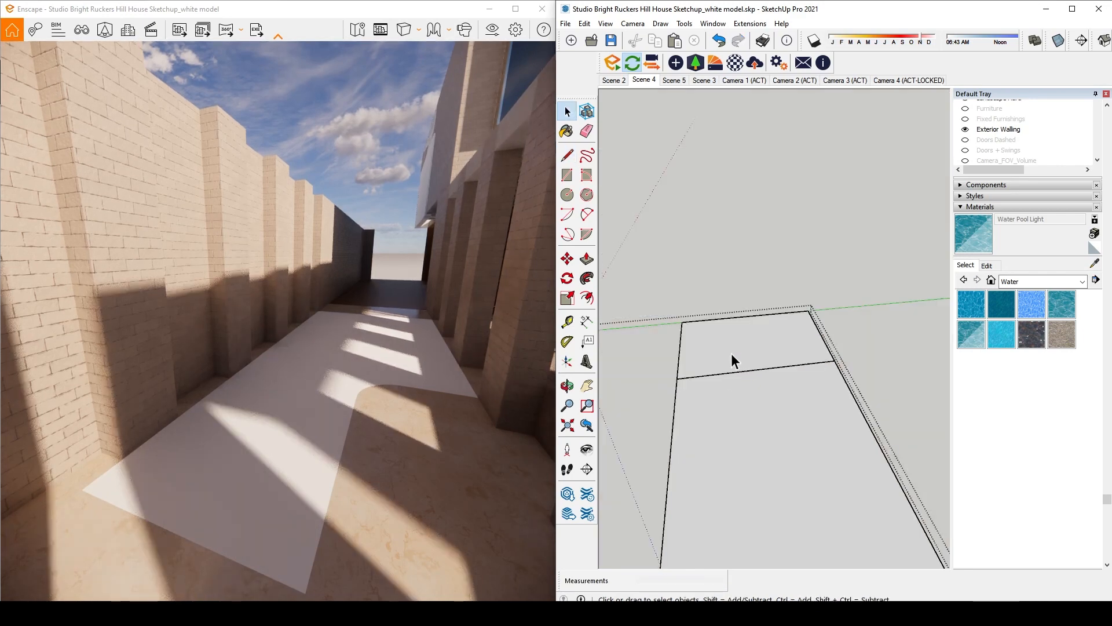
# Move the water surface's end edge onto the top step's front edge and close the group
pyautogui.tripleClick(747, 356)
pyautogui.press('Escape')
pyautogui.press('m')
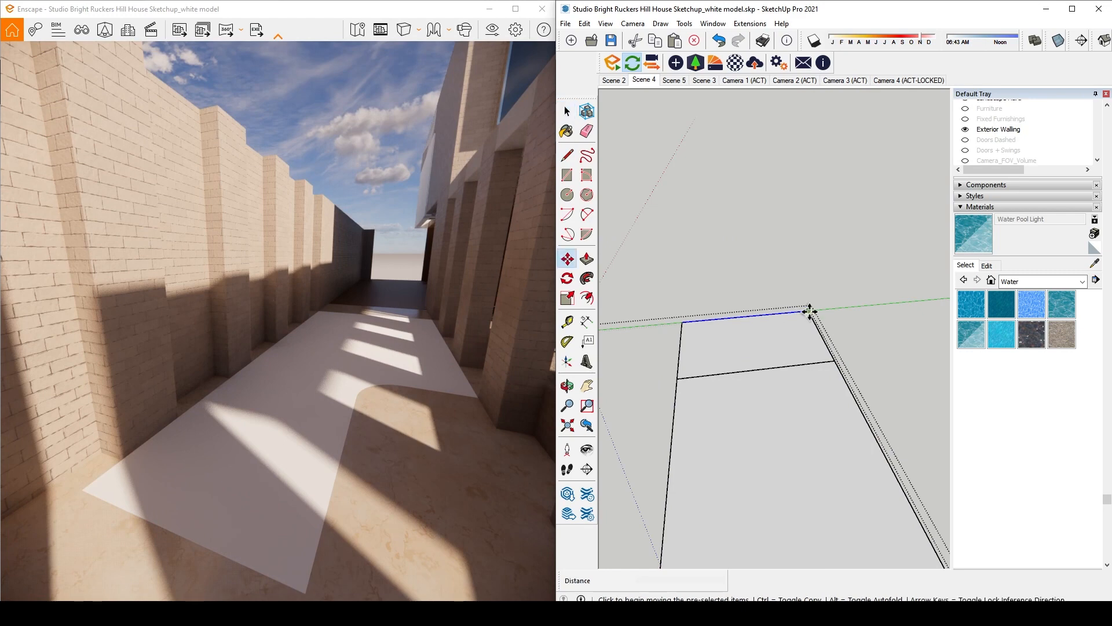
pyautogui.click(810, 311)
pyautogui.click(835, 354)
pyautogui.press('space')
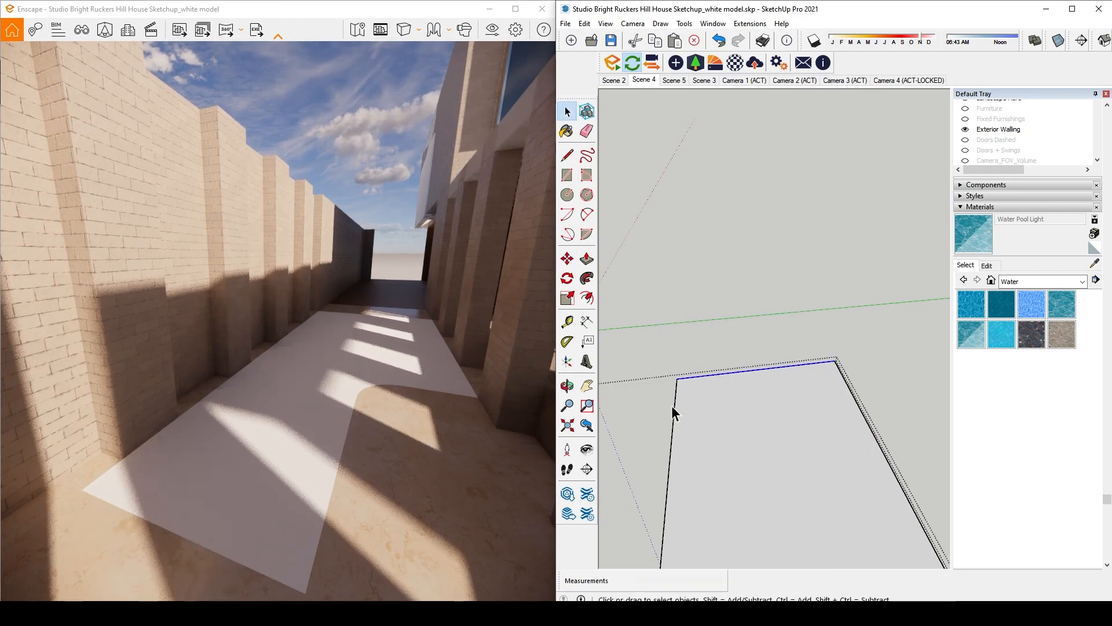
pyautogui.click(610, 450)
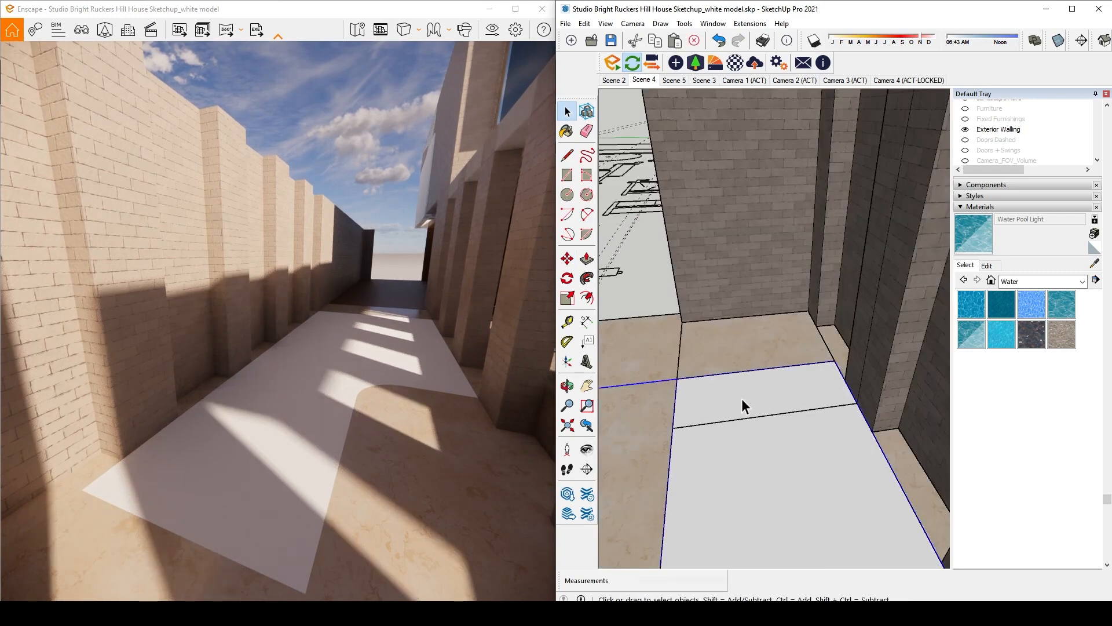
pyautogui.doubleClick(811, 435)
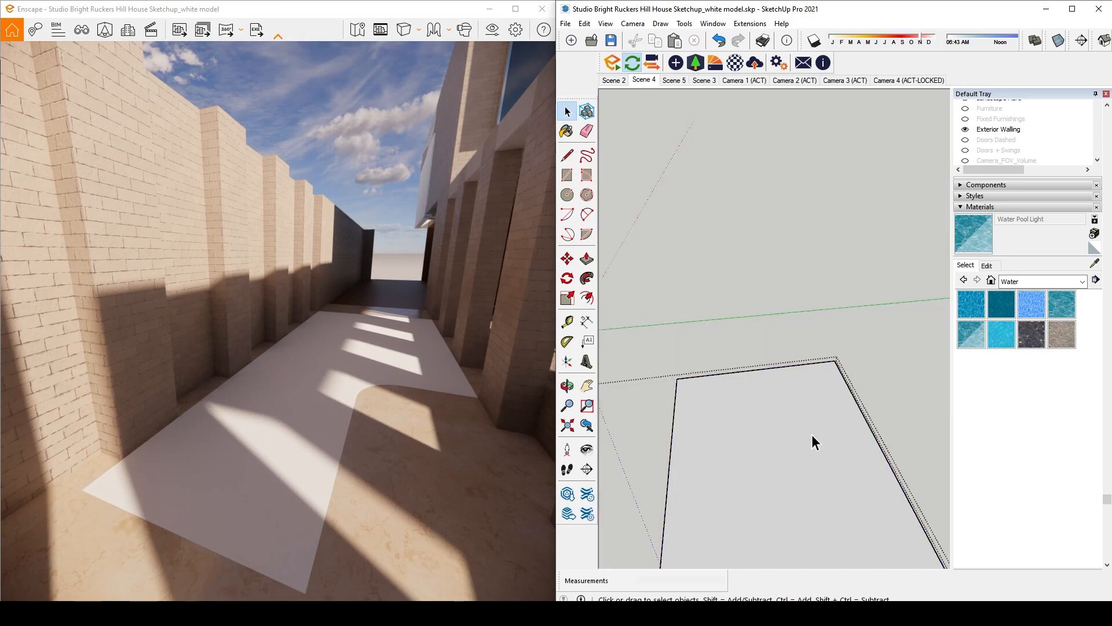
pyautogui.click(813, 435)
pyautogui.press('Escape')
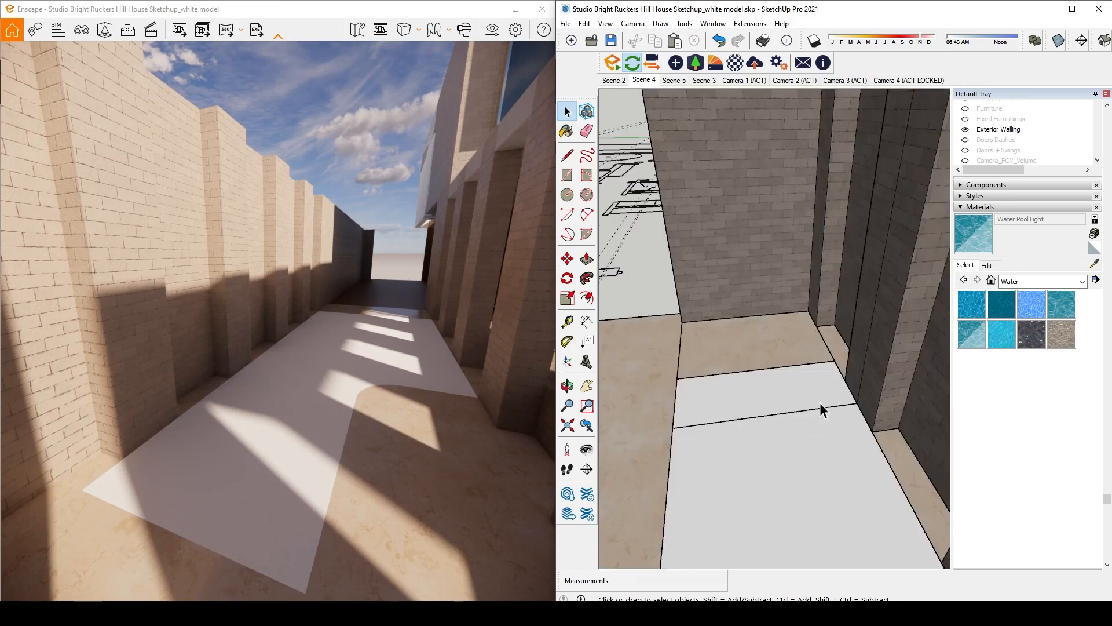
# Move the water surface group 50 mm straight down from the slab level
pyautogui.press('m')
pyautogui.scroll(3, 836, 348)
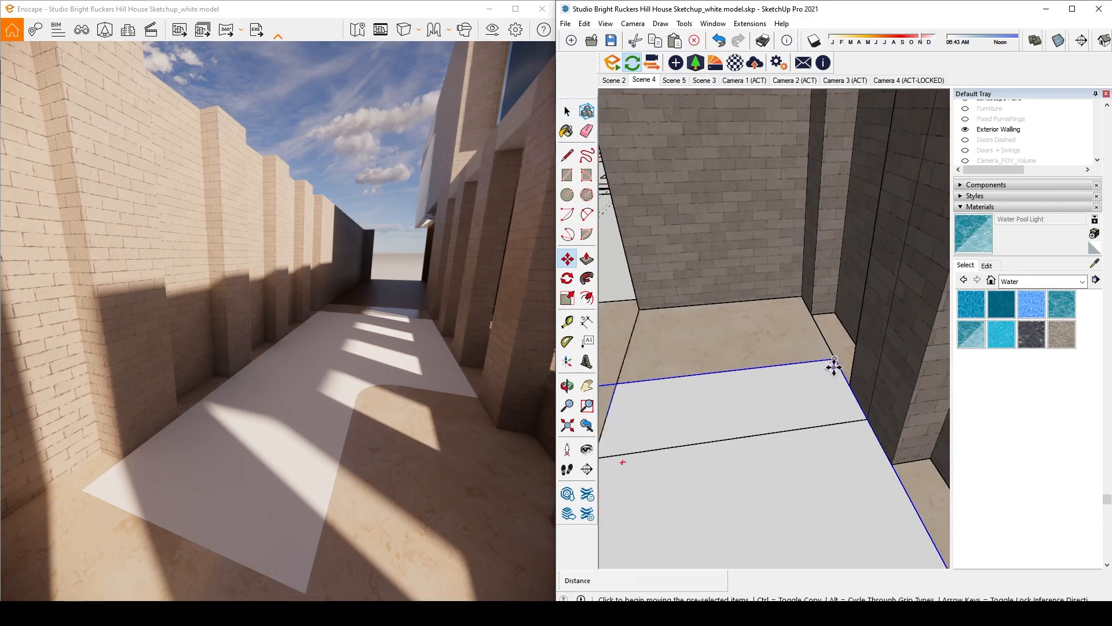
pyautogui.click(834, 354)
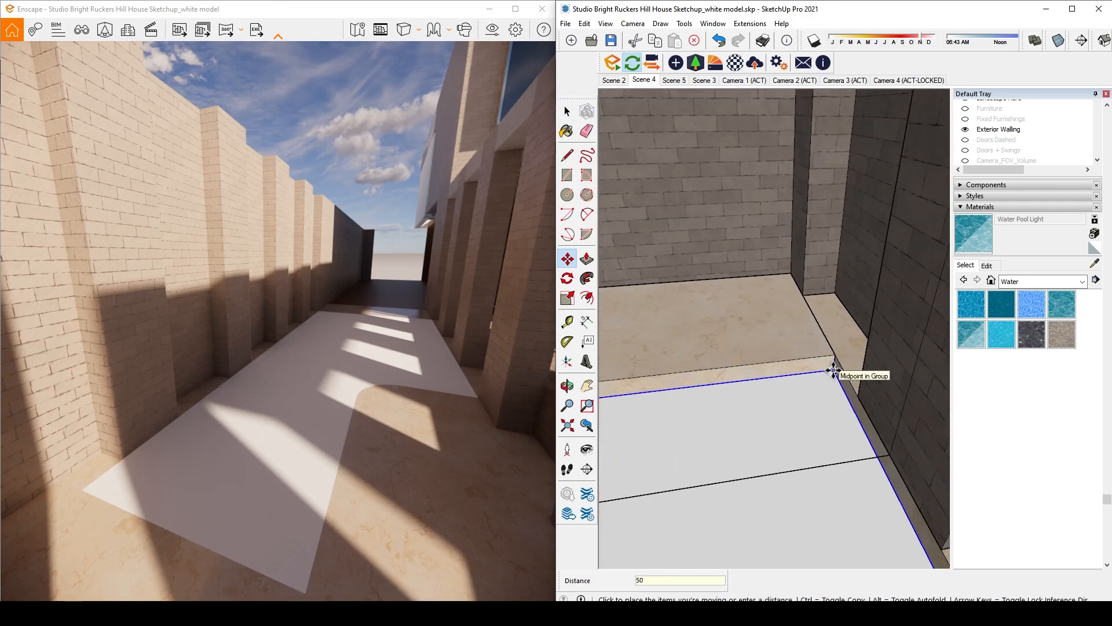
pyautogui.press('Return')
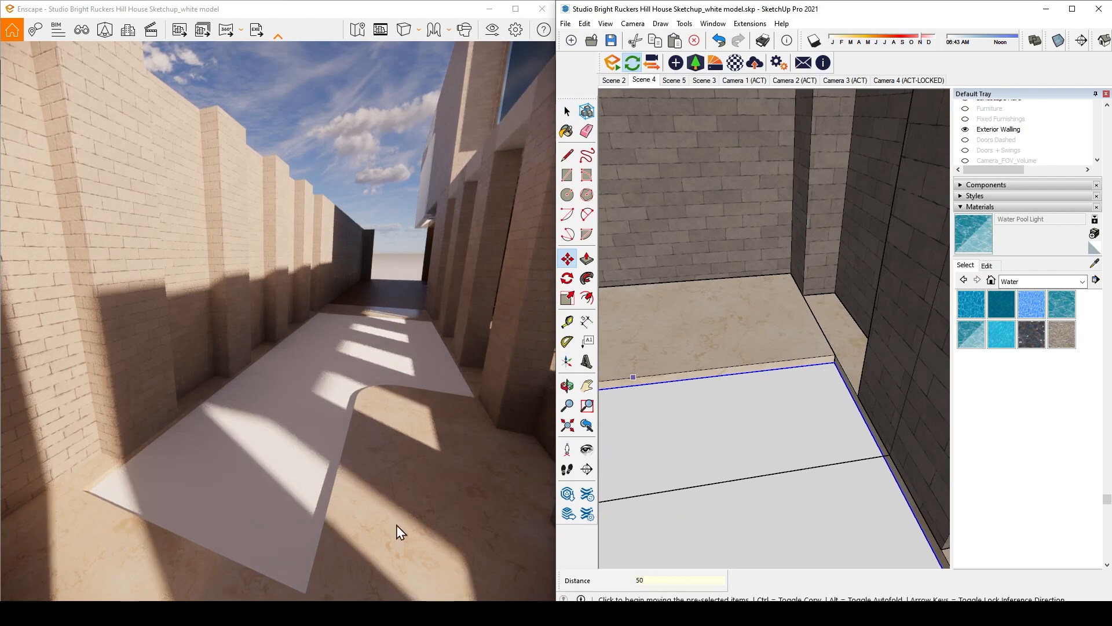
pyautogui.press('space')
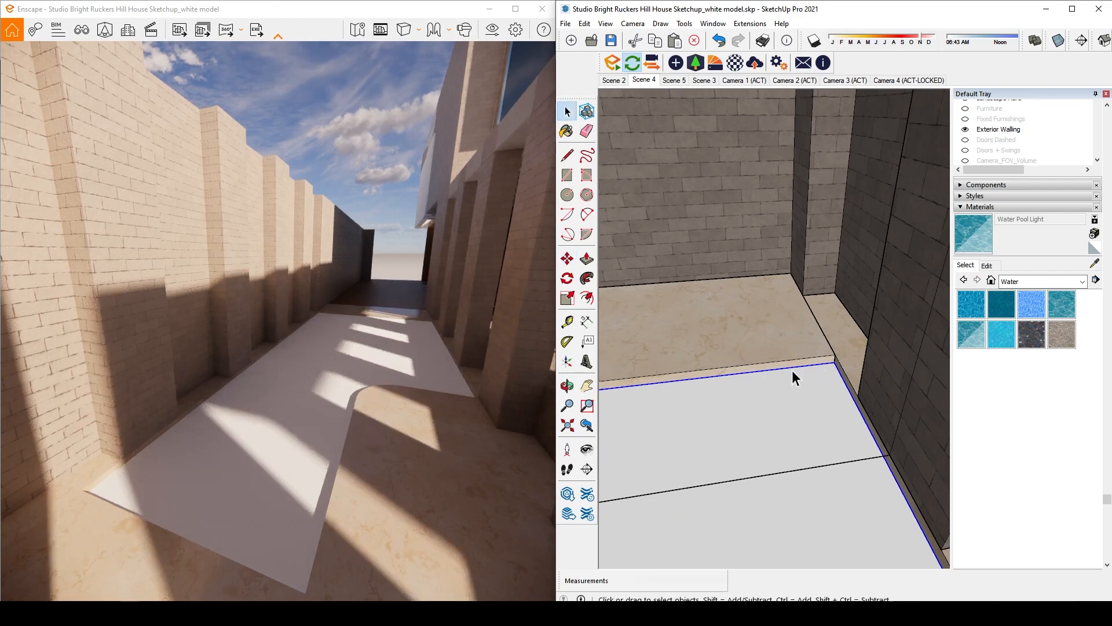
# Paint the water surface group with the Water Pool Light material
pyautogui.click(979, 340)
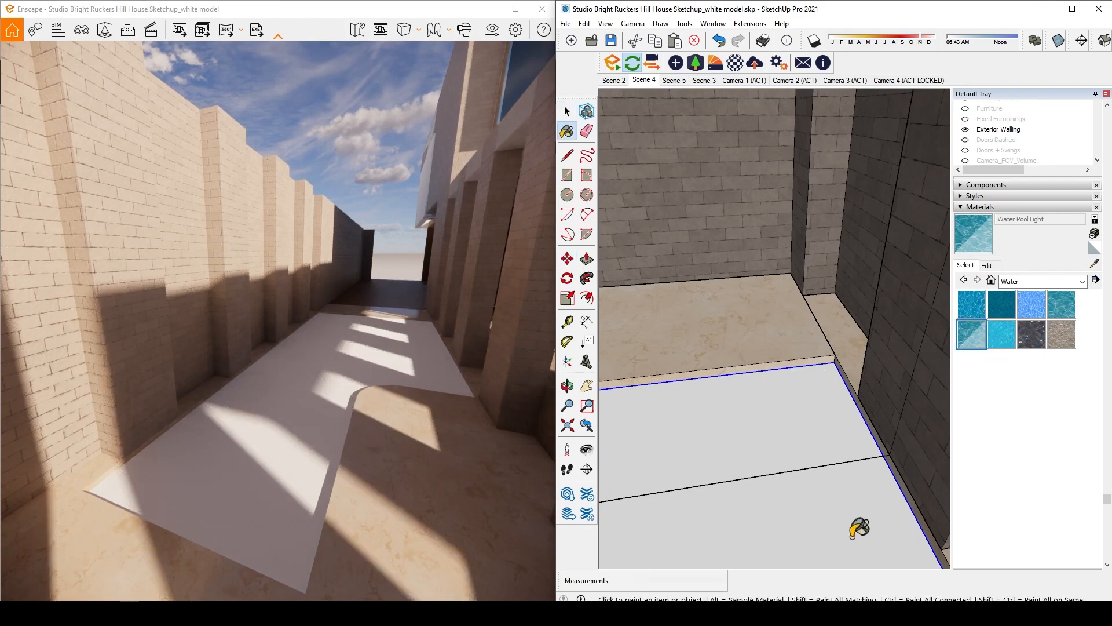
pyautogui.click(853, 536)
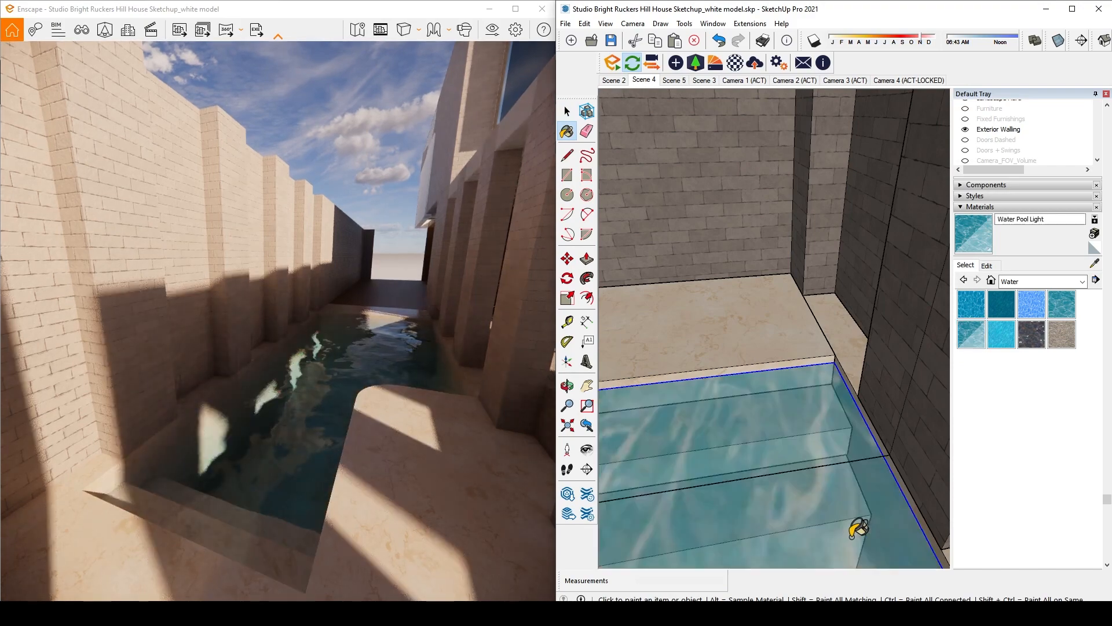
pyautogui.press('space')
# Open the Enscape Material Editor for the Water Pool Light material
pyautogui.moveTo(300, 146); pyautogui.dragTo(363, 323)
pyautogui.moveTo(367, 247)
pyautogui.mouseDown()
pyautogui.moveTo(405, 249)
pyautogui.moveTo(330, 246)
pyautogui.moveTo(360, 348)
pyautogui.moveTo(321, 393)
pyautogui.mouseUp()
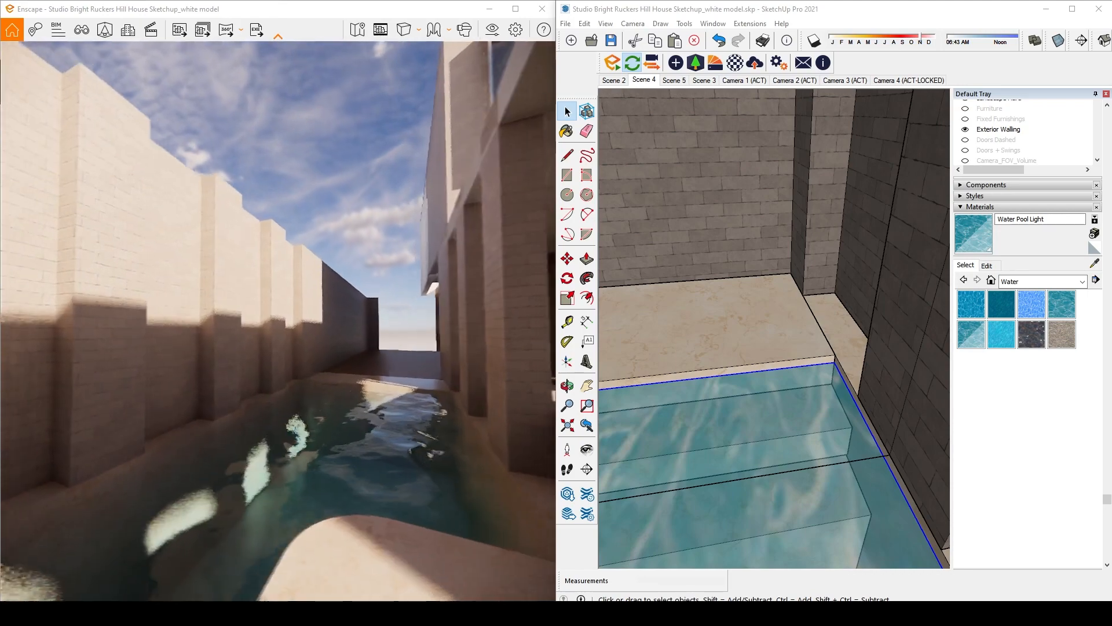
pyautogui.click(737, 64)
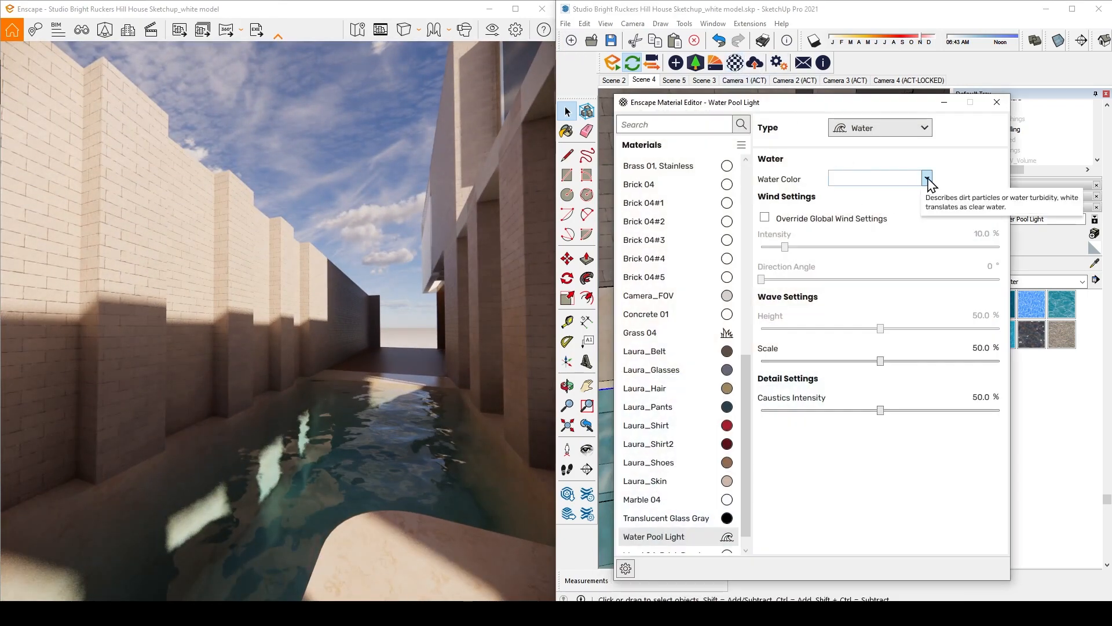
# Try black as the Water Pool Light material's water color, set it to light grey, and close the material editor
pyautogui.click(927, 179)
pyautogui.click(844, 235)
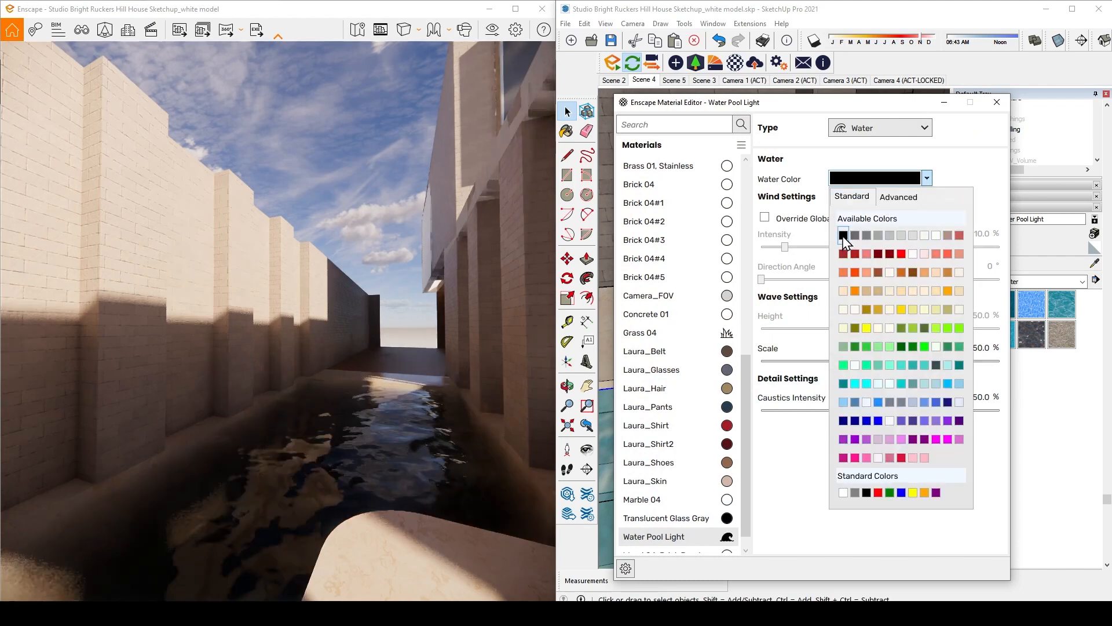
pyautogui.click(927, 179)
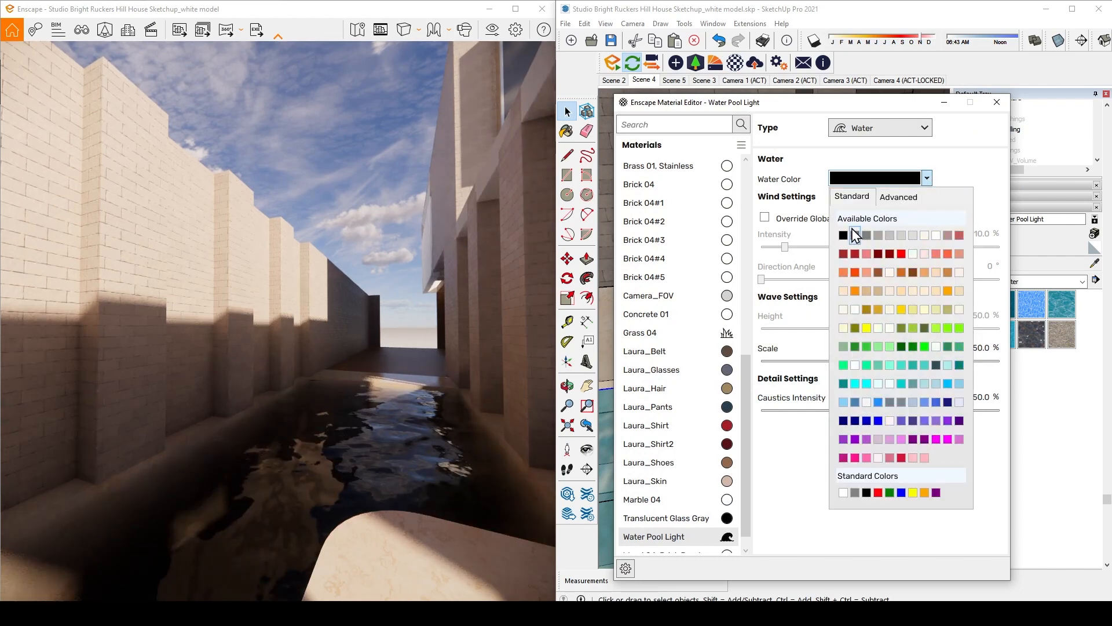
pyautogui.click(913, 235)
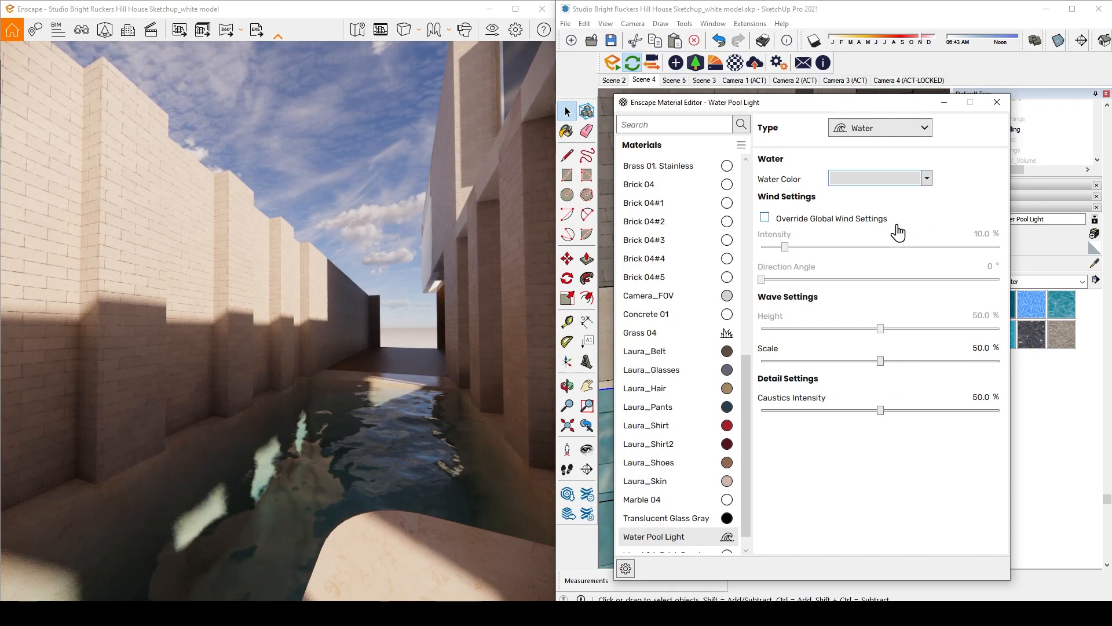
pyautogui.click(927, 179)
pyautogui.click(901, 235)
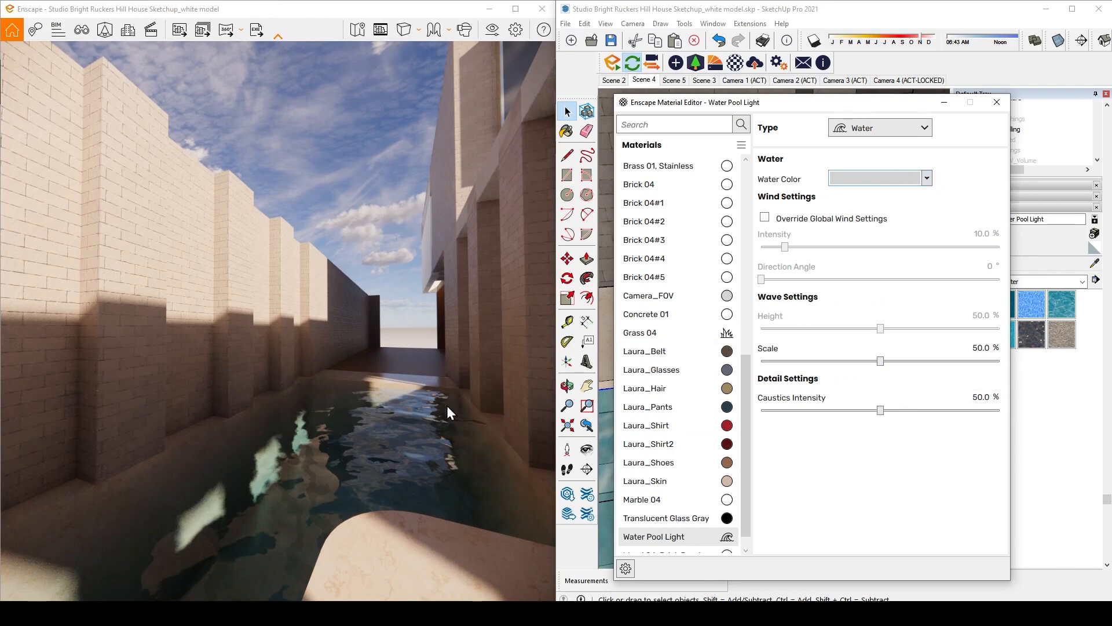
pyautogui.moveTo(448, 408); pyautogui.dragTo(395, 267, button='right')
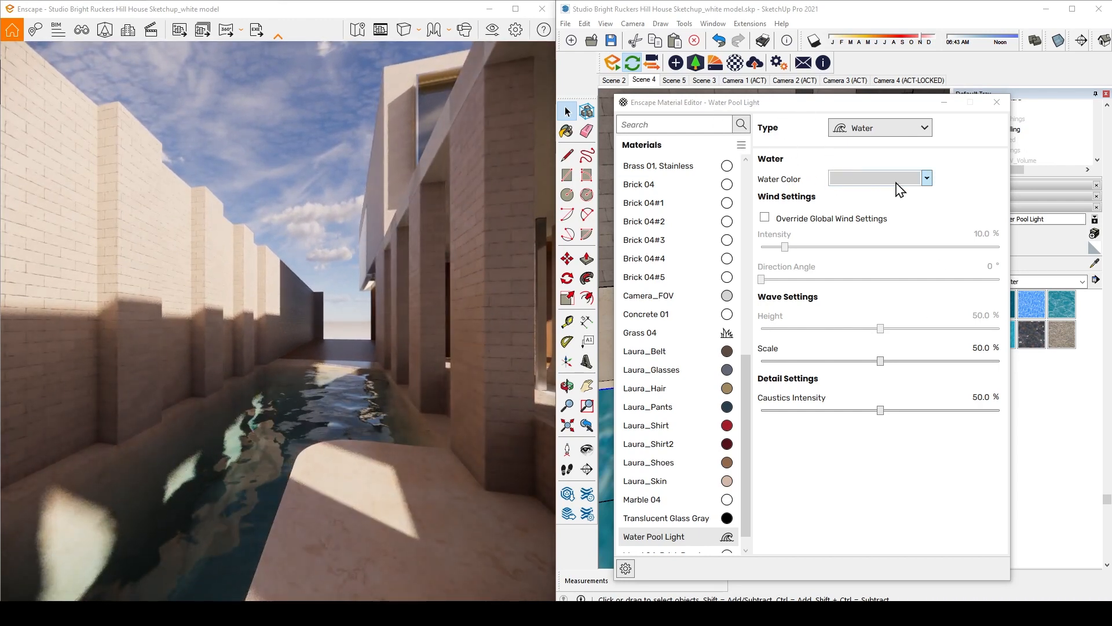
pyautogui.click(997, 103)
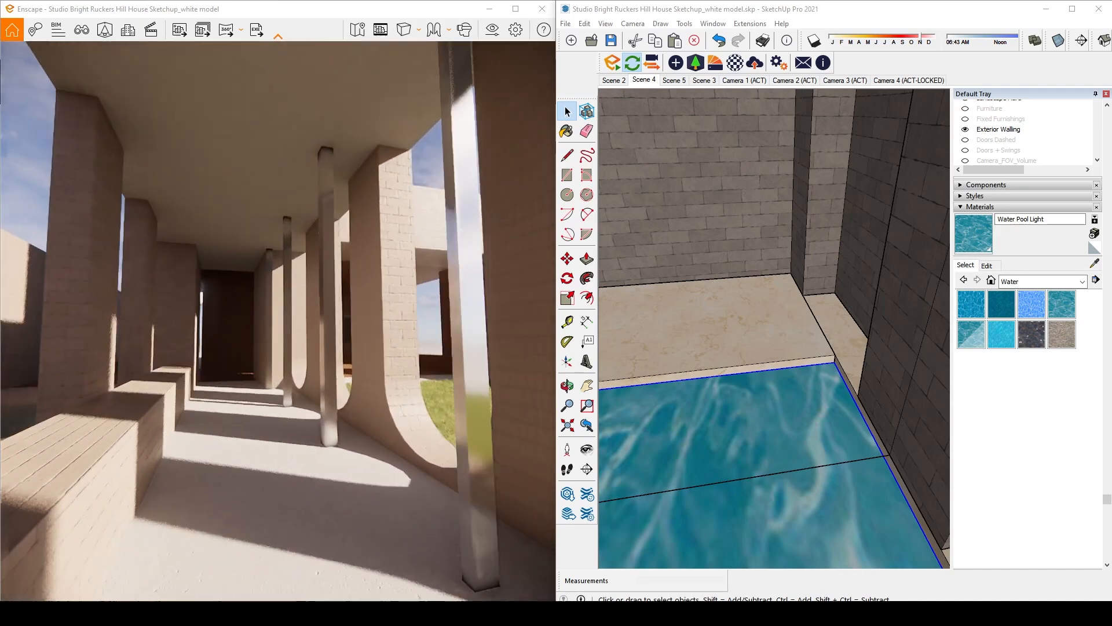
# Examine the lawn courtyard, colonnade and wood-lined room in both the Enscape render and the SketchUp model
pyautogui.moveTo(380, 378); pyautogui.dragTo(232, 377)
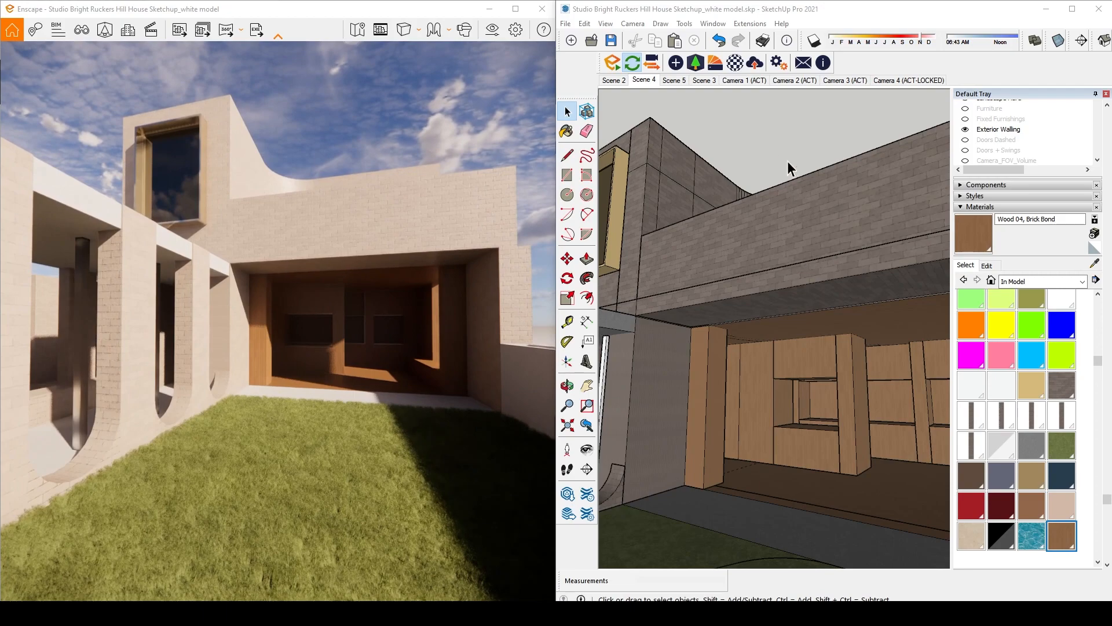
pyautogui.moveTo(269, 355)
pyautogui.mouseDown()
pyautogui.moveTo(232, 357)
pyautogui.moveTo(301, 405)
pyautogui.moveTo(232, 400)
pyautogui.moveTo(240, 385)
pyautogui.moveTo(313, 394)
pyautogui.moveTo(197, 388)
pyautogui.moveTo(173, 400)
pyautogui.moveTo(197, 411)
pyautogui.moveTo(250, 403)
pyautogui.moveTo(191, 394)
pyautogui.moveTo(250, 400)
pyautogui.moveTo(220, 371)
pyautogui.moveTo(261, 405)
pyautogui.moveTo(260, 394)
pyautogui.mouseUp()
pyautogui.press('w')
pyautogui.press('d')
pyautogui.press('s')
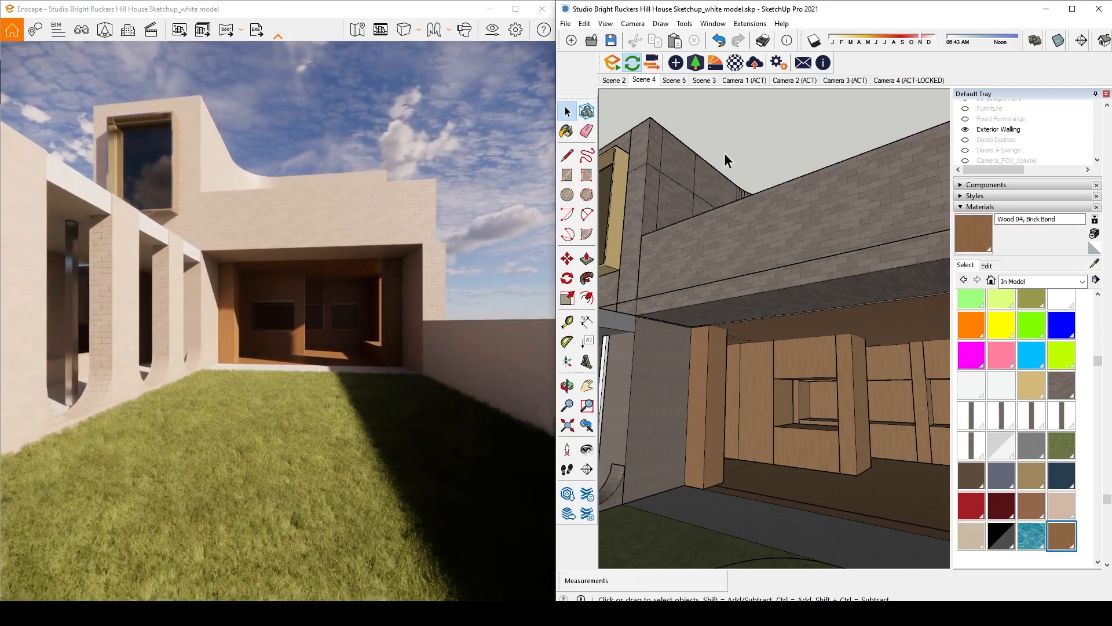
pyautogui.moveTo(725, 153)
pyautogui.mouseDown(button='middle')
pyautogui.moveTo(749, 368)
pyautogui.moveTo(822, 402)
pyautogui.mouseUp(button='middle')
pyautogui.scroll(-5, 723, 360)
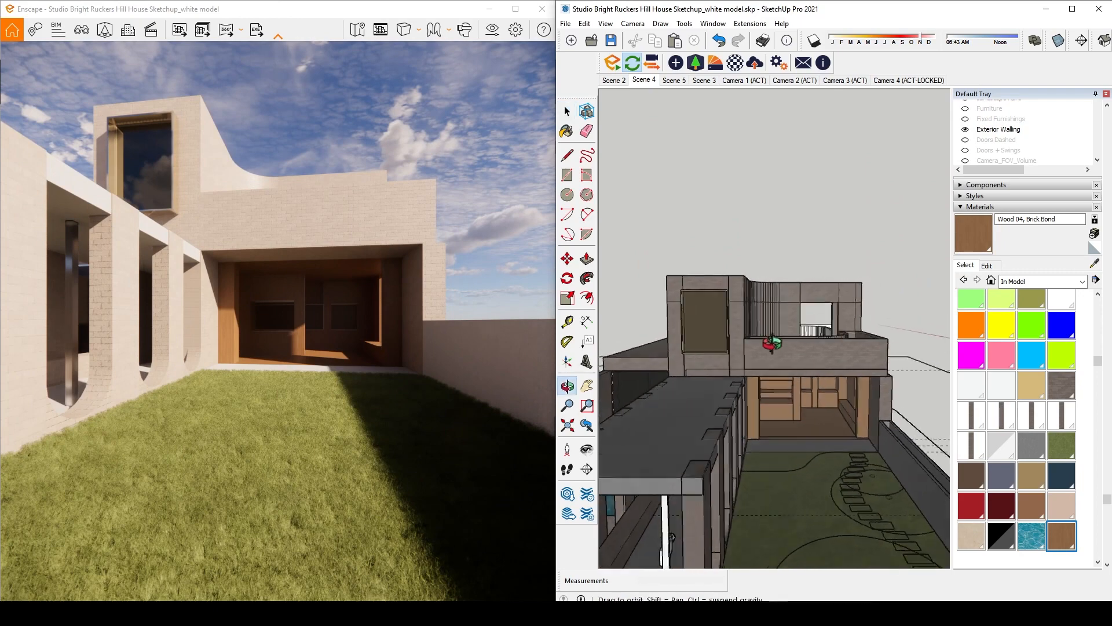
pyautogui.scroll(-2, 792, 397)
pyautogui.scroll(3, 793, 446)
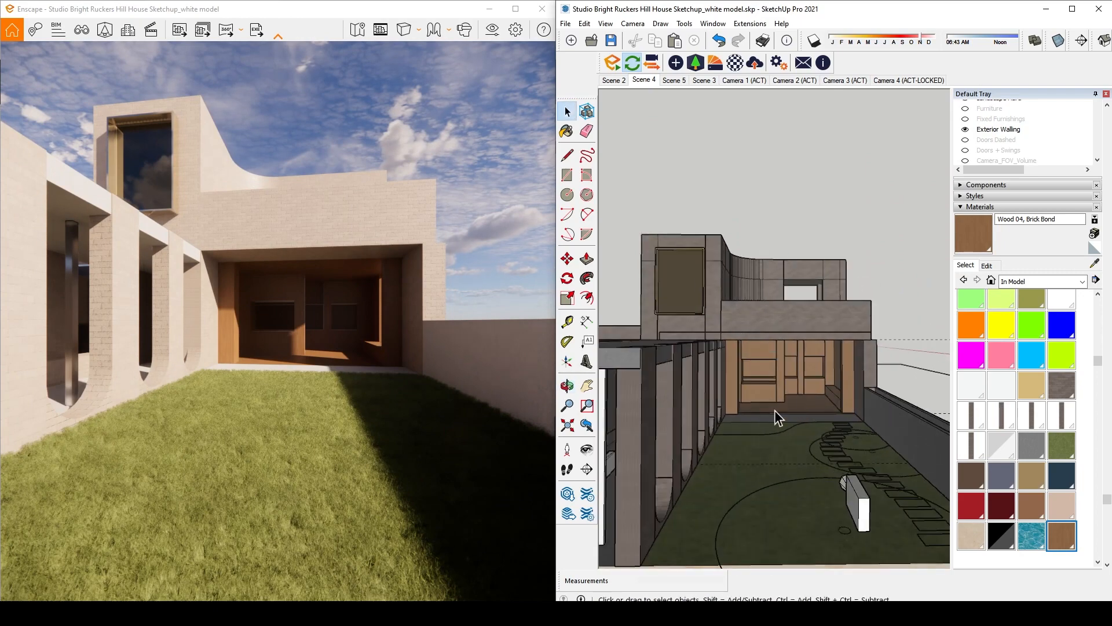
pyautogui.scroll(-2, 753, 360)
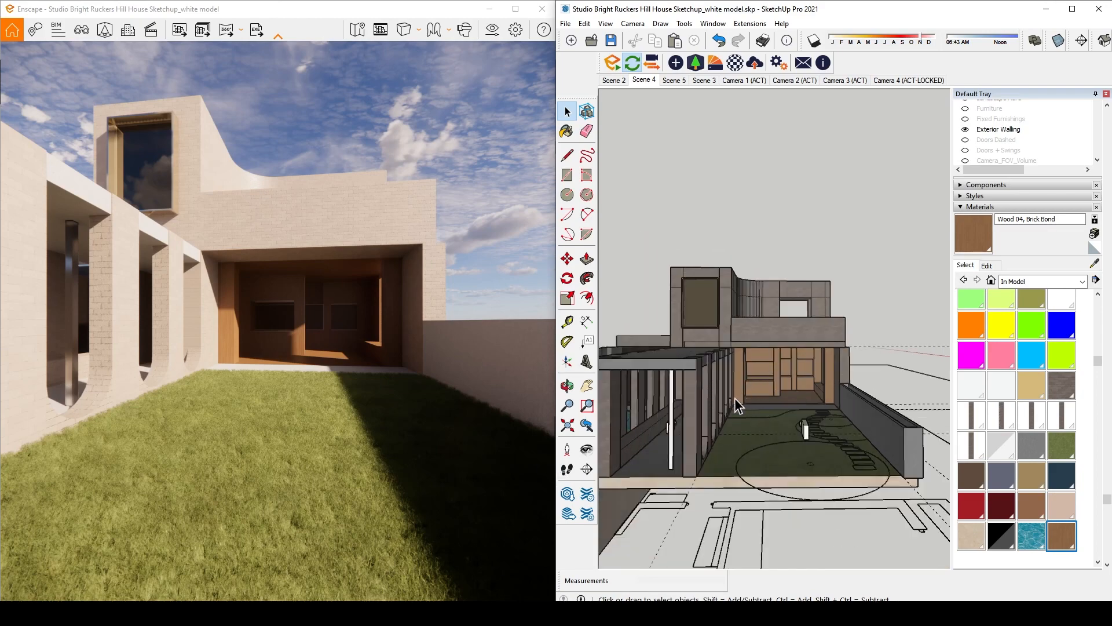
pyautogui.scroll(2, 775, 394)
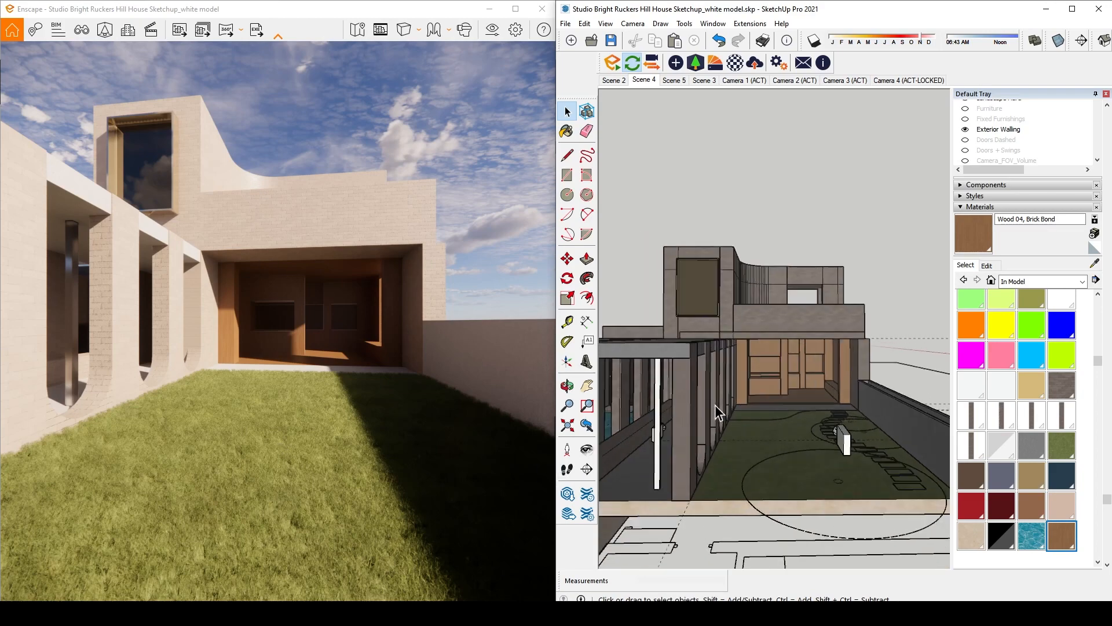
# Preview the model in the Monochrome face style and restore Shaded With Textures
pyautogui.click(605, 24)
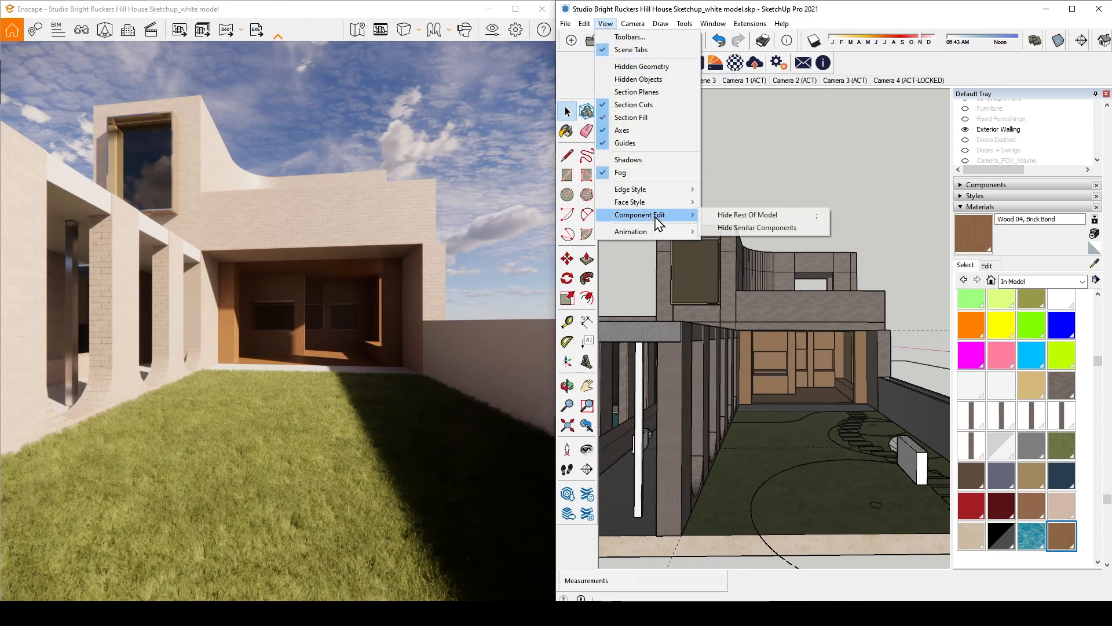
pyautogui.moveTo(678, 207)
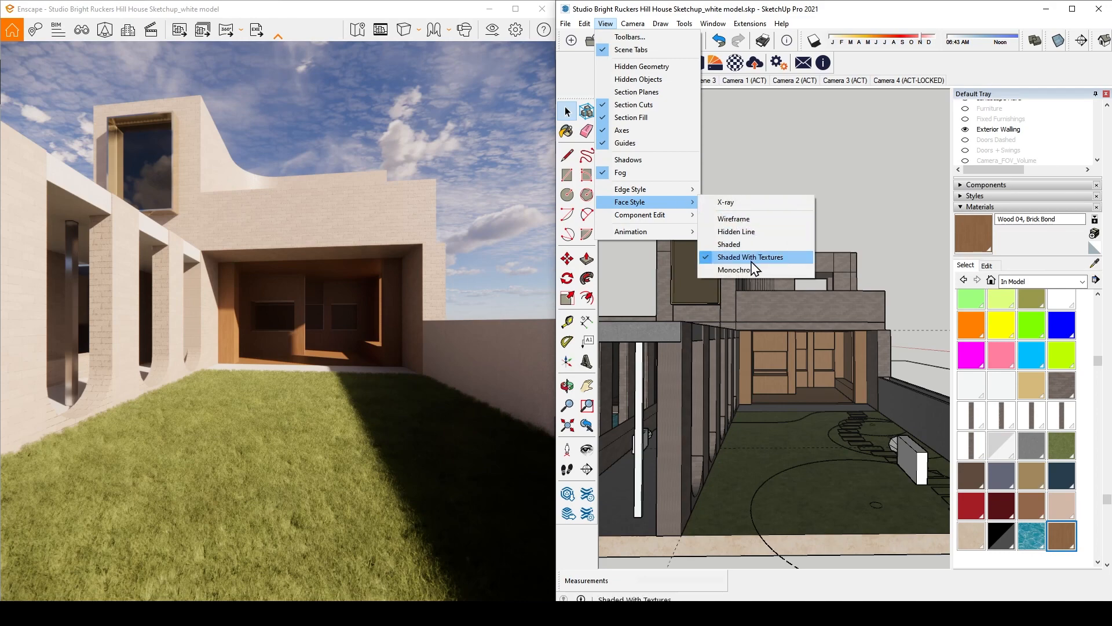
pyautogui.click(738, 270)
pyautogui.moveTo(891, 261)
pyautogui.mouseDown(button='middle')
pyautogui.moveTo(777, 265)
pyautogui.moveTo(757, 298)
pyautogui.mouseUp(button='middle')
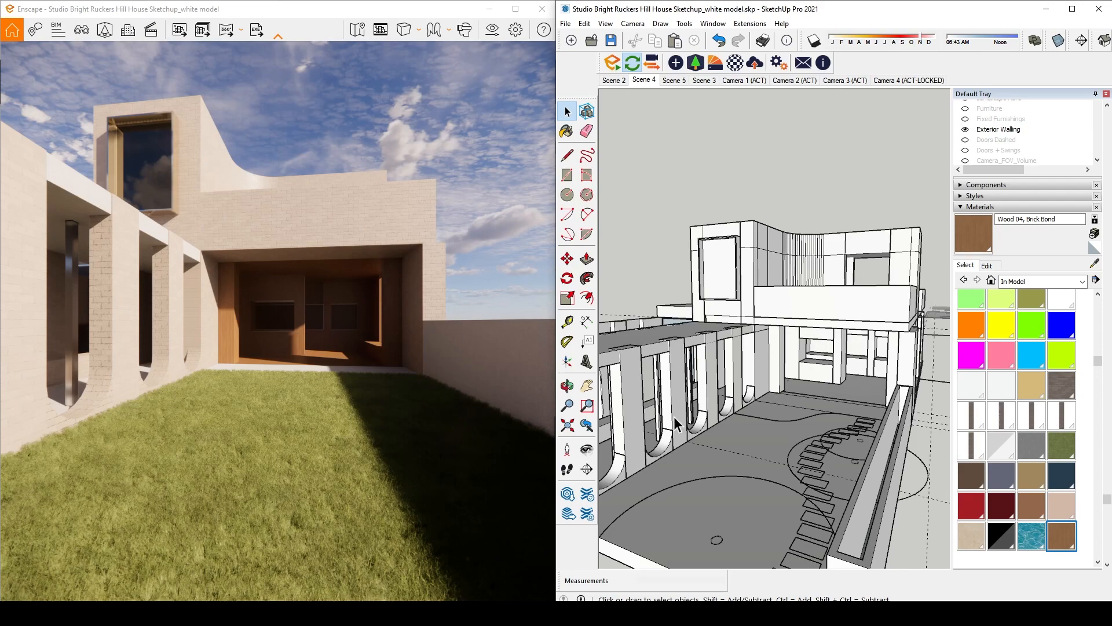
pyautogui.scroll(1, 673, 416)
pyautogui.click(606, 23)
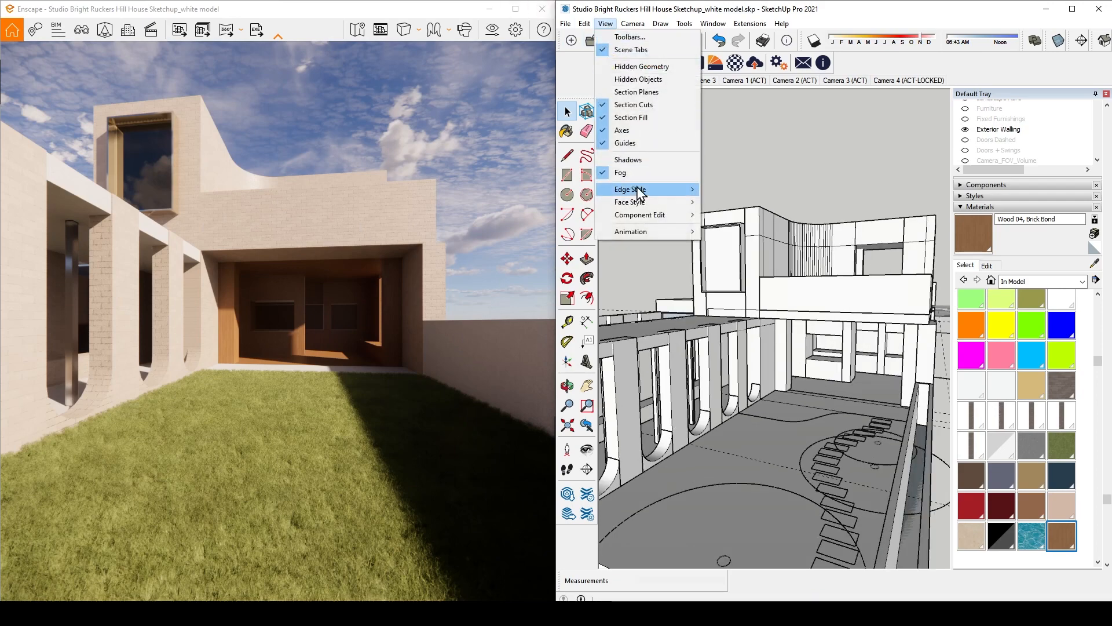
pyautogui.moveTo(655, 203)
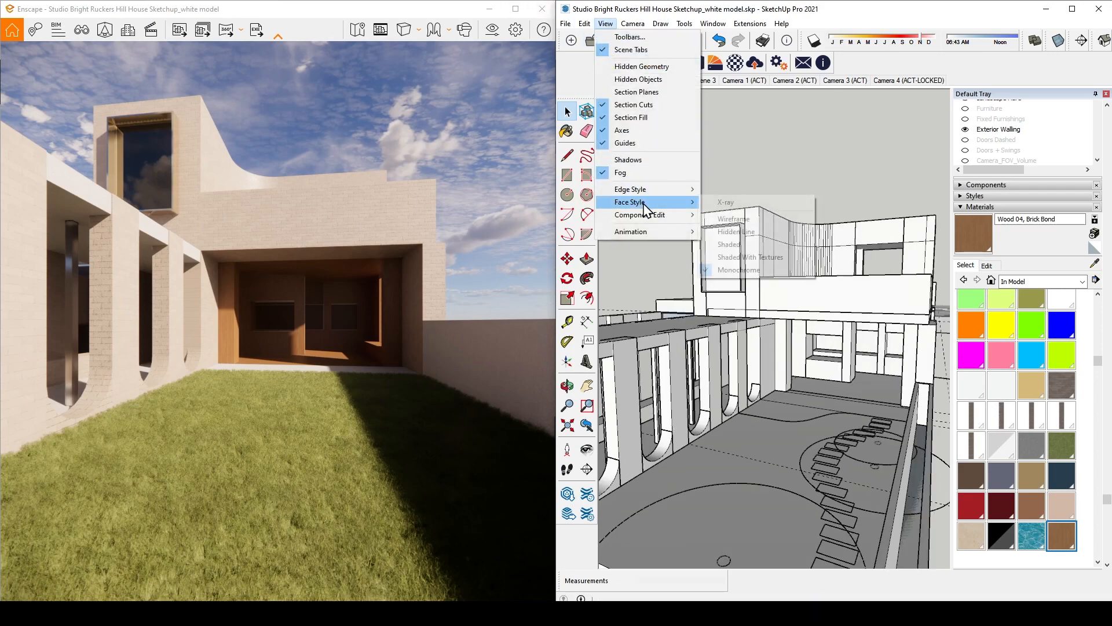
pyautogui.click(753, 257)
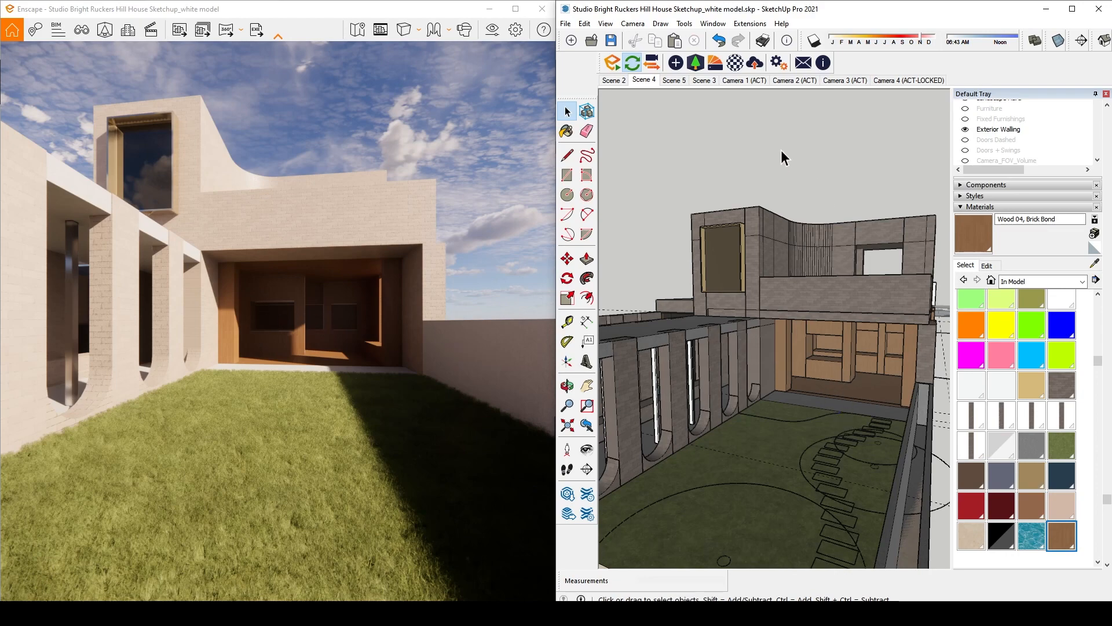
# Find a dining table in the Enscape Asset Library's Furniture category and place it on the floor of the wood-lined room
pyautogui.click(695, 66)
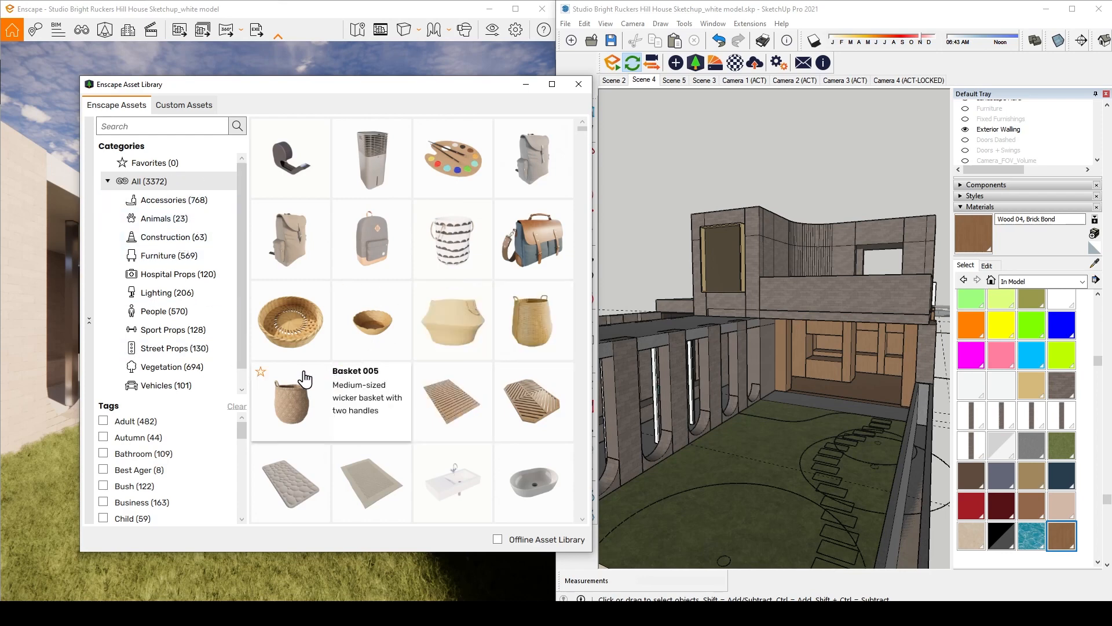
pyautogui.click(168, 259)
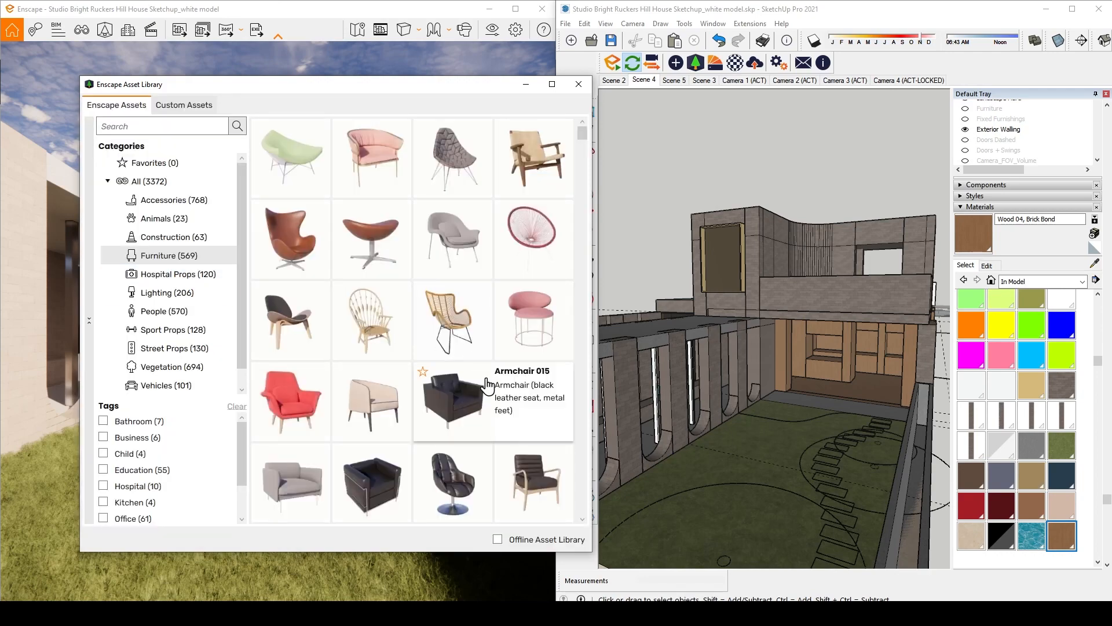
pyautogui.scroll(-5, 510, 400)
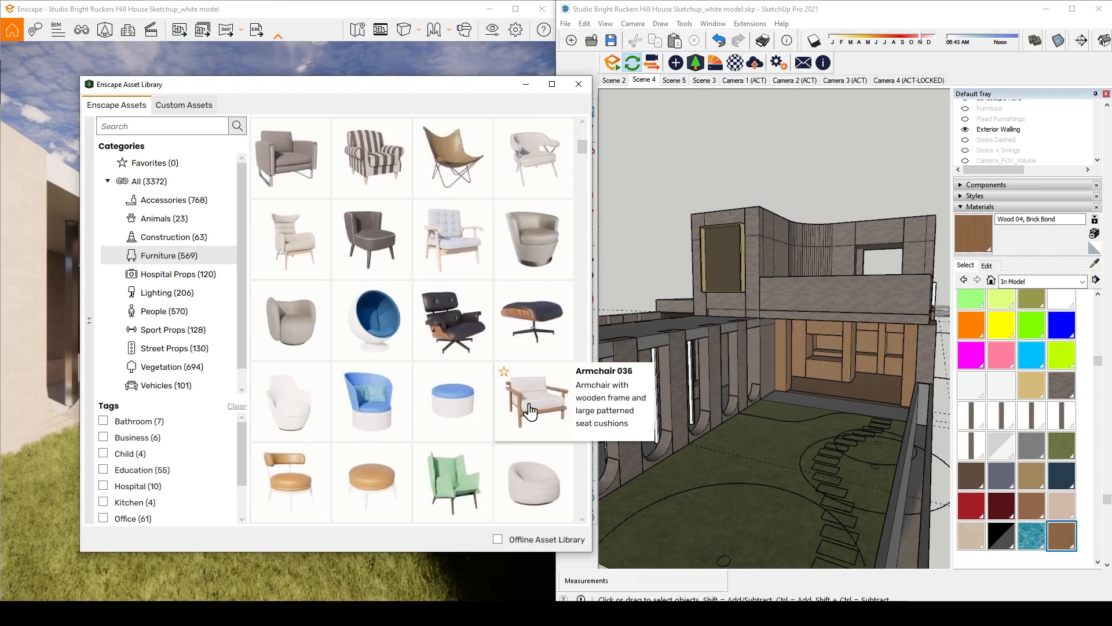
pyautogui.scroll(-4, 531, 412)
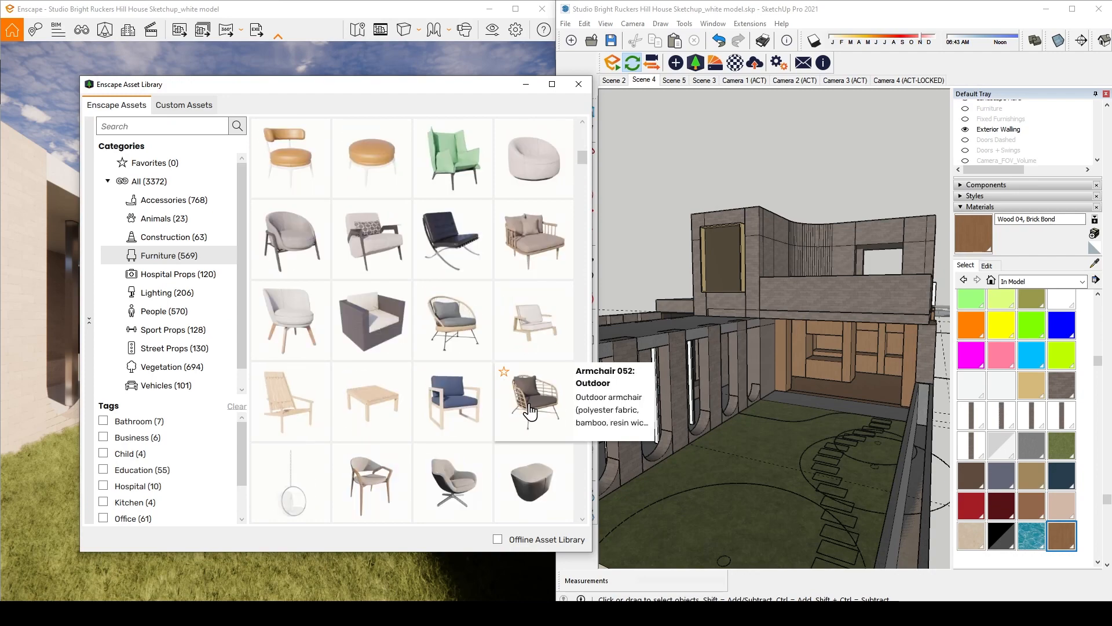
pyautogui.scroll(-7, 531, 411)
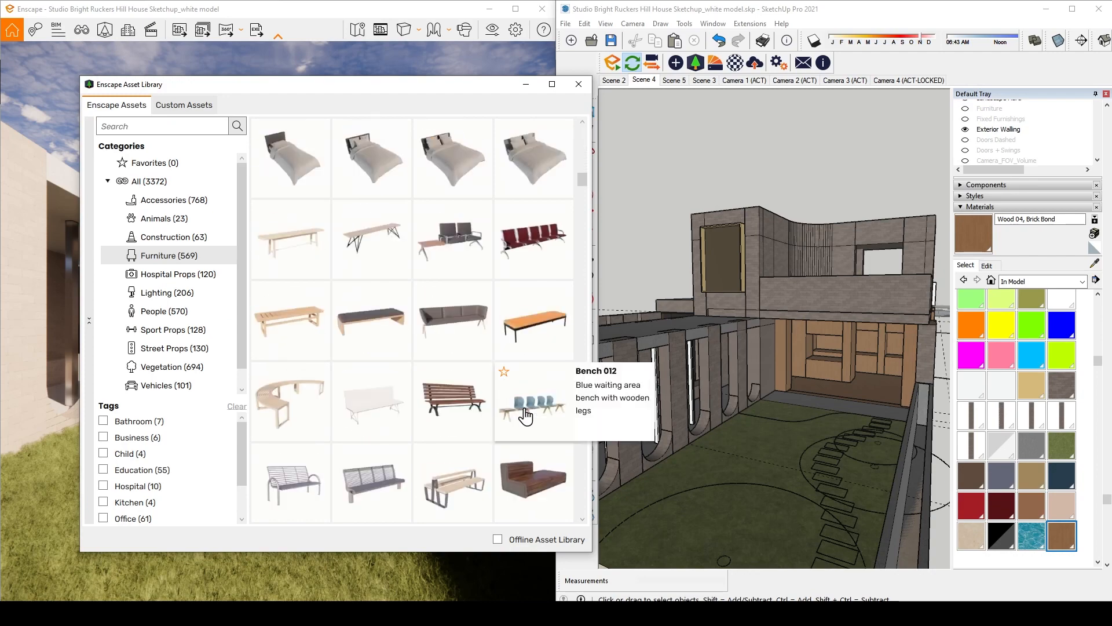
pyautogui.scroll(-2, 525, 412)
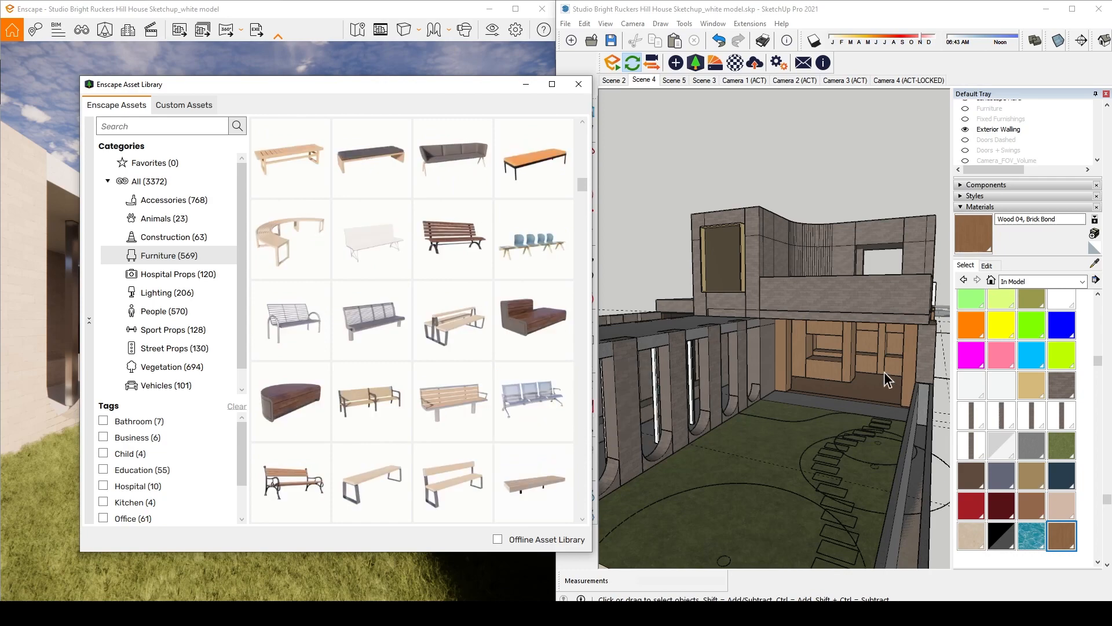
pyautogui.scroll(-7, 464, 429)
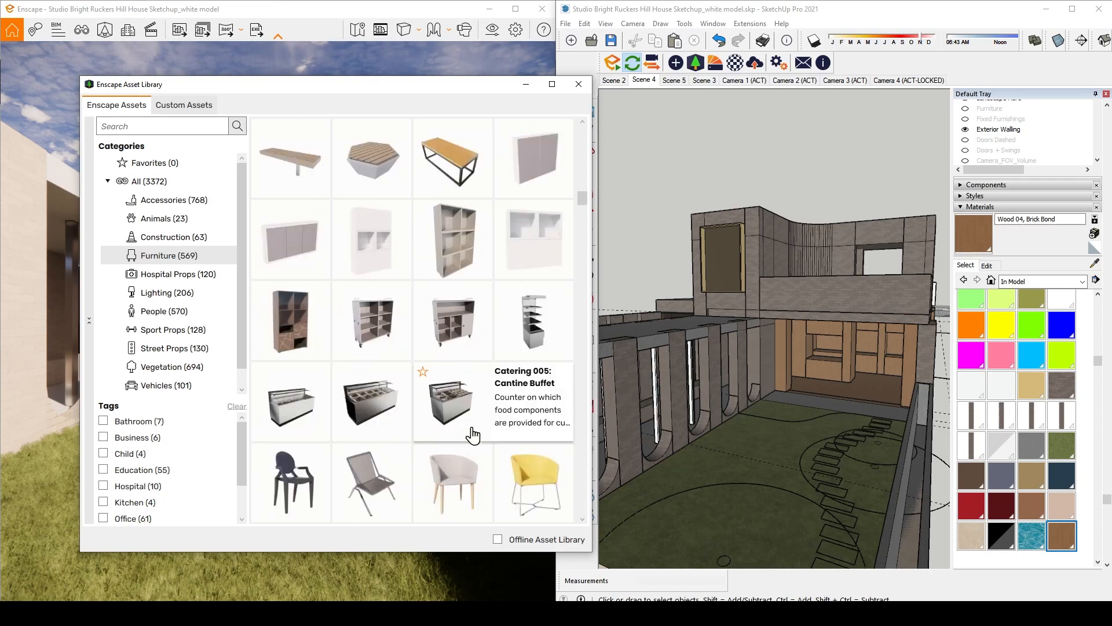
pyautogui.scroll(-8, 473, 435)
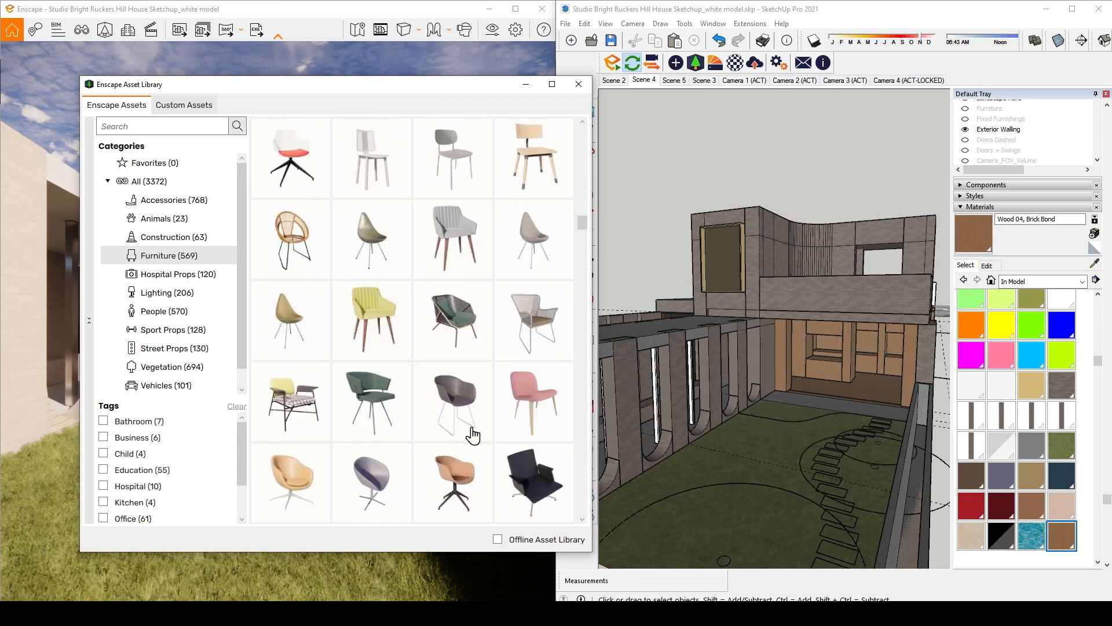
pyautogui.scroll(-8, 473, 435)
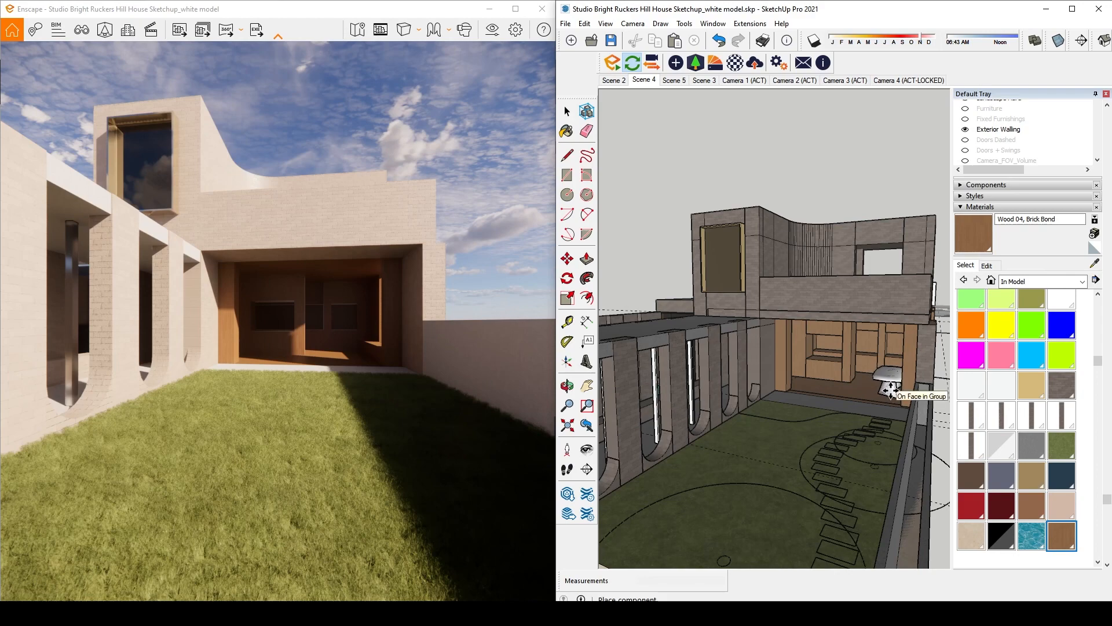
pyautogui.click(891, 390)
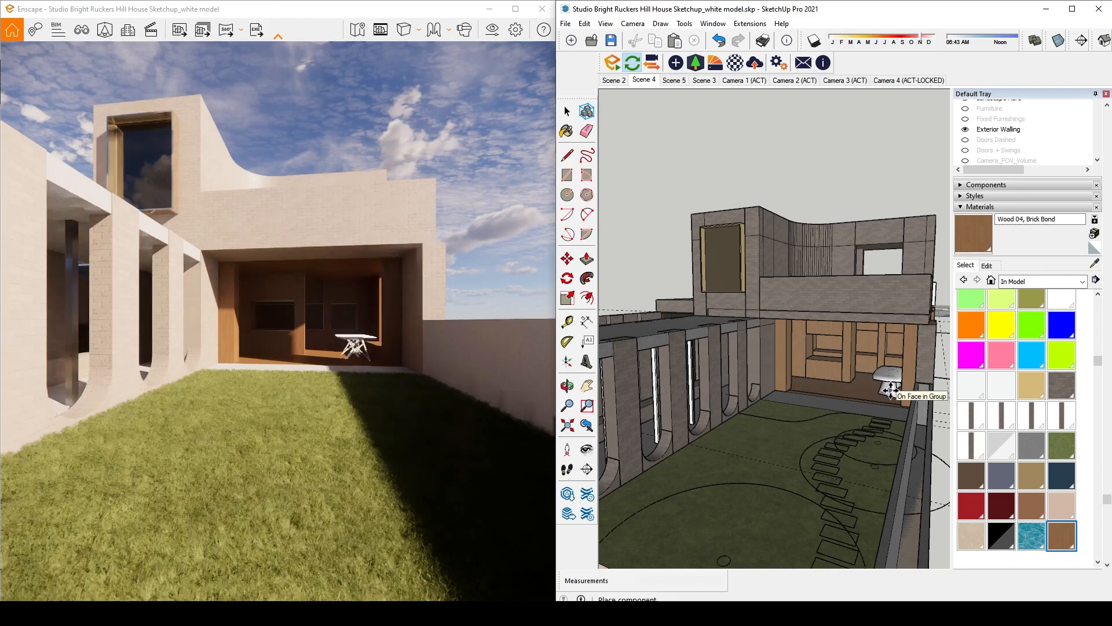
# Inspect the placed table inside the wood-lined room in the render and cancel placing a second copy
pyautogui.press('w')
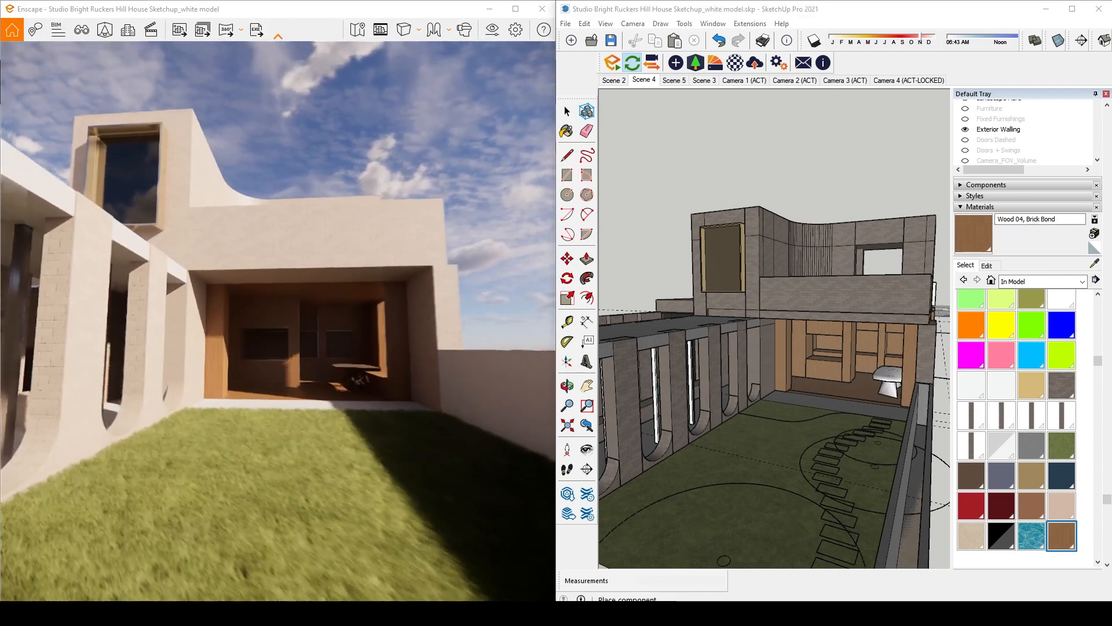
pyautogui.press('w')
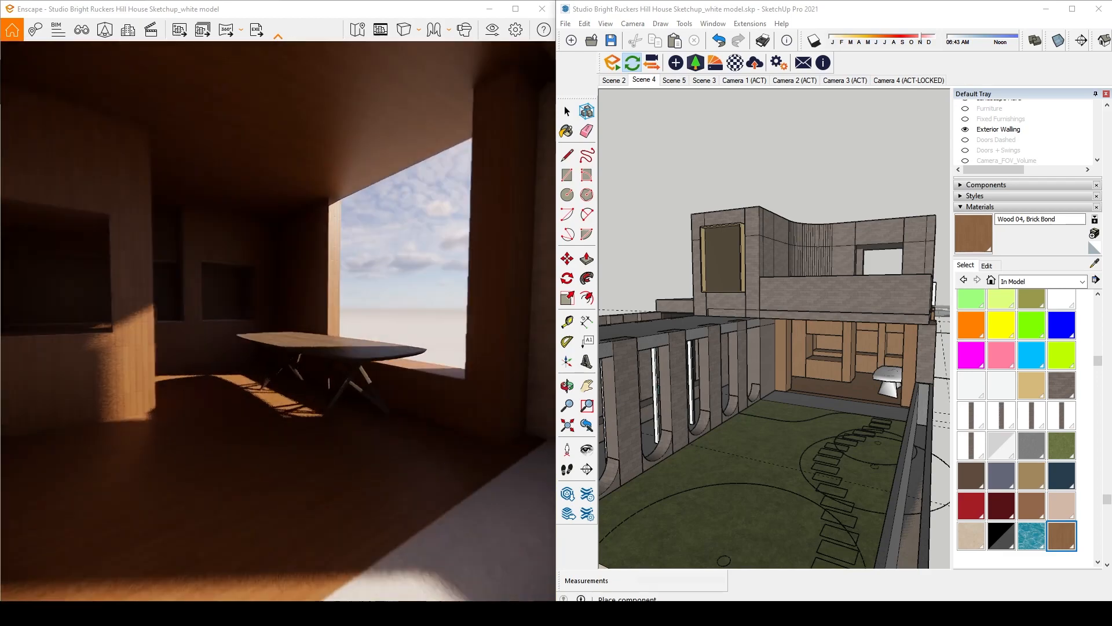
pyautogui.press('w')
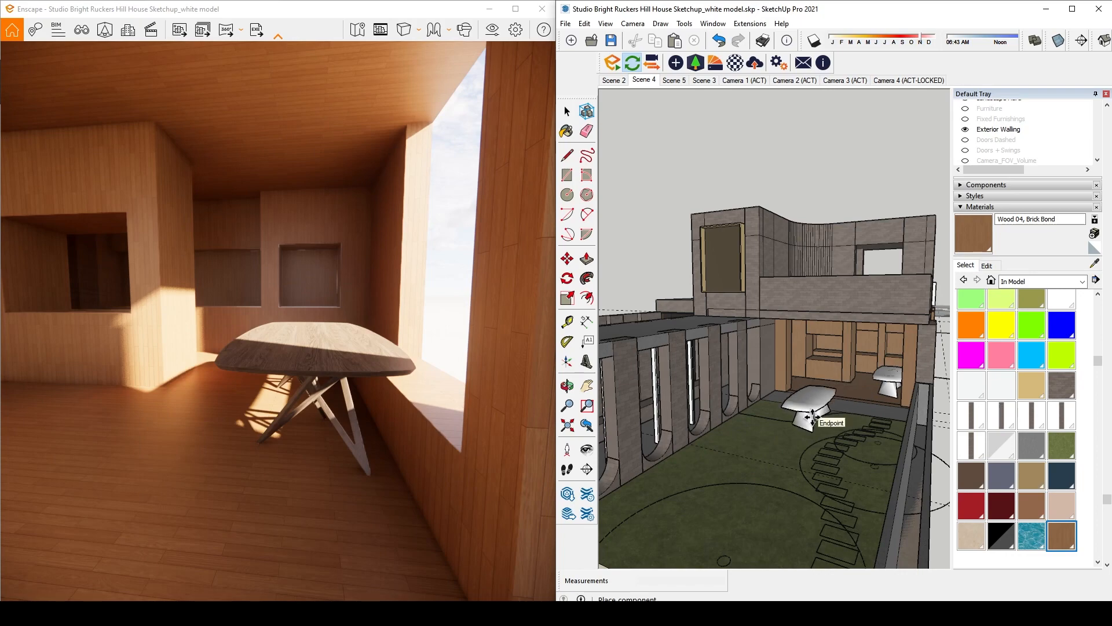
pyautogui.press('Escape')
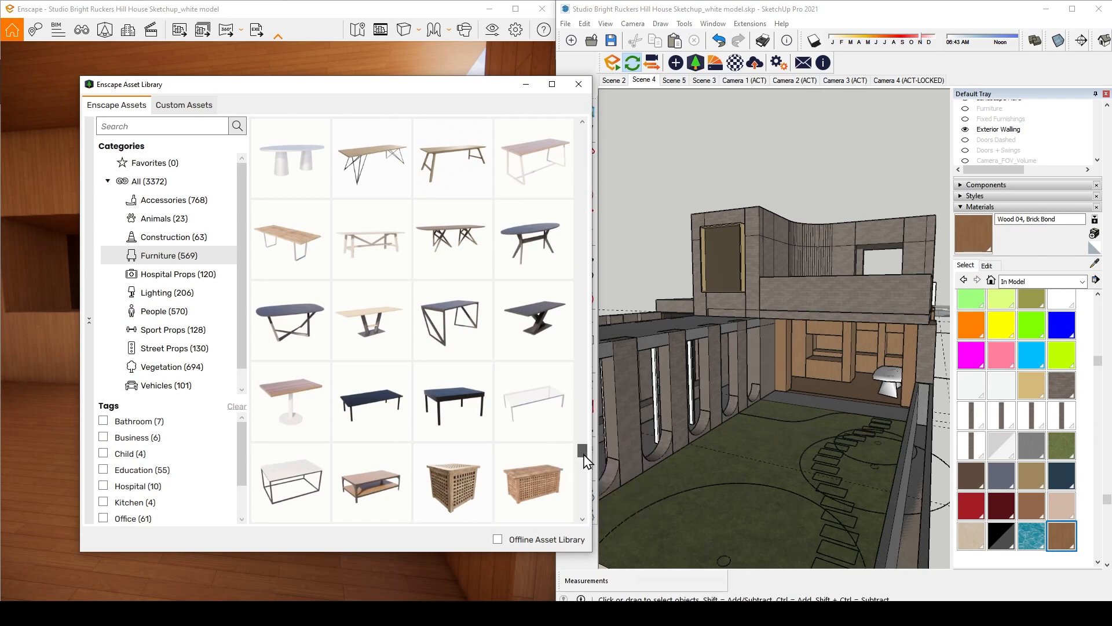
# Find the yellow metal-frame chair in the asset library's Furniture category and place four copies beside the dining table
pyautogui.scroll(3, 580, 253)
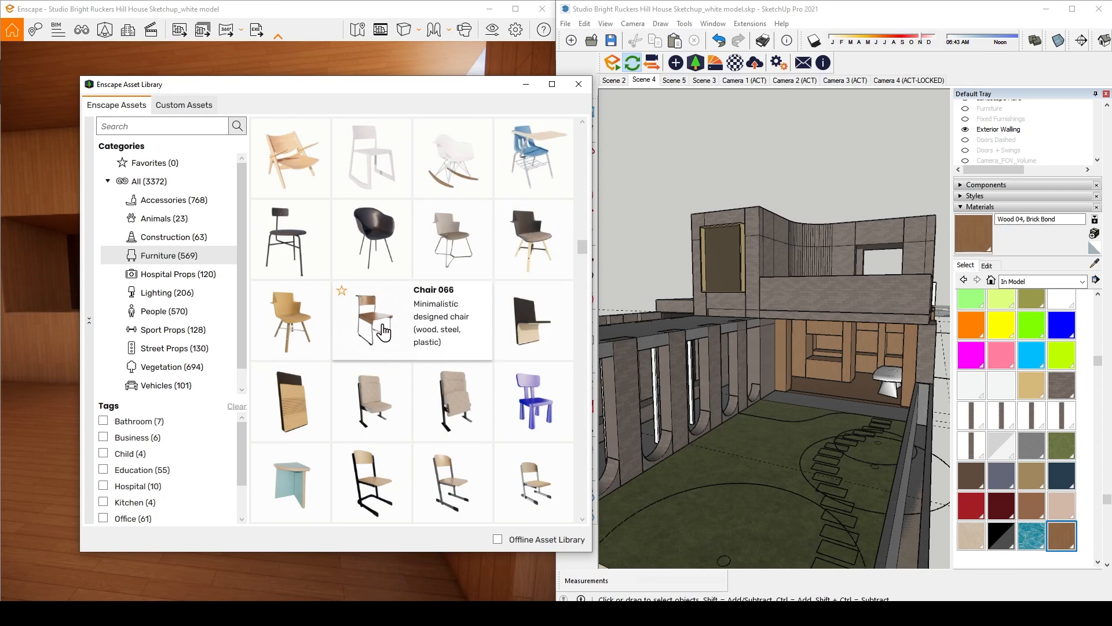
pyautogui.scroll(3, 409, 358)
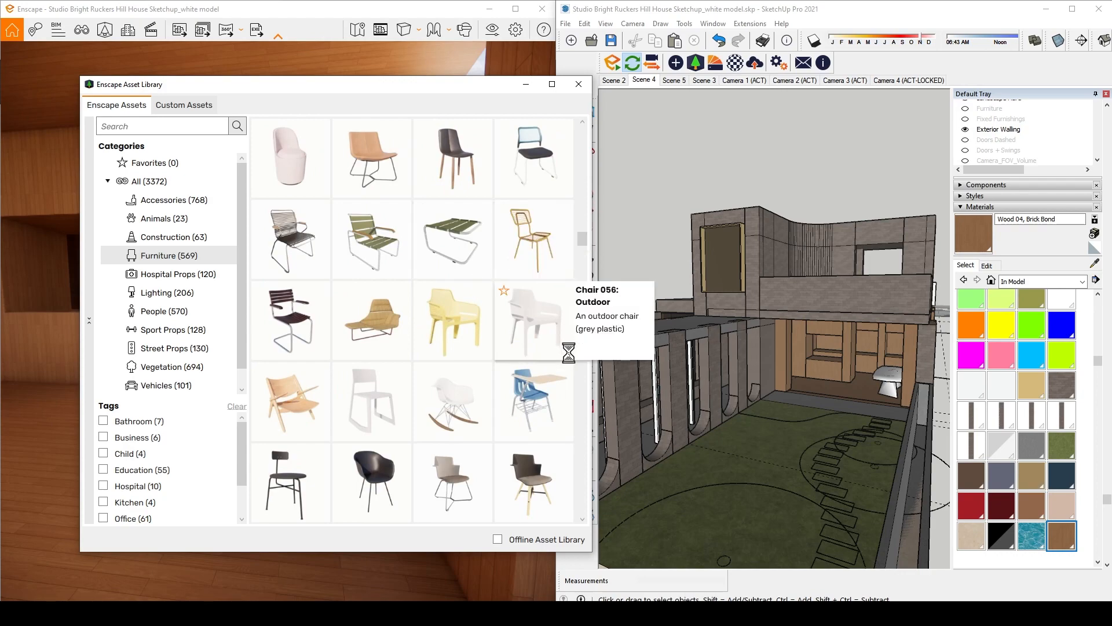
pyautogui.click(533, 325)
pyautogui.scroll(5, 865, 382)
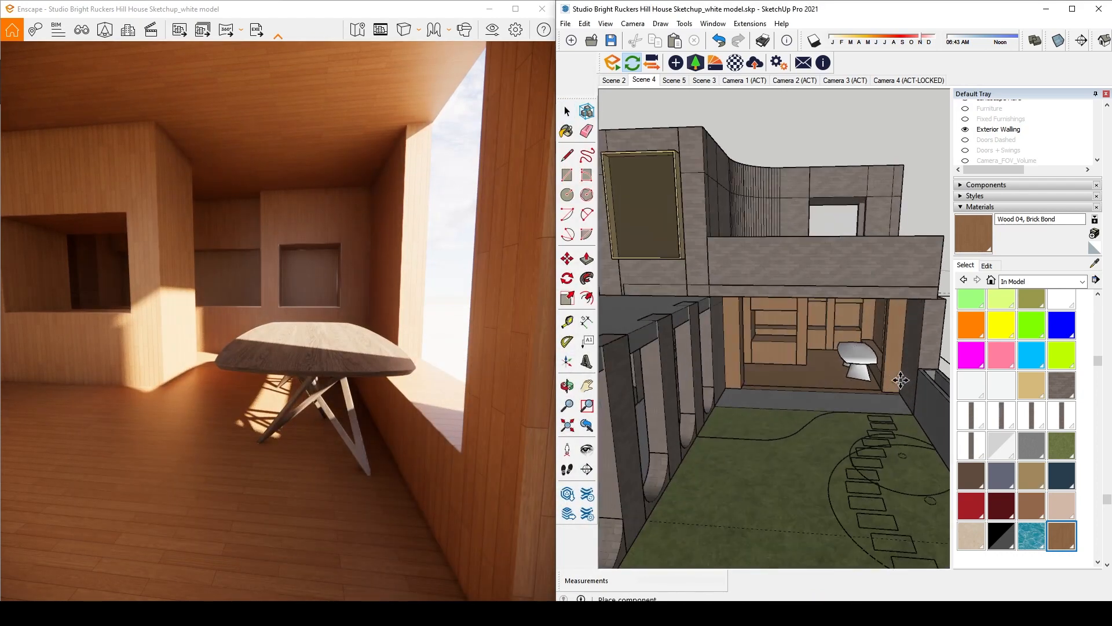
pyautogui.scroll(5, 873, 367)
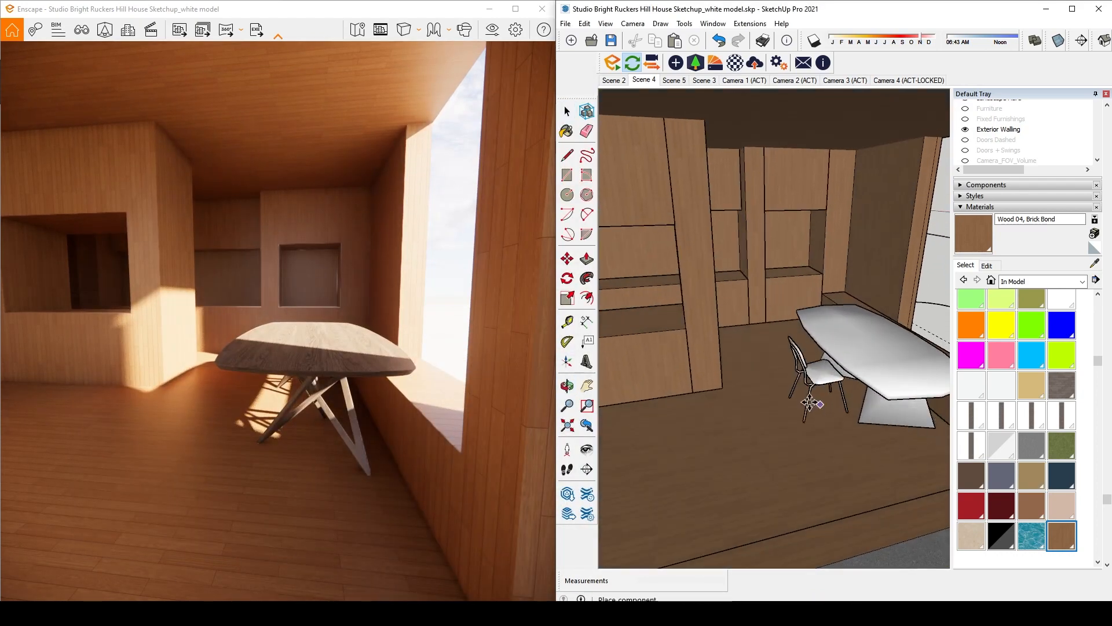
pyautogui.click(802, 380)
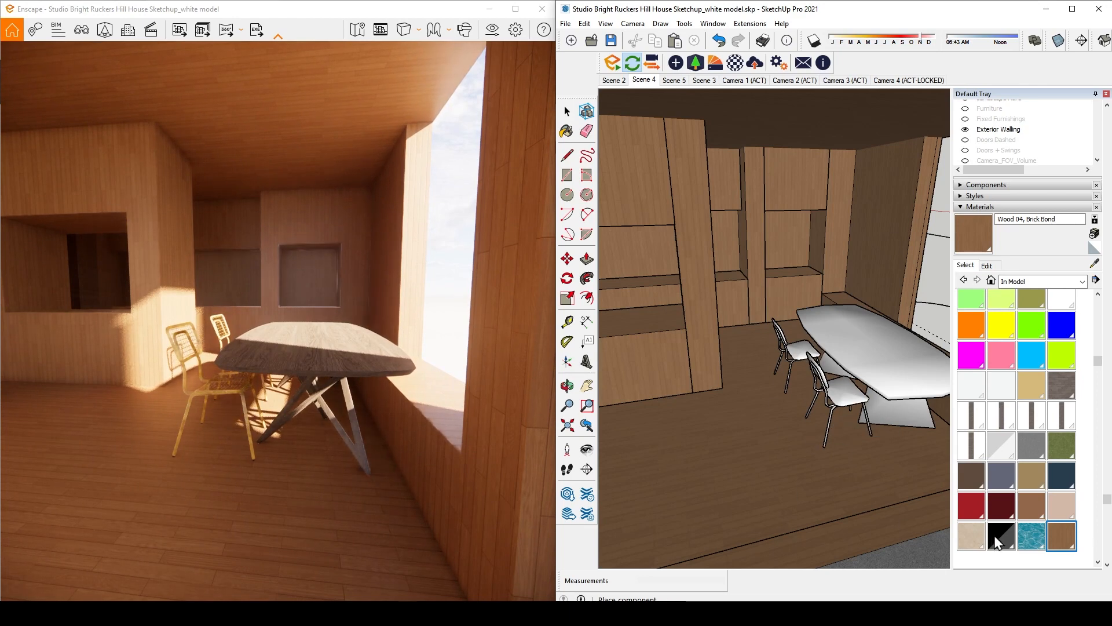
pyautogui.click(902, 481)
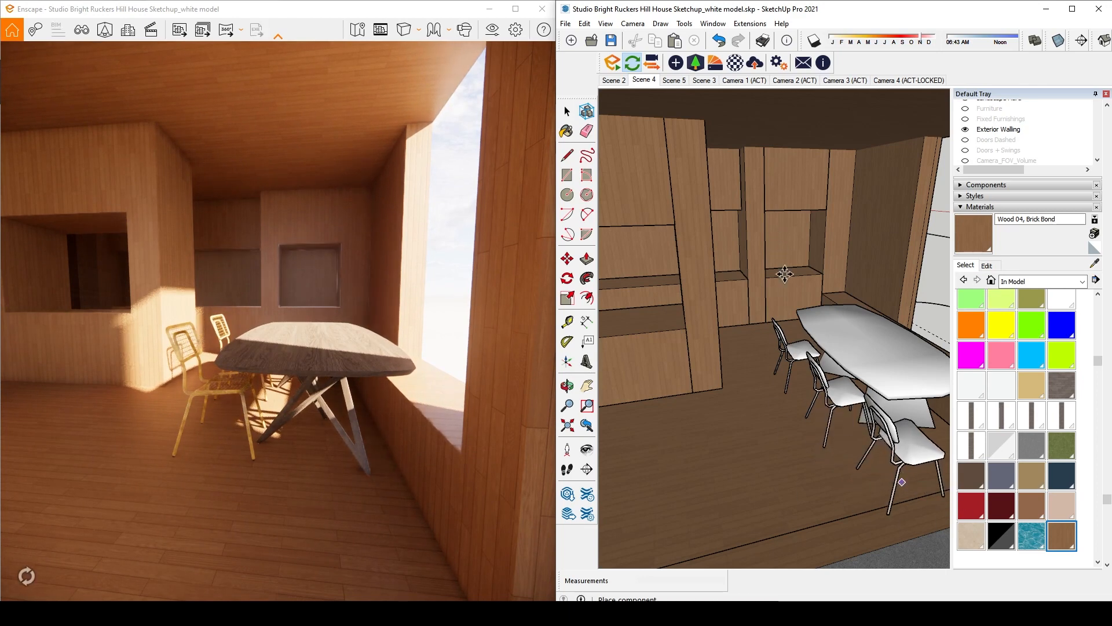
pyautogui.press('Escape')
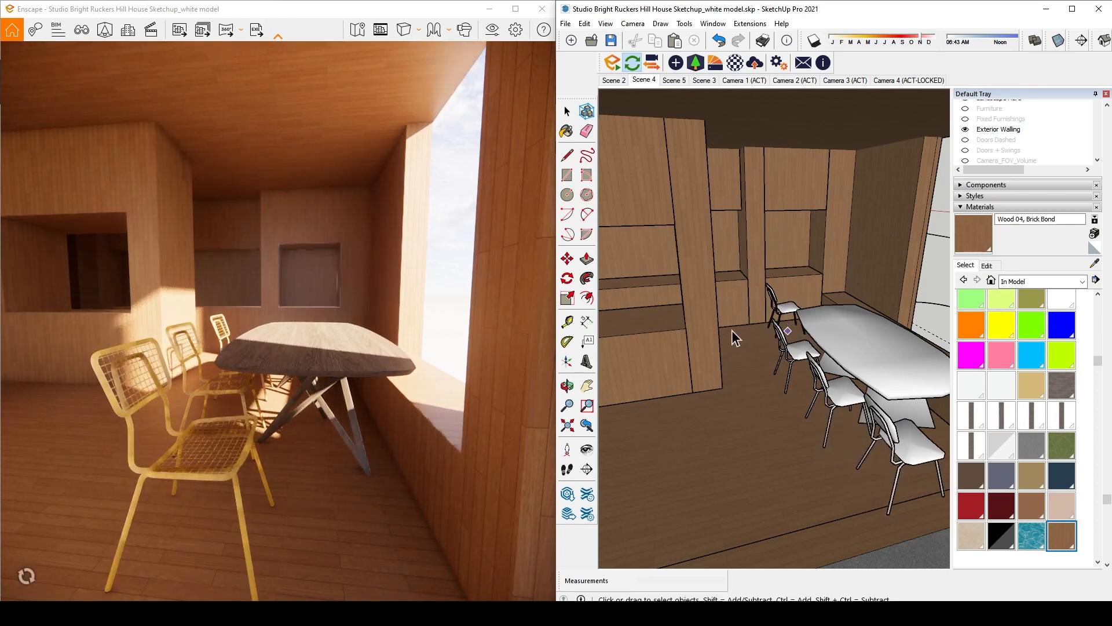
# Rotate the chair nearest the courtyard 90 degrees and move it to the near end of the table
pyautogui.click(894, 461)
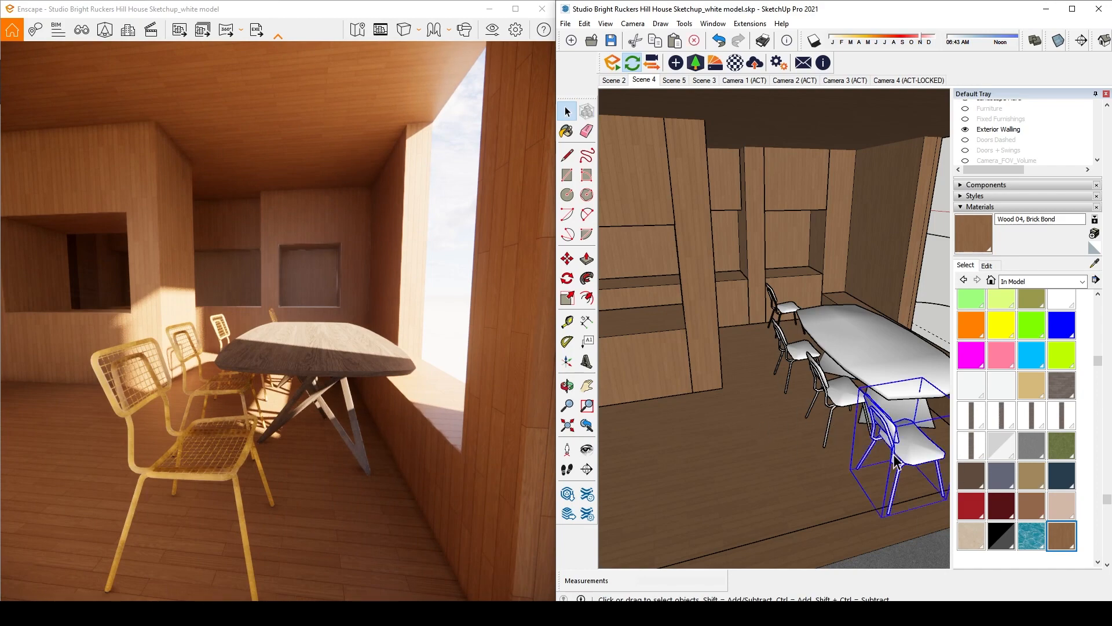
pyautogui.moveTo(860, 421)
pyautogui.mouseDown(button='middle')
pyautogui.moveTo(728, 390)
pyautogui.moveTo(785, 431)
pyautogui.moveTo(784, 464)
pyautogui.moveTo(775, 435)
pyautogui.mouseUp(button='middle')
pyautogui.press('q')
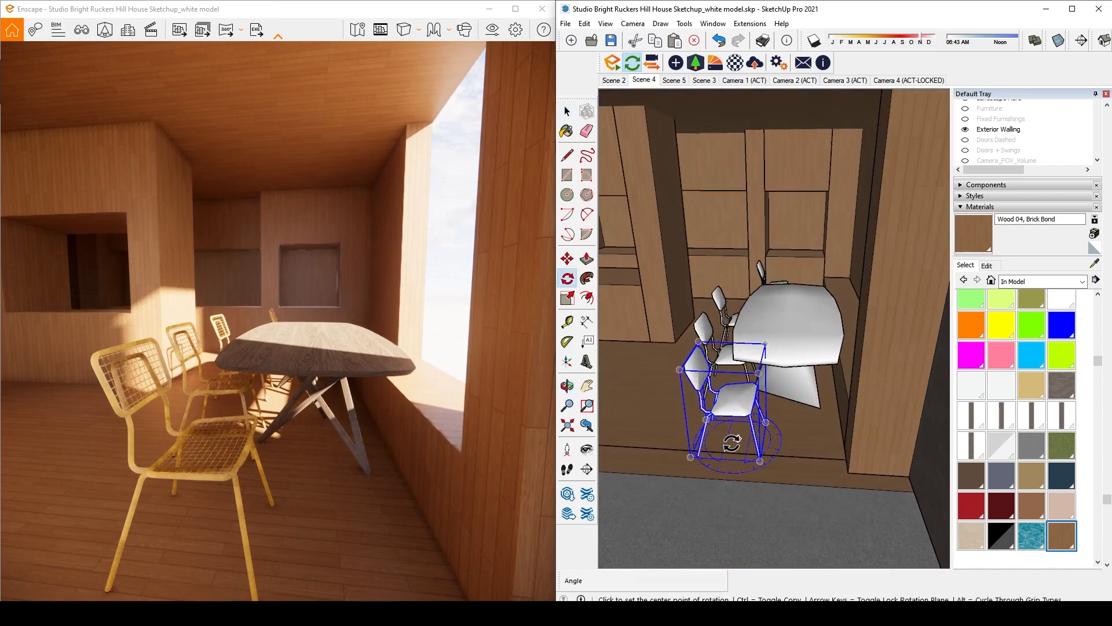
pyautogui.click(808, 443)
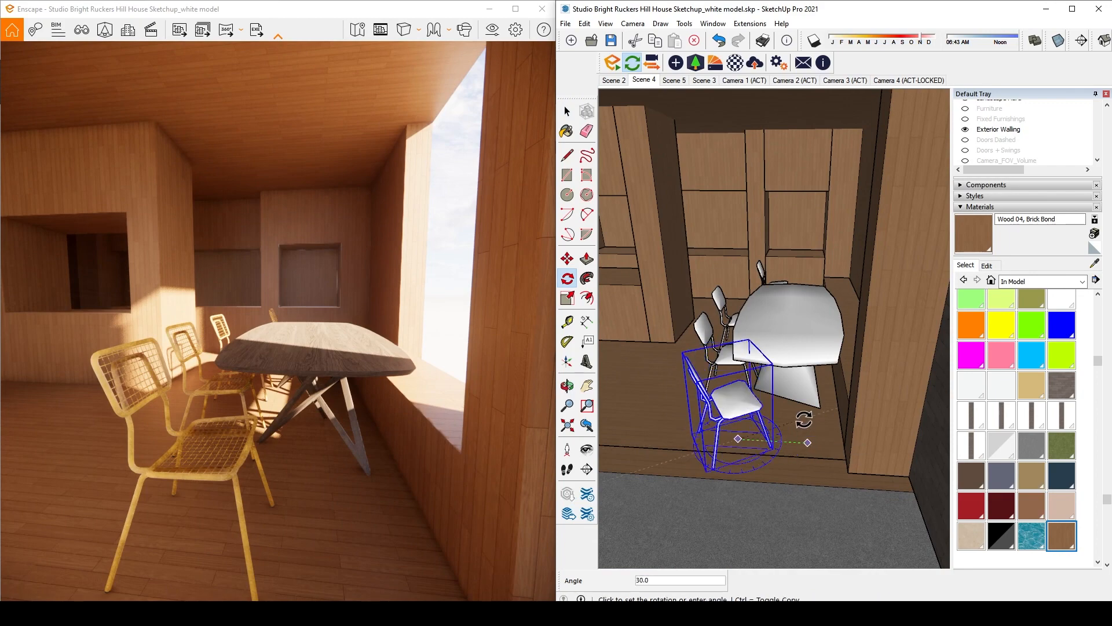
pyautogui.click(777, 418)
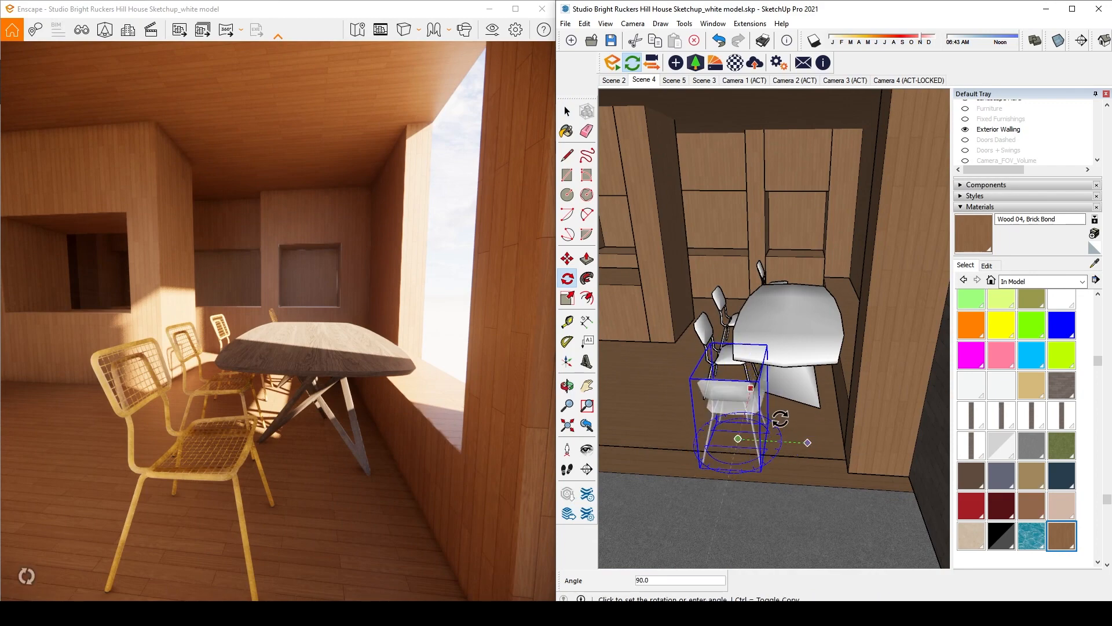
pyautogui.press('space')
pyautogui.press('m')
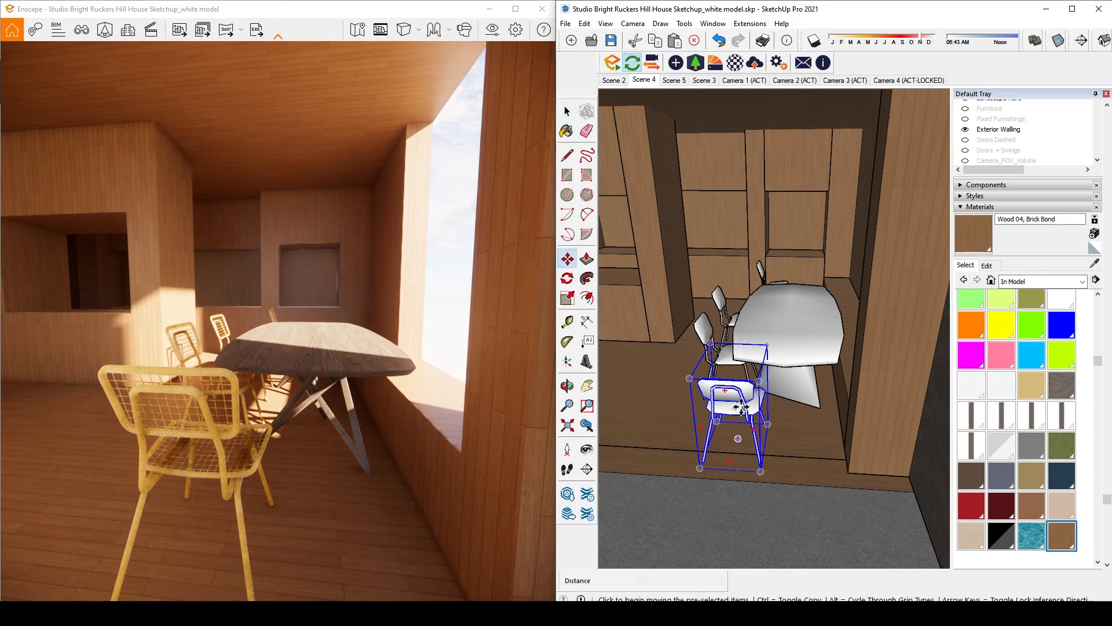
pyautogui.click(746, 408)
pyautogui.click(769, 297)
# Rotate the chair at the far end of the room so that it faces along the table's length
pyautogui.moveTo(768, 297); pyautogui.dragTo(944, 380, button='middle')
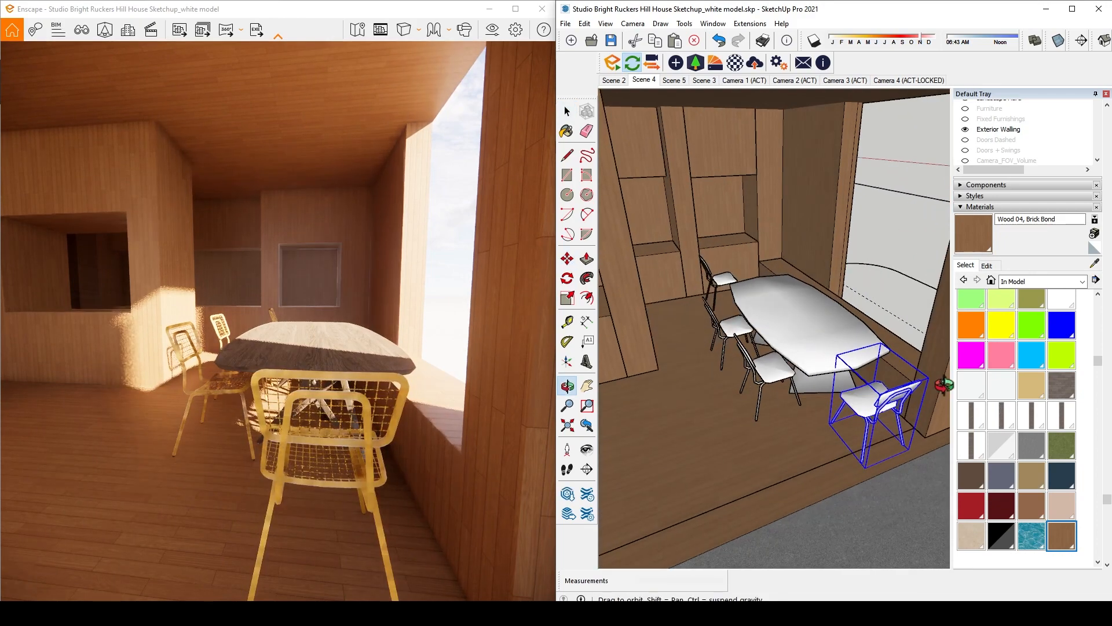
pyautogui.scroll(3, 738, 345)
pyautogui.moveTo(737, 346); pyautogui.dragTo(757, 331, button='middle')
pyautogui.scroll(-3, 776, 392)
pyautogui.scroll(-5, 775, 393)
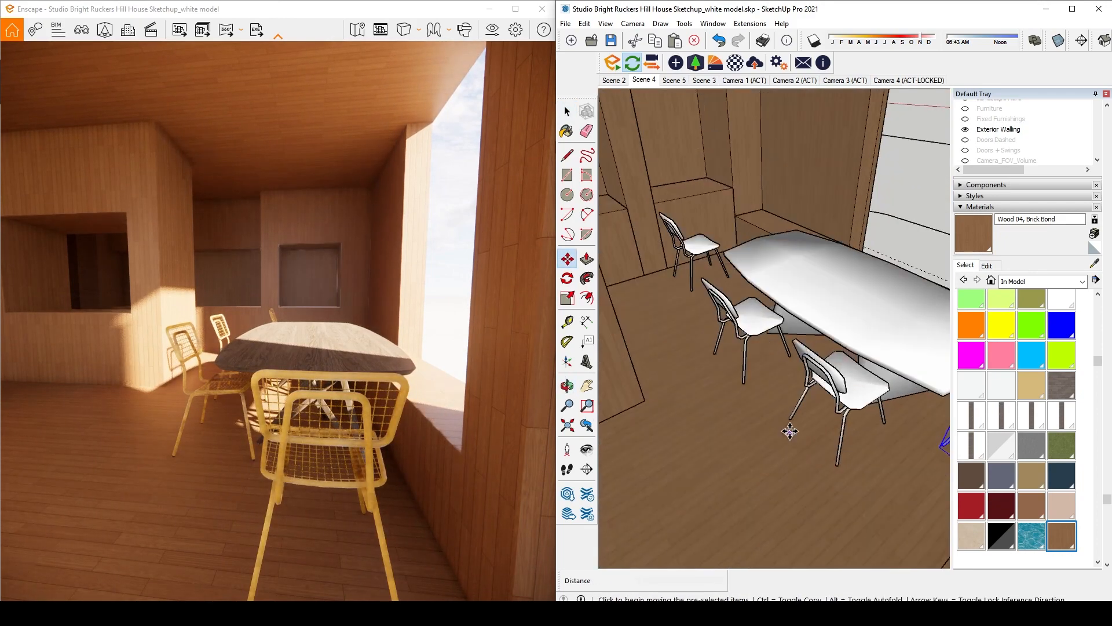
pyautogui.press('space')
pyautogui.click(703, 263)
pyautogui.press('q')
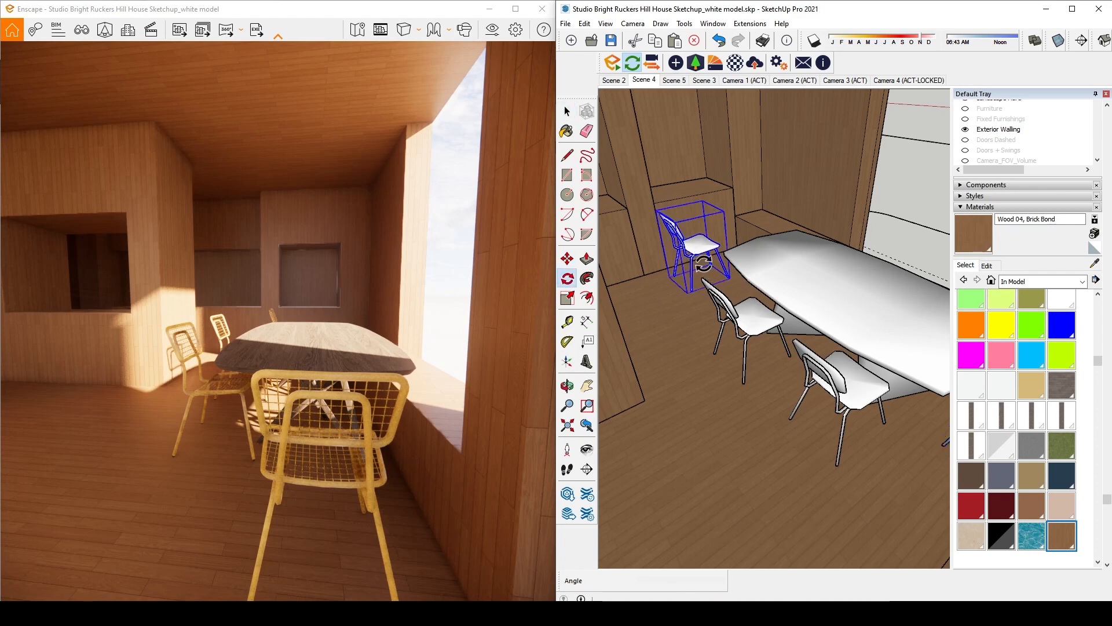
pyautogui.click(704, 277)
pyautogui.click(720, 288)
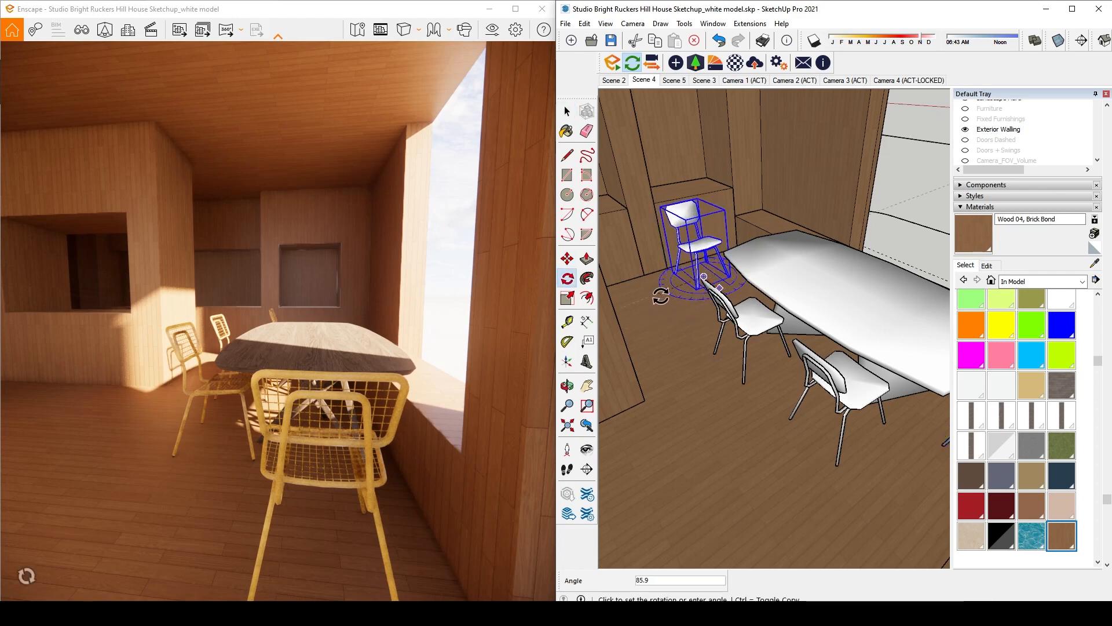
pyautogui.click(681, 267)
# Move the rotated rear chair in against the far end of the dining table
pyautogui.press('m')
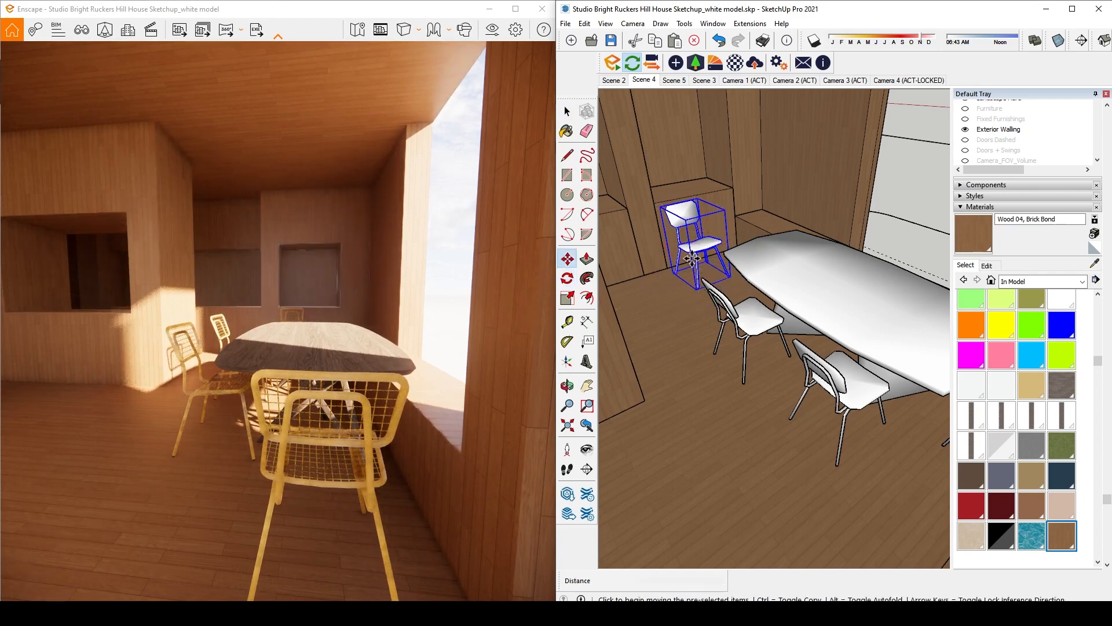
pyautogui.click(694, 249)
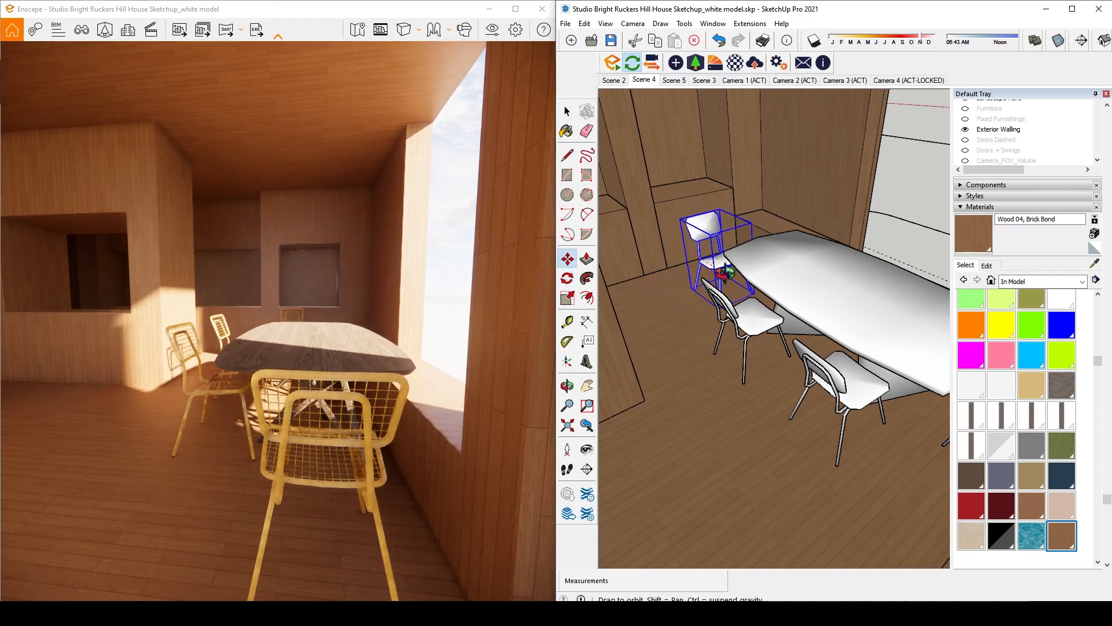
pyautogui.moveTo(719, 254)
pyautogui.mouseDown(button='middle')
pyautogui.moveTo(802, 292)
pyautogui.moveTo(747, 273)
pyautogui.mouseUp(button='middle')
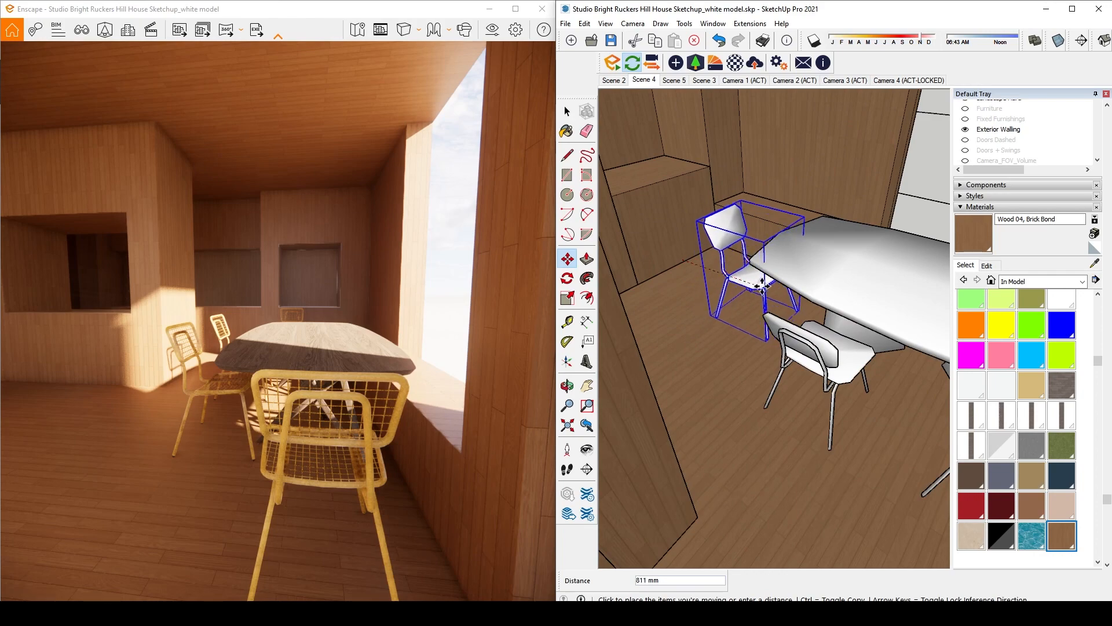
pyautogui.click(746, 280)
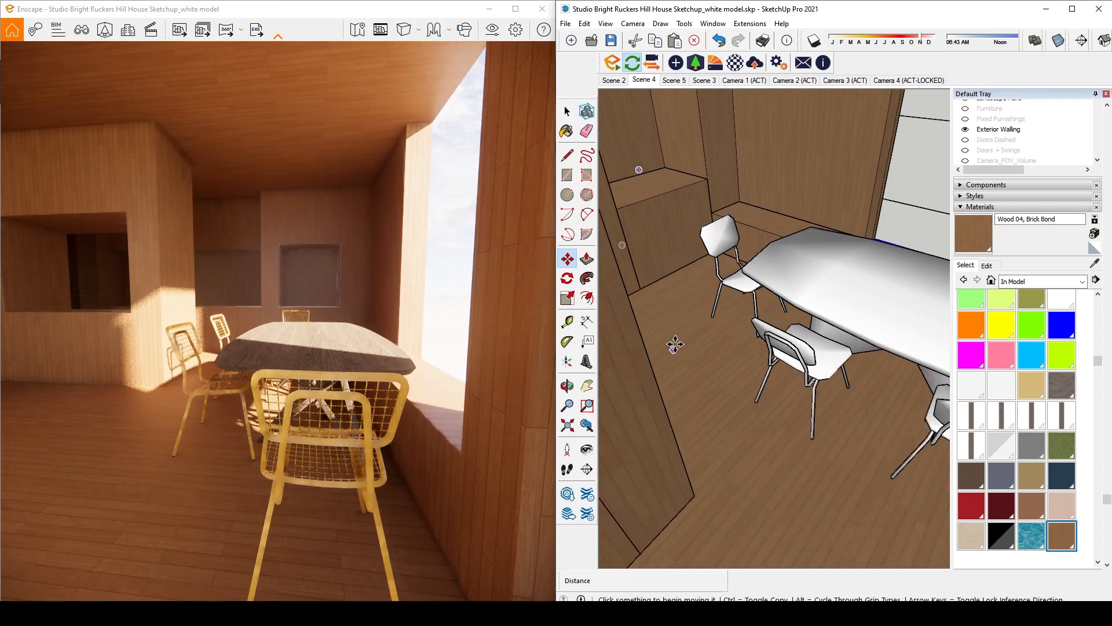
# Inspect the furnished room from the lawn and up close in the Enscape render, and open the Video Editor
pyautogui.moveTo(665, 340); pyautogui.dragTo(615, 418, button='middle')
pyautogui.scroll(-5, 326, 261)
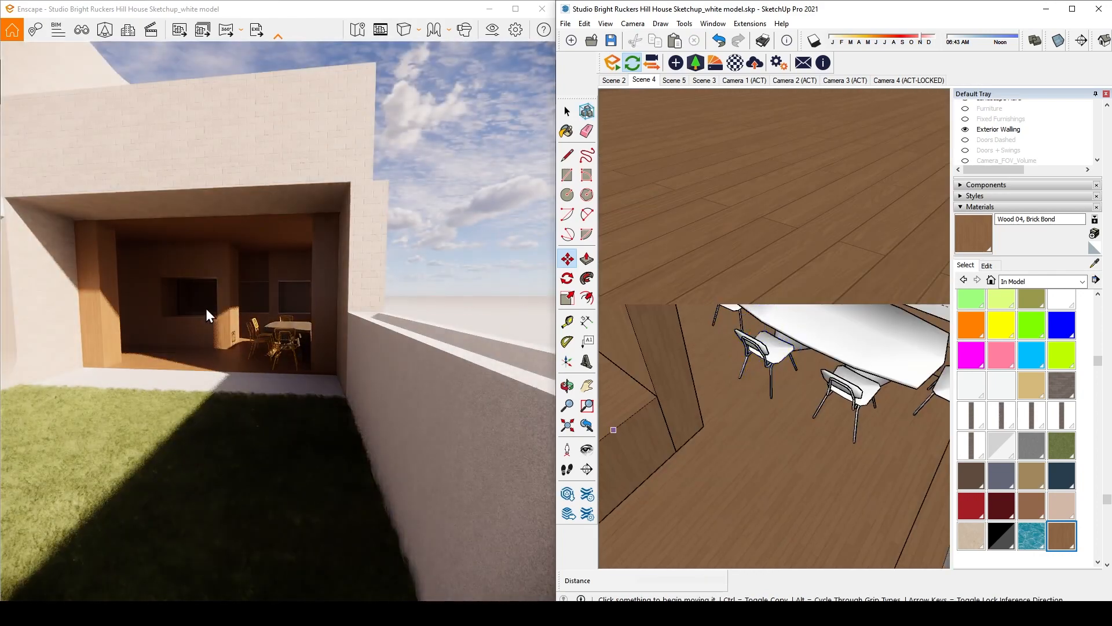
pyautogui.scroll(5, 242, 342)
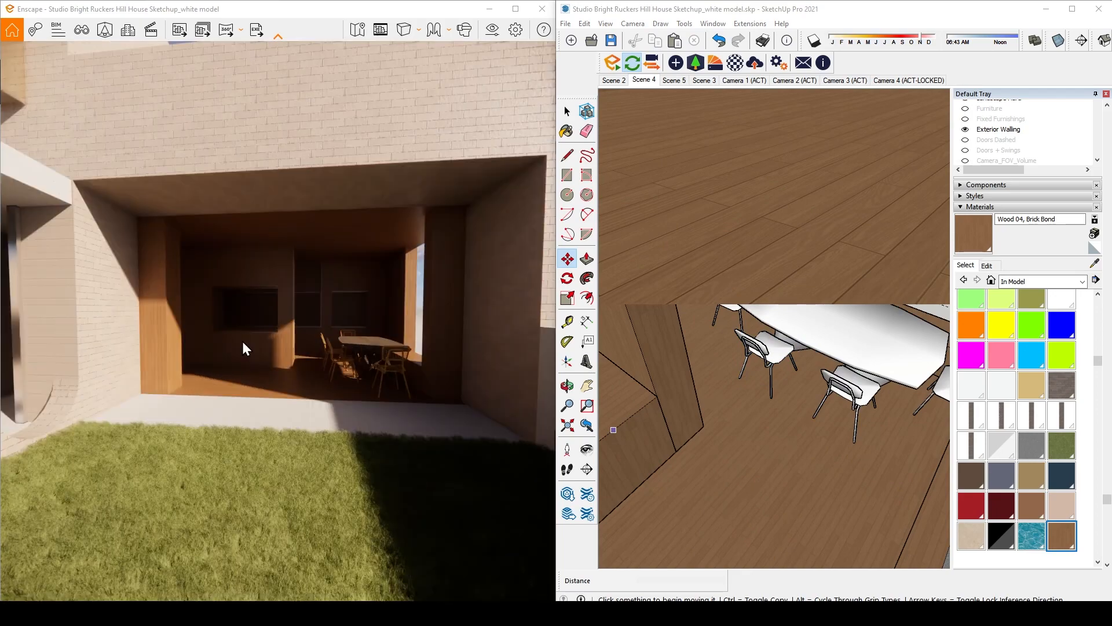
pyautogui.scroll(5, 242, 342)
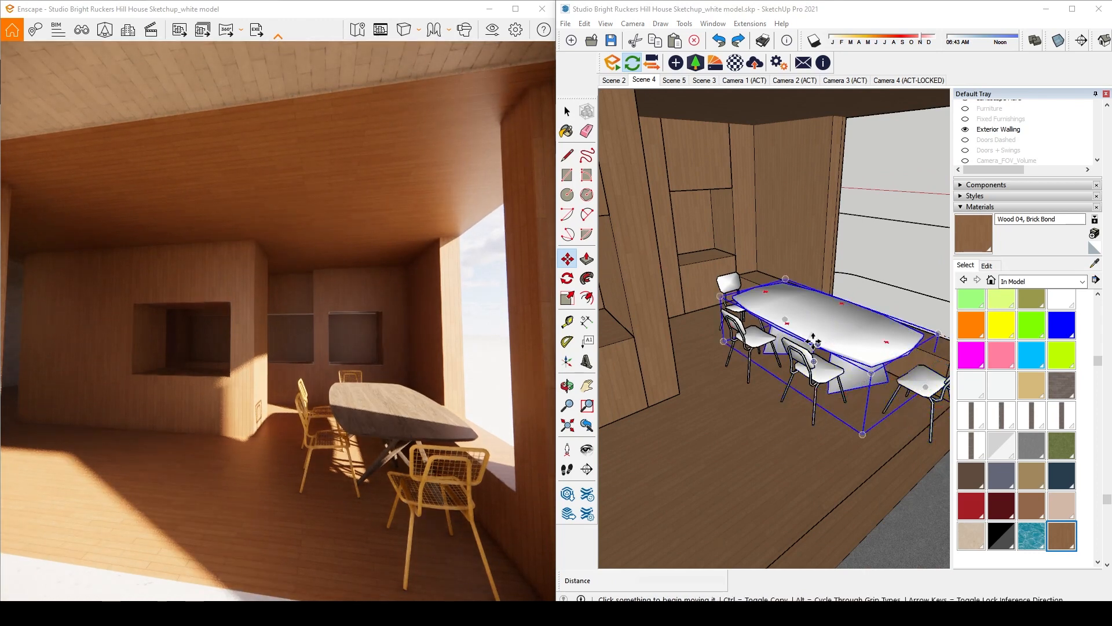
pyautogui.click(150, 29)
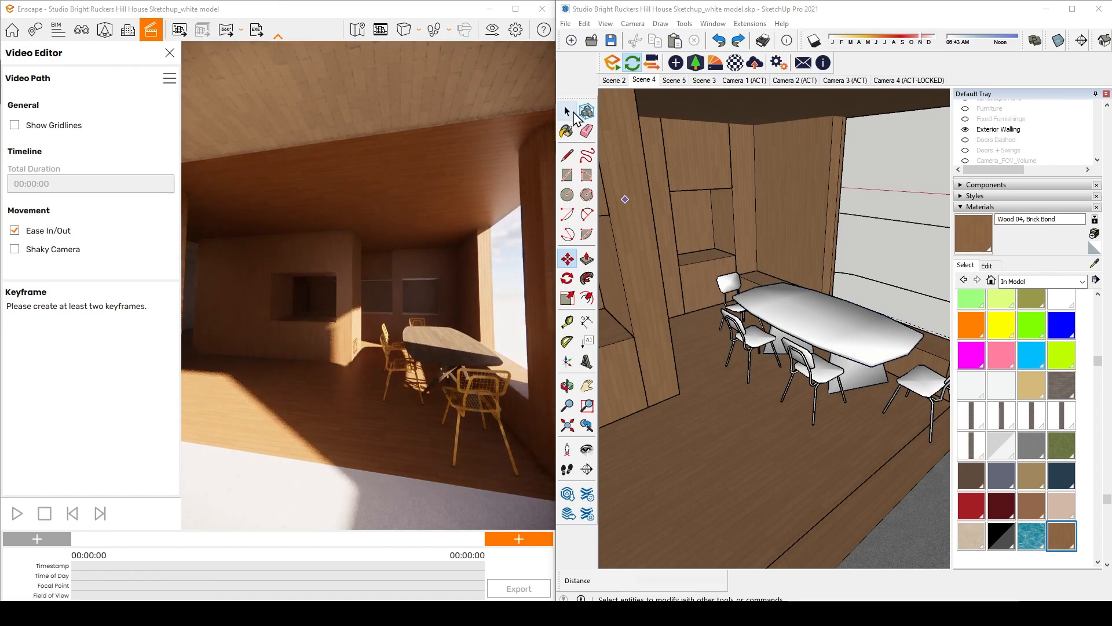
# Delete the dining table and all four chairs from the wood-lined room
pyautogui.click(567, 111)
pyautogui.press('Delete')
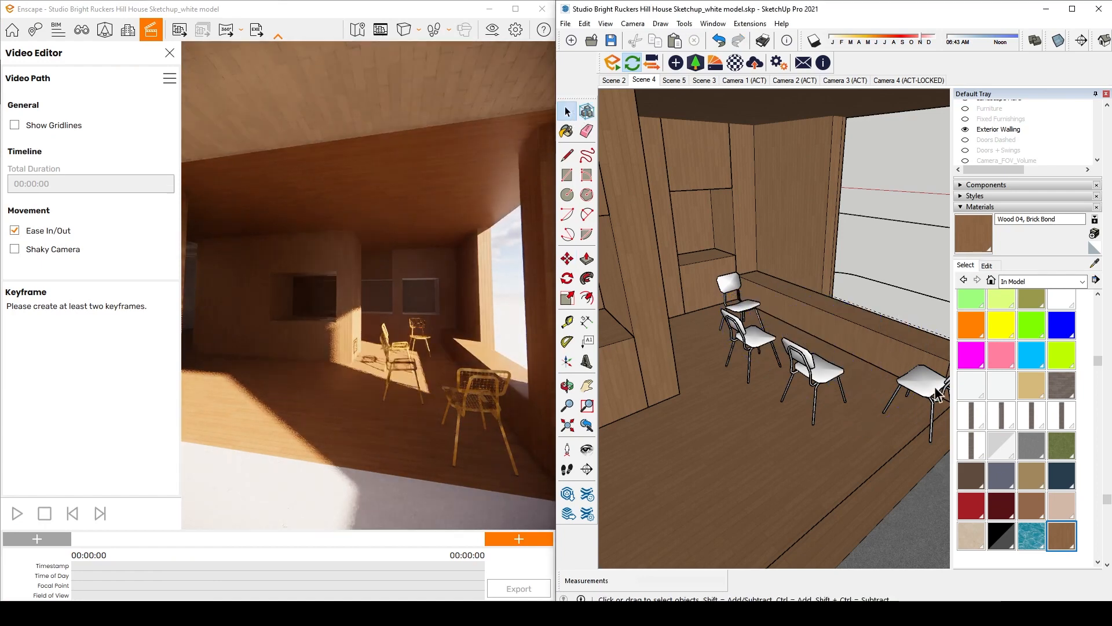
pyautogui.click(927, 396)
pyautogui.press('Delete')
pyautogui.click(817, 371)
pyautogui.press('Delete')
pyautogui.click(744, 337)
pyautogui.press('Delete')
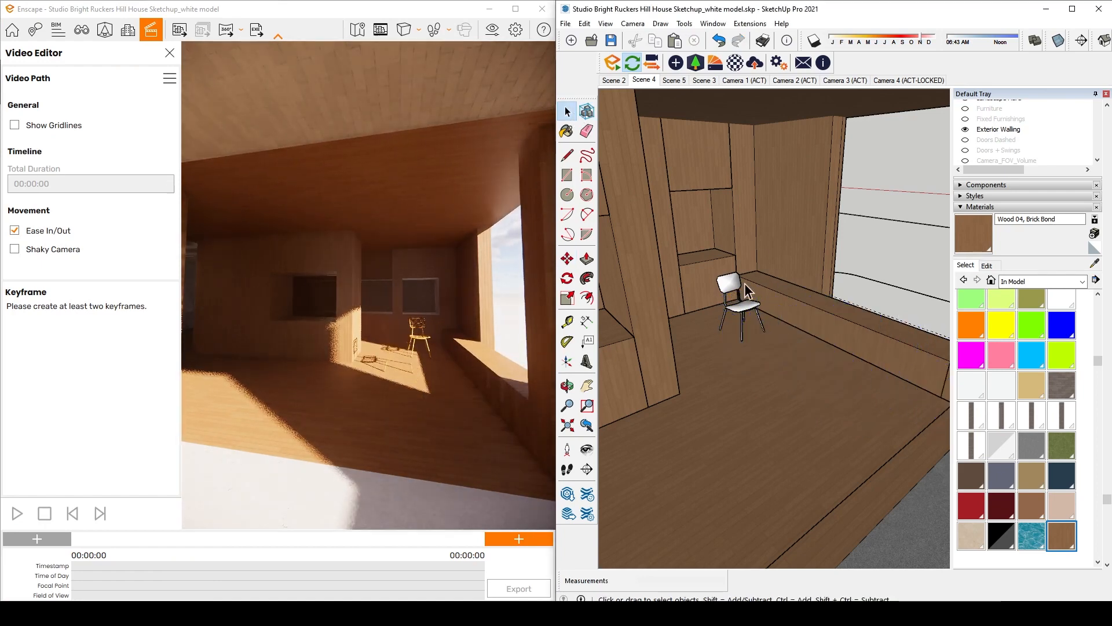
pyautogui.click(746, 310)
pyautogui.press('Delete')
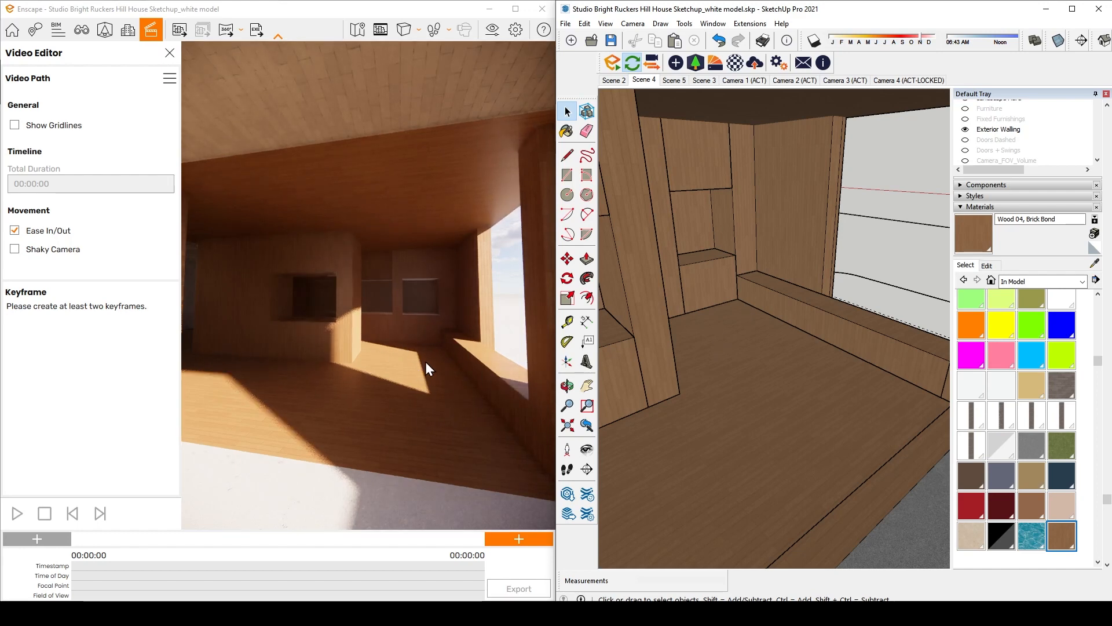
# Find an exercise bike in the Enscape Asset Library's Sport Props category and place it on the floor of the wood-lined room
pyautogui.moveTo(432, 375); pyautogui.dragTo(445, 284)
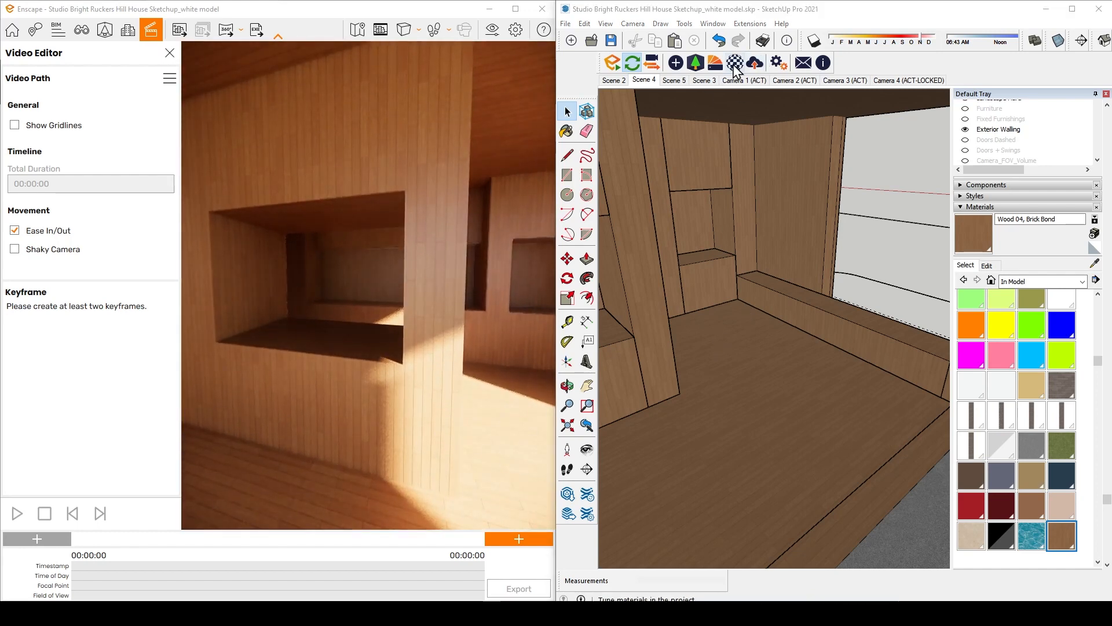
pyautogui.click(695, 63)
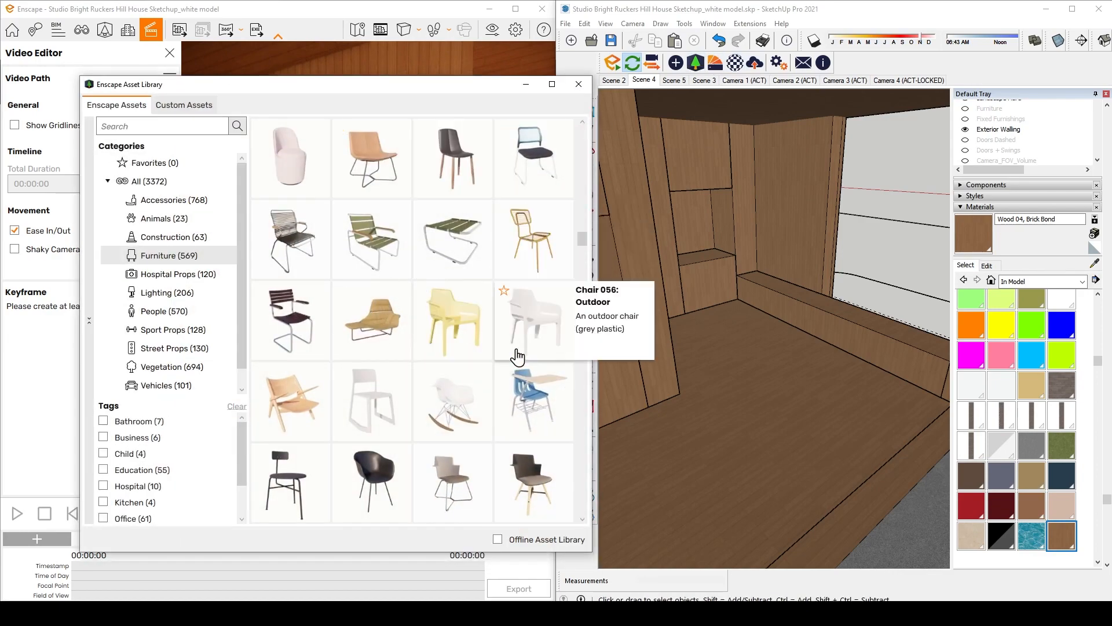
pyautogui.scroll(-4, 488, 382)
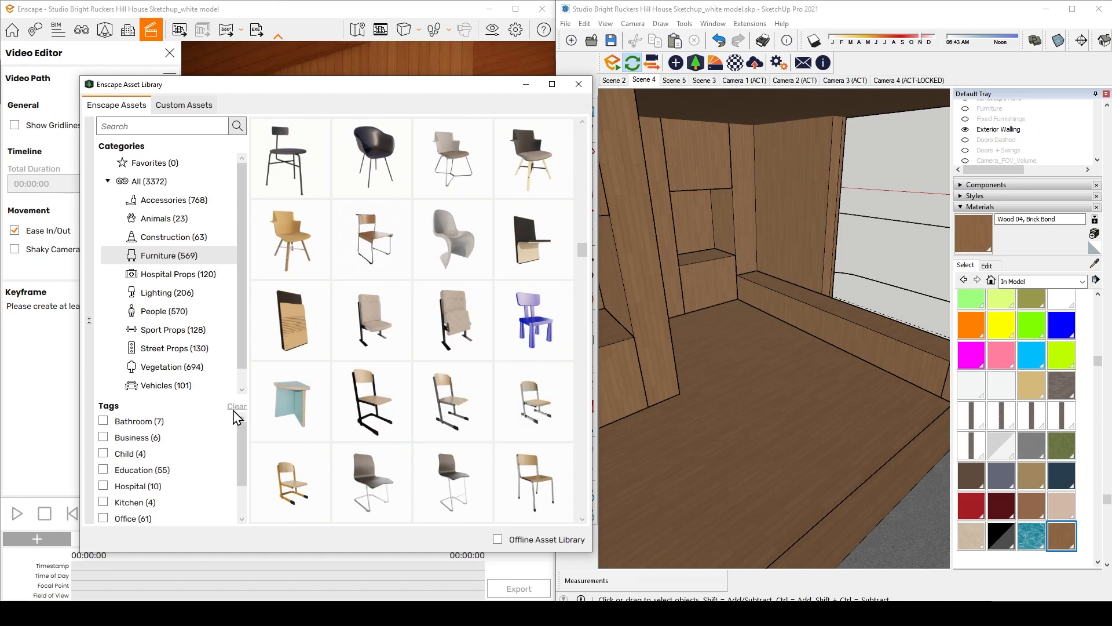
pyautogui.moveTo(404, 93); pyautogui.dragTo(658, 148)
pyautogui.moveTo(641, 285)
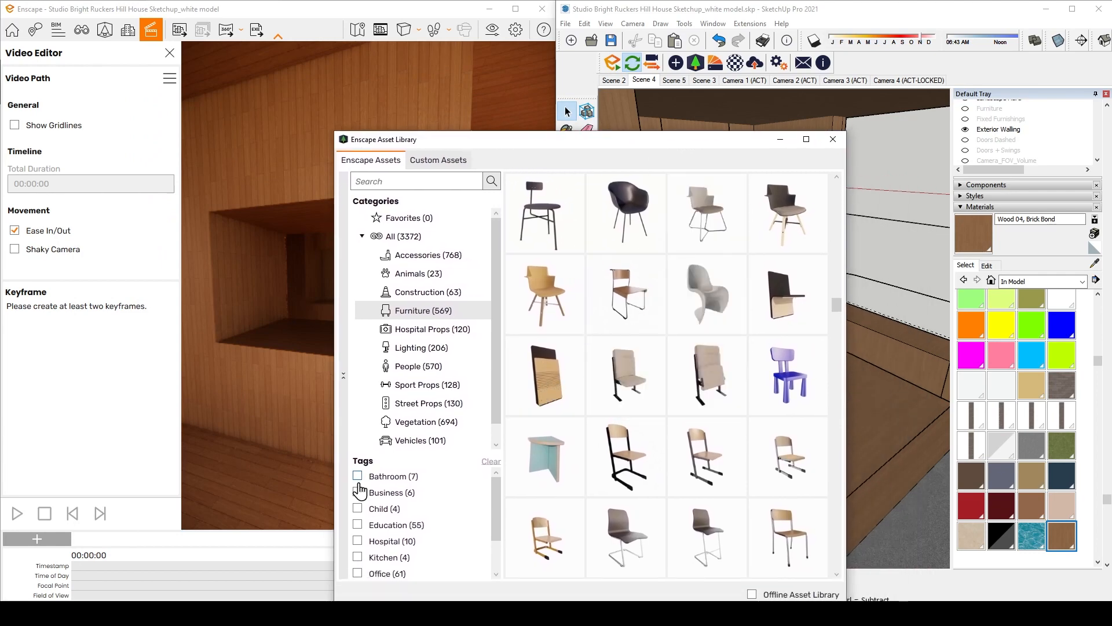
pyautogui.click(412, 384)
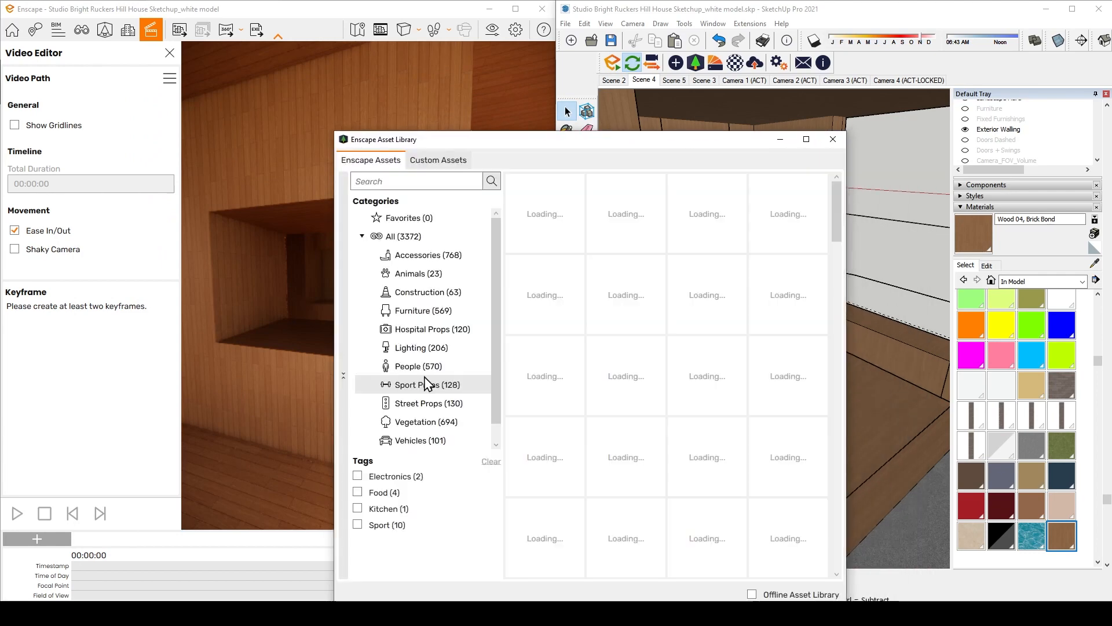
pyautogui.moveTo(632, 160); pyautogui.dragTo(464, 136)
pyautogui.scroll(-3, 497, 234)
pyautogui.scroll(-10, 497, 234)
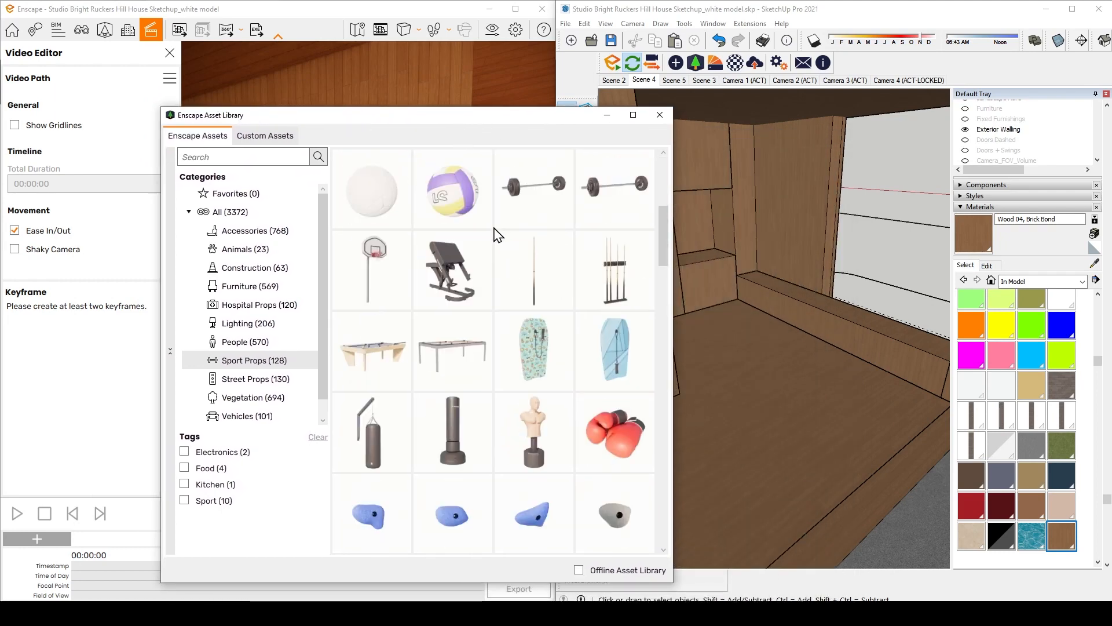
pyautogui.scroll(-10, 498, 234)
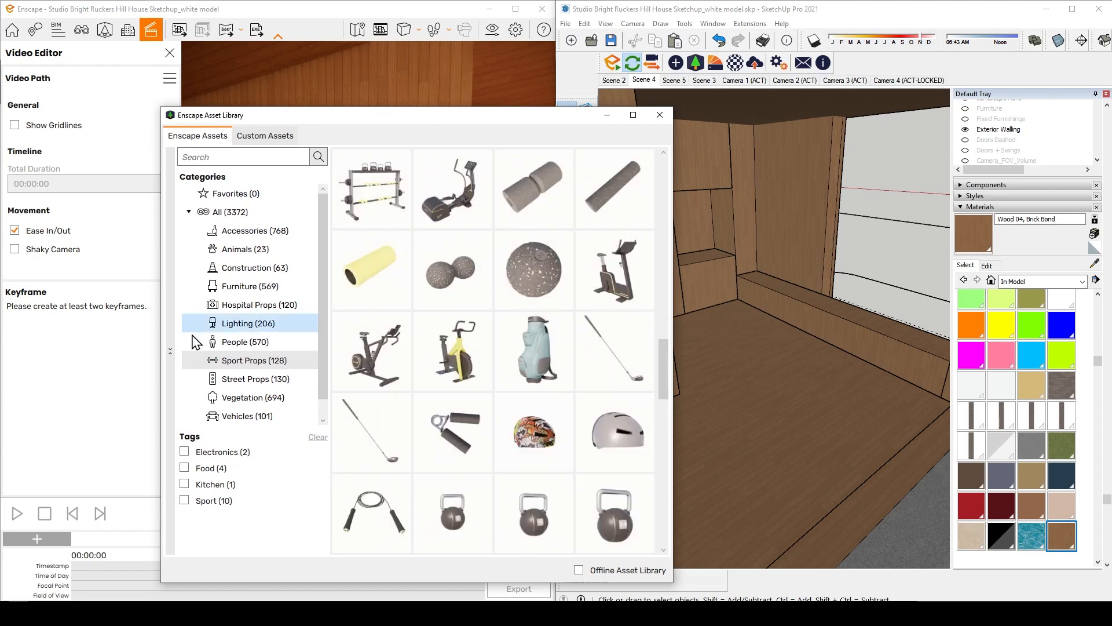
pyautogui.click(613, 279)
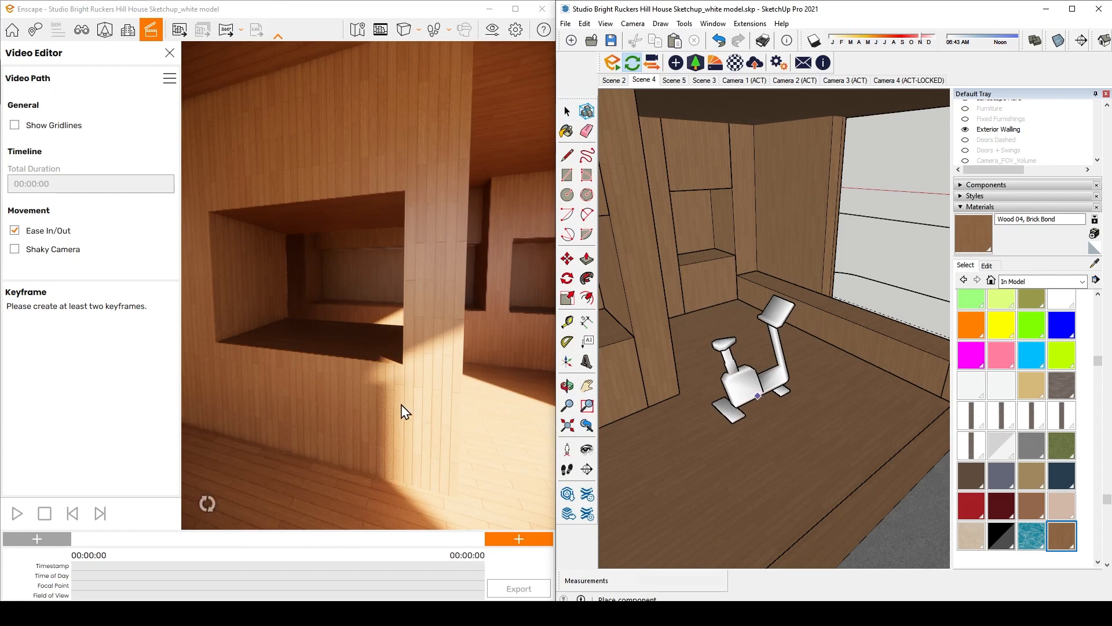
# Check the exercise bike in the Enscape render, then delete it from the wood-lined room
pyautogui.moveTo(402, 406); pyautogui.dragTo(470, 406)
pyautogui.press('s')
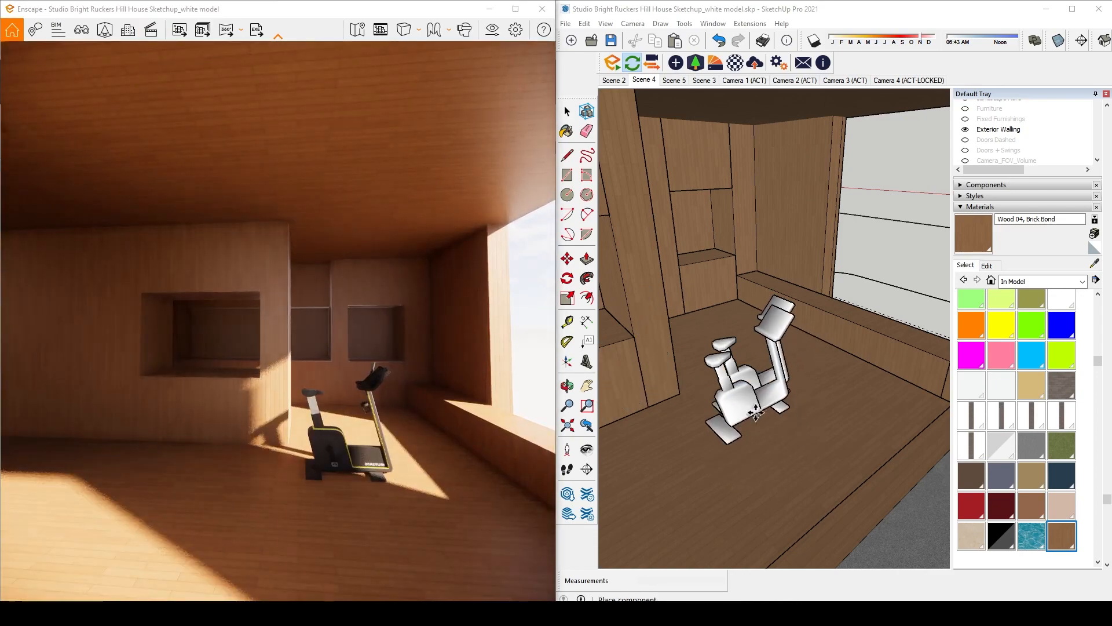
pyautogui.click(568, 110)
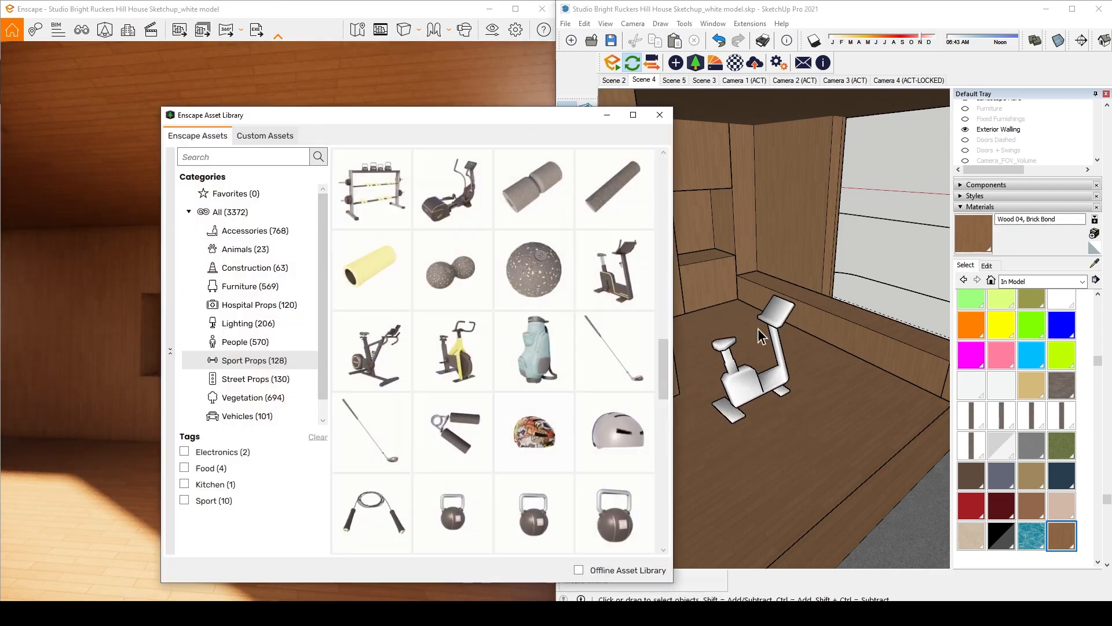
pyautogui.click(606, 118)
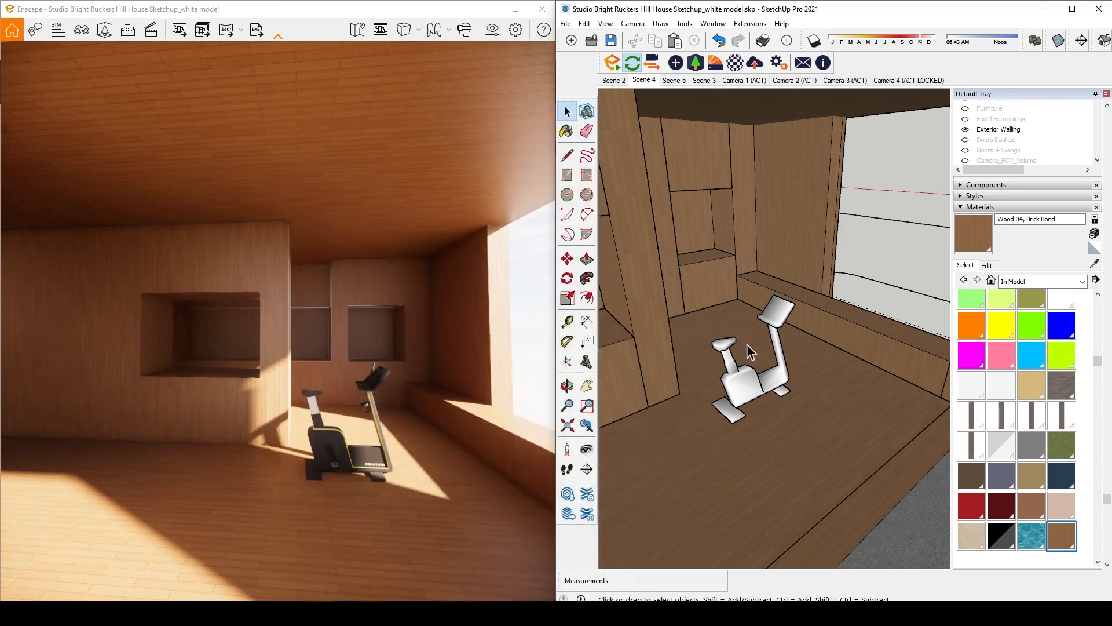
pyautogui.click(744, 383)
pyautogui.press('Delete')
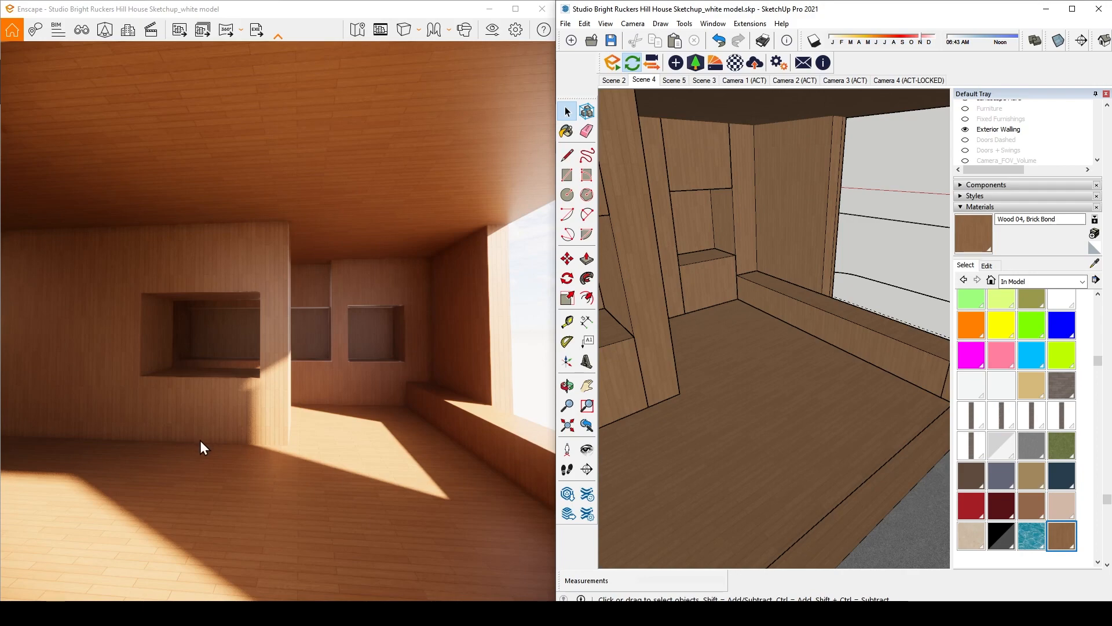
# Inspect the emptied wood-lined room in the Enscape render, from inside and from the lawn
pyautogui.scroll(2, 134, 350)
pyautogui.scroll(-1, 253, 406)
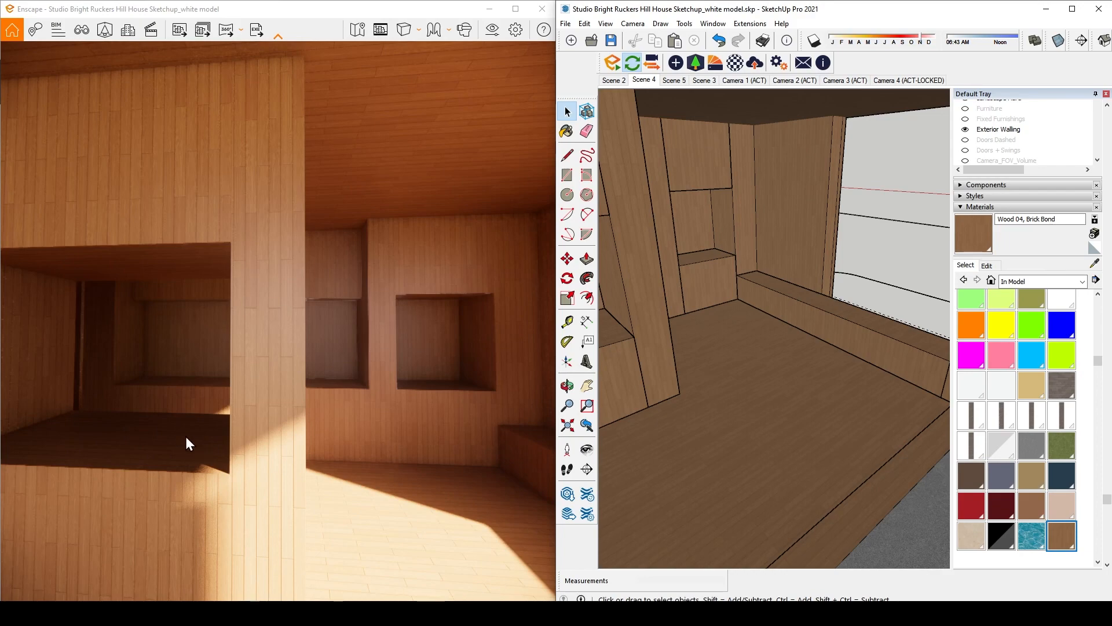
pyautogui.moveTo(264, 436); pyautogui.dragTo(168, 437)
pyautogui.press('s')
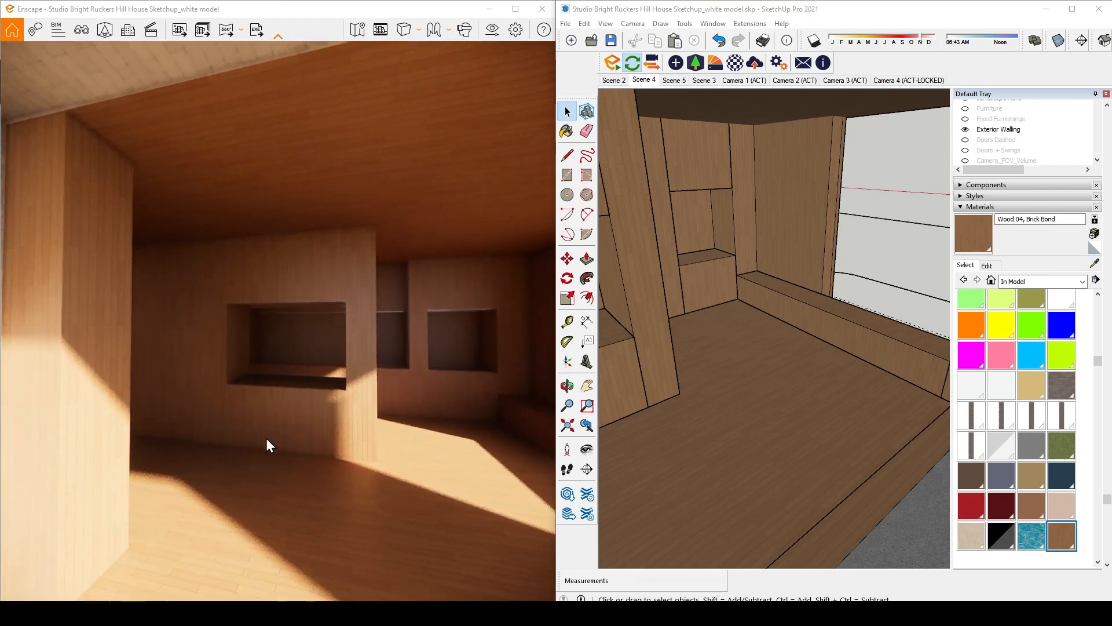
pyautogui.moveTo(265, 438); pyautogui.dragTo(249, 388)
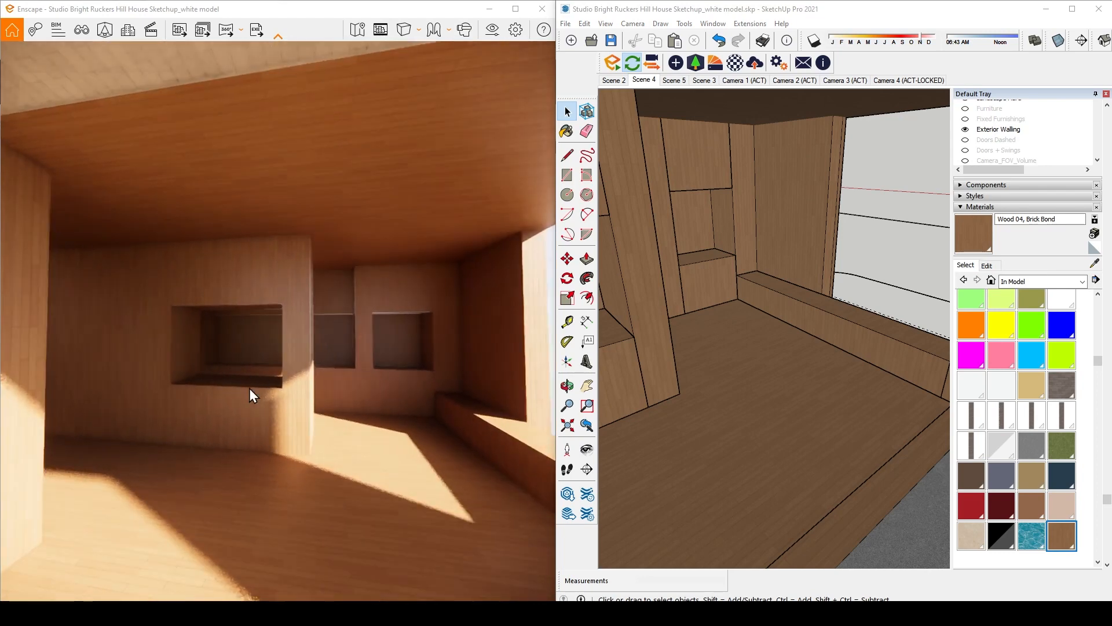
pyautogui.moveTo(308, 439); pyautogui.dragTo(272, 441)
pyautogui.press('s')
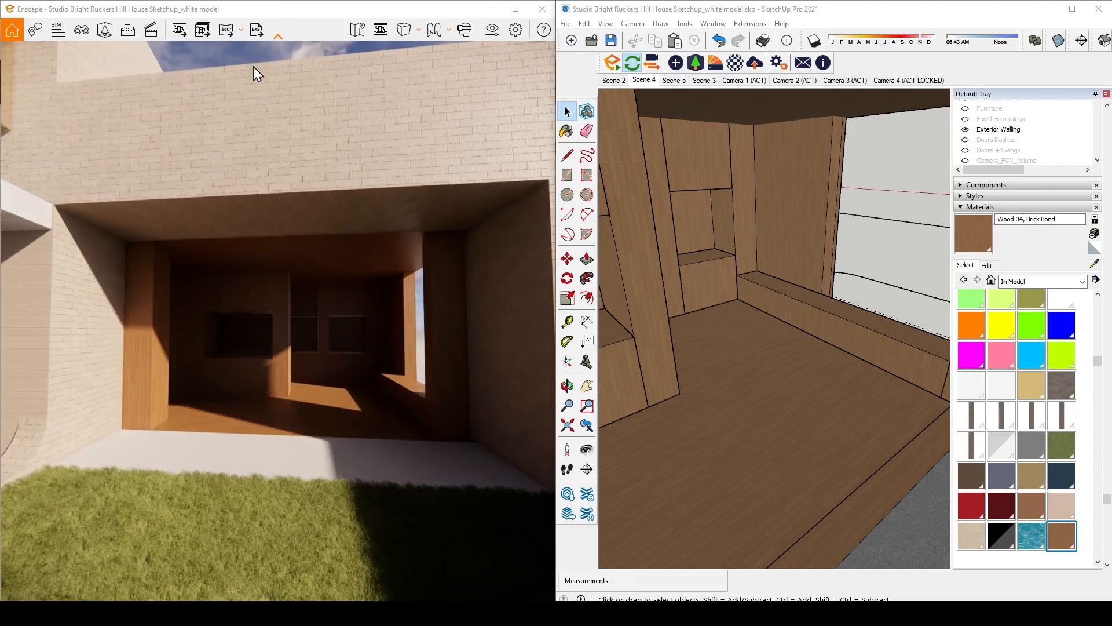
# Place a standing woman with crossed arms from the Enscape Asset Library's People category on the wood-lined room's floor
pyautogui.click(695, 63)
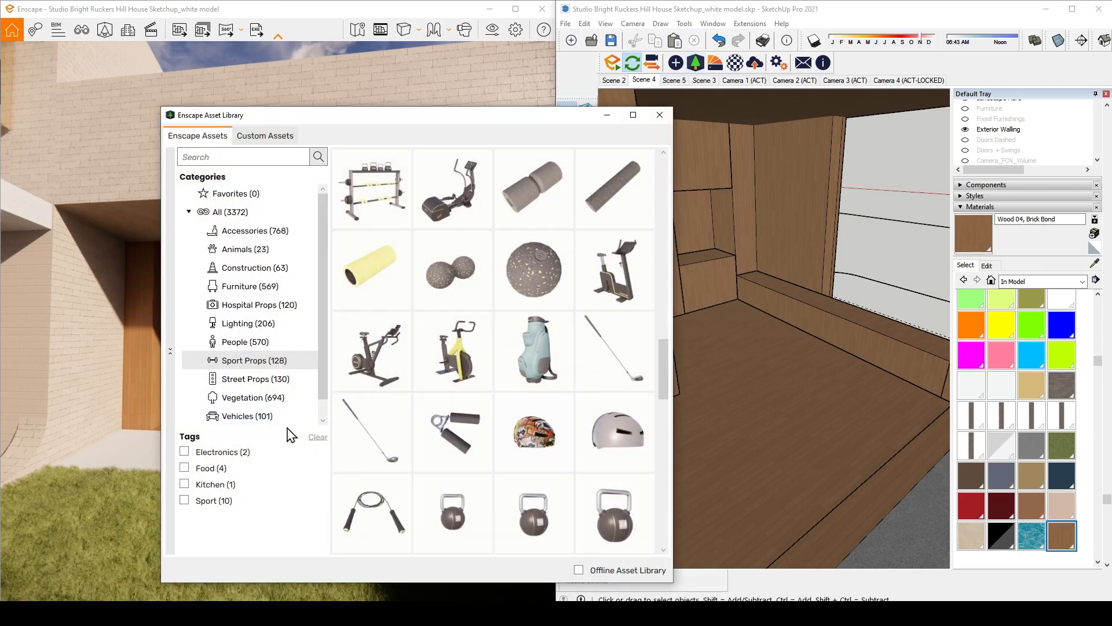
pyautogui.click(244, 343)
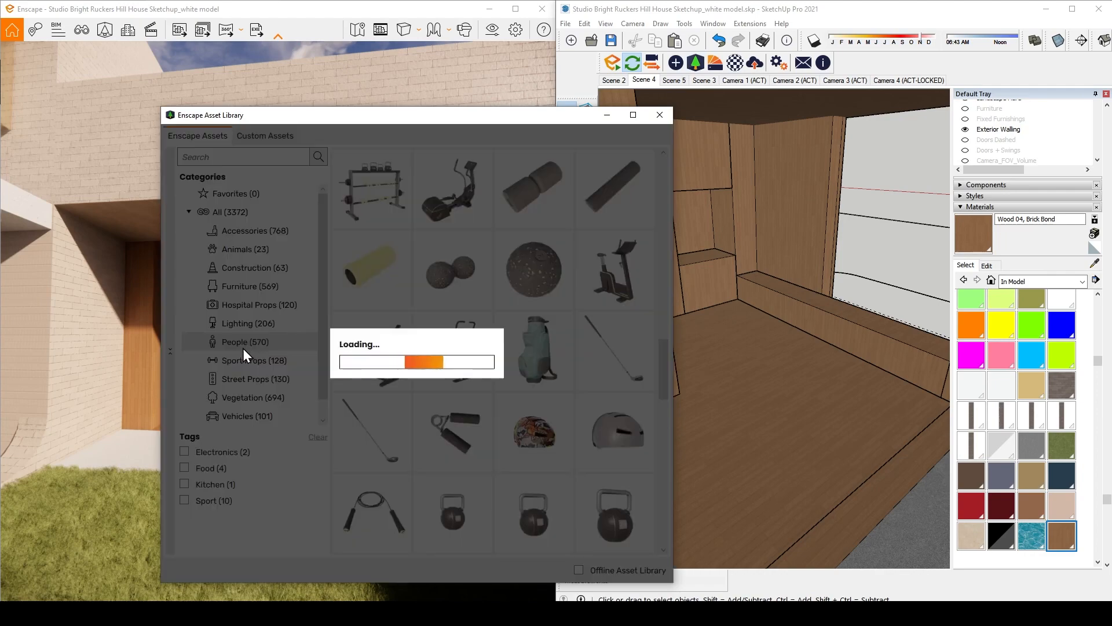
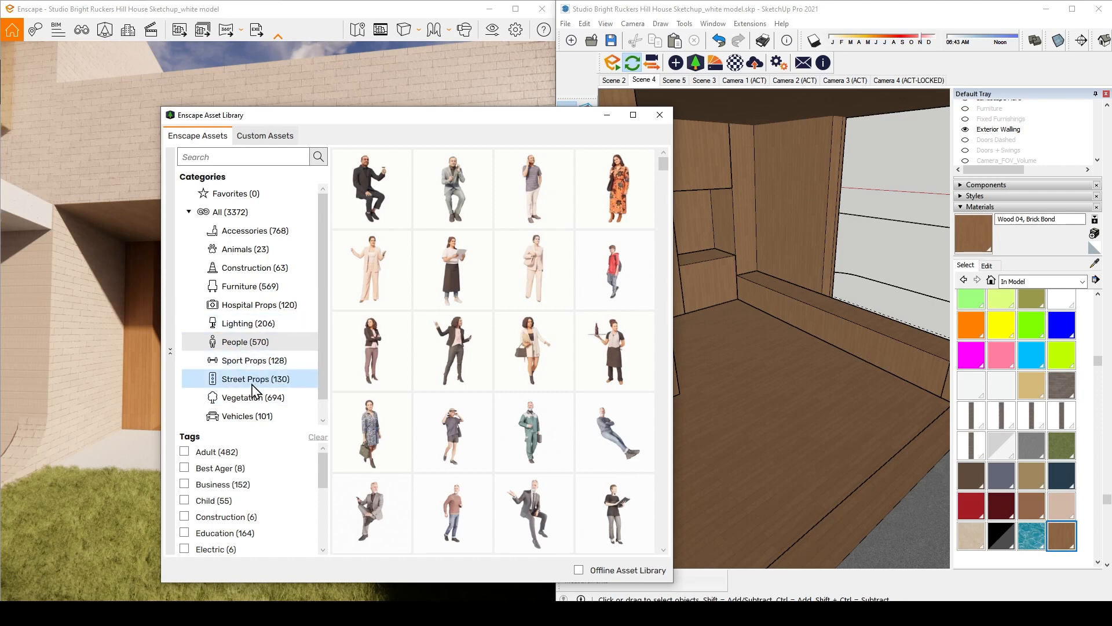
pyautogui.moveTo(383, 364)
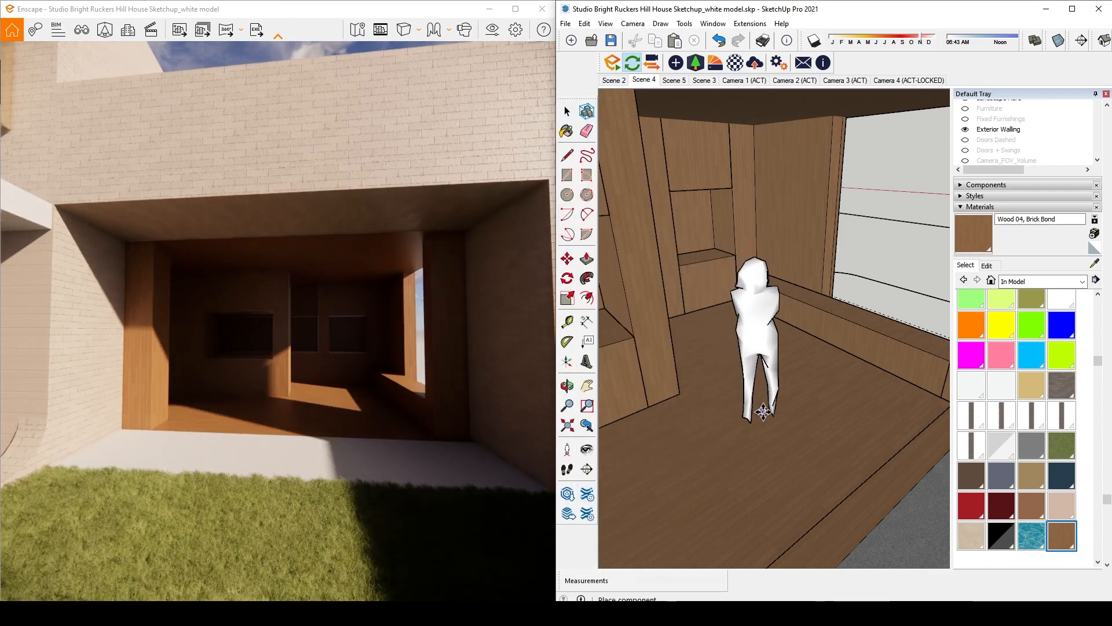
pyautogui.click(771, 476)
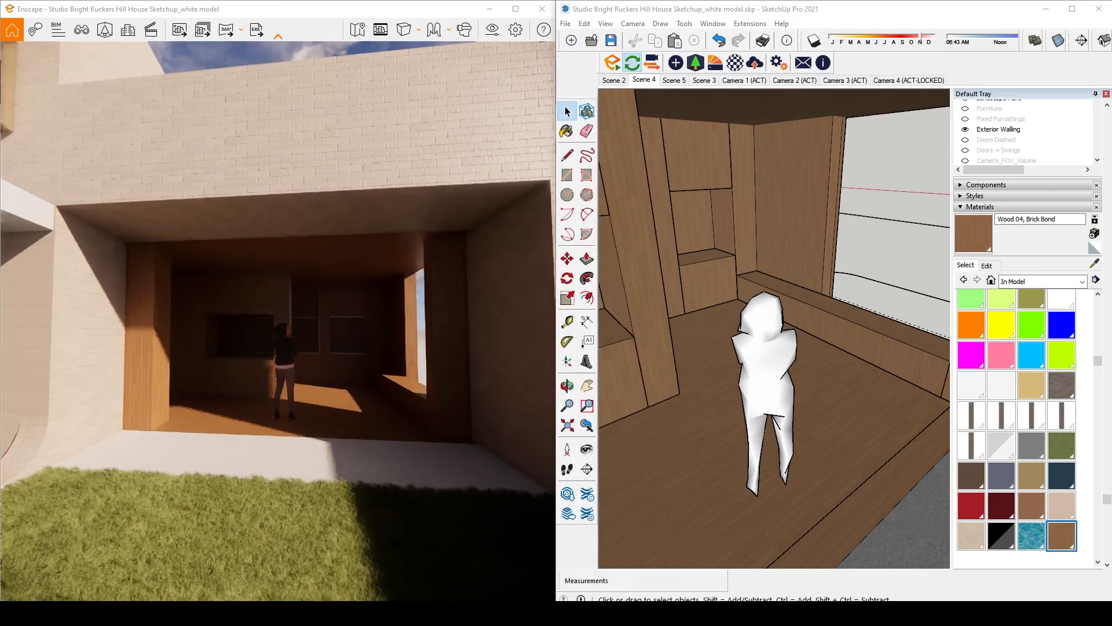
# Examine the woman in the Enscape render from the lawn, close up, and from inside the room looking out
pyautogui.press('s')
pyautogui.moveTo(336, 397); pyautogui.dragTo(328, 327)
pyautogui.press('s')
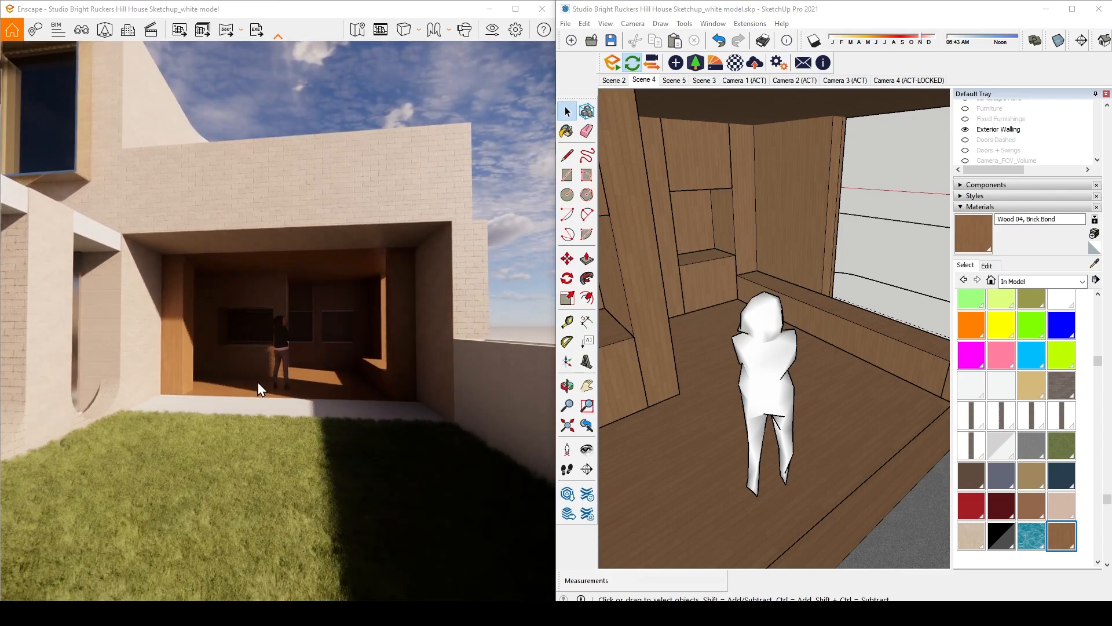
pyautogui.press('w')
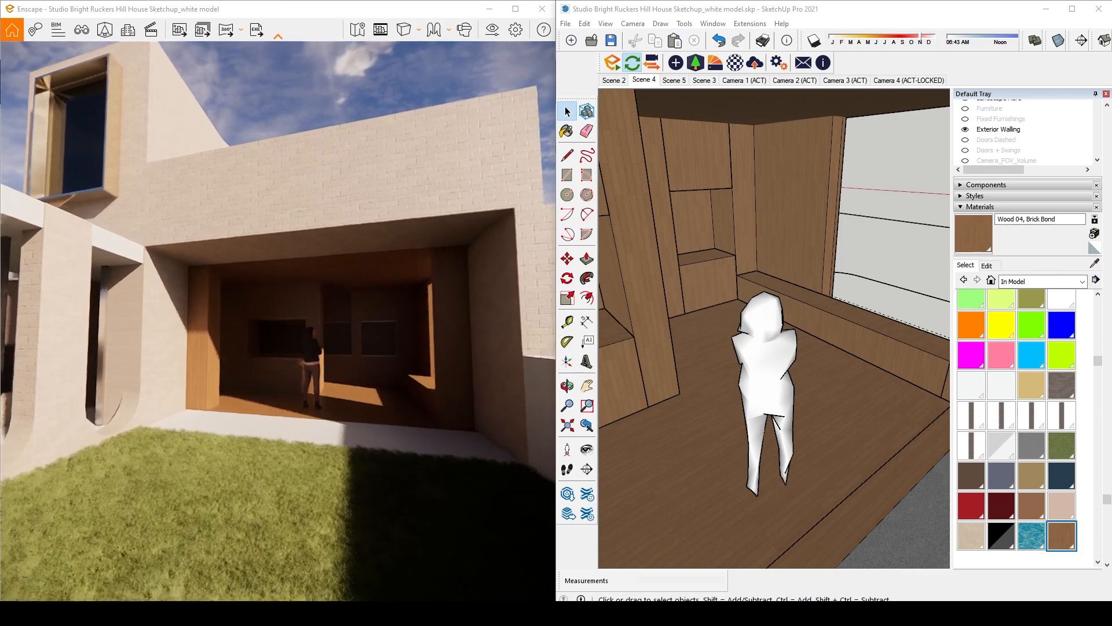
pyautogui.press('w')
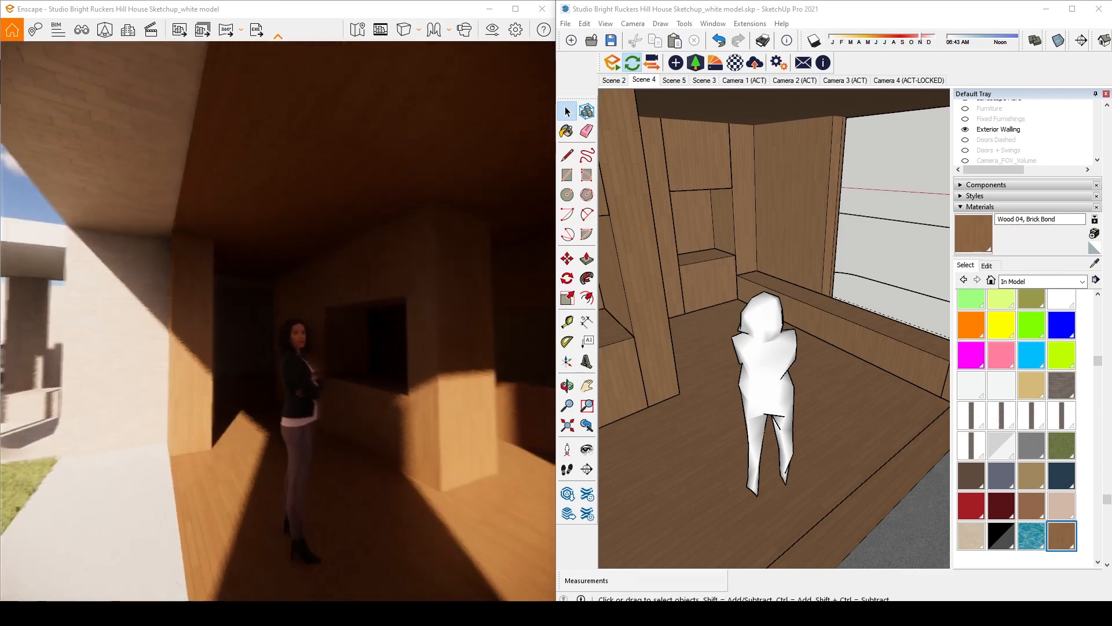
pyautogui.press('w')
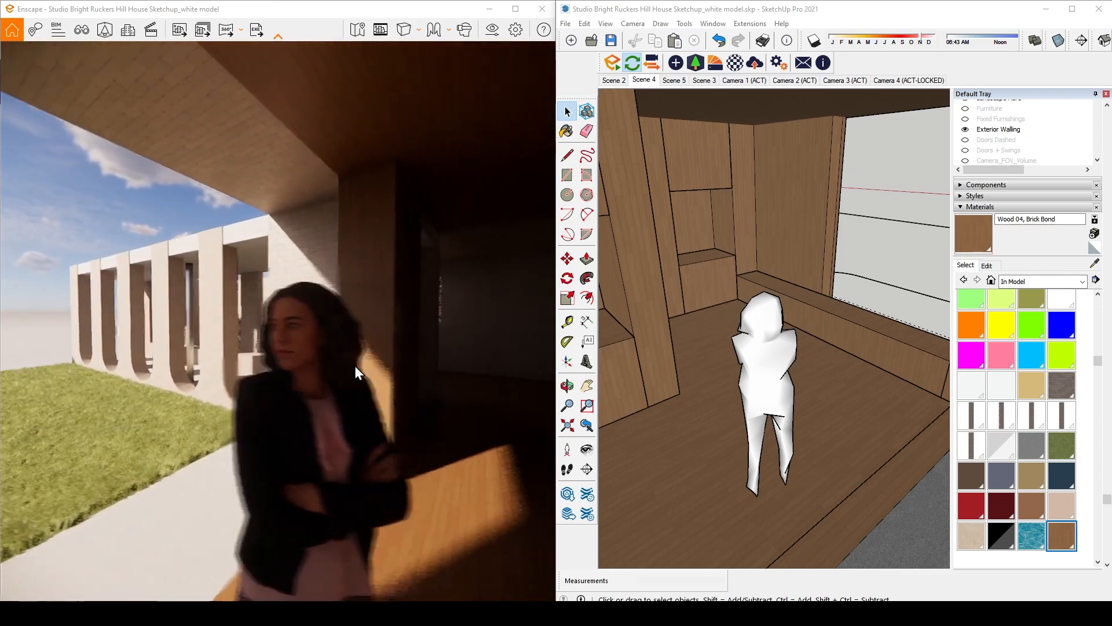
pyautogui.press('w')
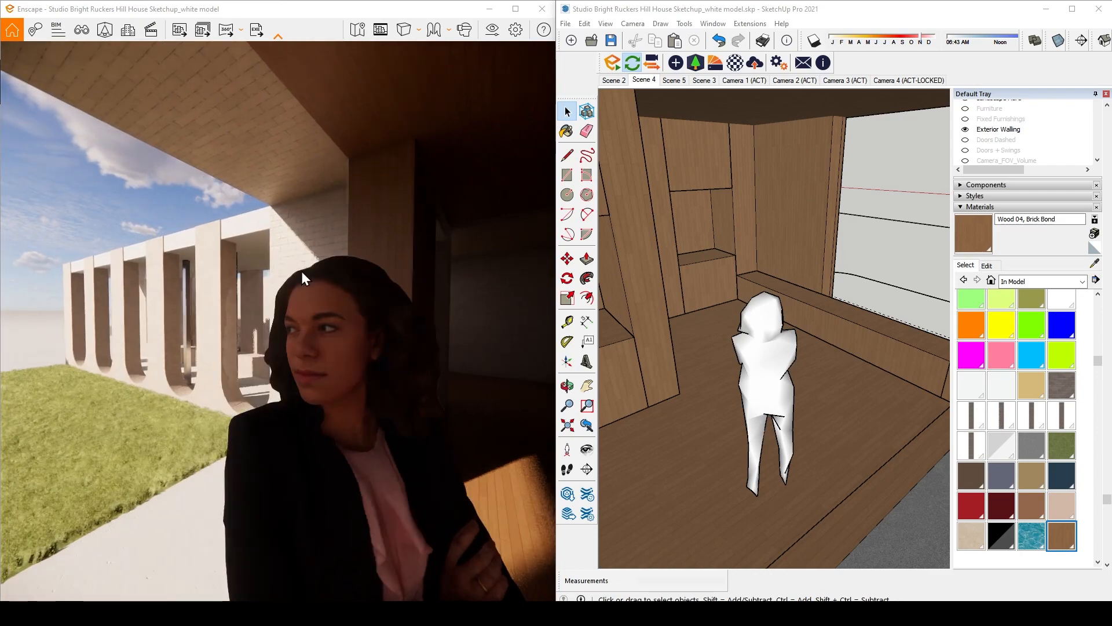
pyautogui.press('s')
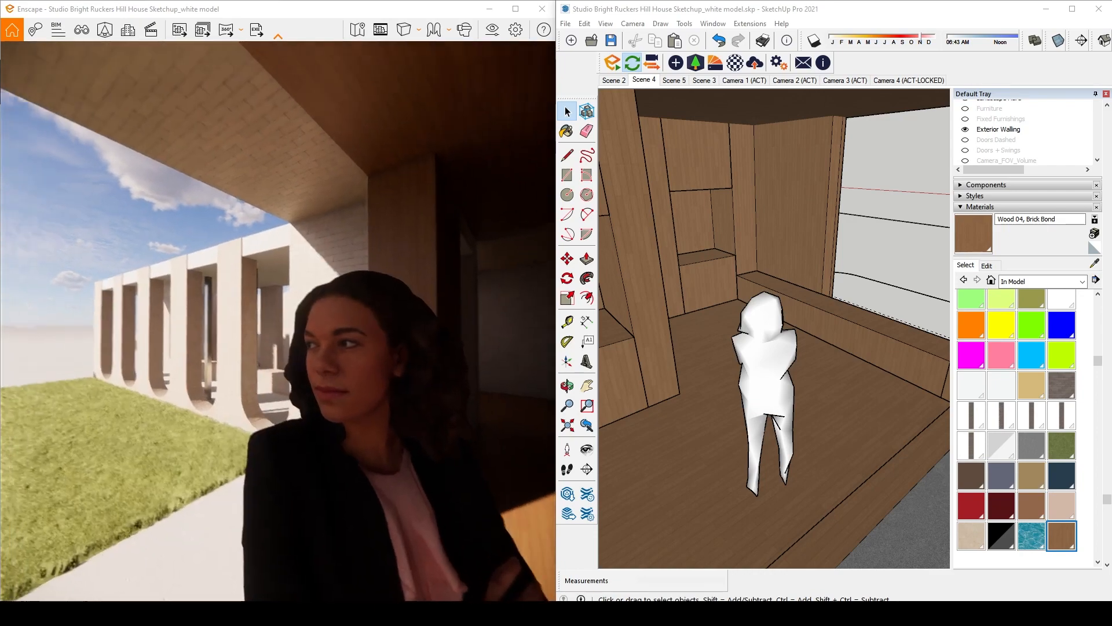
pyautogui.press('s')
pyautogui.moveTo(245, 370)
pyautogui.mouseDown()
pyautogui.moveTo(248, 418)
pyautogui.moveTo(261, 425)
pyautogui.mouseUp()
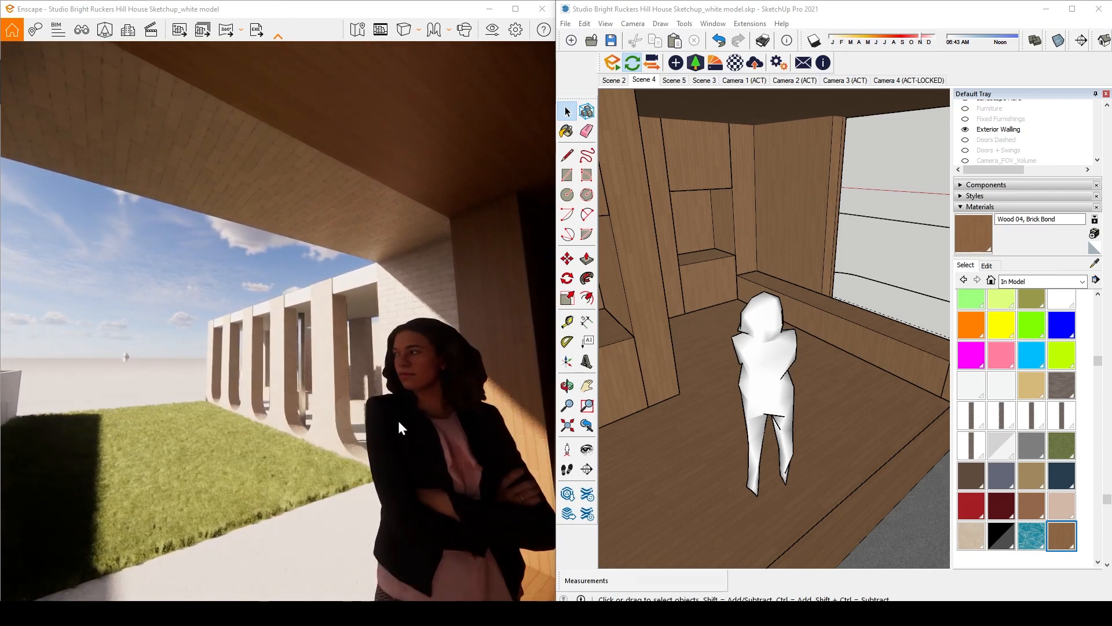
pyautogui.moveTo(399, 451); pyautogui.dragTo(218, 532)
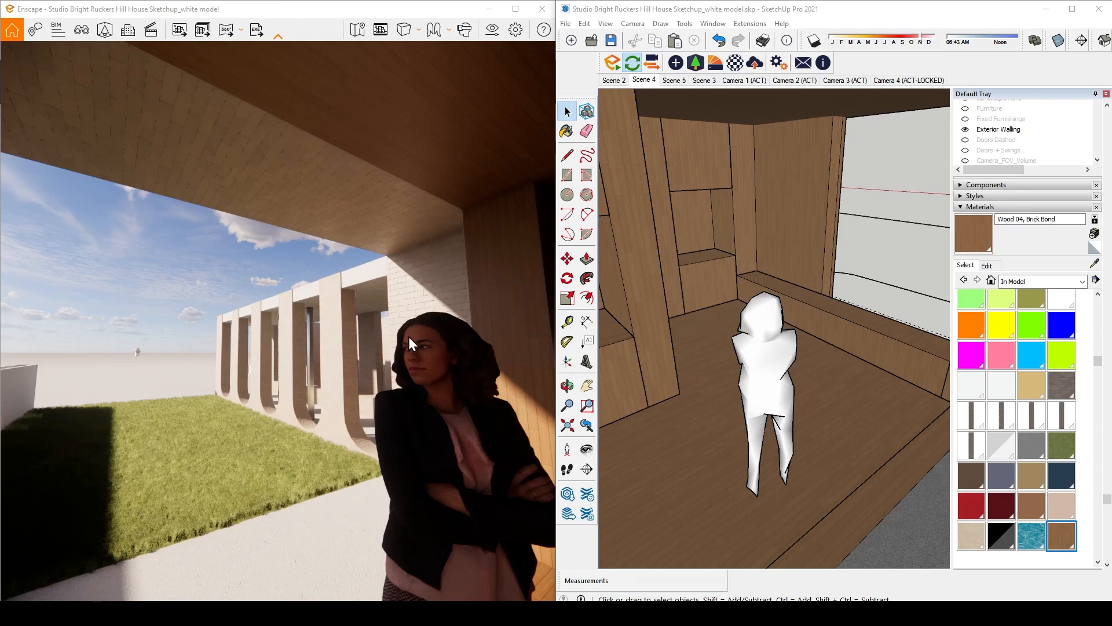
pyautogui.moveTo(422, 218)
pyautogui.mouseDown()
pyautogui.moveTo(378, 307)
pyautogui.moveTo(343, 309)
pyautogui.mouseUp()
pyautogui.scroll(-5, 344, 313)
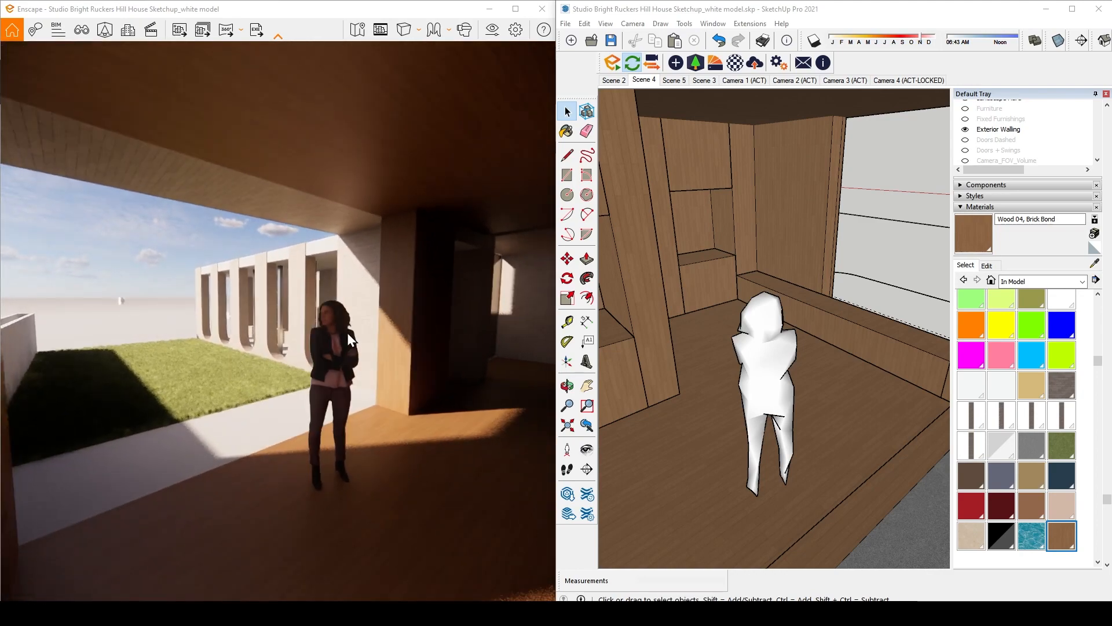
pyautogui.scroll(5, 346, 332)
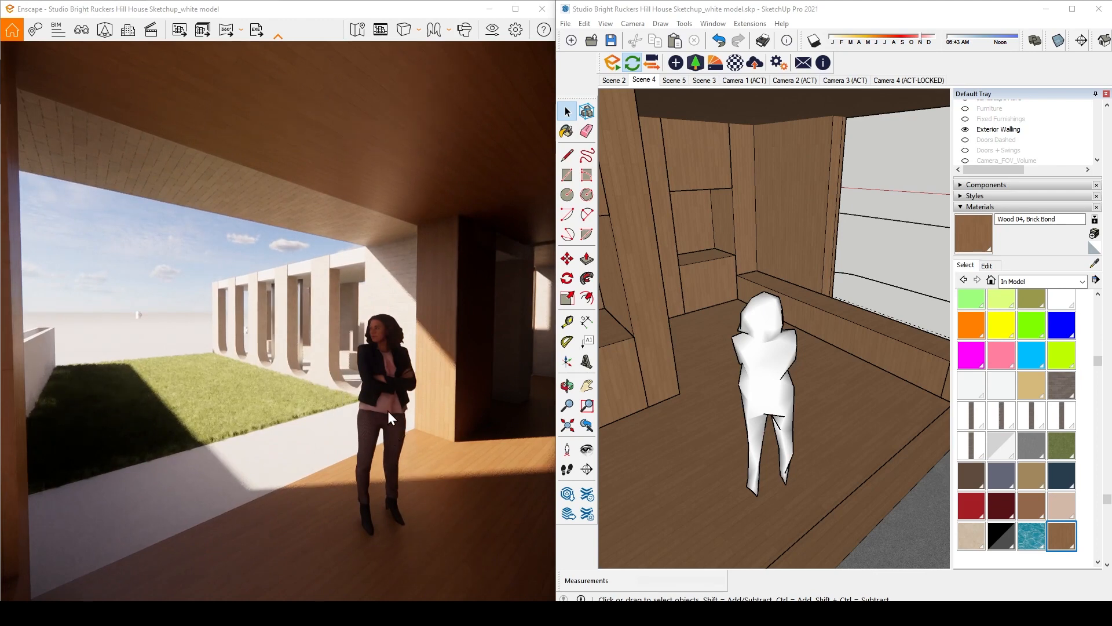
# Rotate the woman 165 degrees about a point on the floor beside her
pyautogui.click(784, 377)
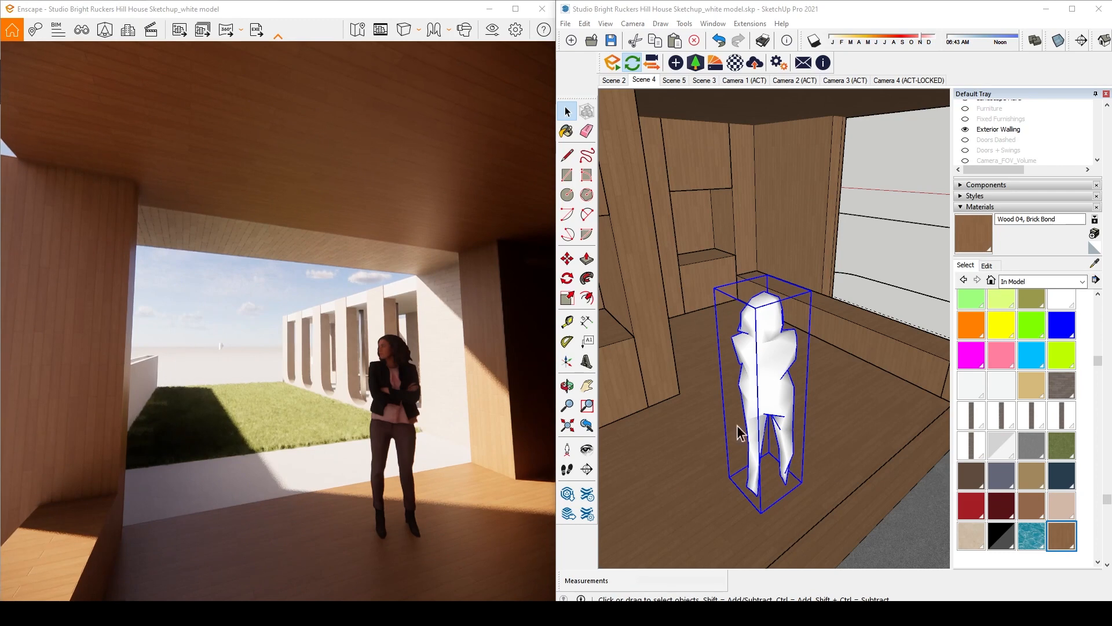
pyautogui.click(773, 374)
pyautogui.press('q')
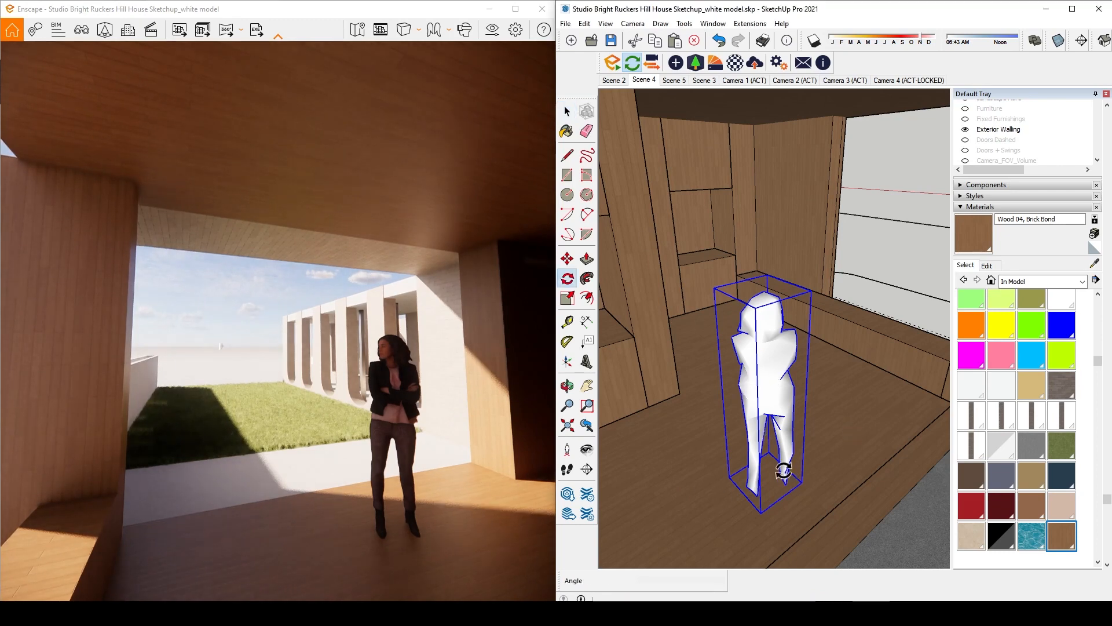
pyautogui.click(709, 502)
pyautogui.click(736, 500)
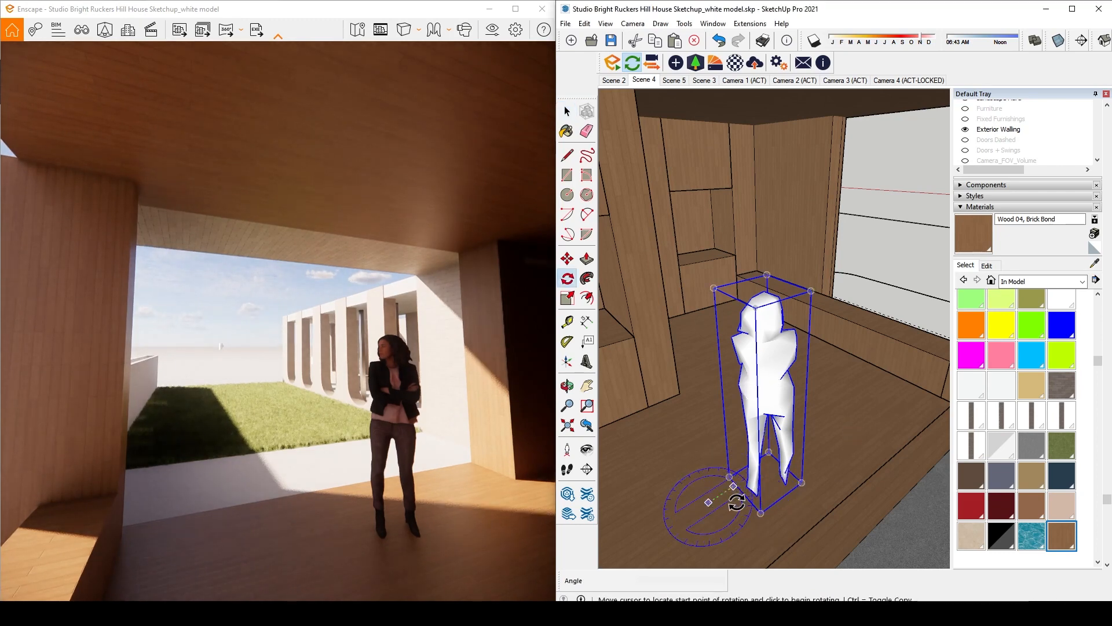
pyautogui.click(660, 517)
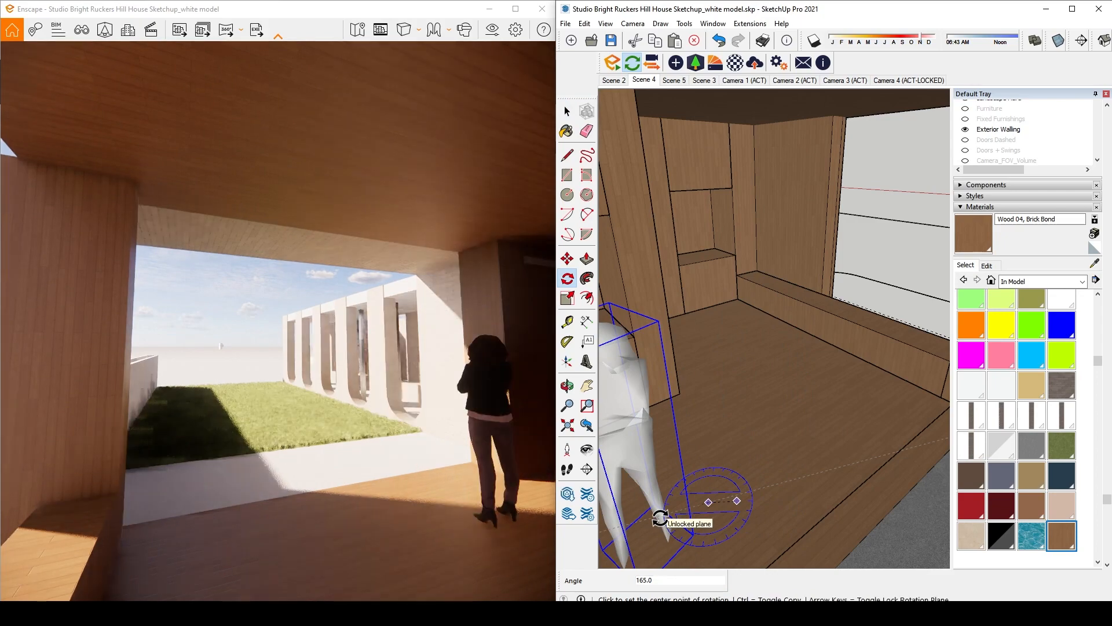
pyautogui.press('space')
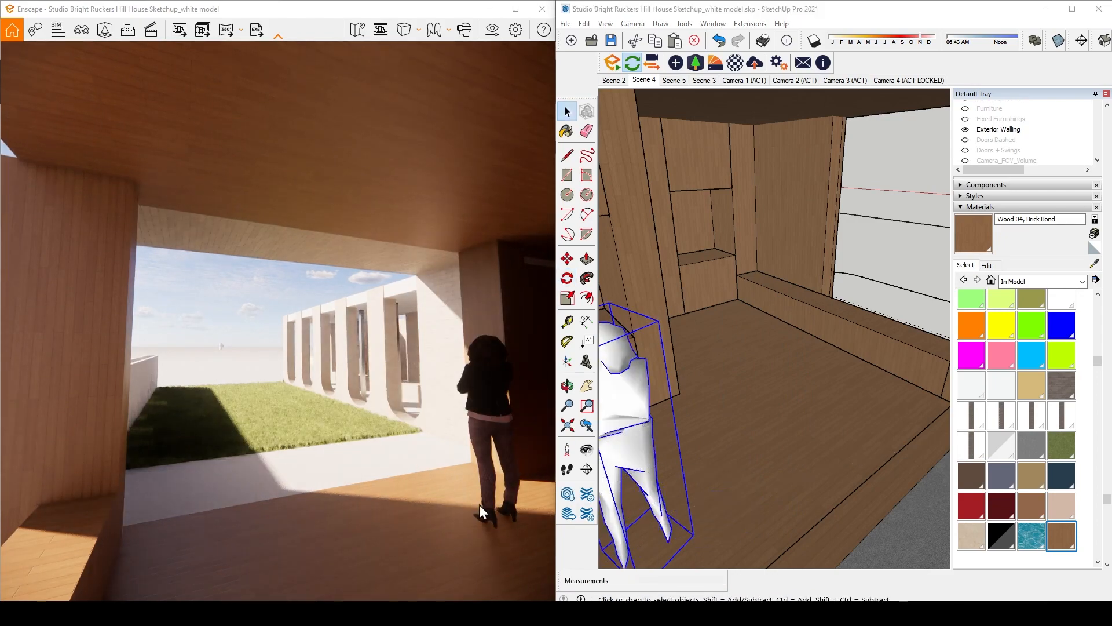
# Check the woman through the inner wall opening in the Enscape render and move her about 735 mm across the wood floor
pyautogui.scroll(-4, 680, 326)
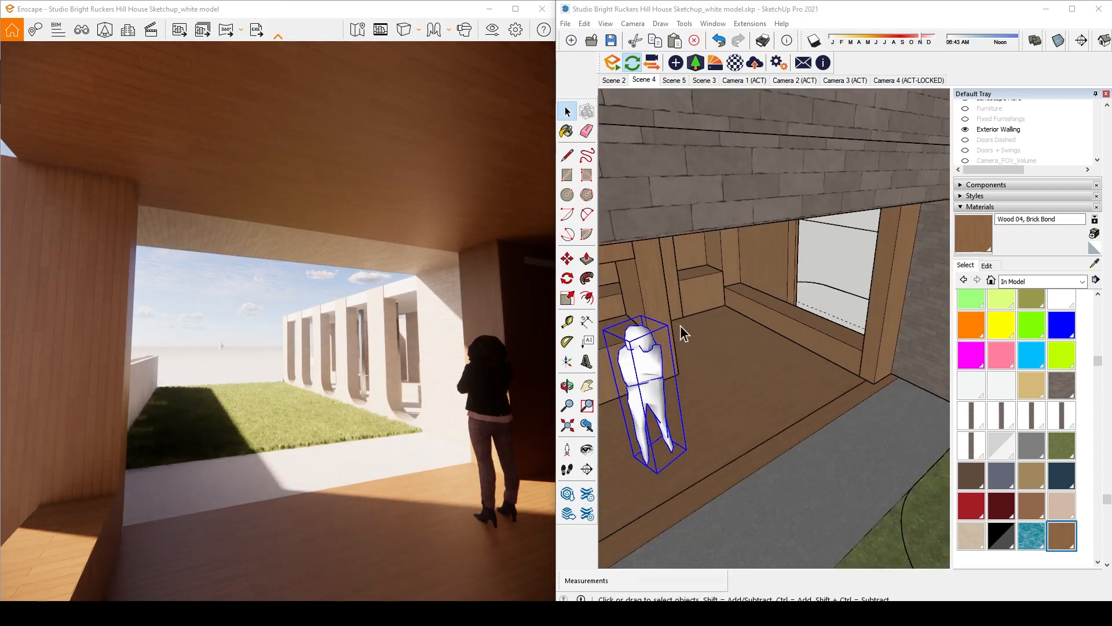
pyautogui.moveTo(475, 457)
pyautogui.mouseDown()
pyautogui.moveTo(452, 461)
pyautogui.moveTo(498, 465)
pyautogui.moveTo(399, 456)
pyautogui.mouseUp()
pyautogui.press('s')
pyautogui.press('d')
pyautogui.press('d')
pyautogui.press('a')
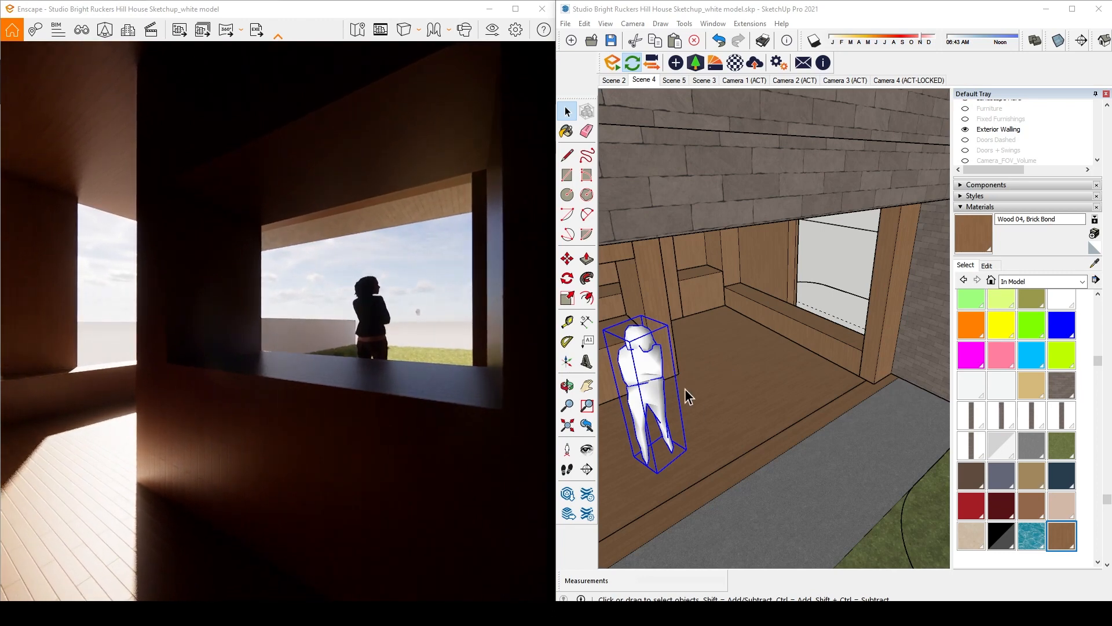
pyautogui.click(650, 369)
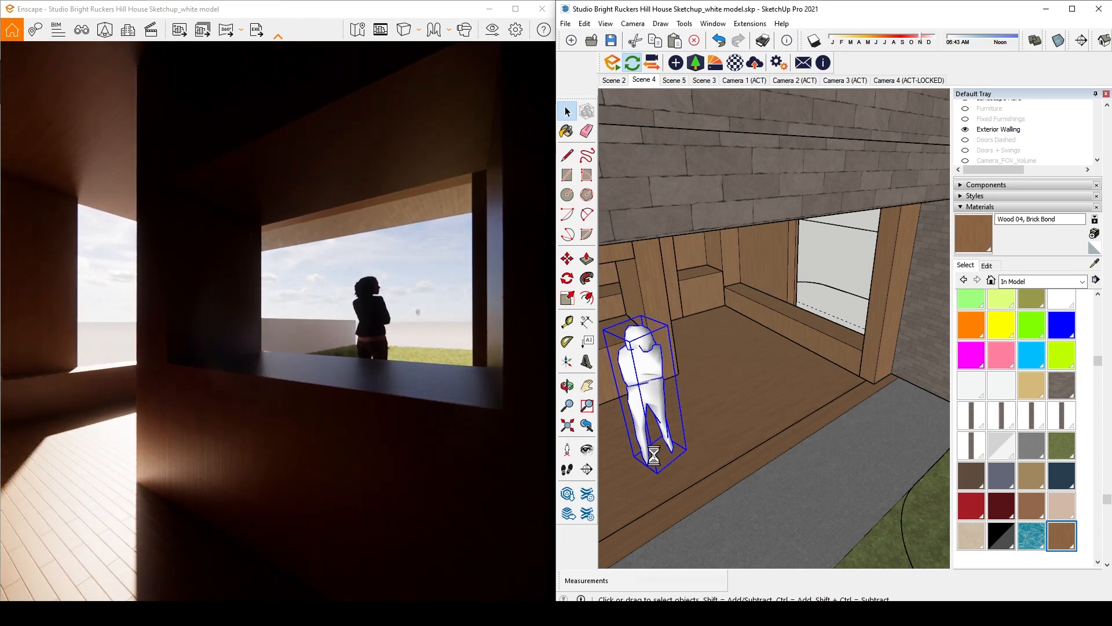
pyautogui.press('m')
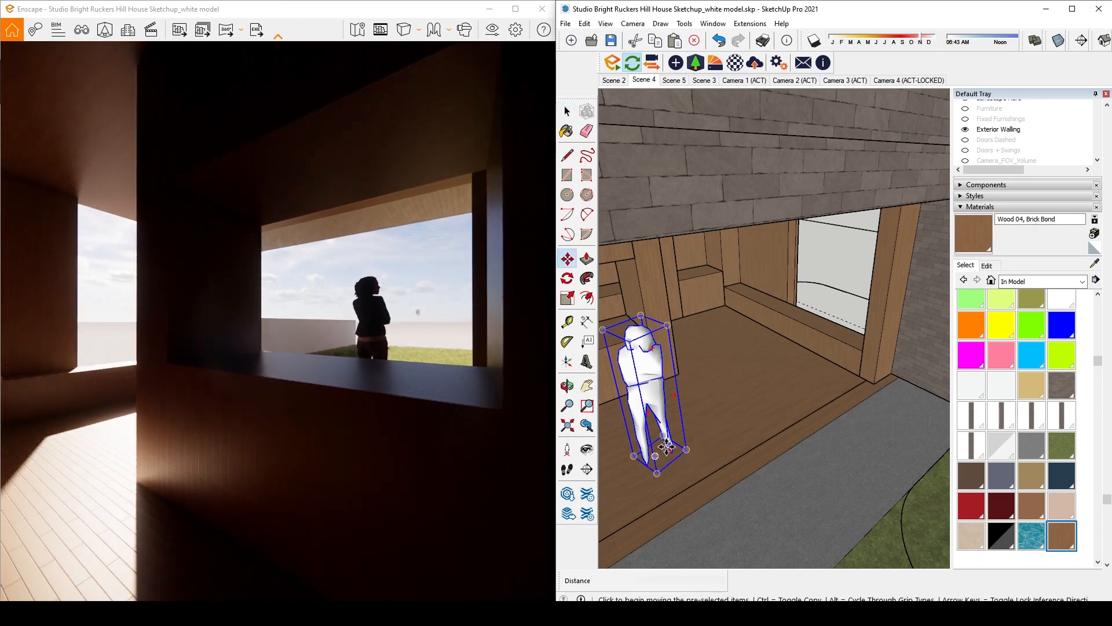
pyautogui.click(667, 445)
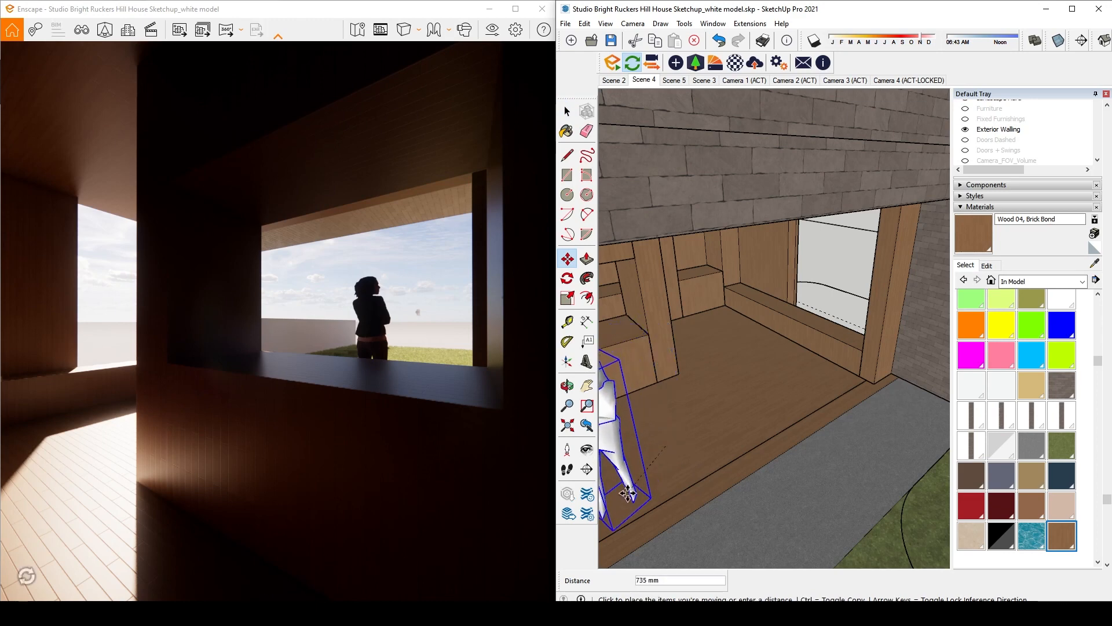
pyautogui.click(627, 493)
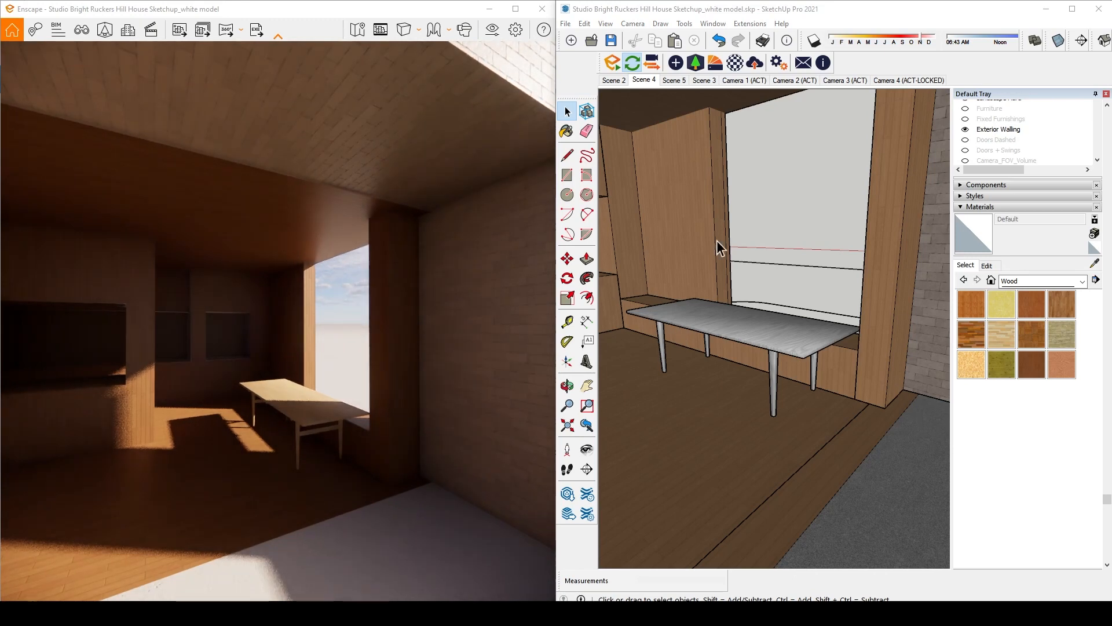
# Scale the table by the window to 0.59 along the red axis and move it about 783 mm across the wood floor
pyautogui.click(746, 325)
pyautogui.press('s')
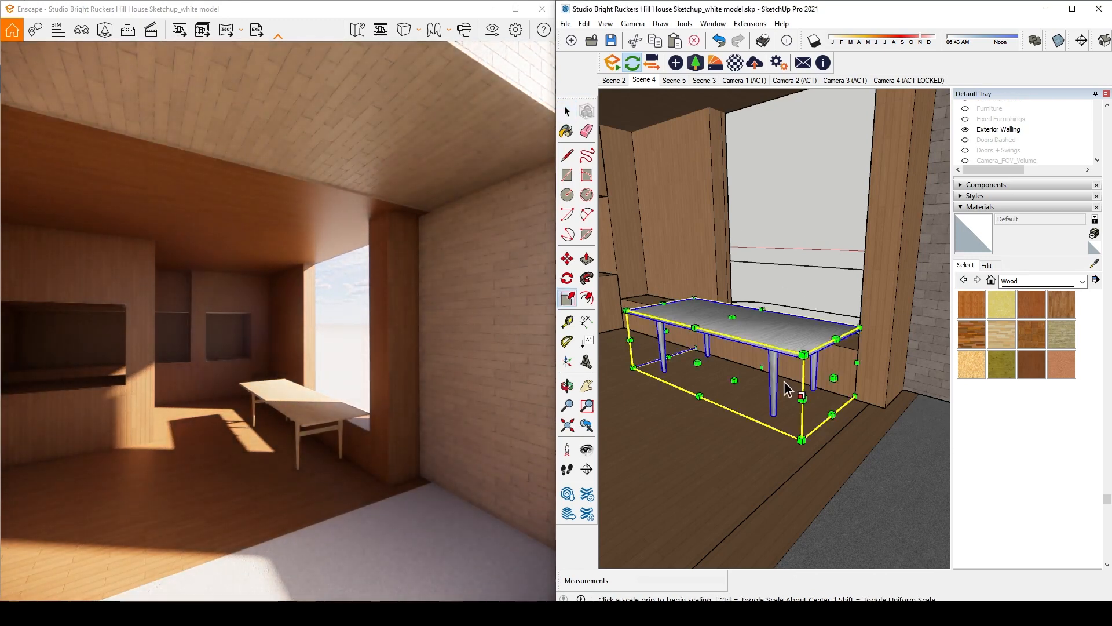
pyautogui.click(833, 376)
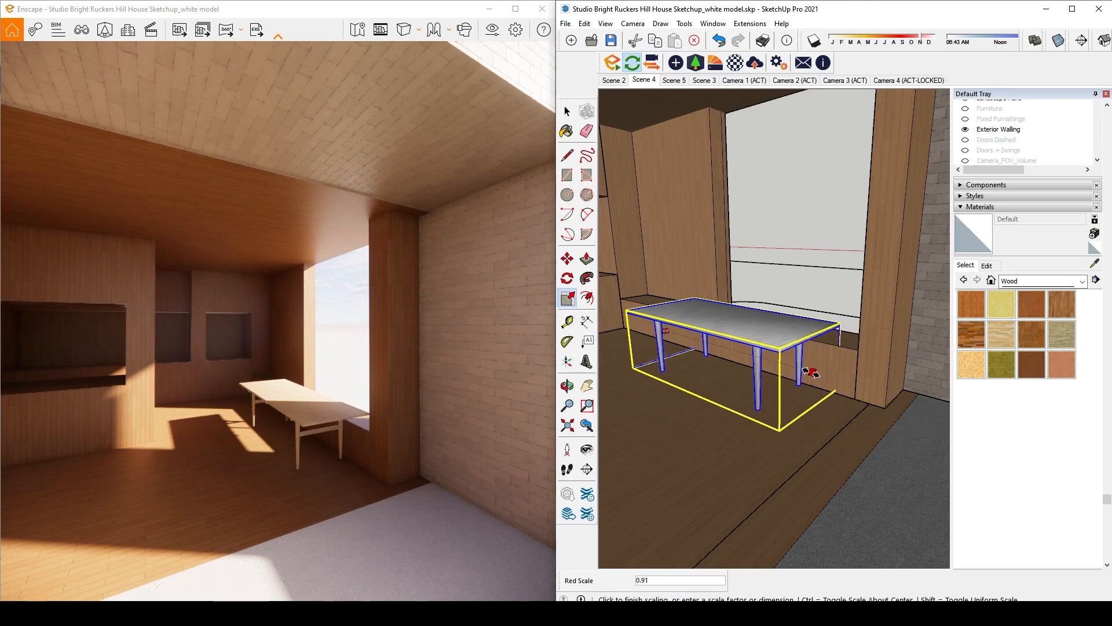
pyautogui.click(748, 353)
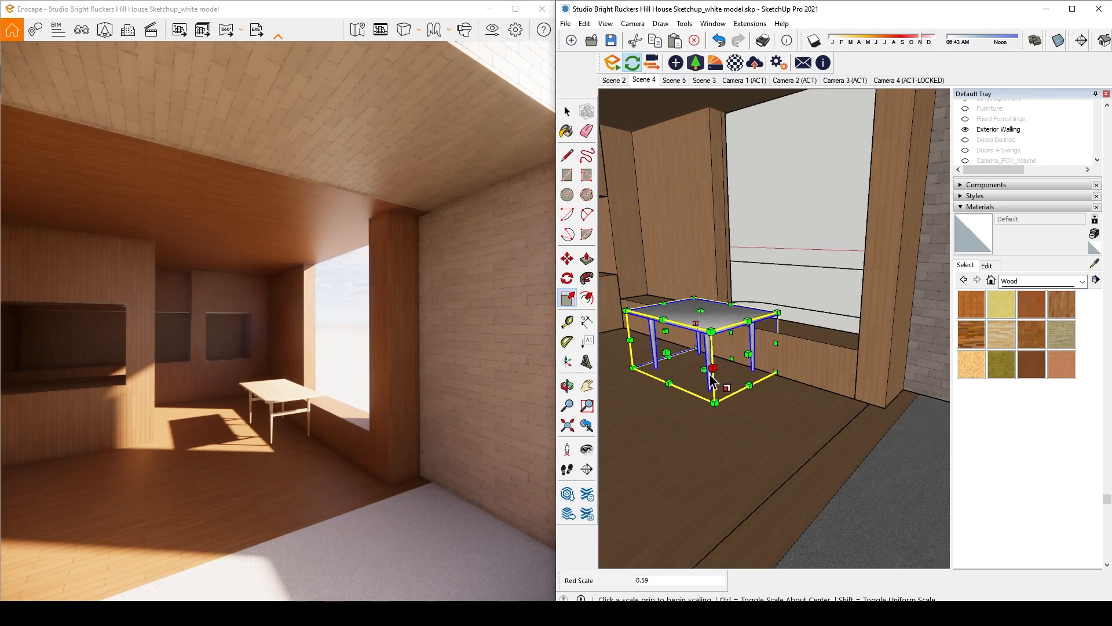
pyautogui.press('m')
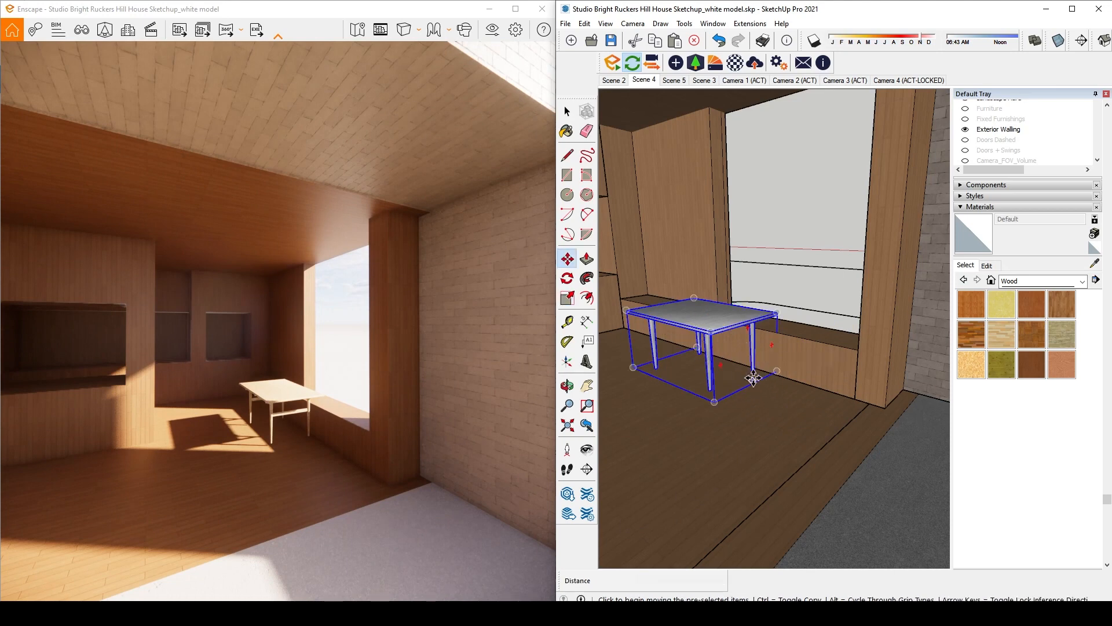
pyautogui.click(755, 377)
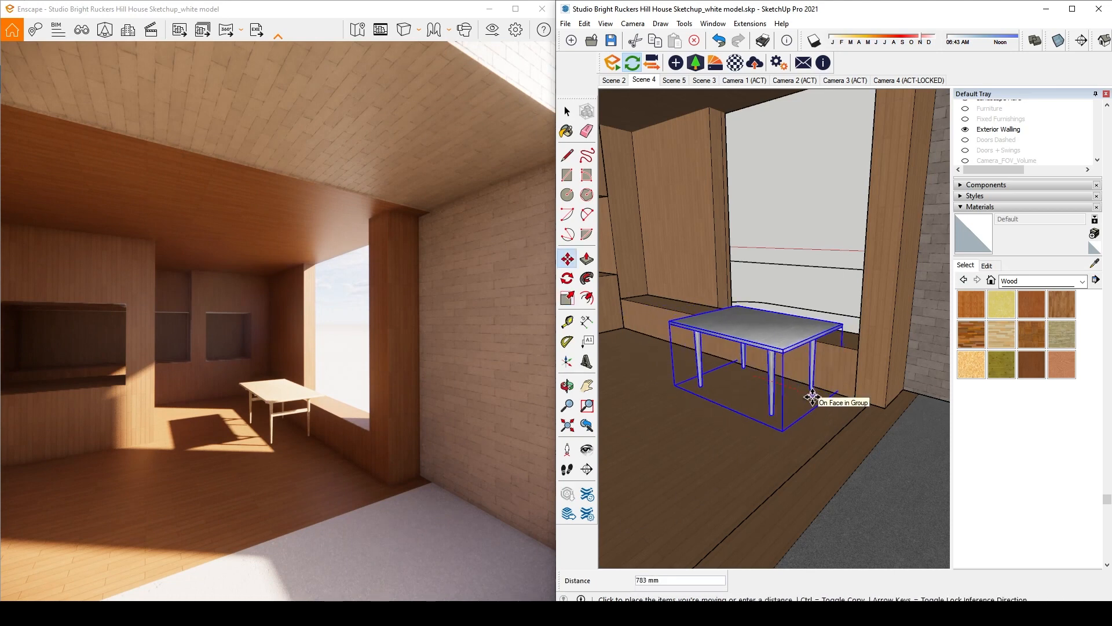
pyautogui.click(812, 396)
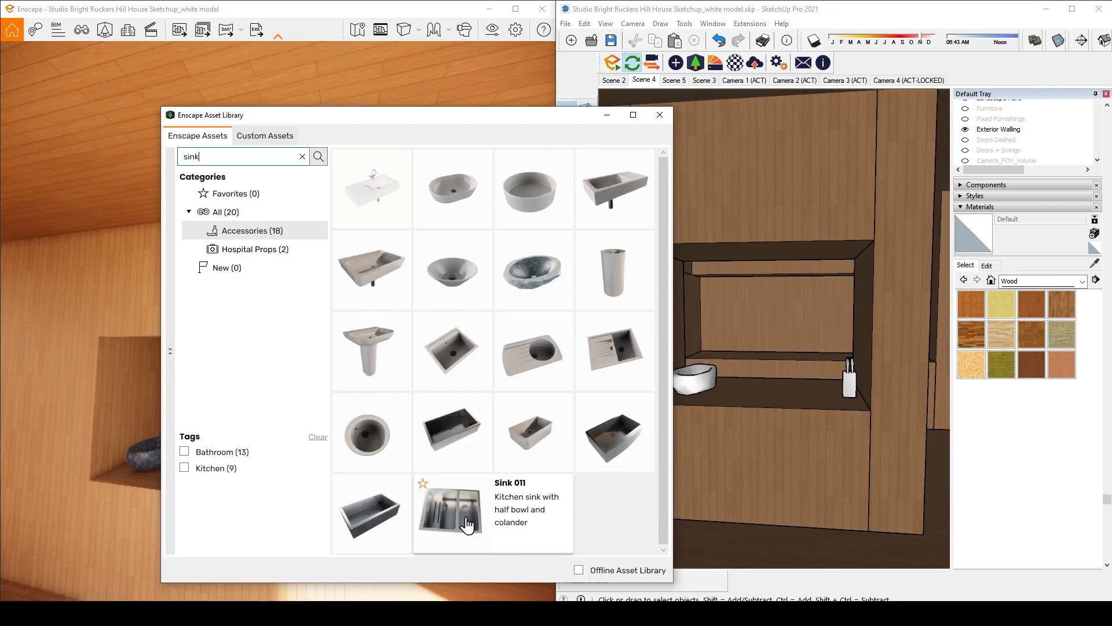
# Place Sink 011, the kitchen sink with half bowl and colander, from the Enscape Asset Library on the kitchen niche's worktop
pyautogui.click(462, 509)
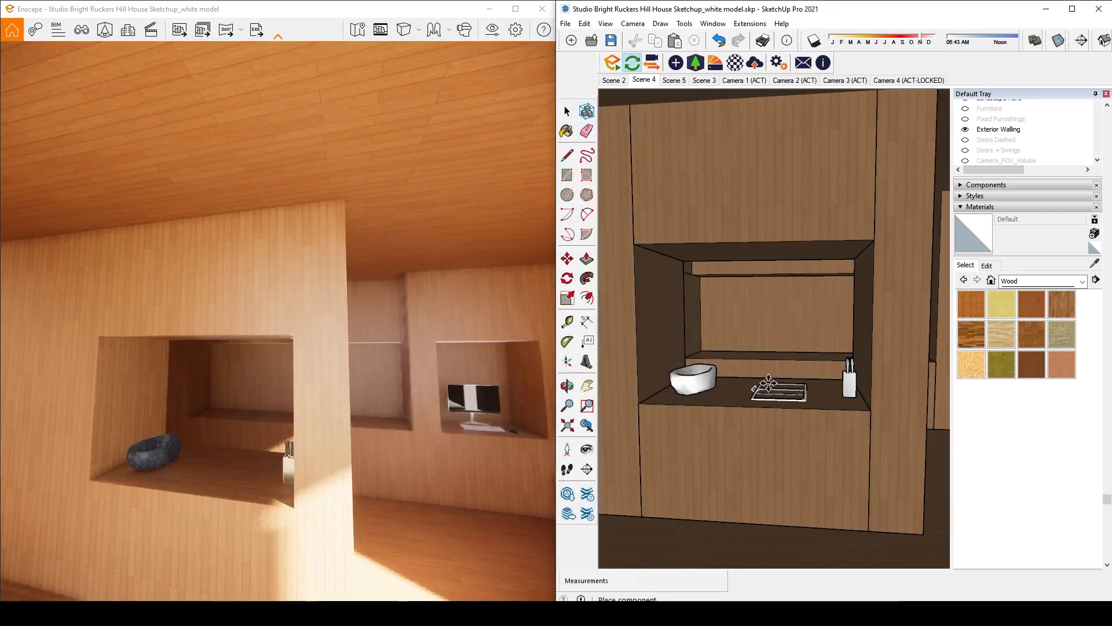
pyautogui.scroll(8, 747, 388)
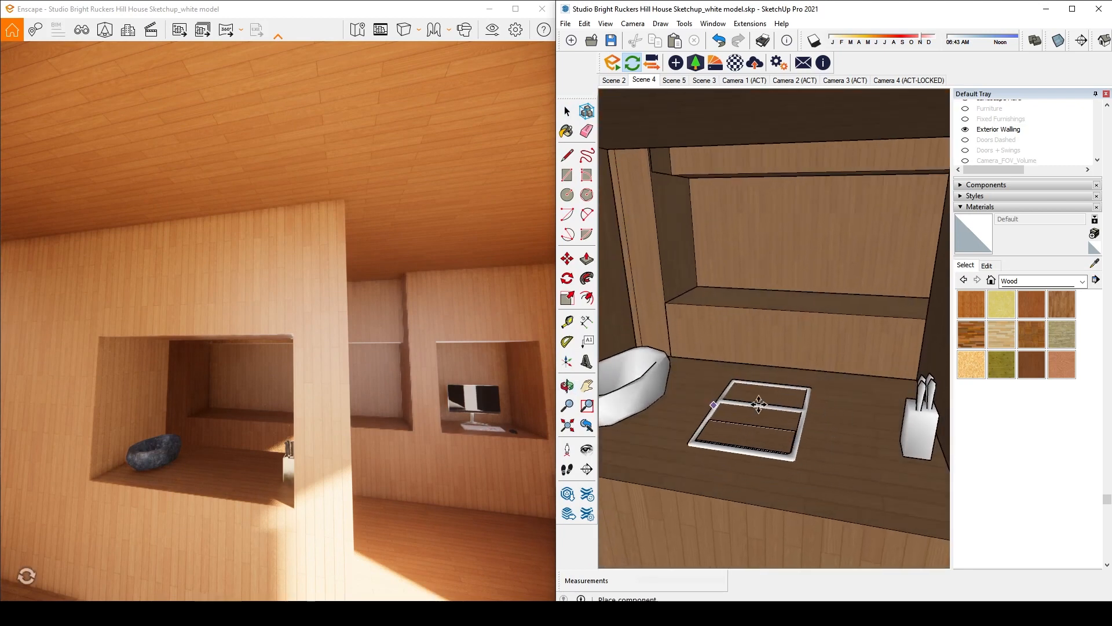
pyautogui.click(753, 407)
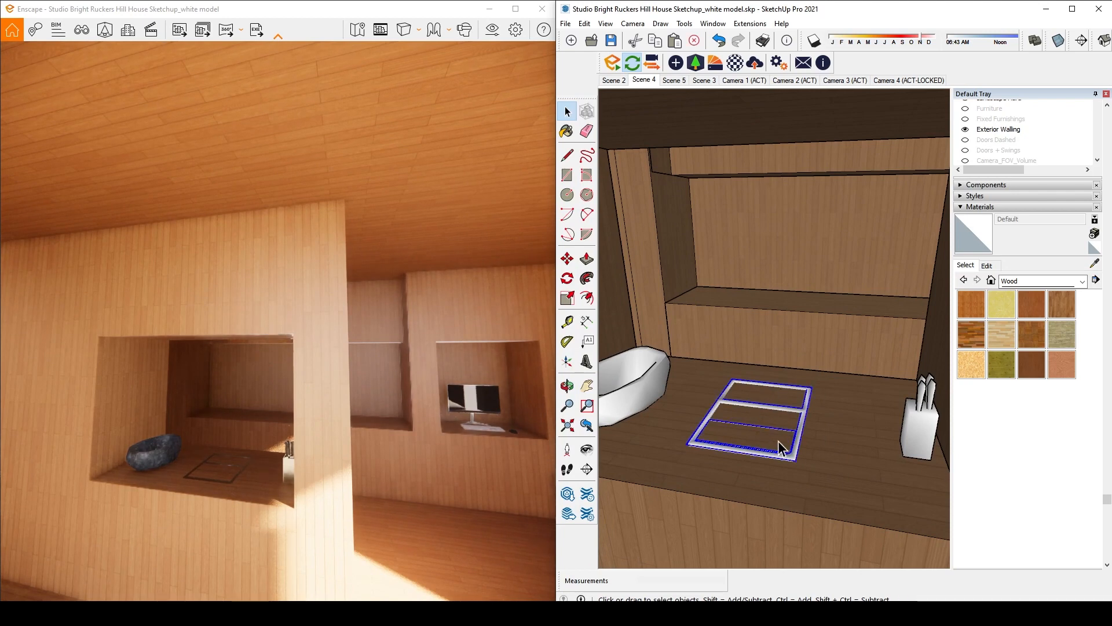
# Rotate the sink so its long side runs along the worktop's front edge and move it about 307 mm toward that edge
pyautogui.press('q')
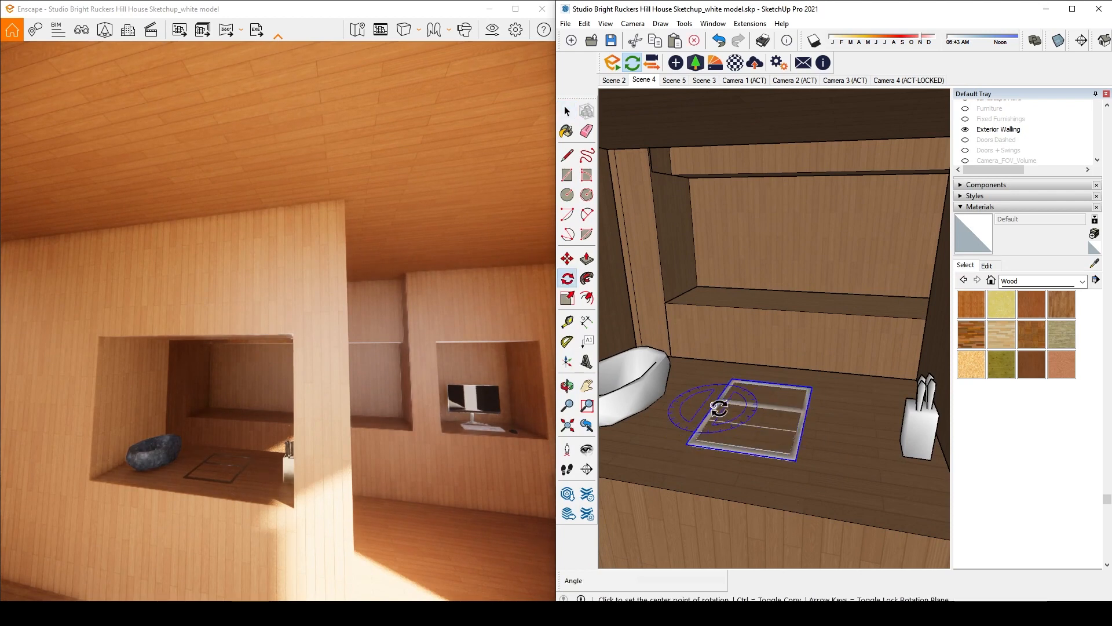
pyautogui.click(721, 404)
pyautogui.click(829, 427)
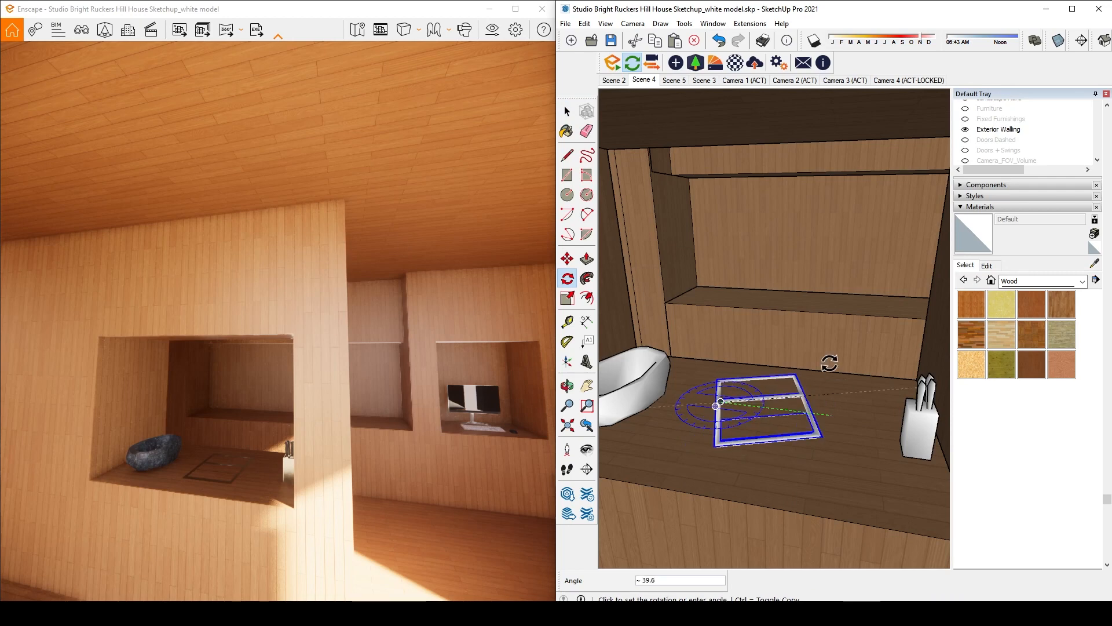
pyautogui.click(761, 345)
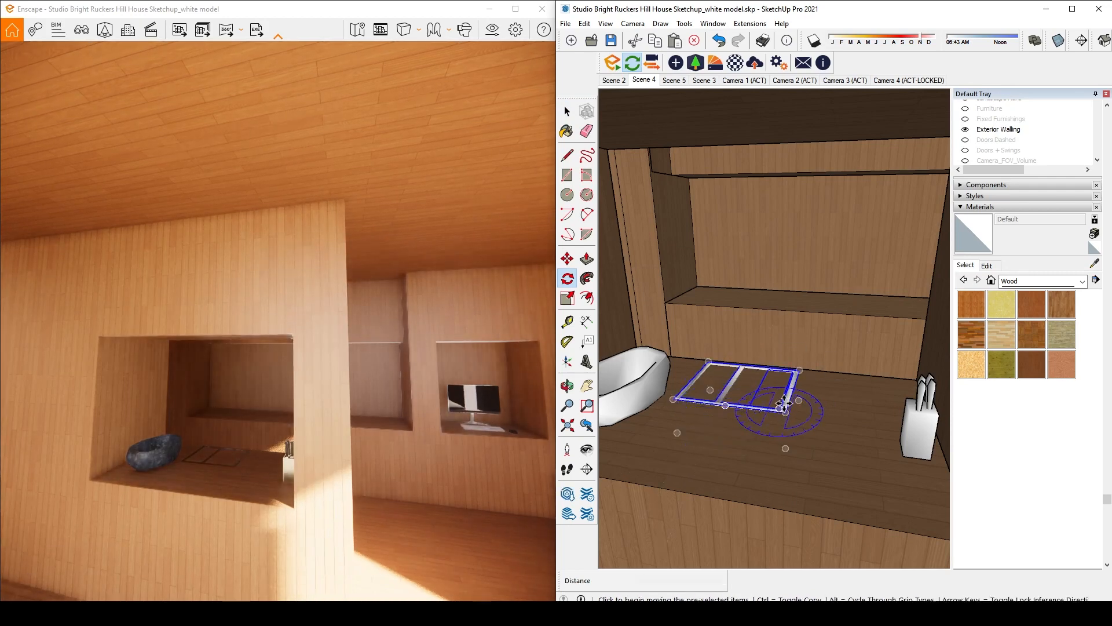
pyautogui.press('m')
pyautogui.click(784, 414)
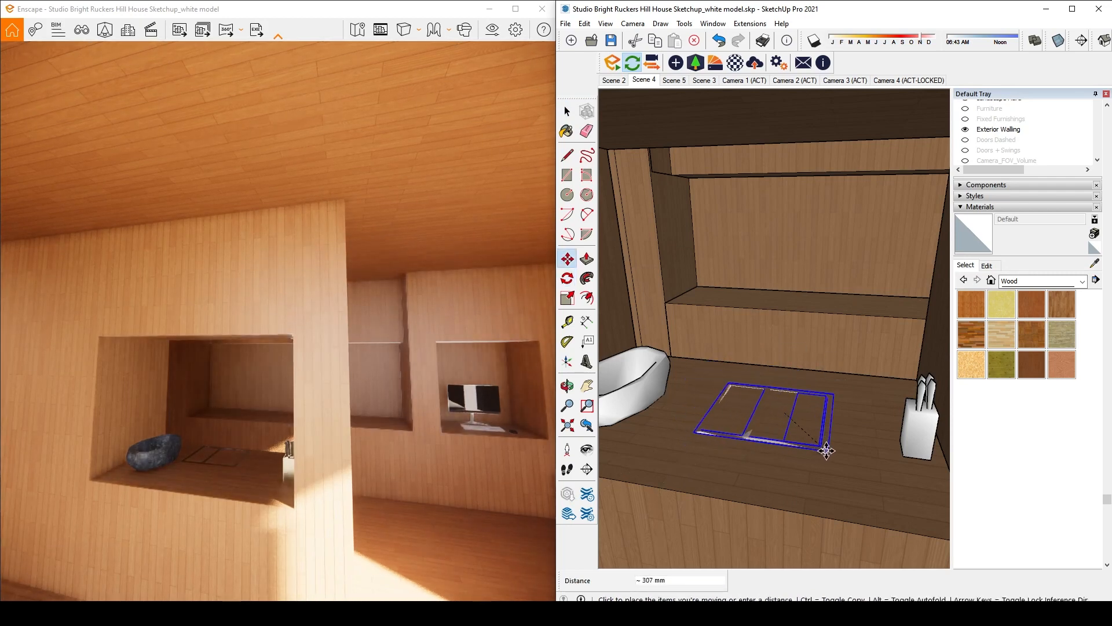
pyautogui.click(822, 453)
# Open the worktop's group for editing and draw a rectangle about 571 x 428 mm around the sink's outline
pyautogui.scroll(3, 808, 408)
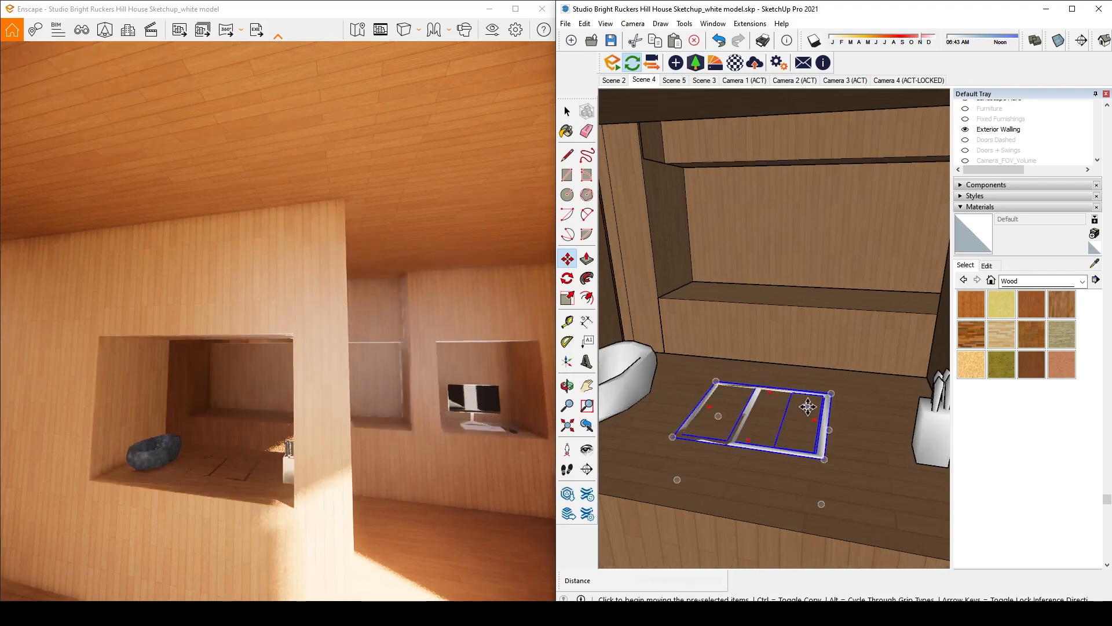
pyautogui.press('space')
pyautogui.press('Escape')
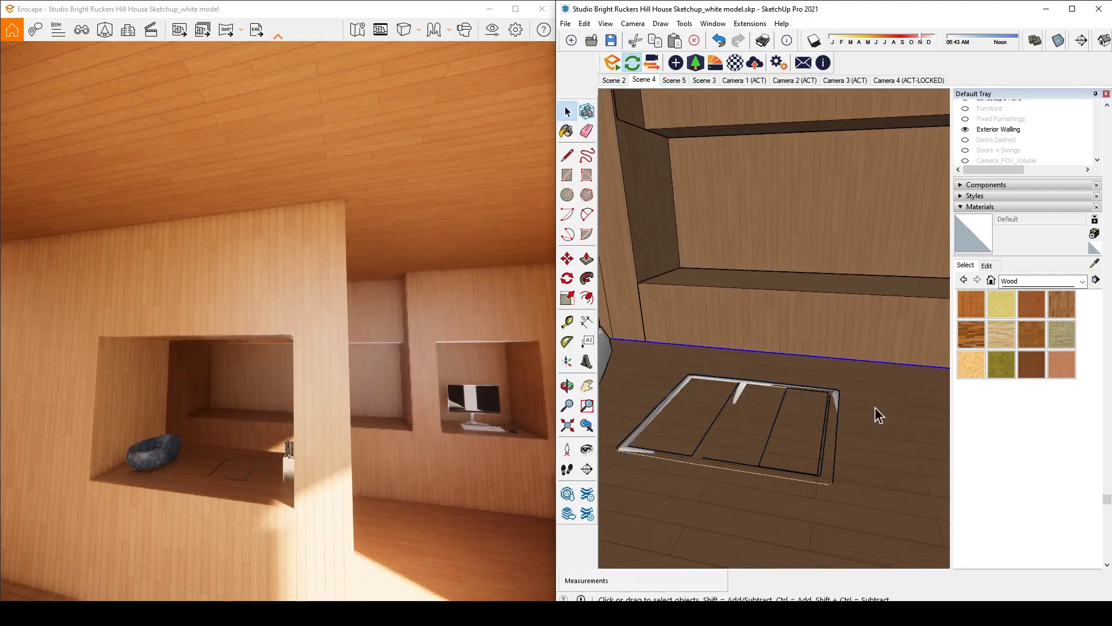
pyautogui.doubleClick(875, 409)
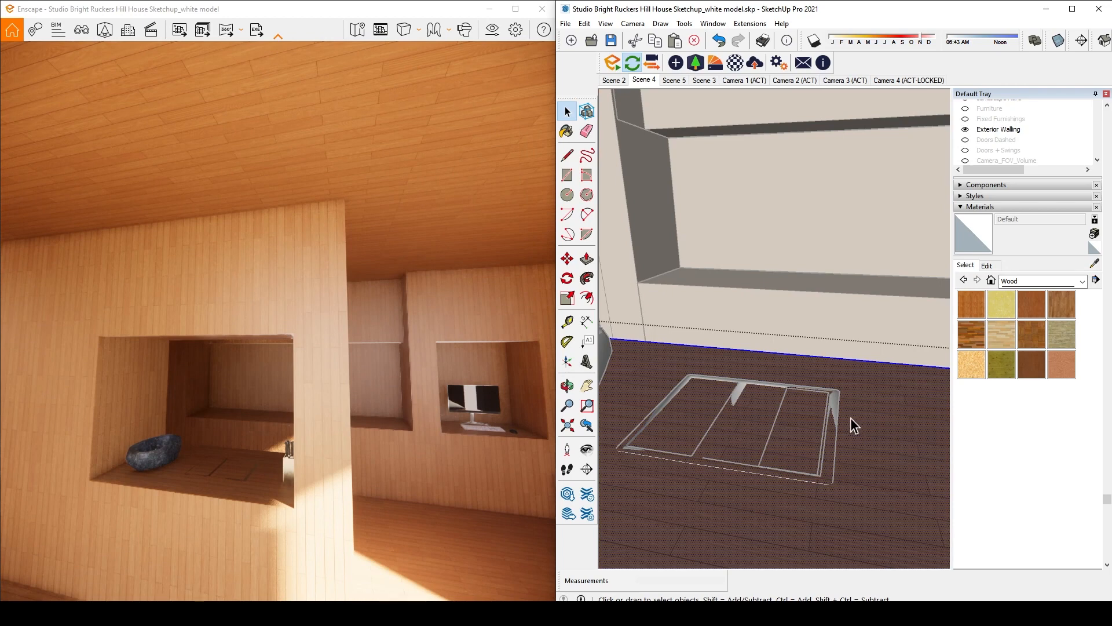
pyautogui.press('r')
pyautogui.click(833, 481)
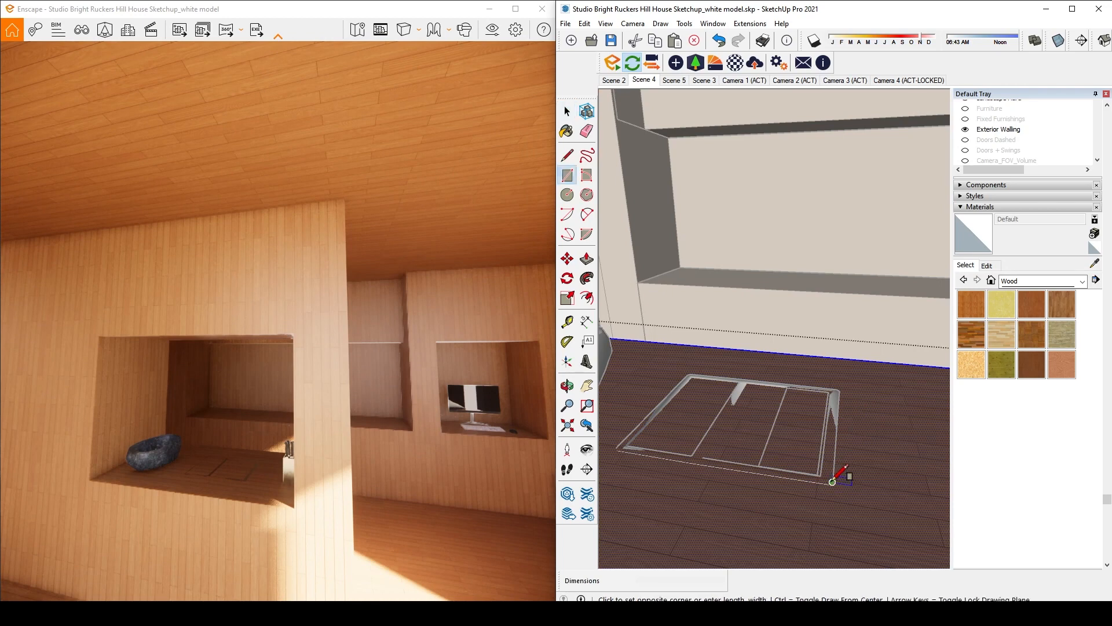
pyautogui.click(691, 373)
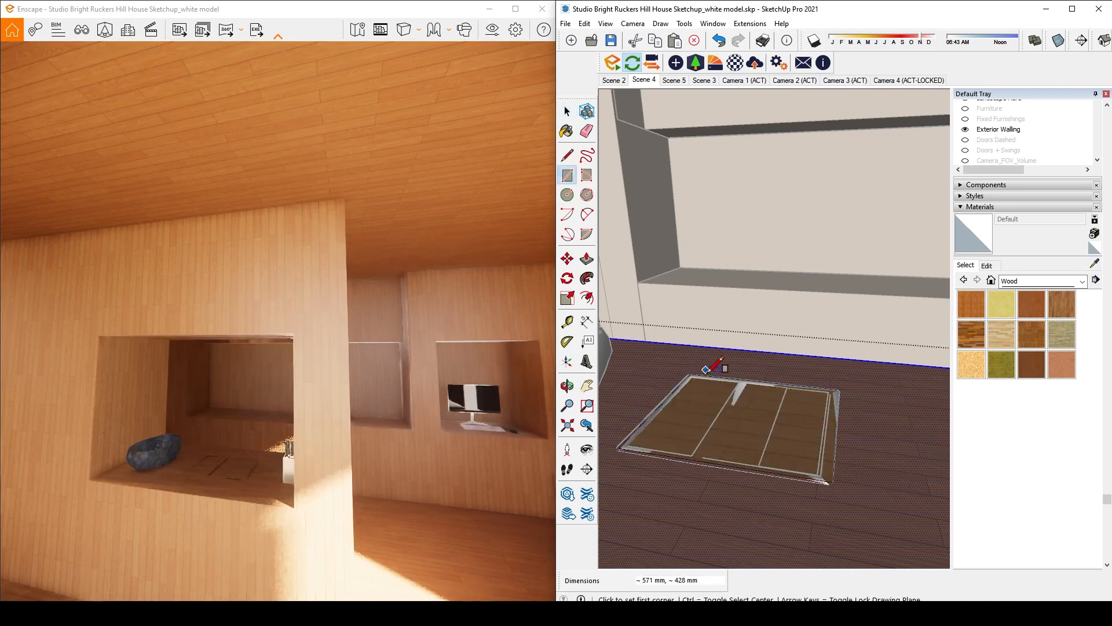
# Push the rectangle inside the sink outline down 209 mm to cut the sink opening in the worktop
pyautogui.press('space')
pyautogui.press('p')
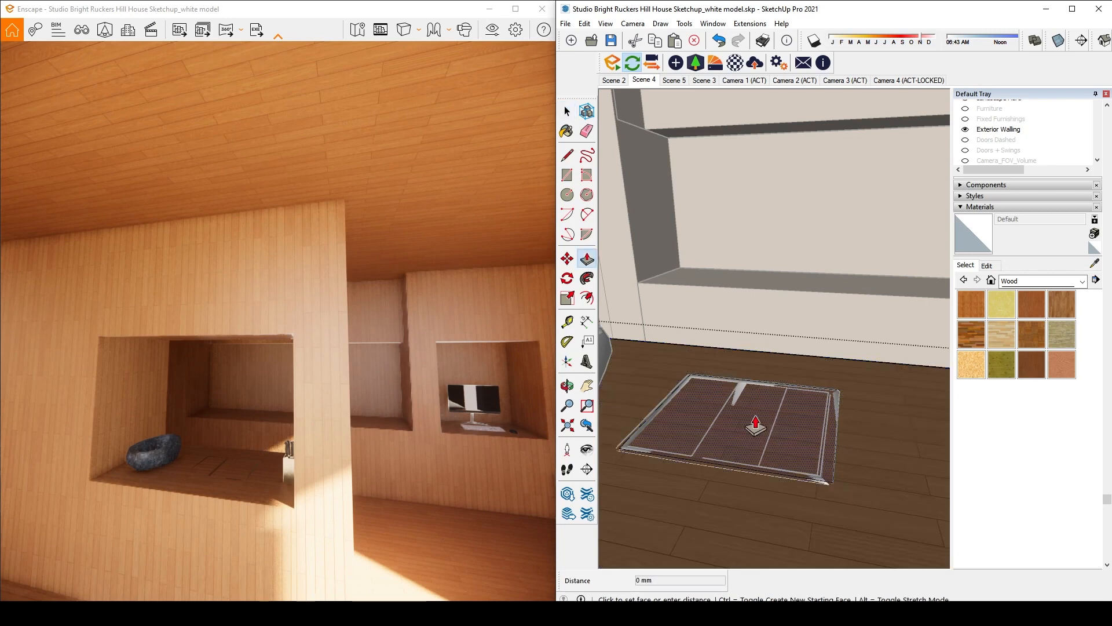
pyautogui.click(754, 418)
pyautogui.click(752, 478)
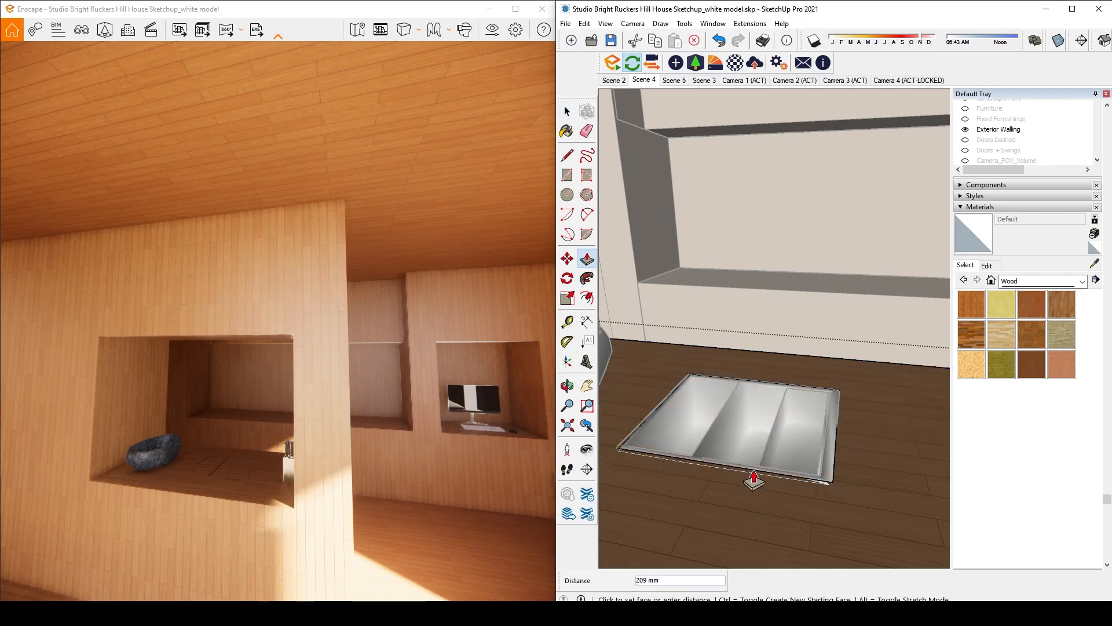
pyautogui.press('o')
pyautogui.press('space')
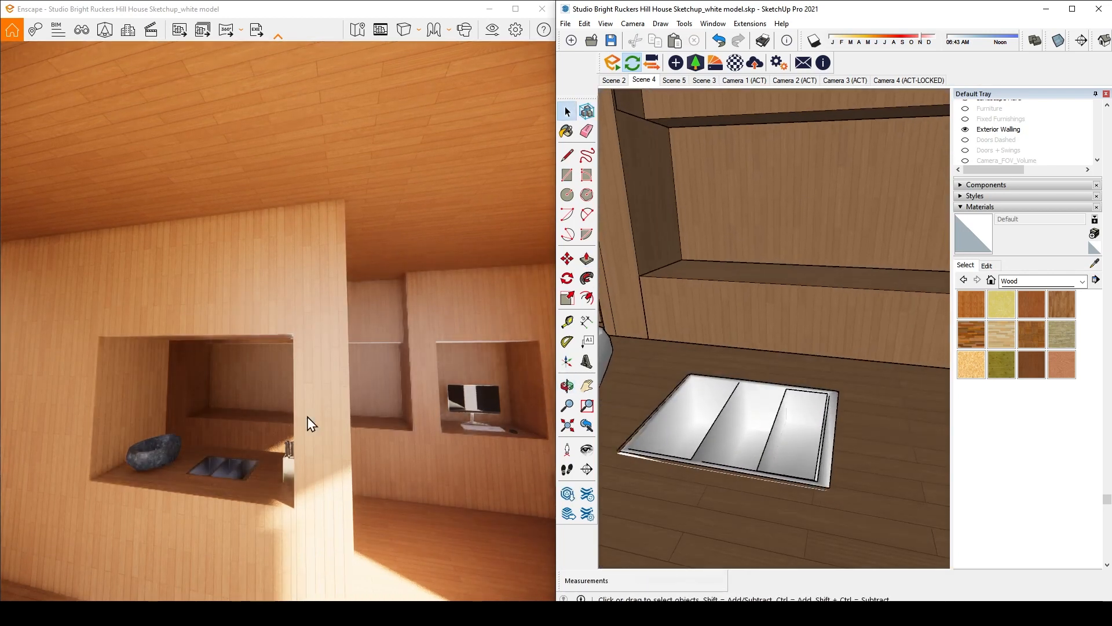
# Examine the recessed sink and its drain hole up close in the Enscape render, including the surrounding niche
pyautogui.moveTo(308, 423); pyautogui.dragTo(218, 461)
pyautogui.scroll(8, 284, 495)
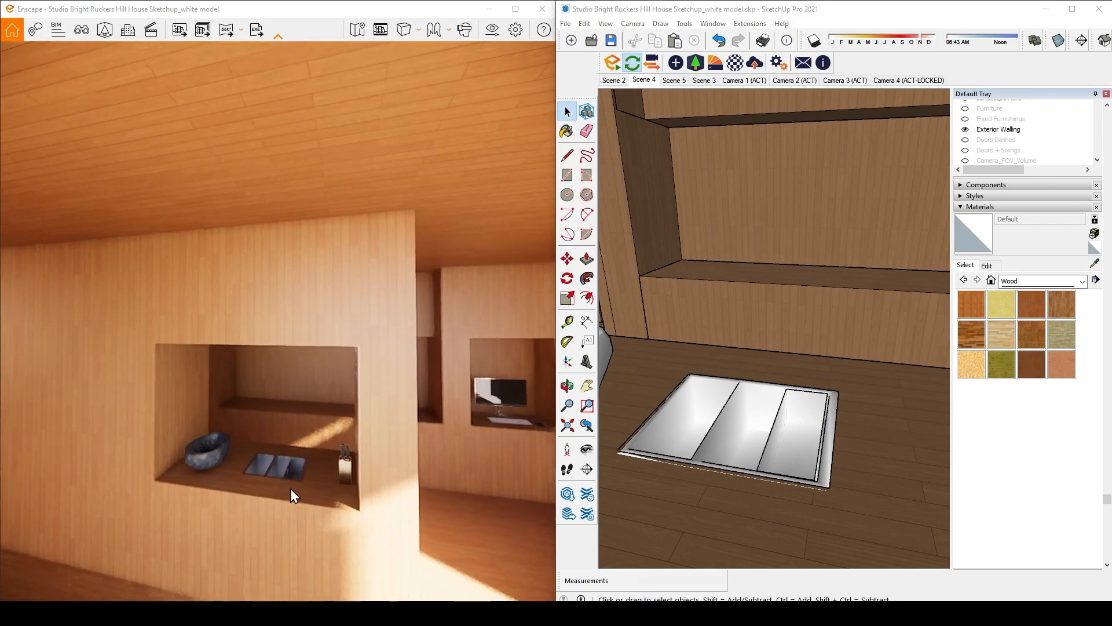
pyautogui.scroll(8, 298, 427)
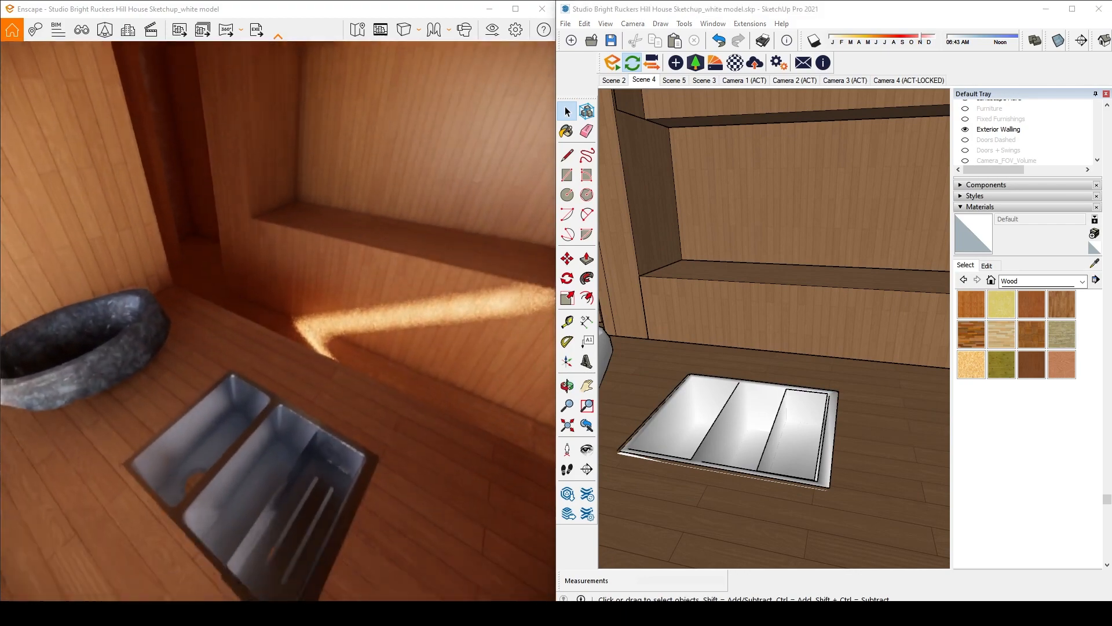
pyautogui.scroll(8, 290, 434)
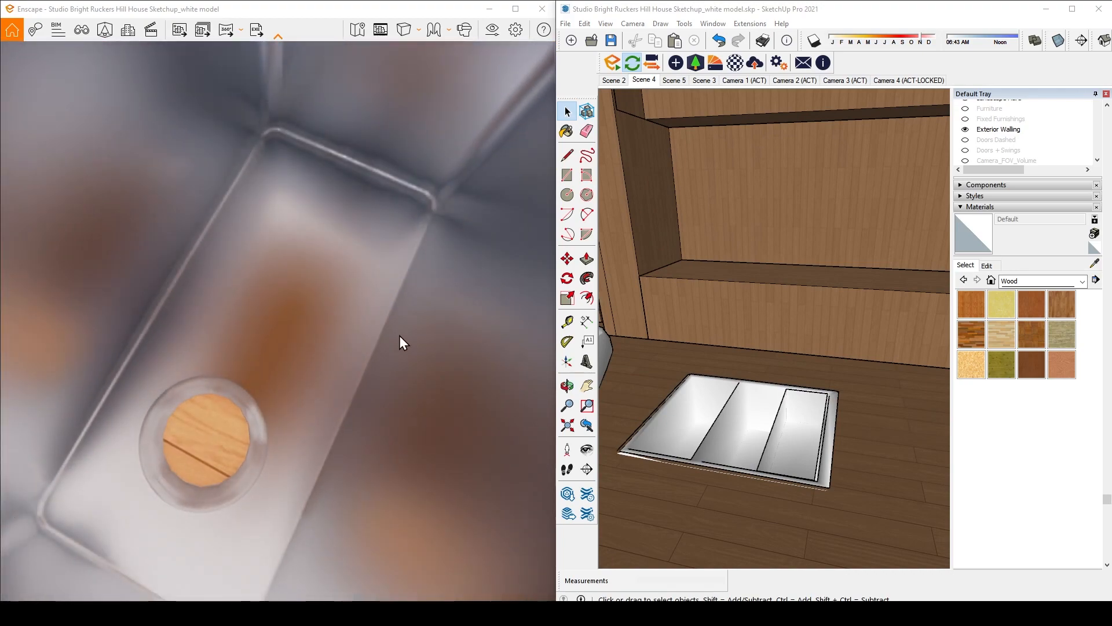
pyautogui.scroll(-10, 399, 337)
pyautogui.moveTo(312, 338)
pyautogui.mouseDown()
pyautogui.moveTo(309, 313)
pyautogui.moveTo(342, 272)
pyautogui.mouseUp()
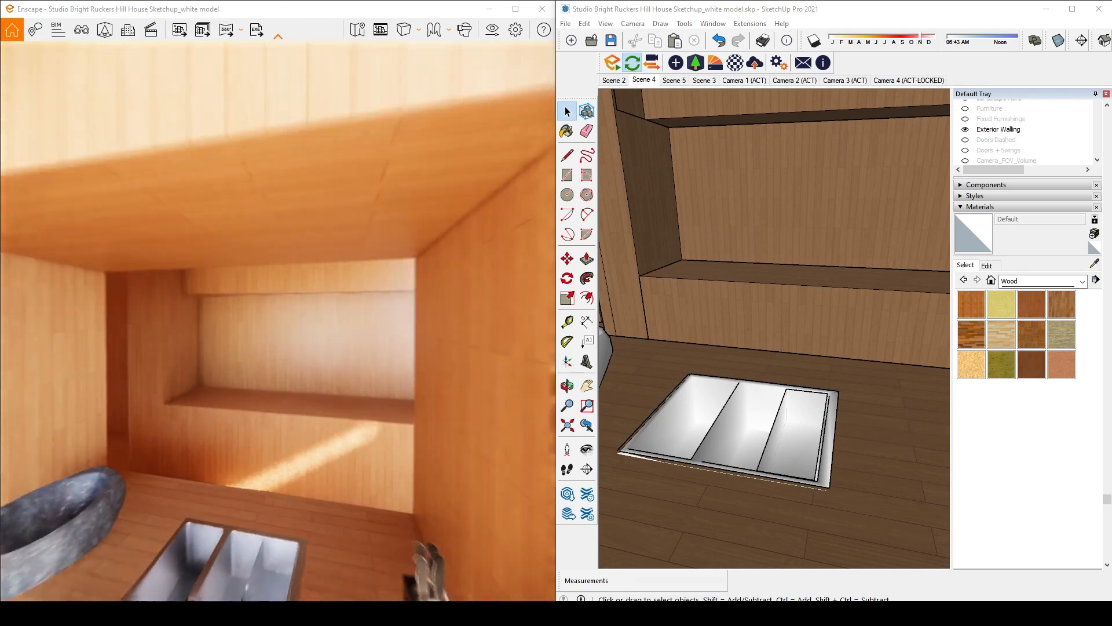
pyautogui.scroll(-4, 291, 521)
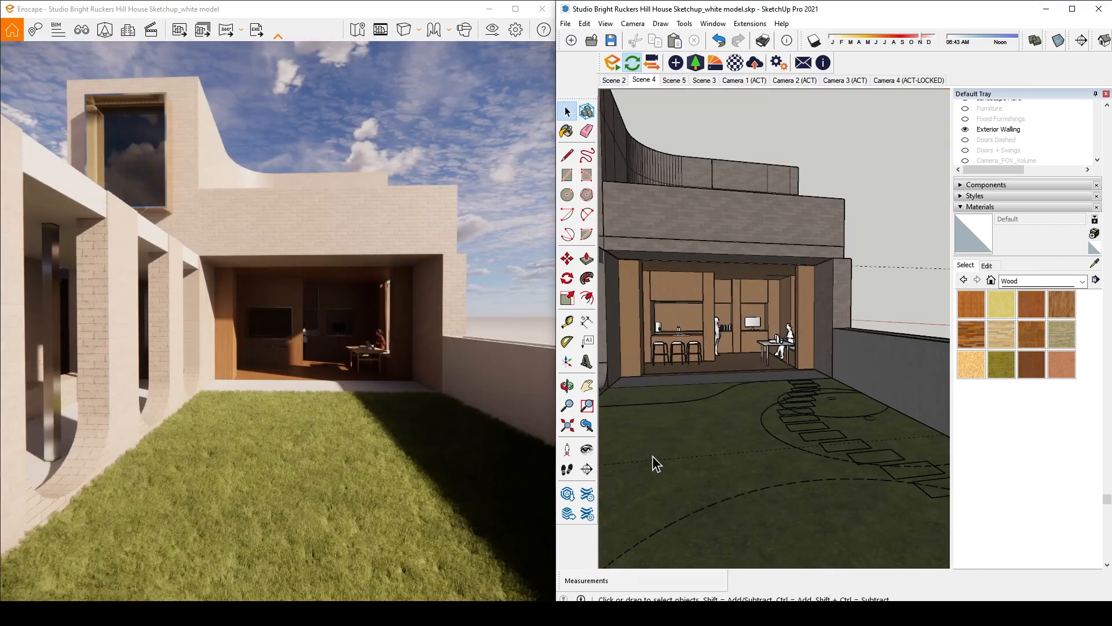
# Examine the furnished wood-lined room in the Enscape render from the lawn and up close at the table
pyautogui.scroll(6, 376, 366)
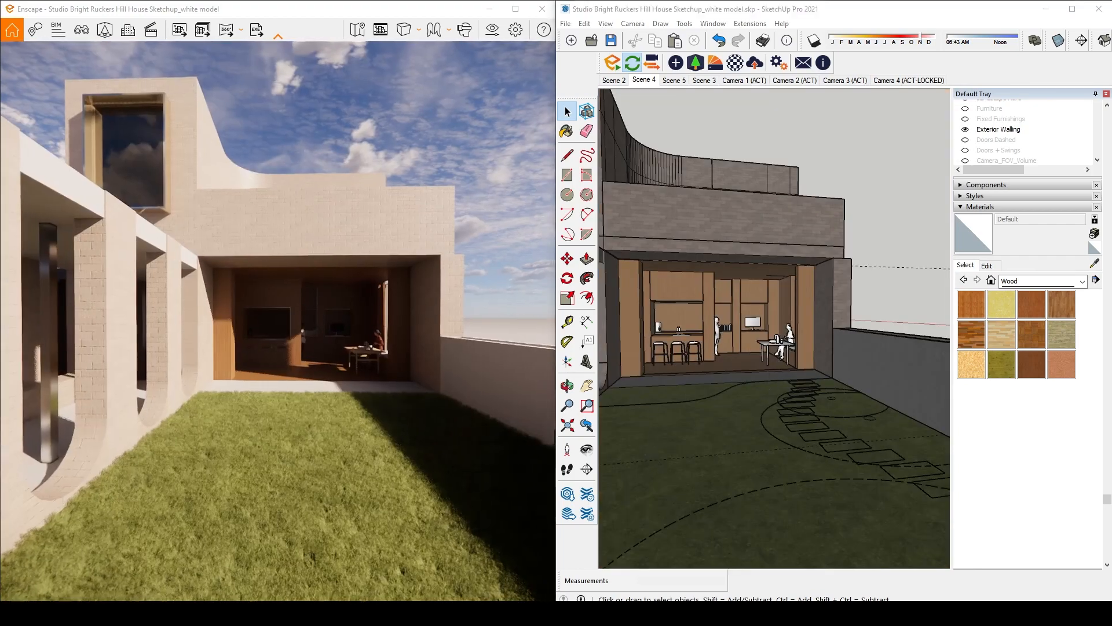
pyautogui.scroll(6, 278, 318)
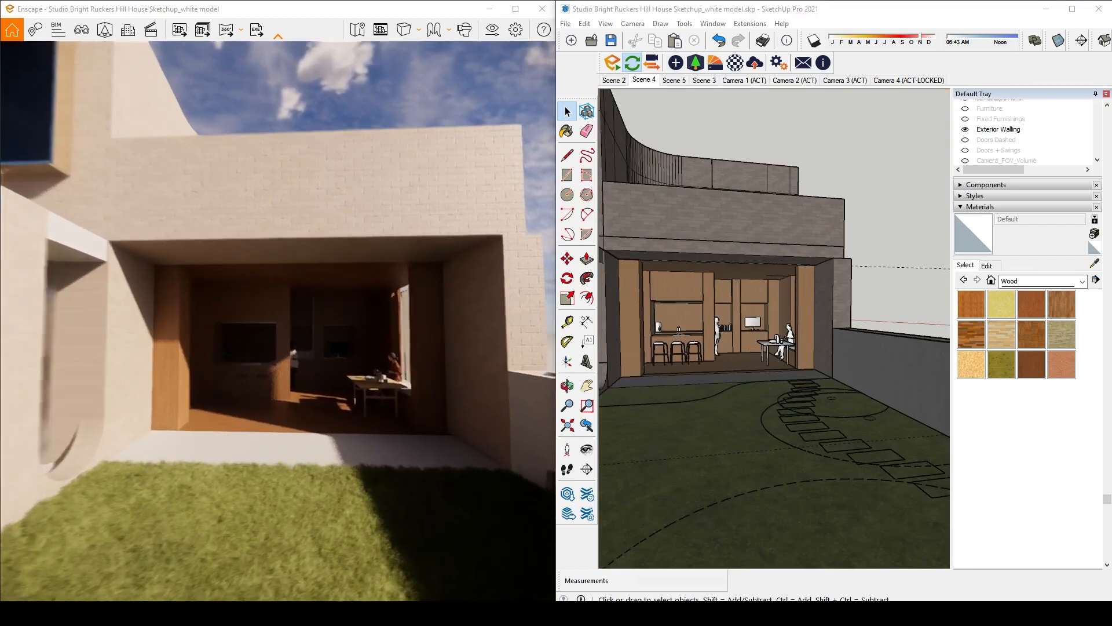
pyautogui.scroll(6, 304, 299)
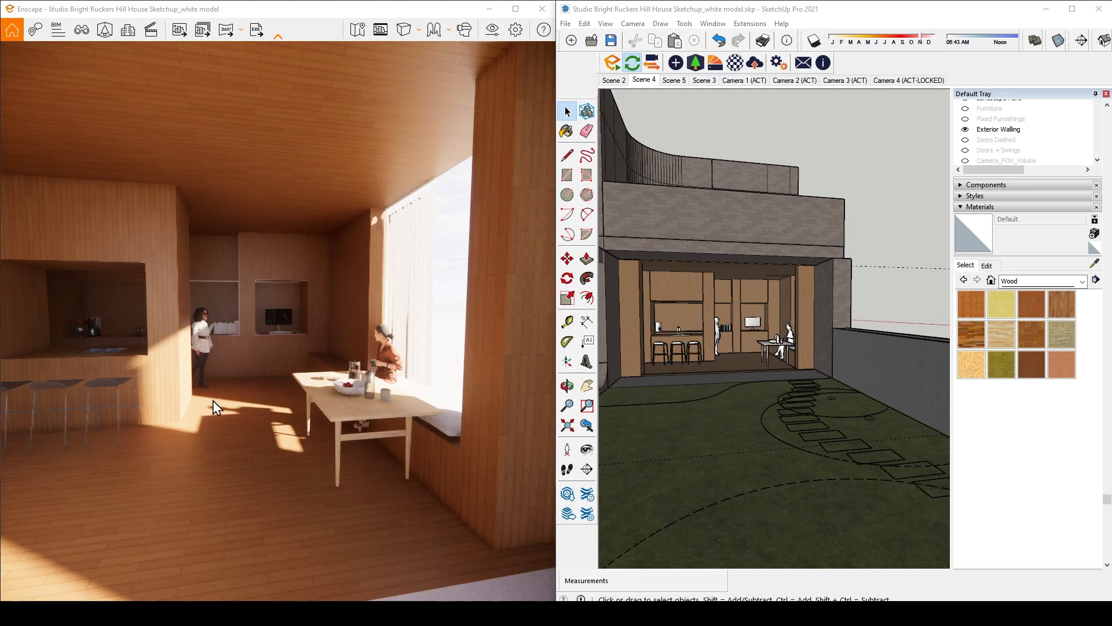
pyautogui.press('s')
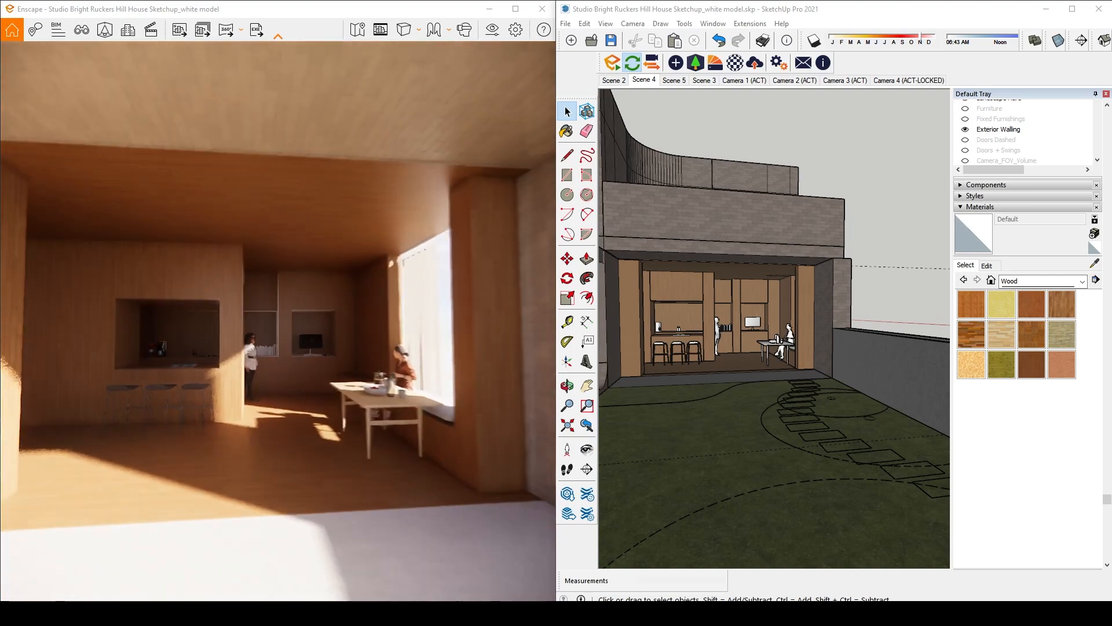
pyautogui.press('s')
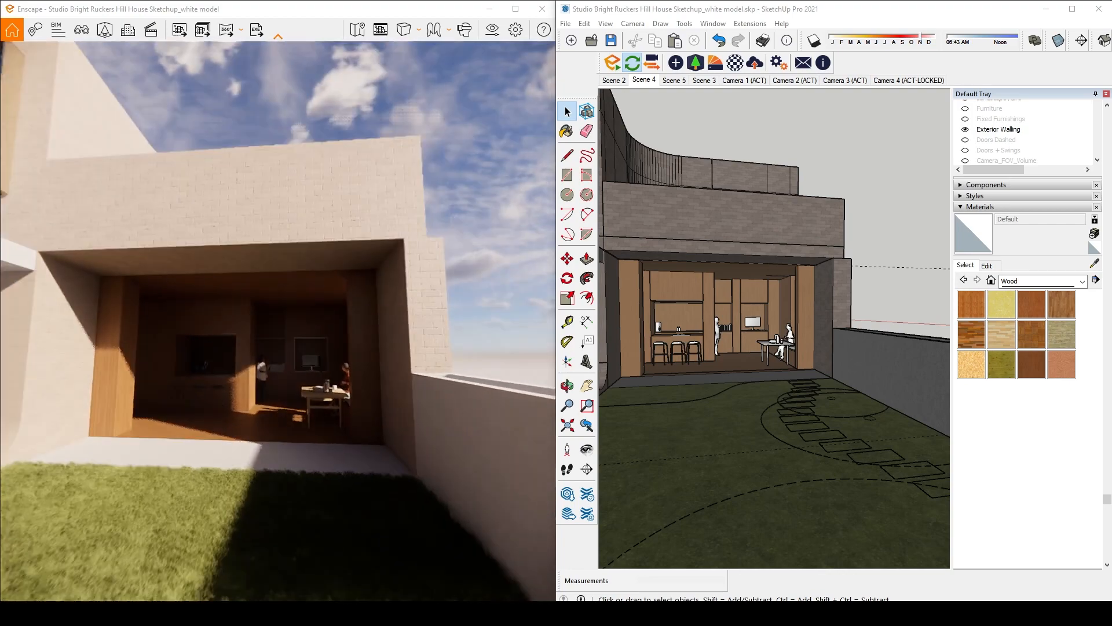
pyautogui.press('s')
pyautogui.moveTo(415, 318); pyautogui.dragTo(392, 341)
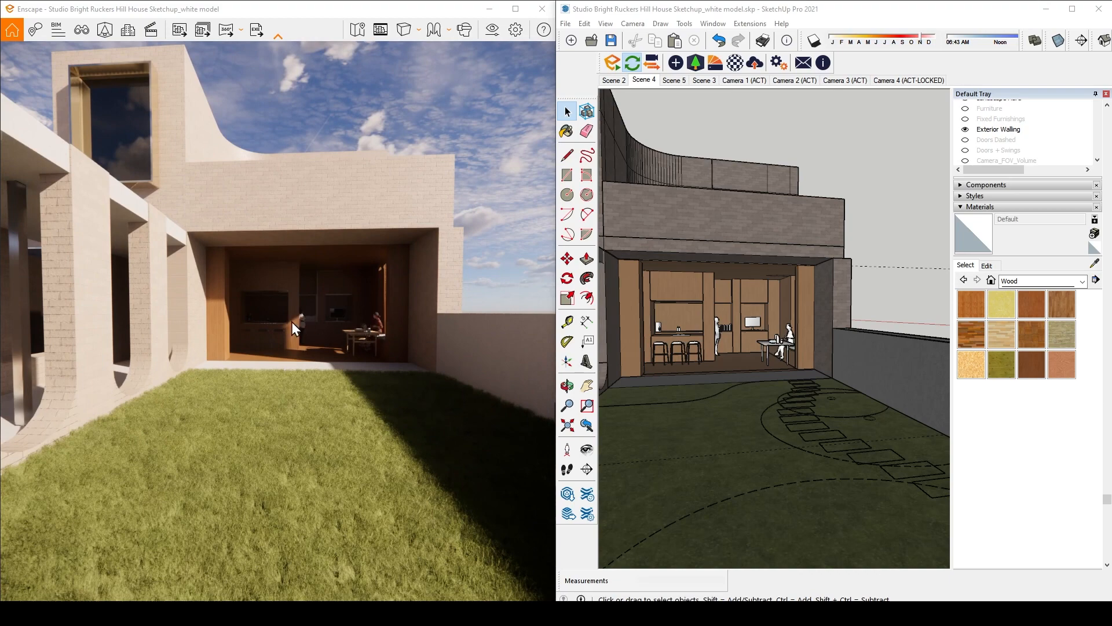
pyautogui.press('w')
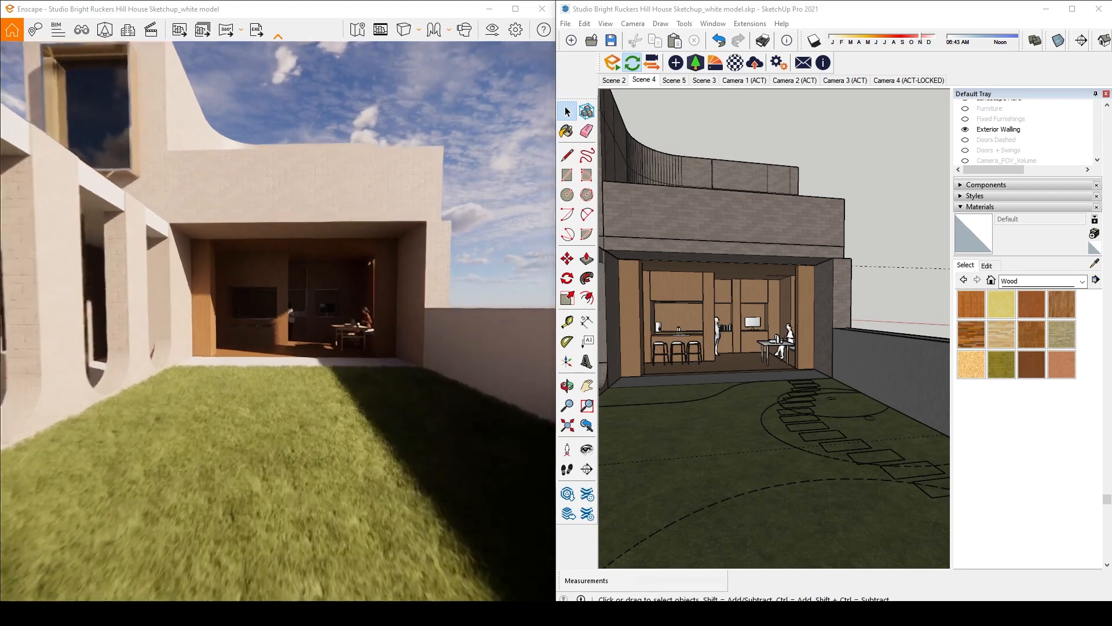
pyautogui.press('w')
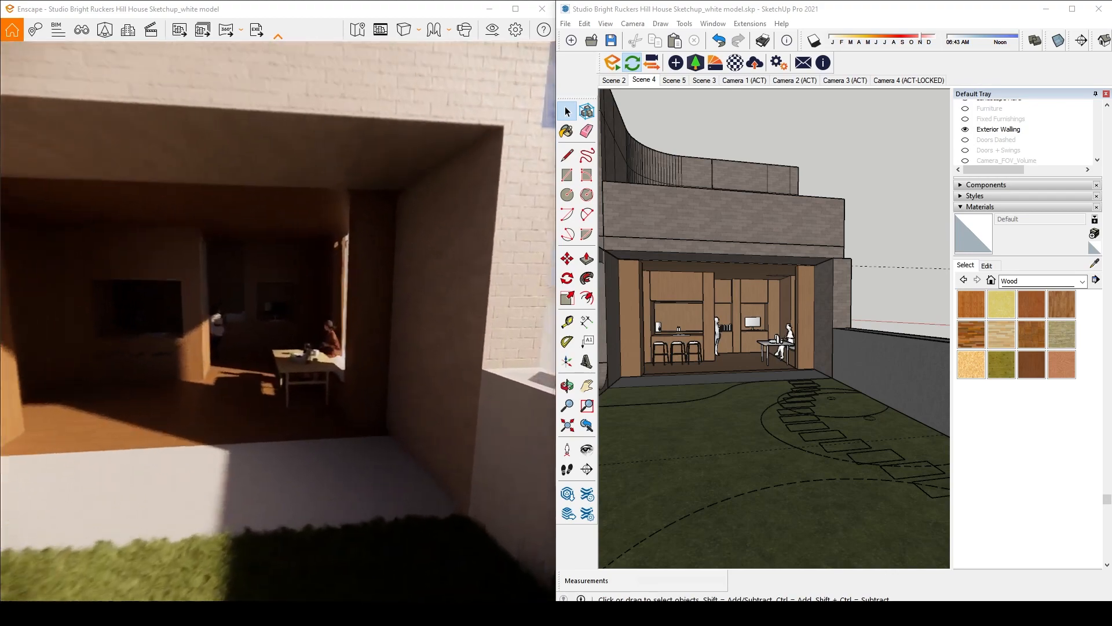
pyautogui.press('w')
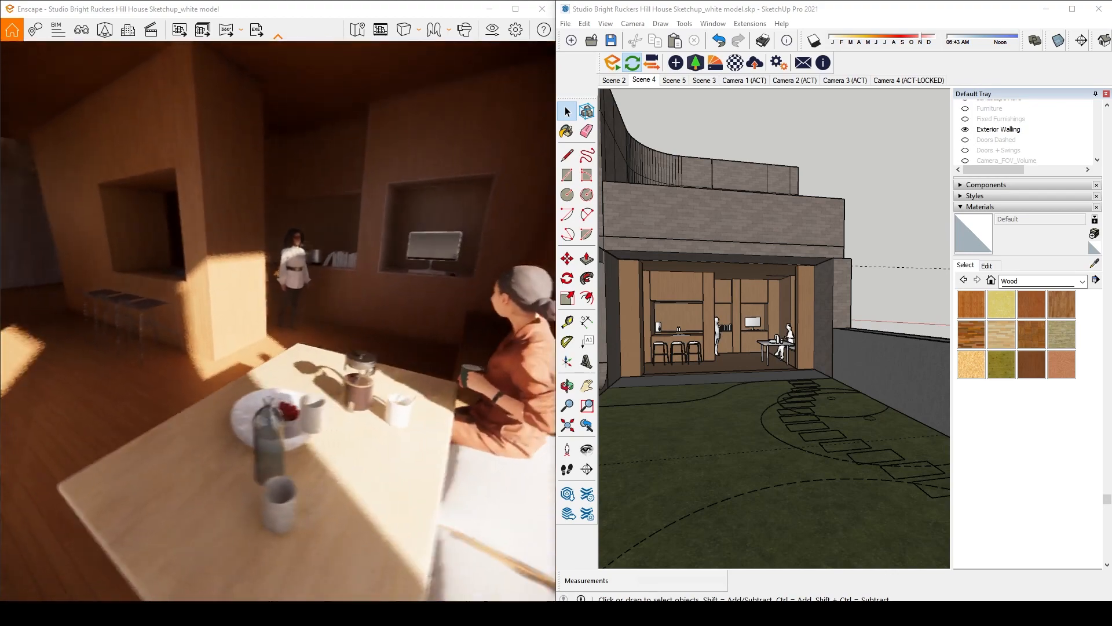
# Review the seated and standing figures around the table, and the house facade with its garden from the lawn in the Enscape render
pyautogui.press('w')
pyautogui.moveTo(515, 406)
pyautogui.mouseDown()
pyautogui.moveTo(458, 336)
pyautogui.moveTo(492, 335)
pyautogui.mouseUp()
pyautogui.press('s')
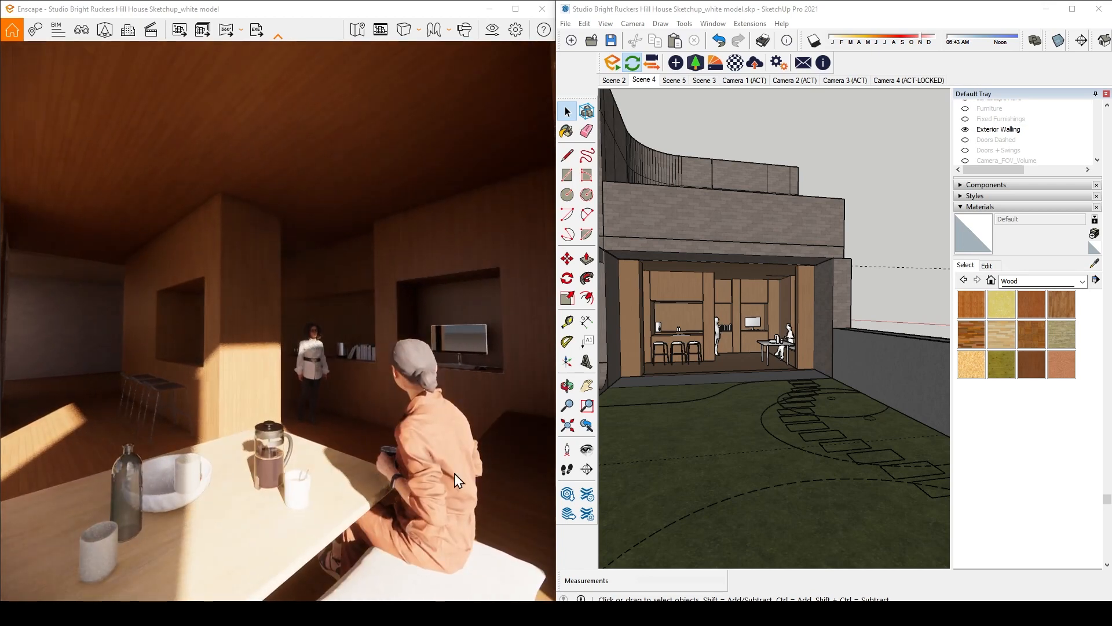
pyautogui.press('s')
pyautogui.moveTo(357, 423)
pyautogui.mouseDown()
pyautogui.moveTo(379, 400)
pyautogui.moveTo(346, 412)
pyautogui.moveTo(413, 402)
pyautogui.mouseUp()
pyautogui.press('s')
pyautogui.press('w')
pyautogui.press('s')
pyautogui.press('s')
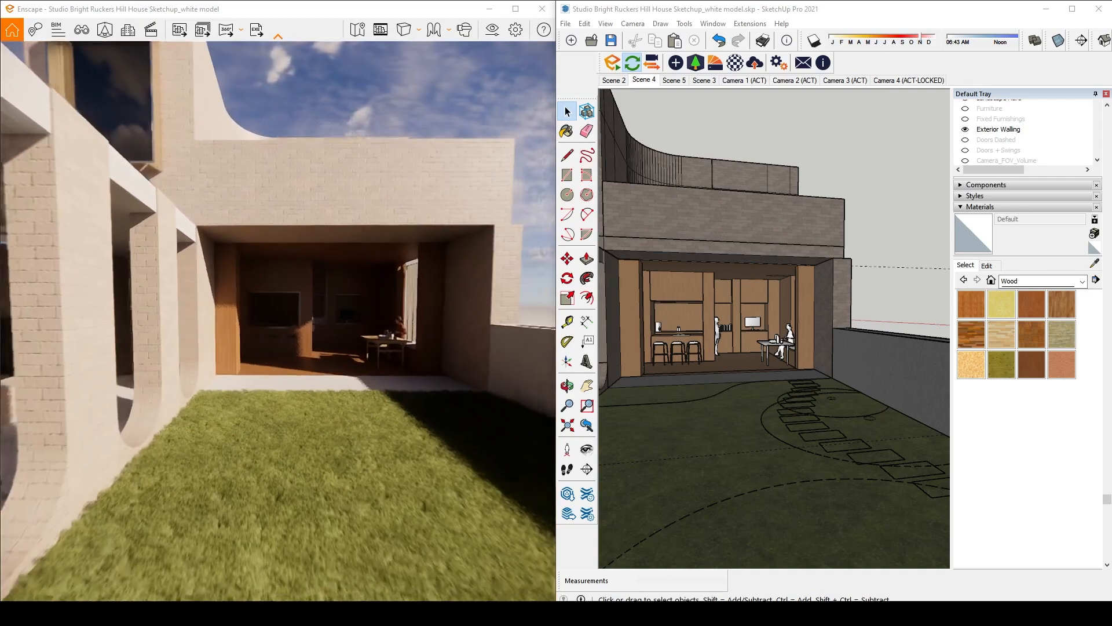
pyautogui.press('w')
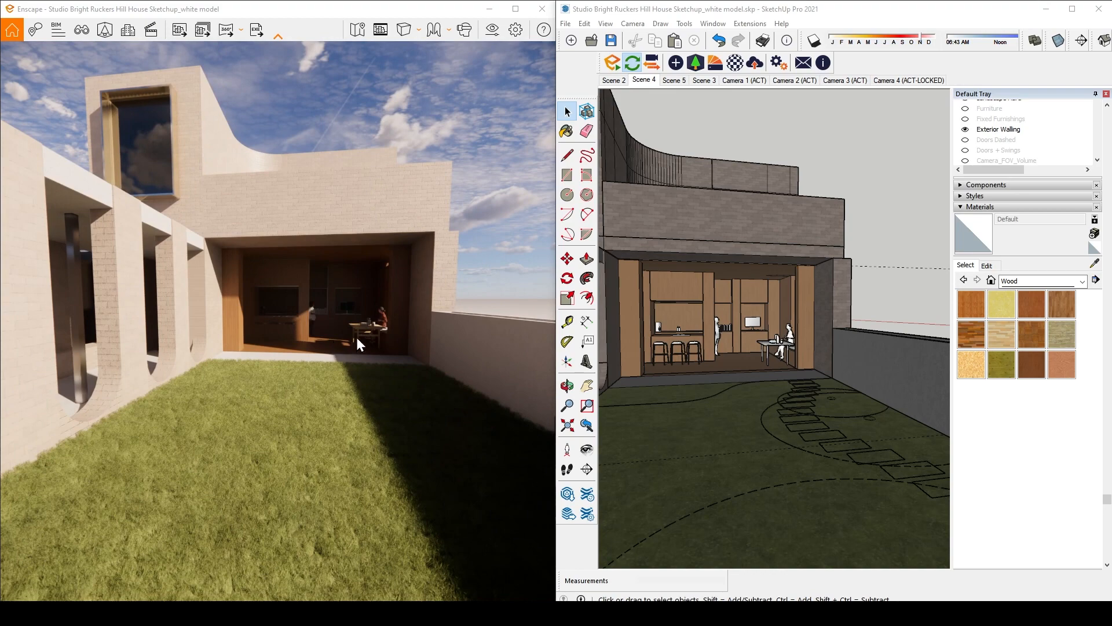
pyautogui.press('s')
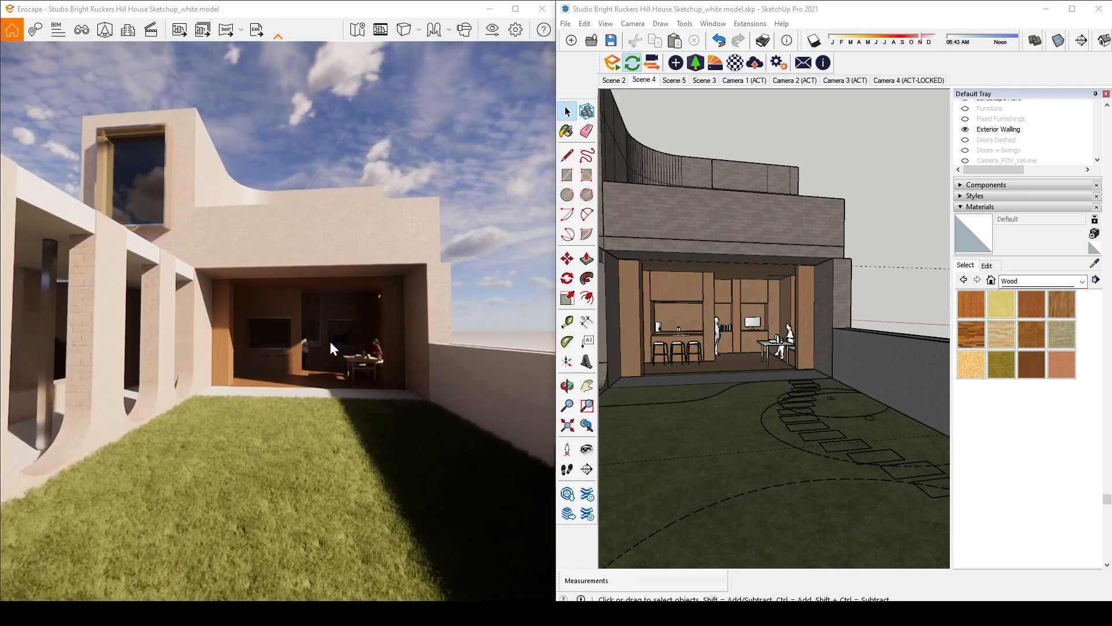
pyautogui.press('w')
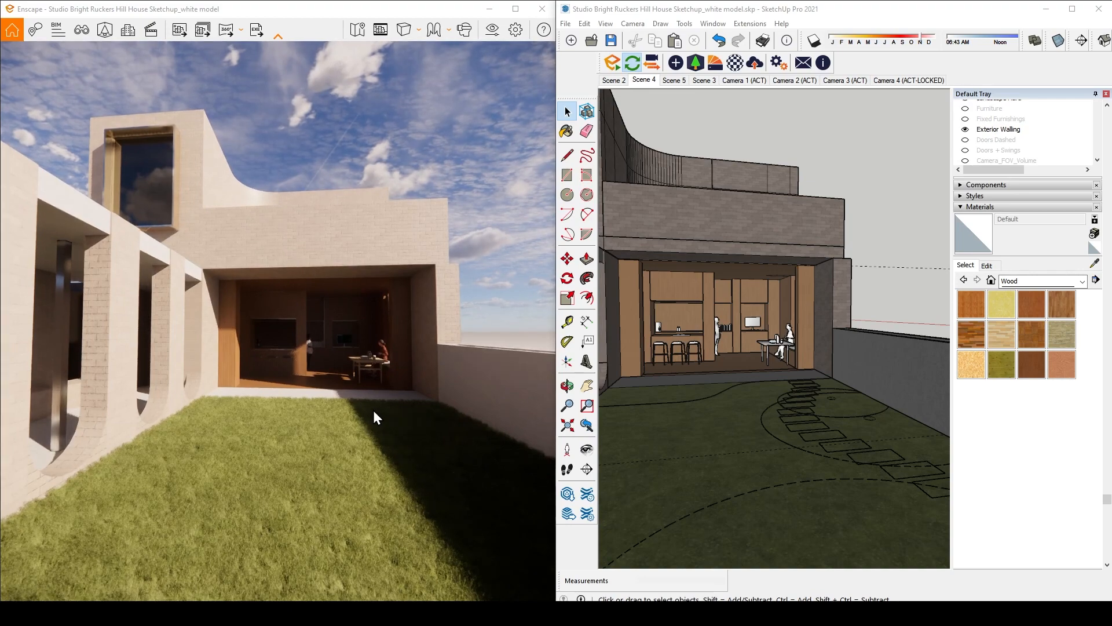
pyautogui.press('w')
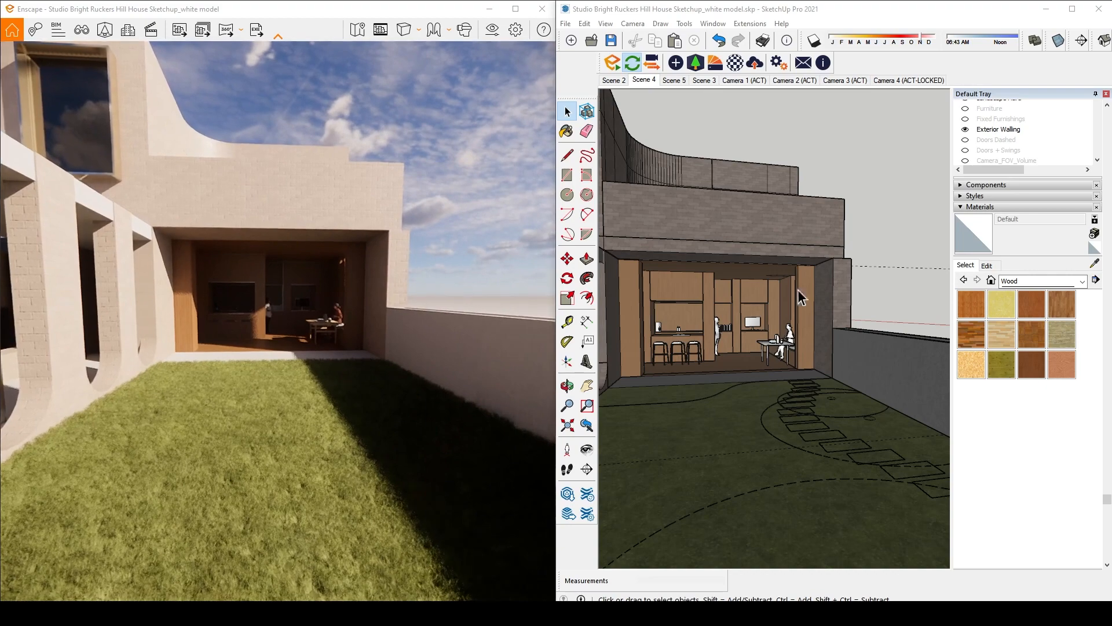
# Browse the Vegetation category of the Enscape asset library for plants suited to the walled garden
pyautogui.scroll(-5, 800, 296)
pyautogui.scroll(3, 854, 413)
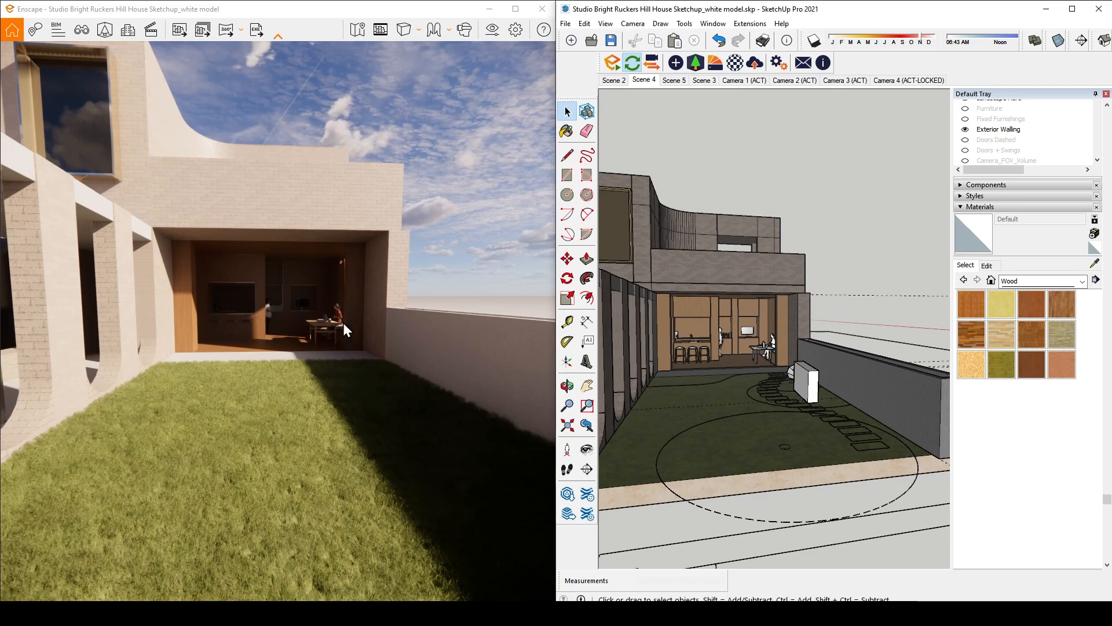
pyautogui.click(696, 63)
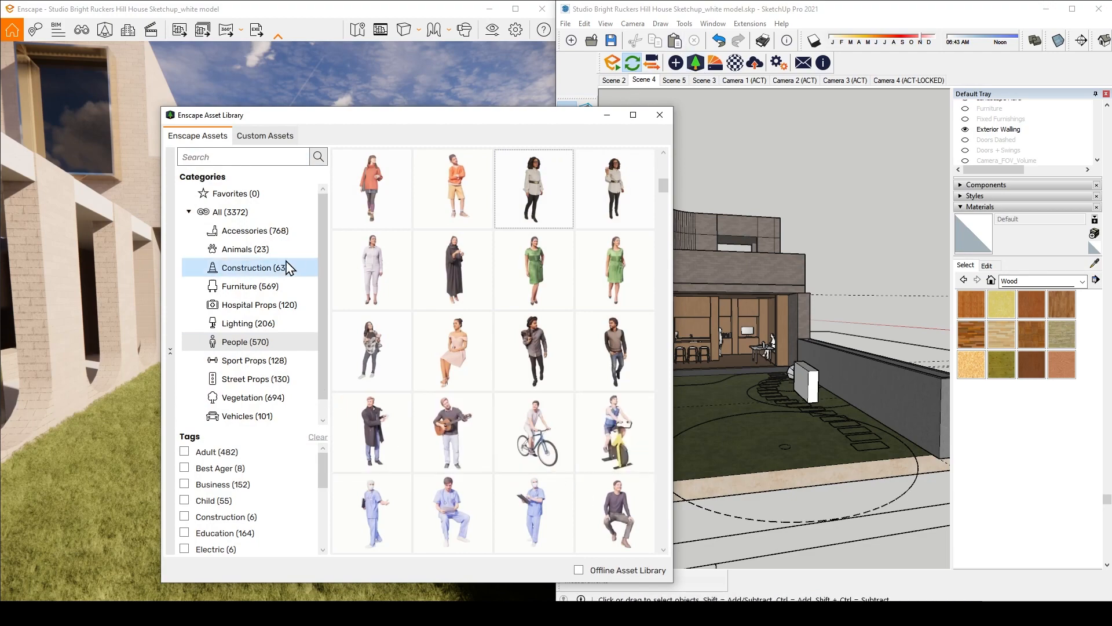
pyautogui.click(243, 397)
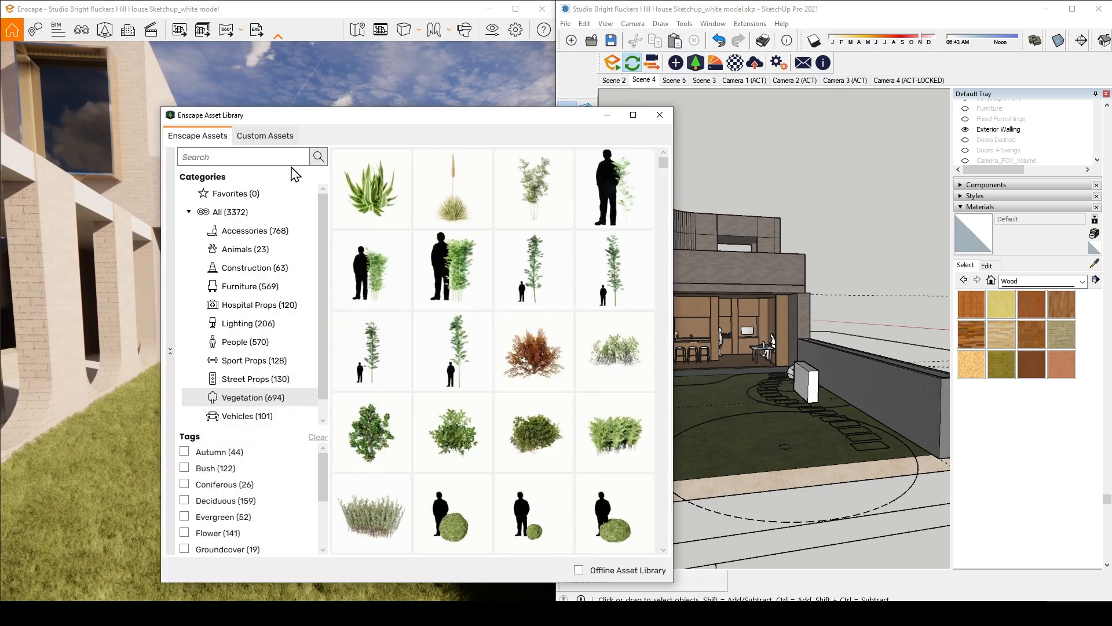
pyautogui.moveTo(544, 374)
pyautogui.scroll(-3, 556, 405)
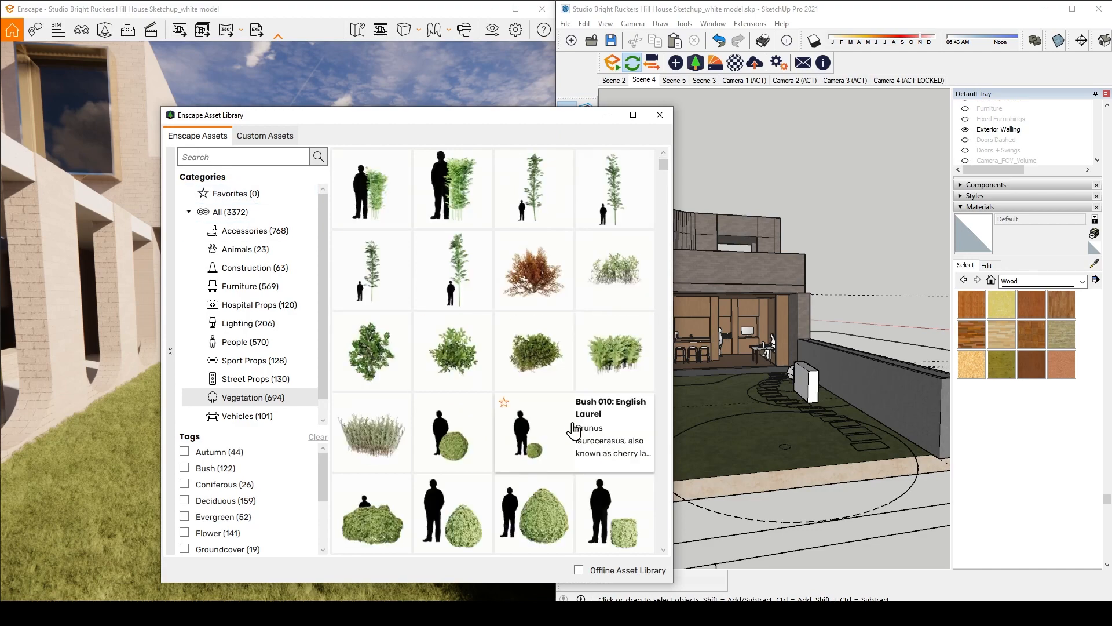
pyautogui.scroll(-1, 574, 431)
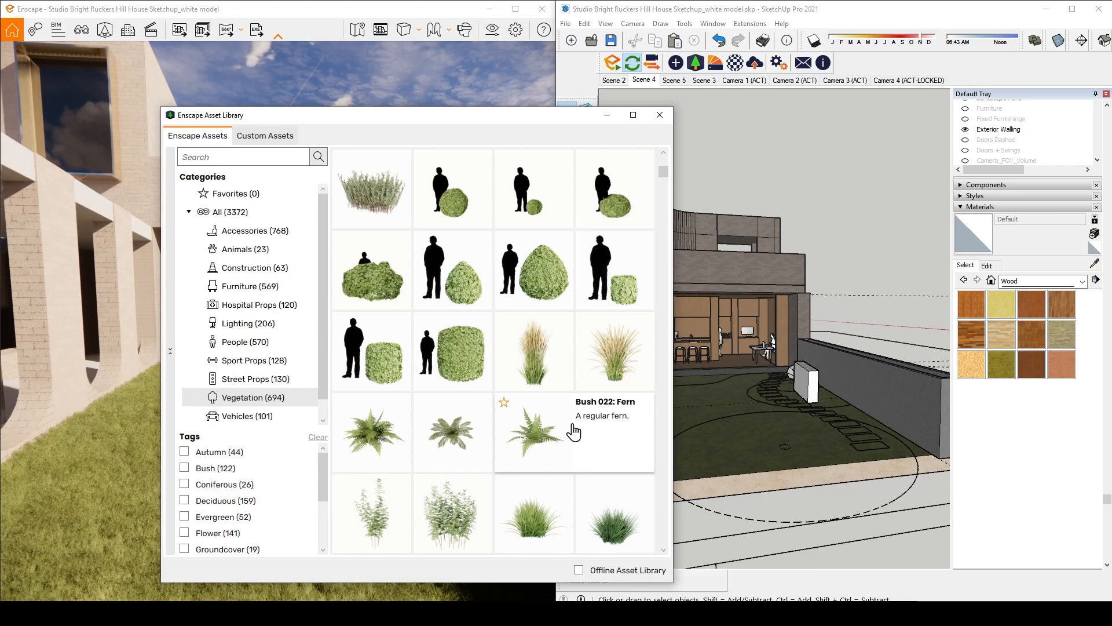
pyautogui.scroll(-1, 574, 431)
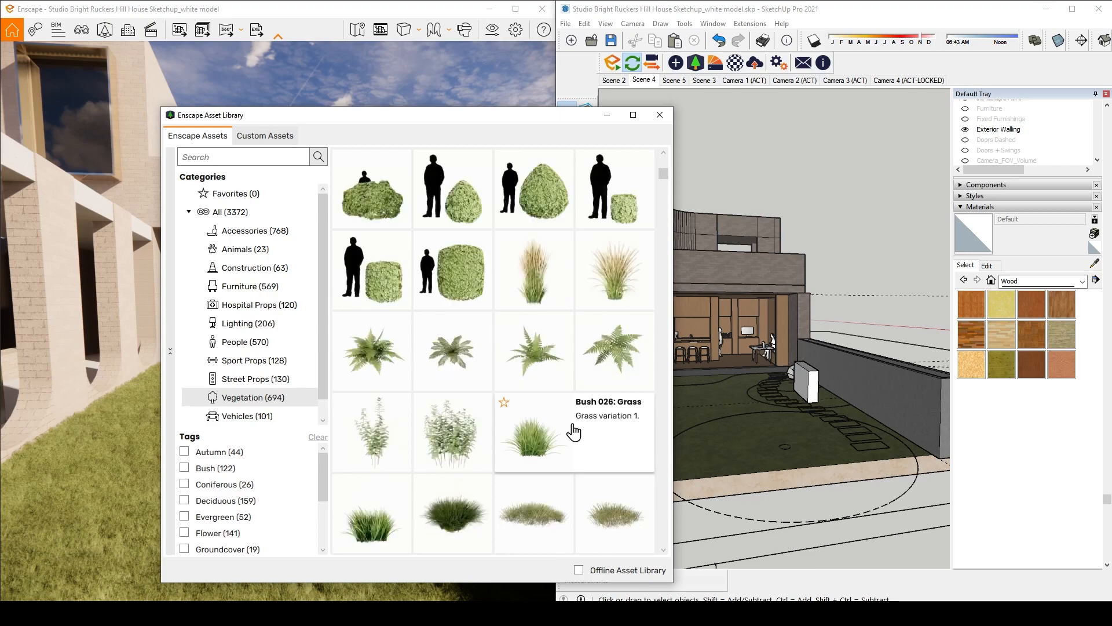
pyautogui.scroll(-2, 571, 430)
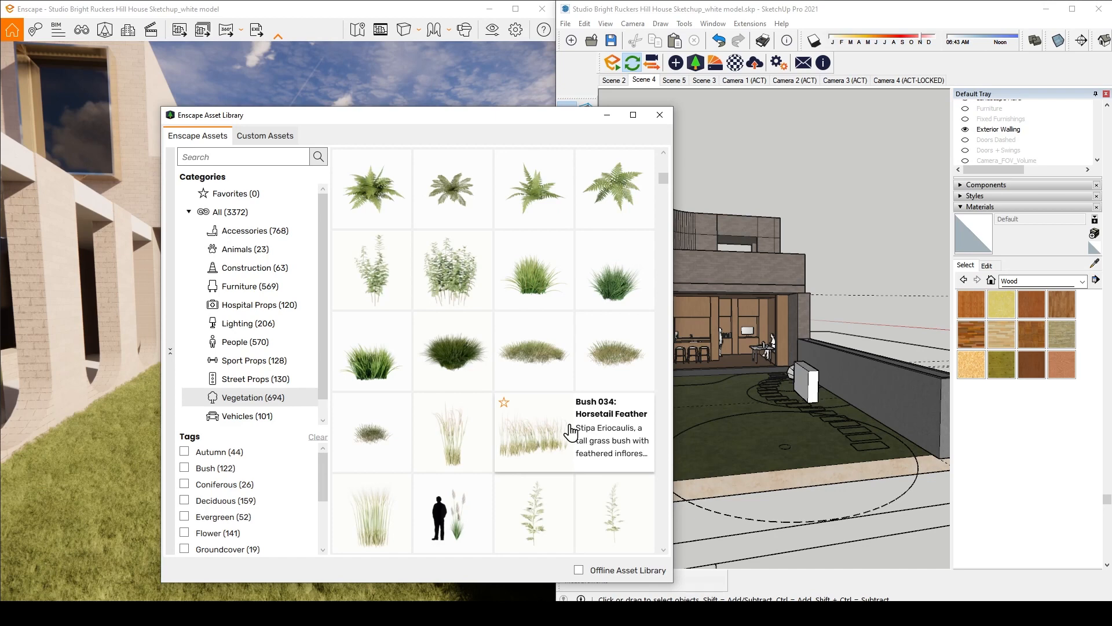
pyautogui.scroll(-1, 573, 224)
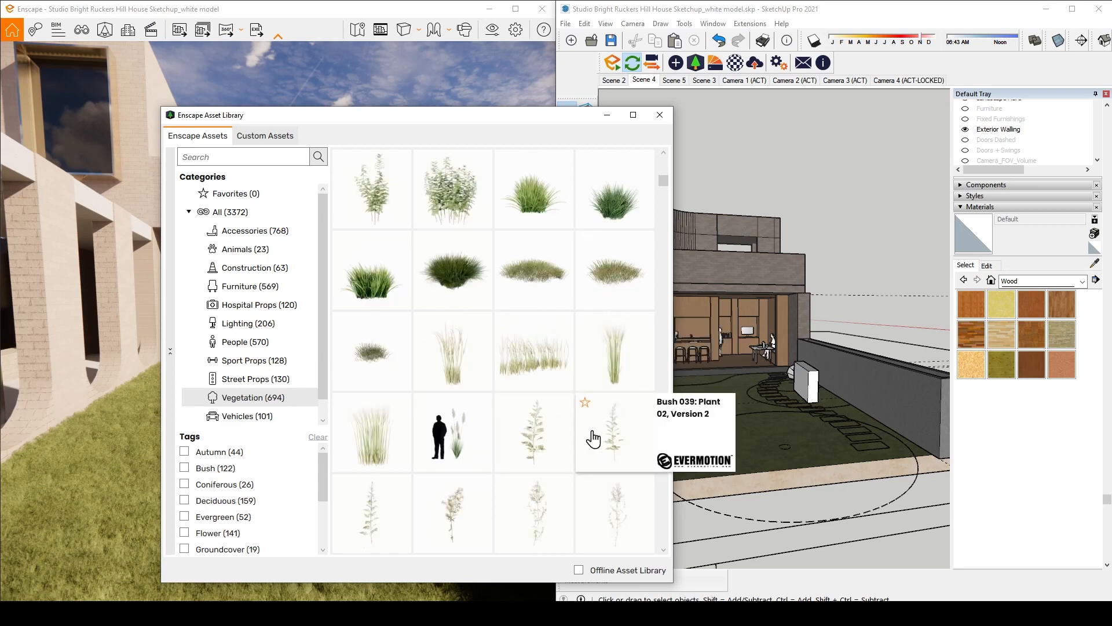
pyautogui.scroll(-1, 593, 439)
pyautogui.scroll(-1, 593, 439)
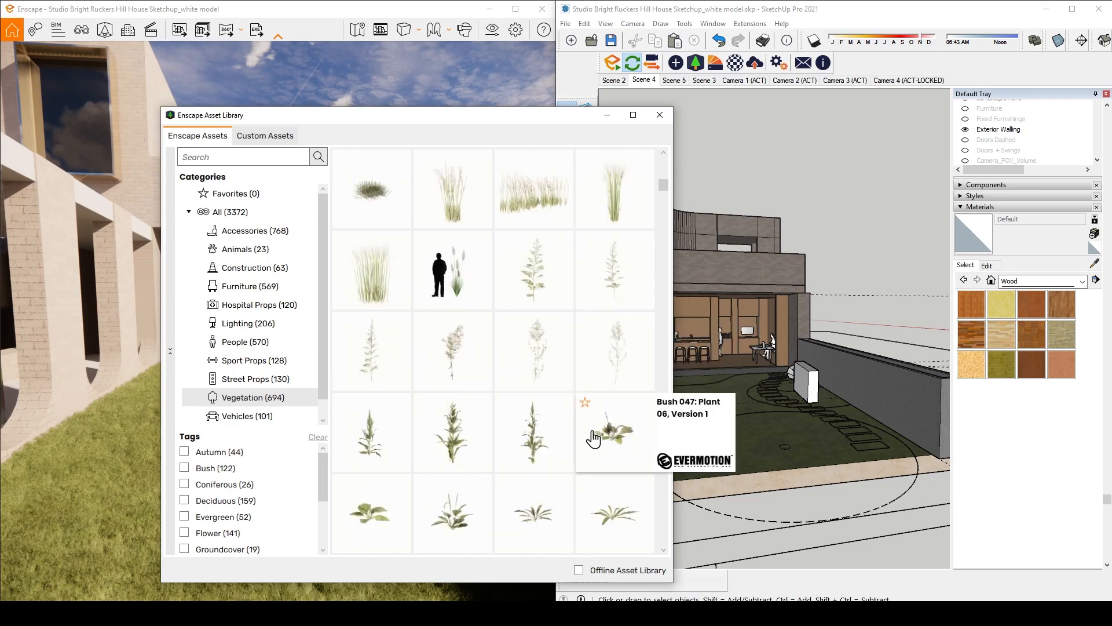
pyautogui.scroll(-1, 751, 374)
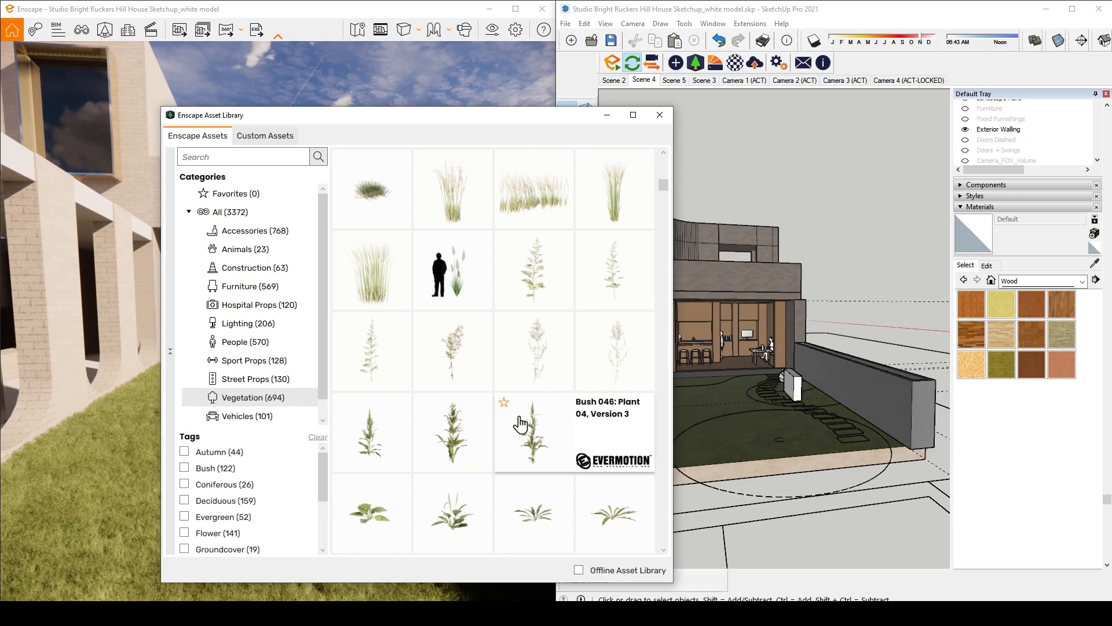
pyautogui.scroll(1, 520, 424)
pyautogui.scroll(-3, 516, 400)
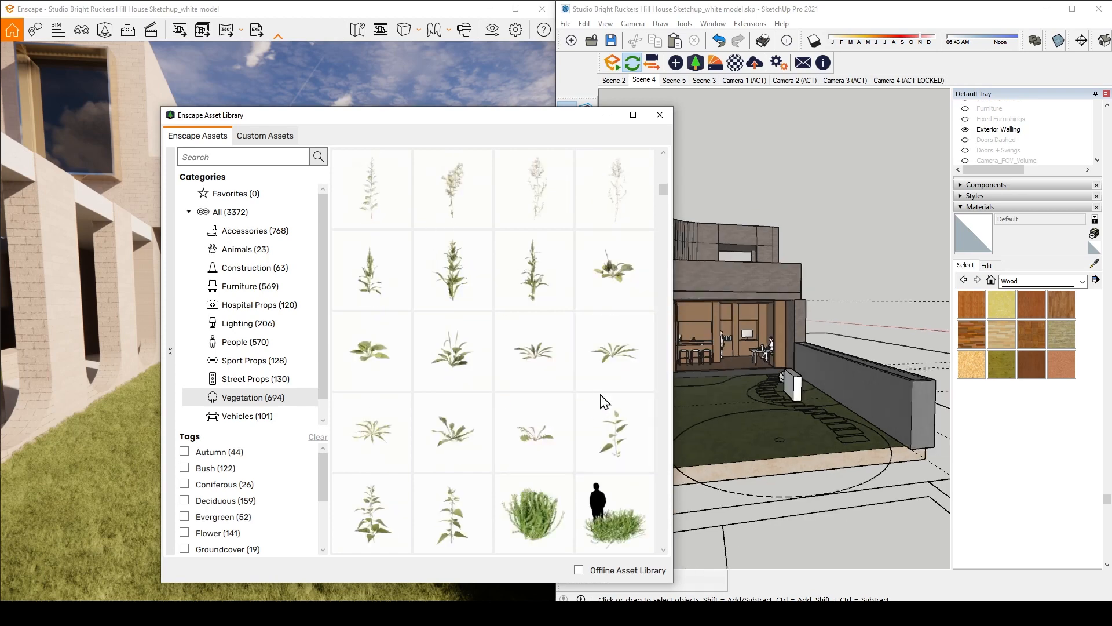
pyautogui.scroll(-3, 583, 458)
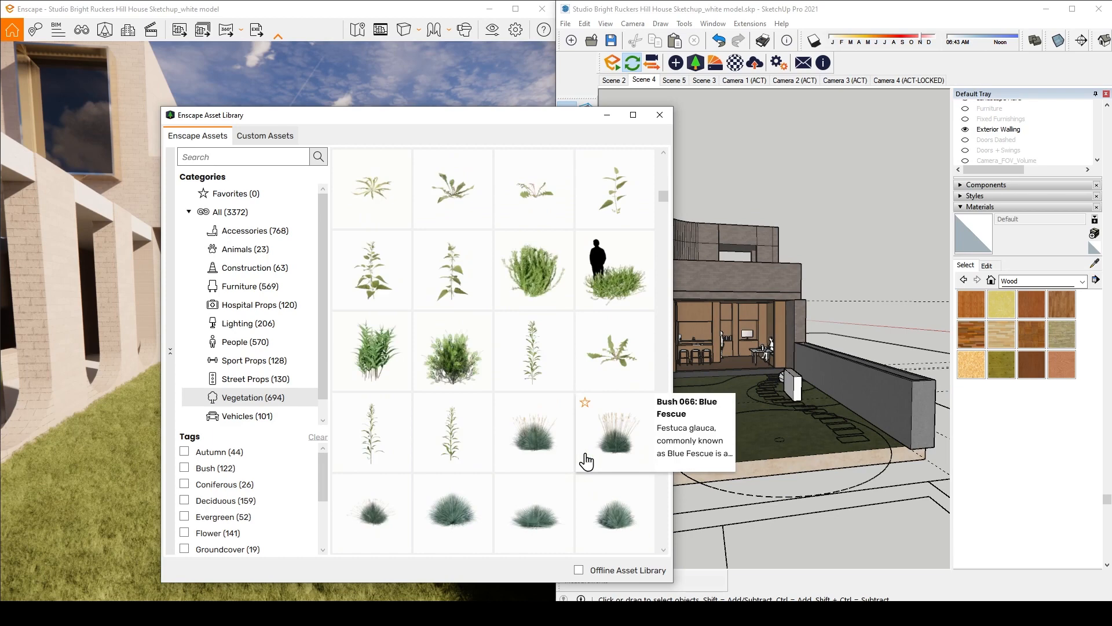
pyautogui.scroll(-1, 586, 461)
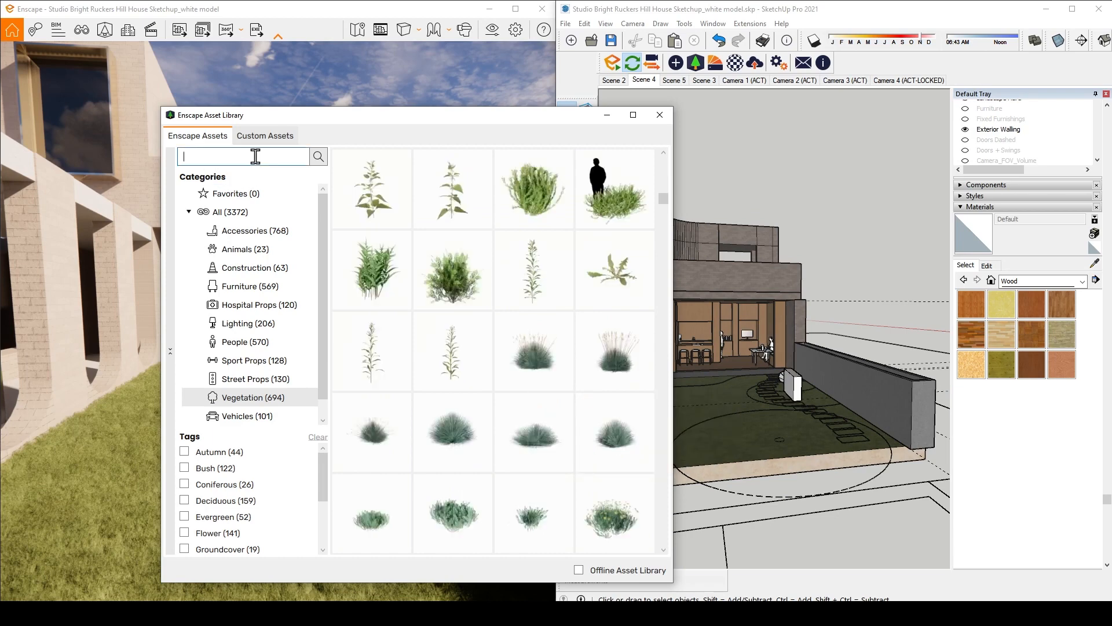
# Find "gum" assets and place Evergreen Tree 001: Lemon-Scented Gum on the lawn between the stepping-stone path and the garden wall
pyautogui.write('m')
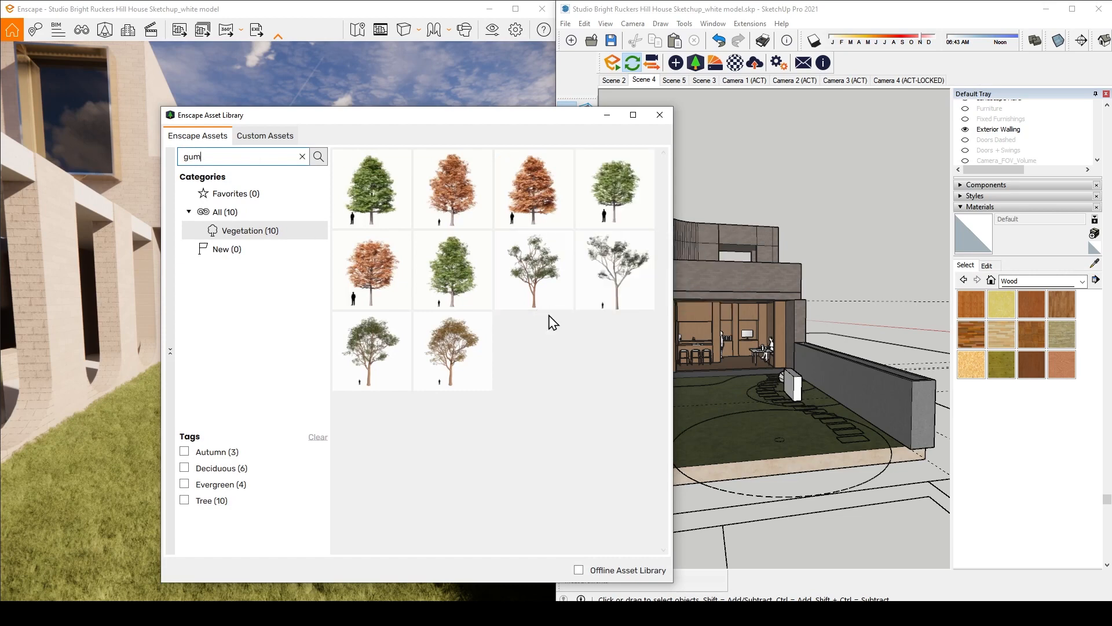
pyautogui.moveTo(540, 284)
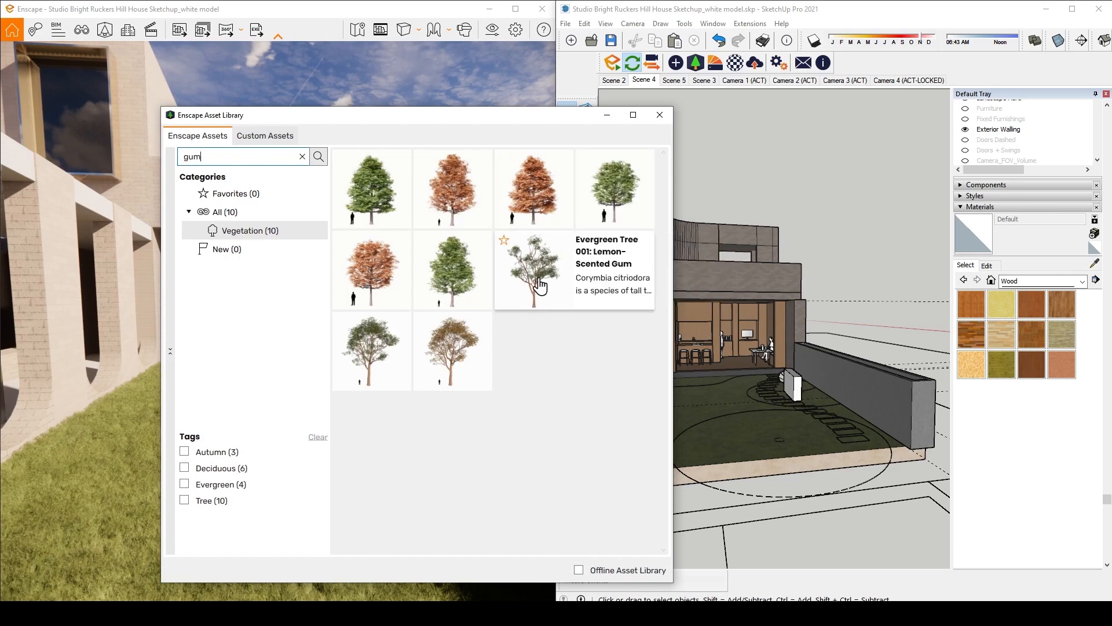
pyautogui.click(540, 288)
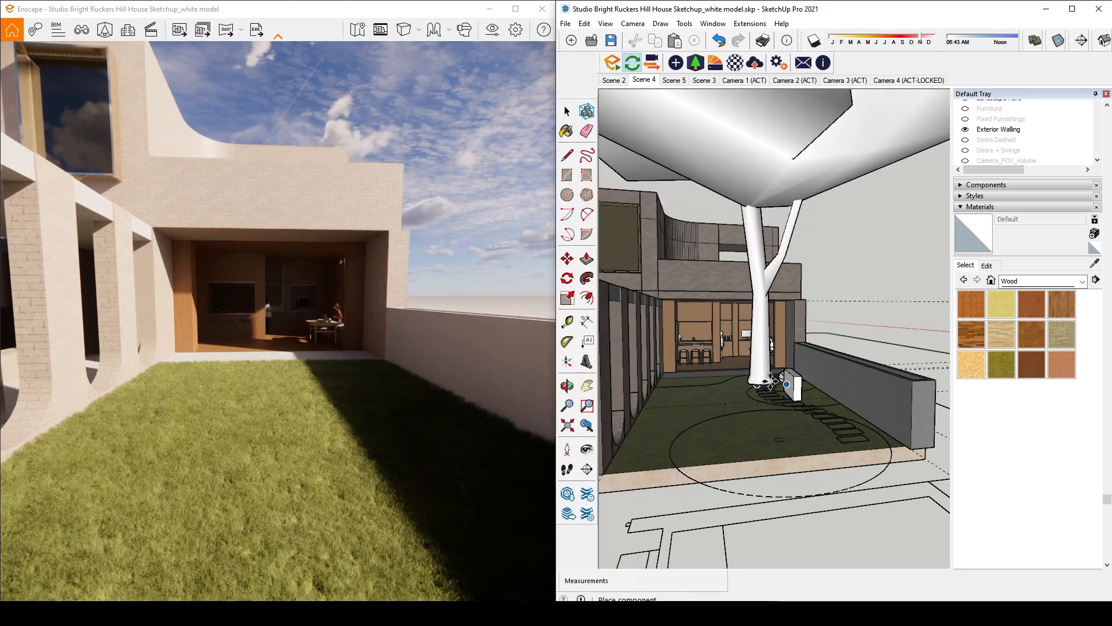
pyautogui.scroll(6, 795, 382)
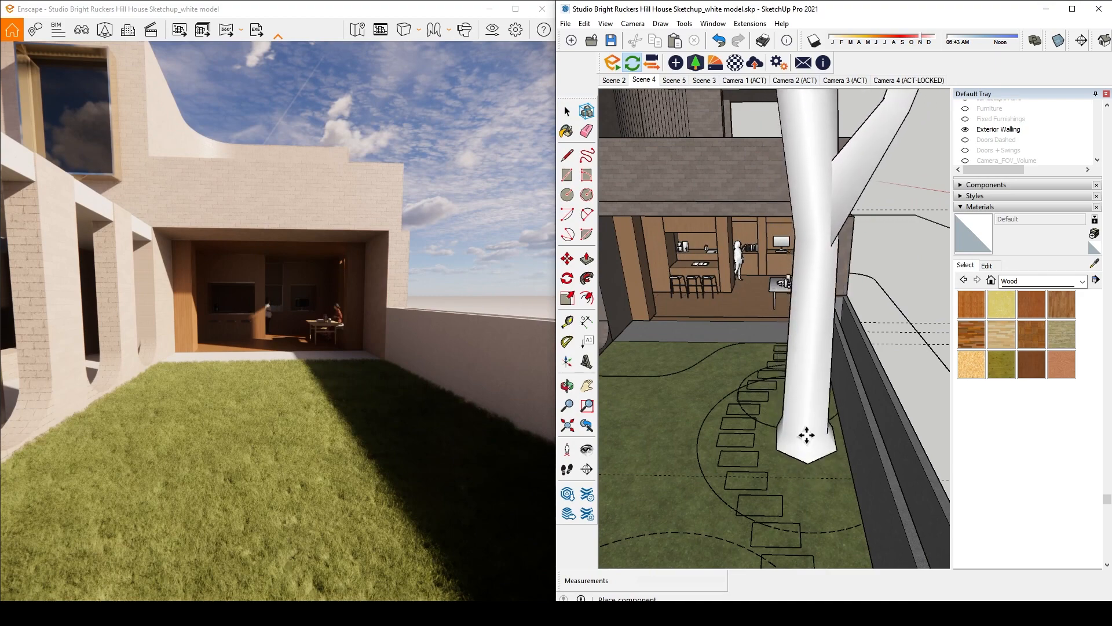
pyautogui.click(786, 378)
pyautogui.scroll(-3, 783, 378)
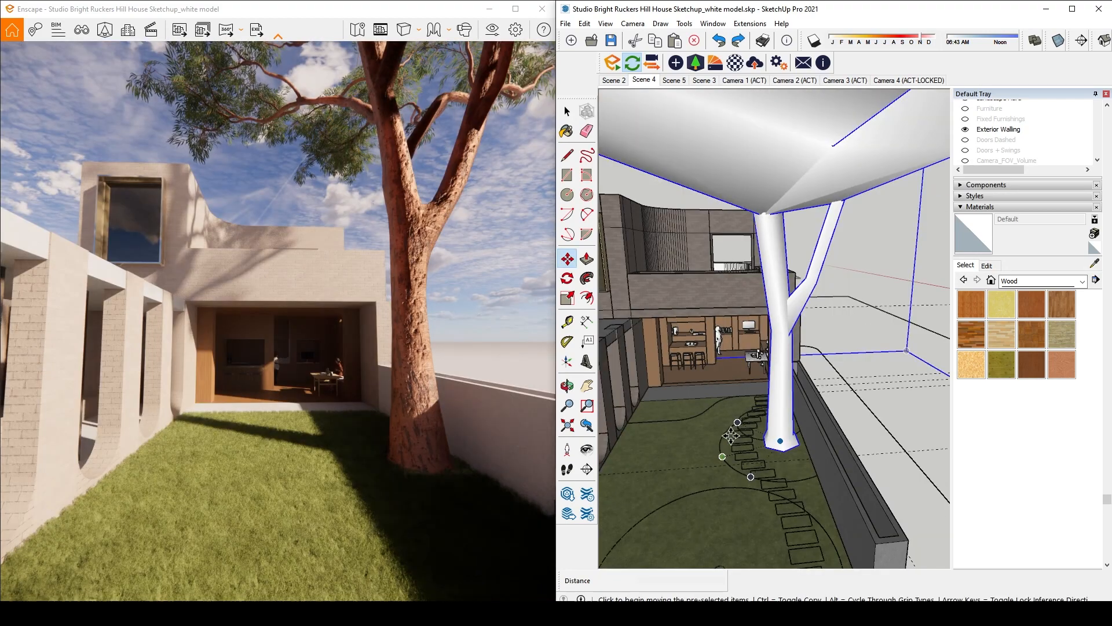
# Scale the gum tree down uniformly to about 0.21 of its size
pyautogui.scroll(3, 778, 378)
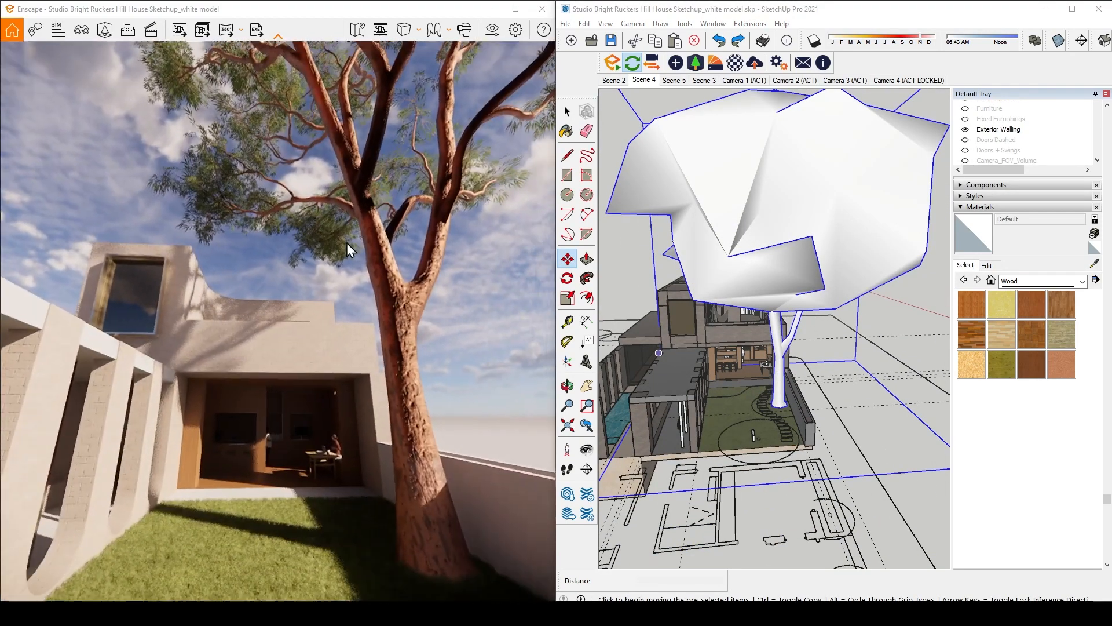
pyautogui.scroll(-3, 791, 409)
pyautogui.scroll(-1, 794, 410)
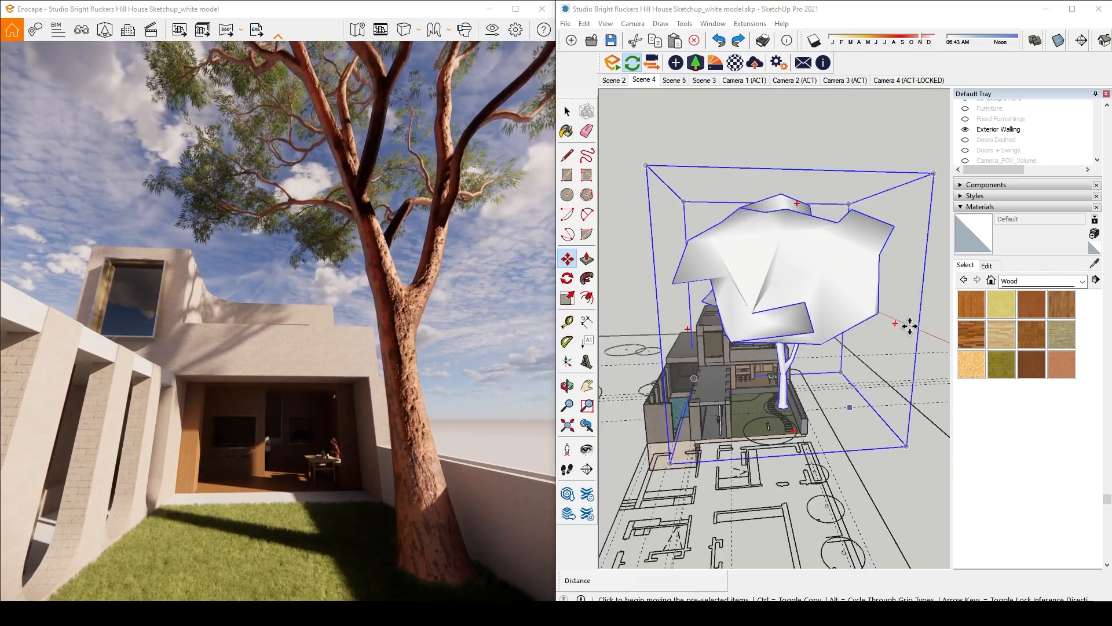
pyautogui.scroll(-3, 847, 342)
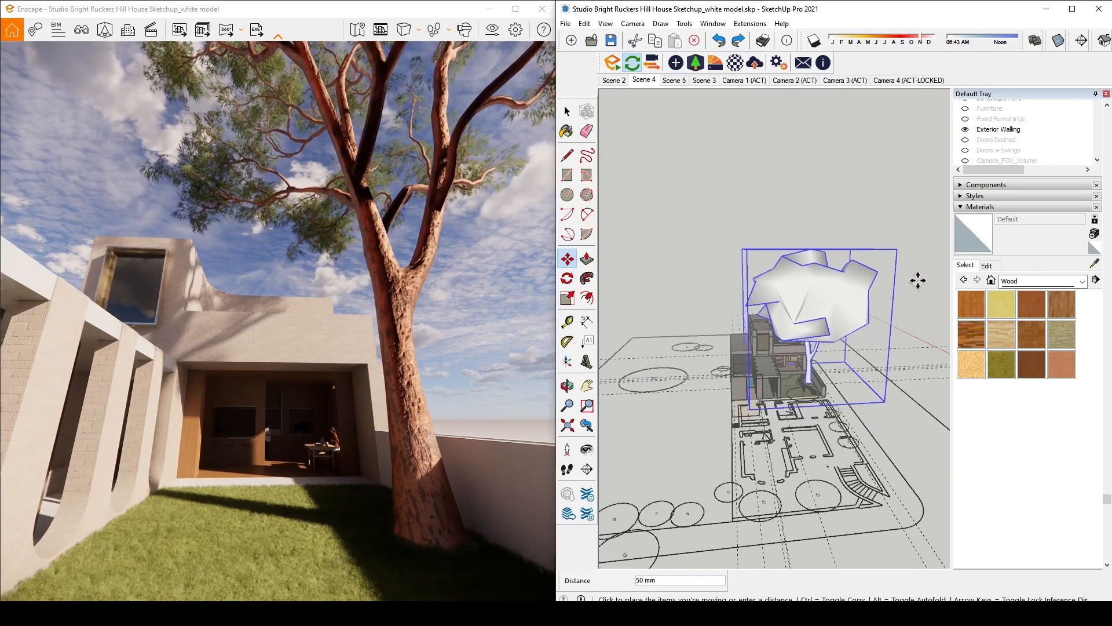
pyautogui.scroll(5, 872, 313)
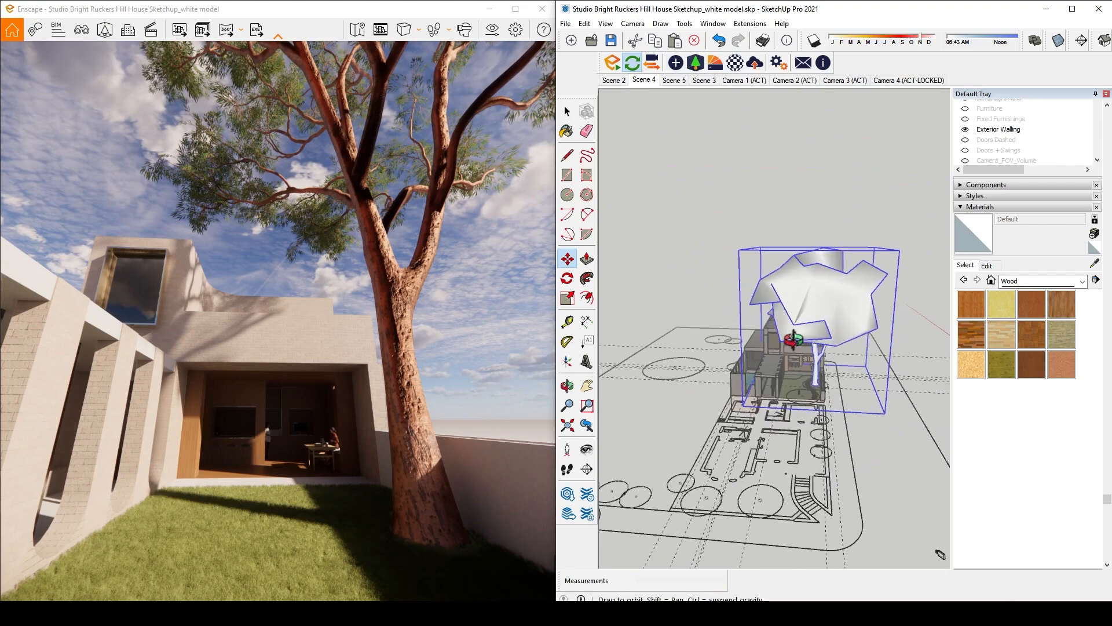
pyautogui.press('s')
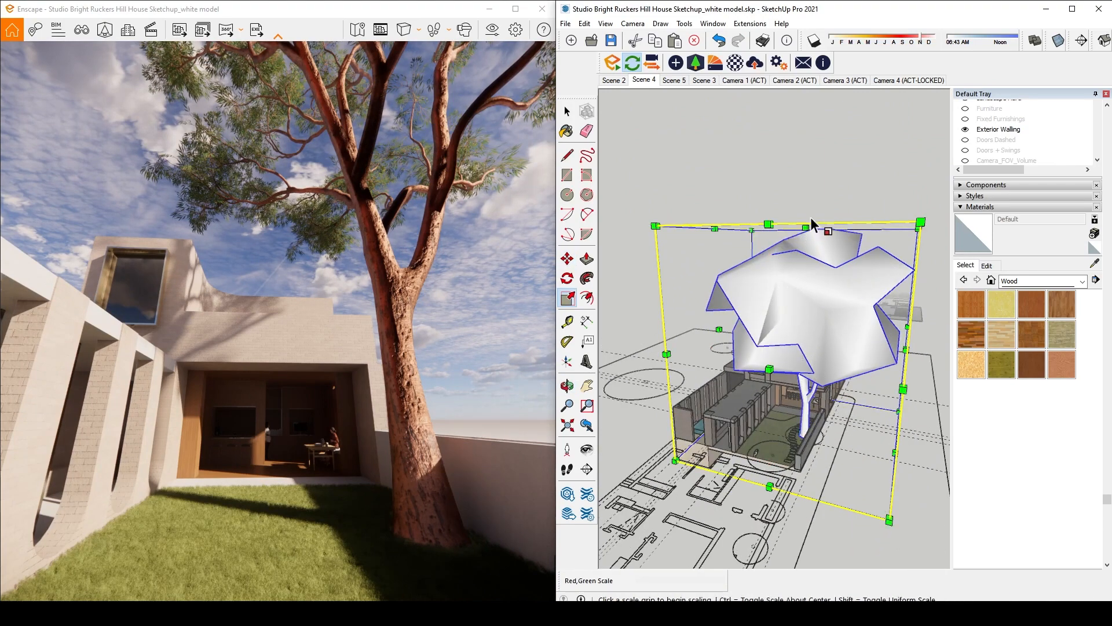
pyautogui.click(751, 230)
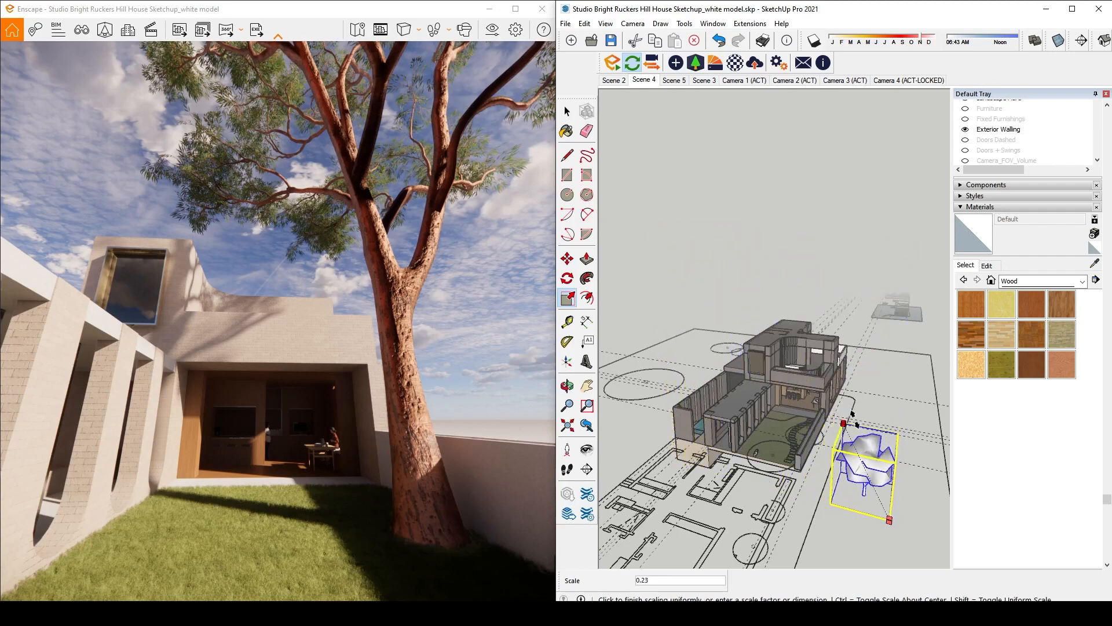
pyautogui.press('alt')
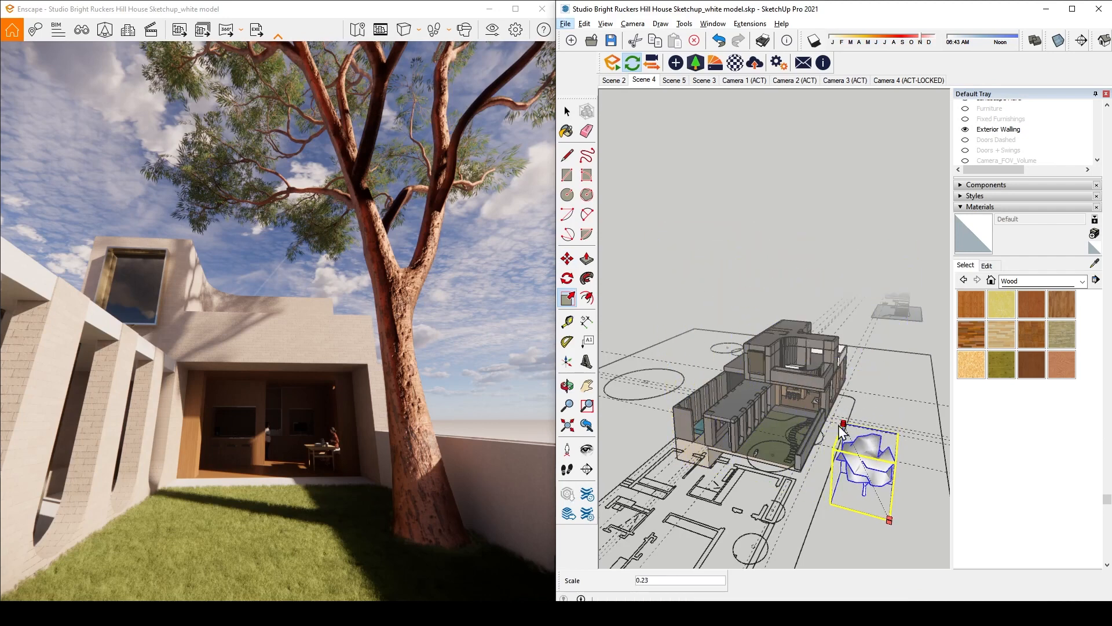
pyautogui.click(851, 439)
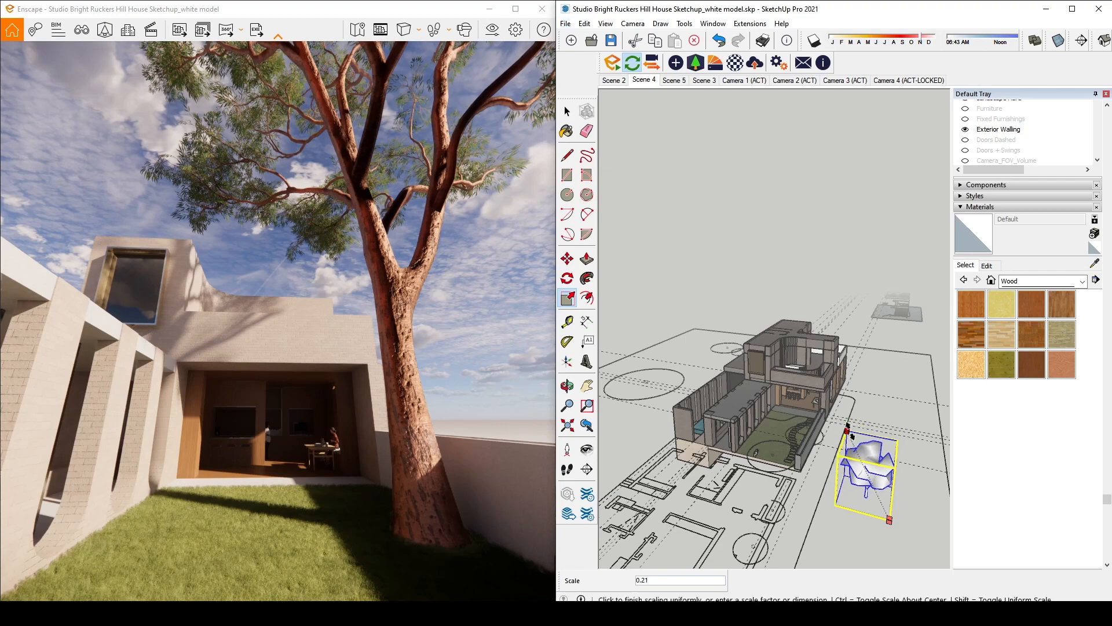
# Move the scaled-down gum tree into the walled garden, onto the lawn between the stepping-stone path and the garden wall
pyautogui.scroll(2, 857, 472)
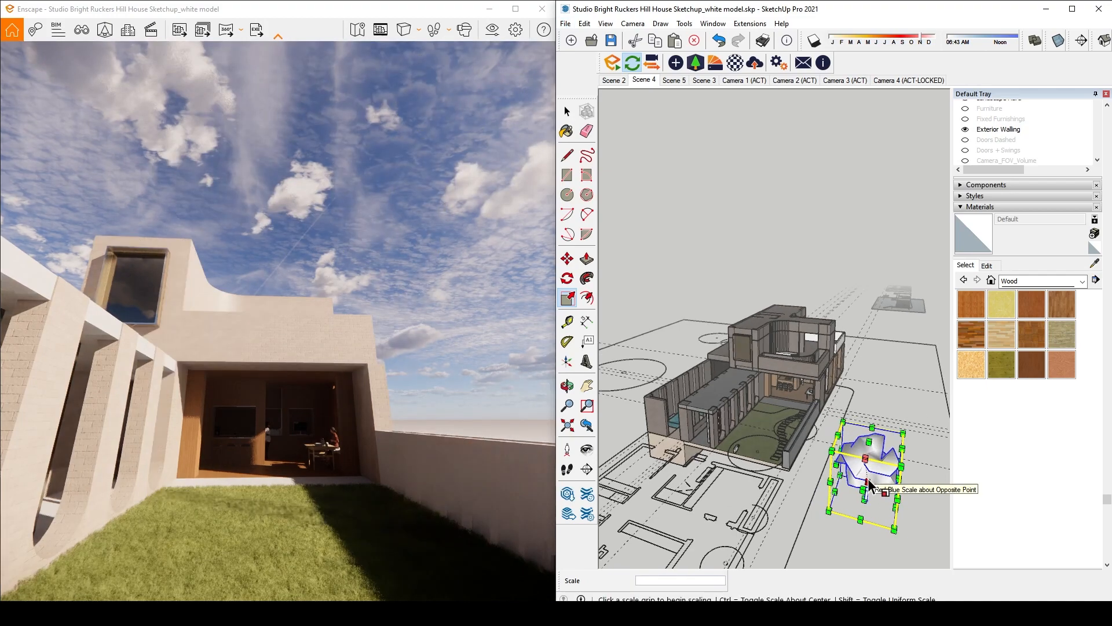
pyautogui.press('m')
pyautogui.click(856, 513)
pyautogui.moveTo(856, 512); pyautogui.dragTo(814, 465, button='middle')
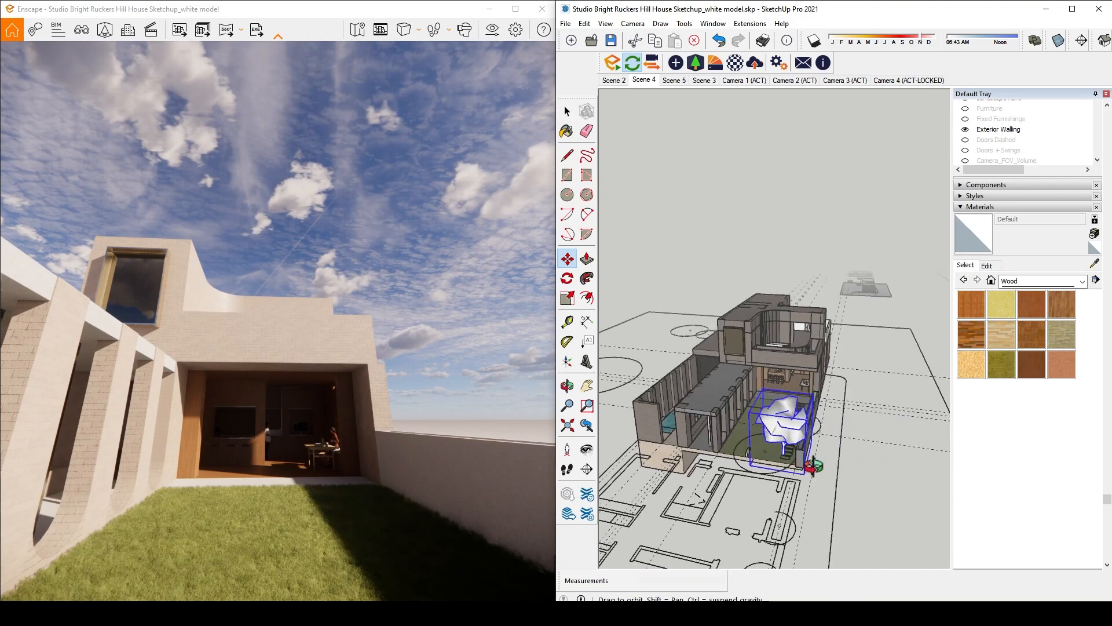
pyautogui.click(813, 465)
pyautogui.scroll(6, 827, 455)
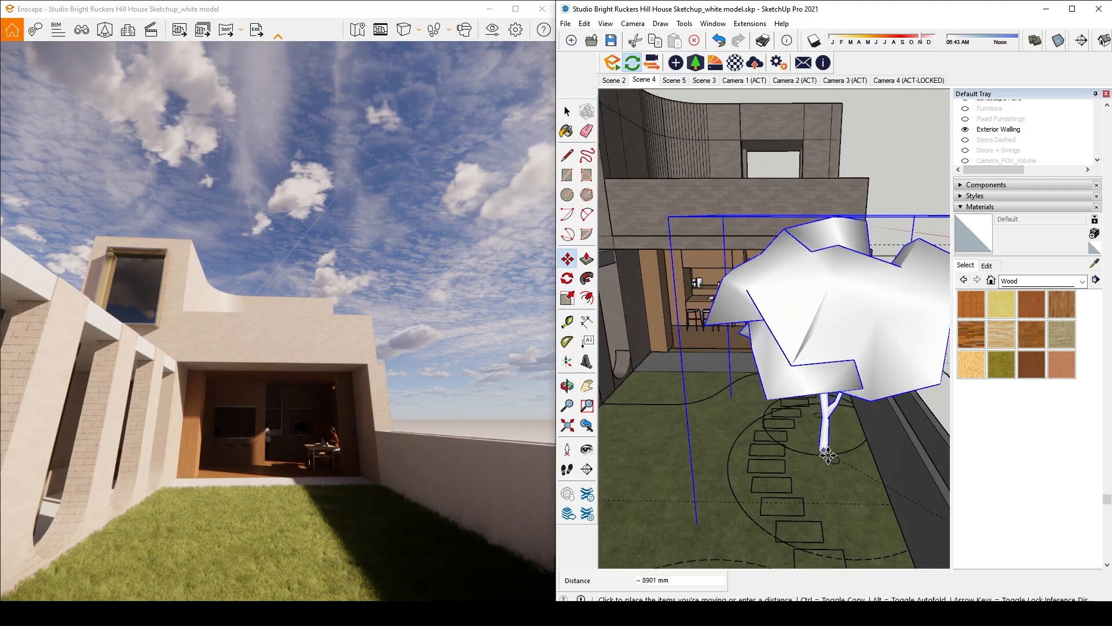
pyautogui.click(607, 462)
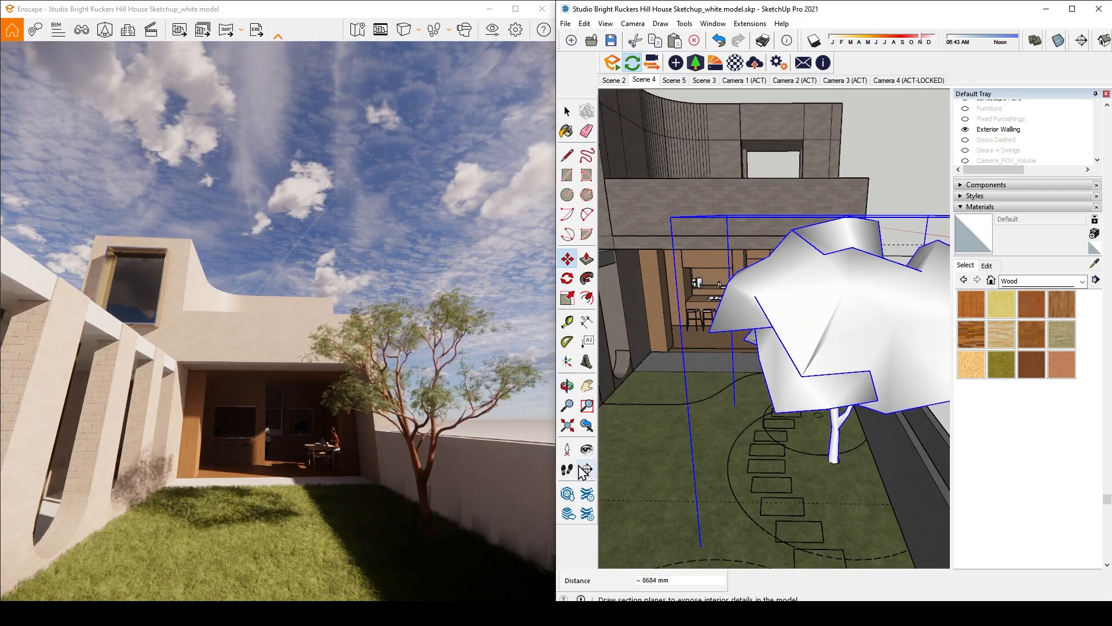
pyautogui.scroll(-2, 679, 462)
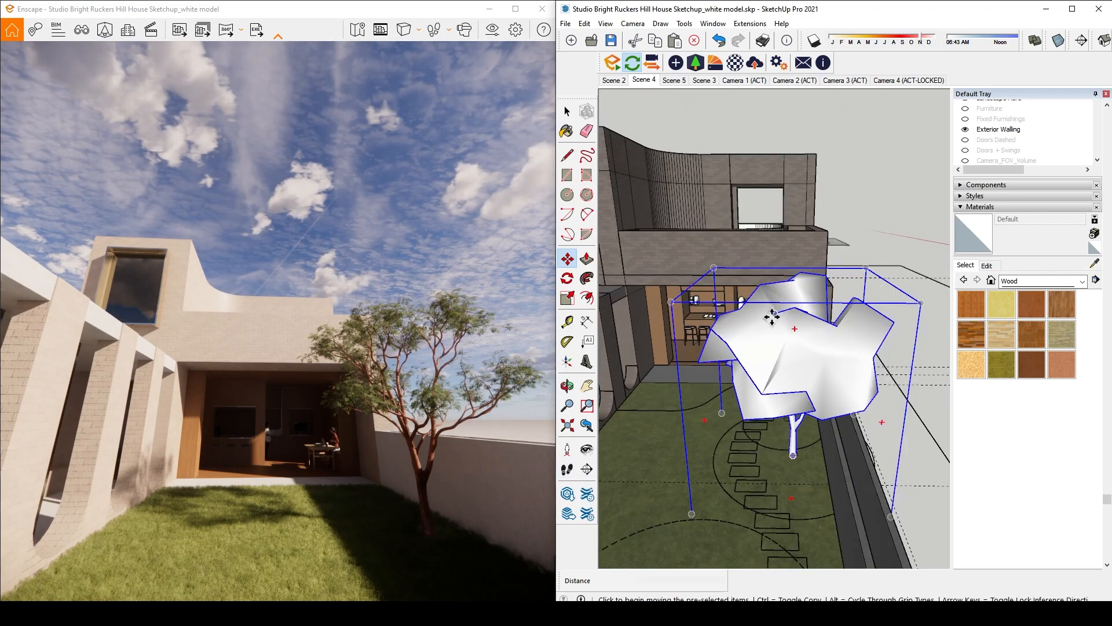
# Scale the gum tree up uniformly by about 1.17 and shift it about 463 mm toward the garden wall
pyautogui.press('s')
pyautogui.click(713, 266)
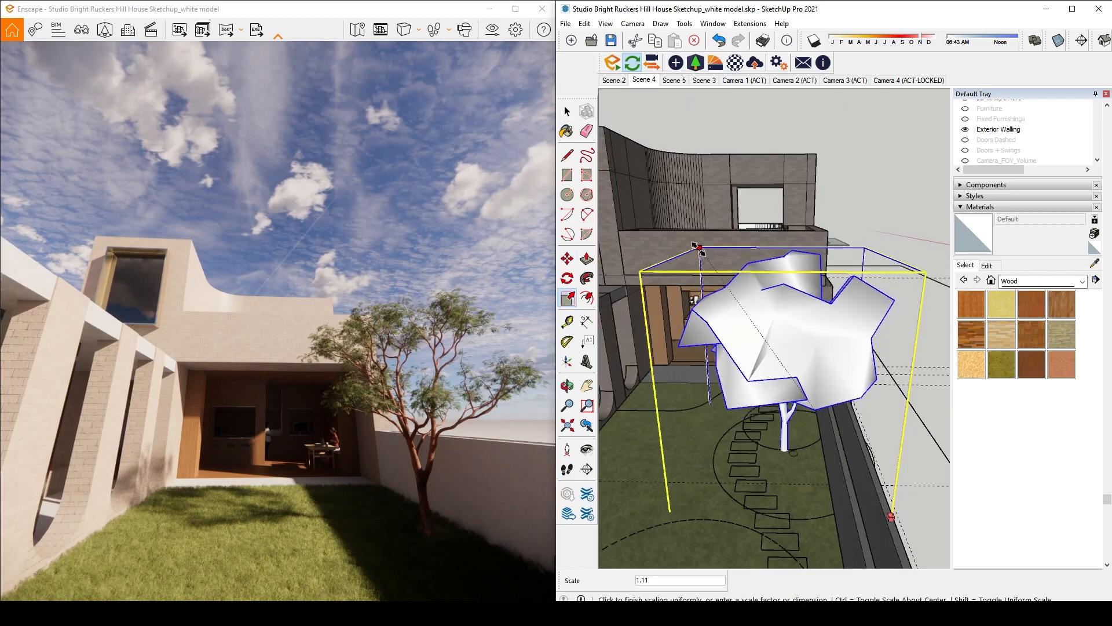
pyautogui.click(806, 449)
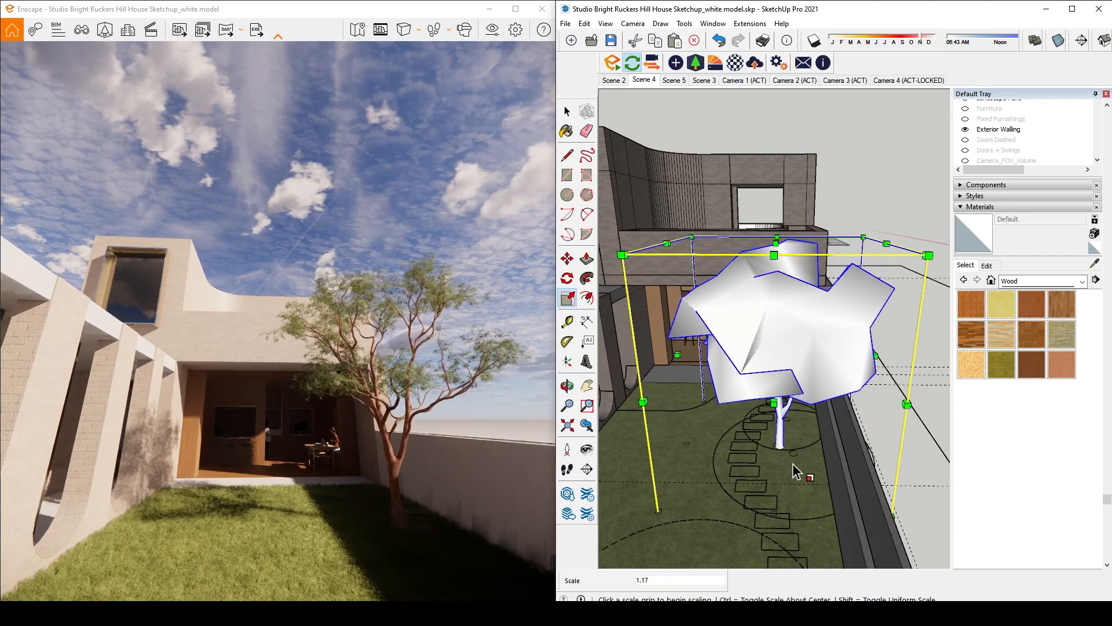
pyautogui.press('m')
pyautogui.click(789, 455)
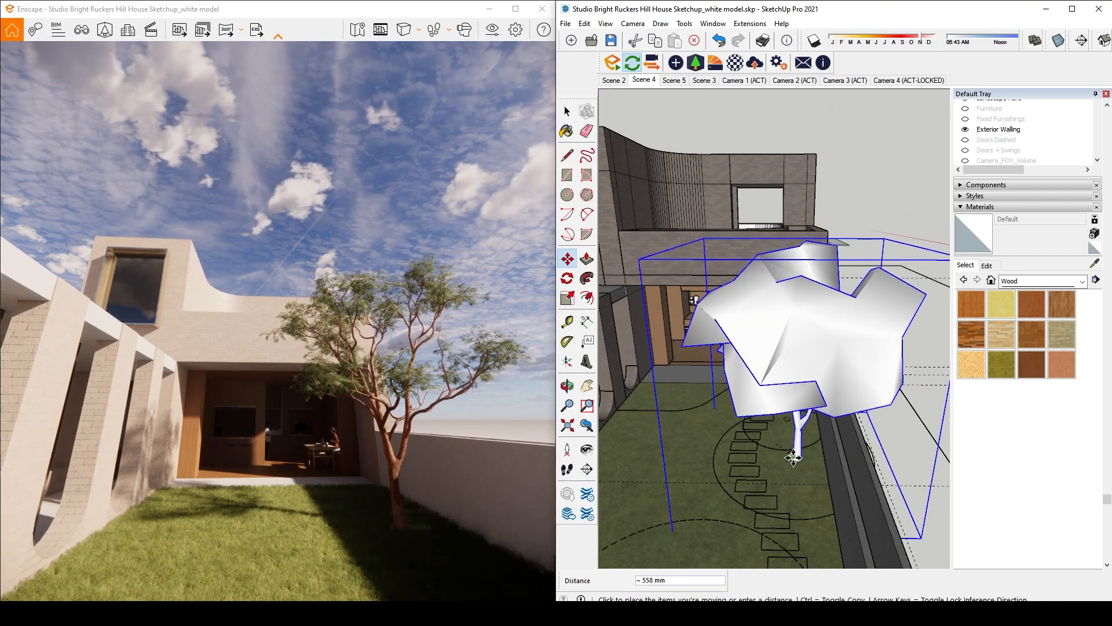
pyautogui.click(722, 465)
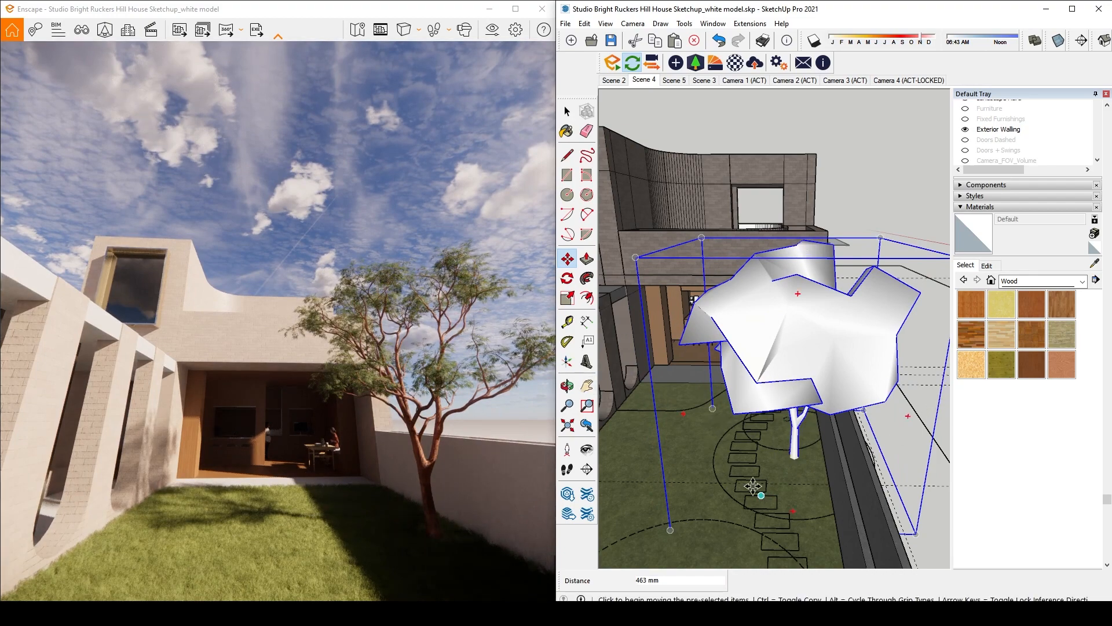
# Add a second, more slender gum tree from the Enscape assets behind the first one, near the house
pyautogui.scroll(8, 730, 450)
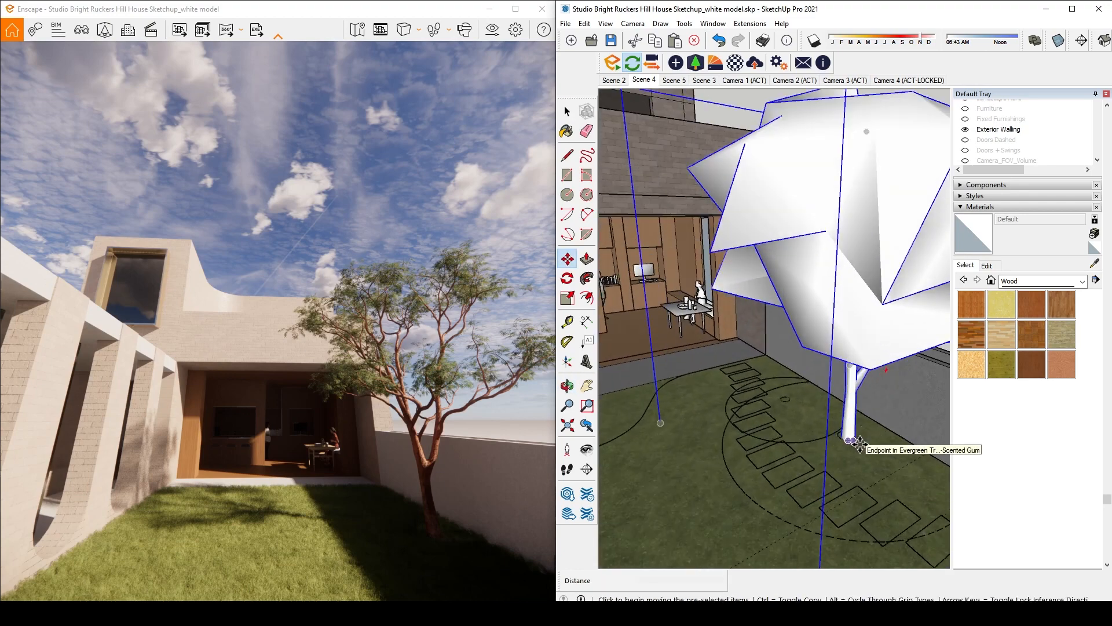
pyautogui.click(695, 62)
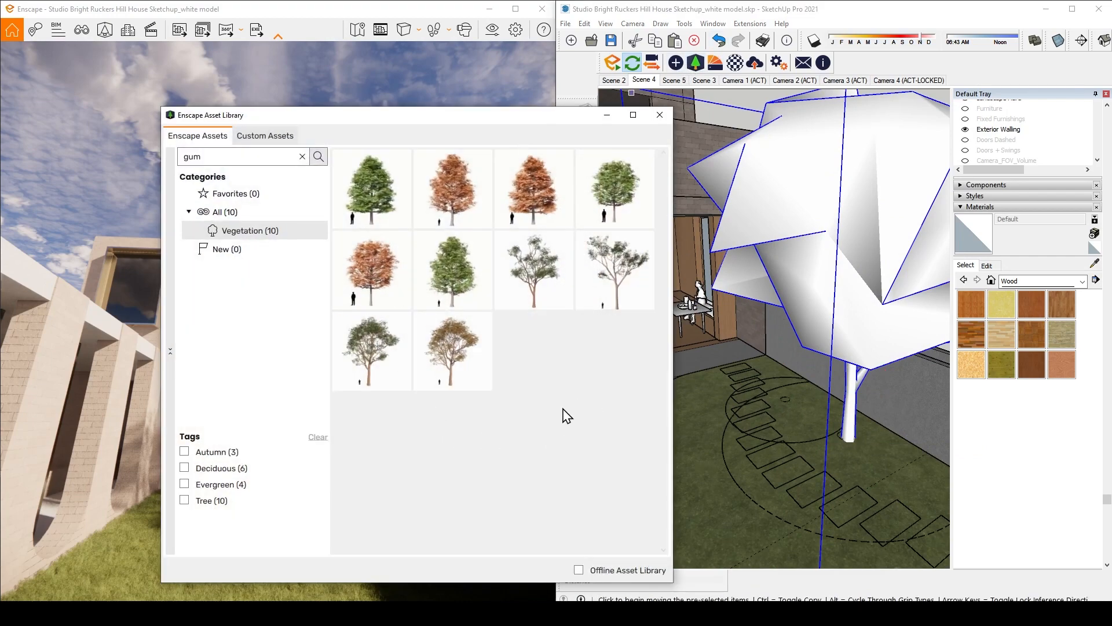
pyautogui.click(615, 271)
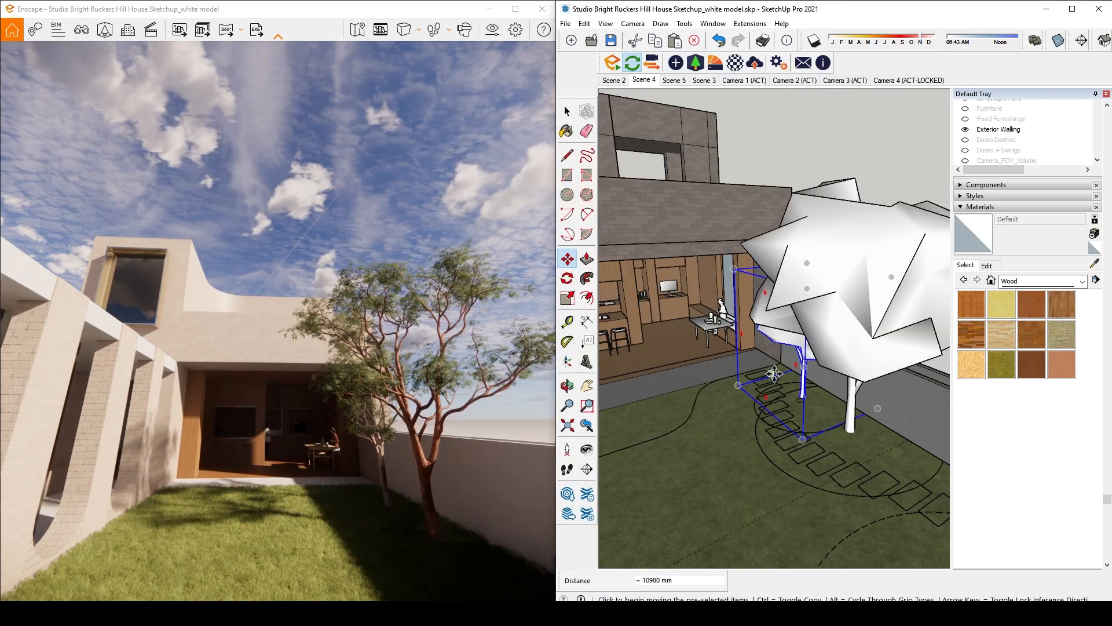
# Scale the second gum tree up uniformly by about 1.31 and move it about 534 mm closer to the first tree
pyautogui.press('s')
pyautogui.click(731, 267)
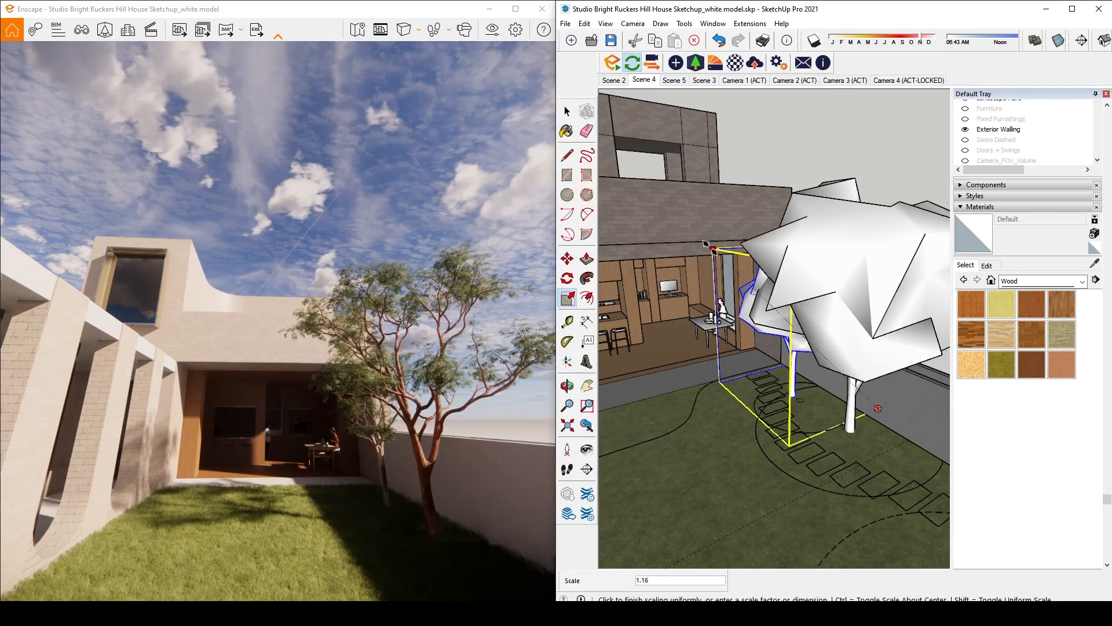
pyautogui.click(760, 331)
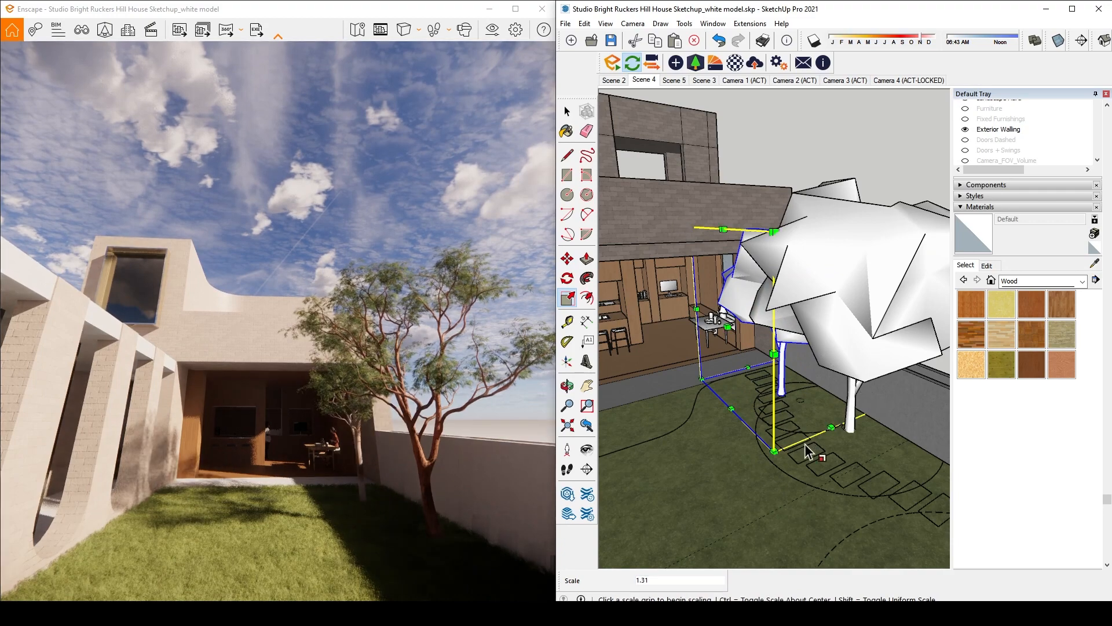
pyautogui.press('m')
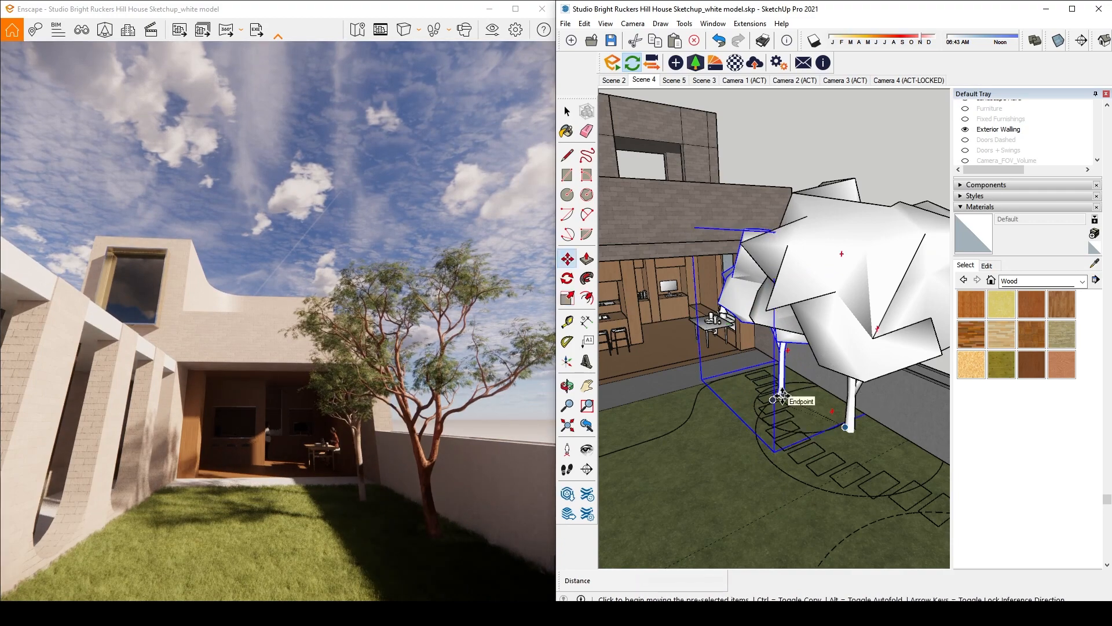
pyautogui.click(782, 389)
pyautogui.click(803, 400)
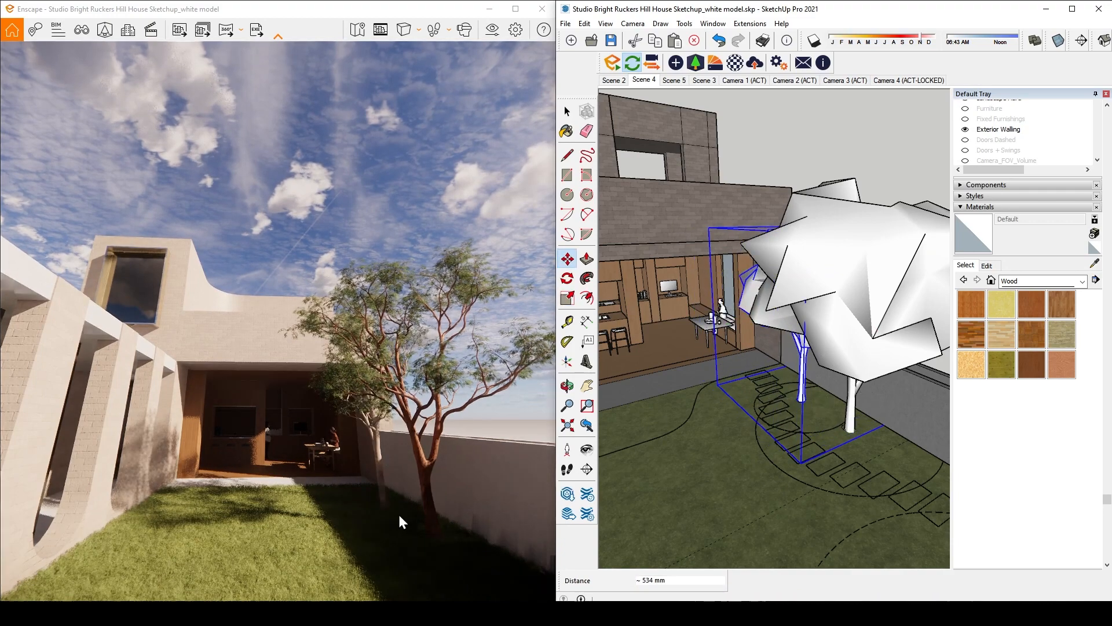
pyautogui.moveTo(360, 476); pyautogui.dragTo(421, 457)
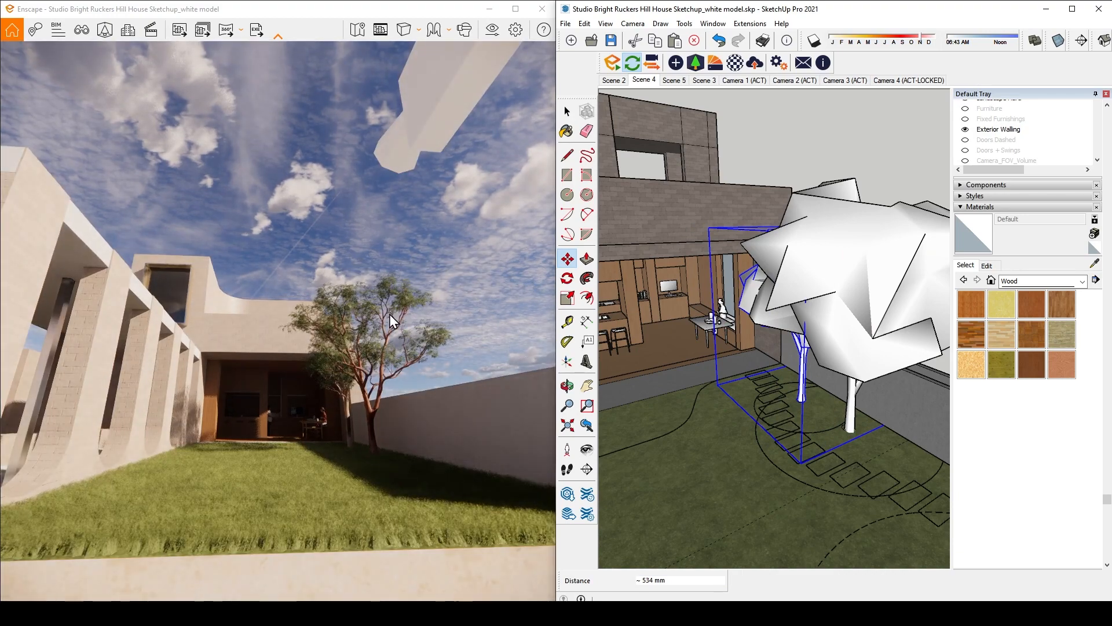
pyautogui.click(567, 111)
pyautogui.click(888, 134)
pyautogui.scroll(-6, 731, 339)
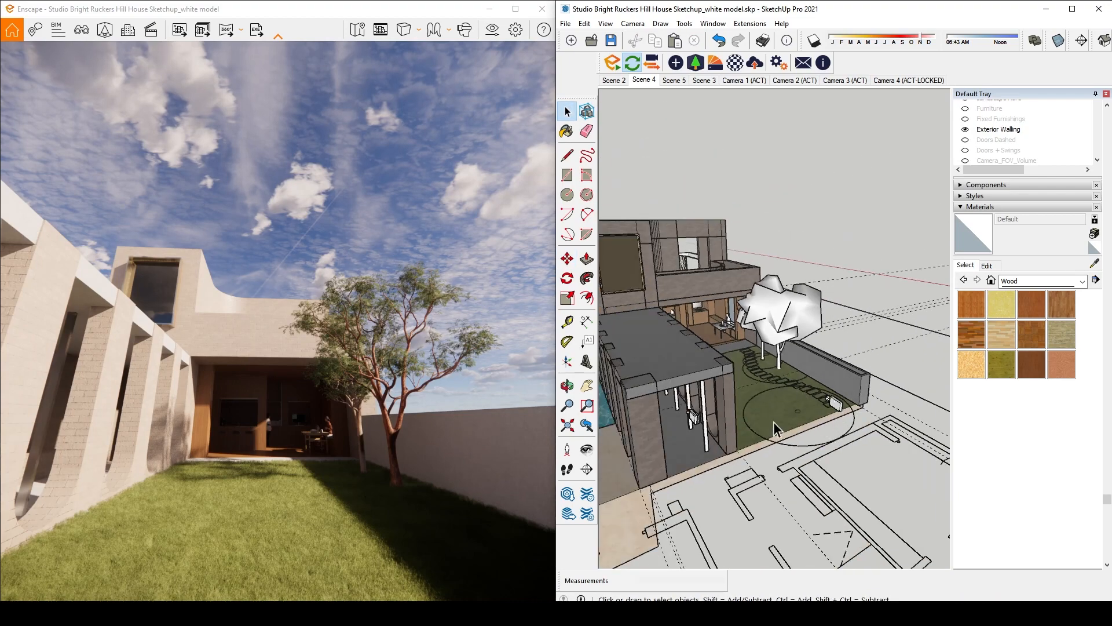
pyautogui.click(696, 62)
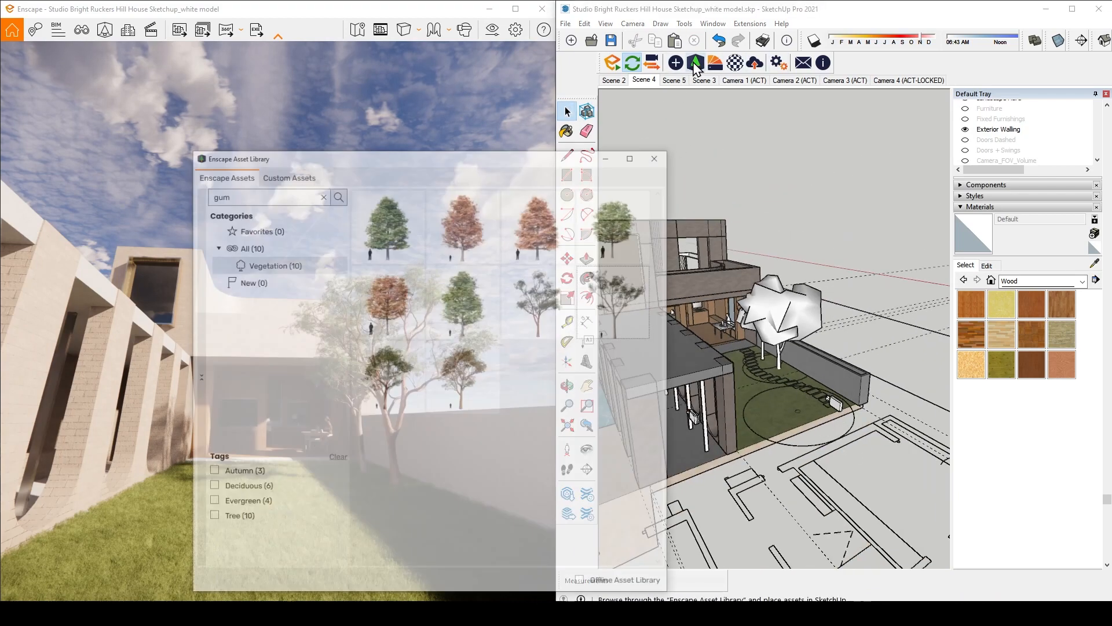
pyautogui.moveTo(376, 362)
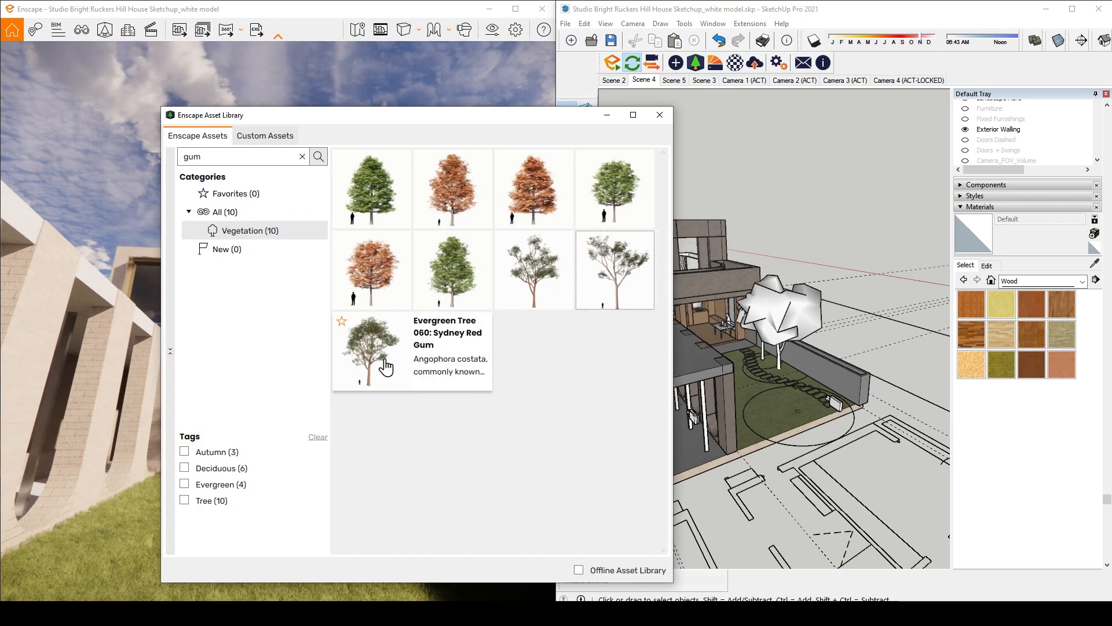
pyautogui.moveTo(476, 372)
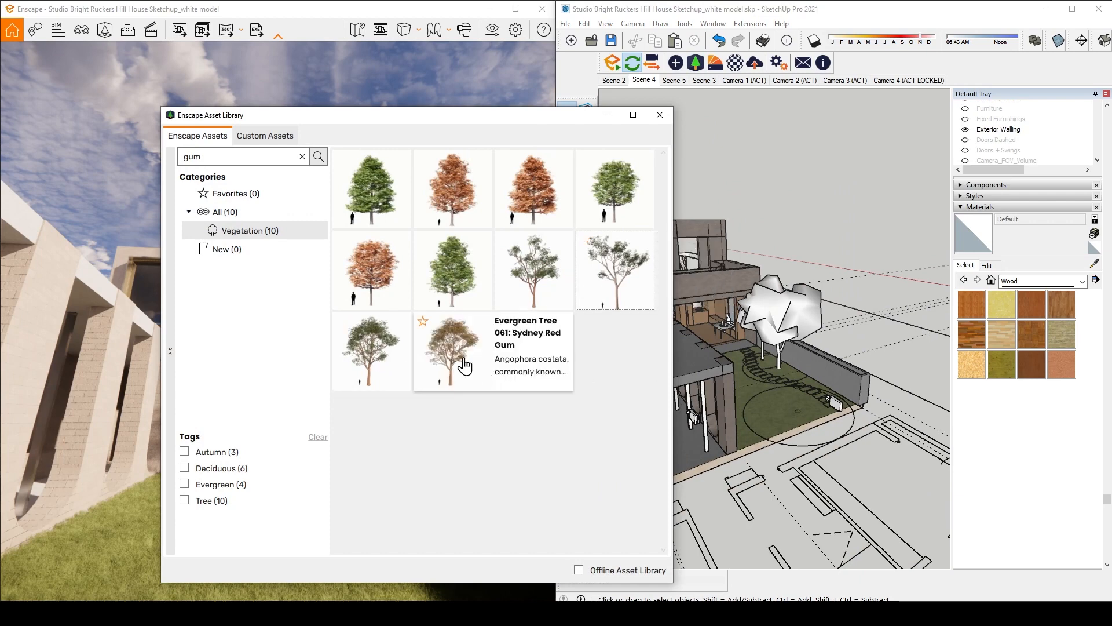
pyautogui.click(467, 362)
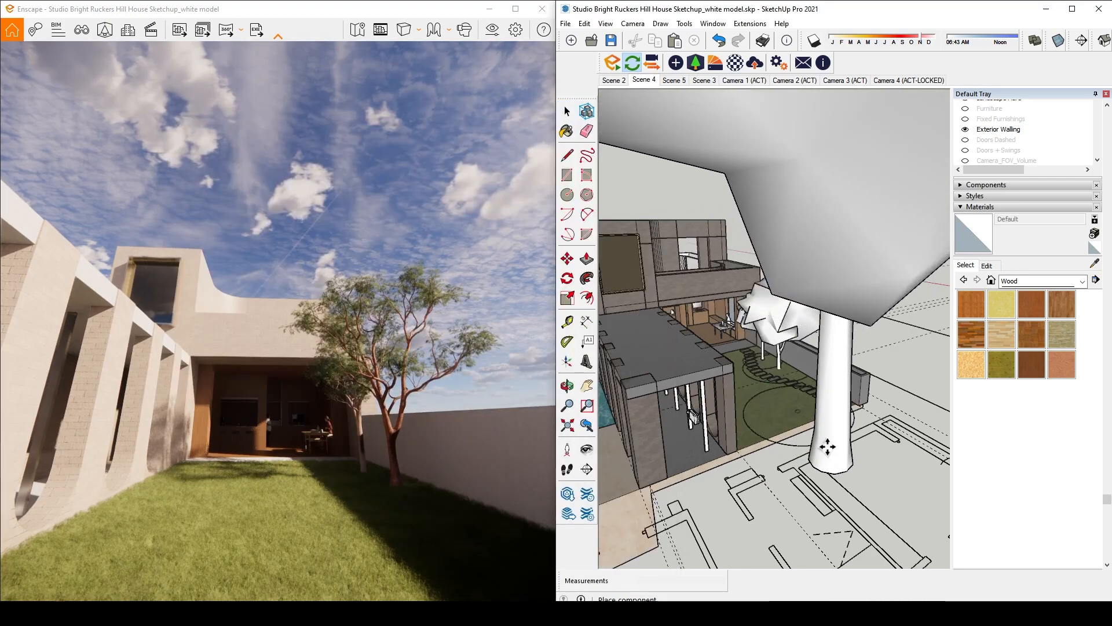
pyautogui.click(795, 409)
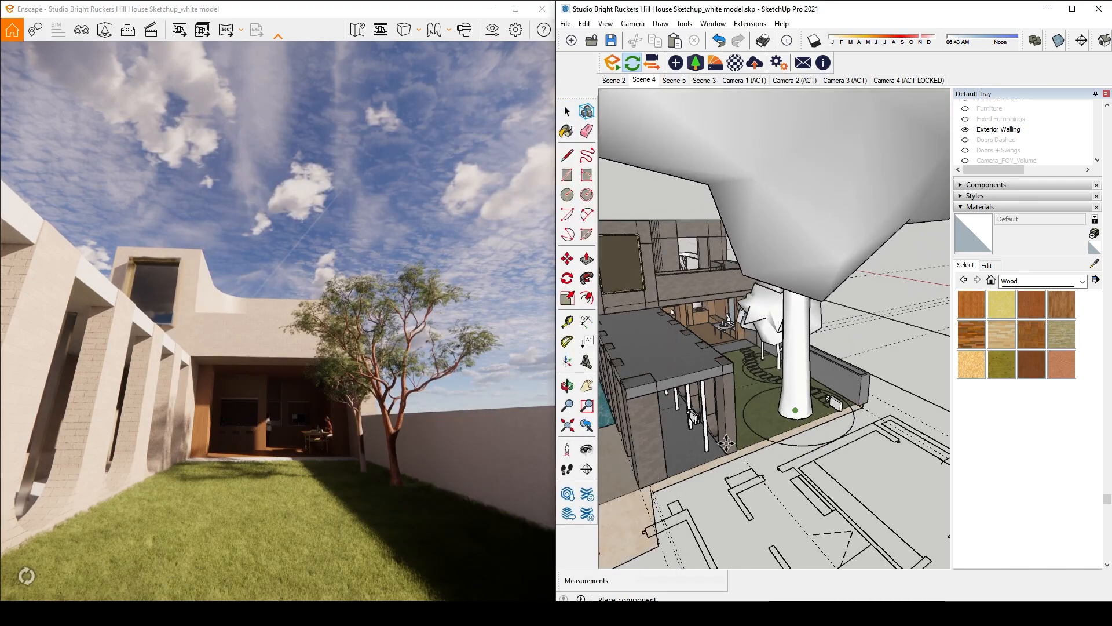
pyautogui.press('Escape')
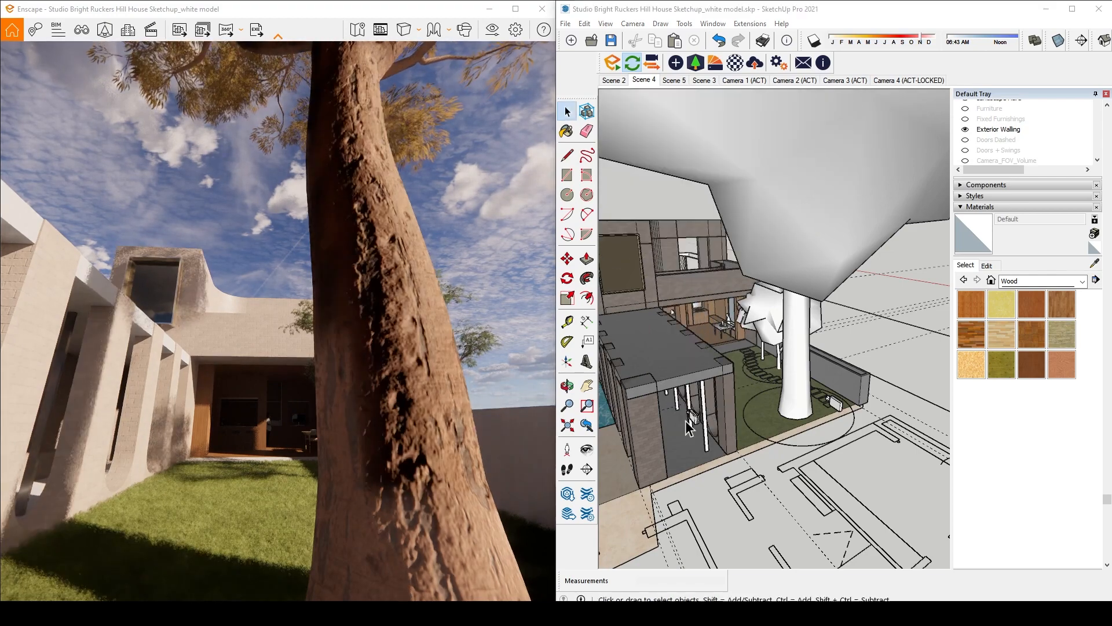
pyautogui.click(607, 115)
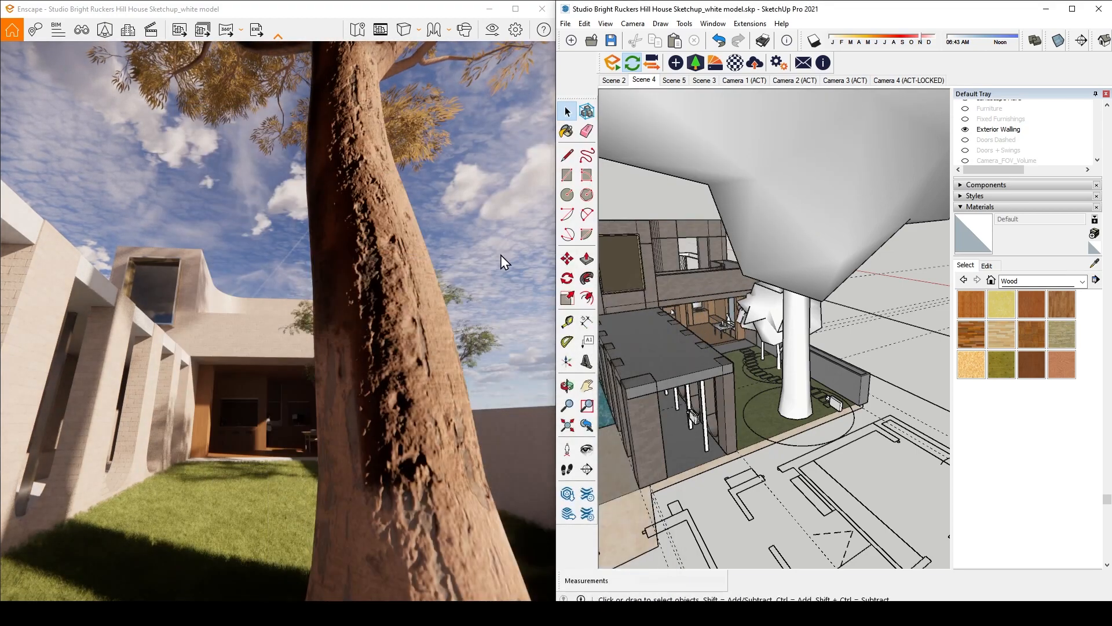
pyautogui.click(790, 231)
pyautogui.press('Delete')
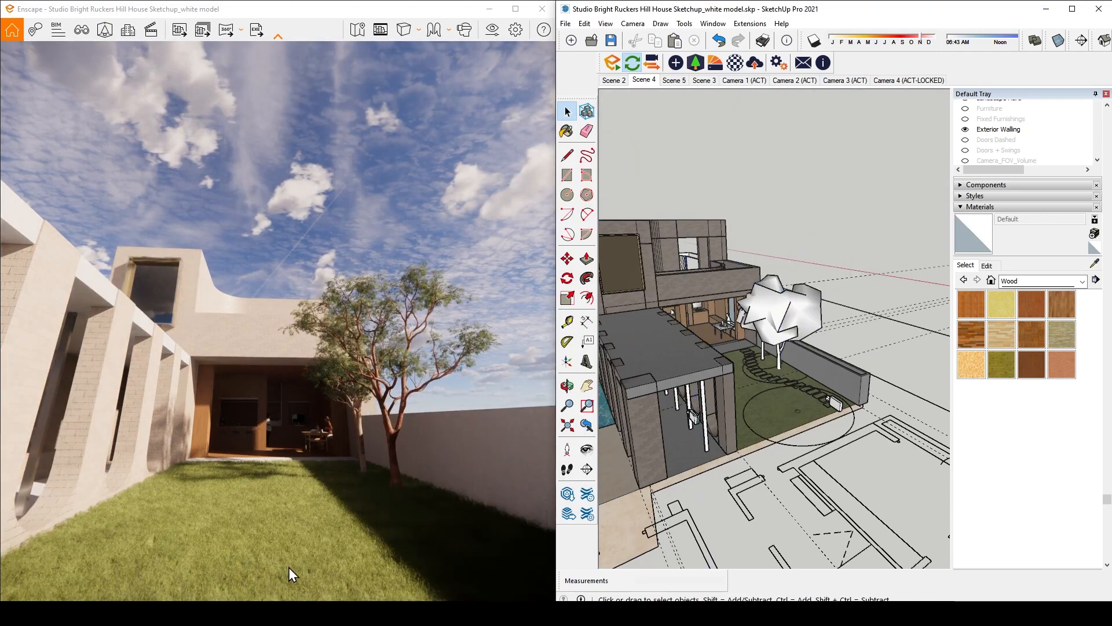
# Place Evergreen Tree 060: Sydney Red Gum from the Enscape asset library at the front end of the walled garden
pyautogui.click(696, 62)
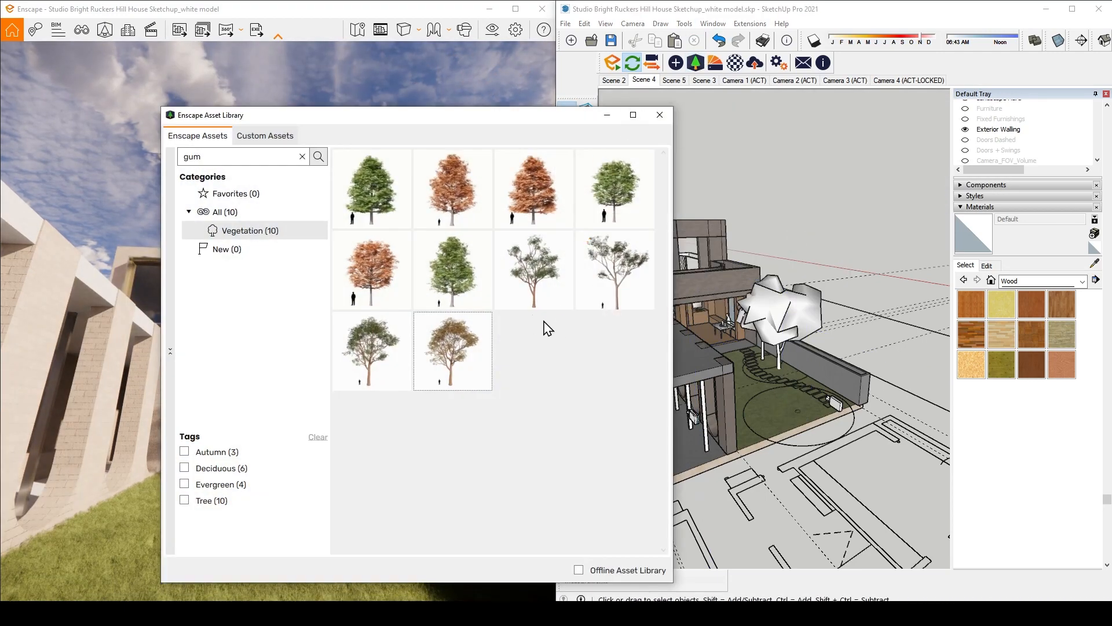
pyautogui.moveTo(536, 309)
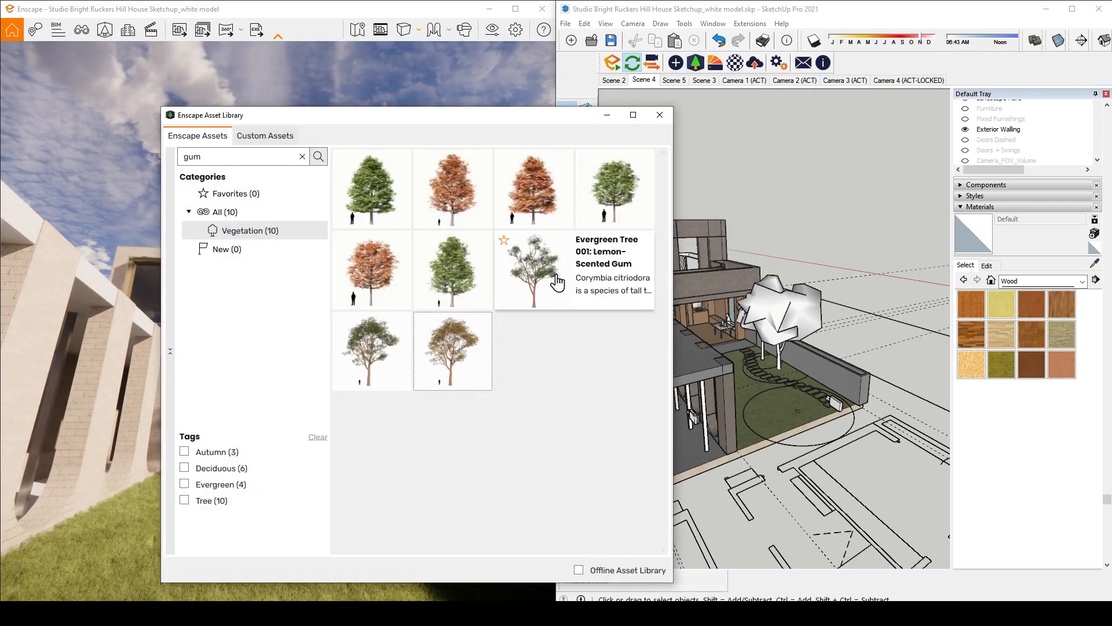
pyautogui.click(386, 373)
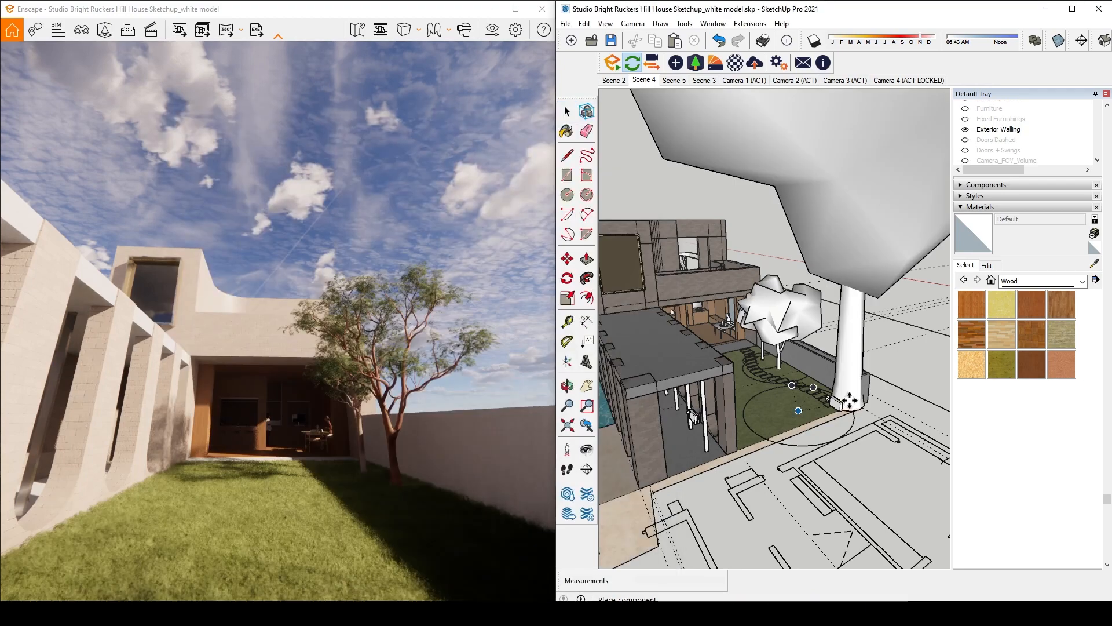
pyautogui.click(747, 448)
pyautogui.scroll(-5, 741, 432)
# Scale the Sydney Red Gum down uniformly to a size suited to the walled garden
pyautogui.click(766, 283)
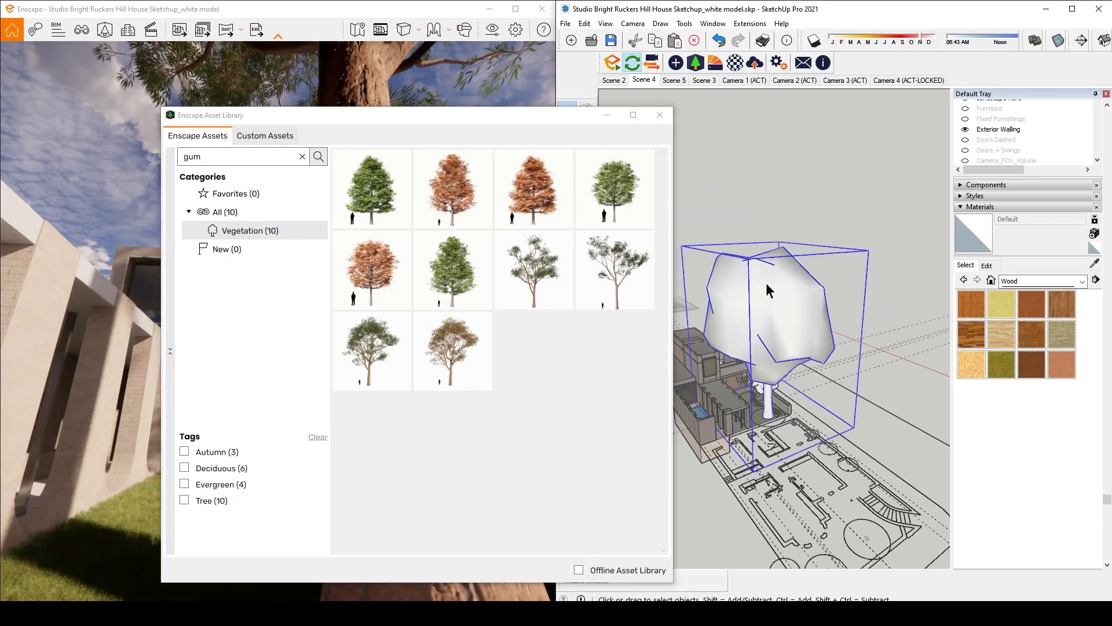
pyautogui.press('s')
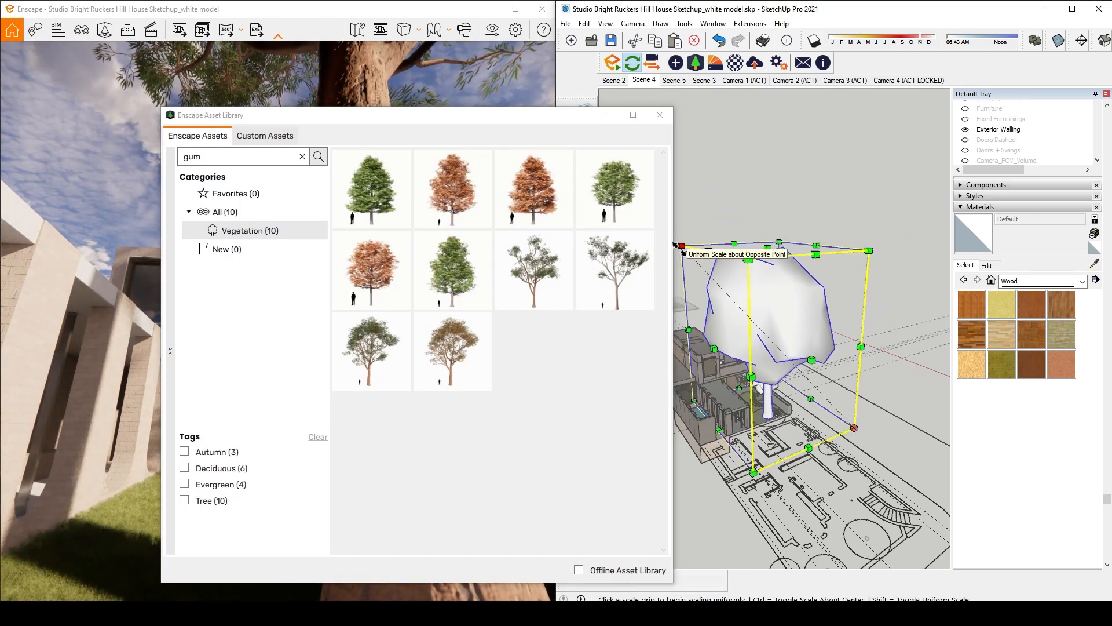
pyautogui.click(682, 247)
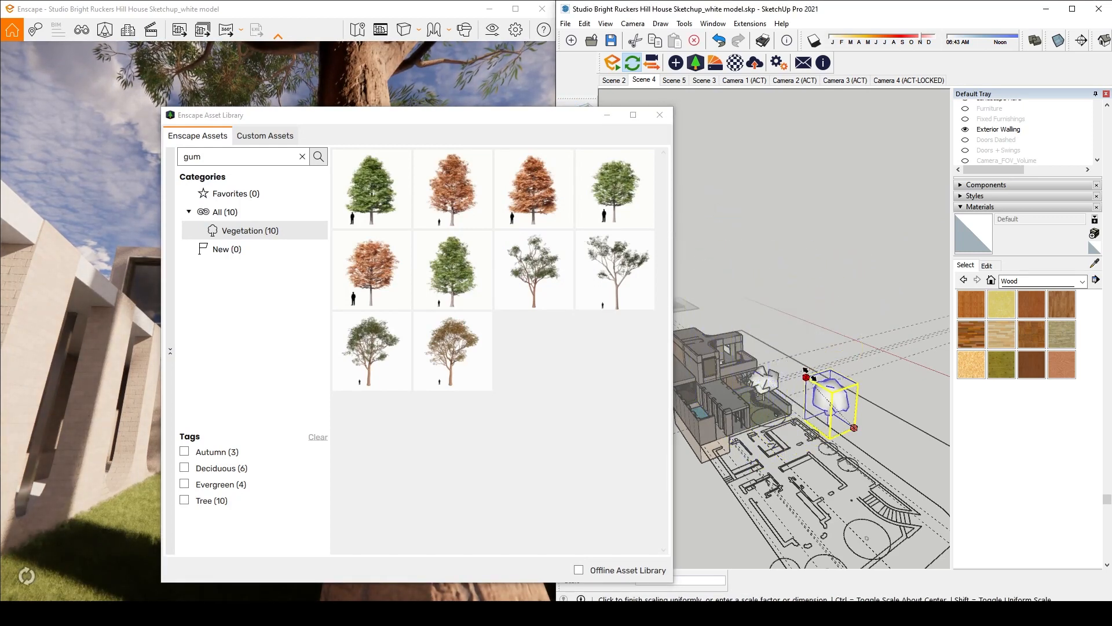
pyautogui.click(813, 397)
# Move the Sydney Red Gum about 7721 mm onto the lawn circle at the garden's front end and minimize the asset library
pyautogui.scroll(5, 813, 396)
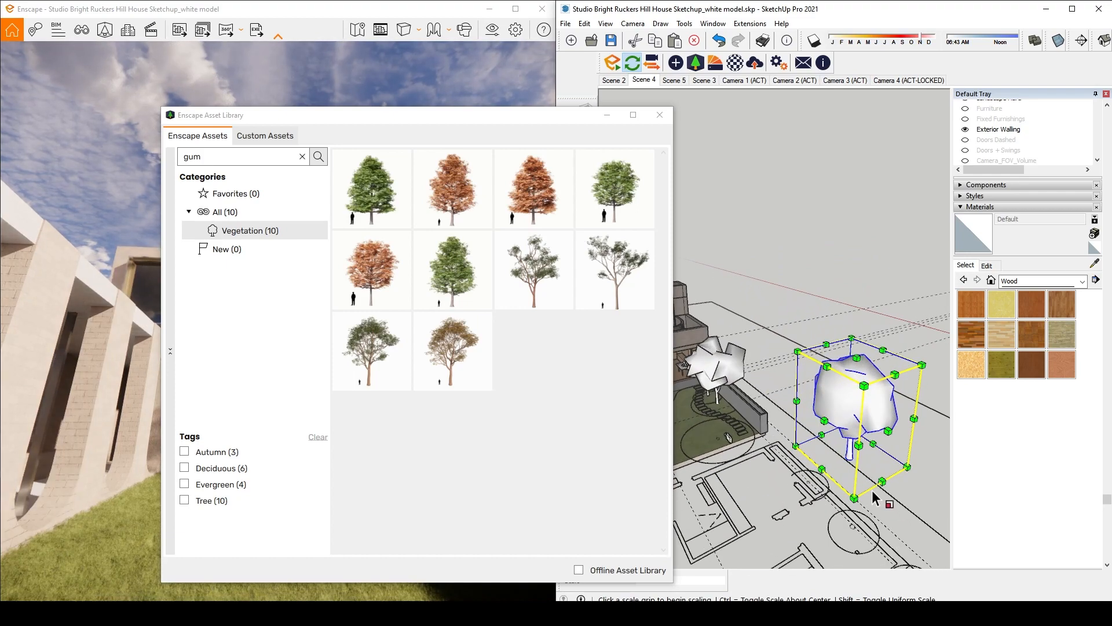
pyautogui.press('m')
pyautogui.click(853, 452)
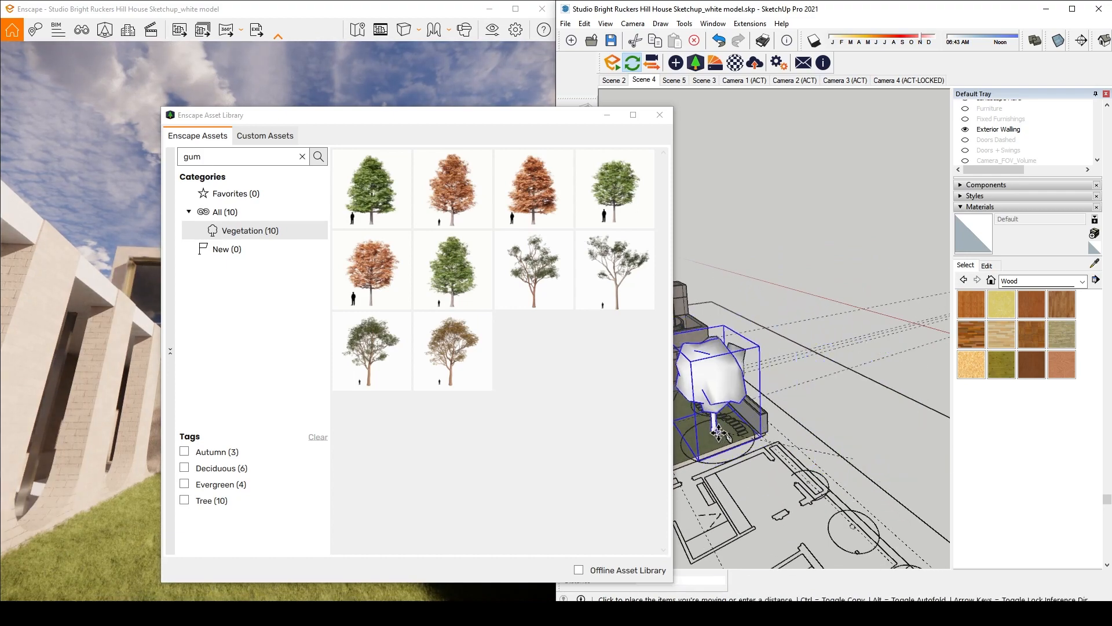
pyautogui.click(753, 238)
pyautogui.click(608, 114)
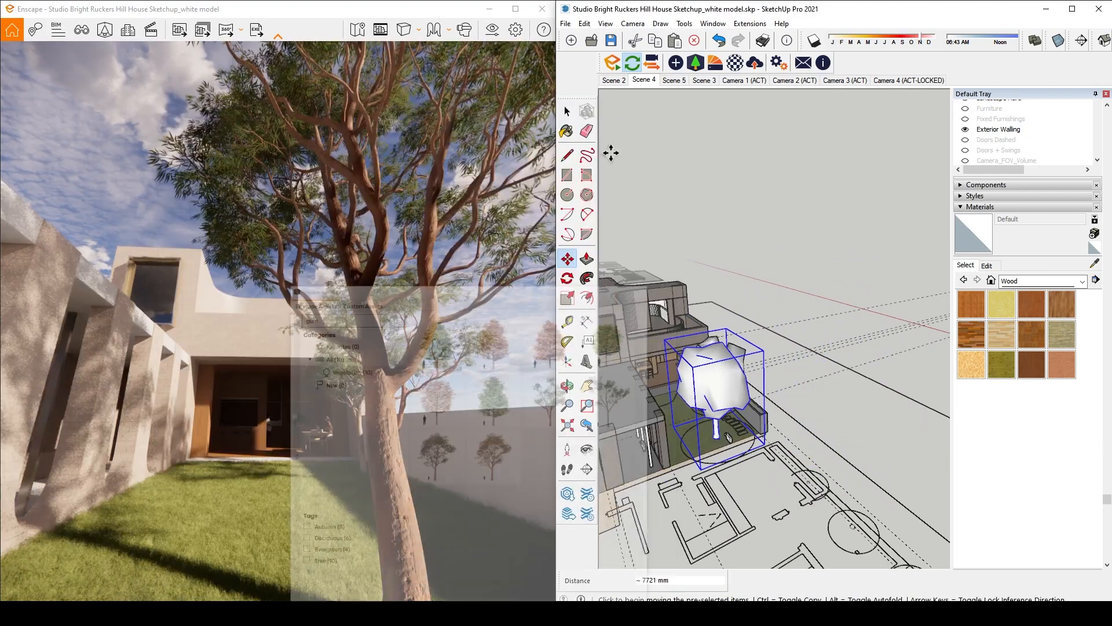
# Examine the Sydney Red Gum and its surroundings in the render view from several positions on the lawn
pyautogui.moveTo(476, 390)
pyautogui.mouseDown()
pyautogui.moveTo(440, 391)
pyautogui.moveTo(426, 409)
pyautogui.moveTo(446, 476)
pyautogui.moveTo(442, 420)
pyautogui.moveTo(455, 493)
pyautogui.mouseUp()
pyautogui.press('s')
pyautogui.press('w')
pyautogui.press('a')
pyautogui.press('w')
pyautogui.press('a')
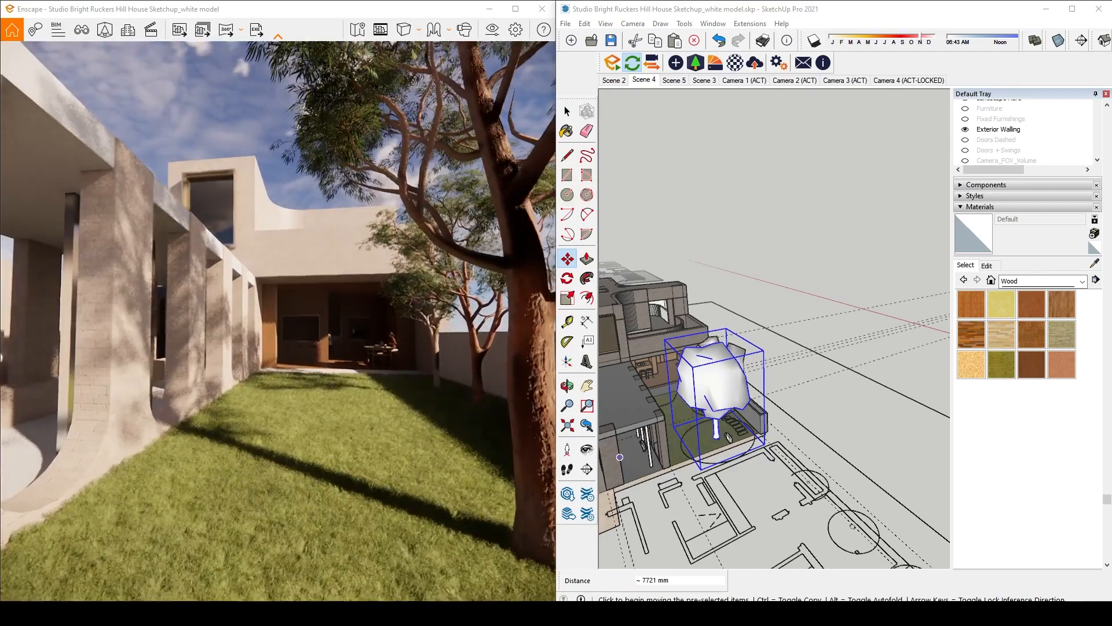
pyautogui.moveTo(133, 81); pyautogui.dragTo(155, 96)
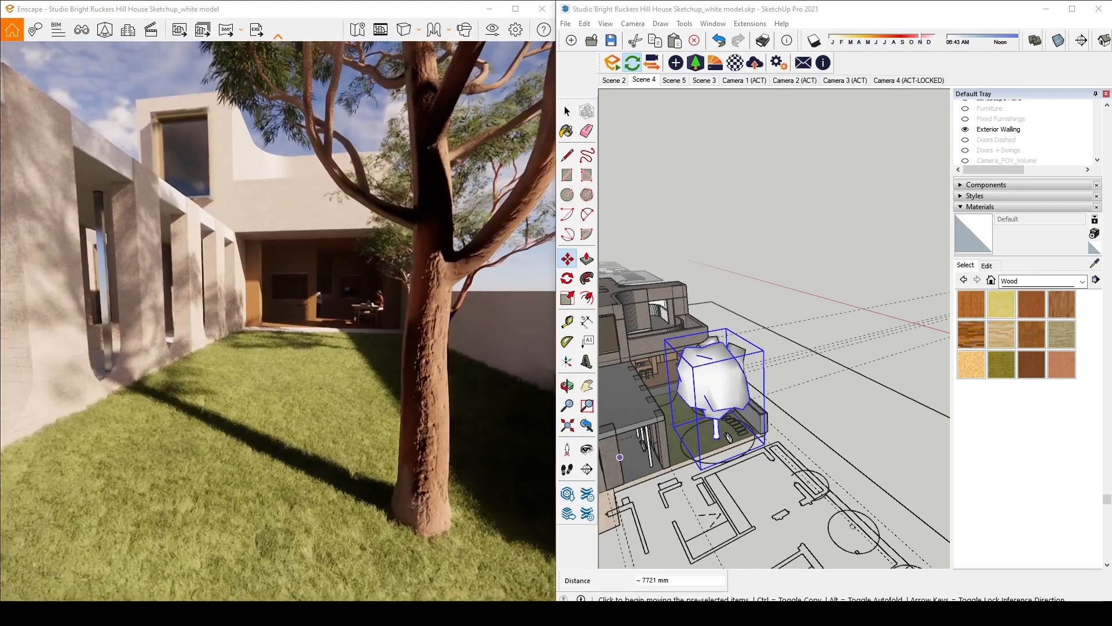
pyautogui.press('w')
pyautogui.press('a')
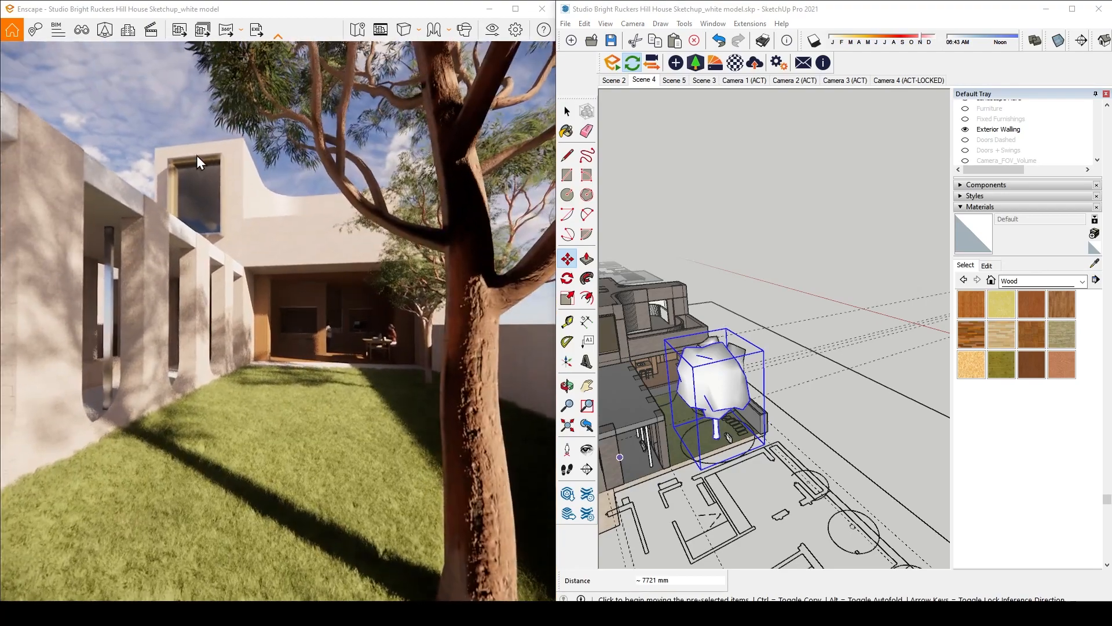
pyautogui.moveTo(163, 368); pyautogui.dragTo(147, 364)
pyautogui.press('s')
pyautogui.press('d')
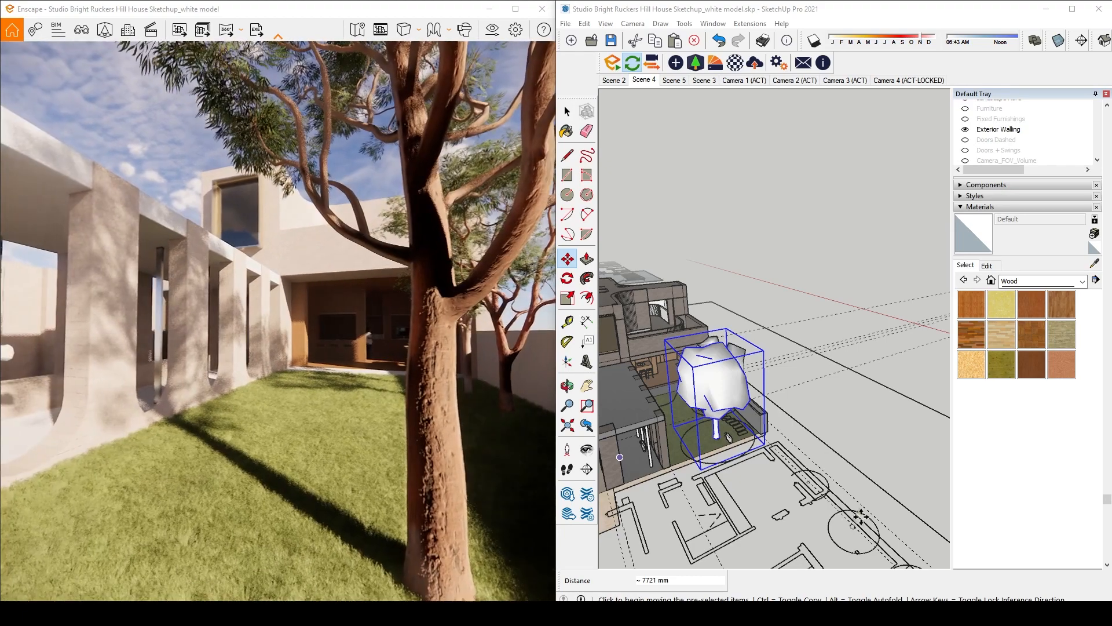
# Move the Sydney Red Gum about 1269 mm from its lawn position toward the house and the boundary wall
pyautogui.scroll(3, 744, 440)
pyautogui.scroll(5, 732, 432)
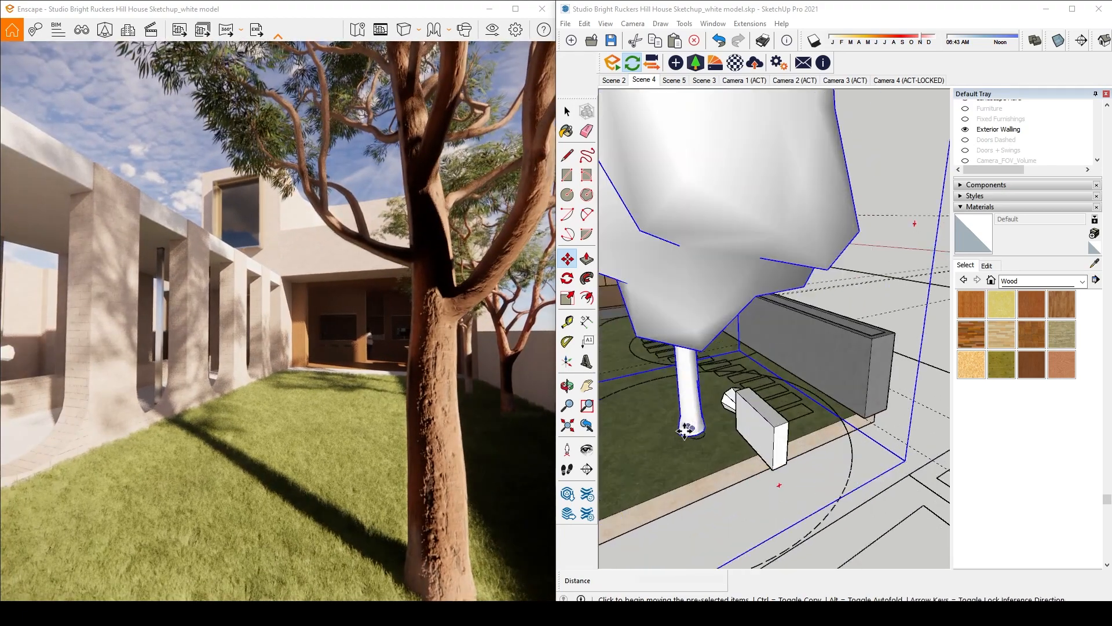
pyautogui.click(684, 432)
pyautogui.click(698, 392)
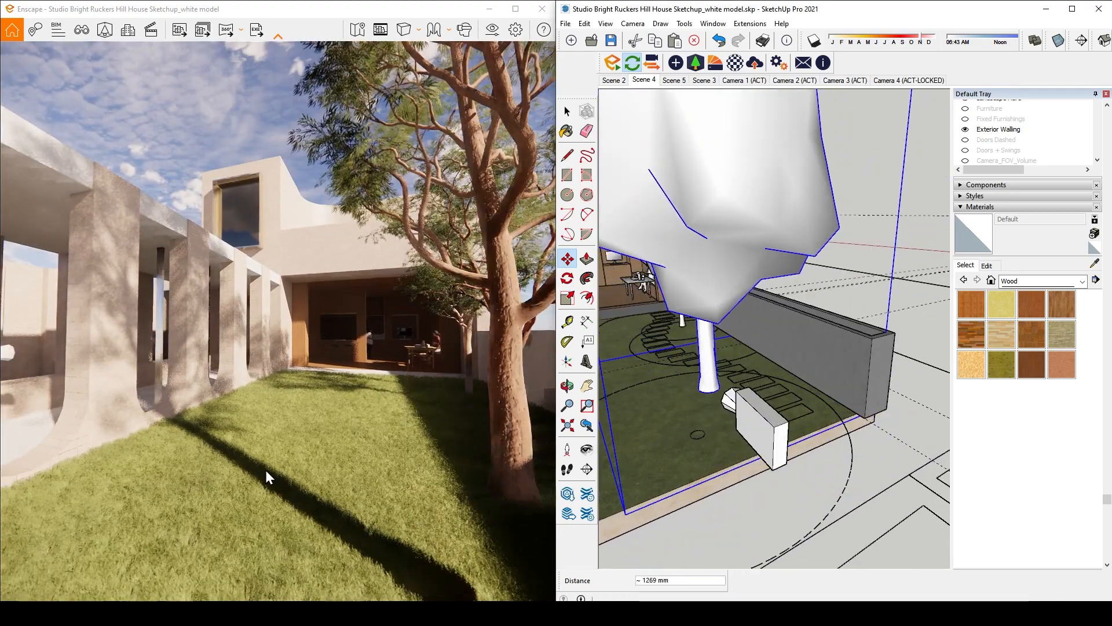
# Review the repositioned gum tree in the render view, looking along the lawn toward the house
pyautogui.press('a')
pyautogui.moveTo(314, 396)
pyautogui.mouseDown()
pyautogui.moveTo(353, 397)
pyautogui.moveTo(361, 428)
pyautogui.mouseUp()
pyautogui.press('s')
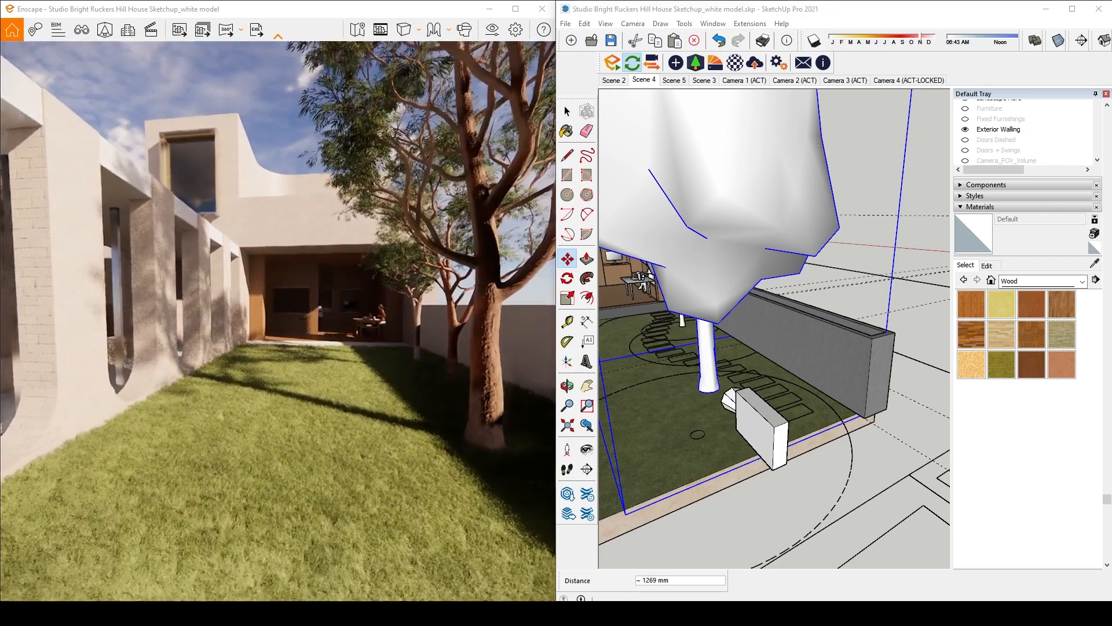
pyautogui.press('e')
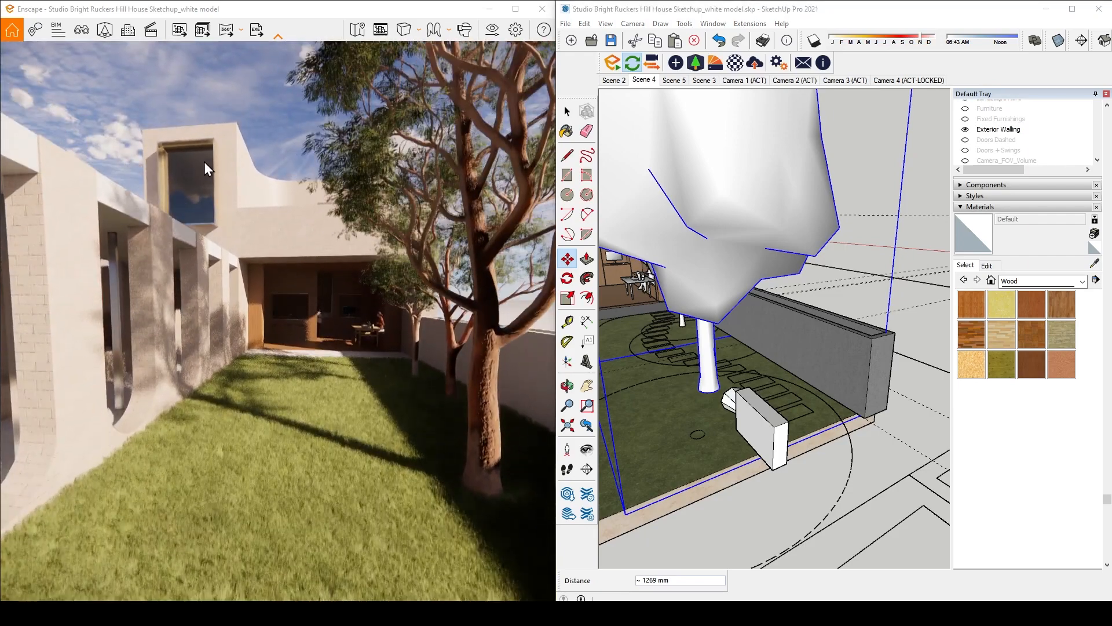
pyautogui.press('d')
pyautogui.press('q')
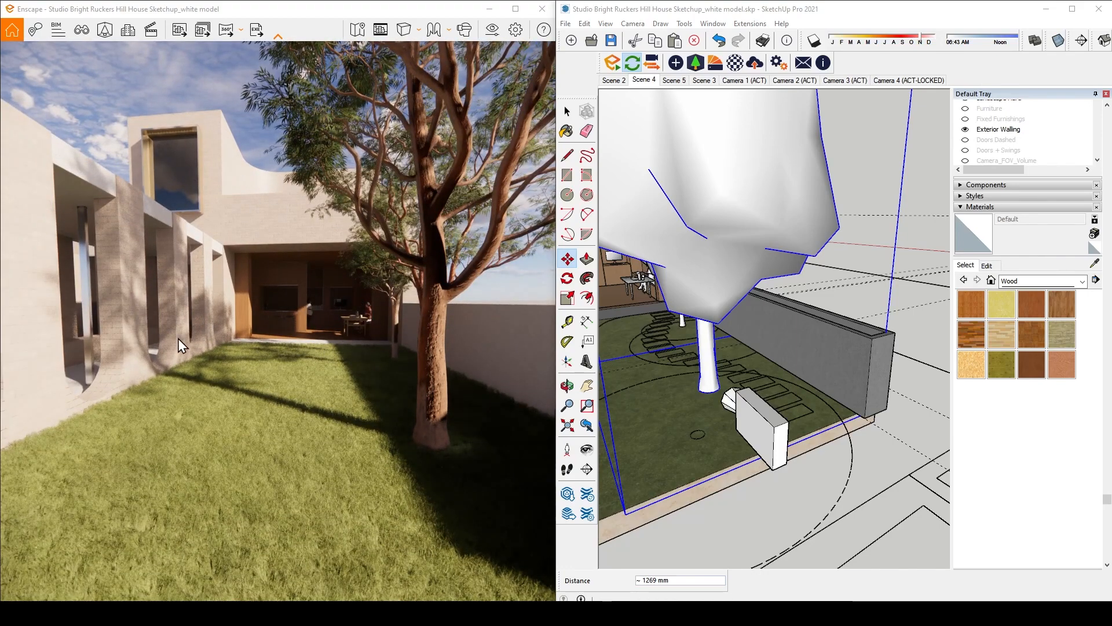
pyautogui.press('w')
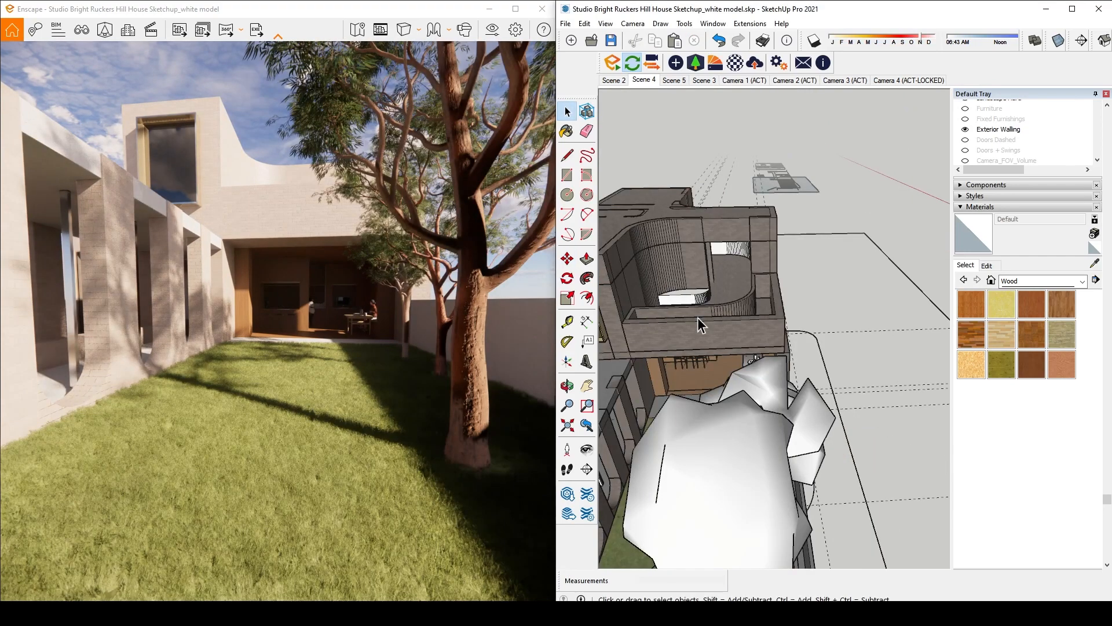
# Place two creeper plants from the Enscape asset library's vegetation on the front parapet of the upper terrace
pyautogui.moveTo(712, 329)
pyautogui.mouseDown(button='middle')
pyautogui.moveTo(726, 359)
pyautogui.moveTo(683, 340)
pyautogui.moveTo(767, 402)
pyautogui.moveTo(712, 340)
pyautogui.moveTo(729, 363)
pyautogui.mouseUp(button='middle')
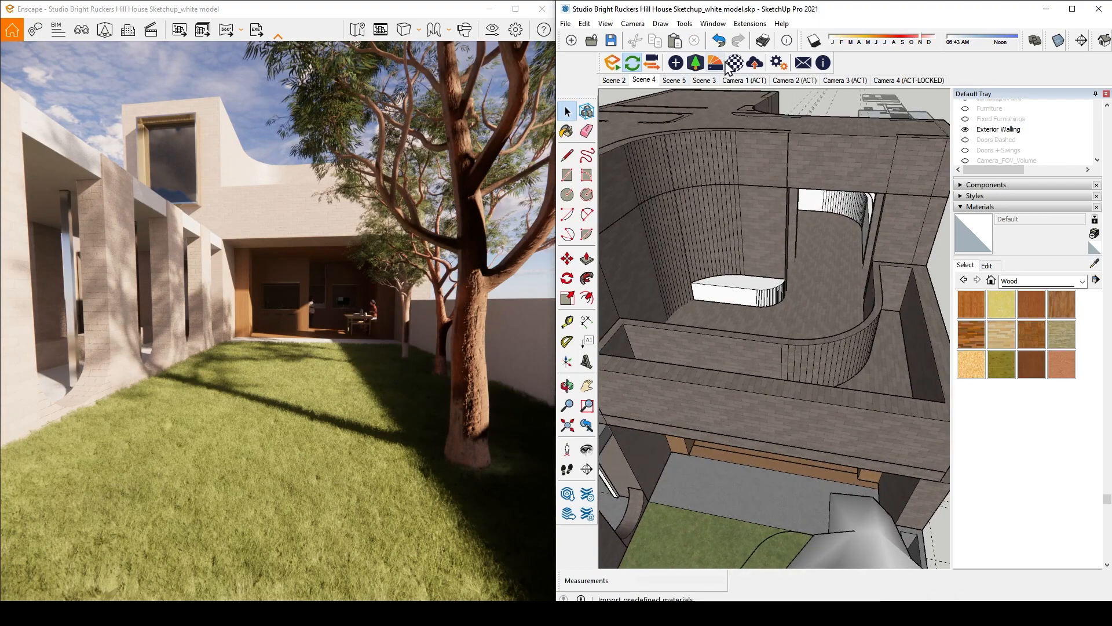
pyautogui.click(696, 62)
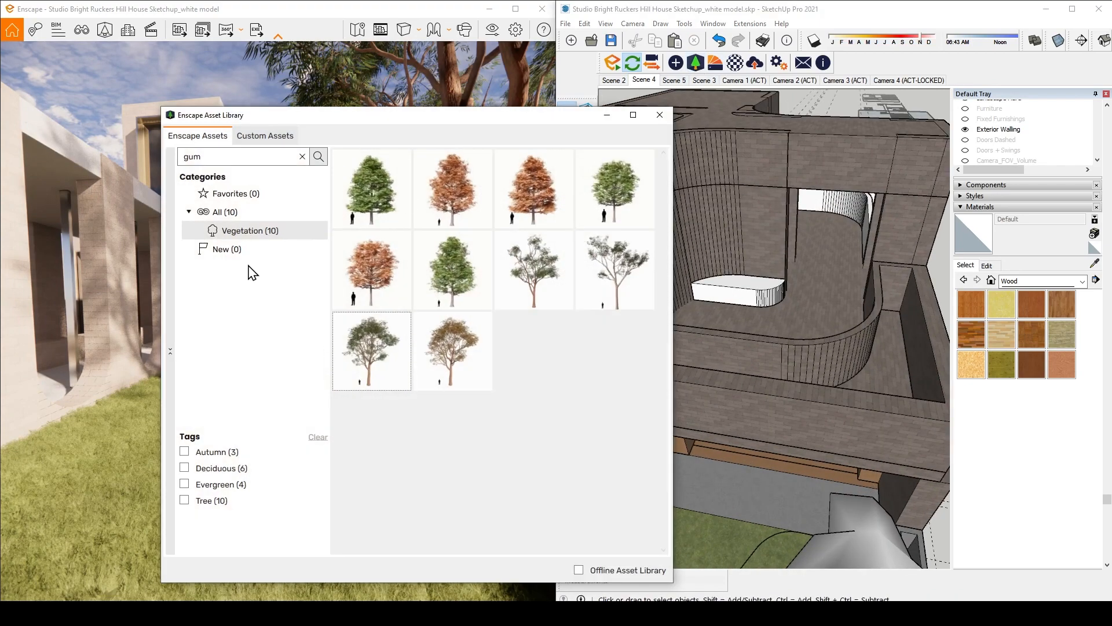
pyautogui.click(302, 156)
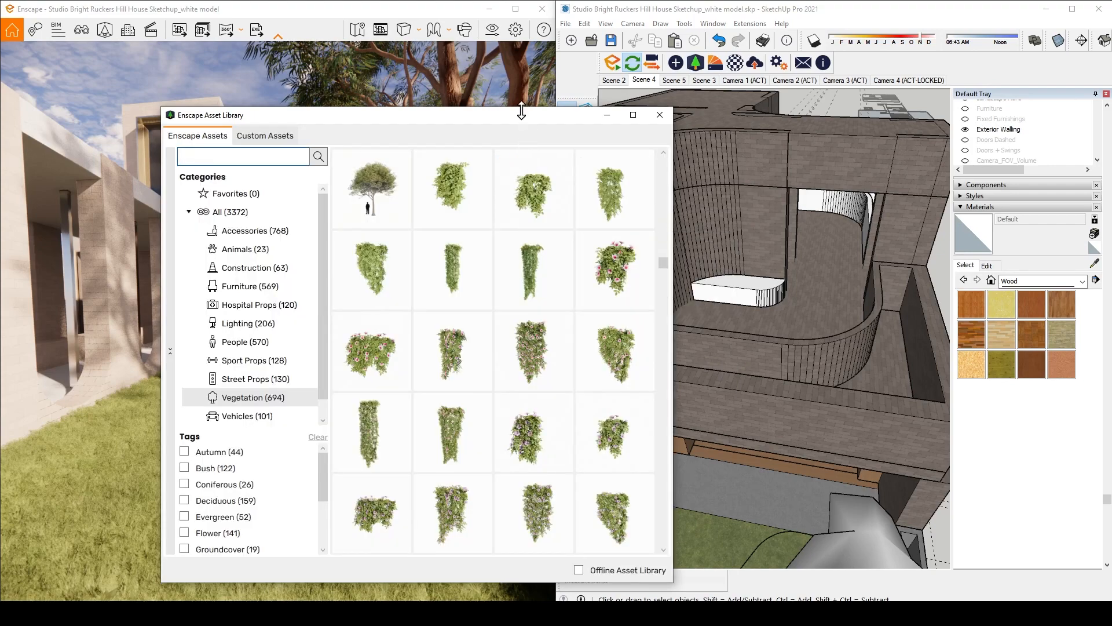
pyautogui.moveTo(522, 111); pyautogui.dragTo(568, 322)
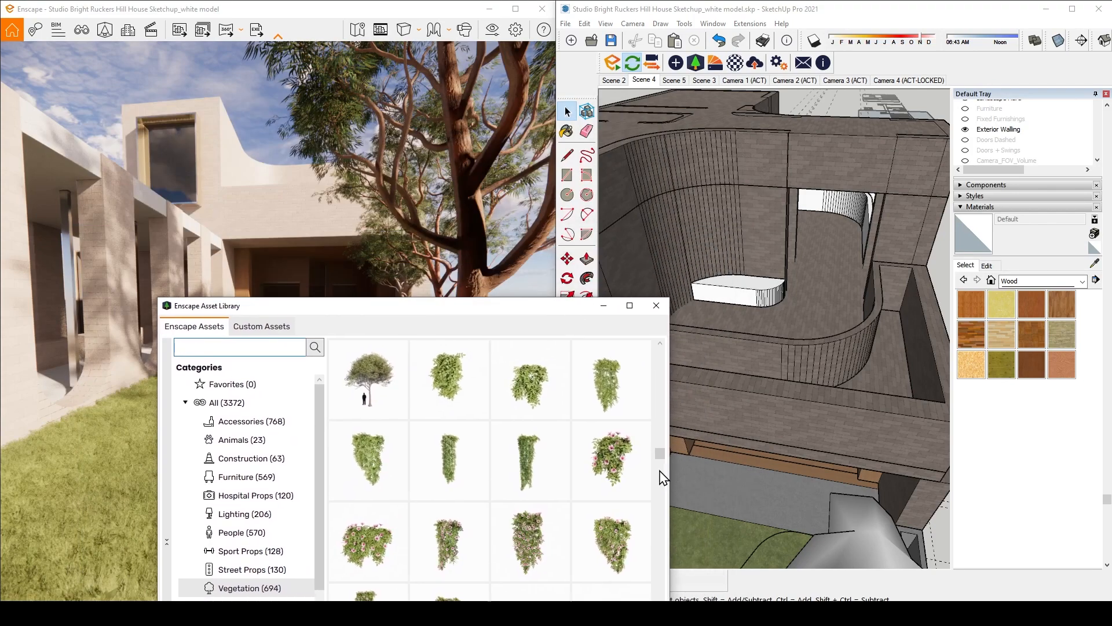
pyautogui.click(616, 462)
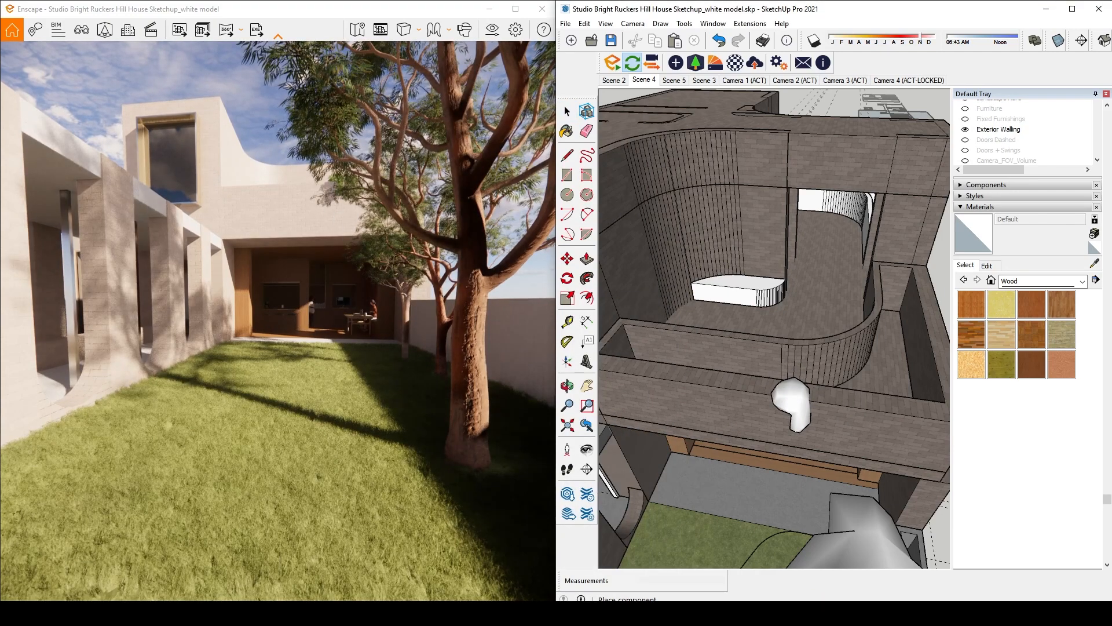
pyautogui.click(793, 405)
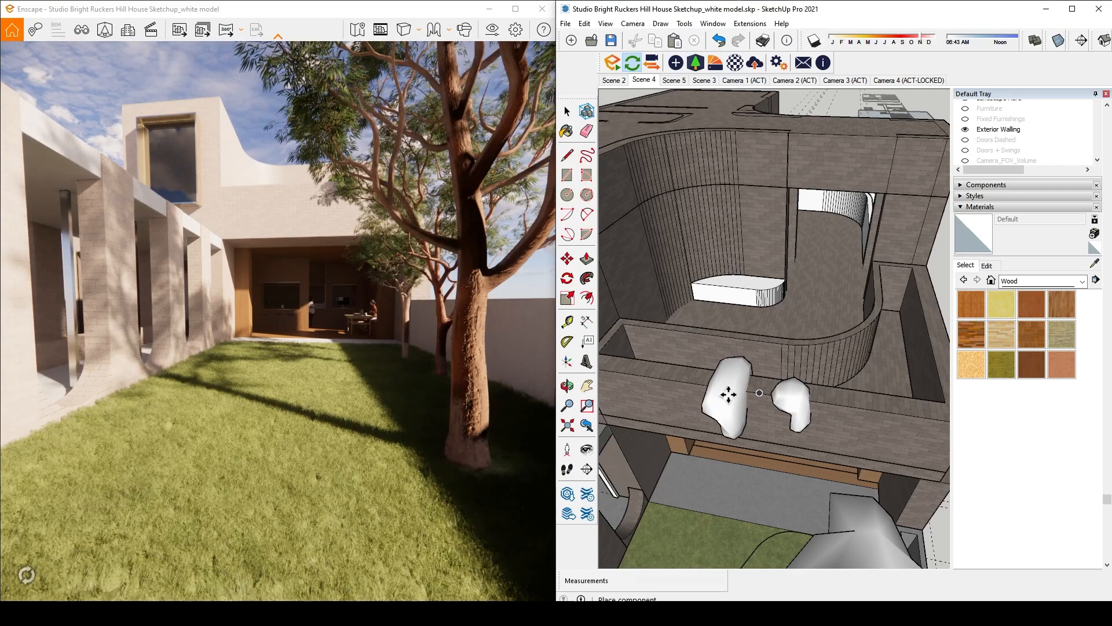
pyautogui.click(724, 394)
# Rotate the second creeper 90 degrees to face along the terrace parapet and copy it to form a hanging row
pyautogui.press('q')
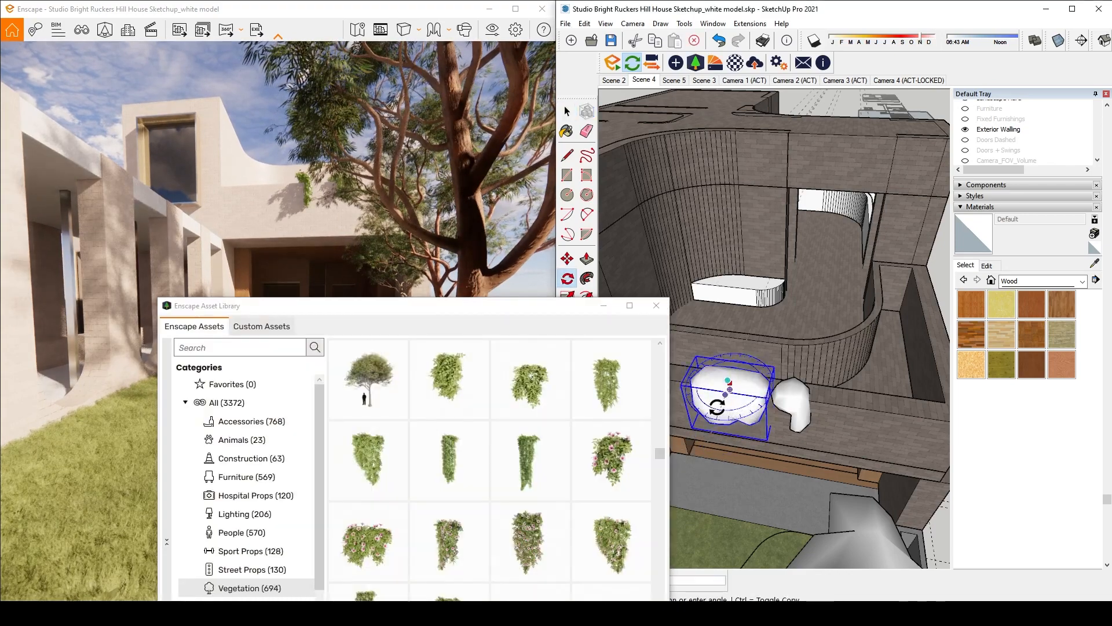
pyautogui.click(714, 405)
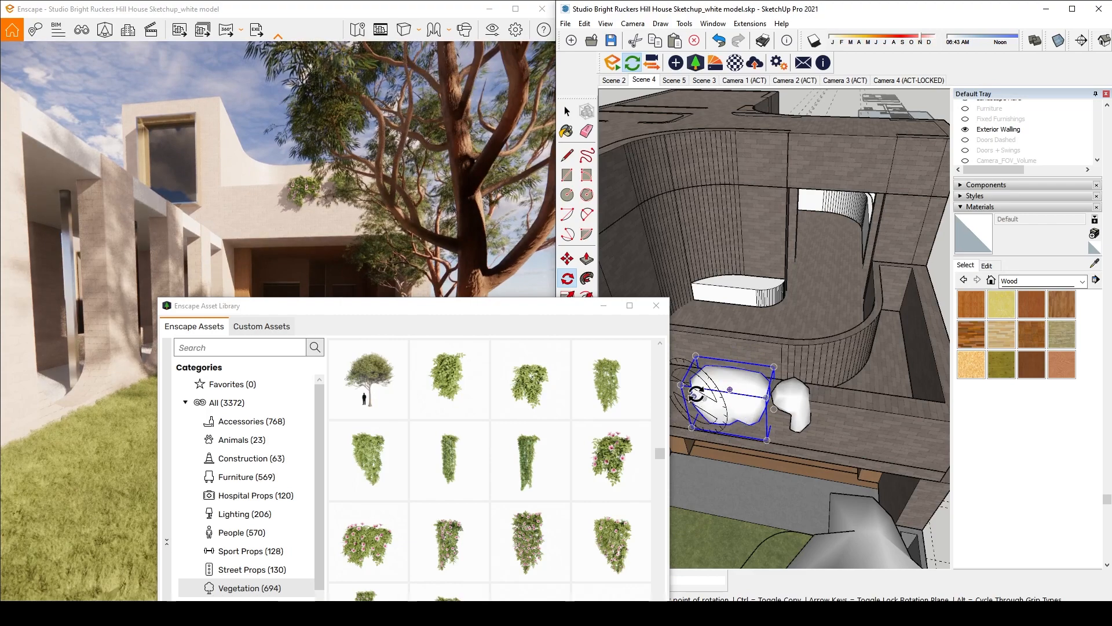
pyautogui.click(749, 397)
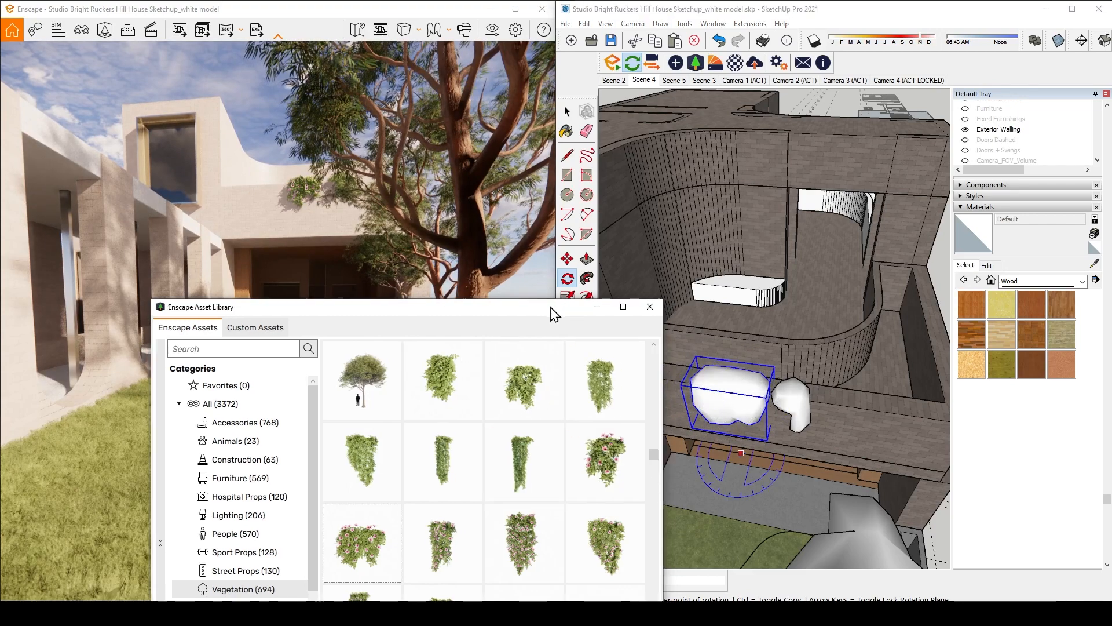
pyautogui.moveTo(551, 309); pyautogui.dragTo(472, 317)
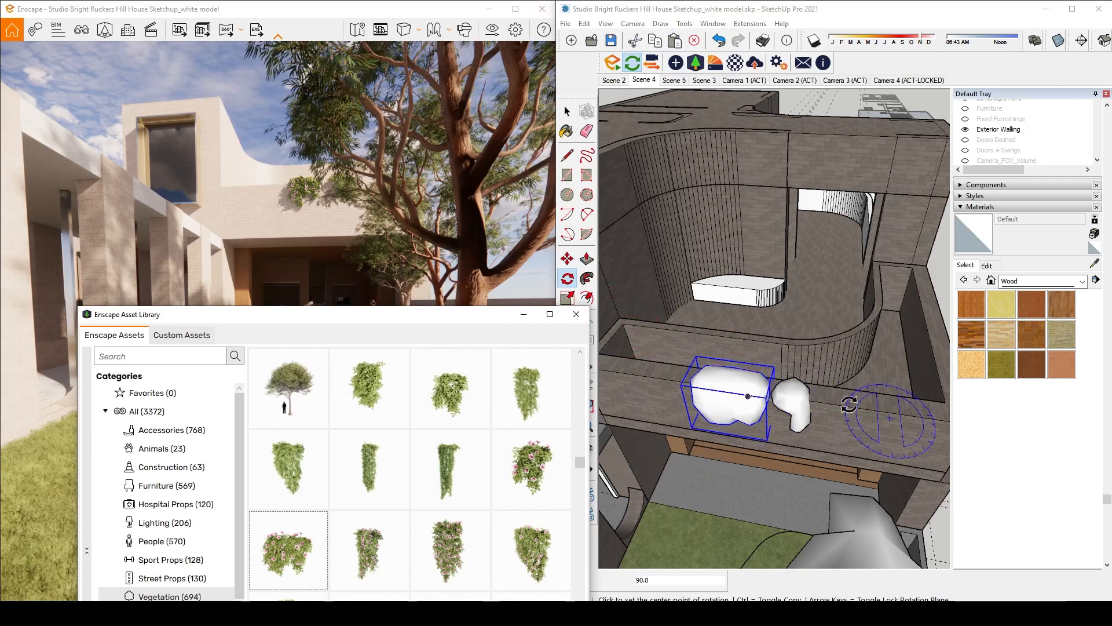
pyautogui.press('space')
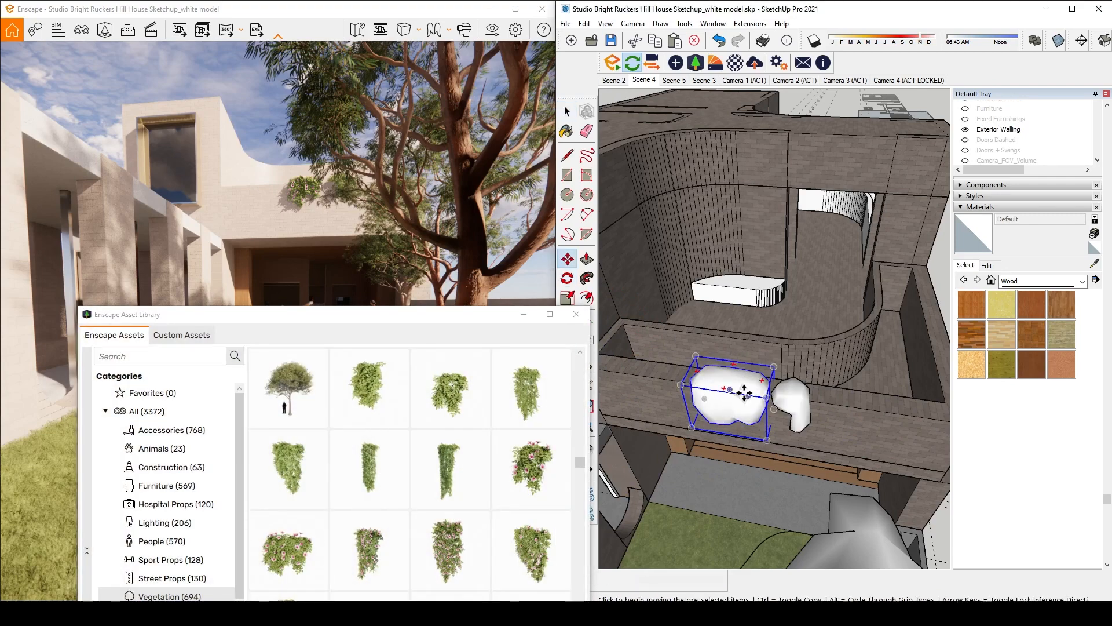
pyautogui.click(745, 392)
pyautogui.press('ctrl')
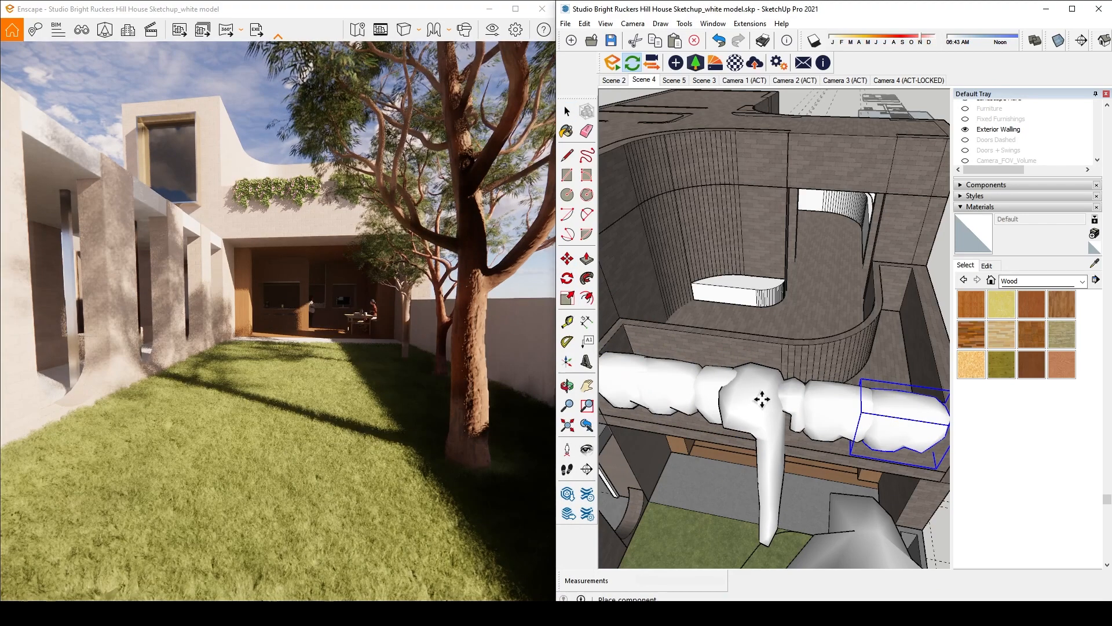
# Place a long Bower Vine creeper hanging from the corner of the terrace parapet, beside the row of creepers
pyautogui.scroll(-4, 811, 370)
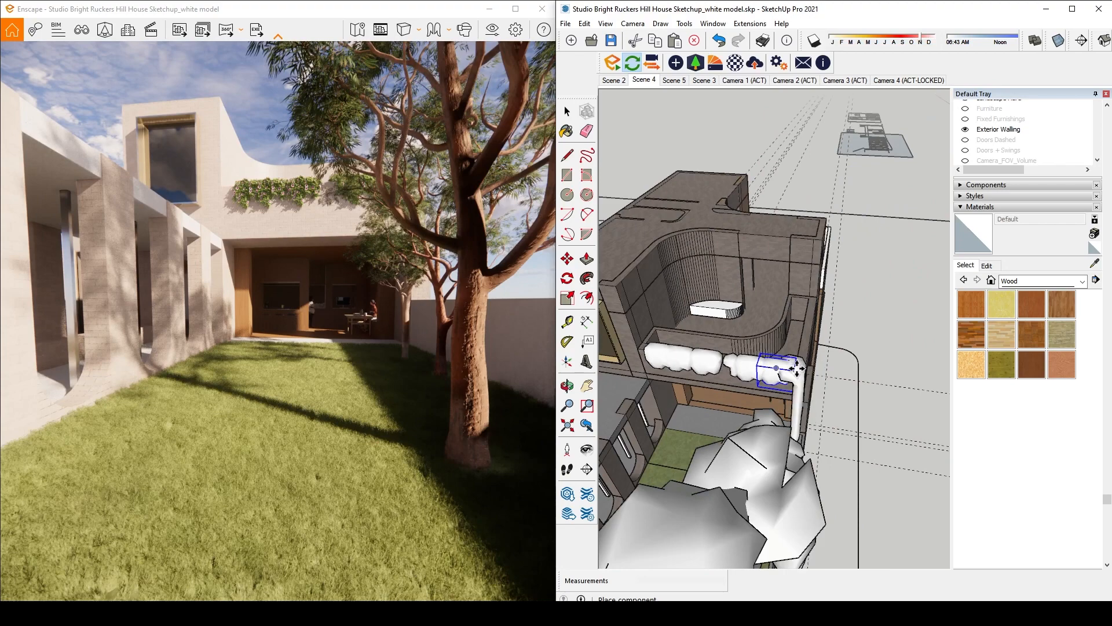
pyautogui.click(797, 369)
pyautogui.scroll(3, 822, 360)
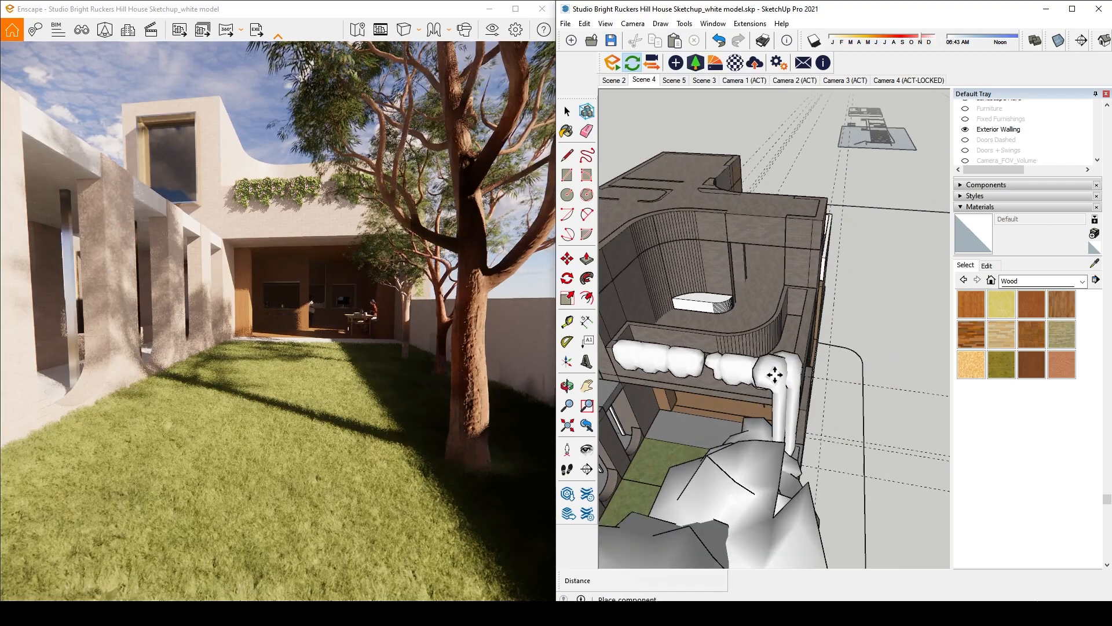
pyautogui.moveTo(775, 372); pyautogui.dragTo(740, 354, button='middle')
pyautogui.press('space')
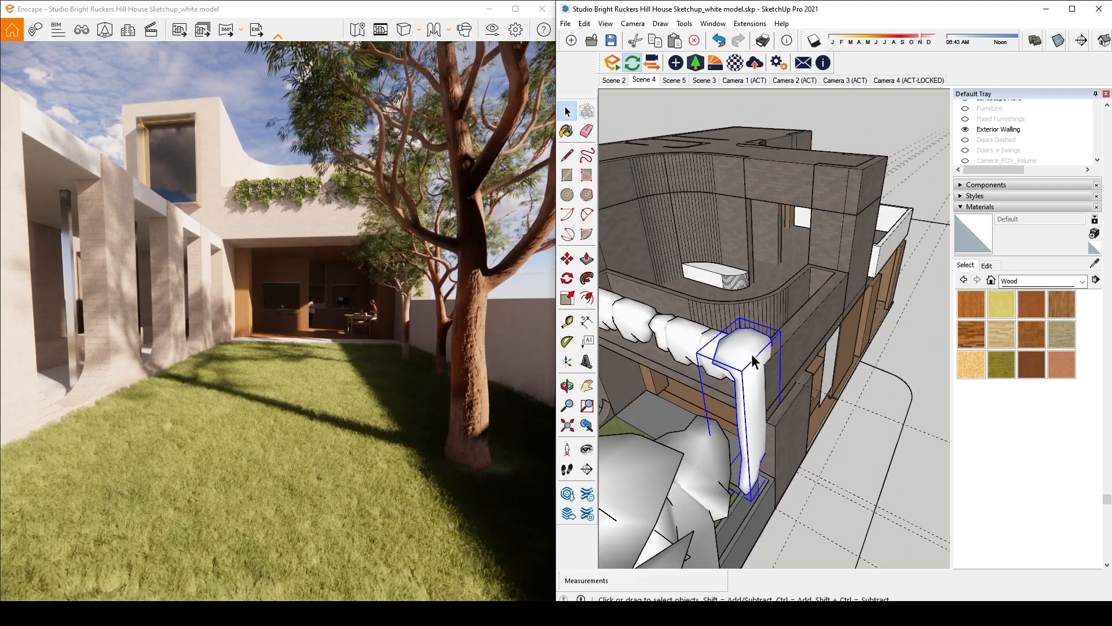
# Rotate the Bower Vine to follow the side face of the parapet and move it 477 mm back onto the corner
pyautogui.press('q')
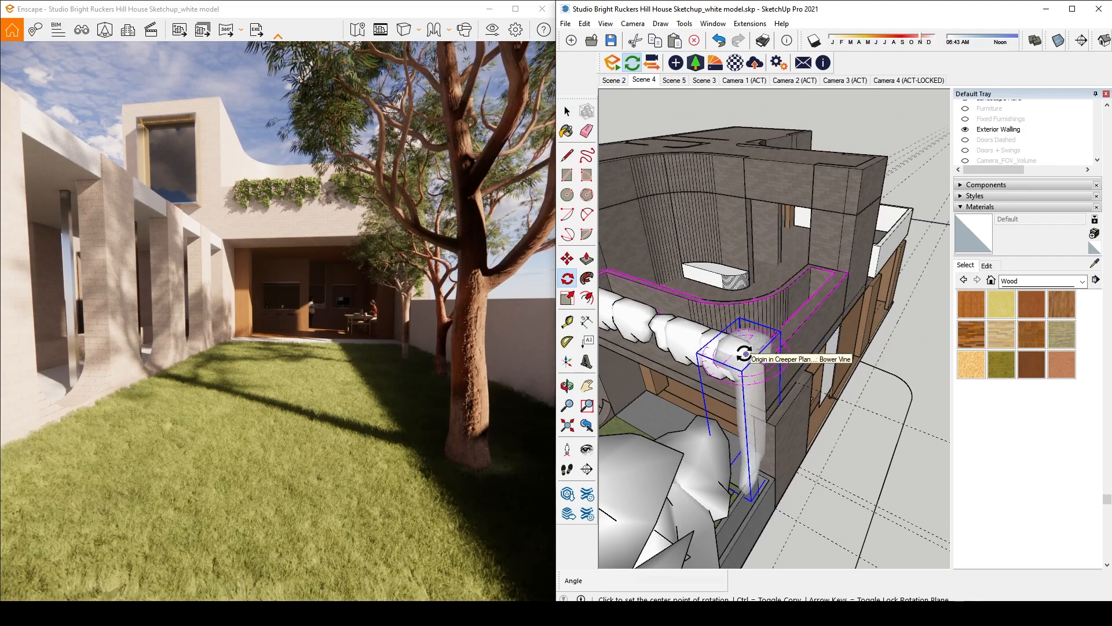
pyautogui.click(759, 369)
pyautogui.click(737, 346)
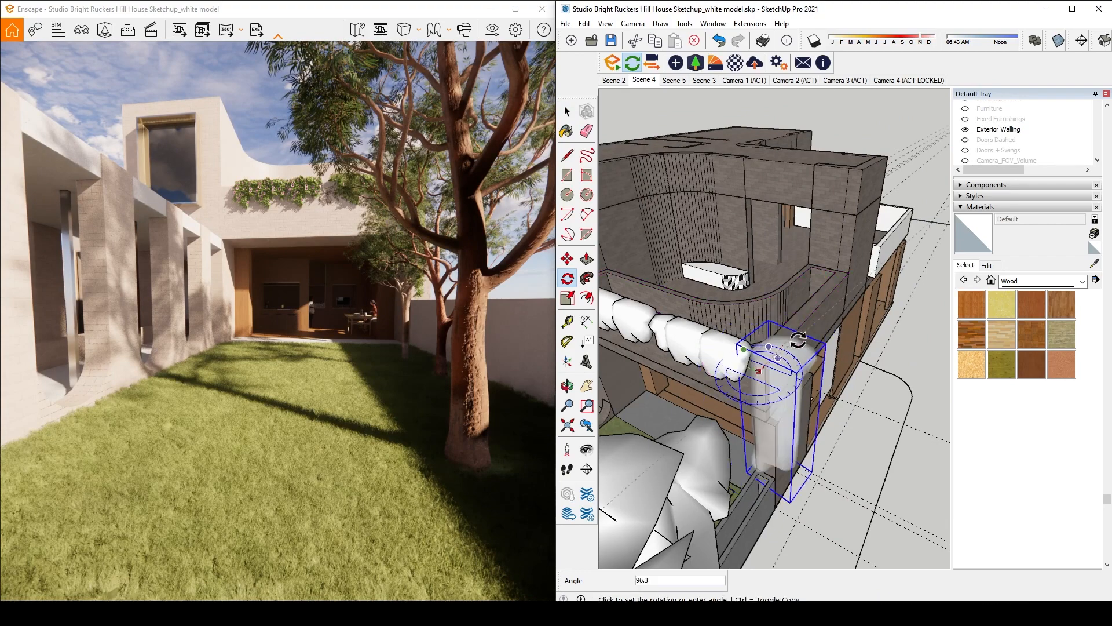
pyautogui.click(805, 347)
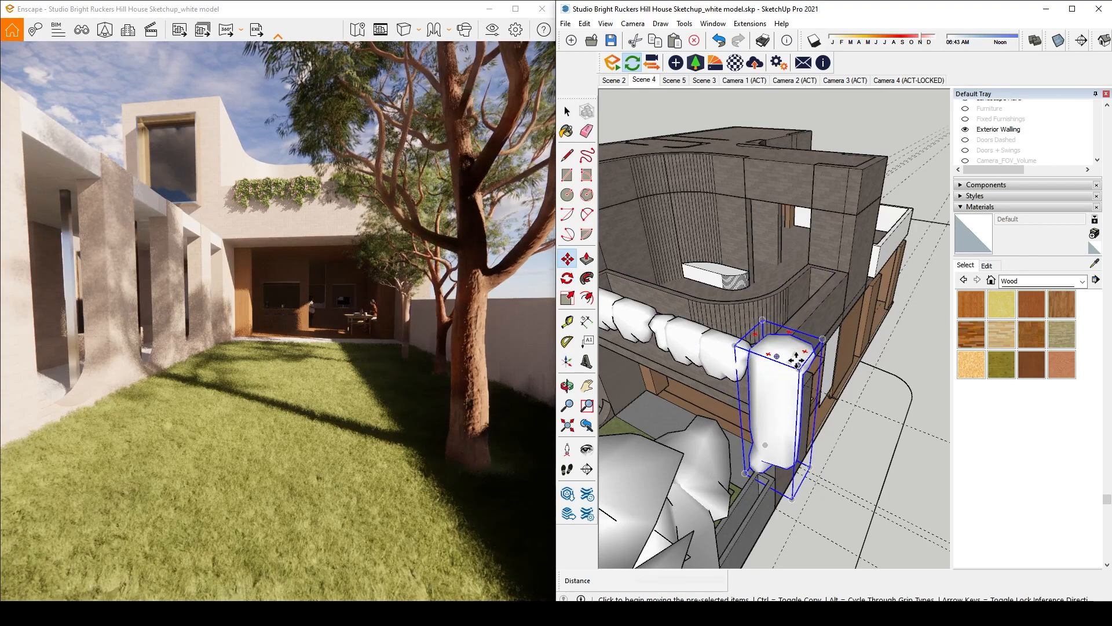
pyautogui.press('m')
pyautogui.click(797, 363)
pyautogui.click(700, 359)
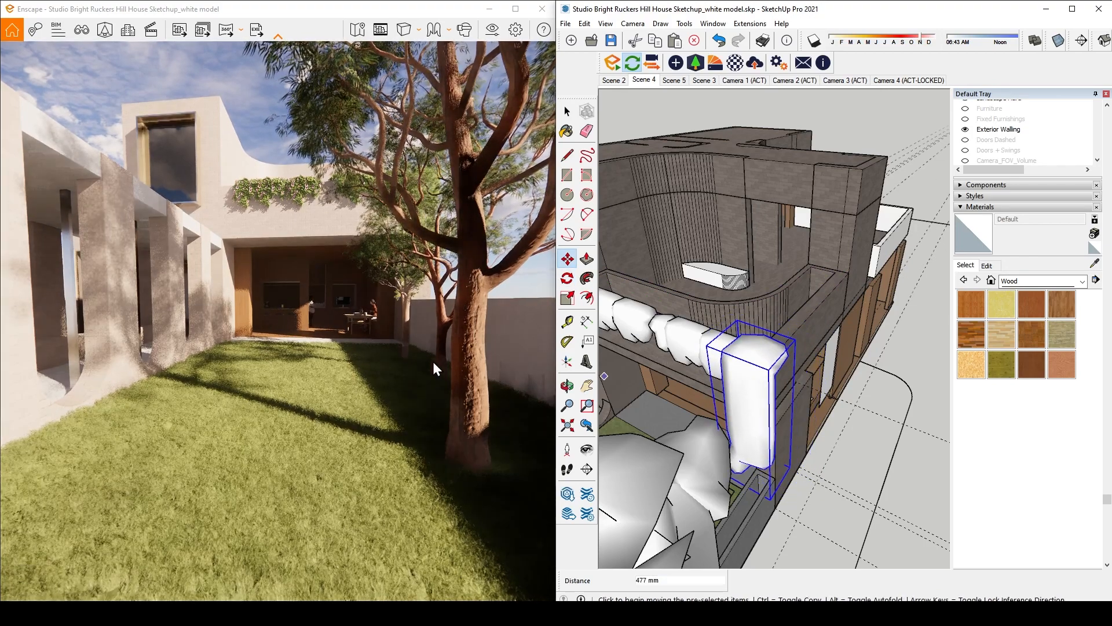
# Examine the boundary wall and its hollow planter in the render view from the garden's front end
pyautogui.press('space')
pyautogui.press('s')
pyautogui.moveTo(453, 326)
pyautogui.mouseDown()
pyautogui.moveTo(518, 326)
pyautogui.moveTo(481, 325)
pyautogui.moveTo(455, 345)
pyautogui.moveTo(473, 336)
pyautogui.mouseUp()
pyautogui.press('w')
pyautogui.press('s')
pyautogui.click(893, 325)
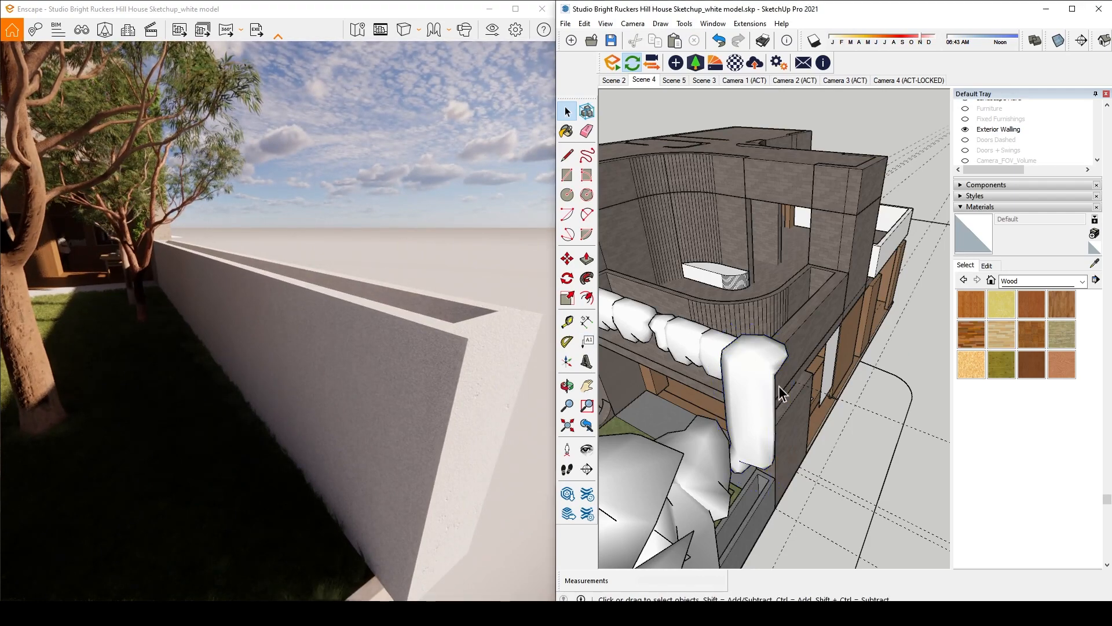
# Place a continuous row of lavender plants along the hollow planter on top of the boundary wall, up to its front end
pyautogui.moveTo(782, 390); pyautogui.dragTo(981, 335, button='middle')
pyautogui.scroll(-1, 787, 316)
pyautogui.scroll(-4, 787, 315)
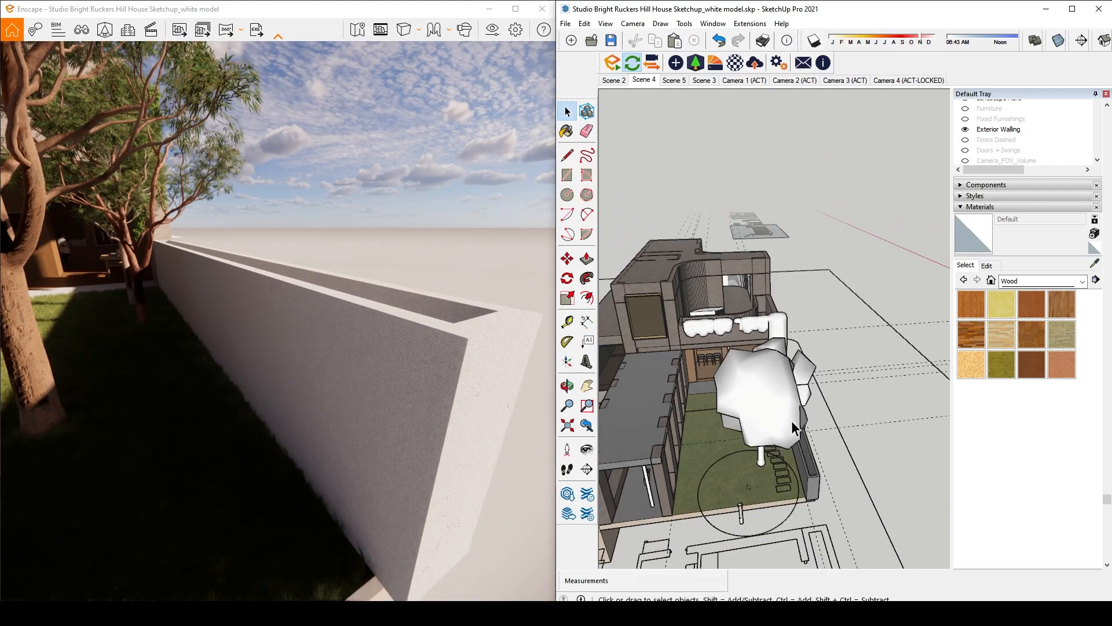
pyautogui.moveTo(791, 421)
pyautogui.mouseDown(button='middle')
pyautogui.moveTo(647, 388)
pyautogui.moveTo(696, 371)
pyautogui.mouseUp(button='middle')
pyautogui.scroll(6, 726, 357)
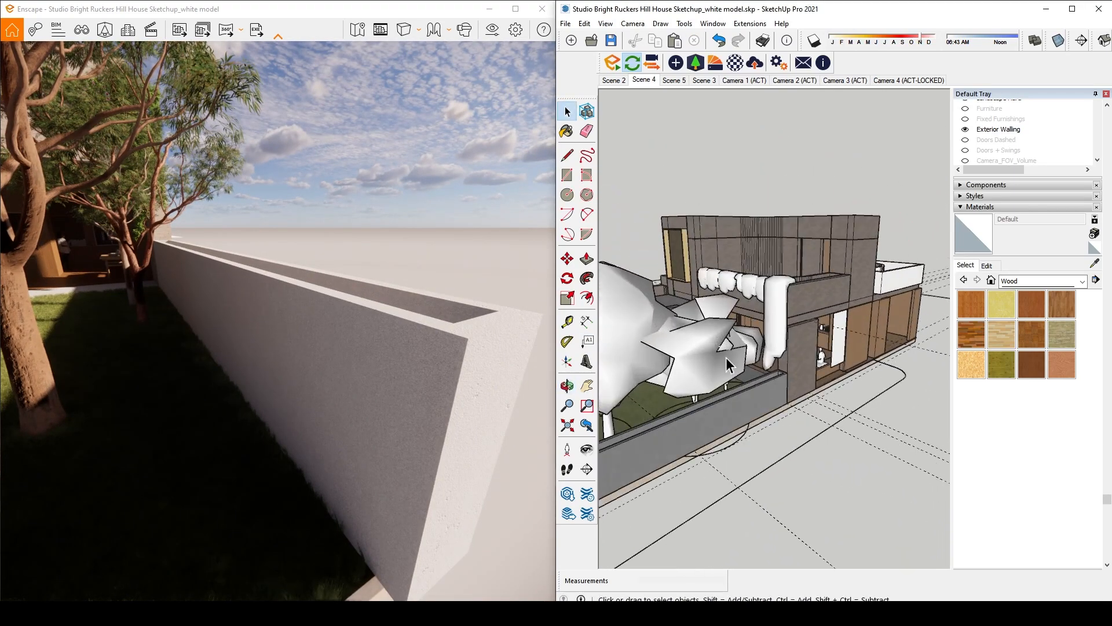
pyautogui.scroll(-4, 870, 384)
pyautogui.scroll(6, 787, 423)
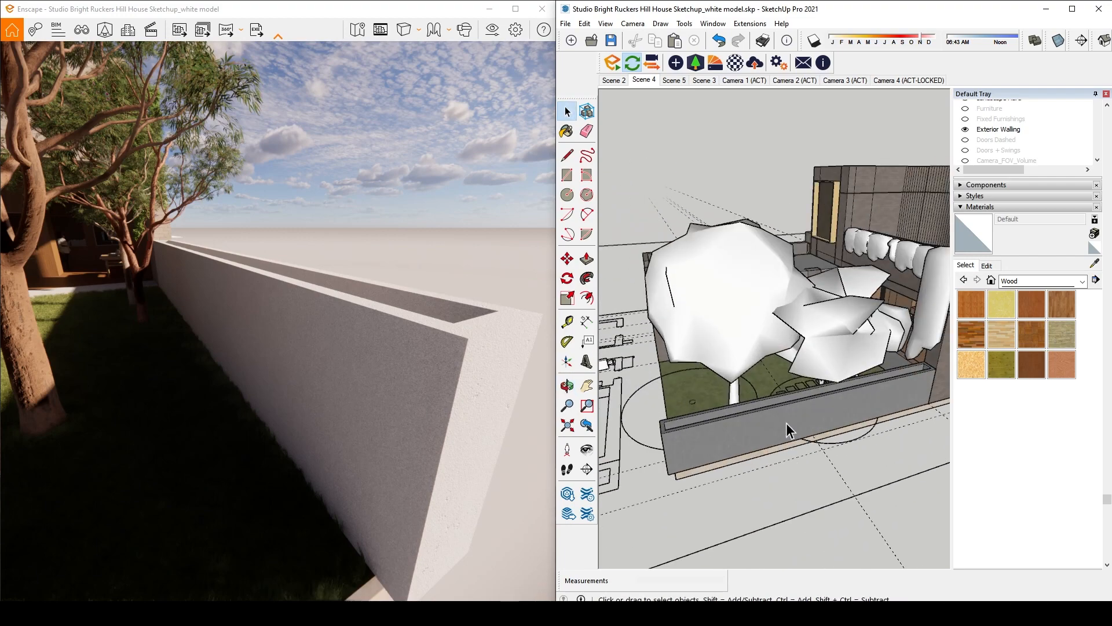
pyautogui.scroll(2, 765, 418)
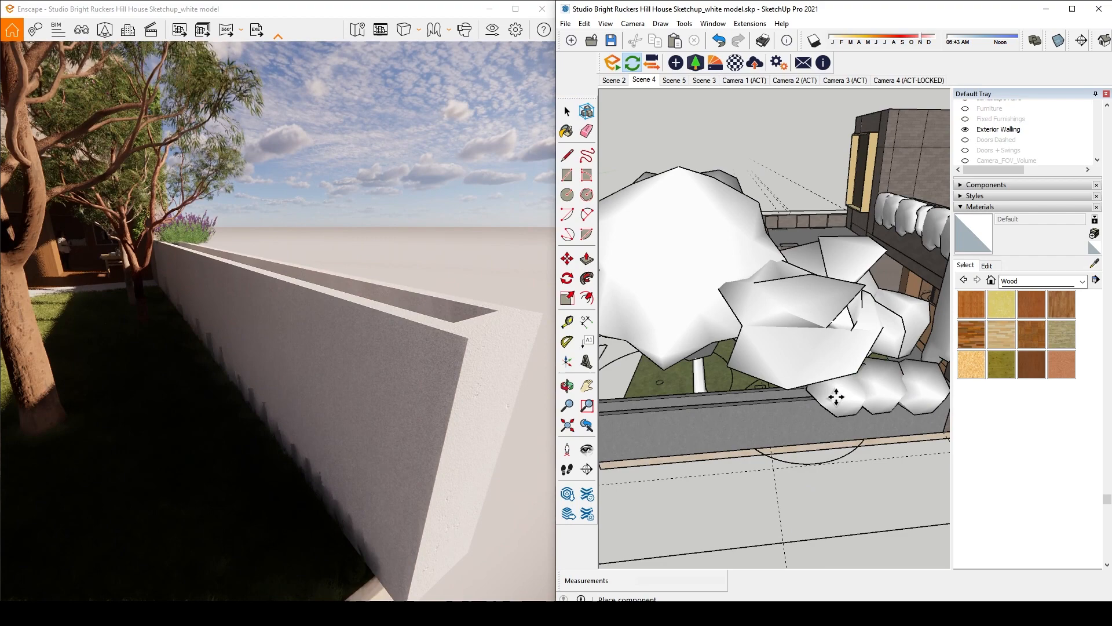
pyautogui.click(836, 397)
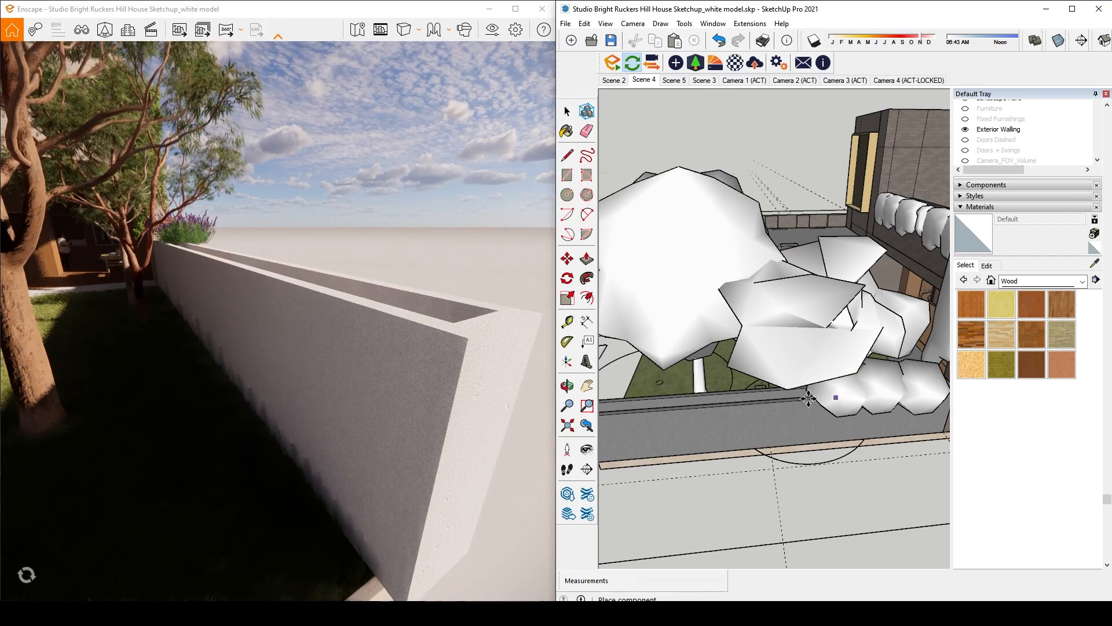
pyautogui.click(745, 399)
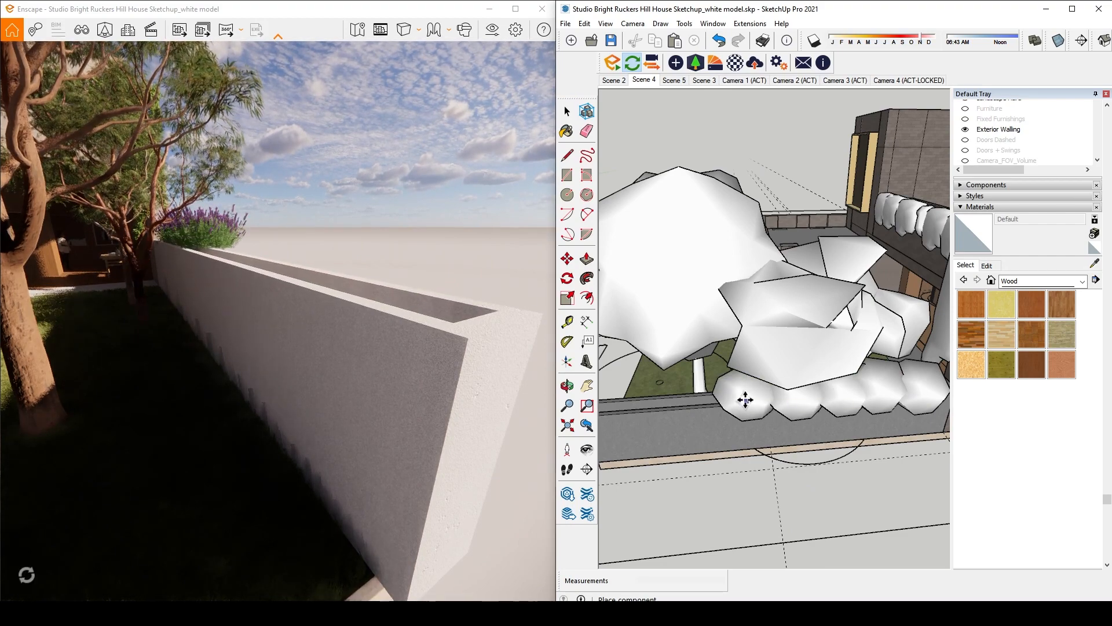
pyautogui.click(707, 400)
pyautogui.click(657, 400)
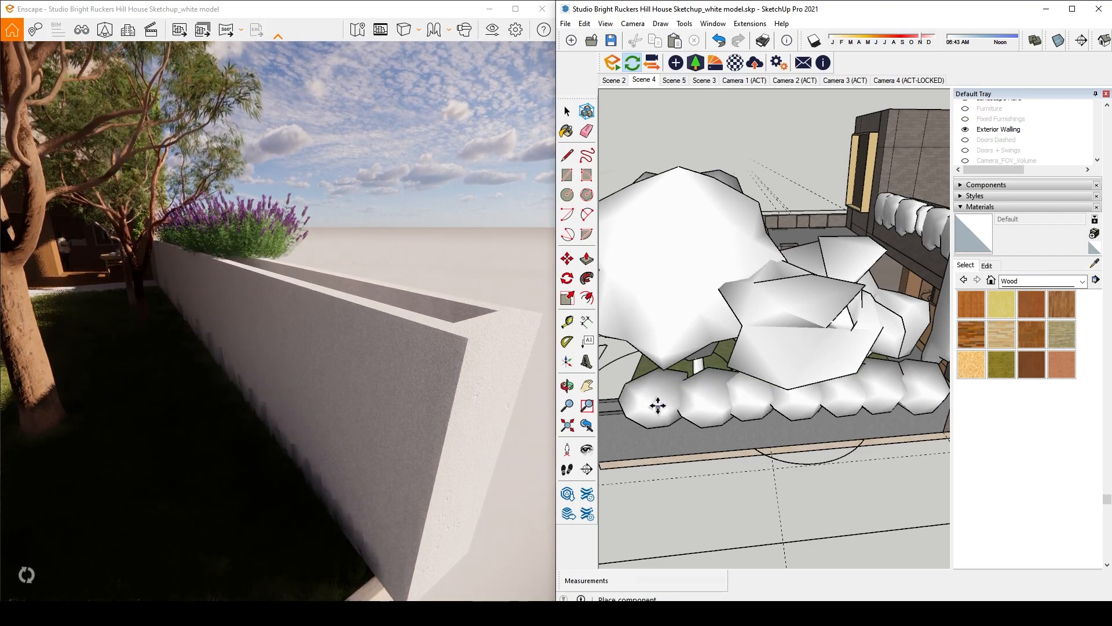
pyautogui.moveTo(646, 414); pyautogui.dragTo(658, 440, button='middle')
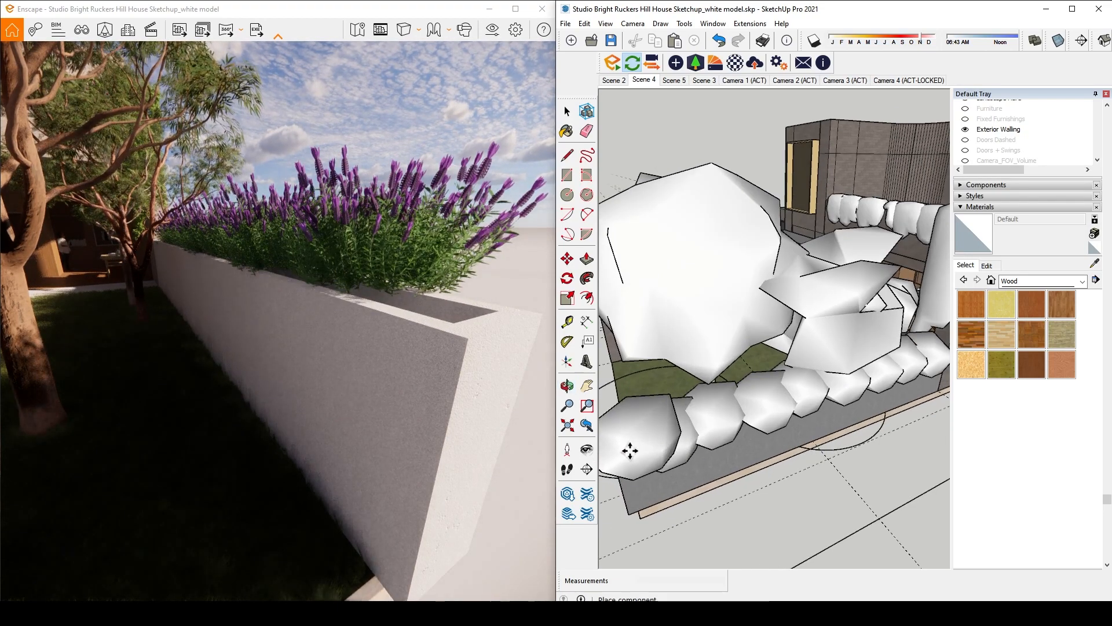
pyautogui.click(619, 460)
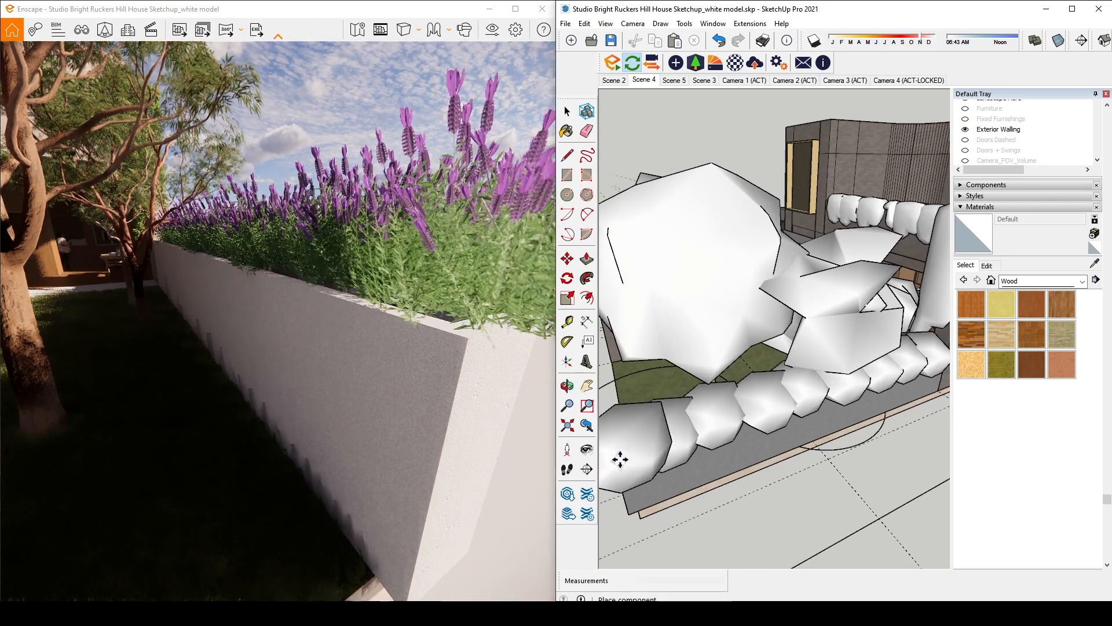
# Select the whole lavender row on the boundary wall and lower it 296 mm into the planter
pyautogui.moveTo(875, 394); pyautogui.dragTo(927, 388, button='middle')
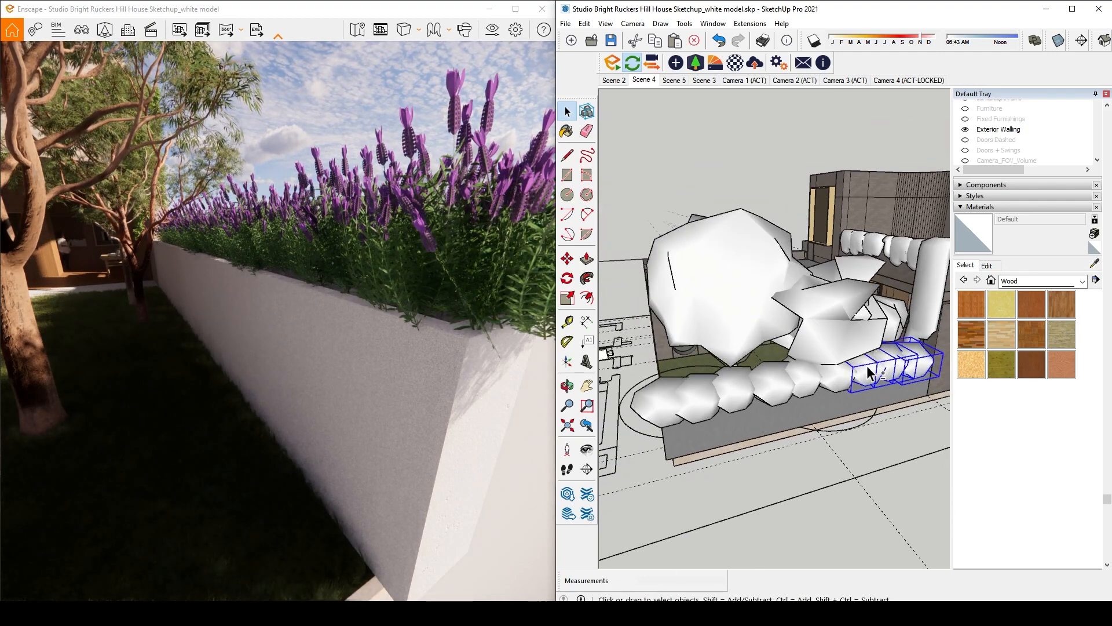
pyautogui.keyDown('shift'); pyautogui.click(768, 384); pyautogui.keyUp('shift')
pyautogui.keyDown('shift'); pyautogui.click(725, 391); pyautogui.keyUp('shift')
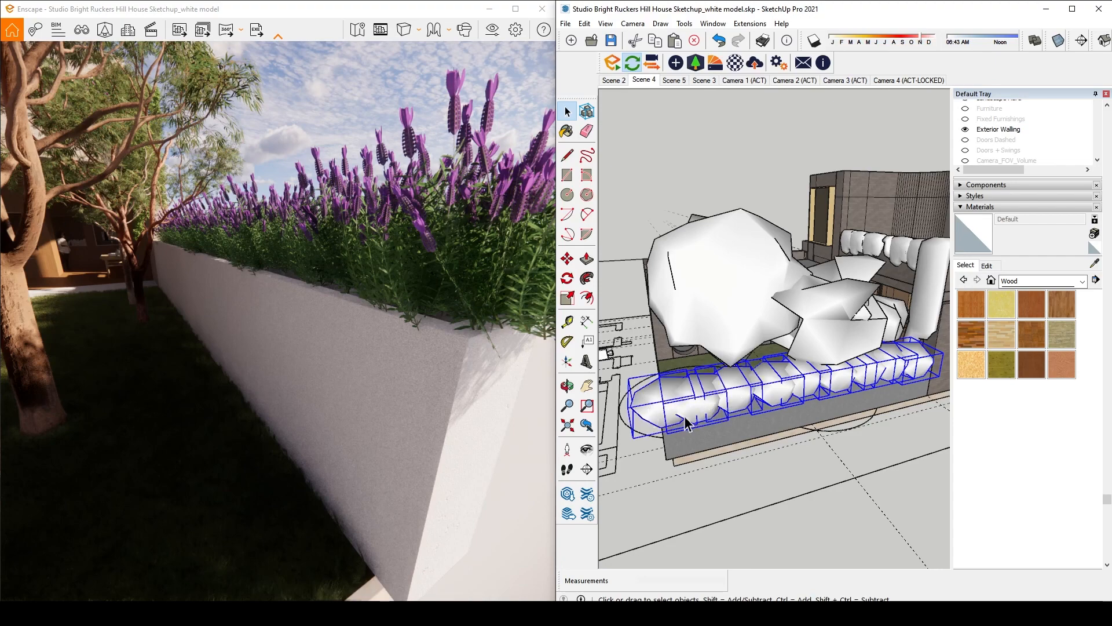
pyautogui.moveTo(729, 438); pyautogui.dragTo(942, 400, button='middle')
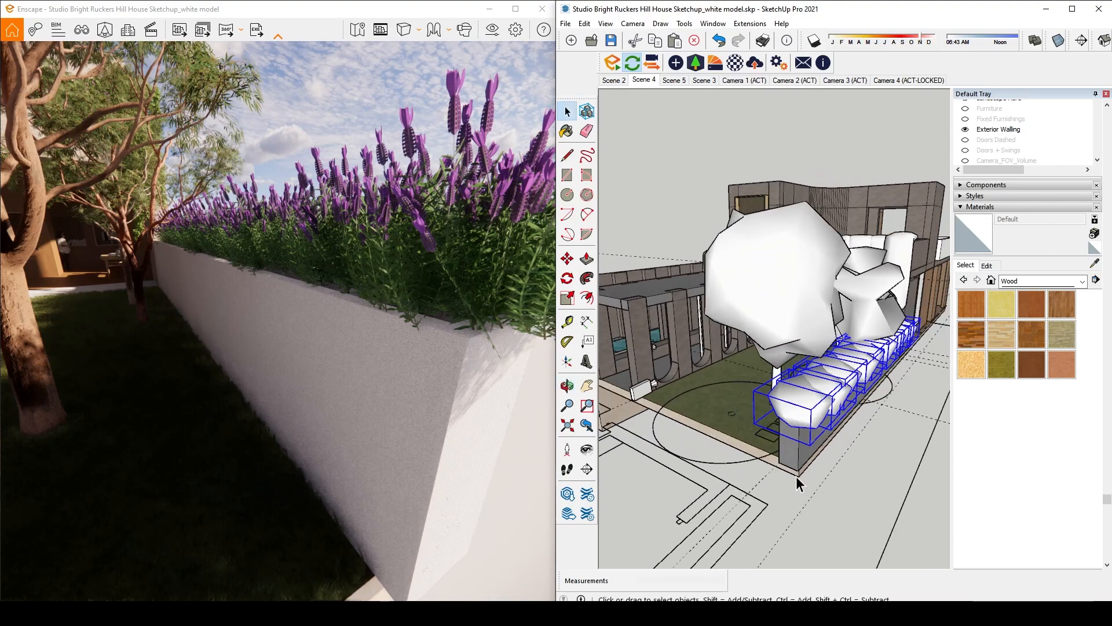
pyautogui.press('m')
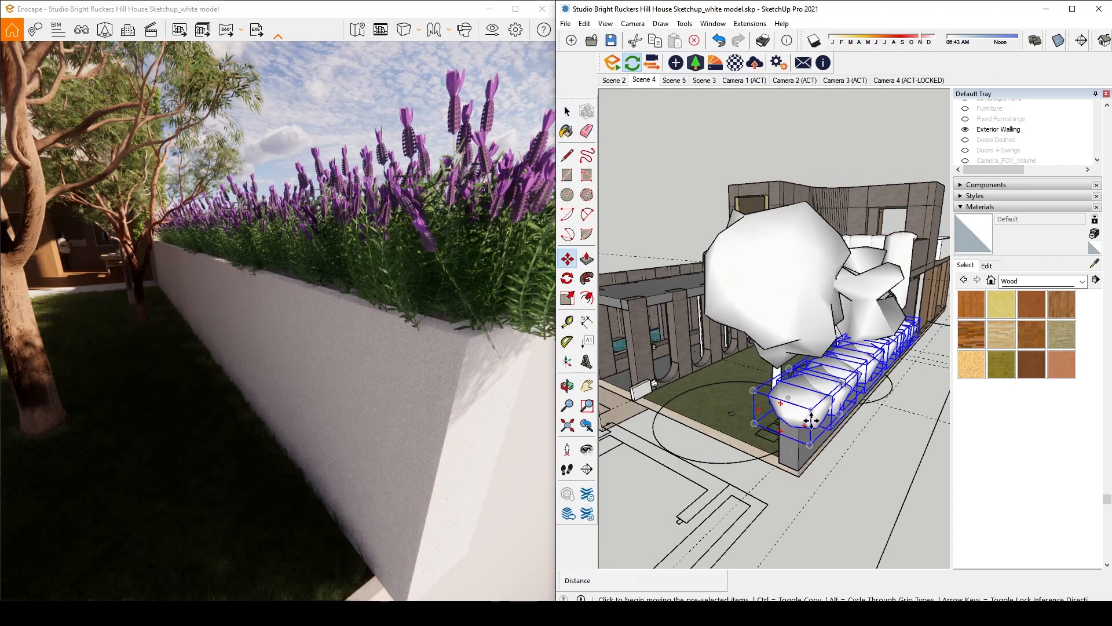
pyautogui.click(811, 421)
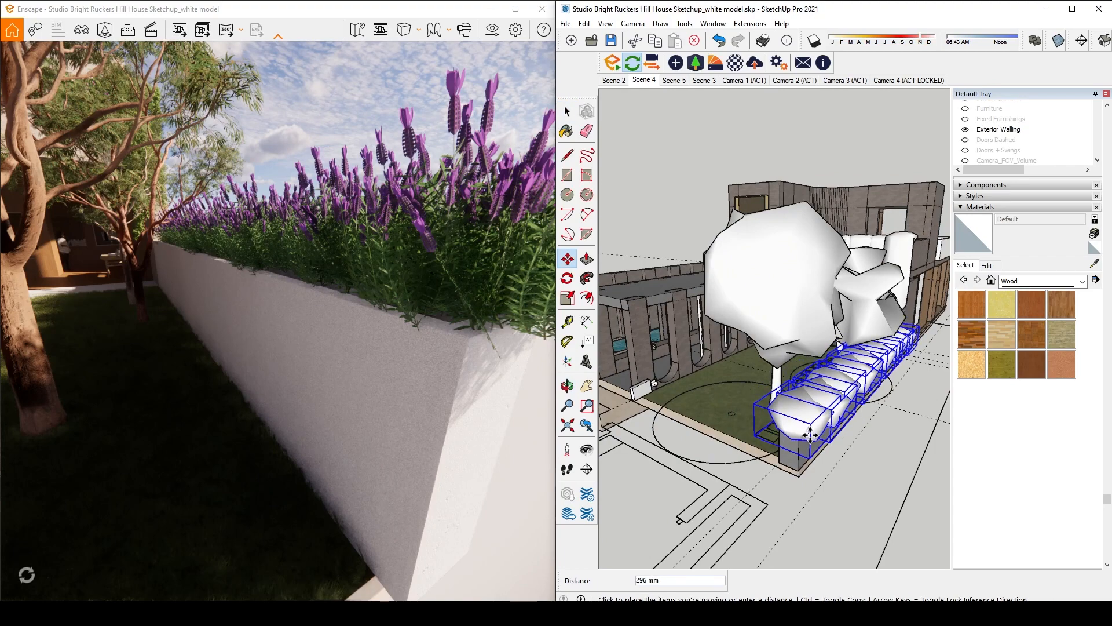
pyautogui.click(810, 435)
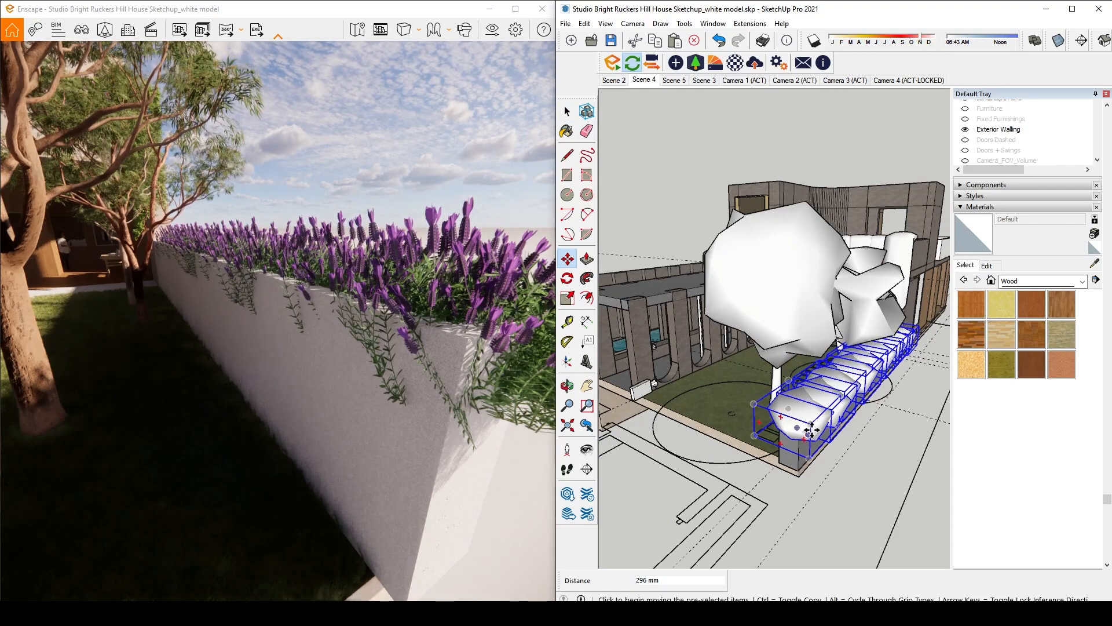
# Move the lavender row 279 mm outward across the boundary wall and raise it 178 mm
pyautogui.scroll(2, 814, 428)
pyautogui.click(818, 424)
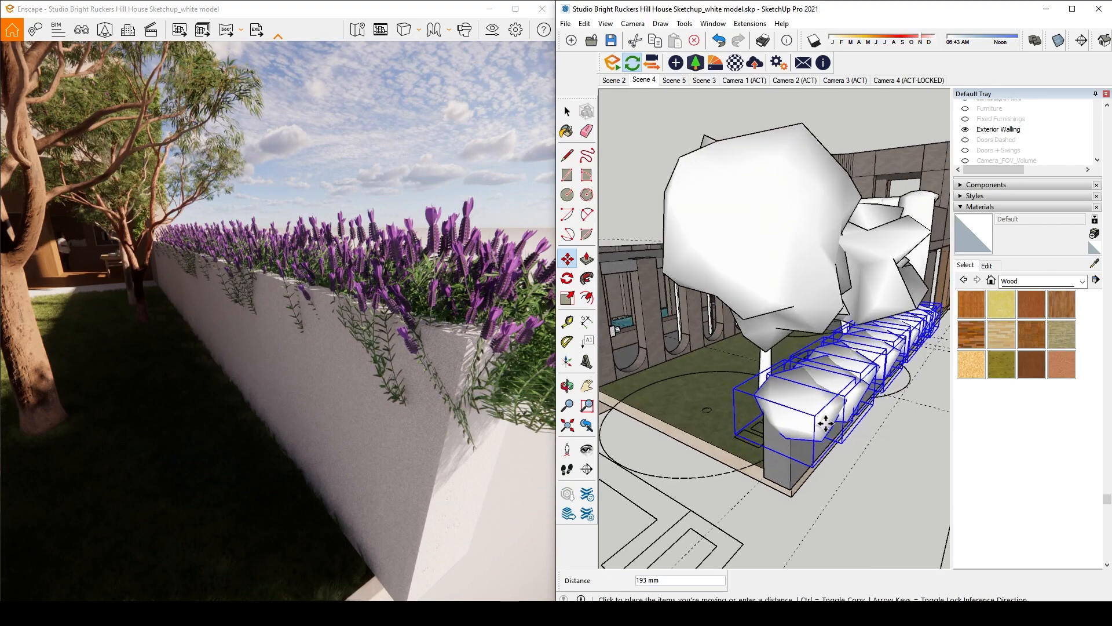
pyautogui.click(836, 430)
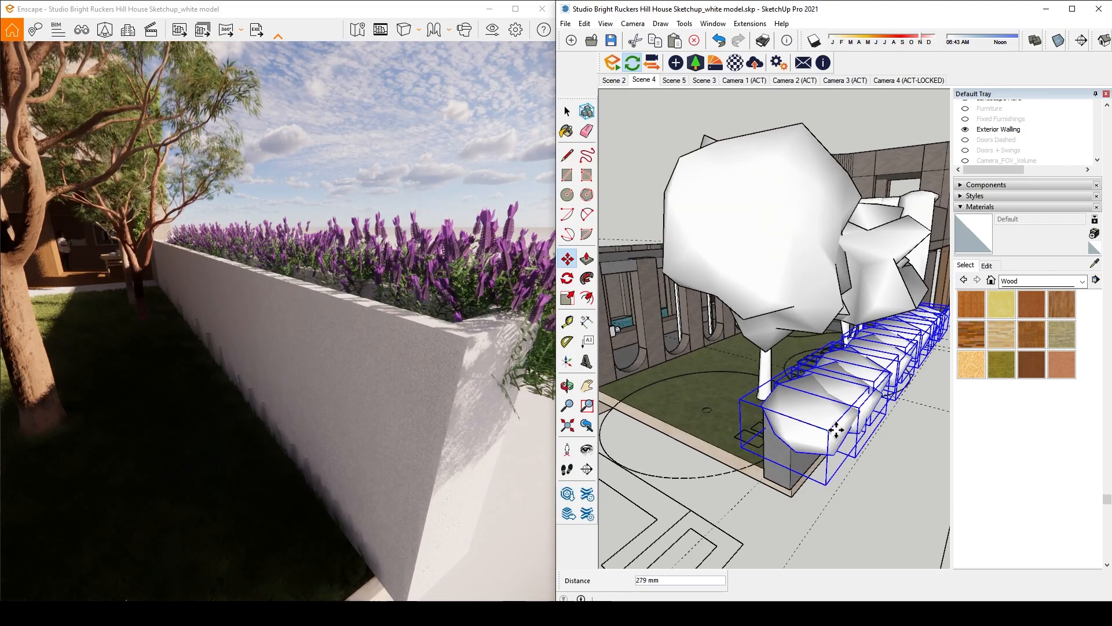
pyautogui.click(836, 430)
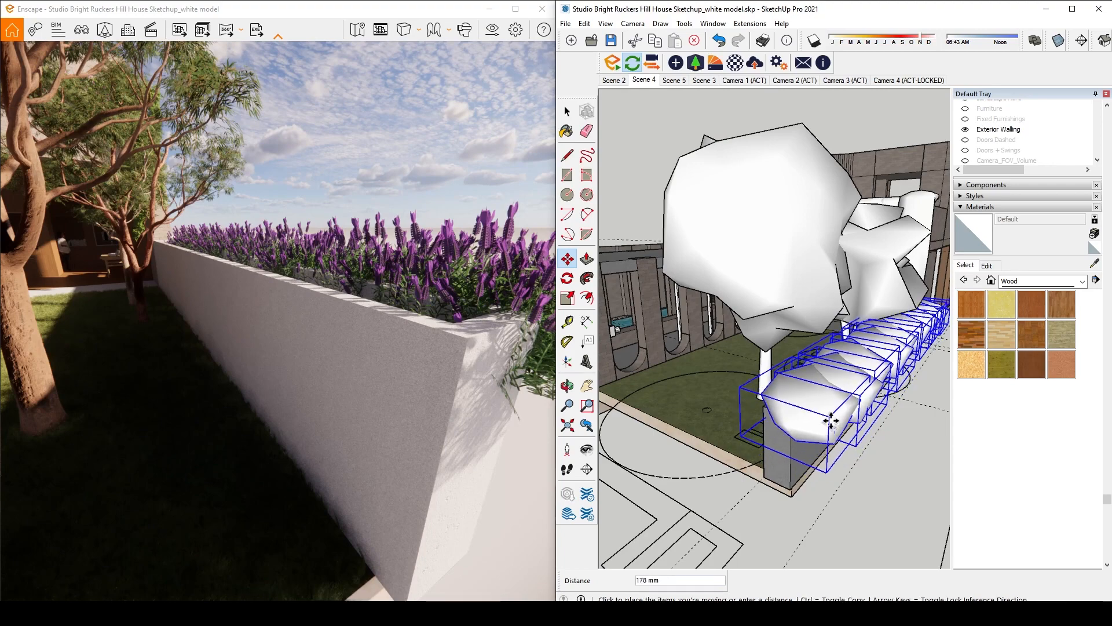
pyautogui.click(831, 422)
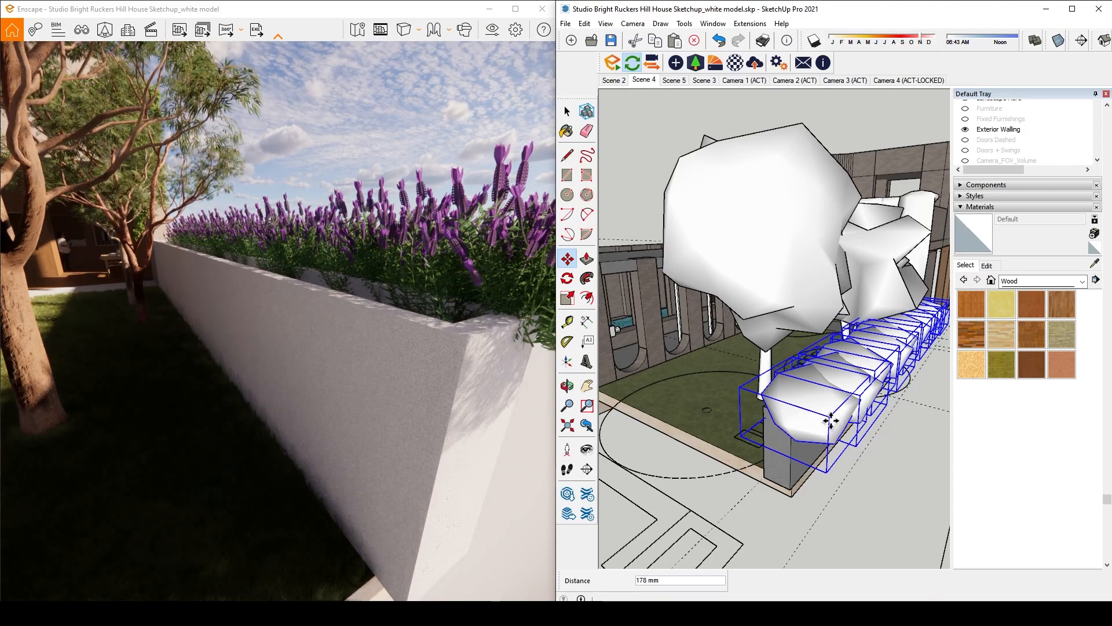
# Shift the lavender row back toward the garden in two moves of 50 mm to centre it in the planter
pyautogui.click(831, 421)
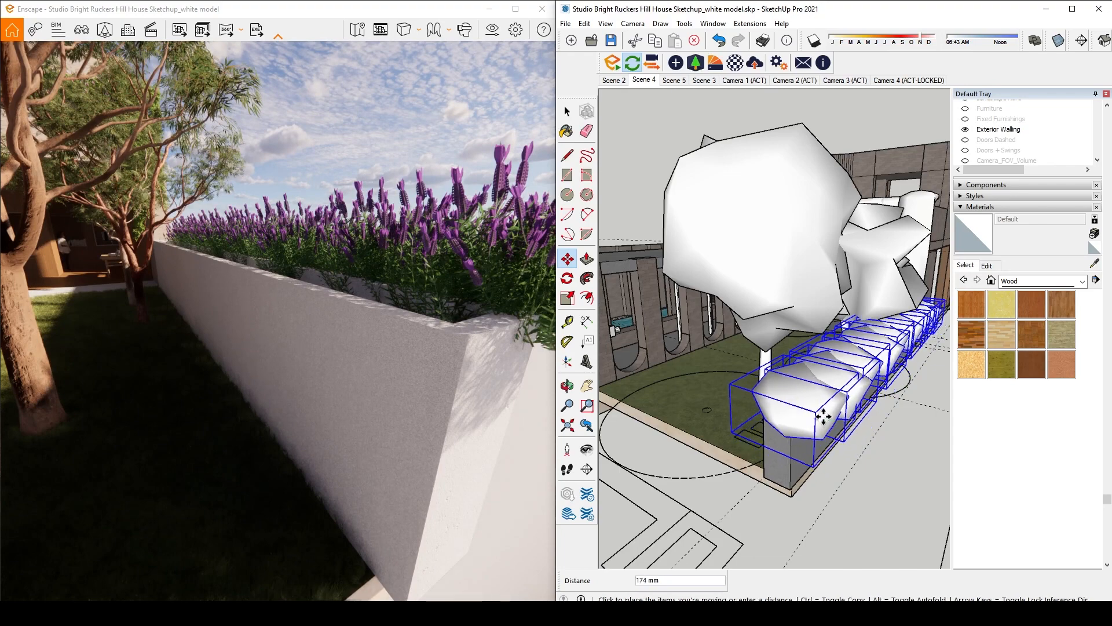
pyautogui.scroll(5, 827, 416)
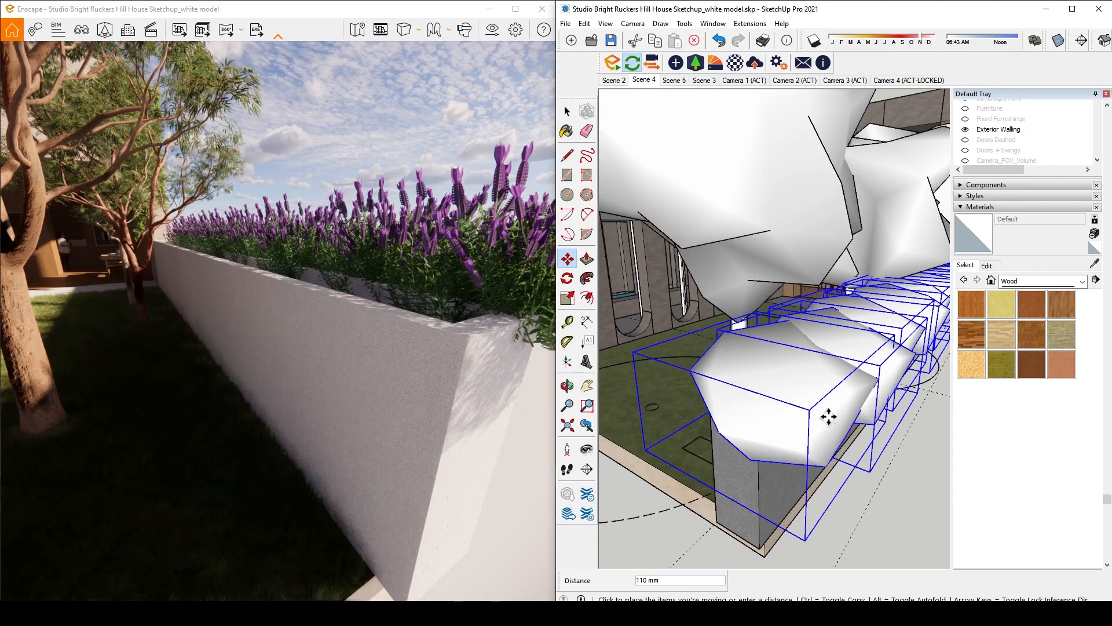
pyautogui.click(831, 418)
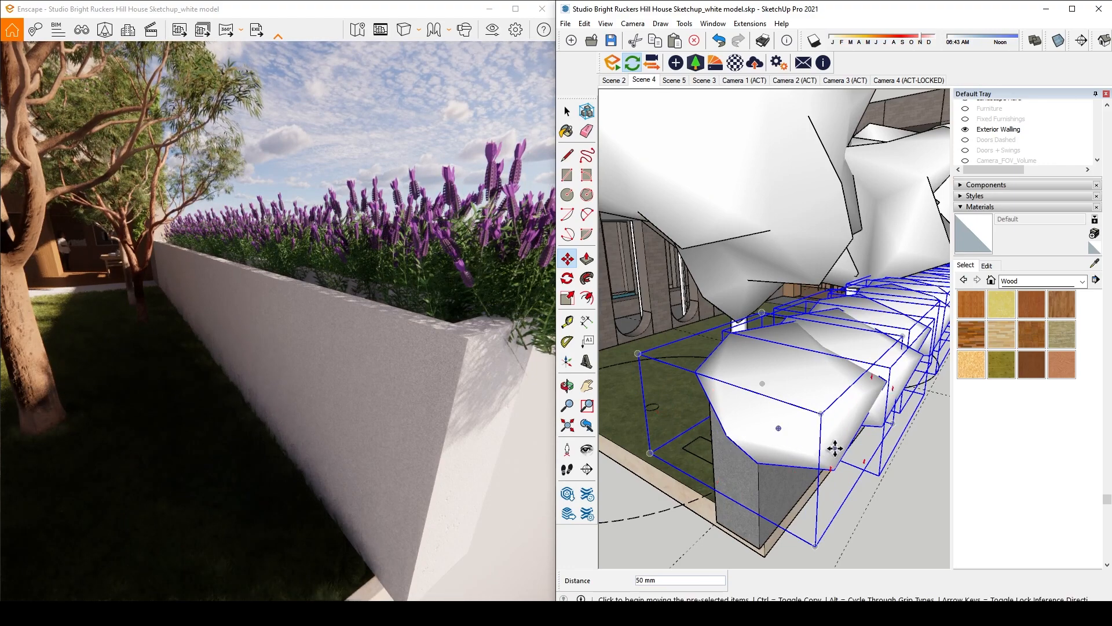
pyautogui.click(835, 445)
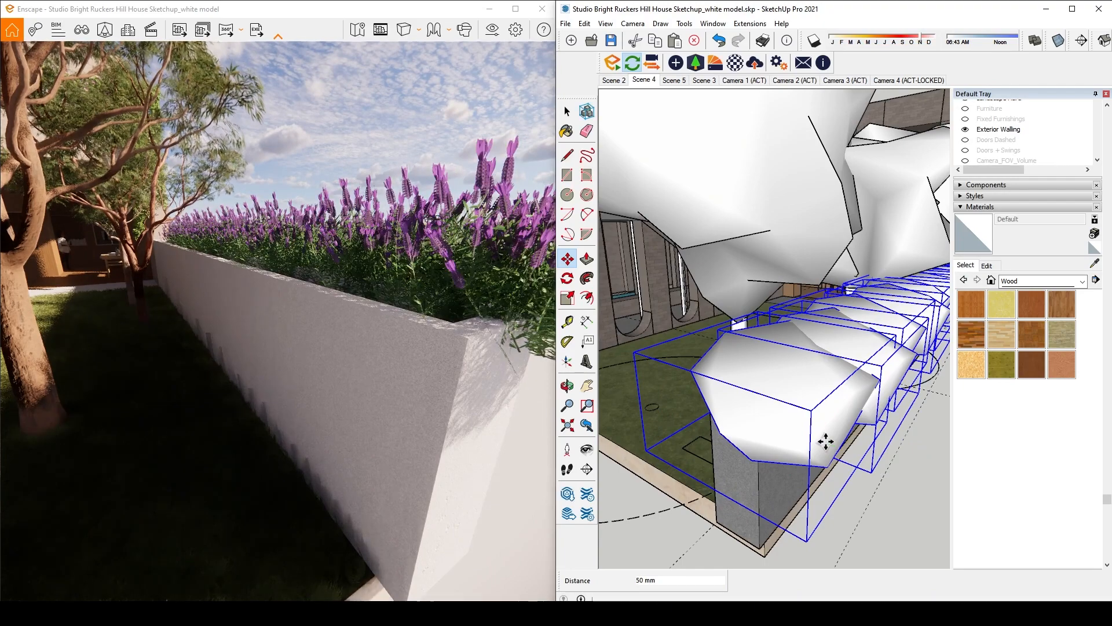
pyautogui.press('space')
# Examine the lawn edge along the curved colonnade in the render view, looking toward the open dining area
pyautogui.press('a')
pyautogui.moveTo(402, 365)
pyautogui.mouseDown()
pyautogui.moveTo(261, 342)
pyautogui.moveTo(324, 337)
pyautogui.mouseUp()
pyautogui.press('d')
pyautogui.moveTo(452, 365)
pyautogui.mouseDown()
pyautogui.moveTo(408, 368)
pyautogui.moveTo(408, 341)
pyautogui.moveTo(162, 415)
pyautogui.mouseUp()
pyautogui.press('s')
pyautogui.press('w')
pyautogui.press('a')
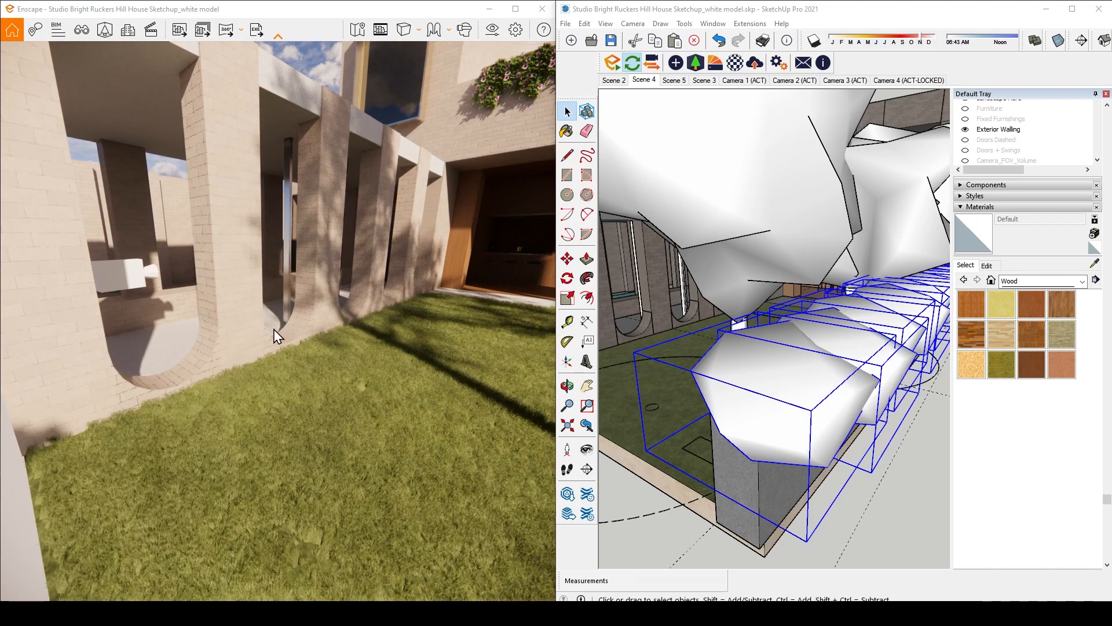
pyautogui.moveTo(336, 353); pyautogui.dragTo(444, 292)
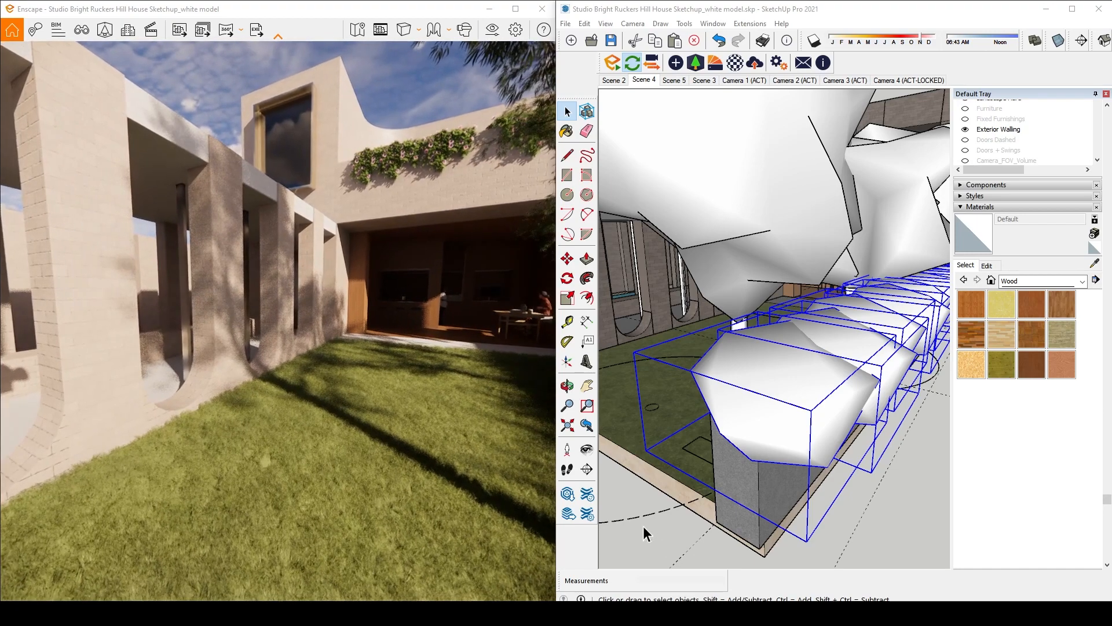
# Place a row of small shrubs on the lawn at the bases of the colonnade's columns
pyautogui.click(643, 526)
pyautogui.scroll(-3, 761, 460)
pyautogui.scroll(-3, 780, 460)
pyautogui.hotkey('ctrl', 'v')
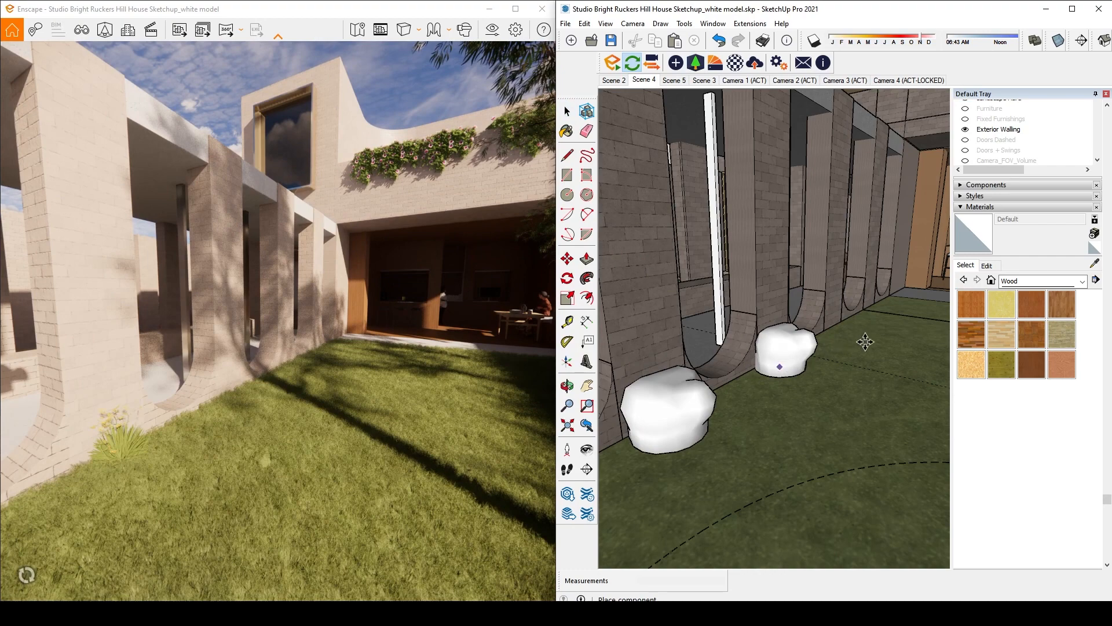
pyautogui.click(889, 310)
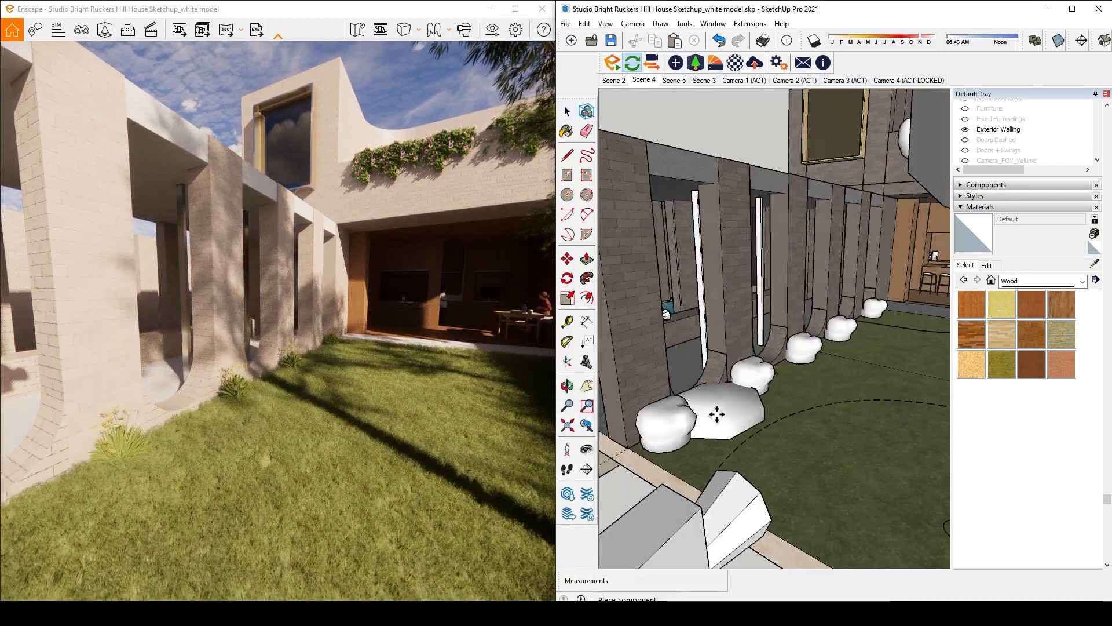
# Place Bush 031: Grass clumps on the lawn between the shrubs along the colonnade, overlapping them into a continuous row
pyautogui.click(717, 415)
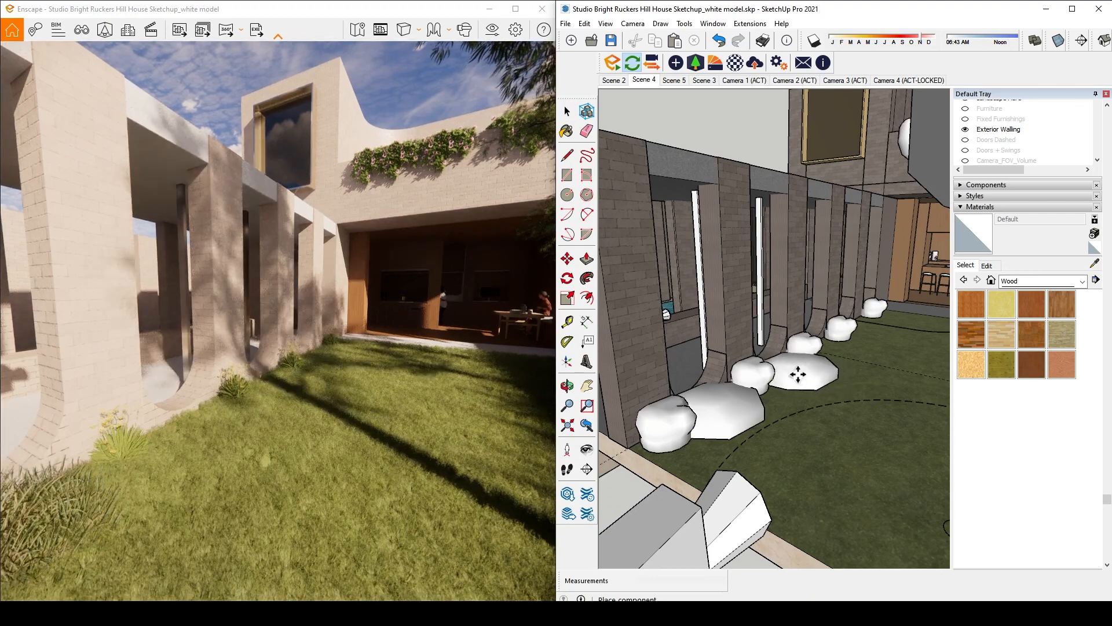
pyautogui.click(796, 370)
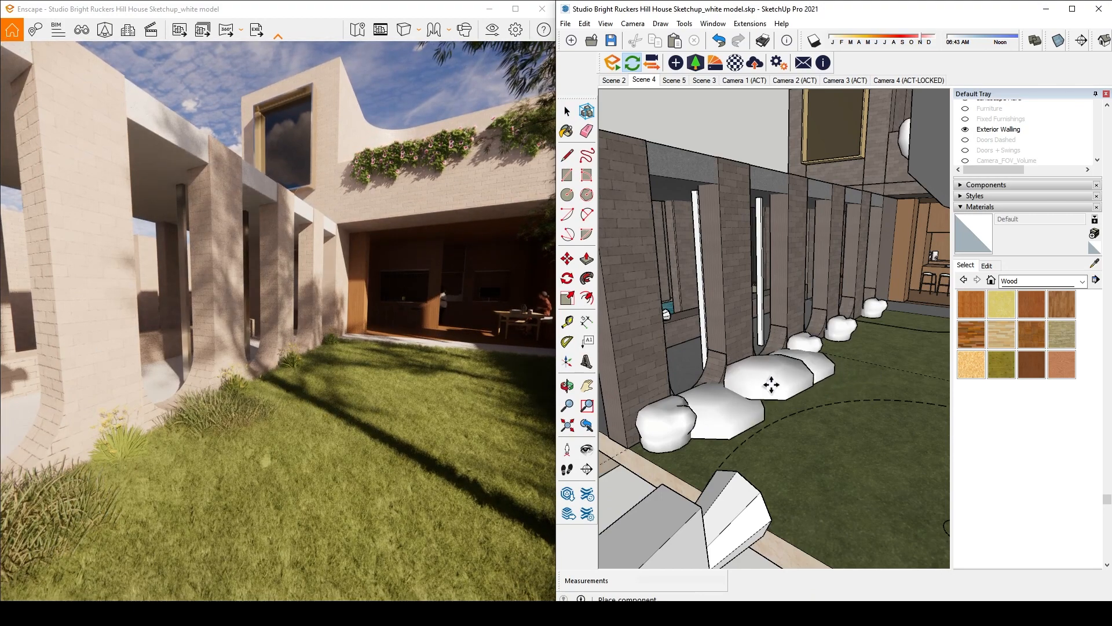
pyautogui.click(771, 385)
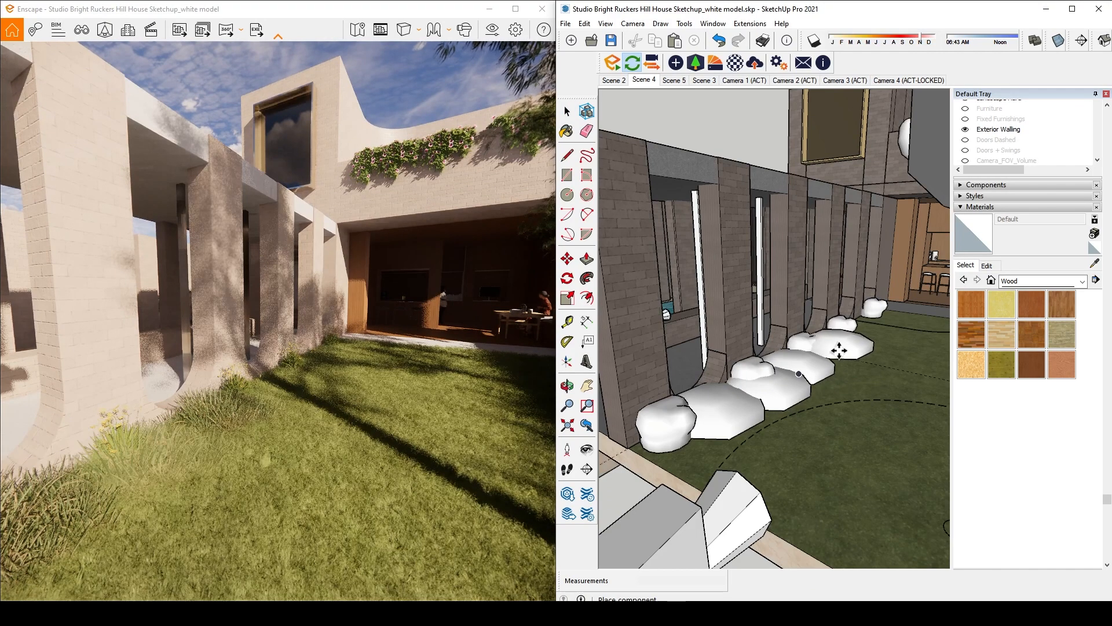
pyautogui.click(888, 337)
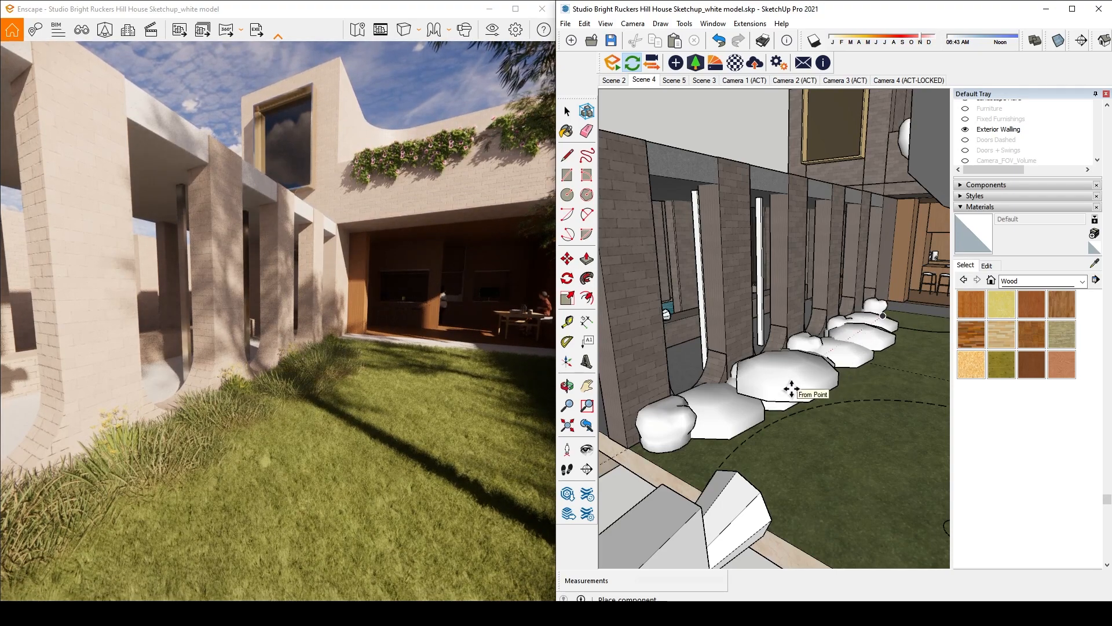
pyautogui.click(792, 389)
# Extend the low grass row to the far end of the colonnade, beside the open dining area
pyautogui.scroll(6, 748, 382)
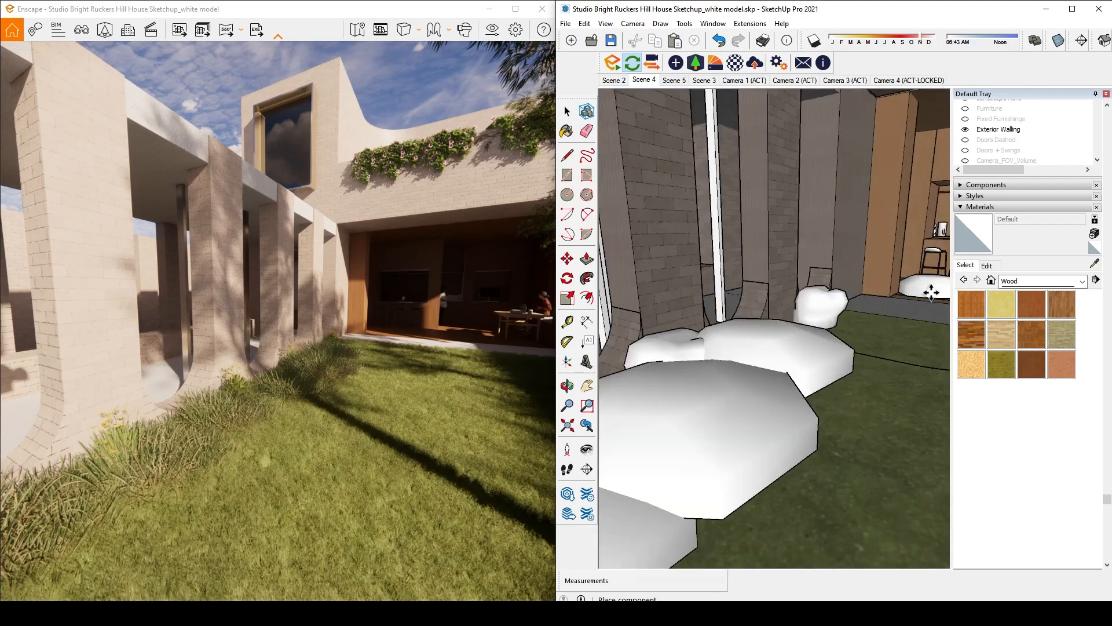
pyautogui.scroll(-4, 798, 451)
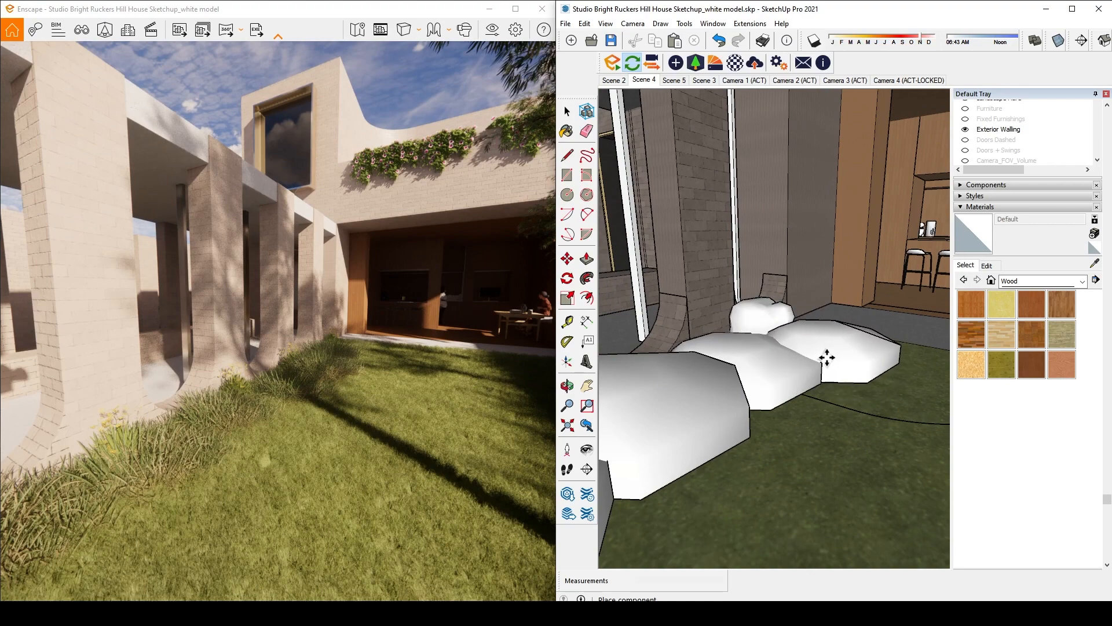
pyautogui.scroll(-3, 822, 357)
pyautogui.scroll(-5, 799, 354)
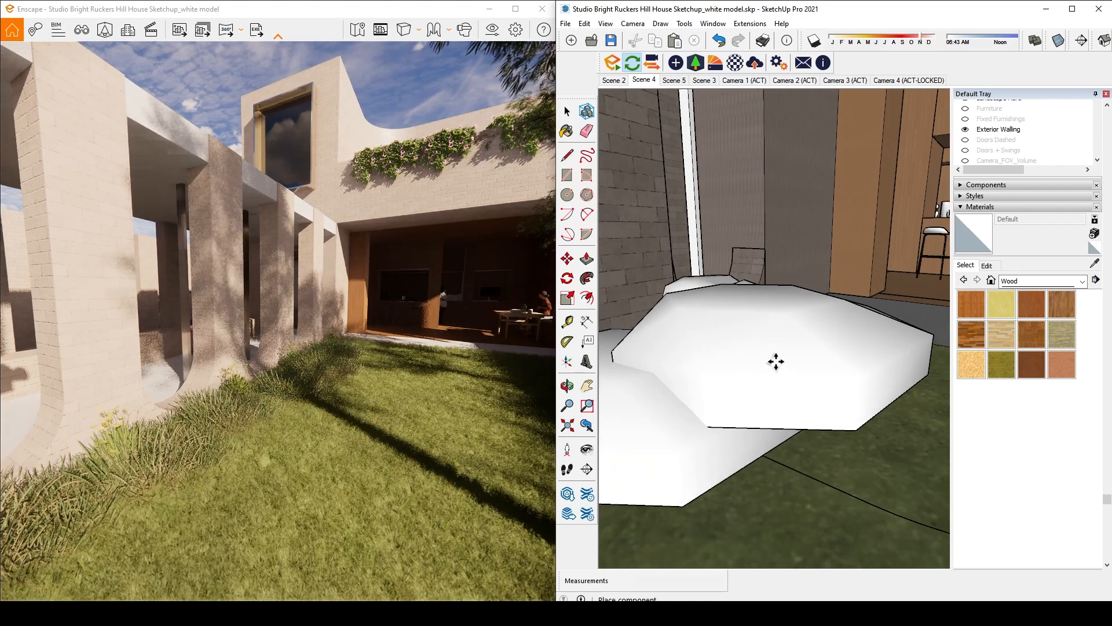
pyautogui.scroll(-10, 729, 423)
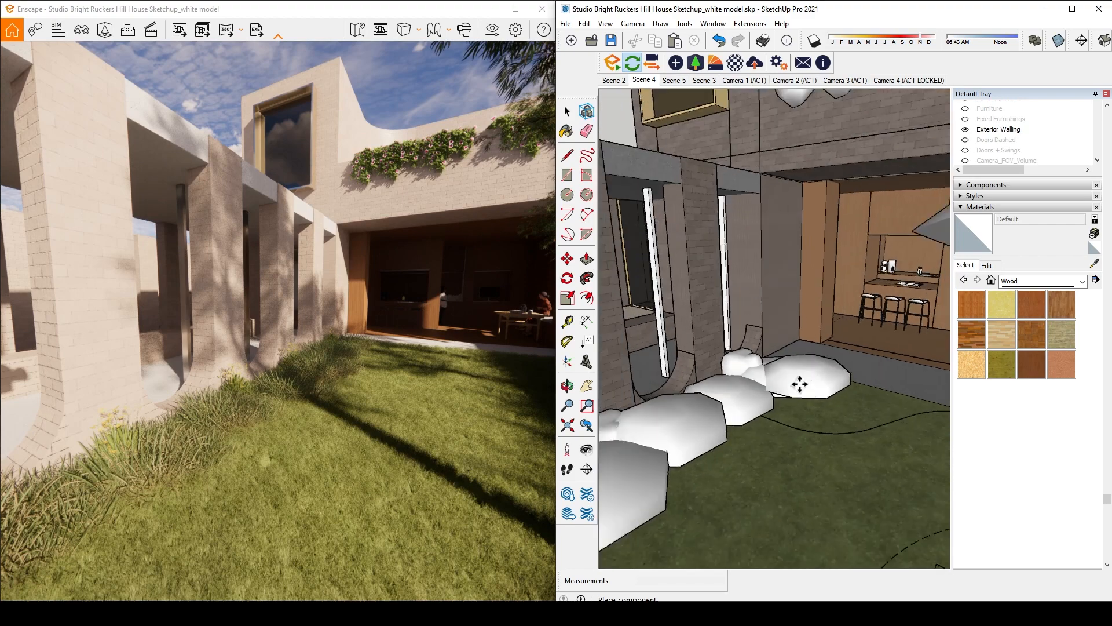
pyautogui.scroll(4, 747, 443)
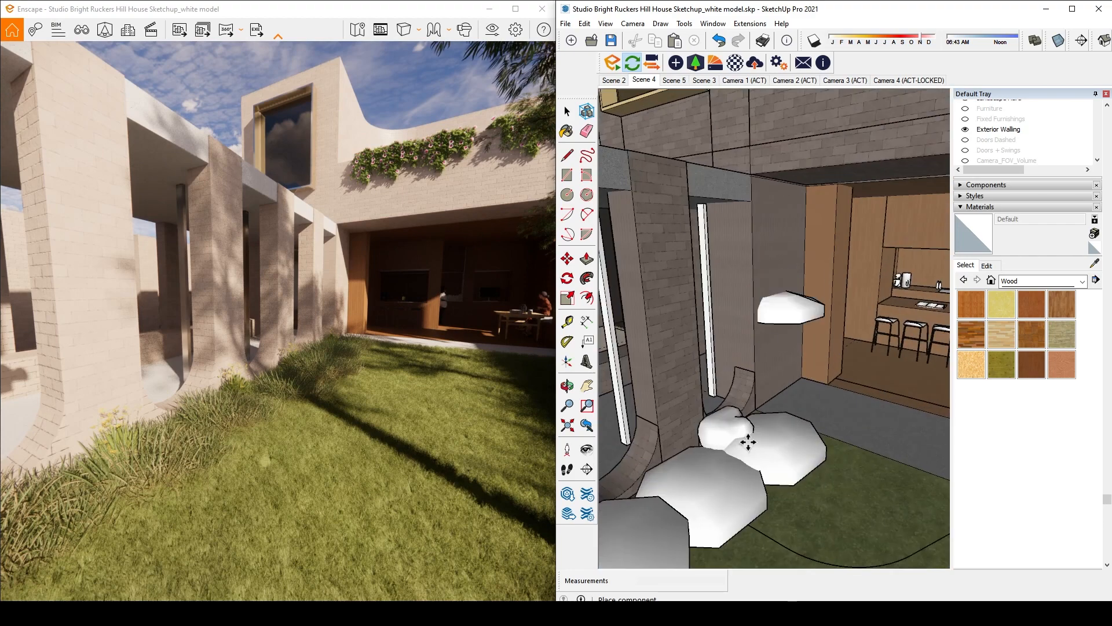
pyautogui.moveTo(733, 428)
pyautogui.mouseDown(button='middle')
pyautogui.moveTo(913, 350)
pyautogui.moveTo(758, 392)
pyautogui.mouseUp(button='middle')
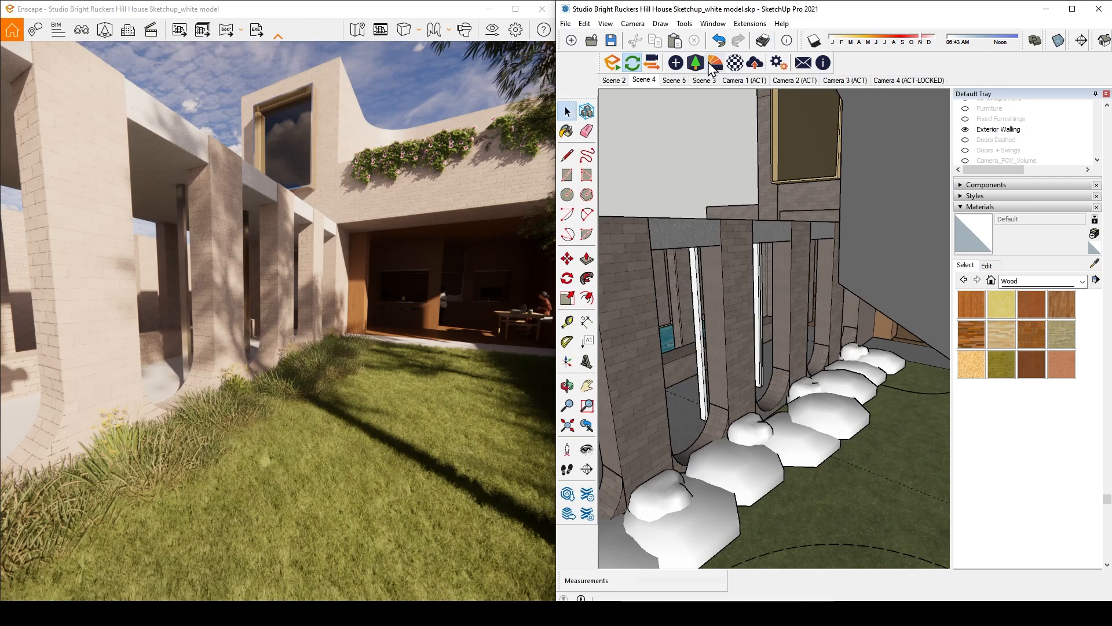
# Choose a tall, slender grass from the Enscape asset library and scatter copies through the low planting along the colonnade
pyautogui.click(715, 62)
pyautogui.click(385, 459)
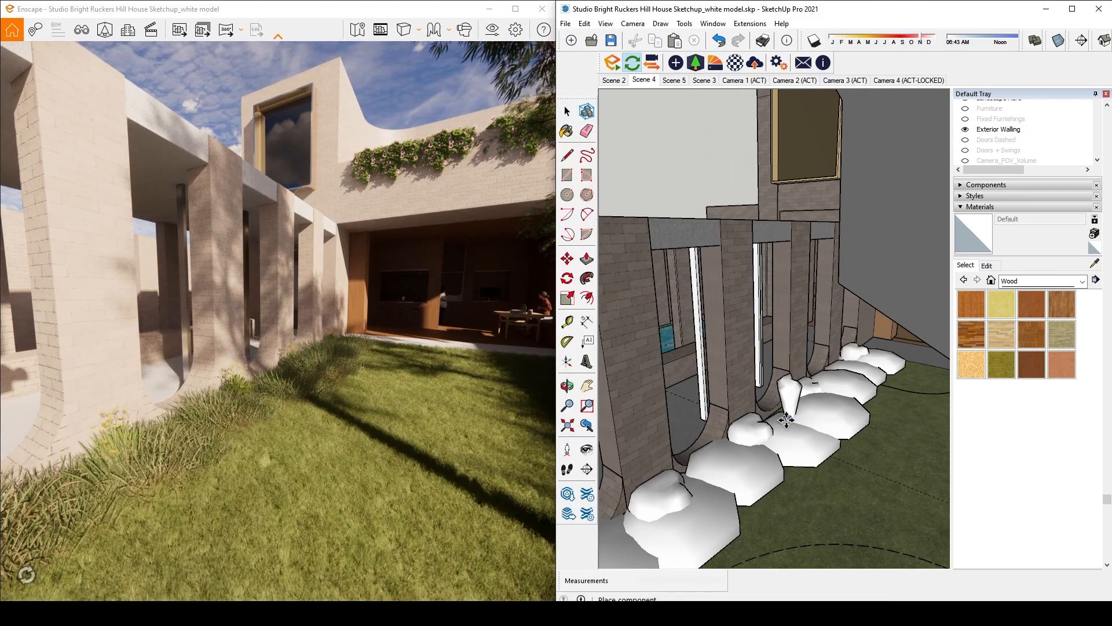
pyautogui.click(785, 419)
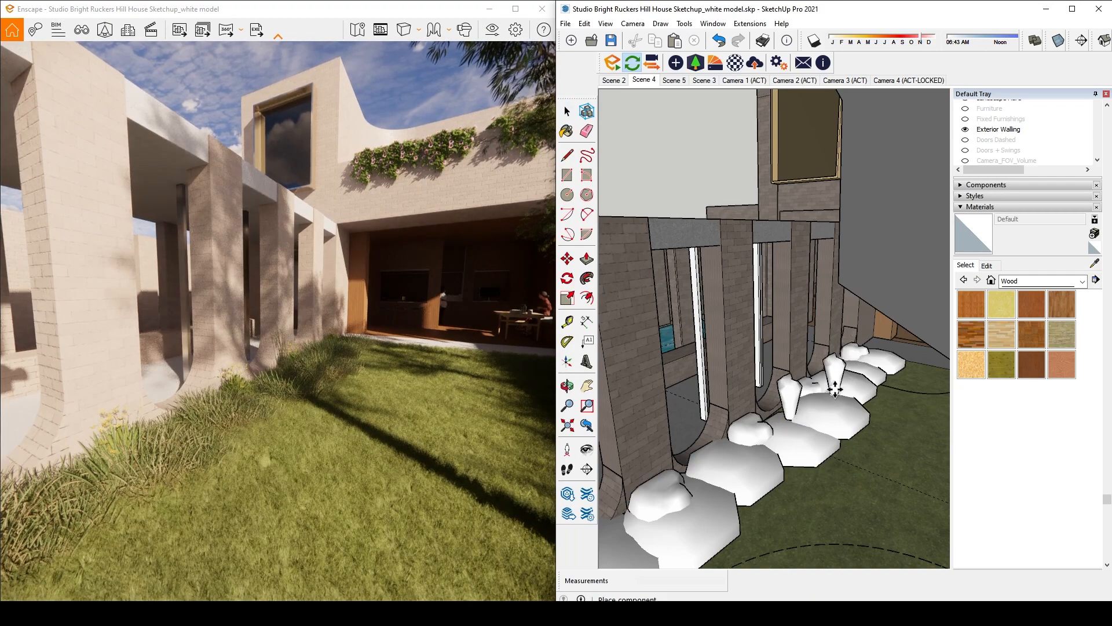
pyautogui.click(863, 381)
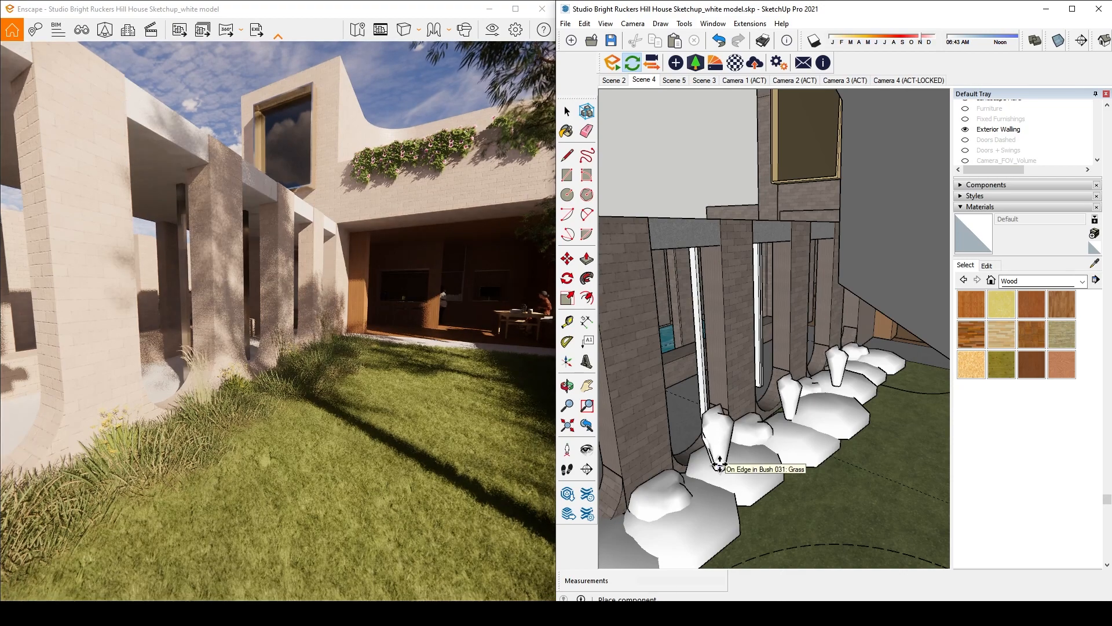
pyautogui.click(719, 464)
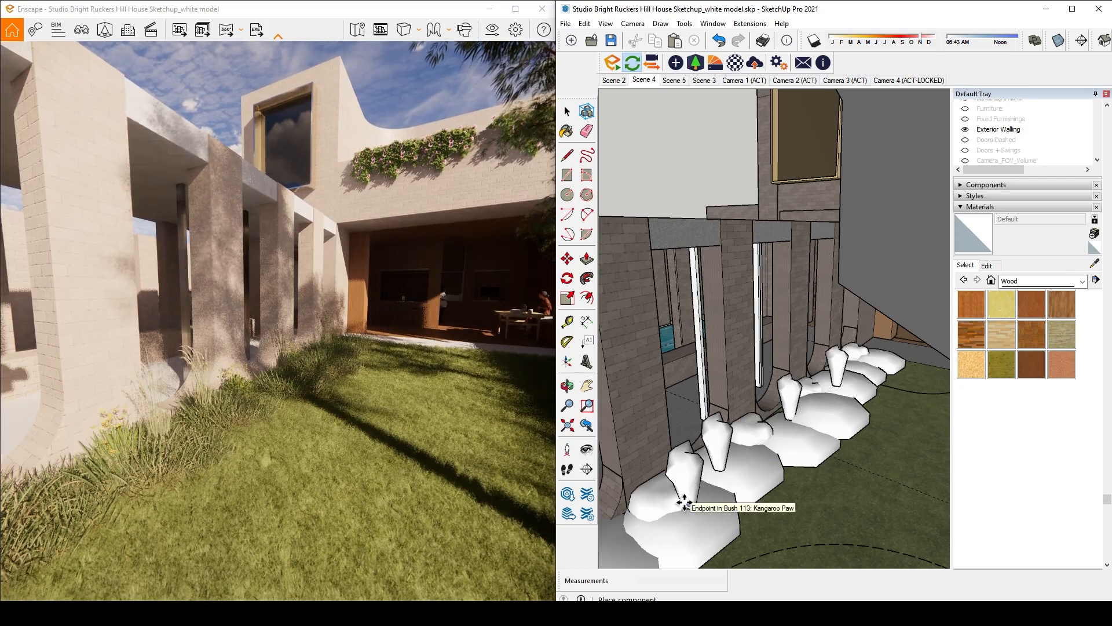
pyautogui.click(684, 502)
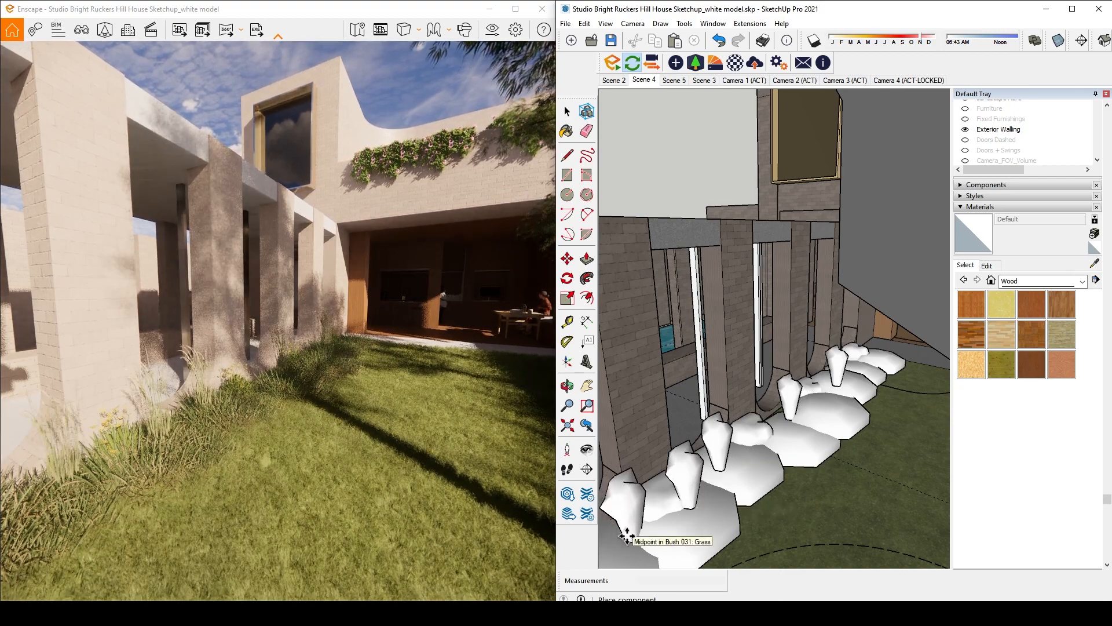
pyautogui.click(632, 532)
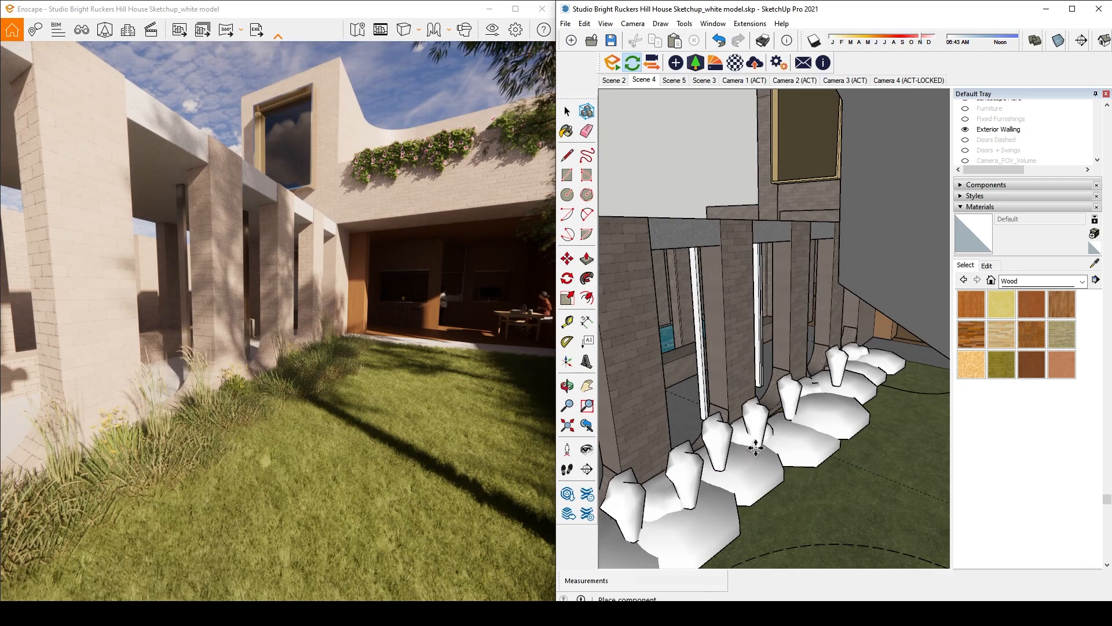
pyautogui.click(749, 454)
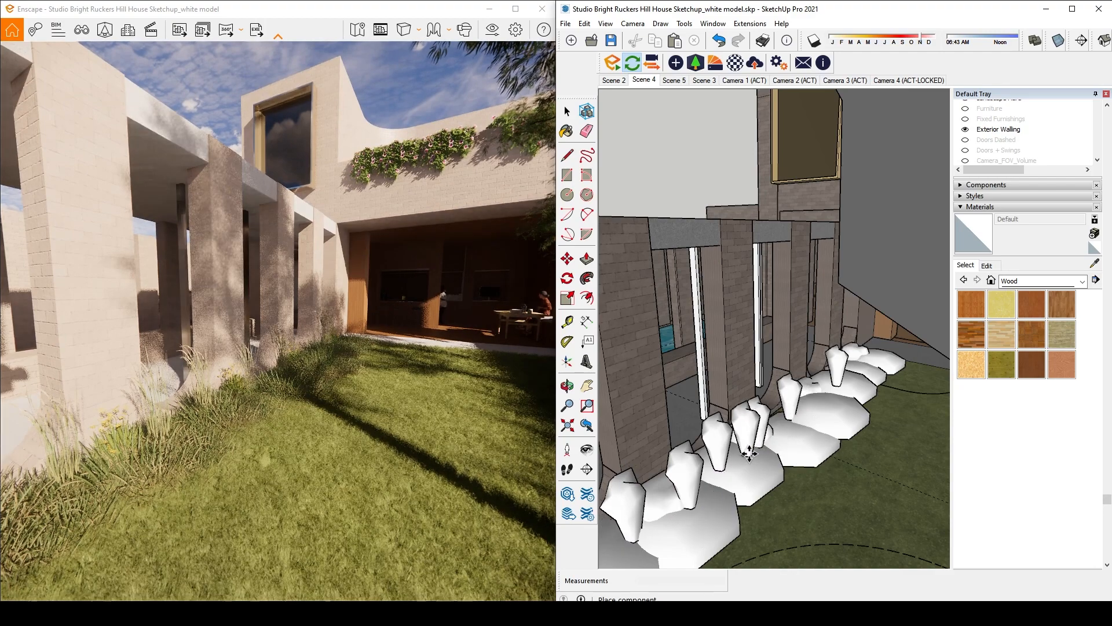
# Add tall grass clumps among the low planting at the colonnade's far end, near the dining area
pyautogui.scroll(6, 904, 371)
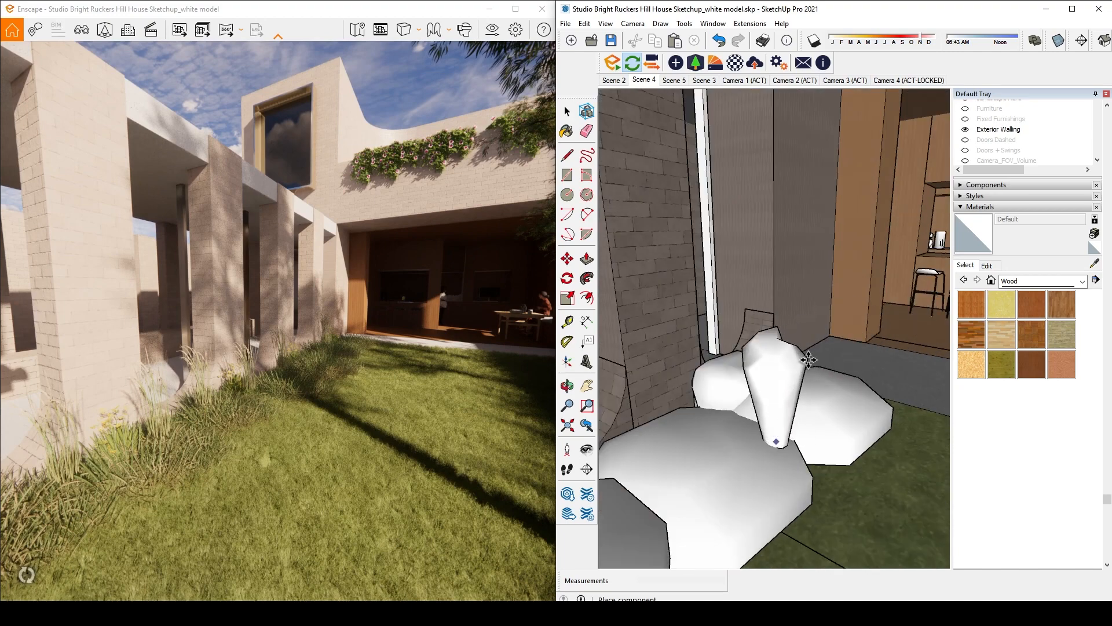
pyautogui.click(778, 442)
pyautogui.scroll(1, 770, 446)
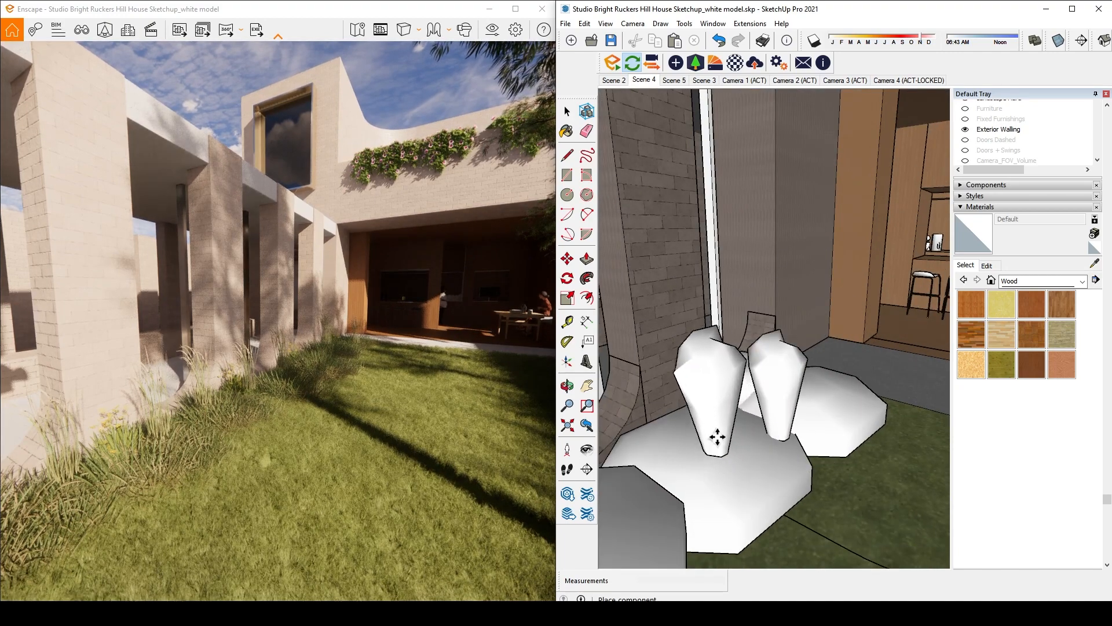
pyautogui.click(677, 459)
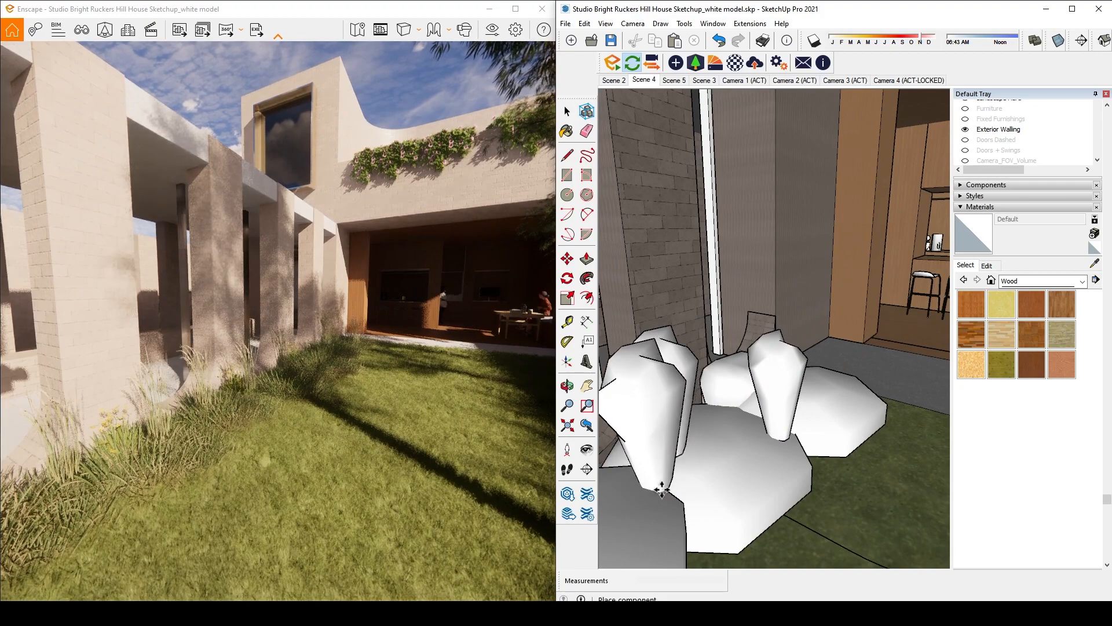
pyautogui.scroll(-1, 752, 371)
pyautogui.press('Escape')
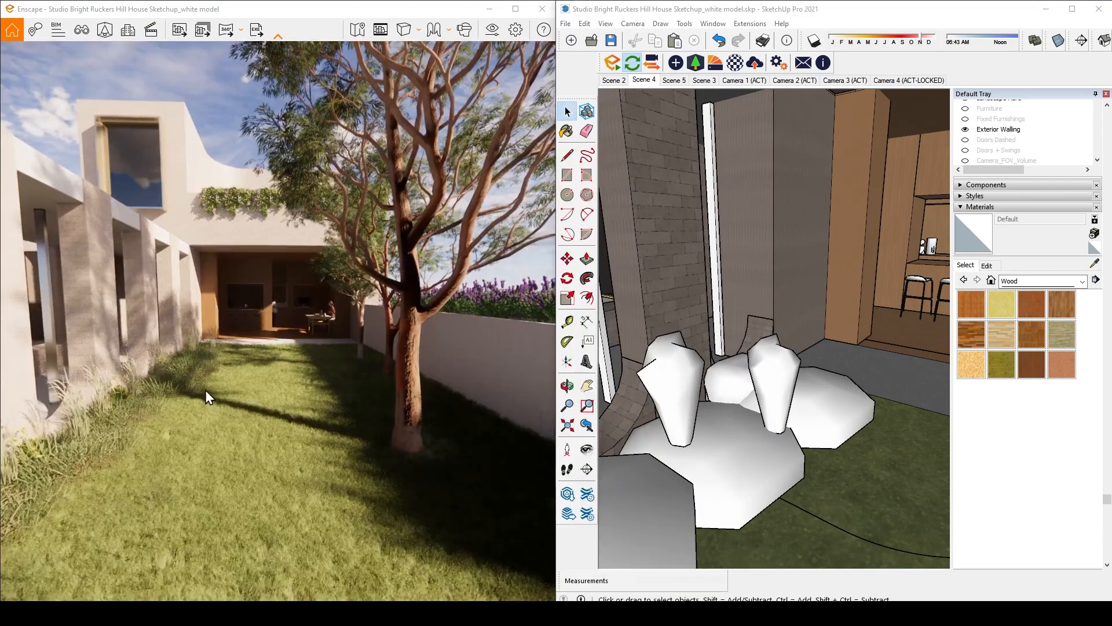
# Check the planting in the render view, lower one protruding low grass bush 163 mm, and shift it about 295 mm sideways
pyautogui.moveTo(205, 391)
pyautogui.mouseDown()
pyautogui.moveTo(218, 403)
pyautogui.moveTo(236, 382)
pyautogui.mouseUp()
pyautogui.press('w')
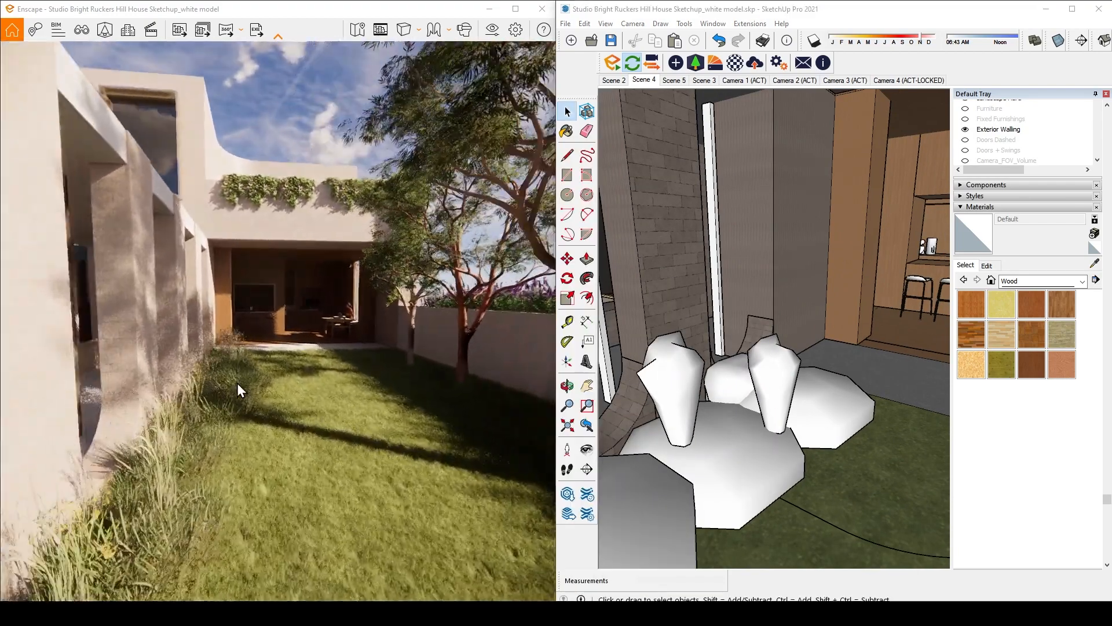
pyautogui.moveTo(699, 421)
pyautogui.mouseDown(button='middle')
pyautogui.moveTo(849, 313)
pyautogui.moveTo(763, 427)
pyautogui.moveTo(856, 417)
pyautogui.mouseUp(button='middle')
pyautogui.press('m')
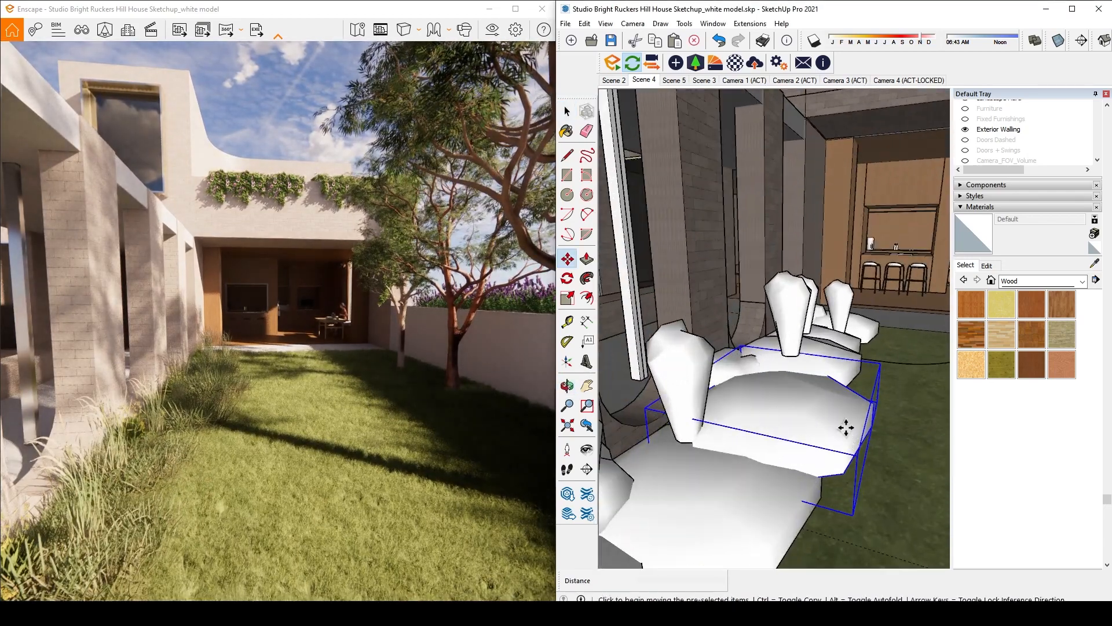
pyautogui.click(839, 425)
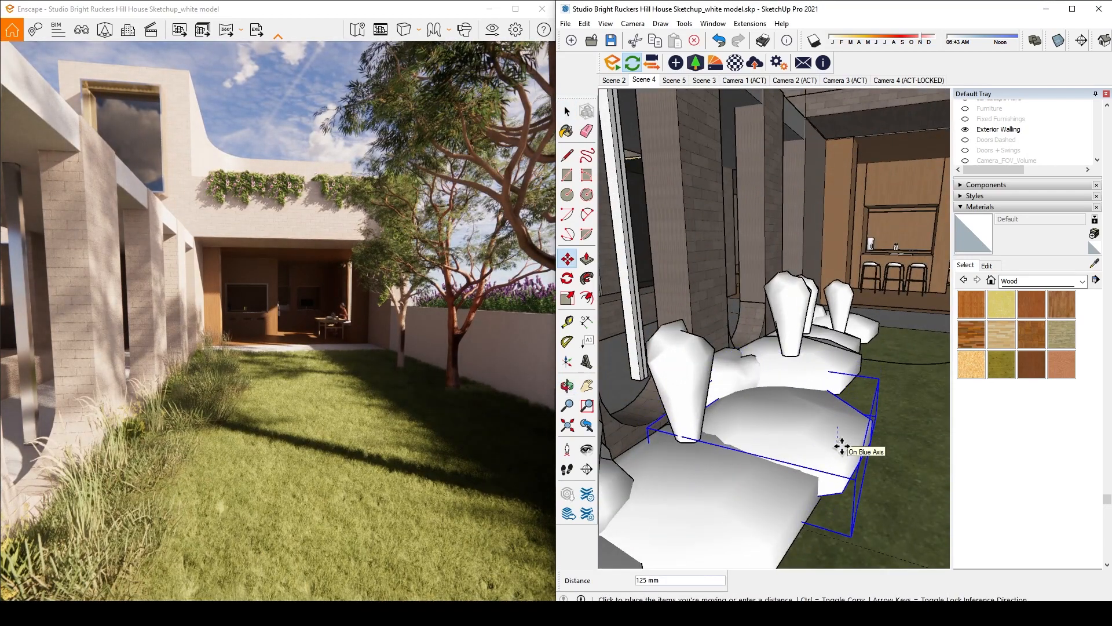
pyautogui.click(836, 455)
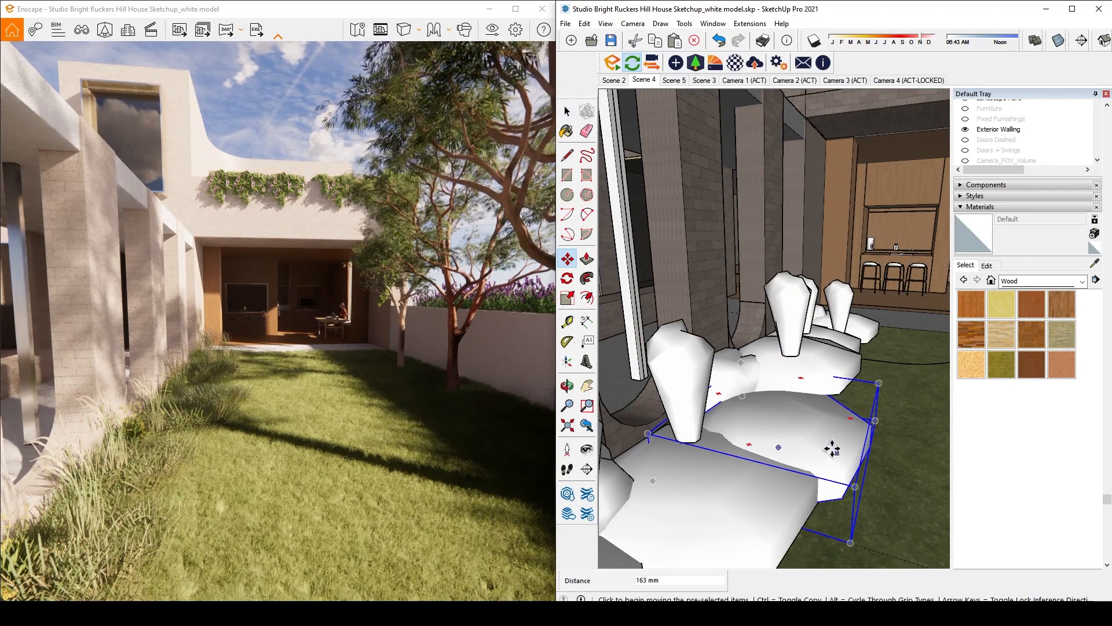
pyautogui.click(830, 445)
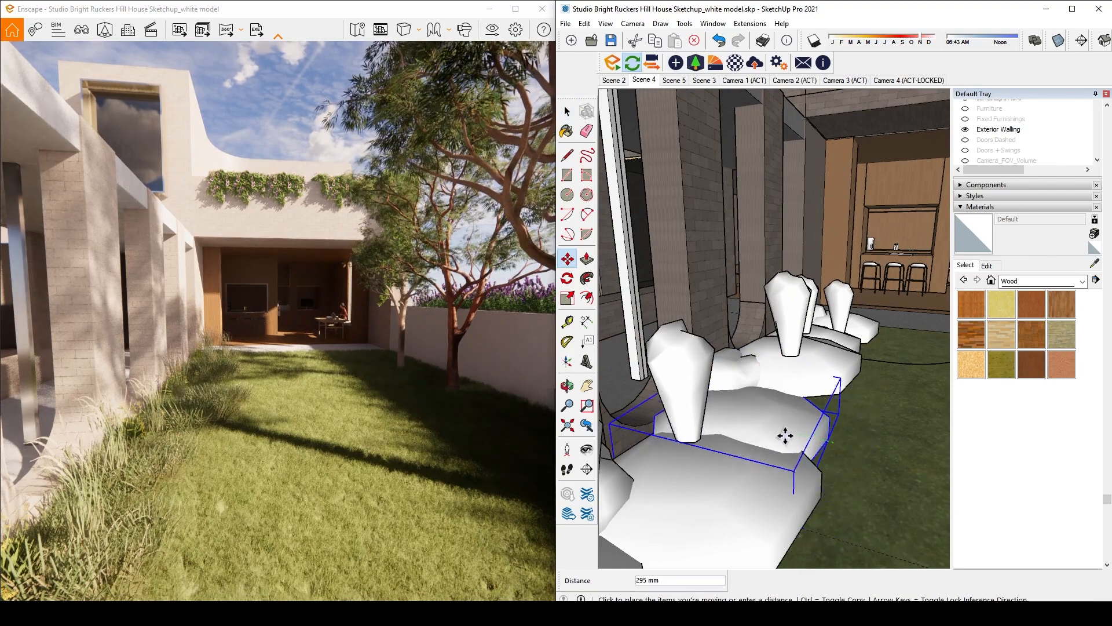
pyautogui.click(806, 508)
# Lower the neighbouring low grass bush toward the dining area about 146 mm along the blue axis
pyautogui.press('space')
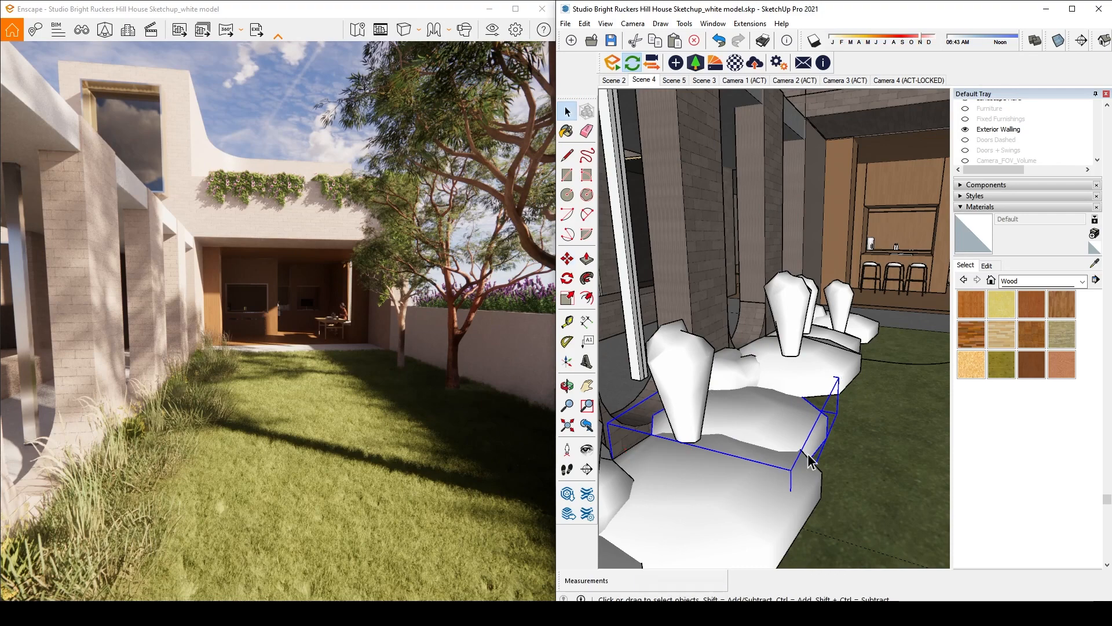
pyautogui.click(845, 384)
pyautogui.press('m')
pyautogui.click(832, 376)
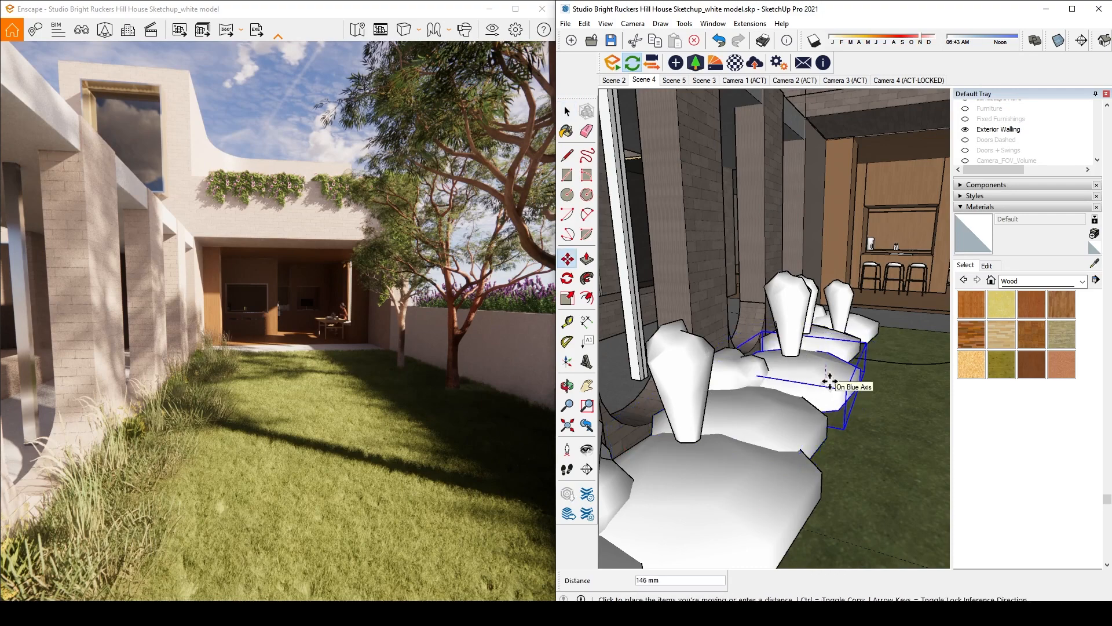
pyautogui.click(830, 381)
pyautogui.press('space')
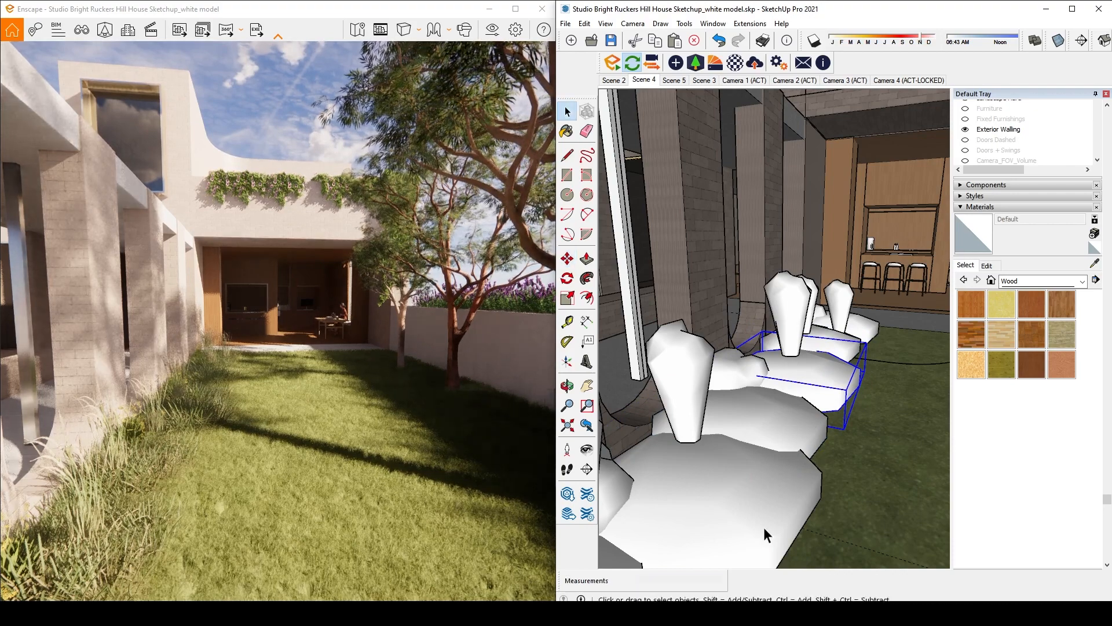
# Move the low grass bush between the two nearest tall grasses by 50 mm
pyautogui.scroll(-5, 854, 304)
pyautogui.scroll(3, 790, 384)
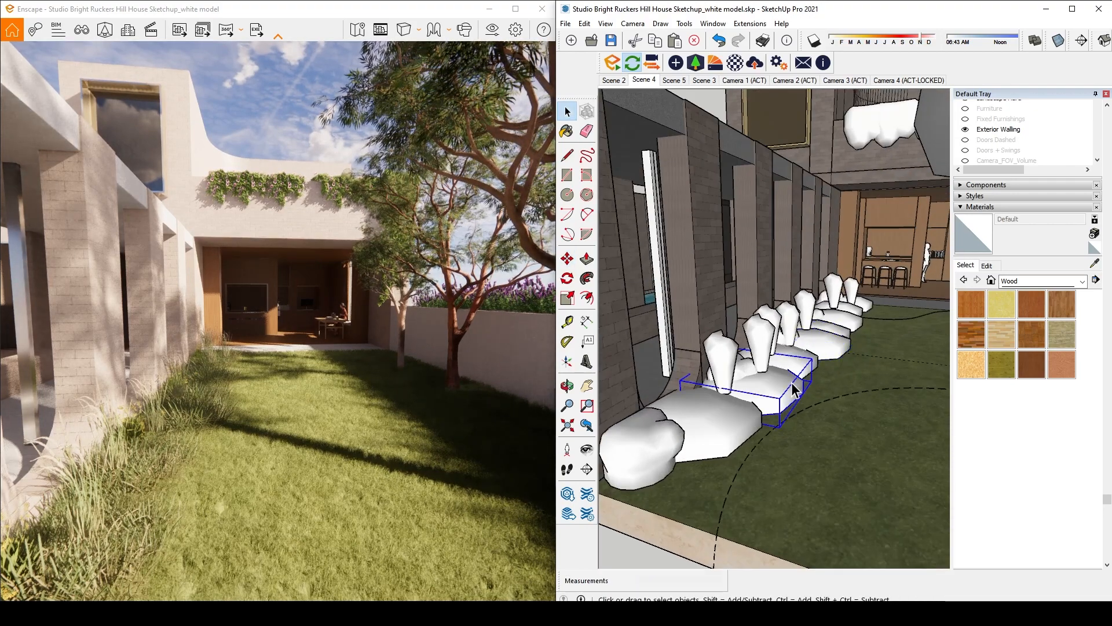
pyautogui.scroll(2, 794, 390)
pyautogui.press('m')
pyautogui.click(795, 392)
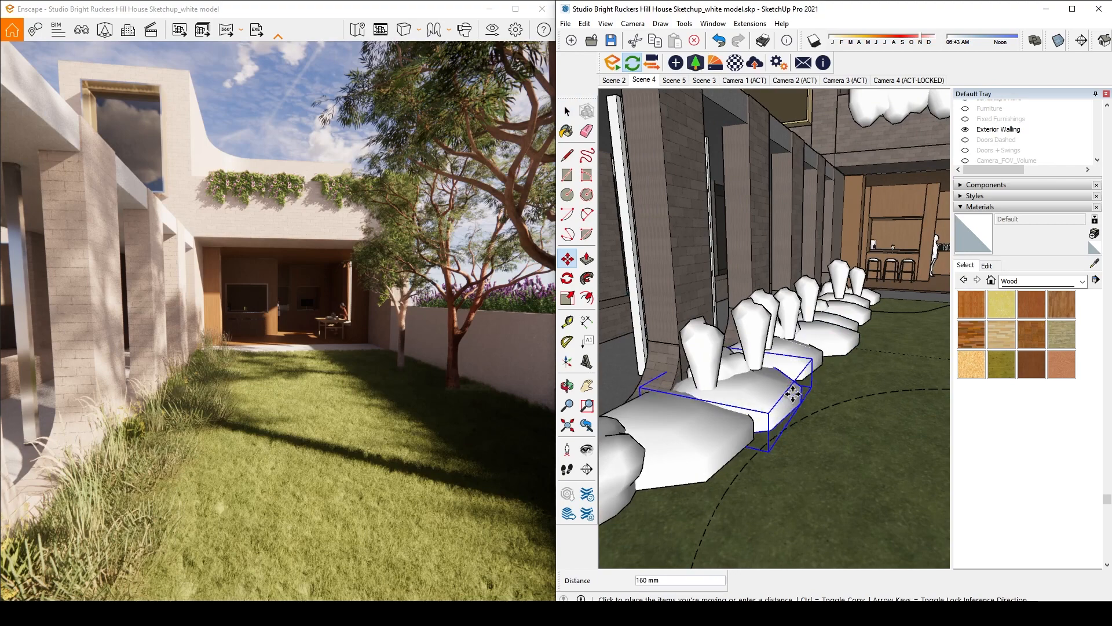
pyautogui.scroll(2, 792, 394)
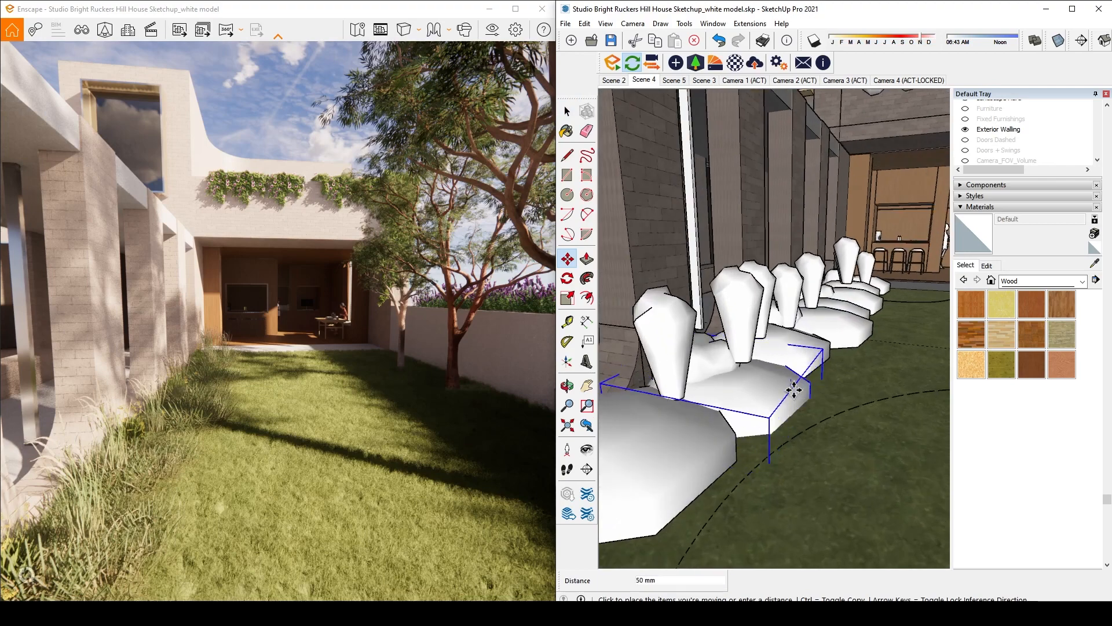
pyautogui.press('space')
# Lower a low grass bush farther along the colonnade row by about 122 mm
pyautogui.click(849, 321)
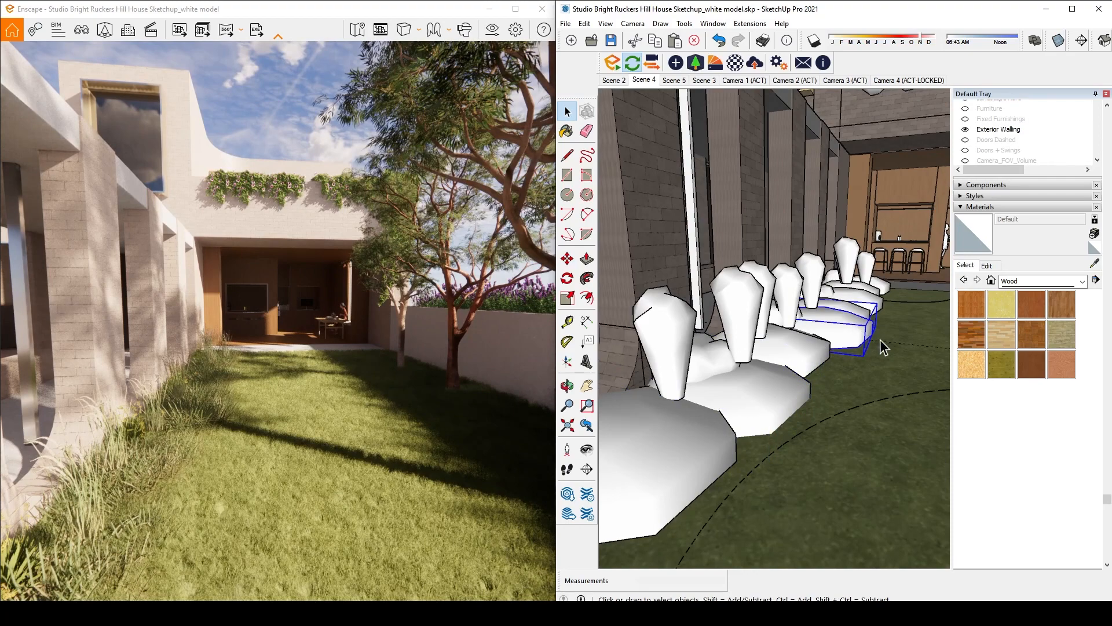
pyautogui.press('m')
pyautogui.click(852, 328)
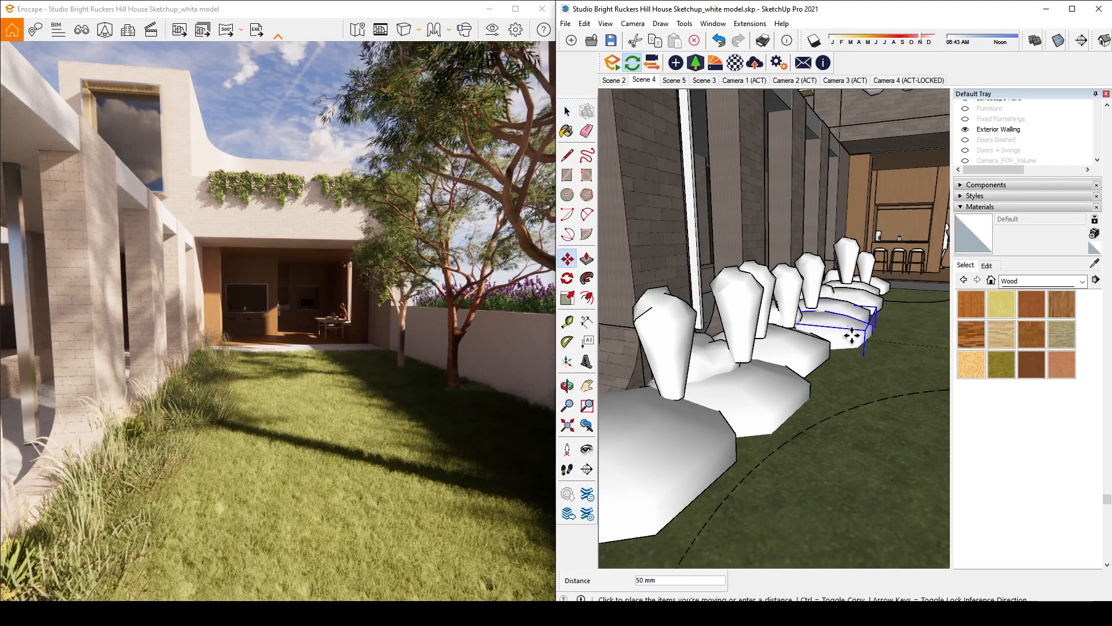
pyautogui.click(853, 336)
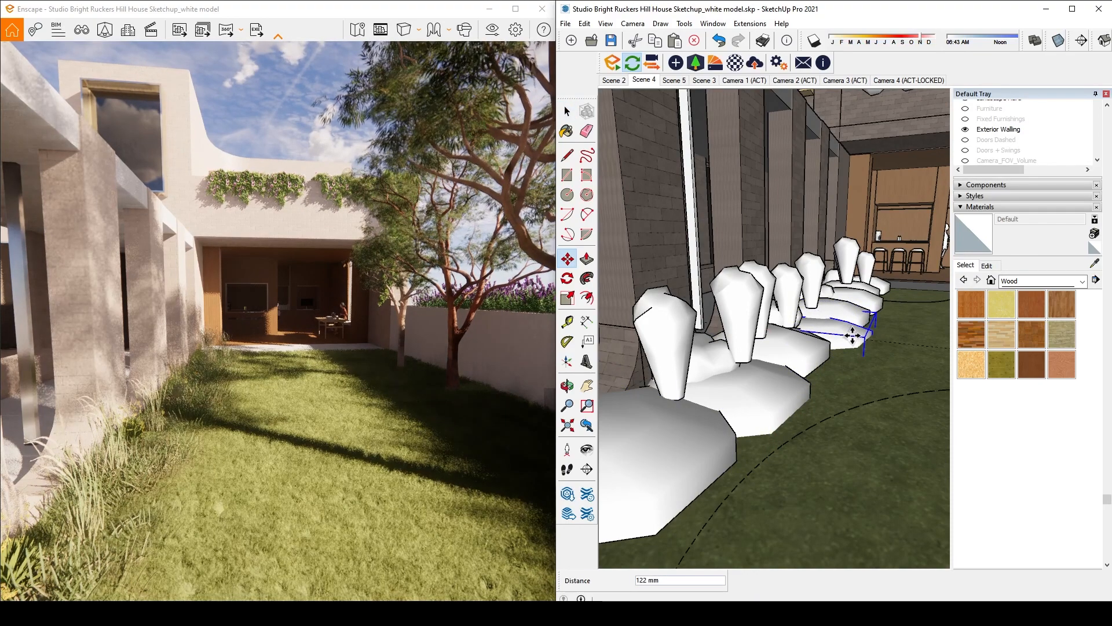
# Examine the colonnade planting, lawn, trees and boundary wall from several viewpoints in the Enscape render, and enlarge the render view to full screen
pyautogui.press('space')
pyautogui.moveTo(347, 372); pyautogui.dragTo(371, 371)
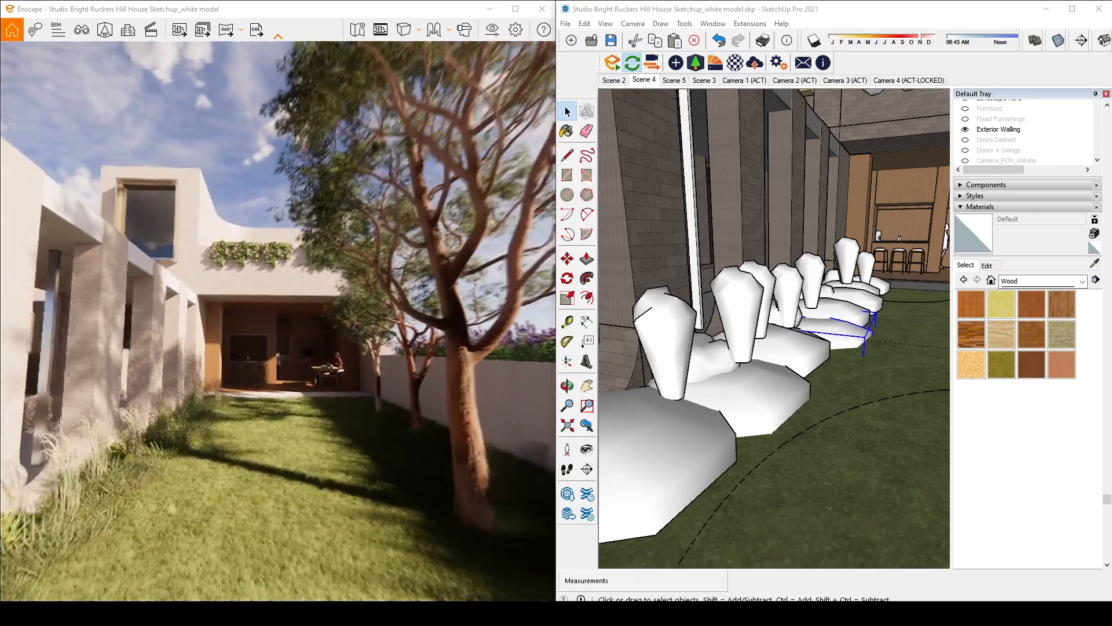
pyautogui.moveTo(247, 200)
pyautogui.mouseDown()
pyautogui.moveTo(250, 236)
pyautogui.moveTo(240, 233)
pyautogui.moveTo(252, 220)
pyautogui.moveTo(281, 233)
pyautogui.mouseUp()
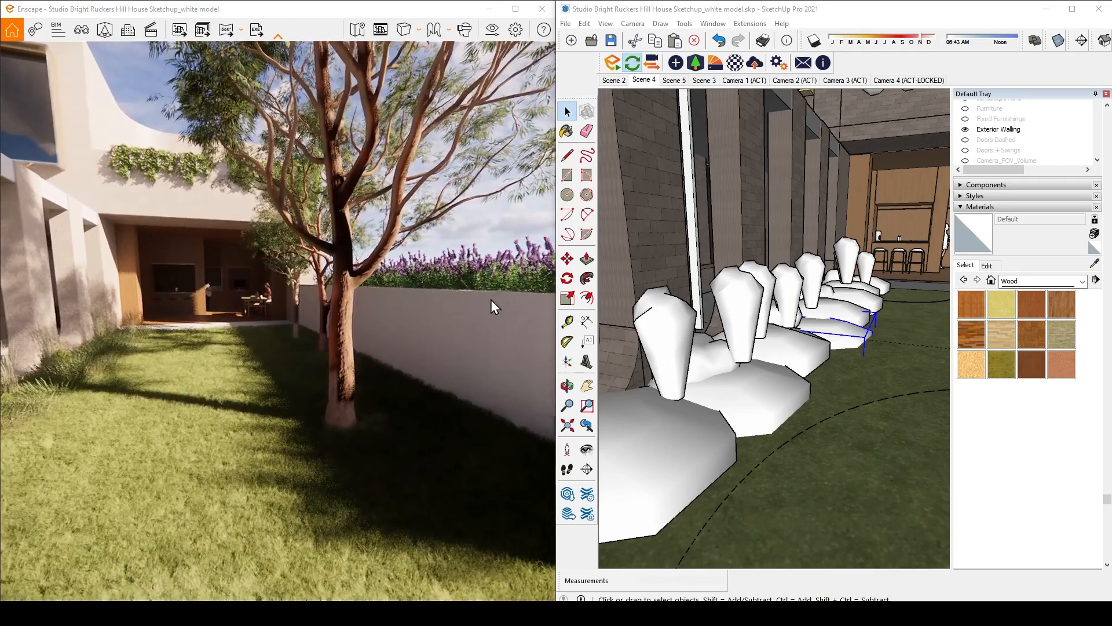
pyautogui.moveTo(433, 270)
pyautogui.mouseDown()
pyautogui.moveTo(459, 274)
pyautogui.moveTo(348, 287)
pyautogui.mouseUp()
pyautogui.press('w')
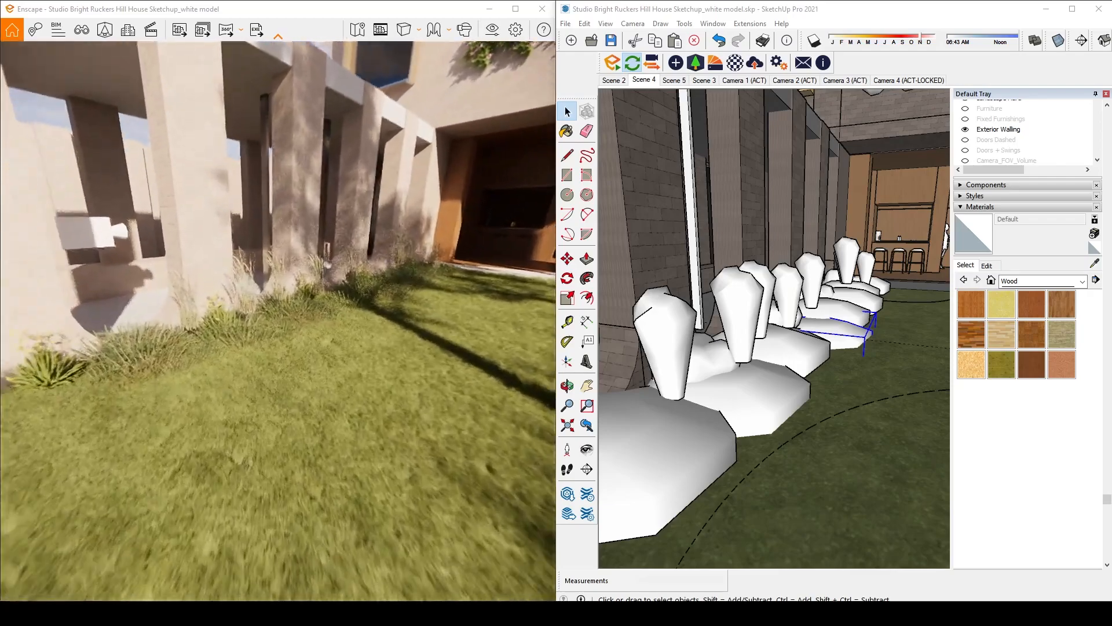
pyautogui.moveTo(394, 346)
pyautogui.mouseDown()
pyautogui.moveTo(390, 332)
pyautogui.moveTo(457, 293)
pyautogui.mouseUp()
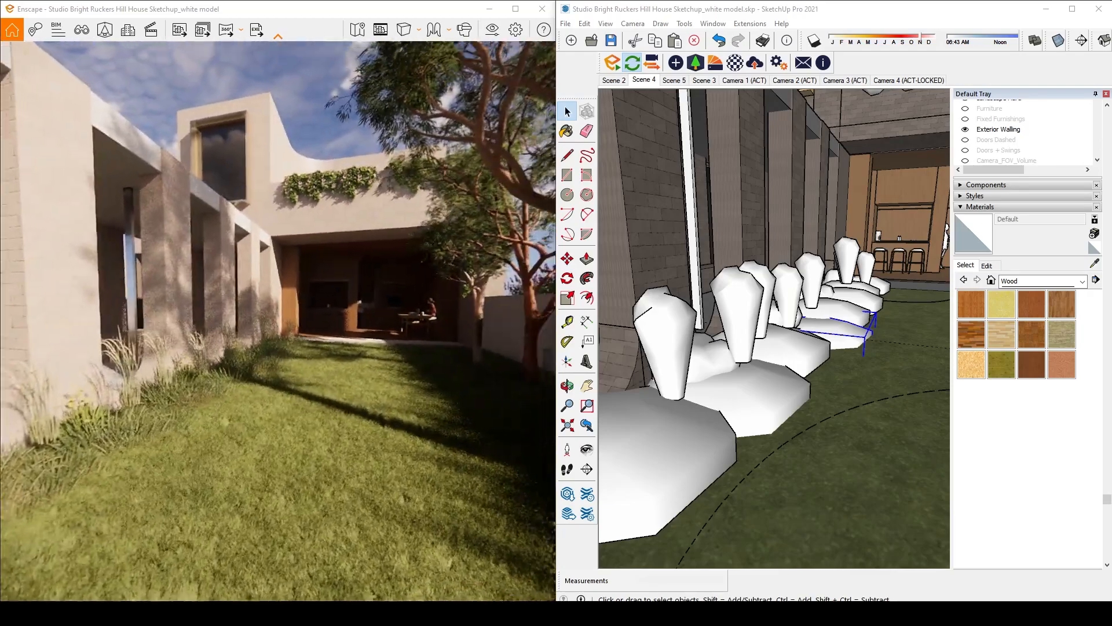
pyautogui.press('w')
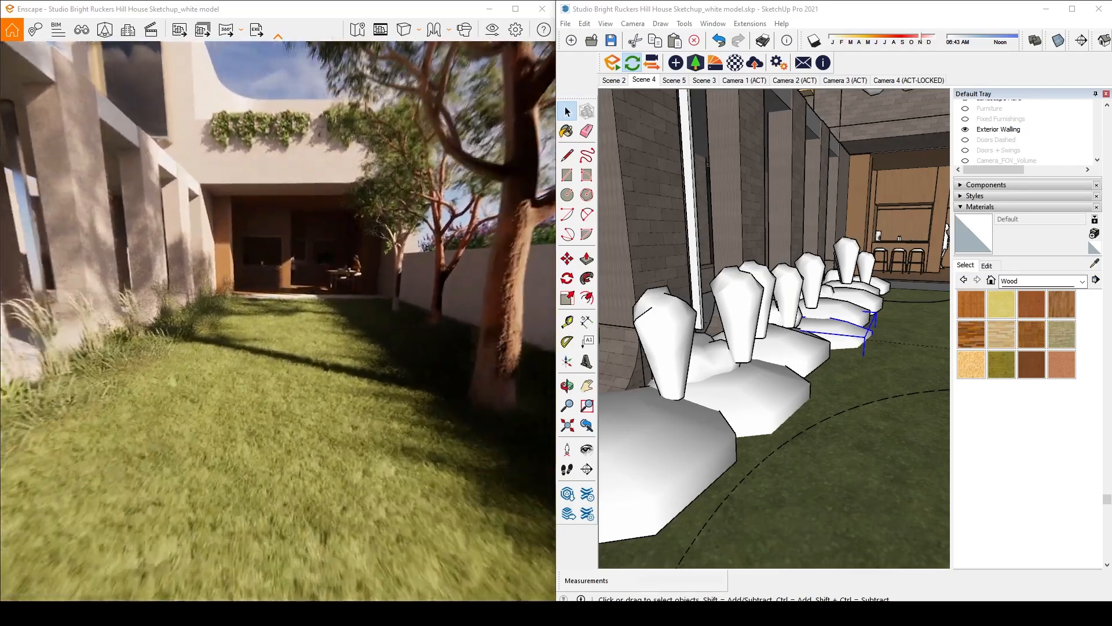
pyautogui.press('s')
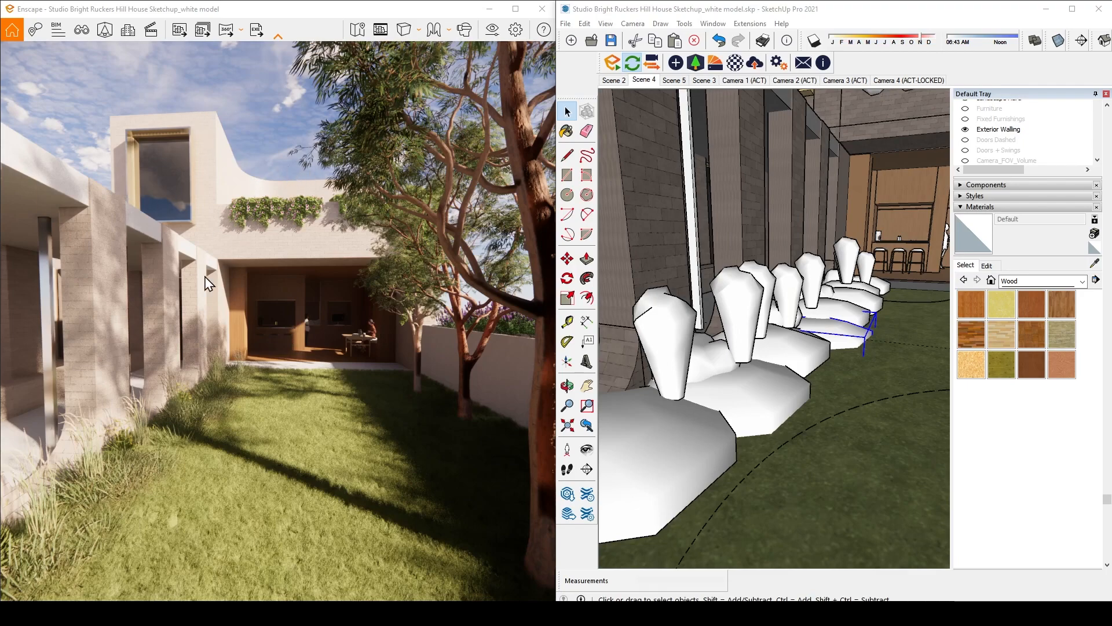
pyautogui.press('w')
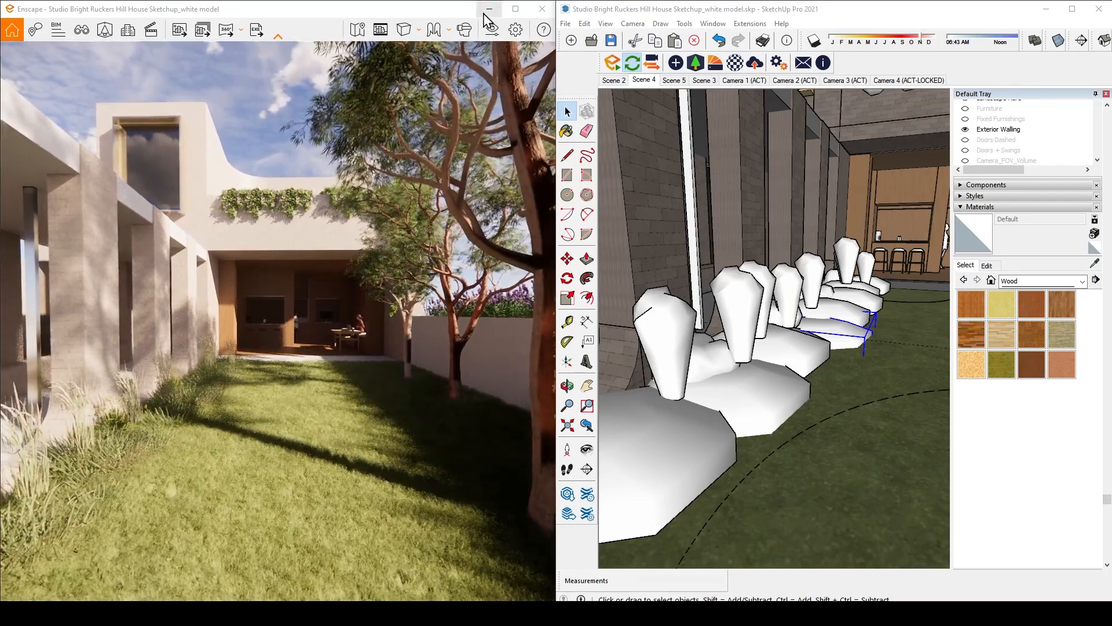
pyautogui.click(515, 9)
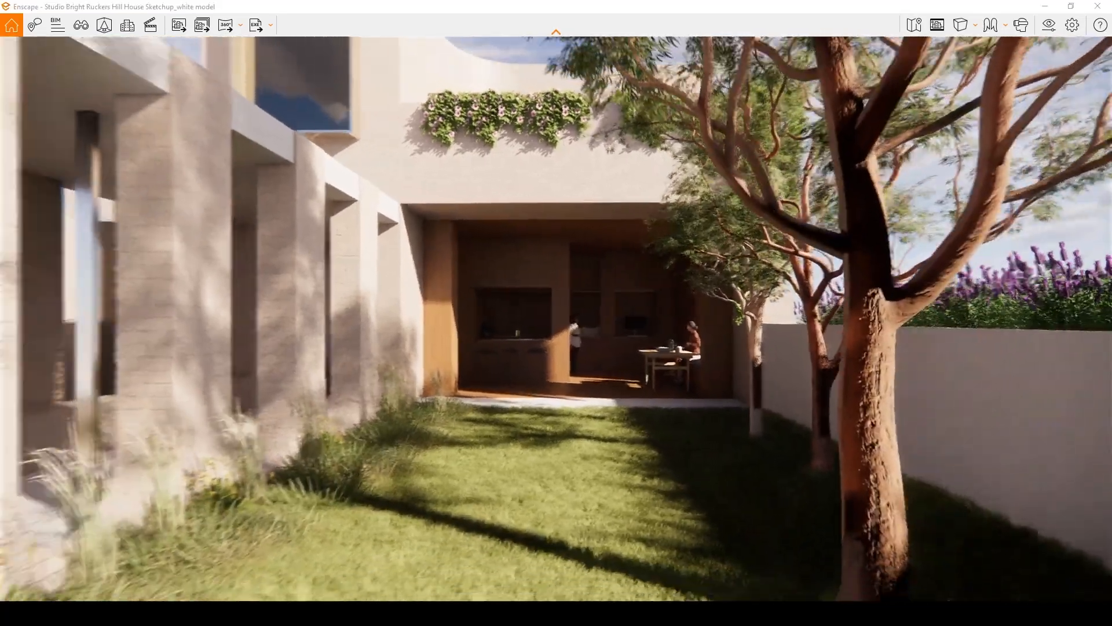